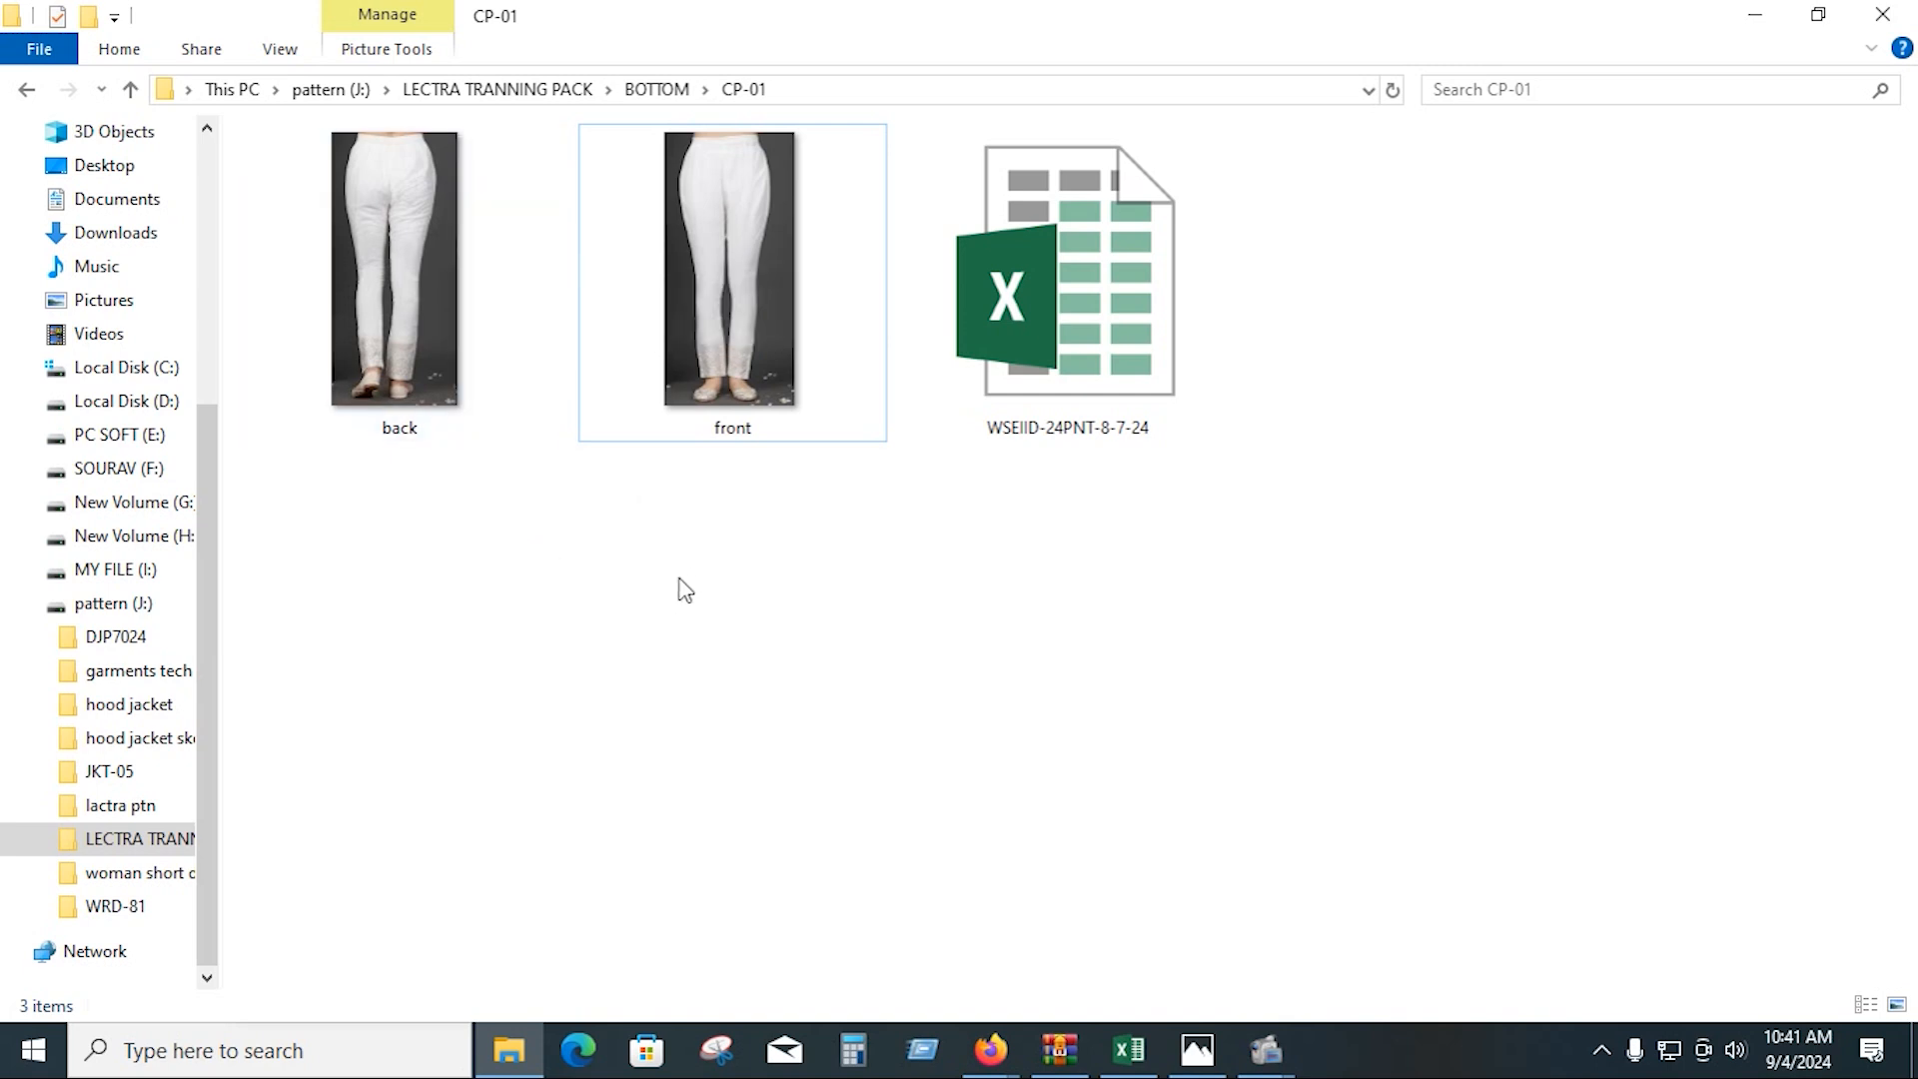
Step: Open the WSEIID-24PNT-8-7-24 measurement workbook from the CP-01 folder
double_click(1015, 387)
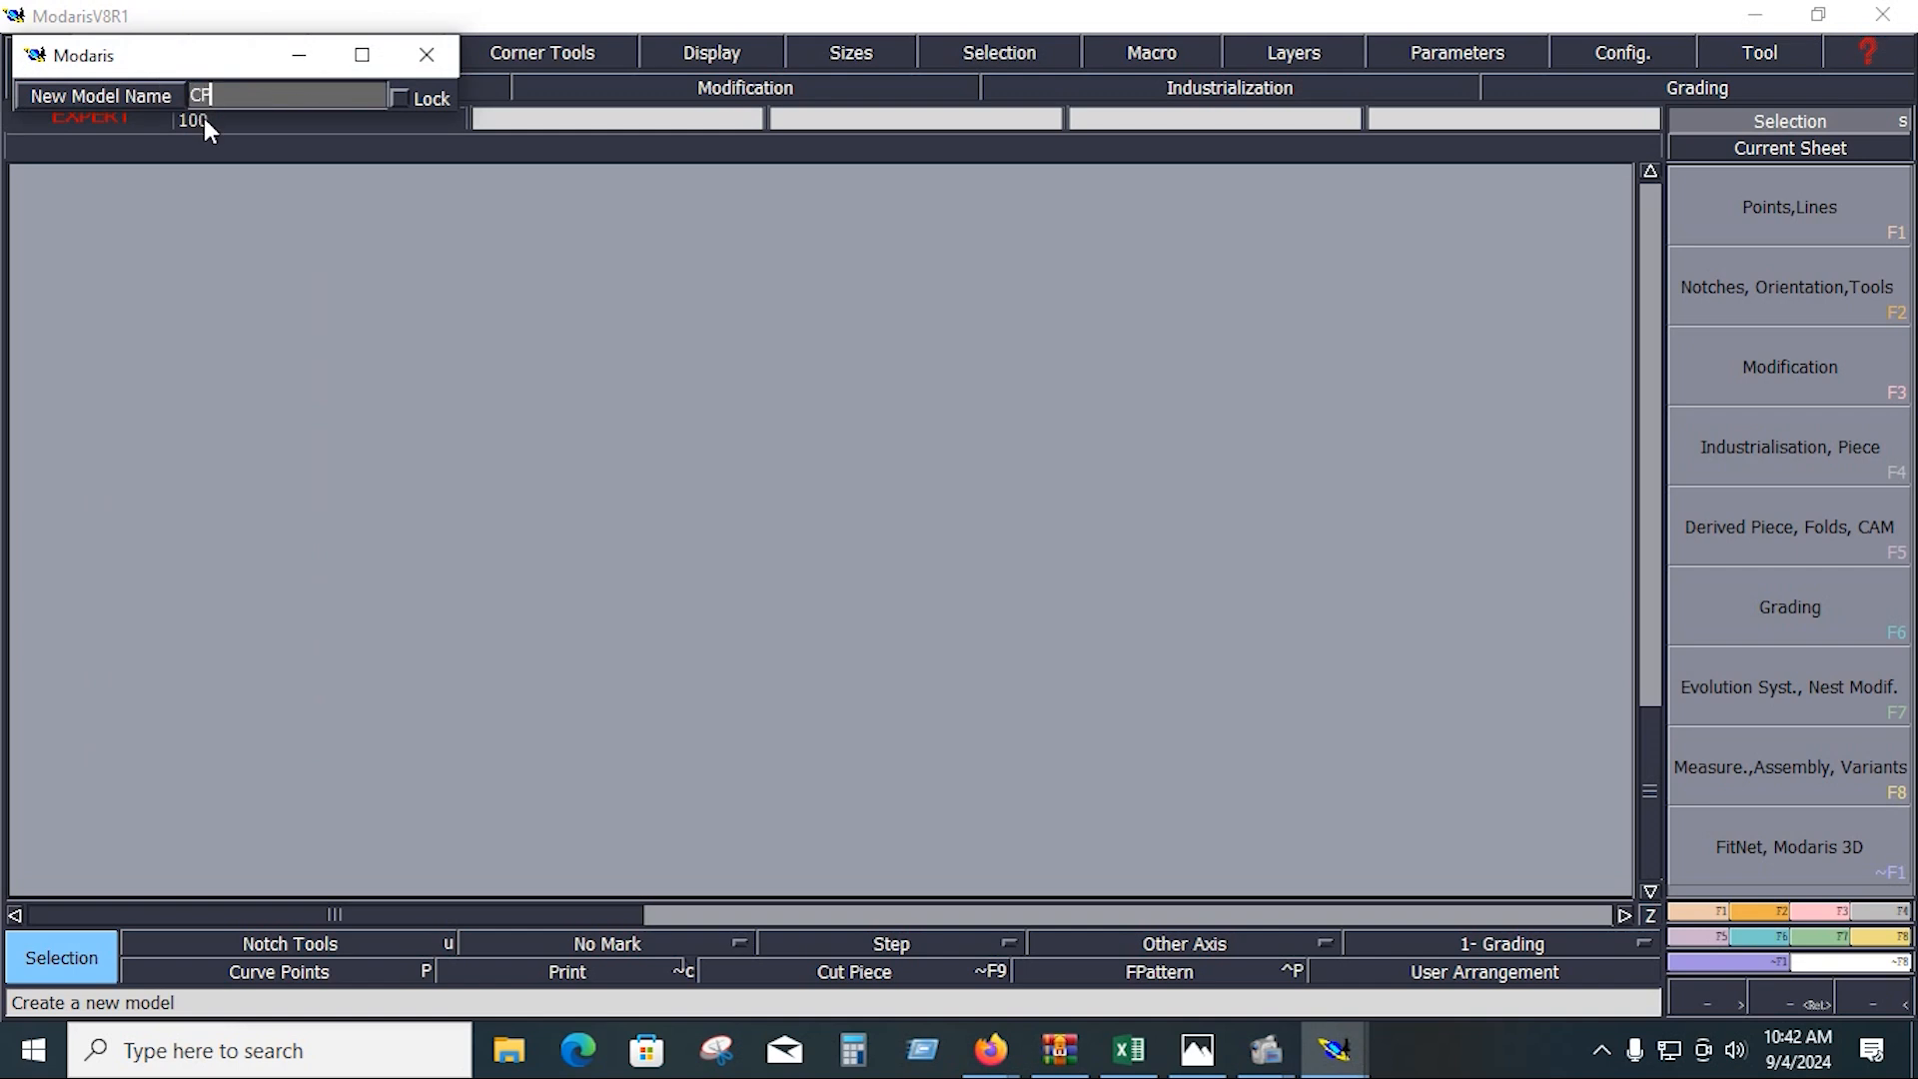
Step: Create a new Modaris model named CP01 and add a new sheet to it
key("Return")
left_click(378, 50)
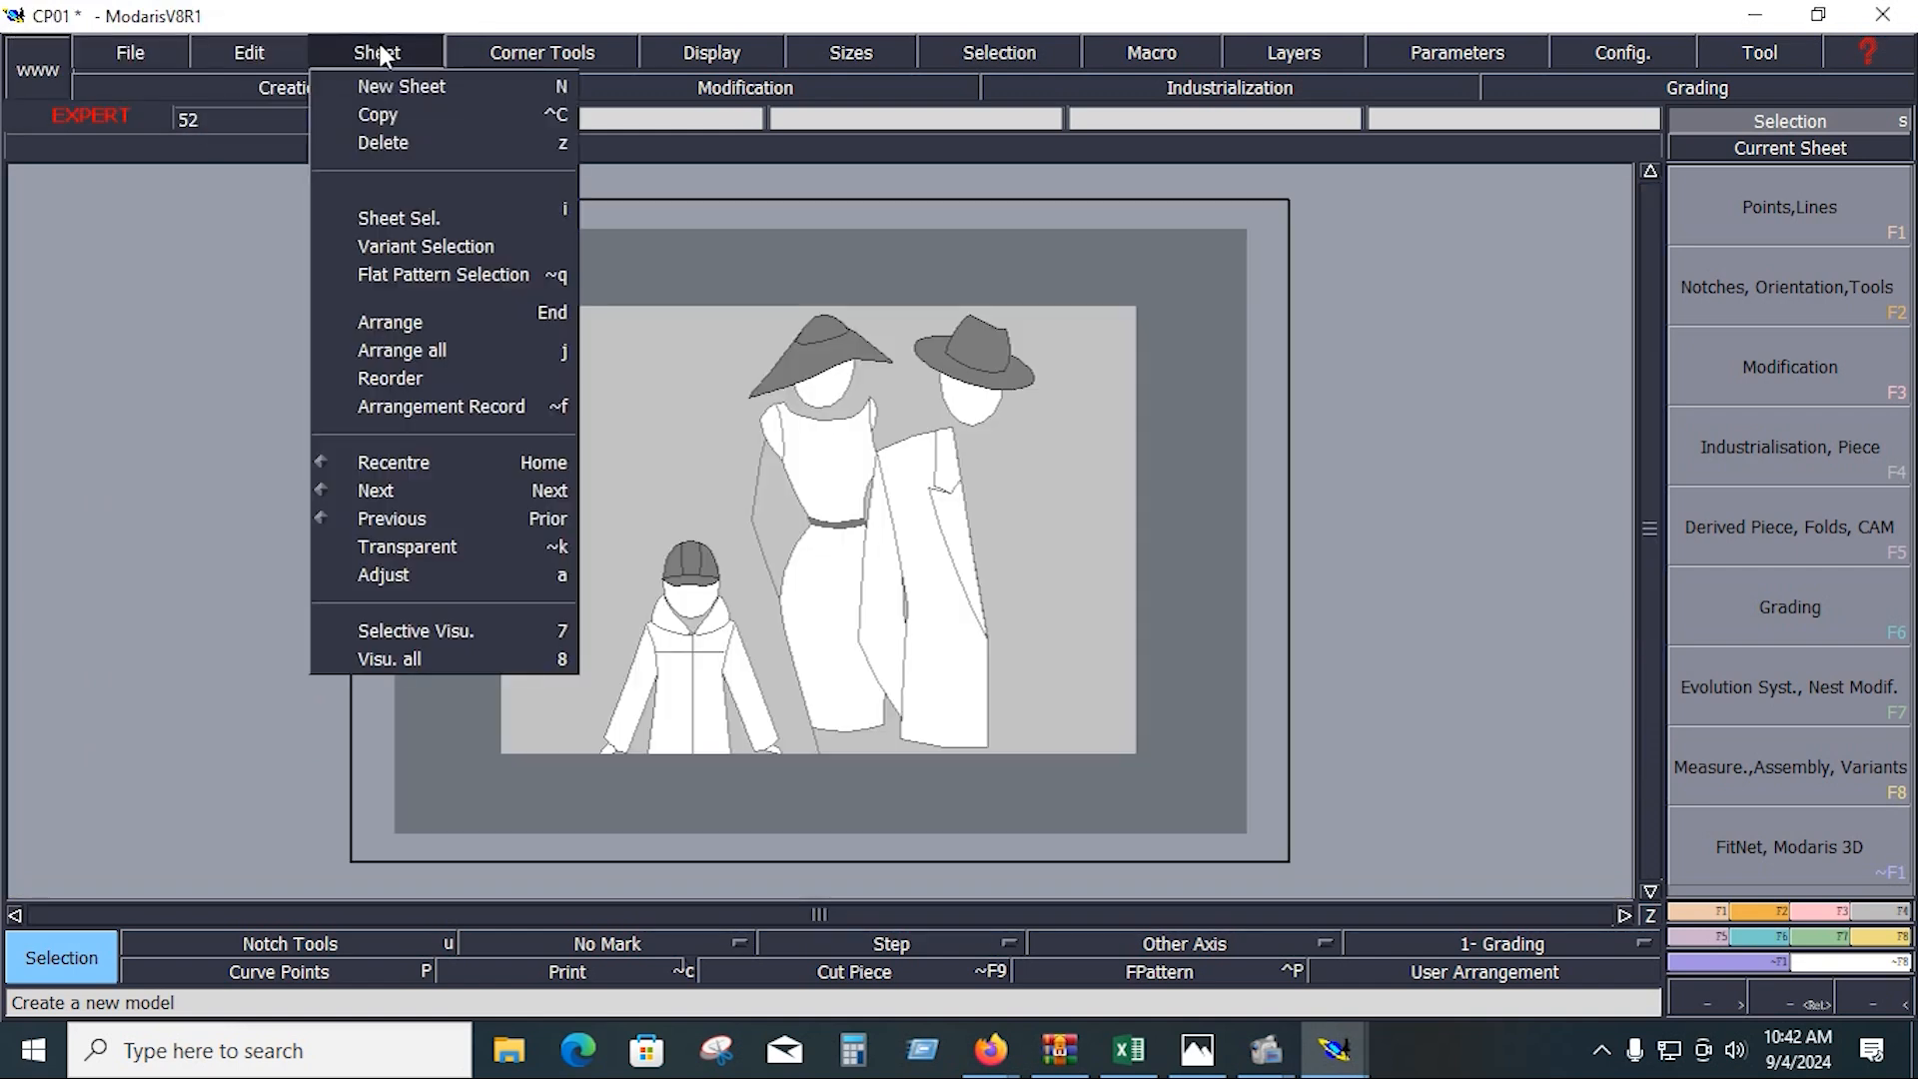
left_click(420, 82)
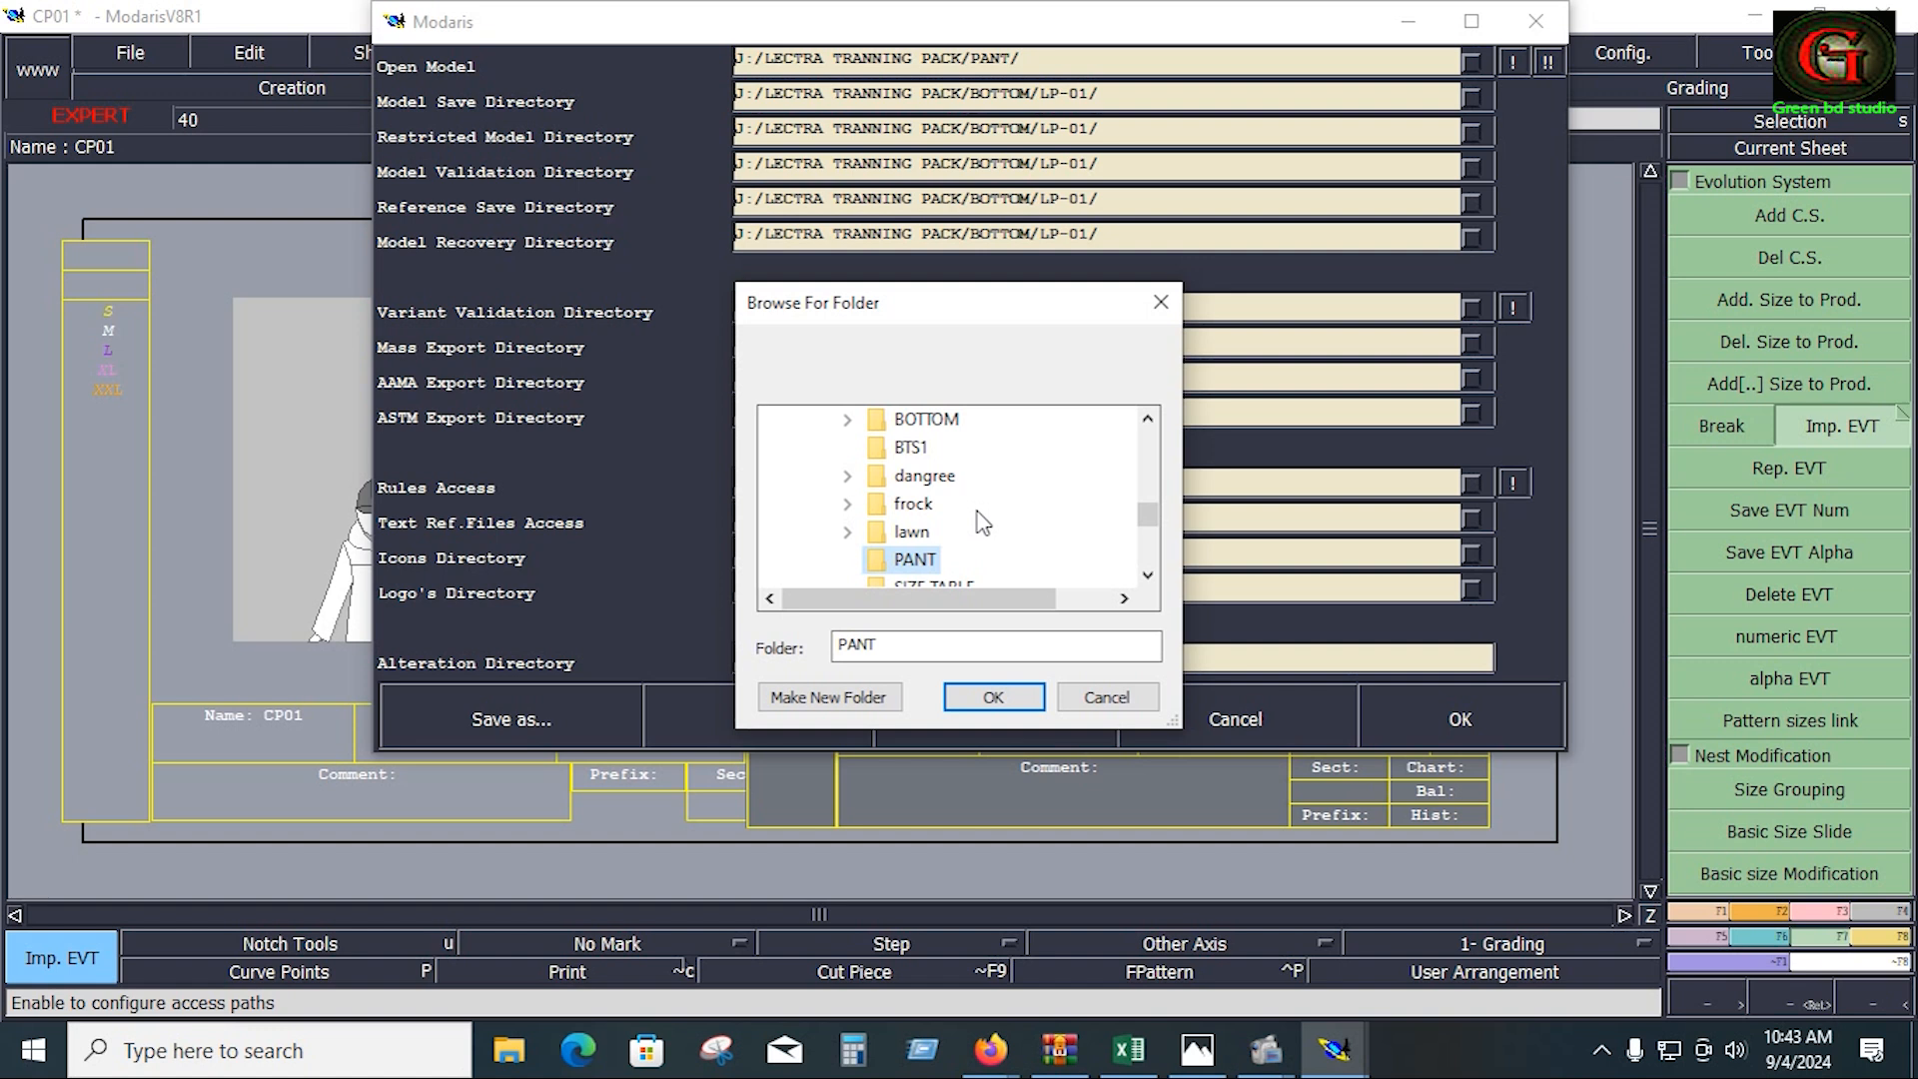
Step: Set all model access paths to J:/LECTRA TRANNING PACK/BOTTOM/CP-01/ and apply the path configuration
left_click(926, 418)
left_click(942, 446)
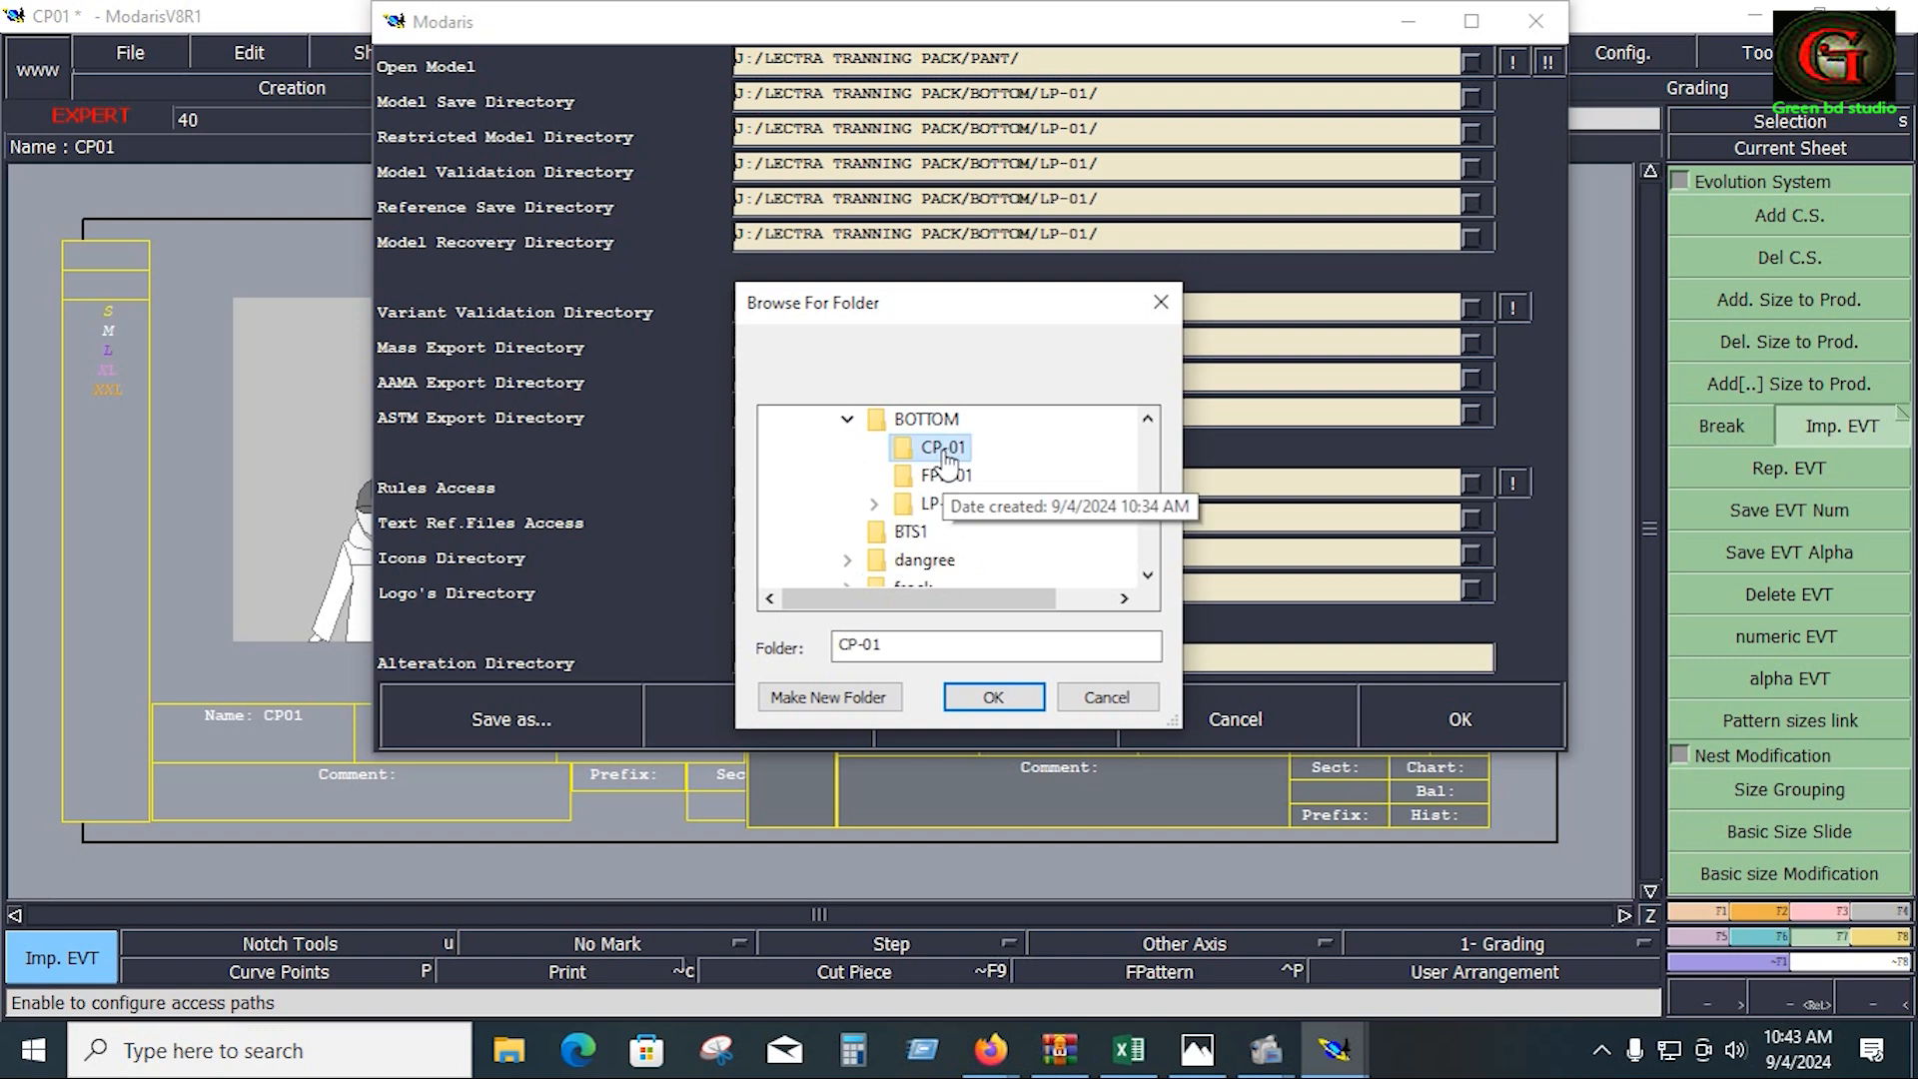
left_click(992, 698)
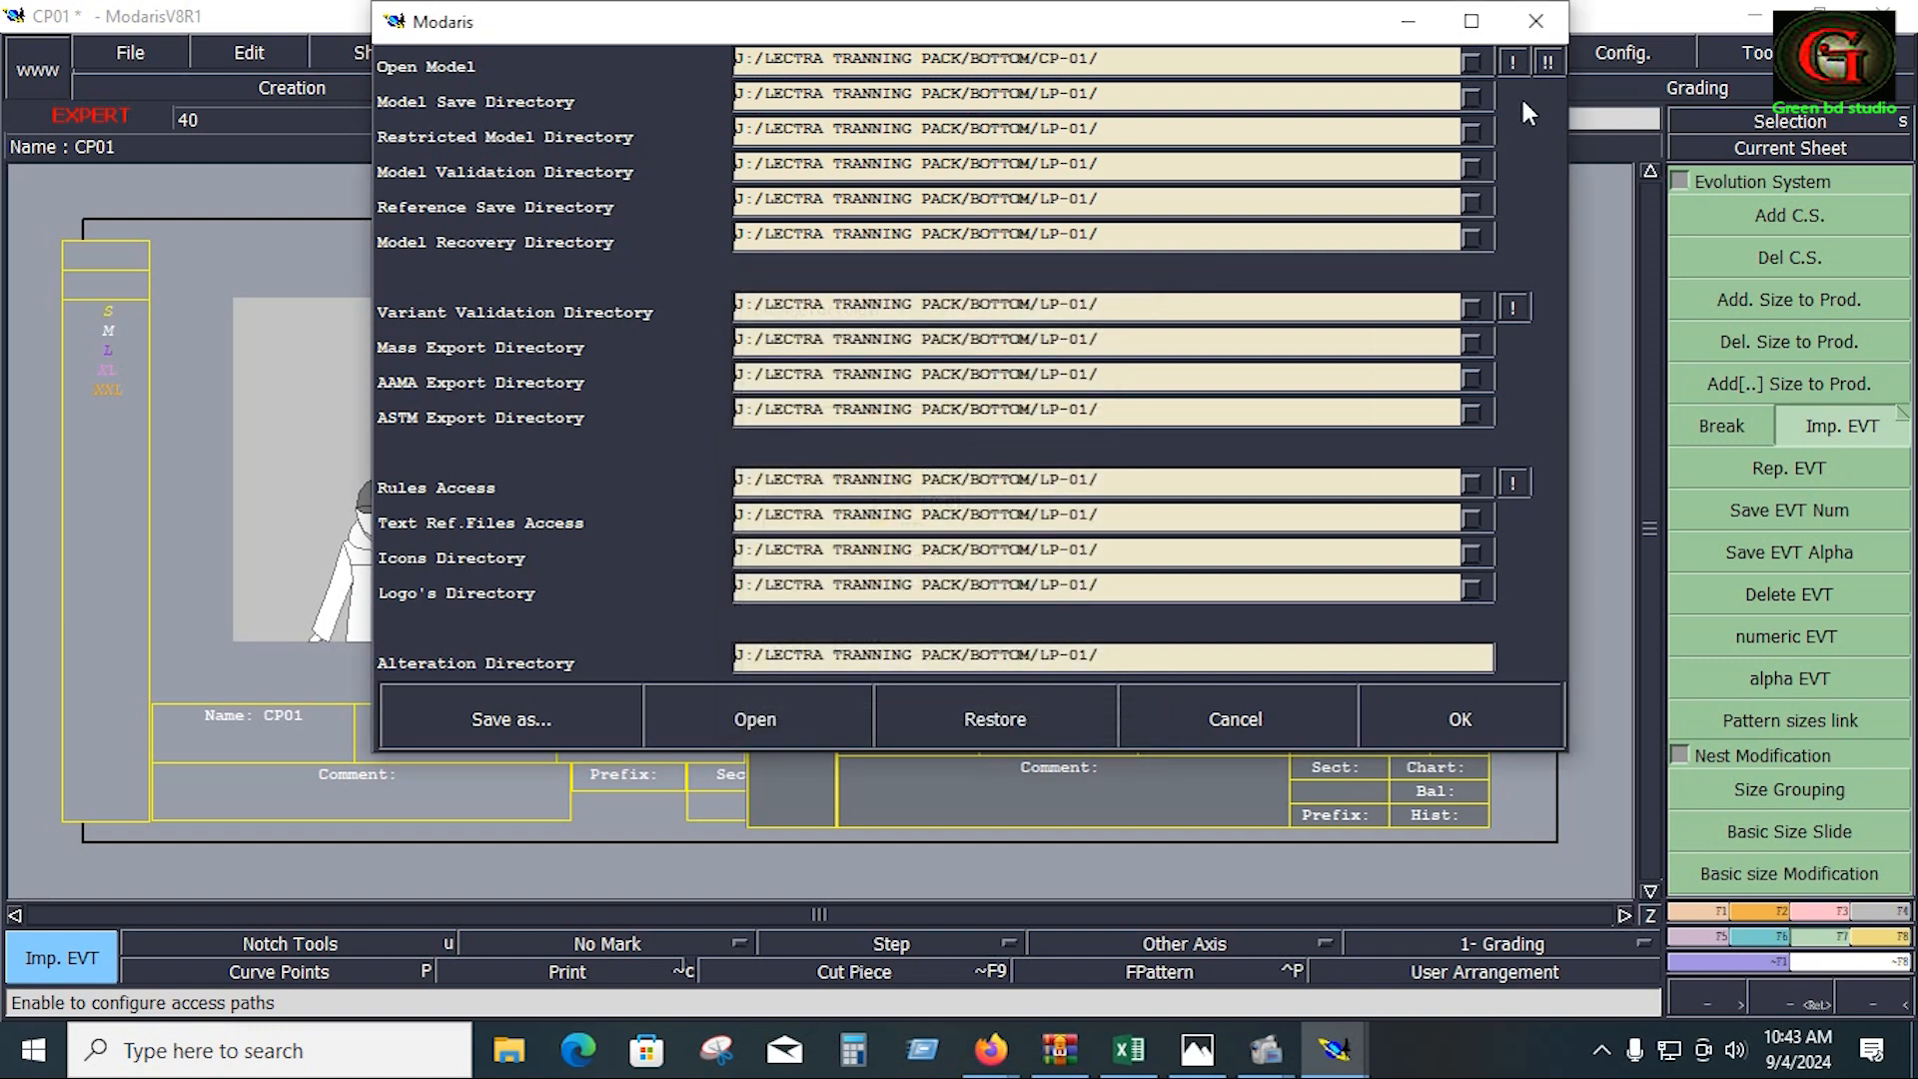
left_click(1545, 62)
left_click(1459, 719)
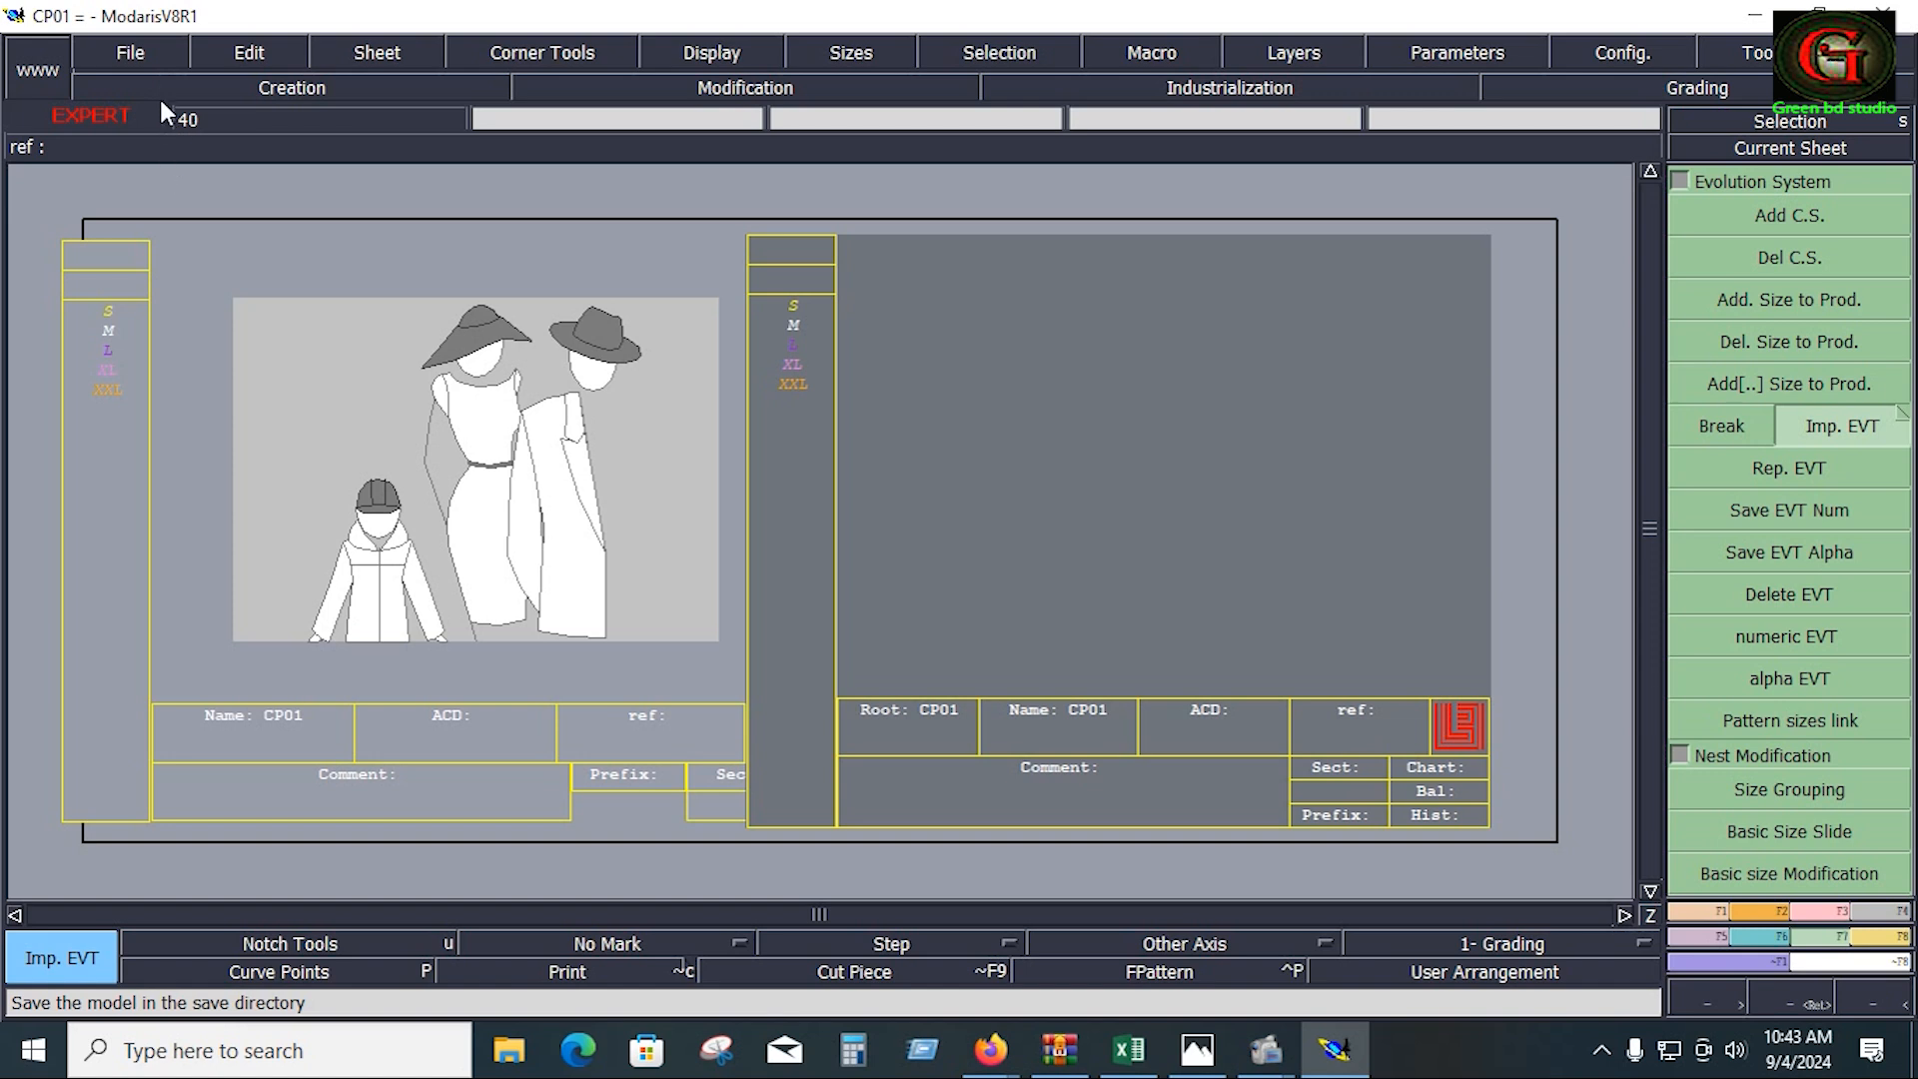
Step: Save the CP01 model in the CP-01 folder, accepting the overwrite of the existing CP01.mdl
left_click(140, 57)
left_click(167, 171)
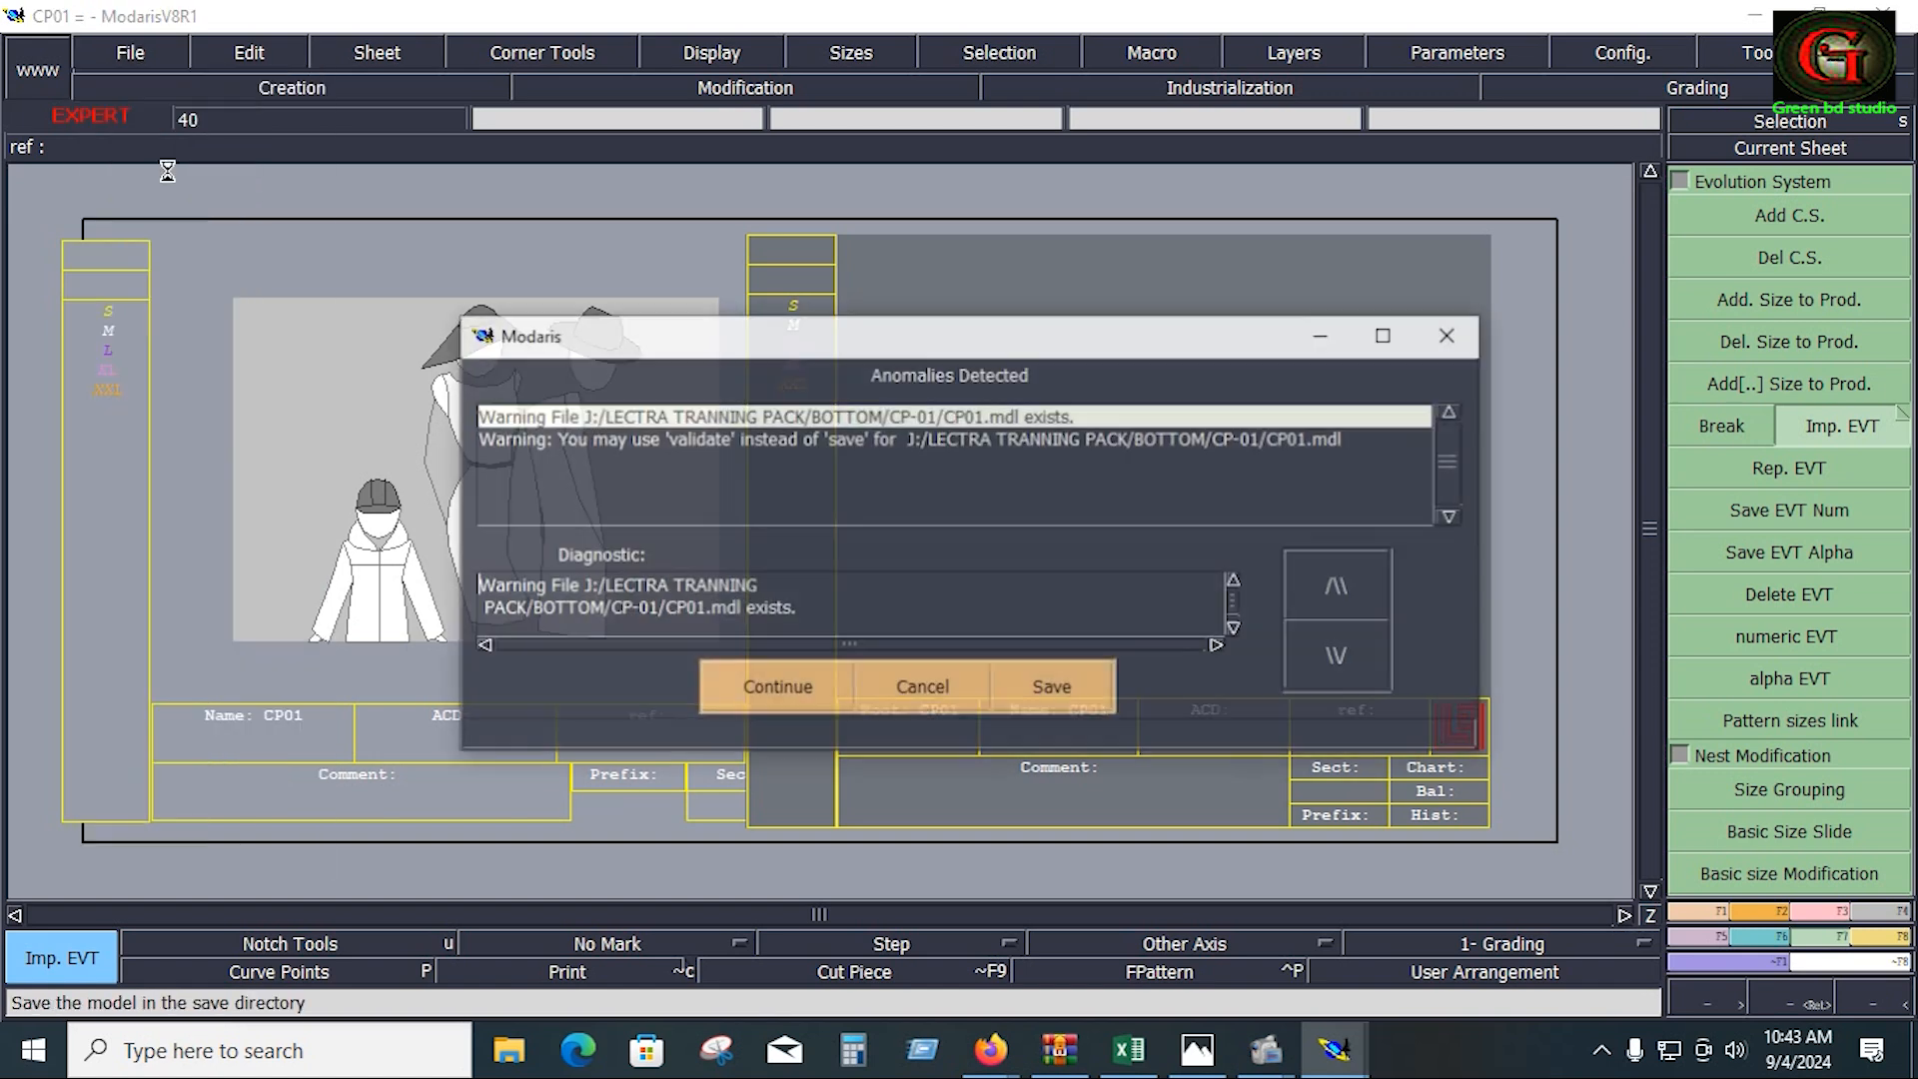
left_click(778, 686)
Step: Switch to Excel to view the WOMAN FORMAL PAJAMA size chart, and examine the trousers' front and back photos
left_click(1129, 1049)
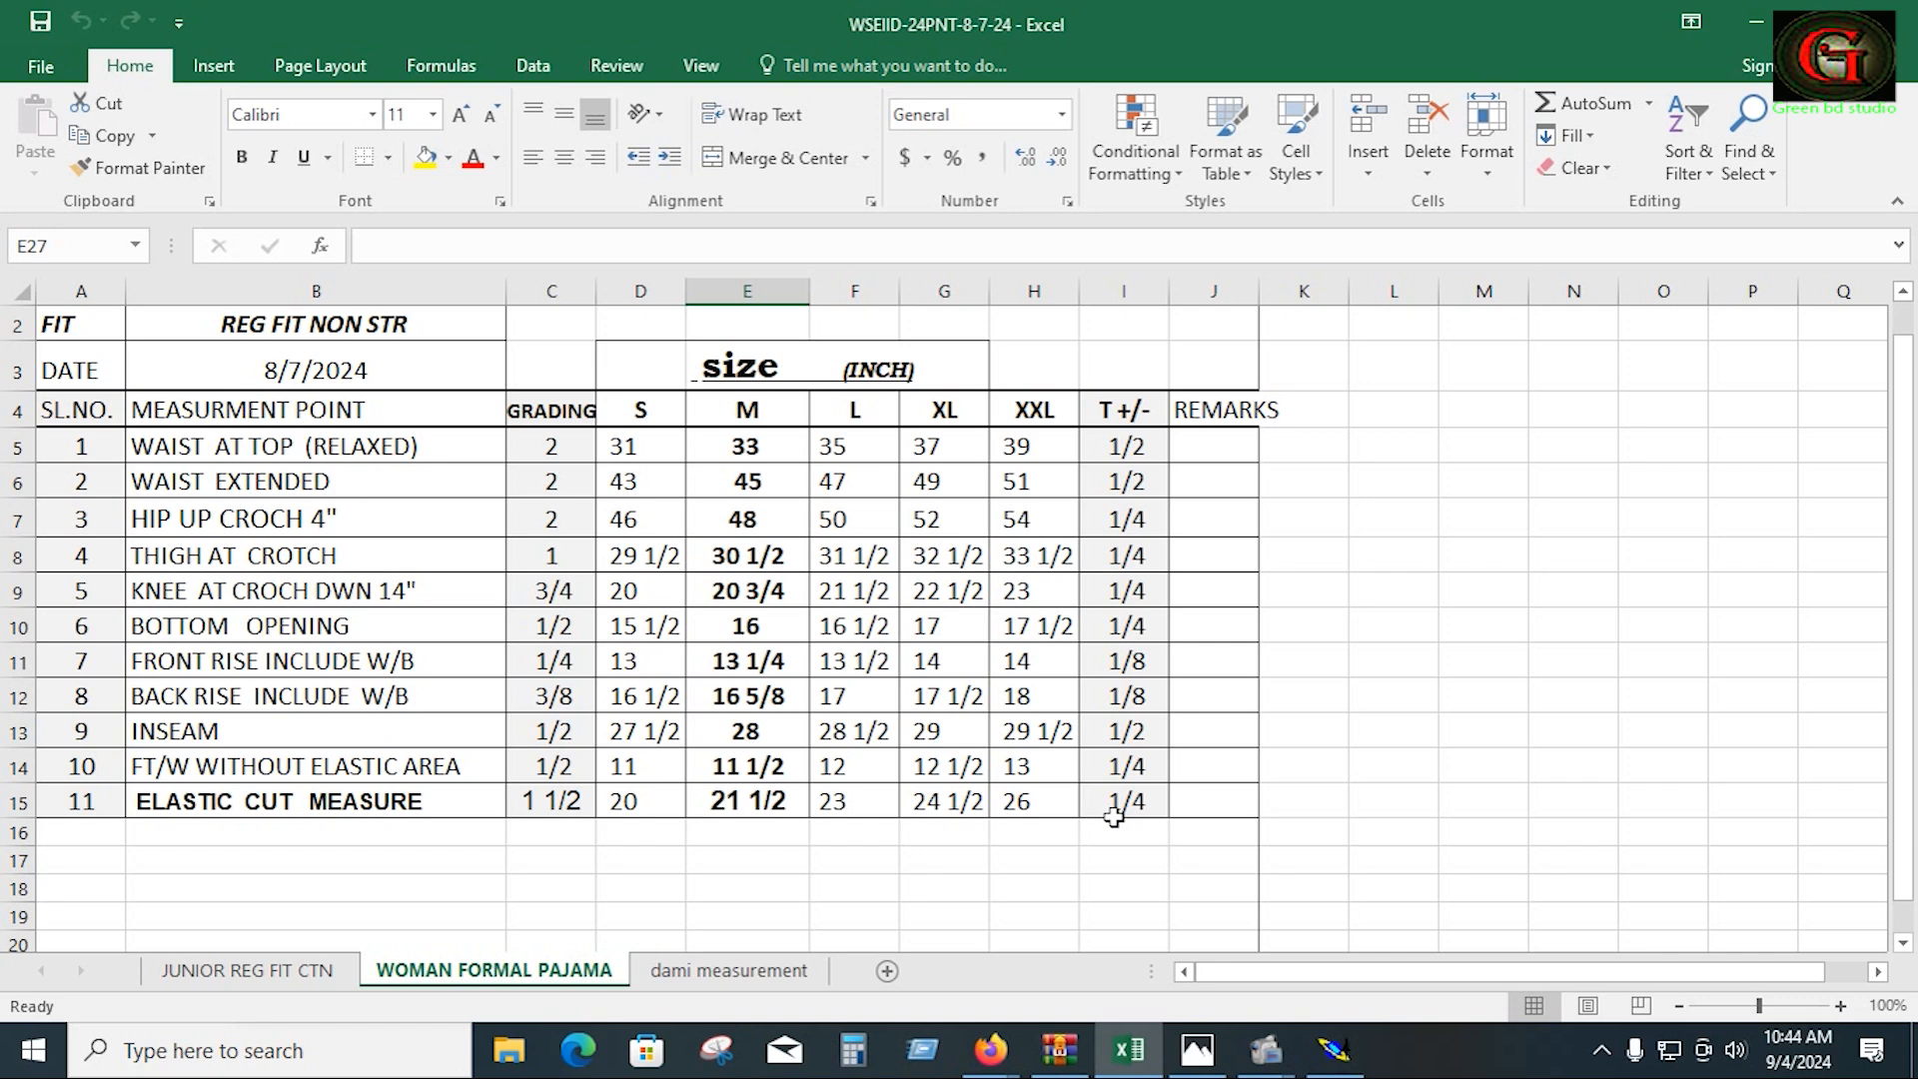
left_click(1194, 1059)
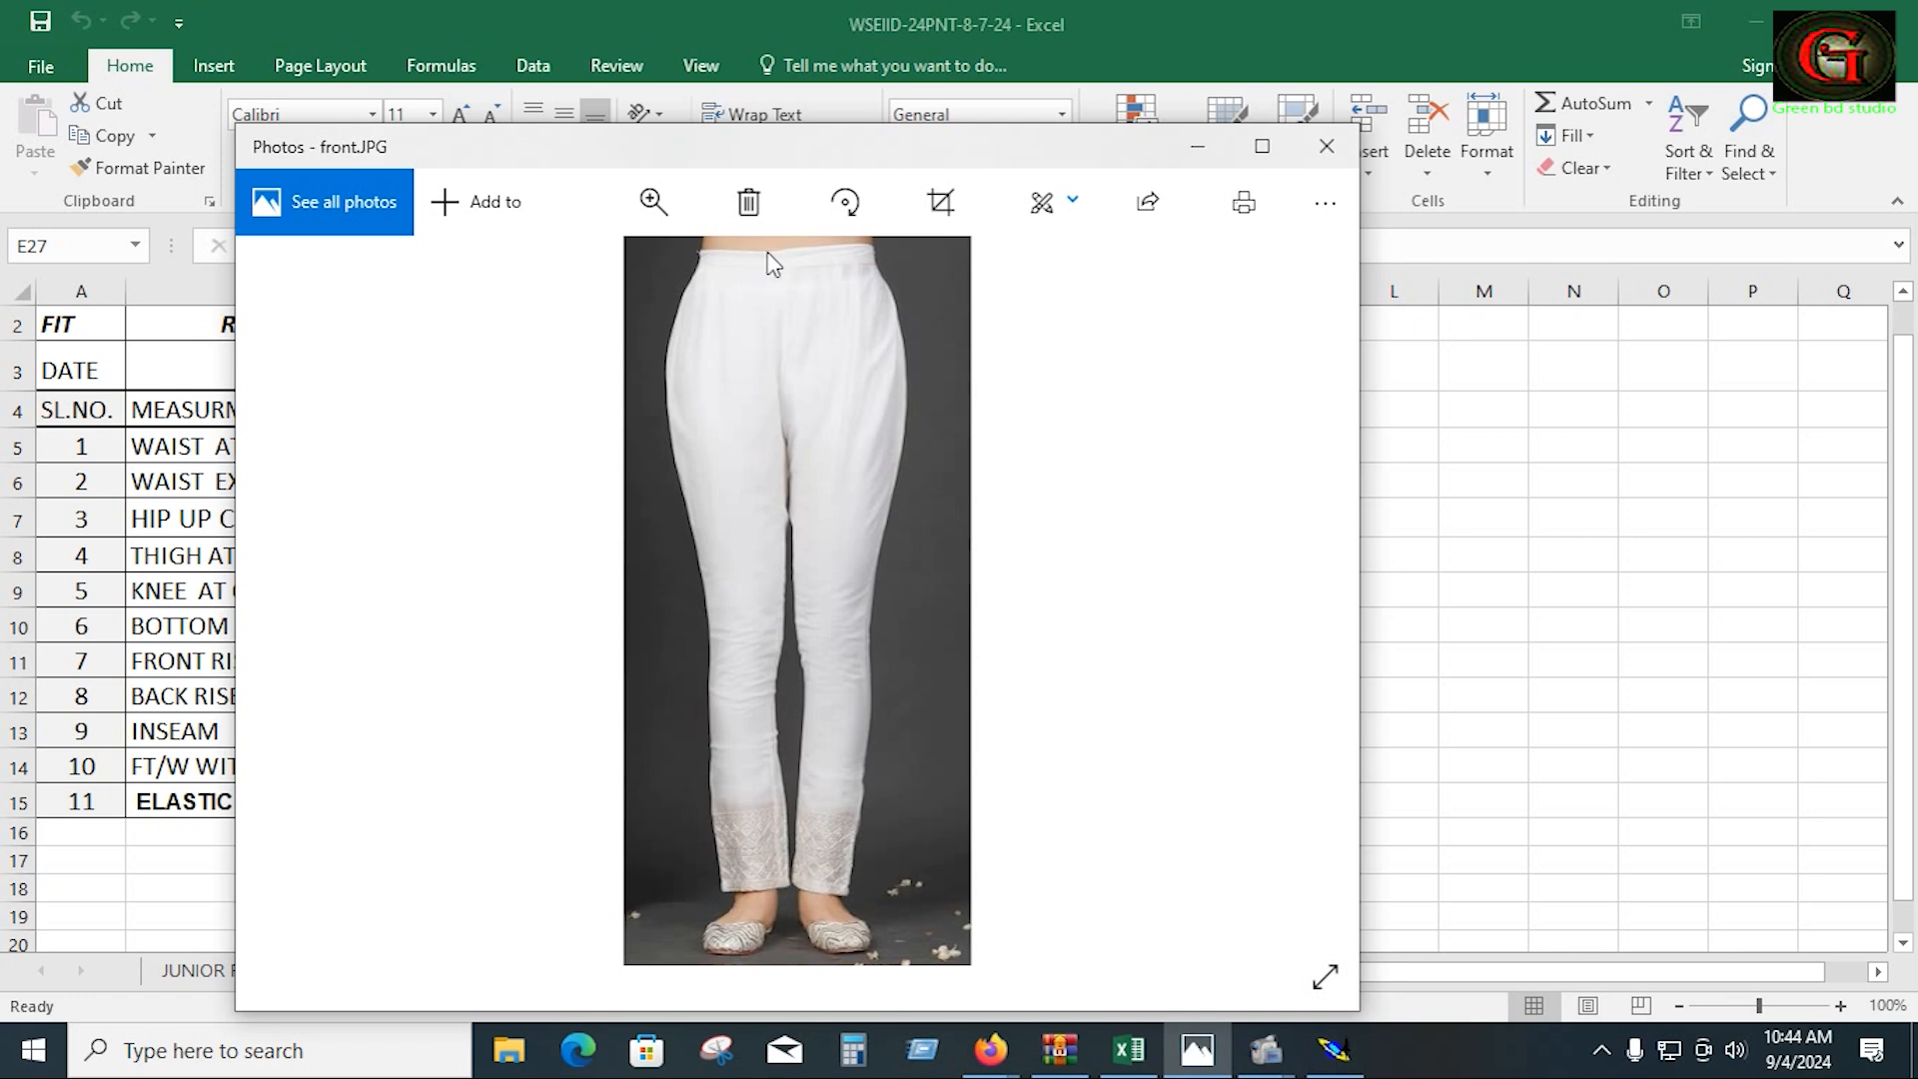
left_click(304, 600)
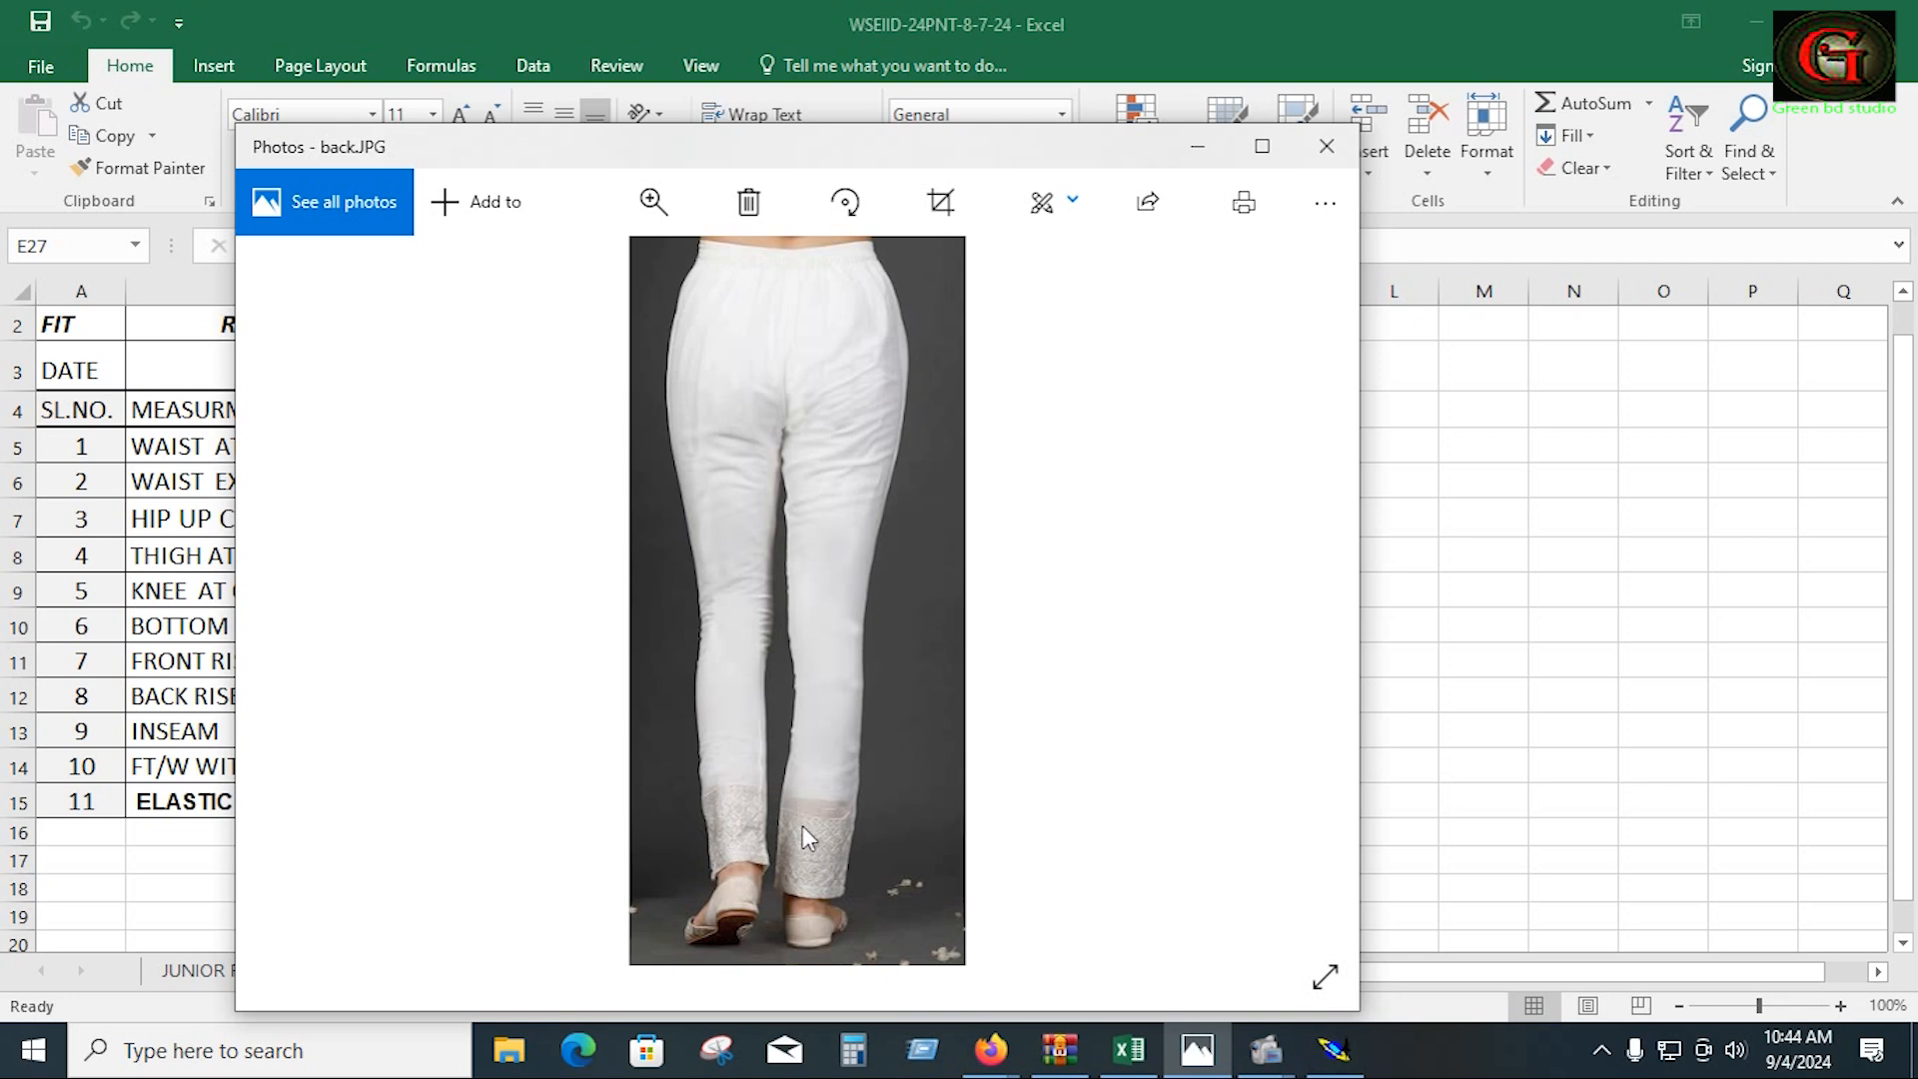
key("Right")
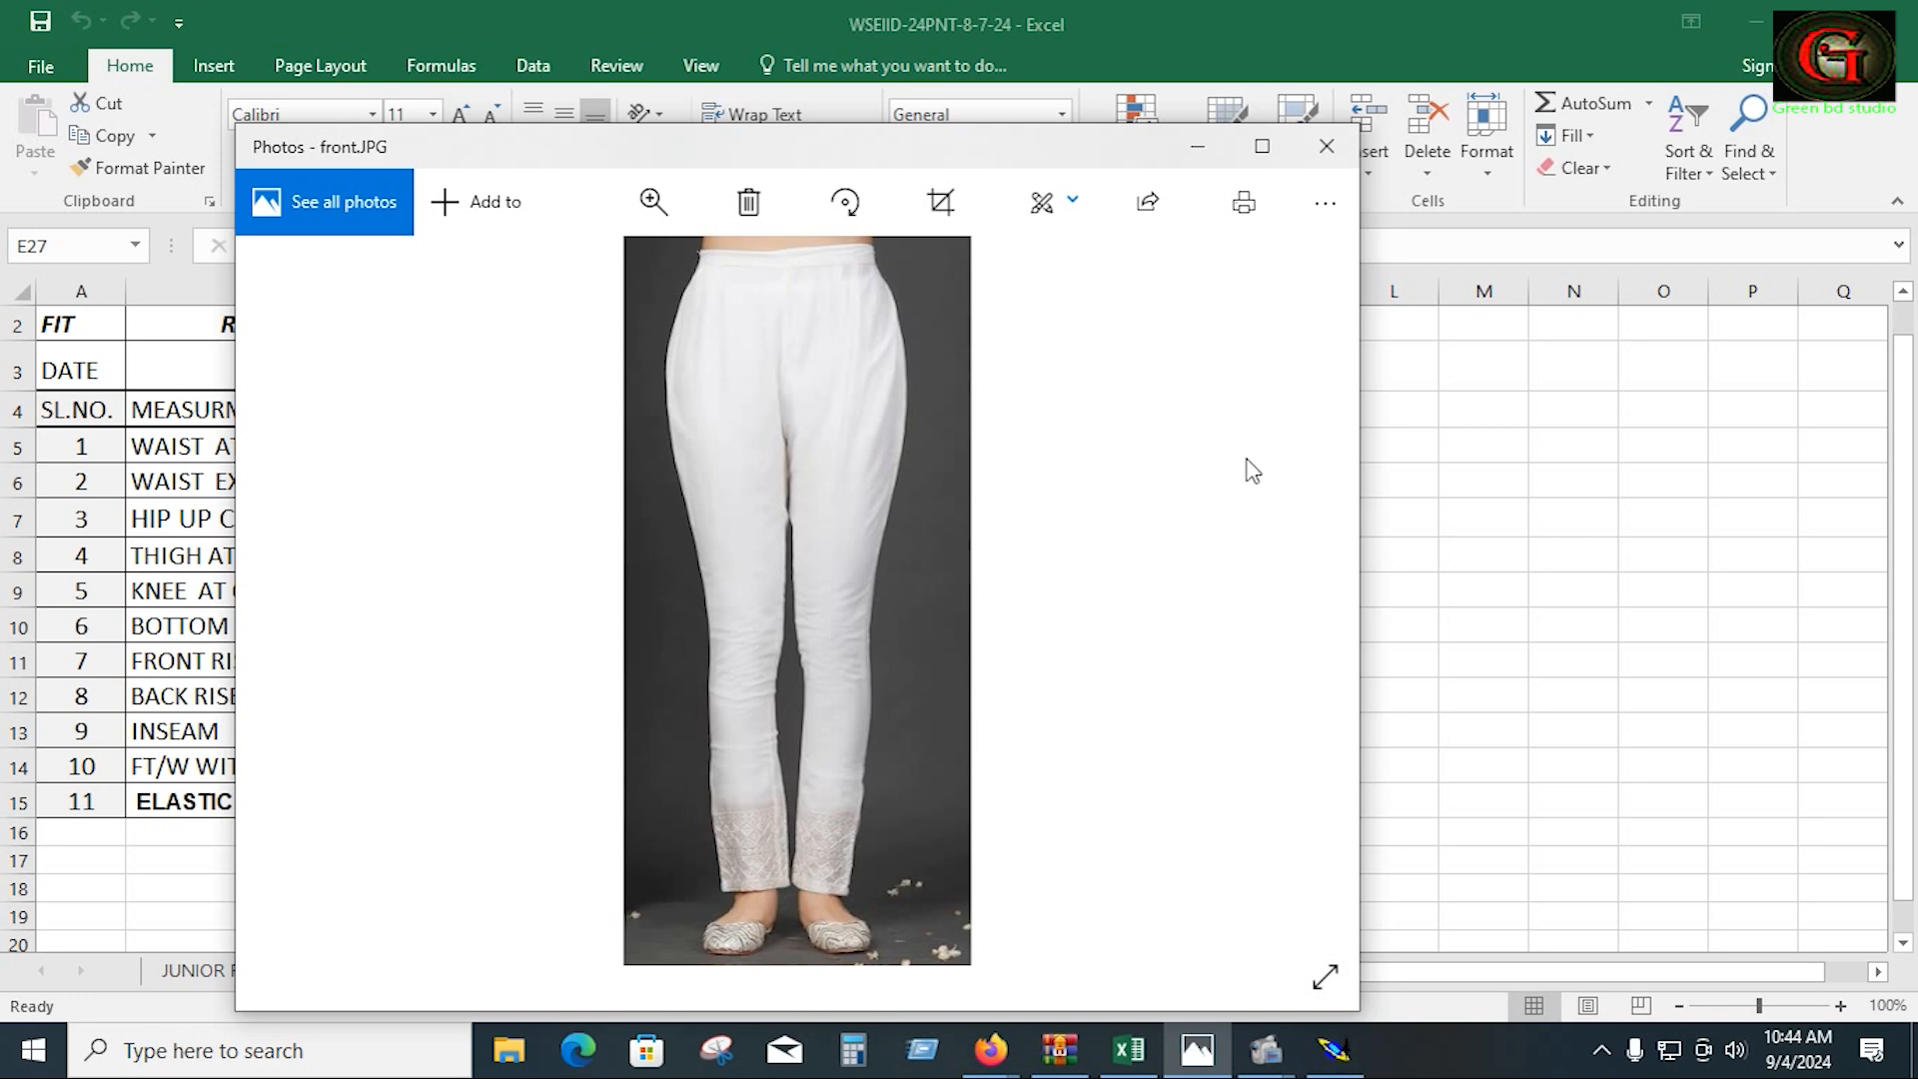
left_click(1327, 147)
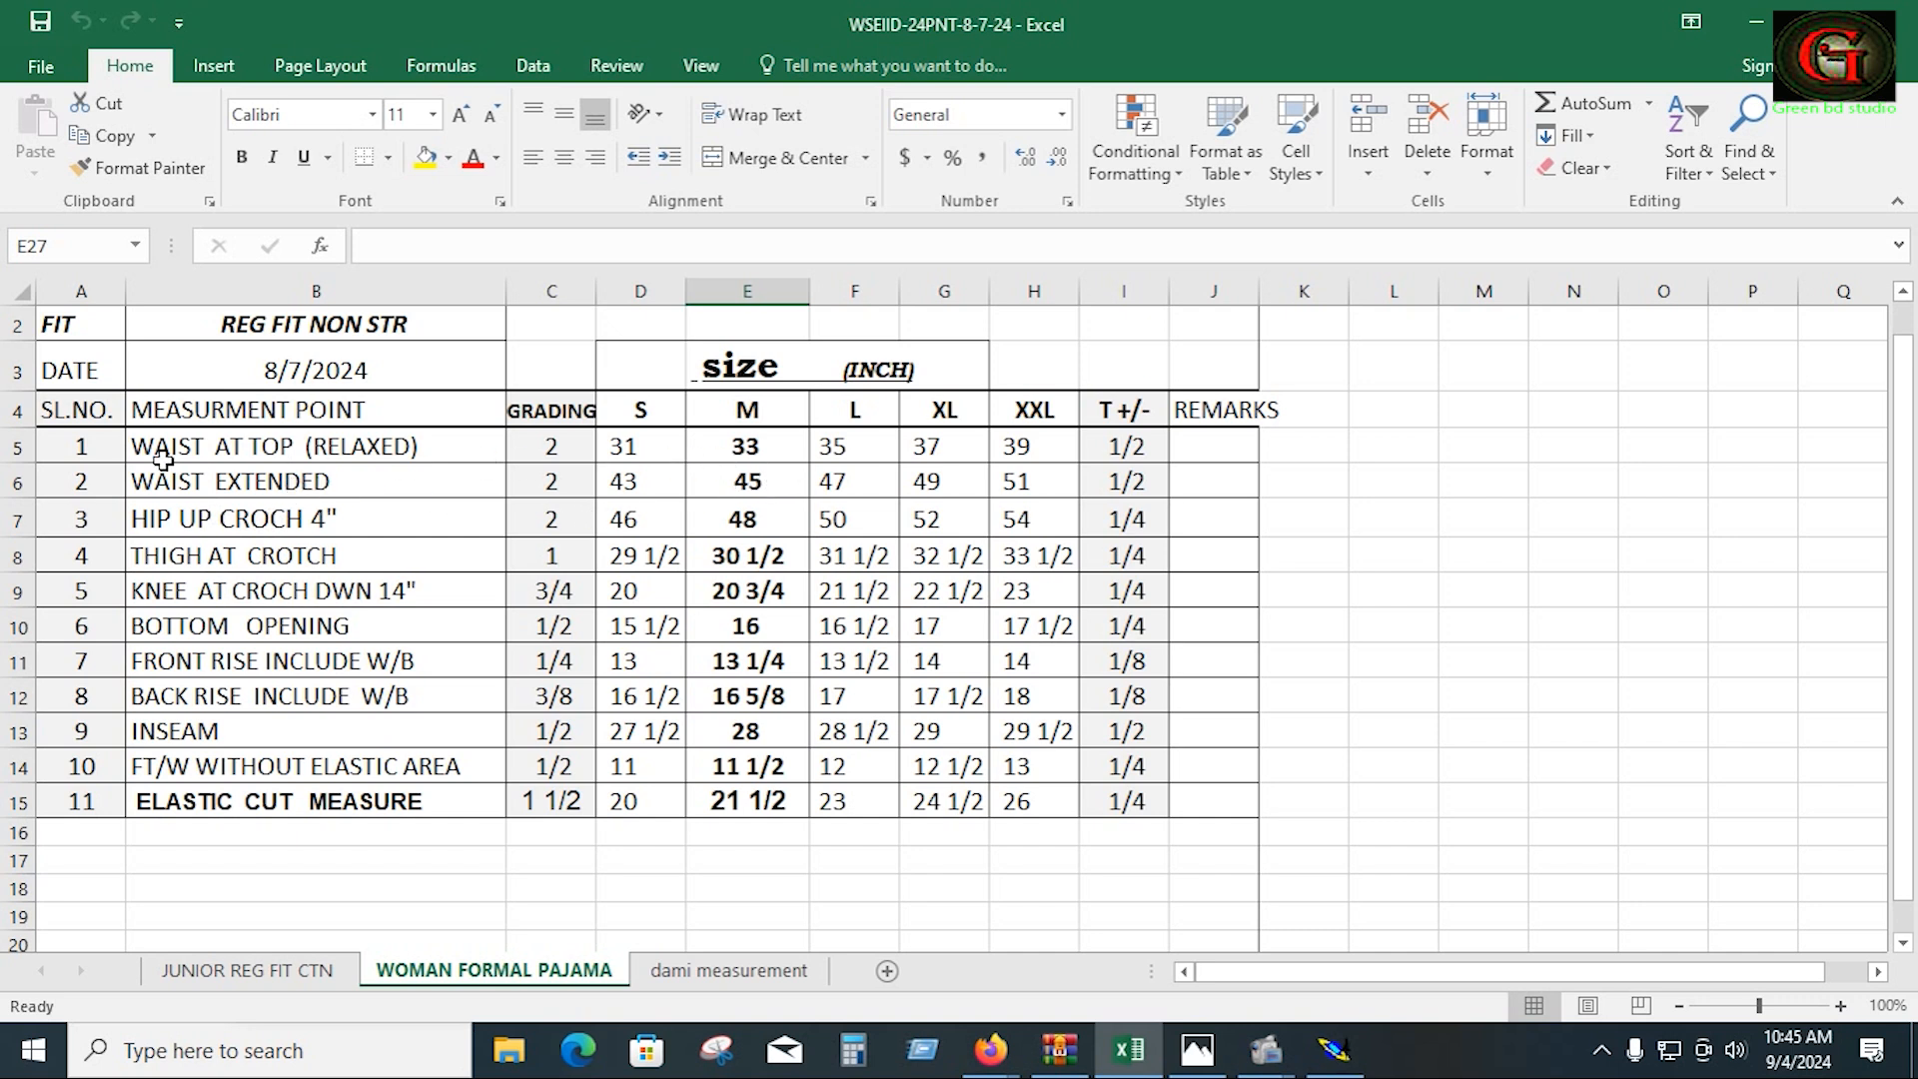
Step: Compare the chart's size M waist, hip, thigh and knee measurement points with the front and back trouser photos
left_click(765, 449)
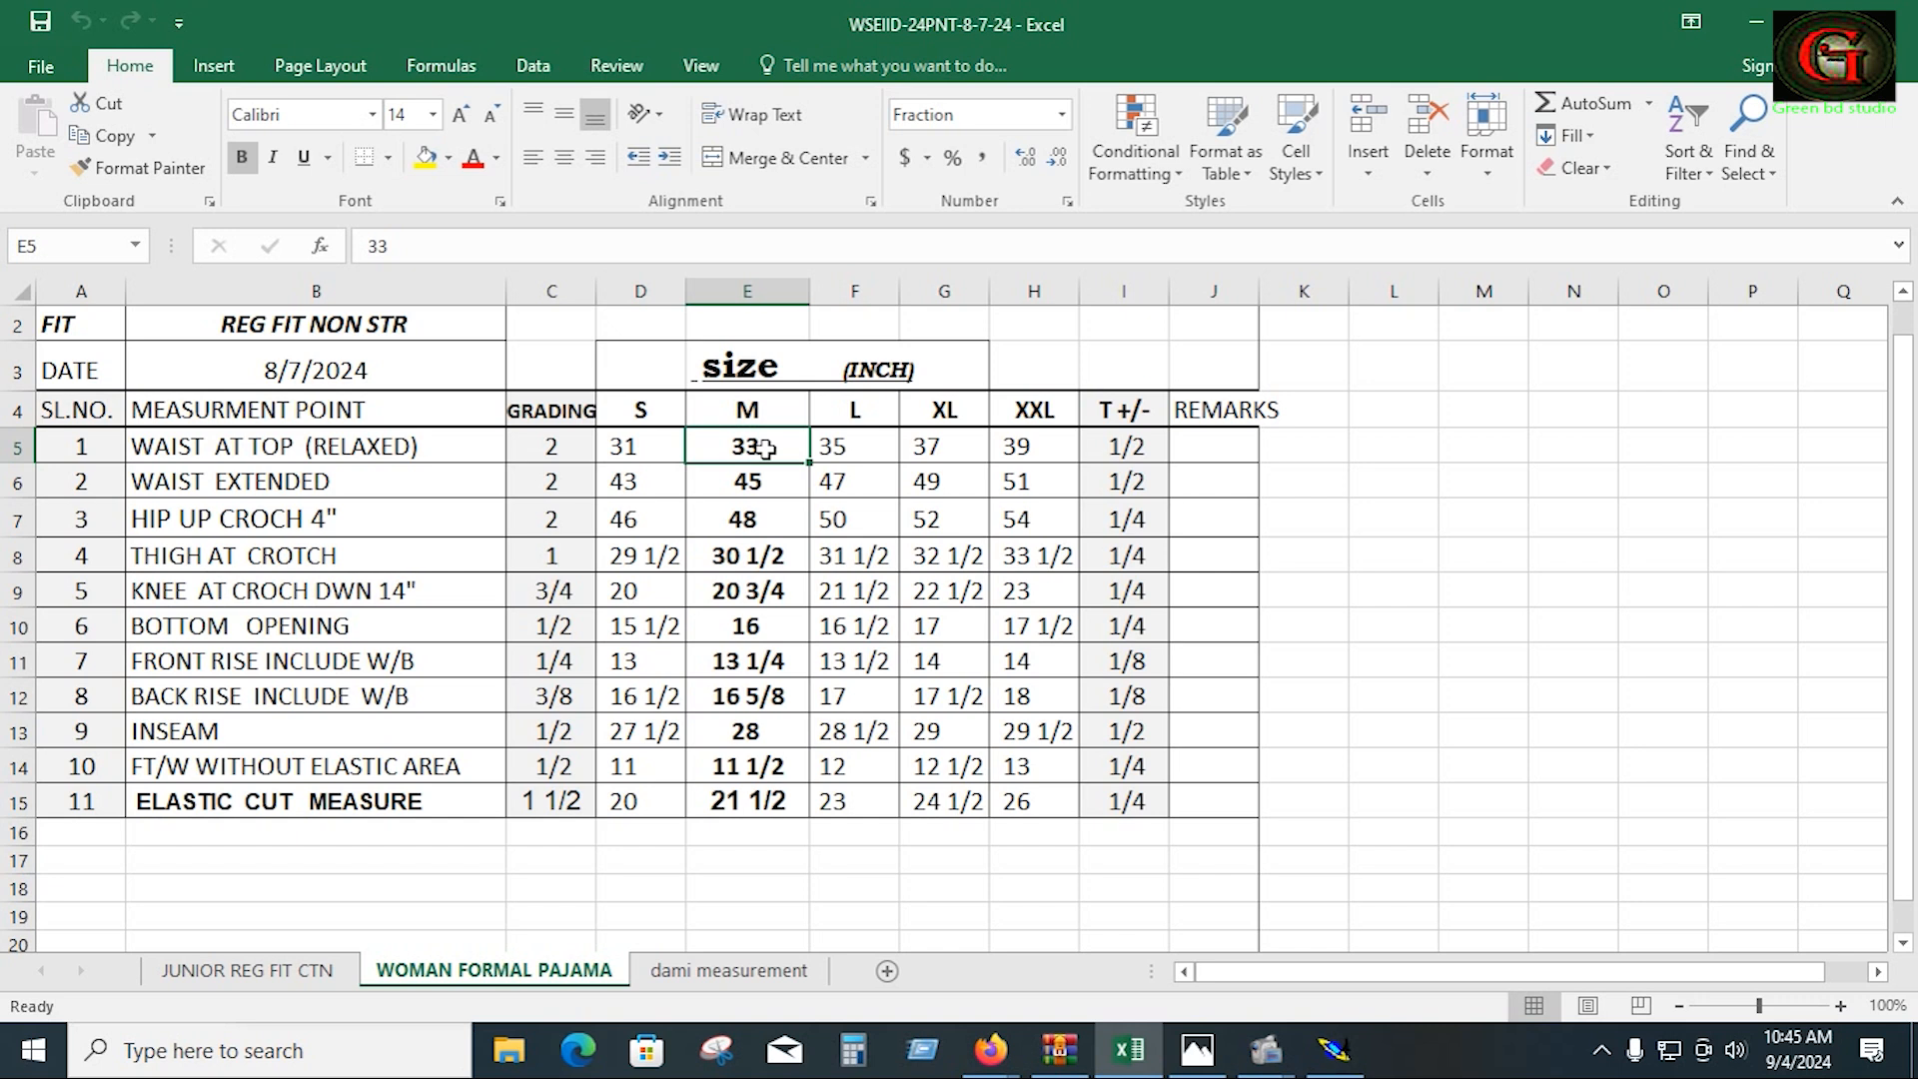
left_click(1195, 1051)
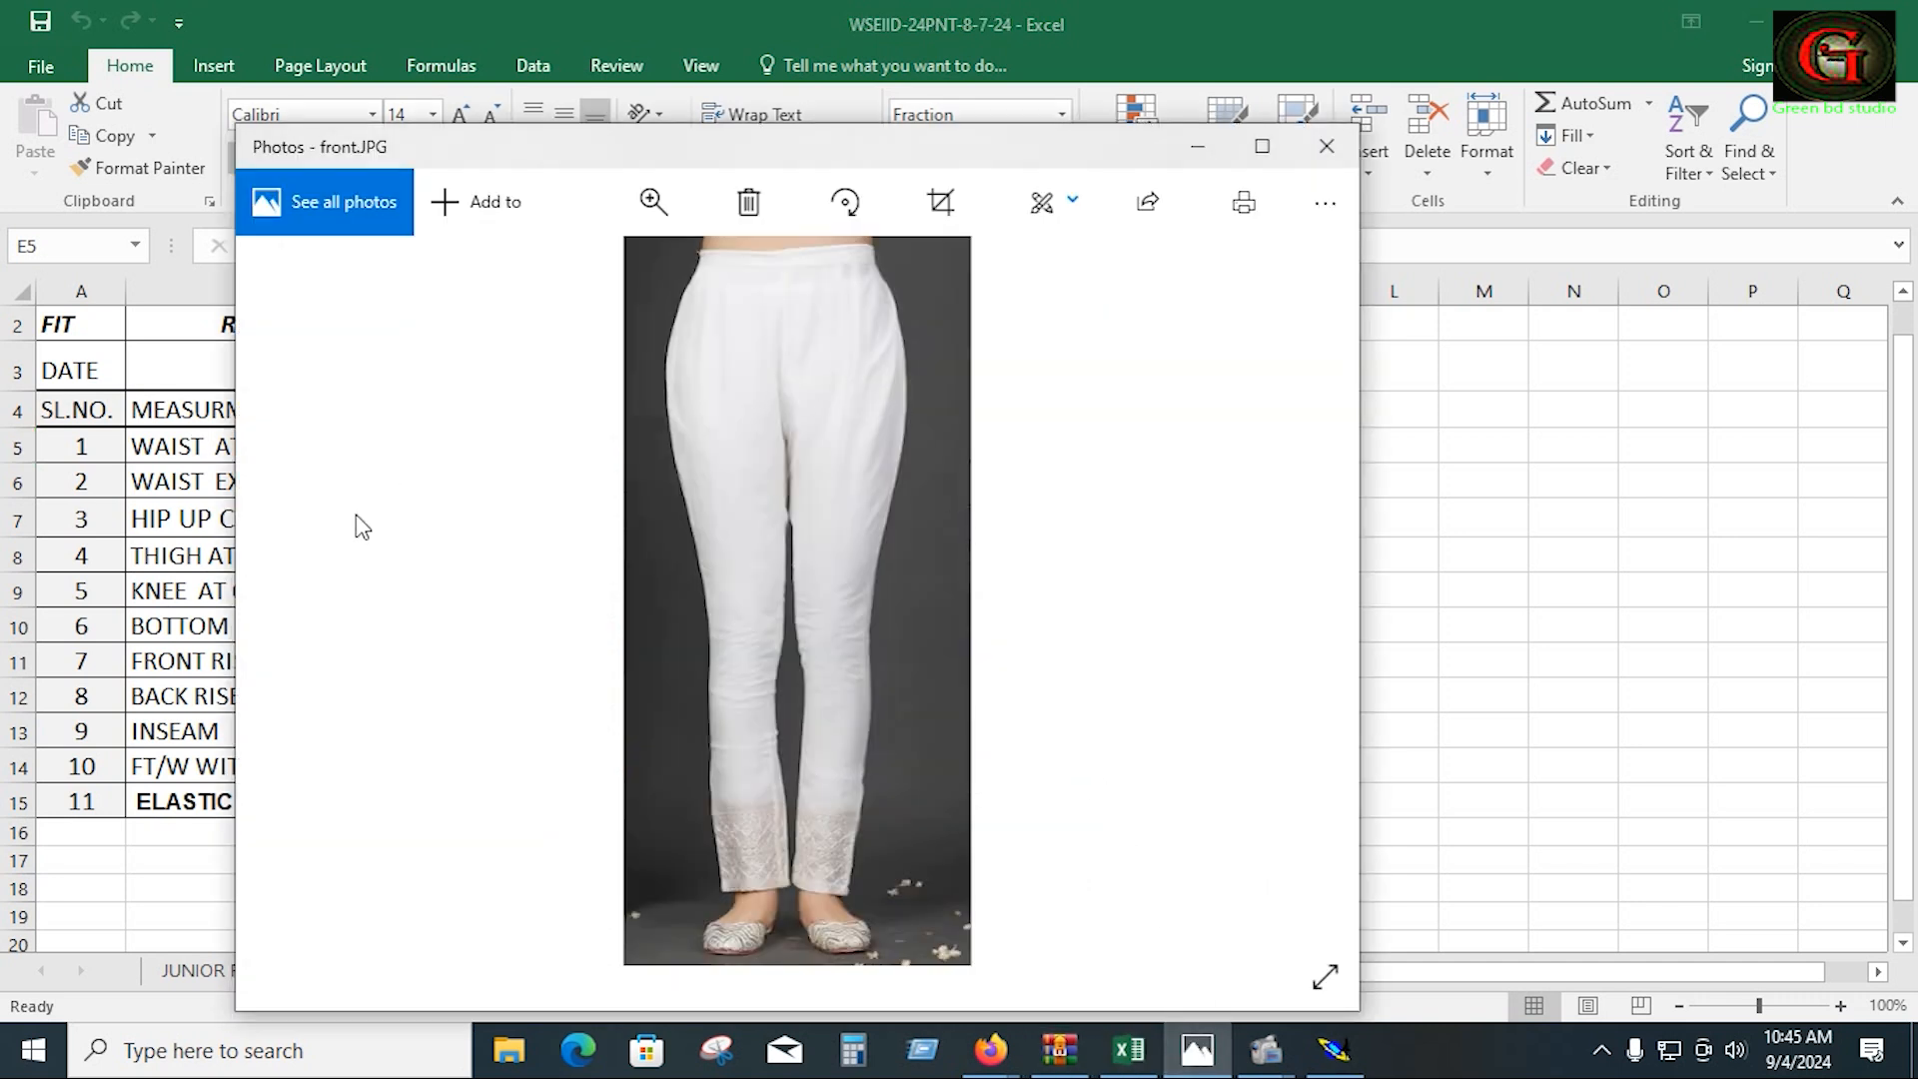
left_click(307, 599)
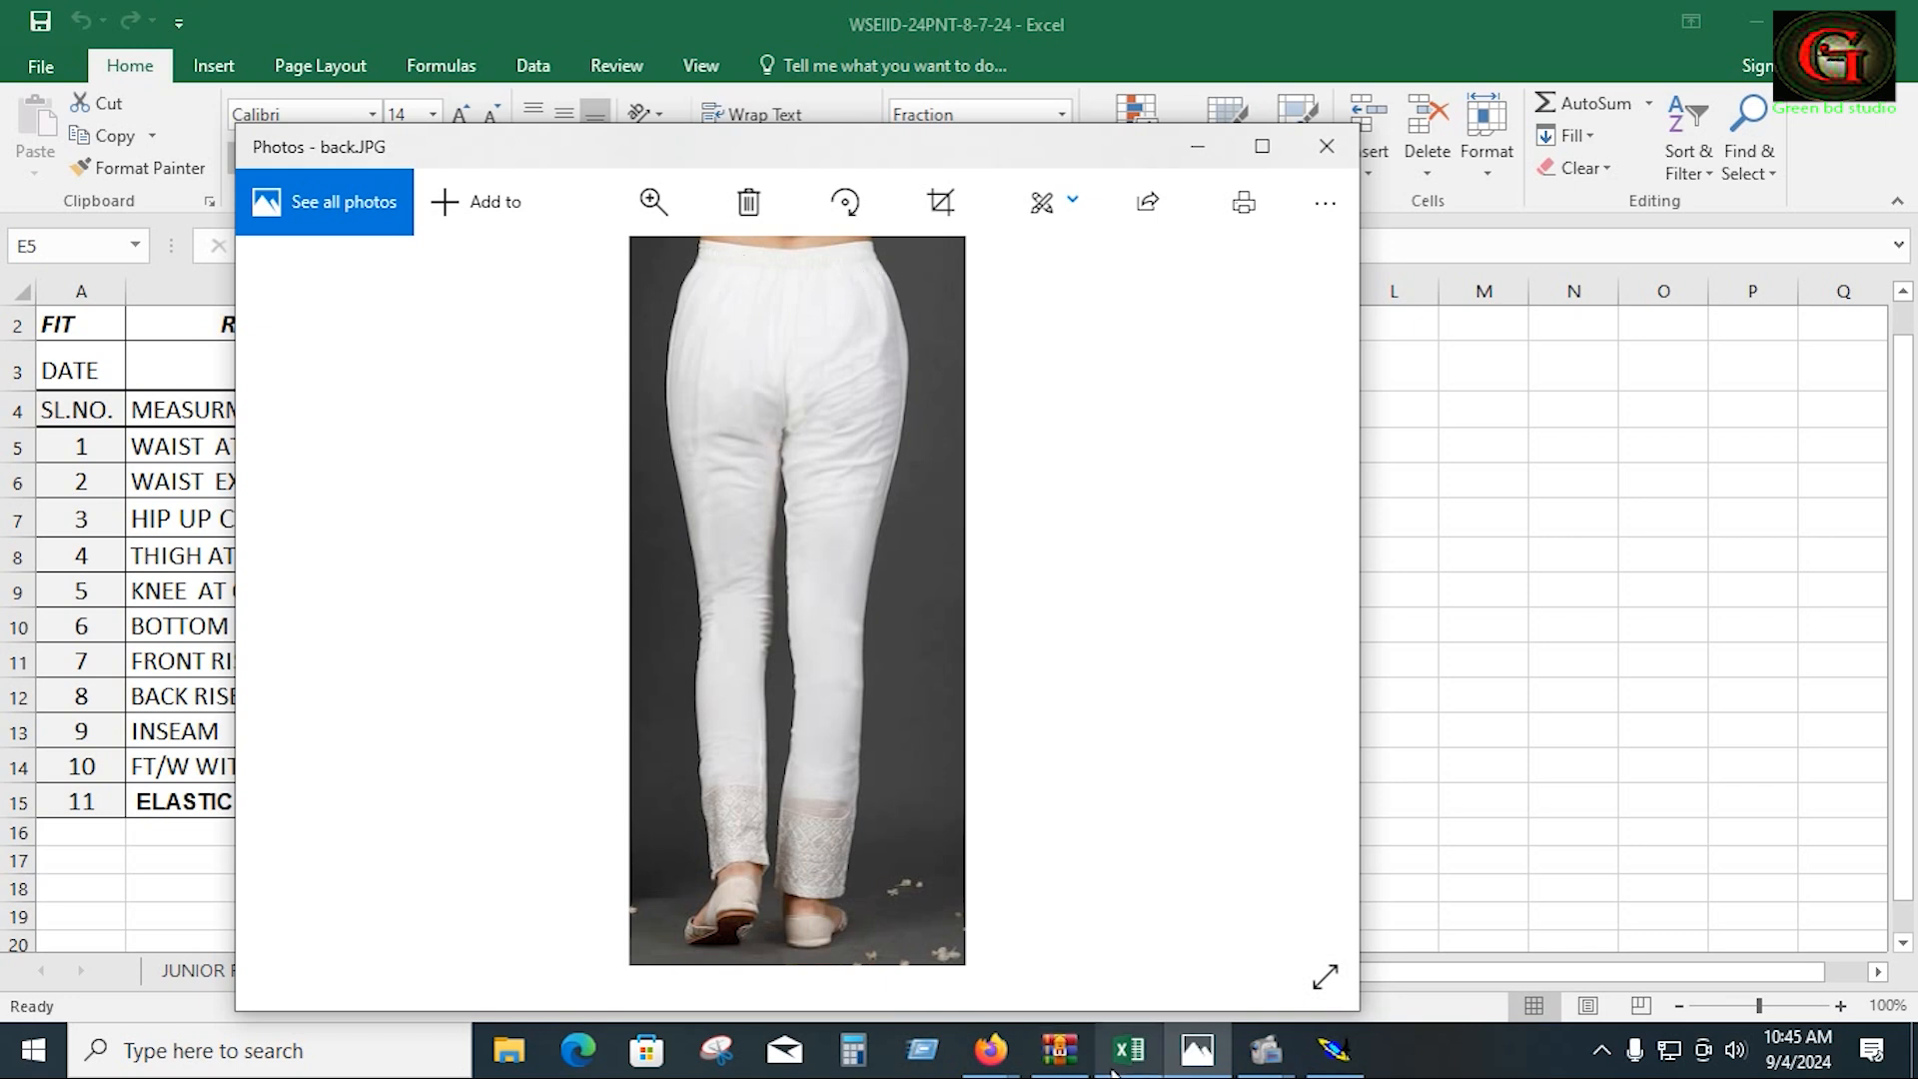
left_click(1145, 1056)
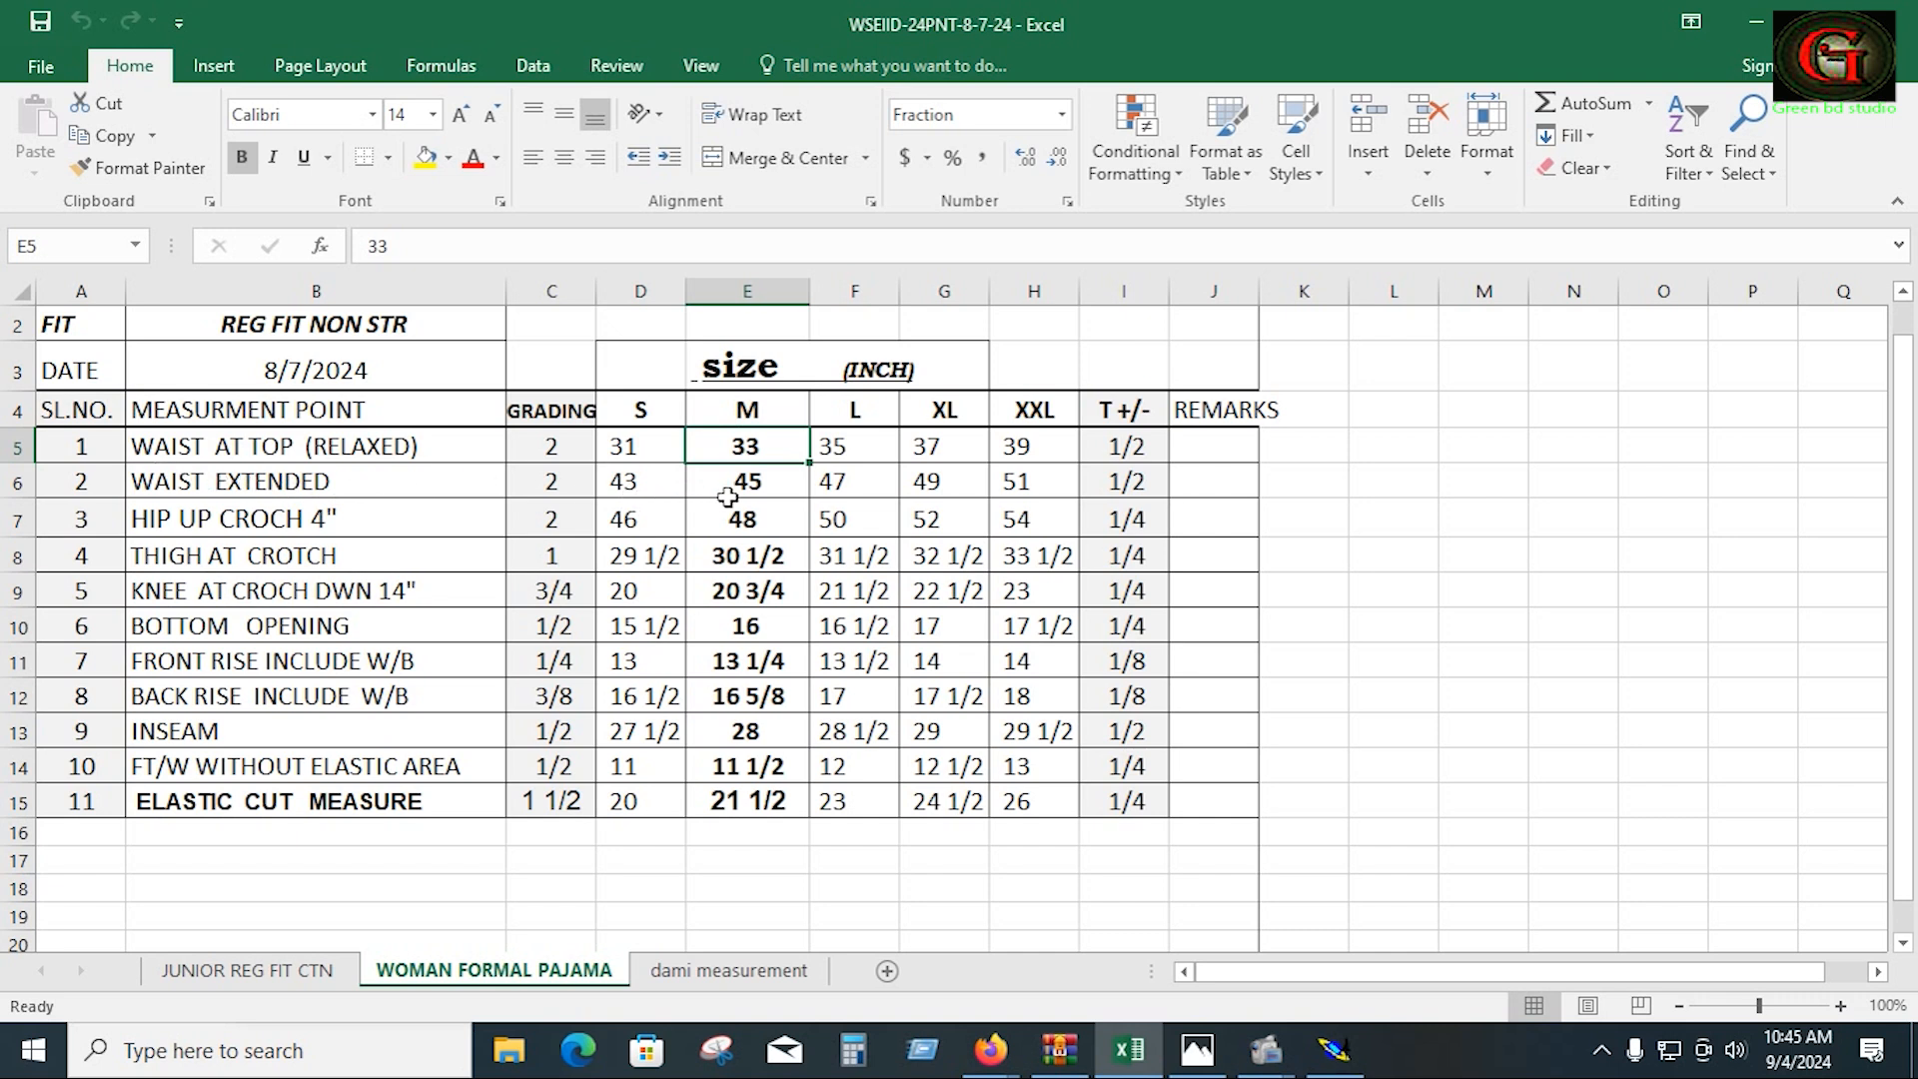
left_click(1196, 1051)
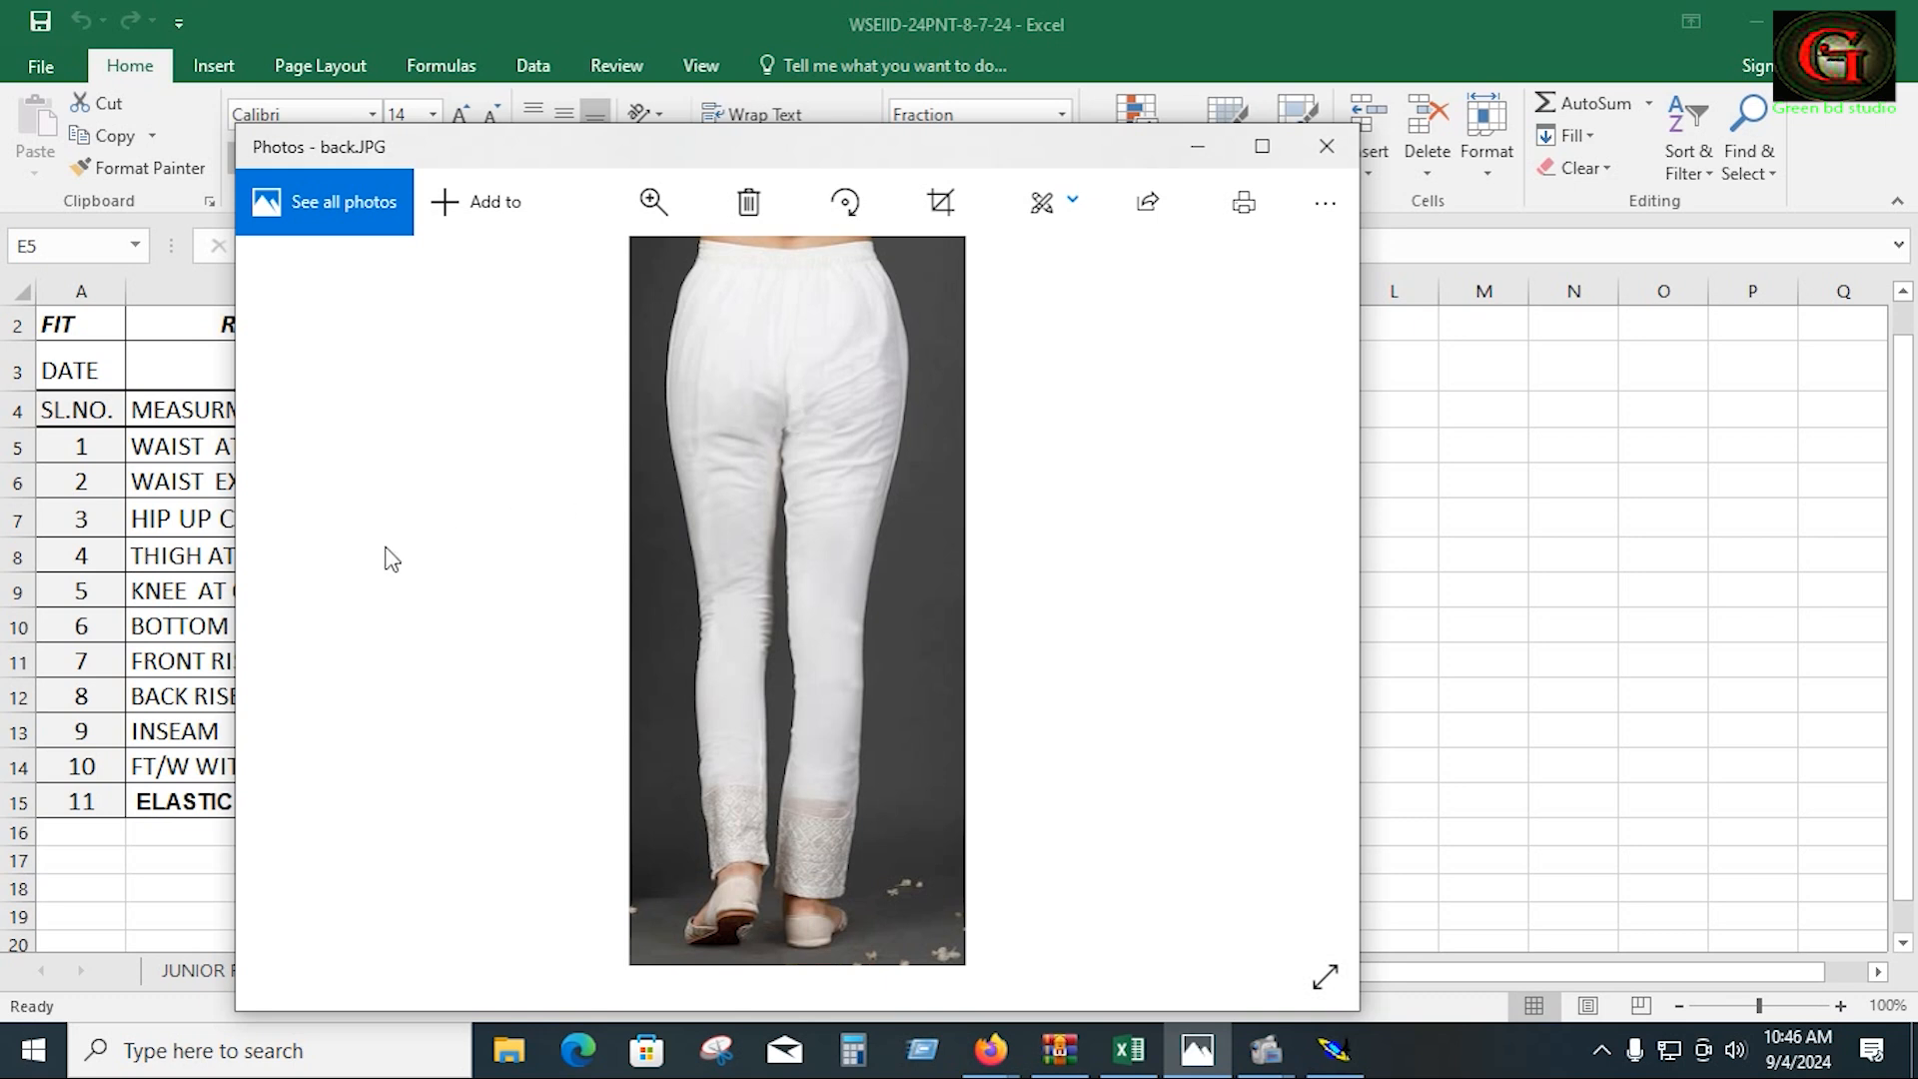
left_click(1293, 618)
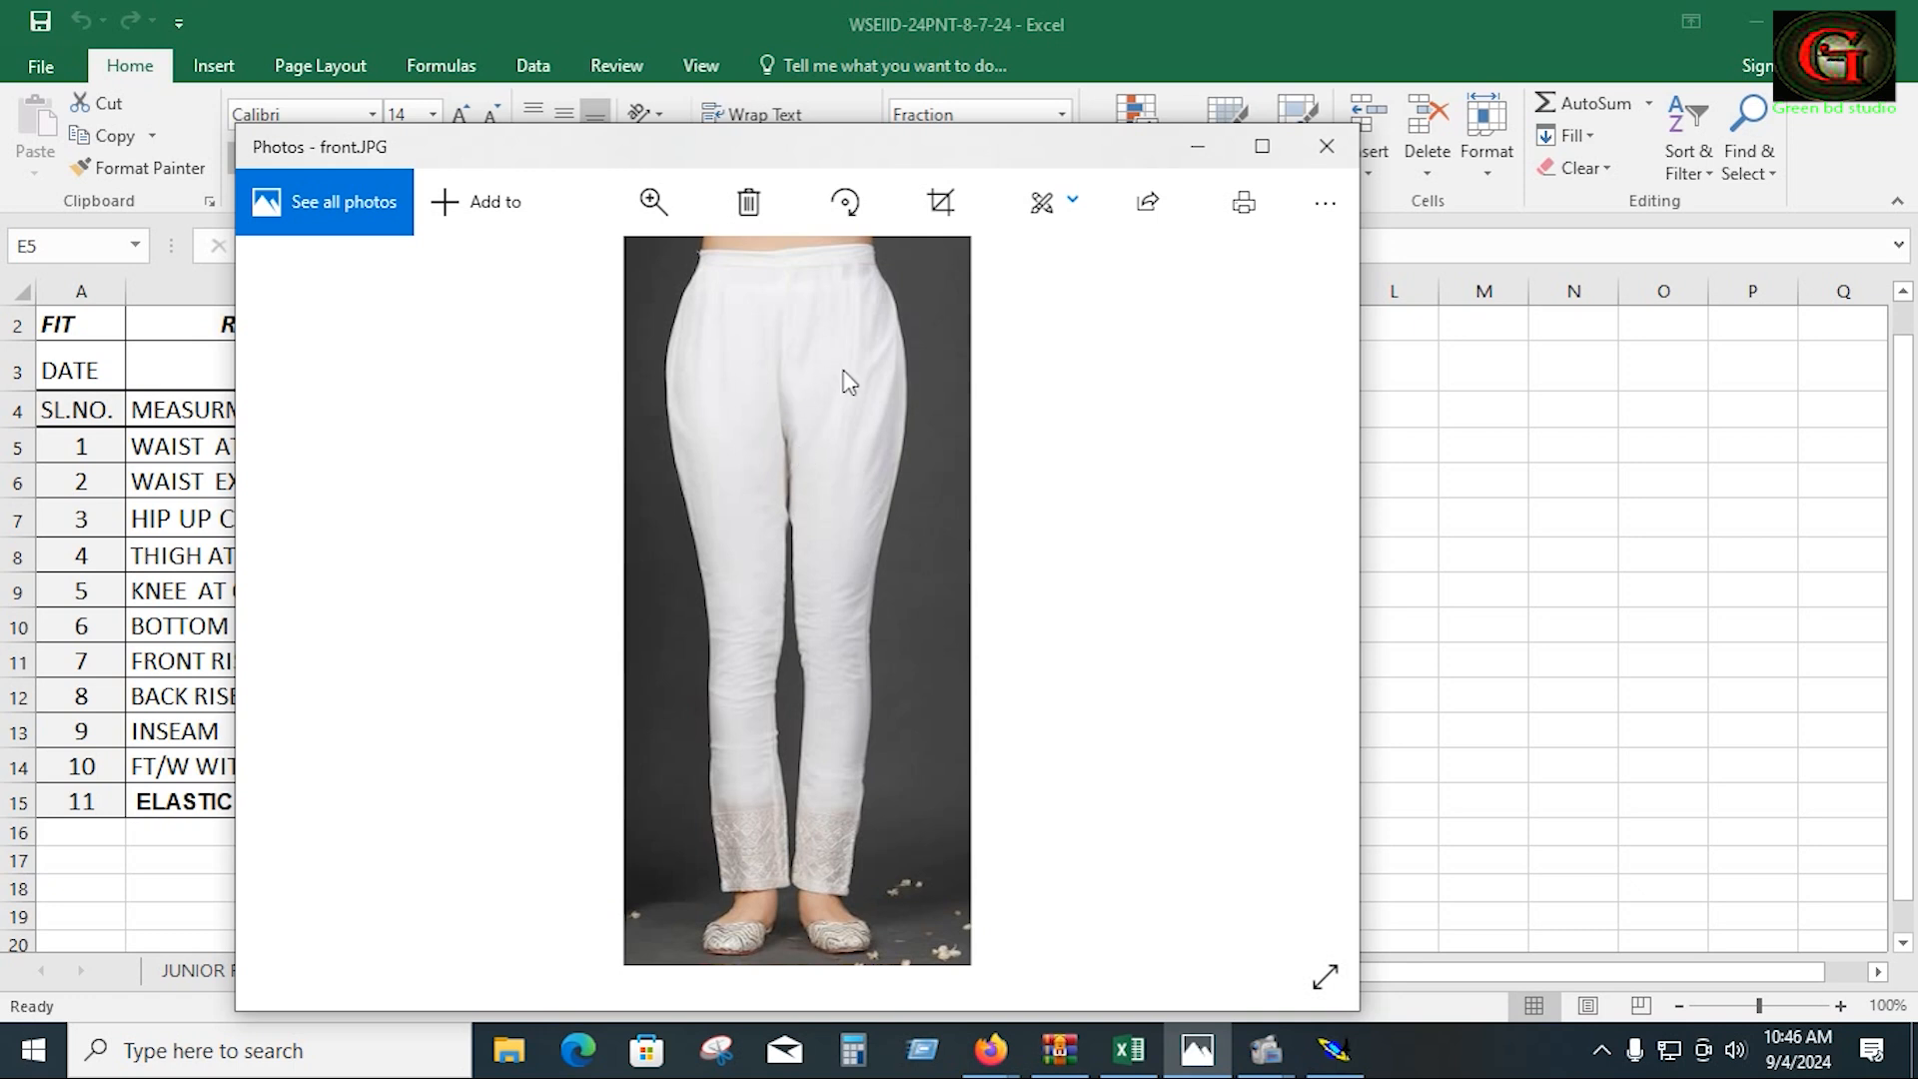
left_click(174, 586)
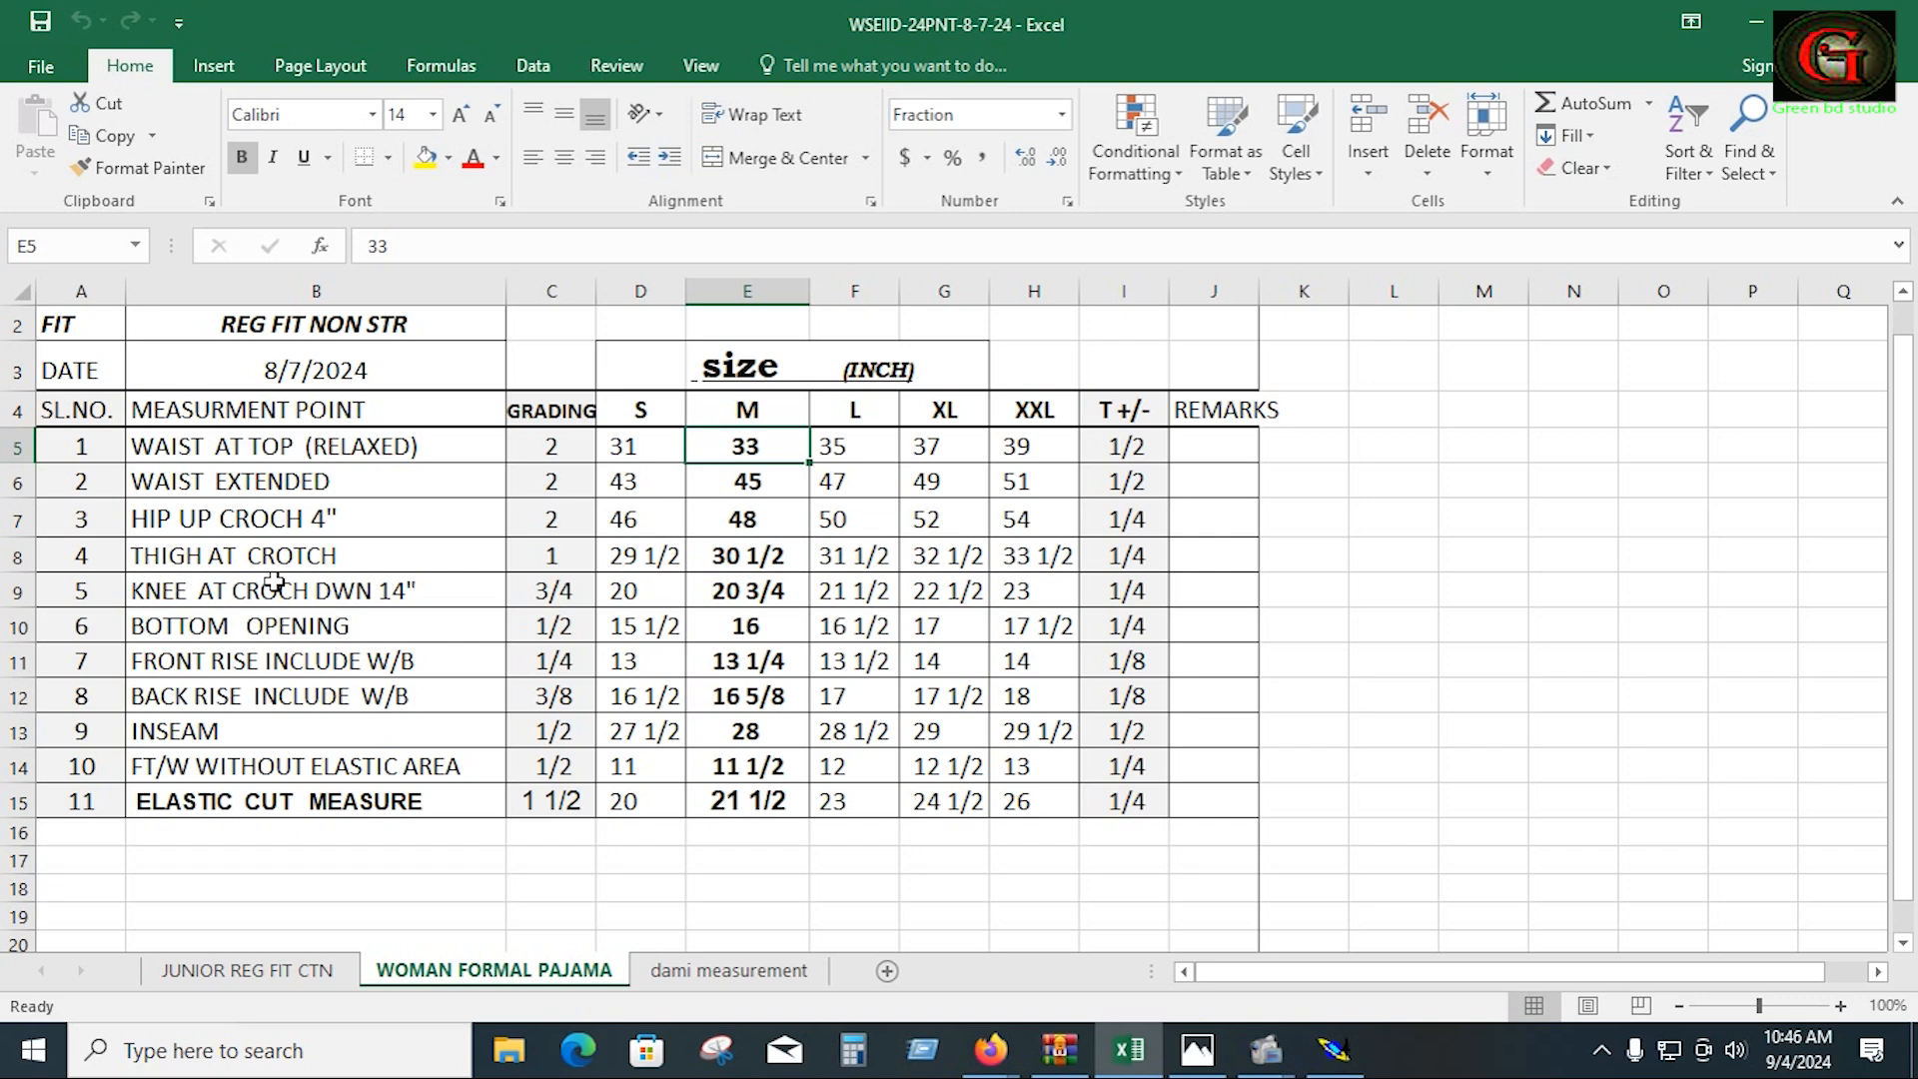
key("alt+Tab")
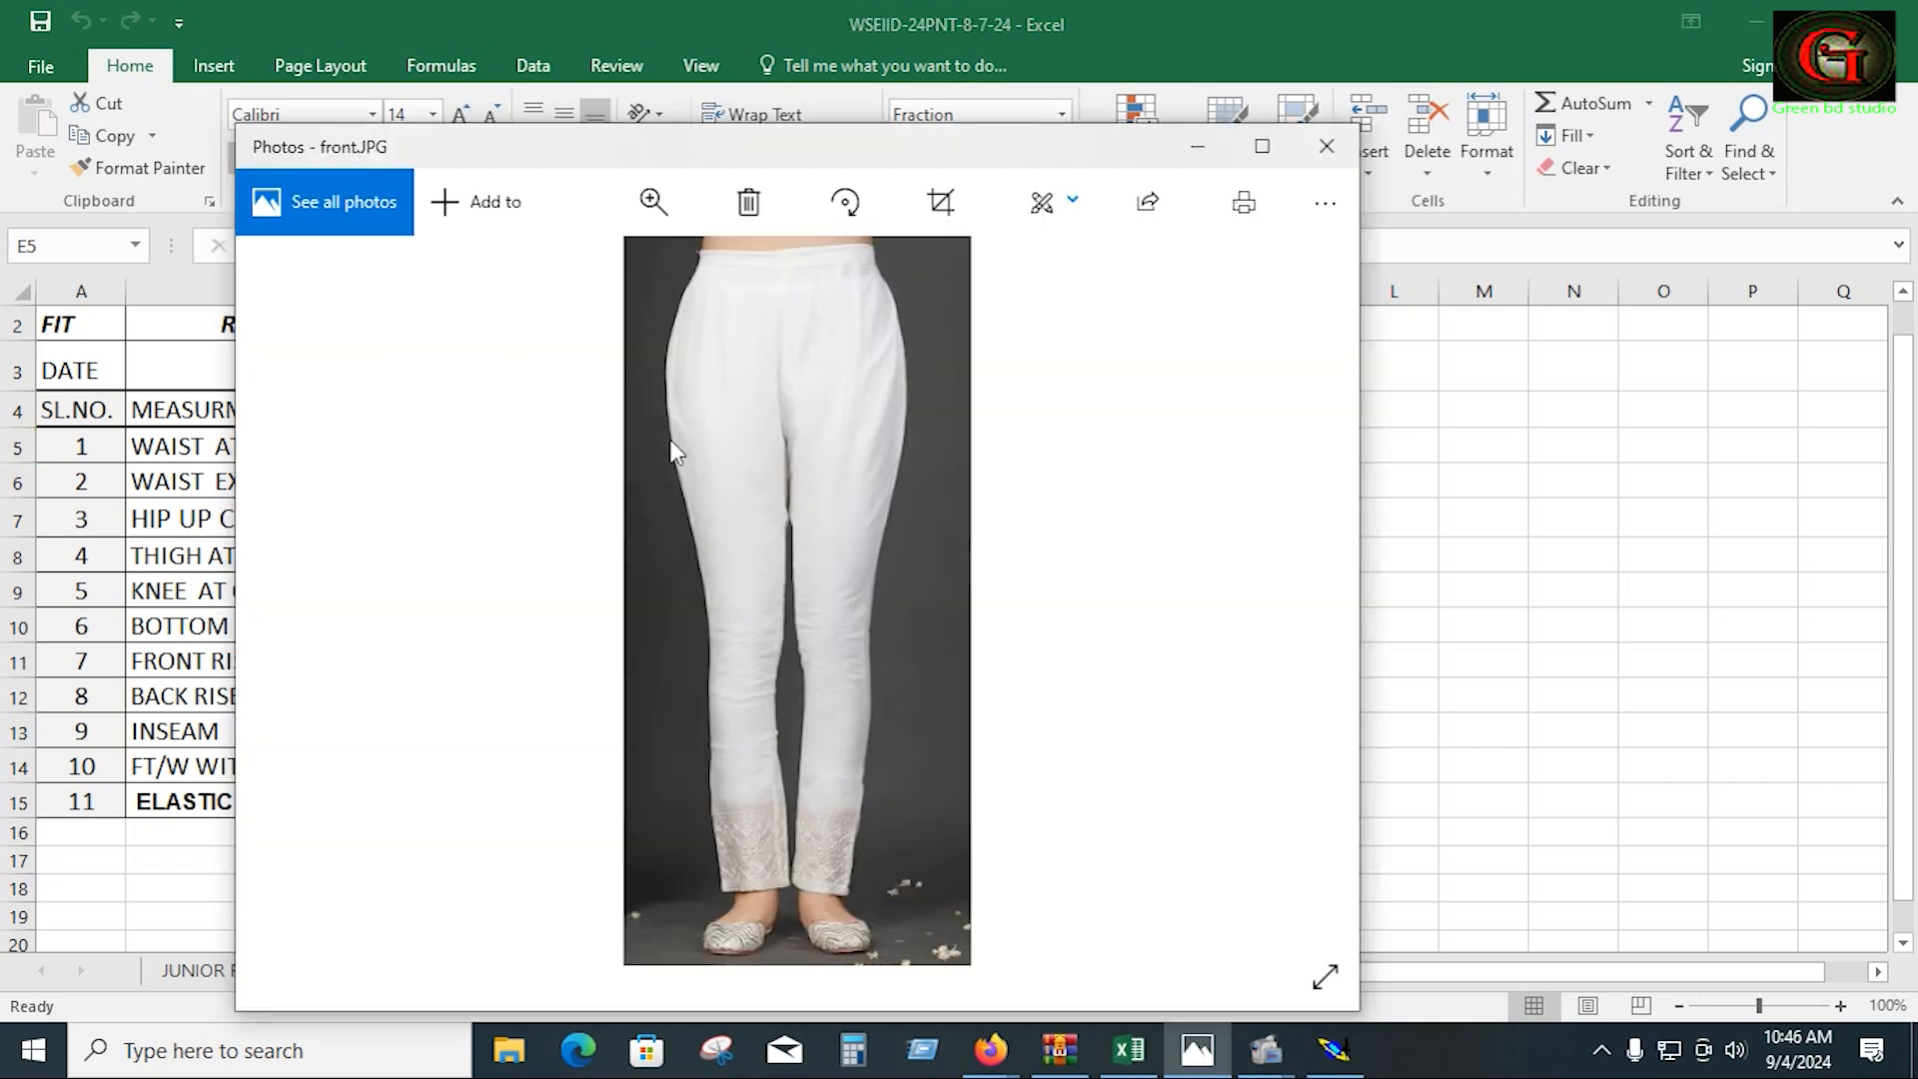
left_click(207, 560)
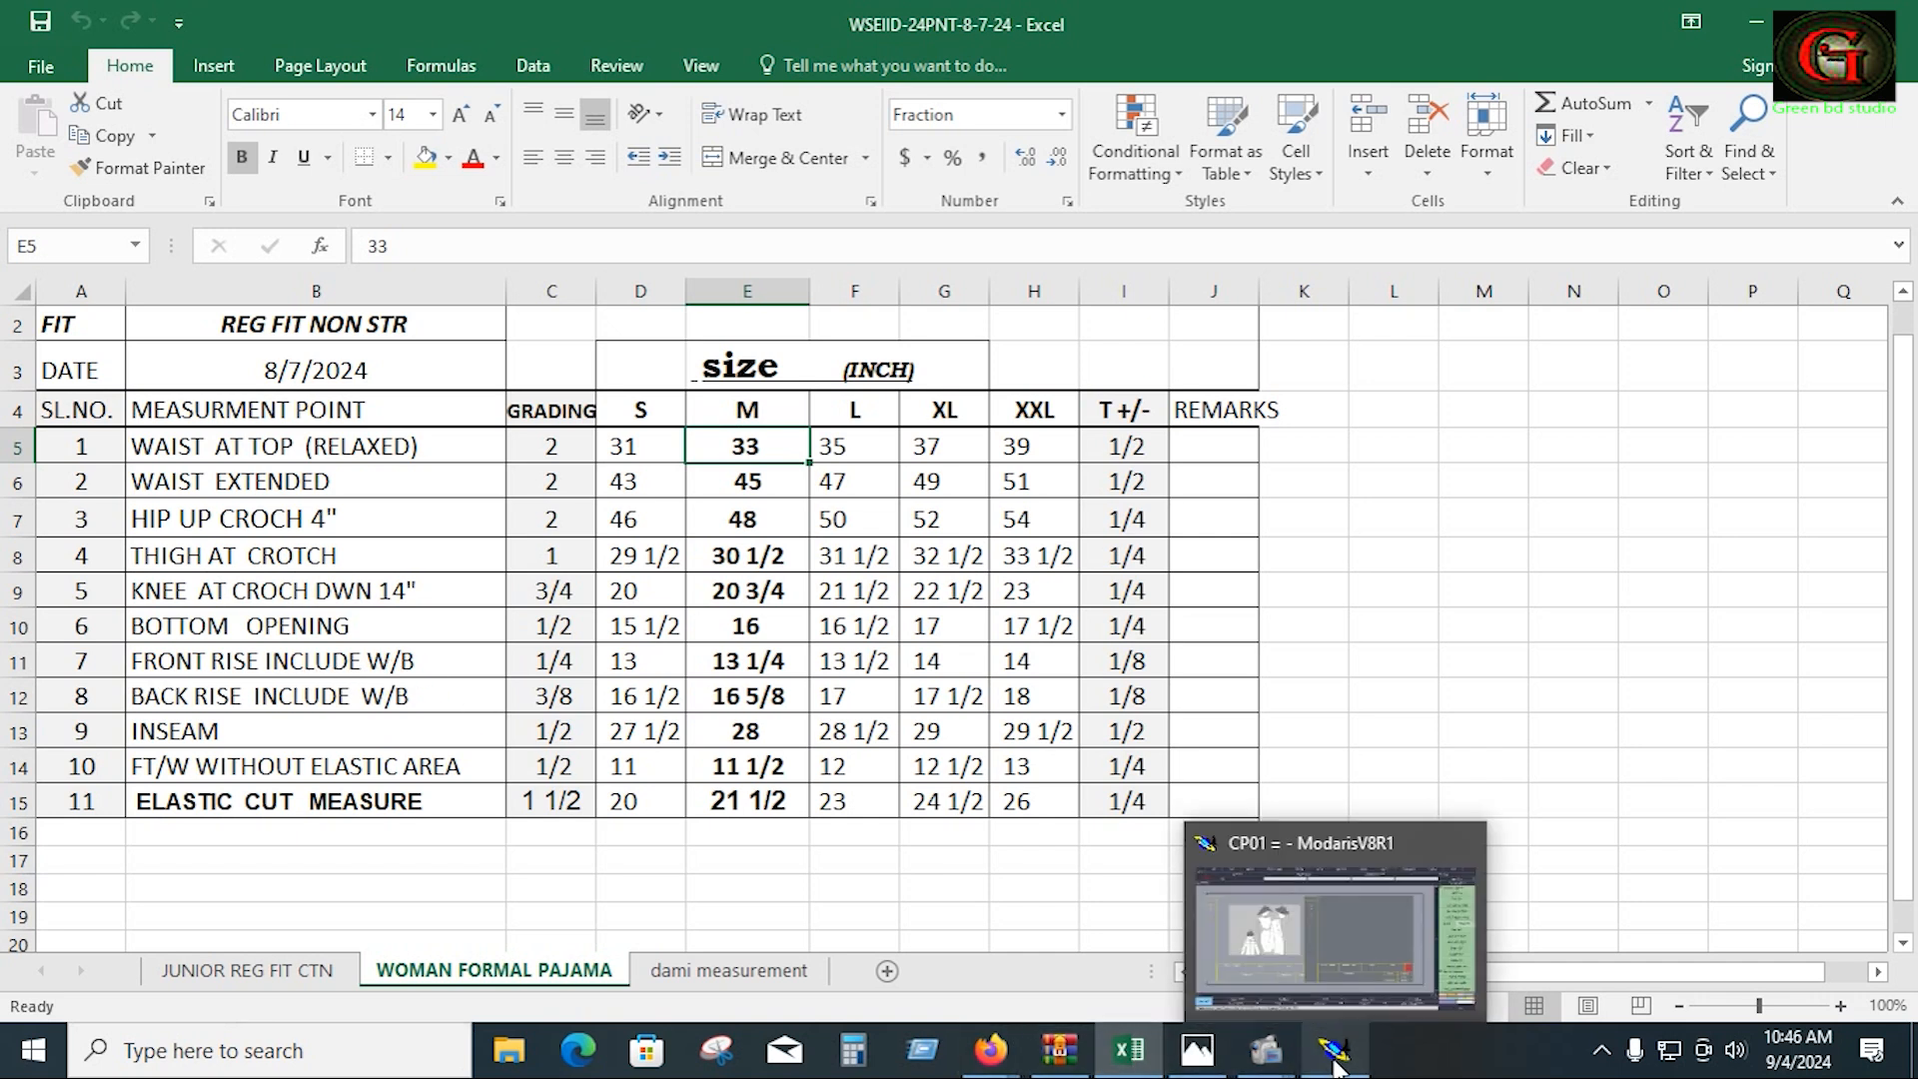
Step: Examine the waistband and crotch area of the front trouser photo in close-up
left_click(1198, 1066)
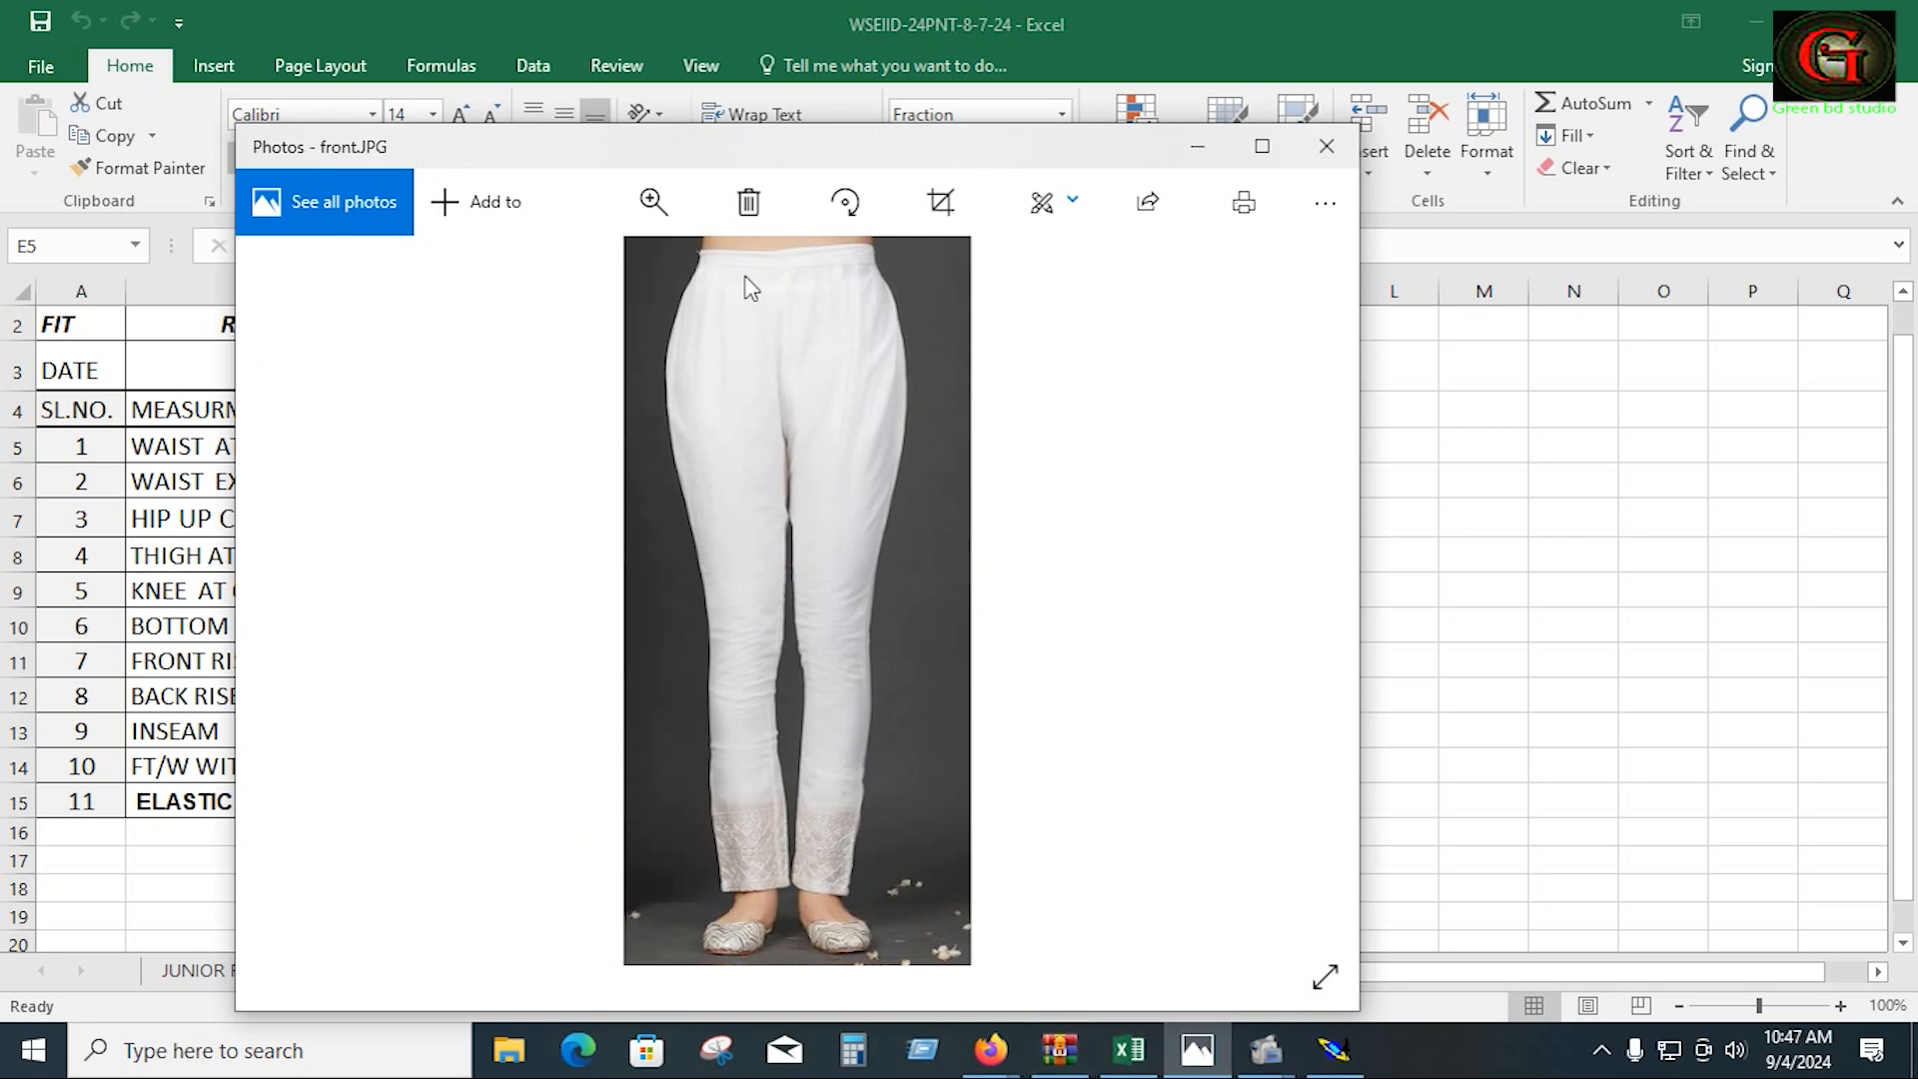
left_click(653, 201)
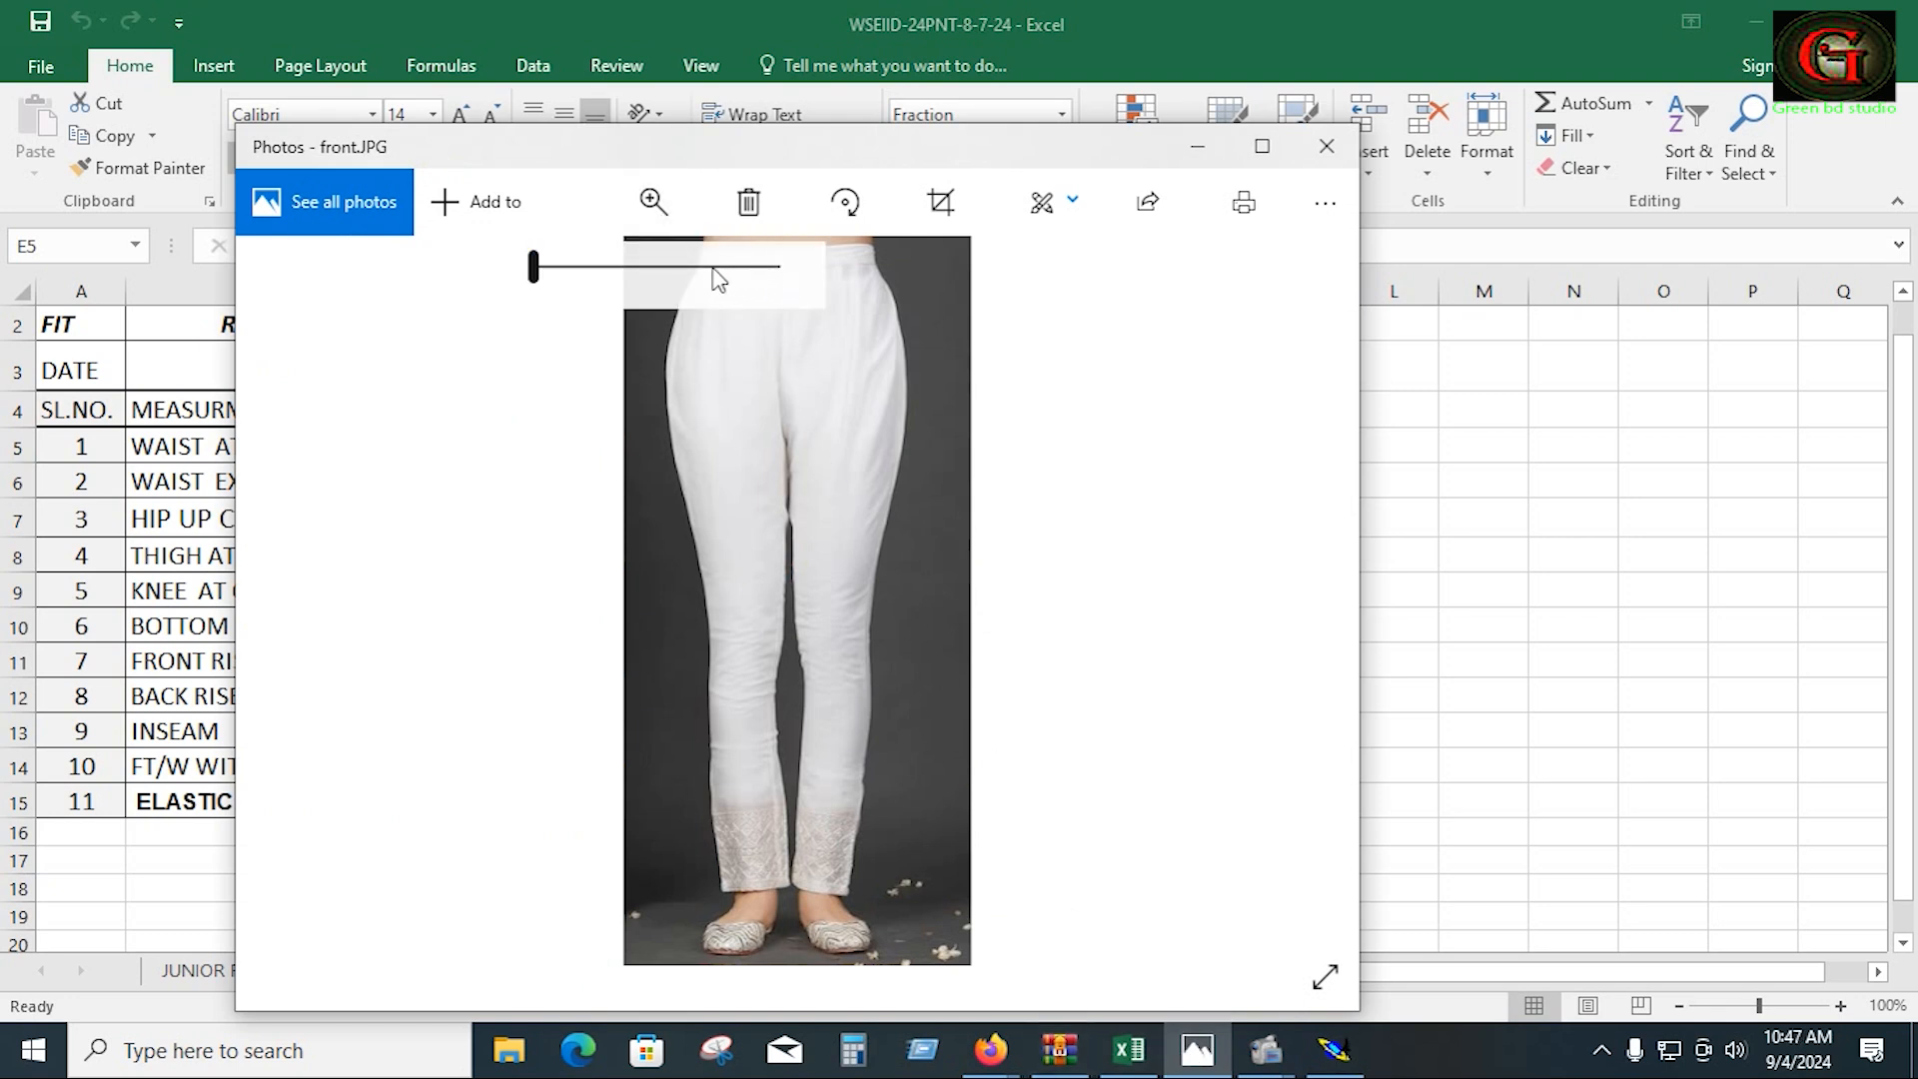
left_click_drag(719, 279, 656, 268)
left_click_drag(967, 433, 1119, 927)
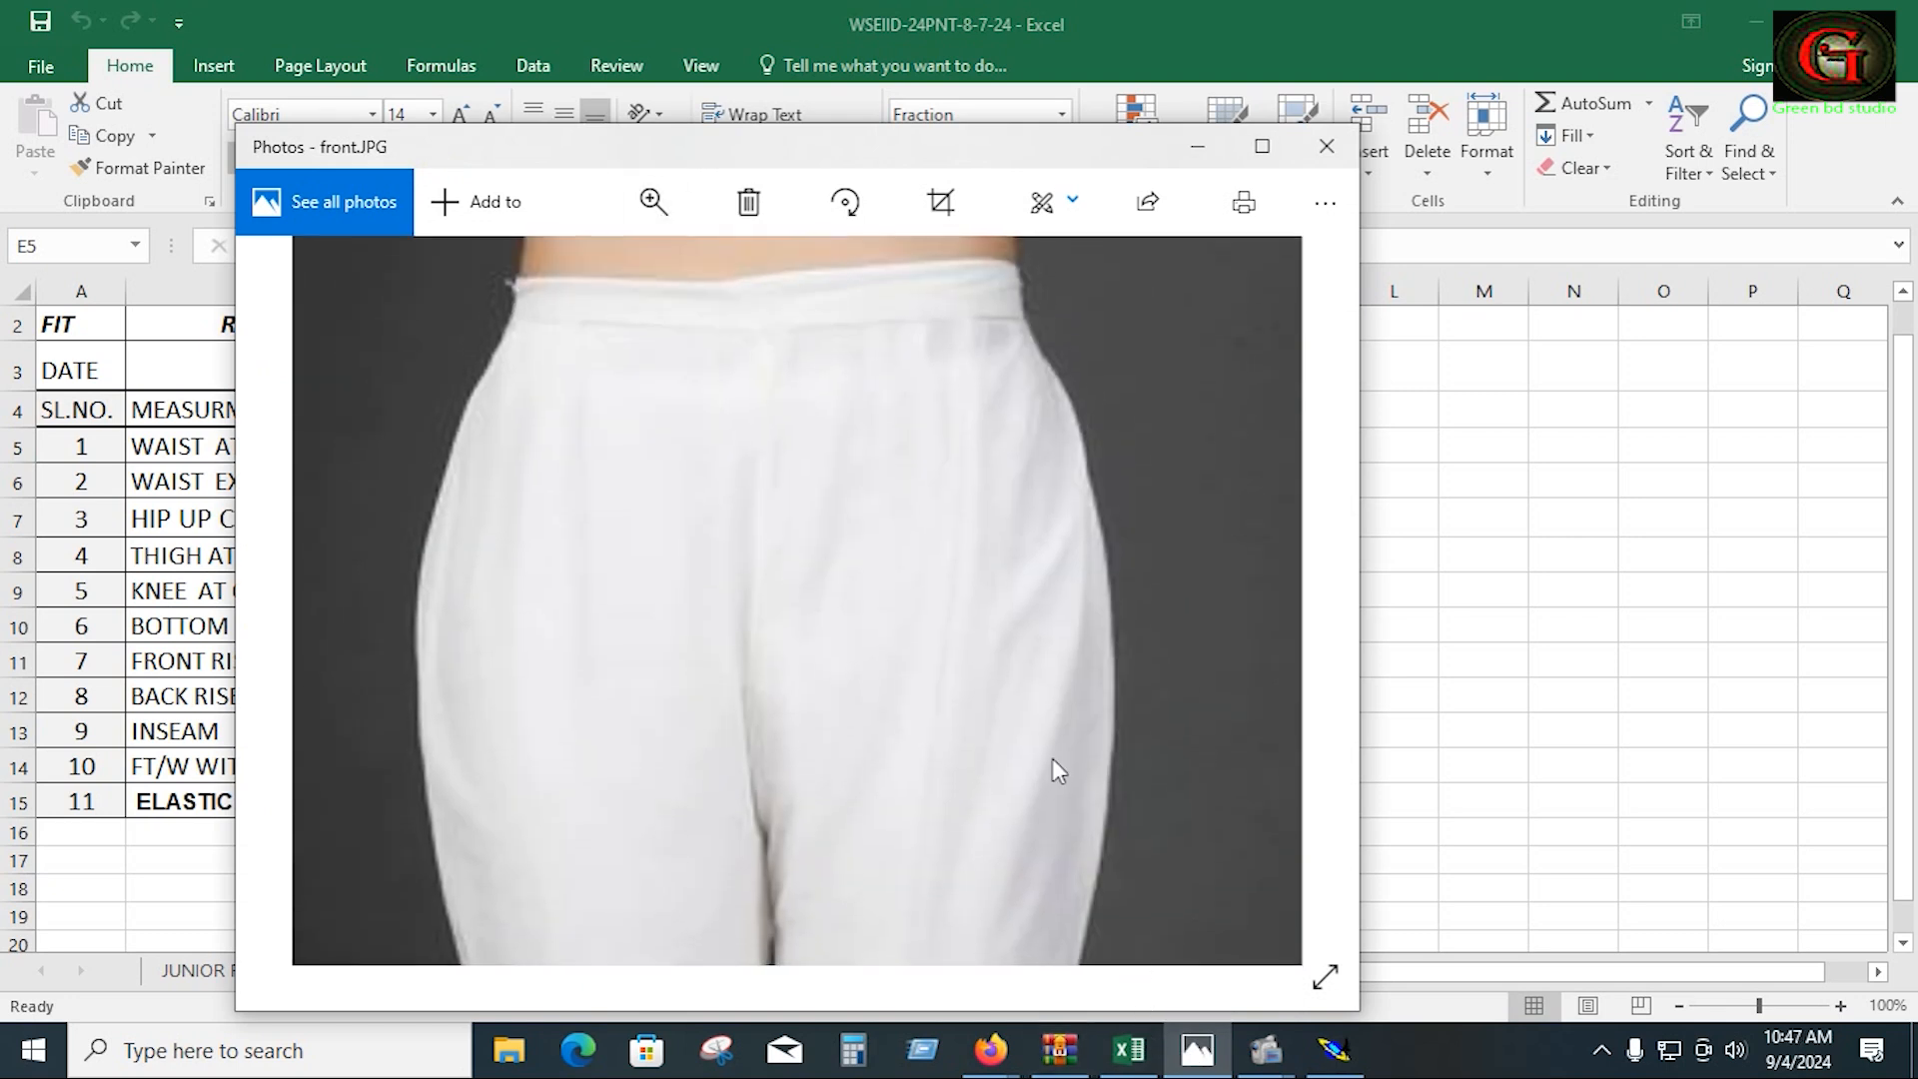
left_click_drag(1041, 676, 1077, 901)
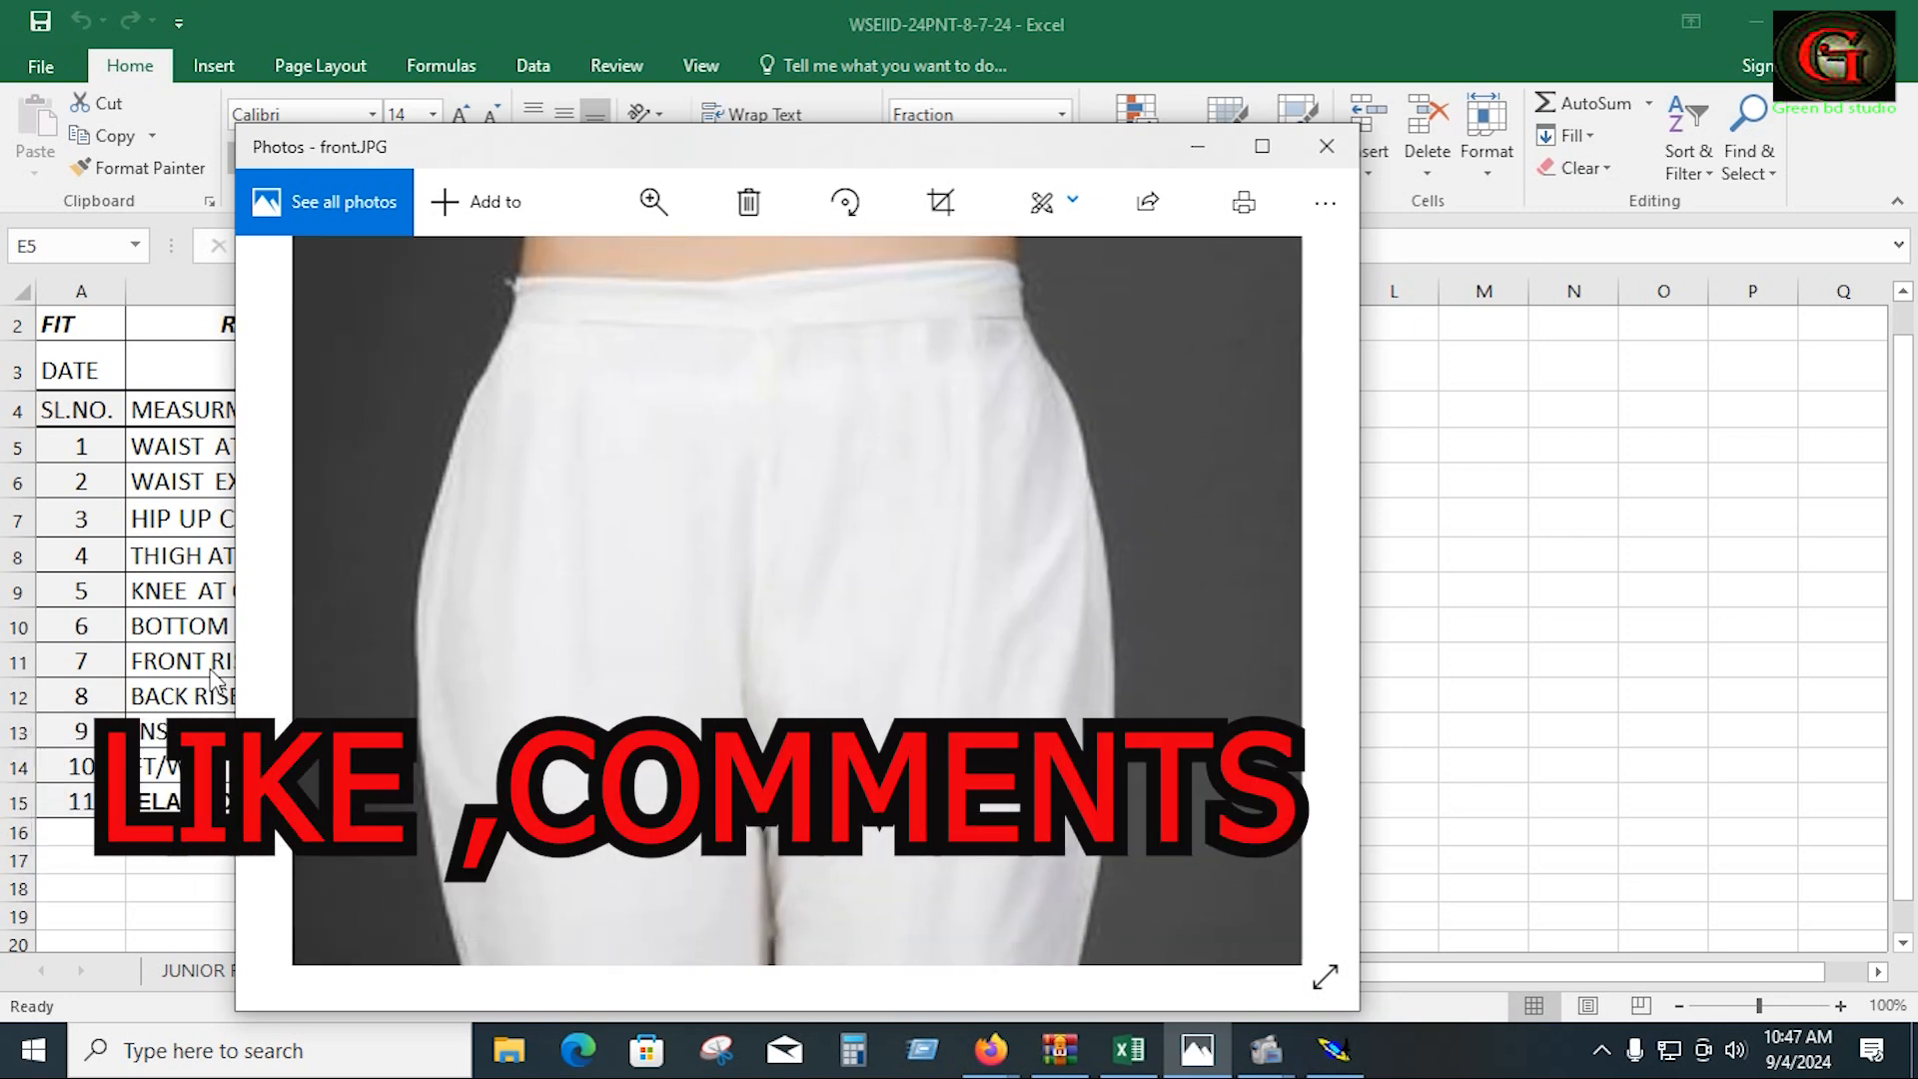
Step: Check the remaining measurement points in the size chart against the full front view of the trousers
key("alt+Tab")
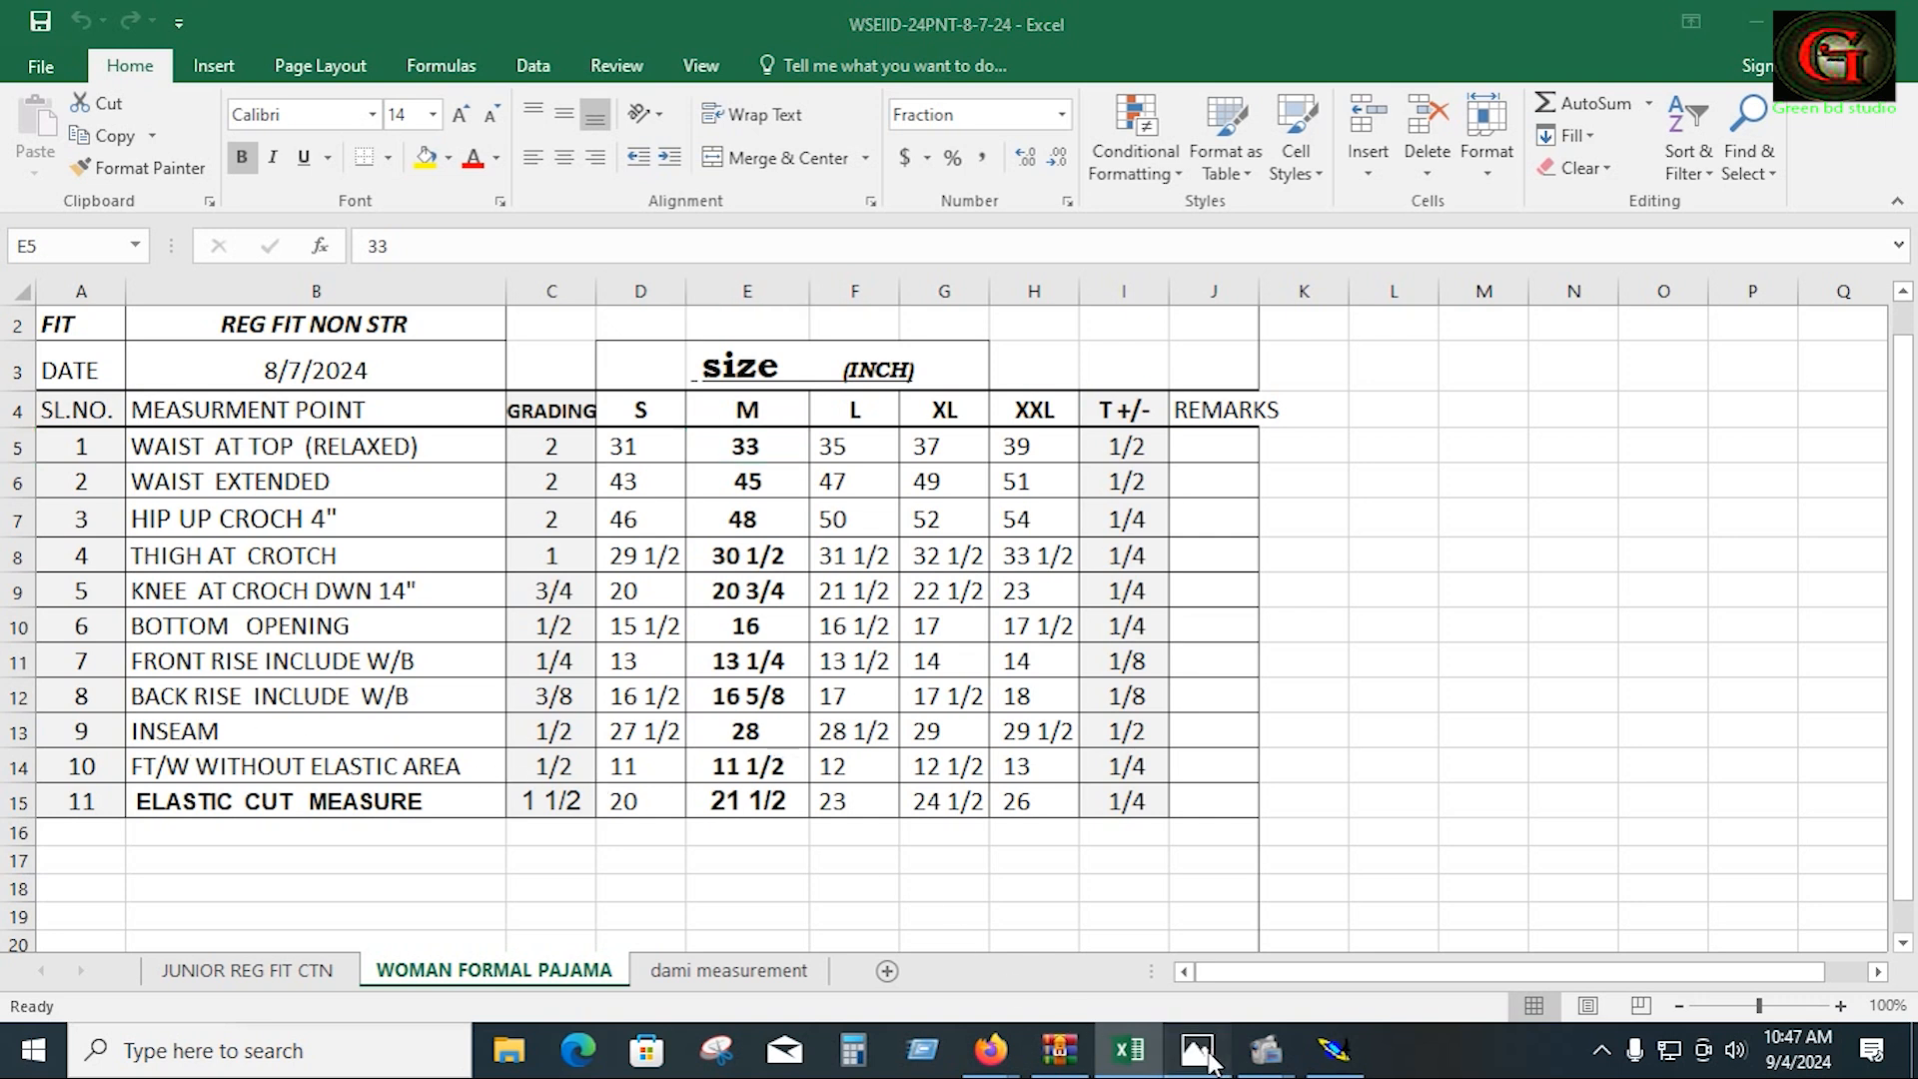
left_click(1196, 1049)
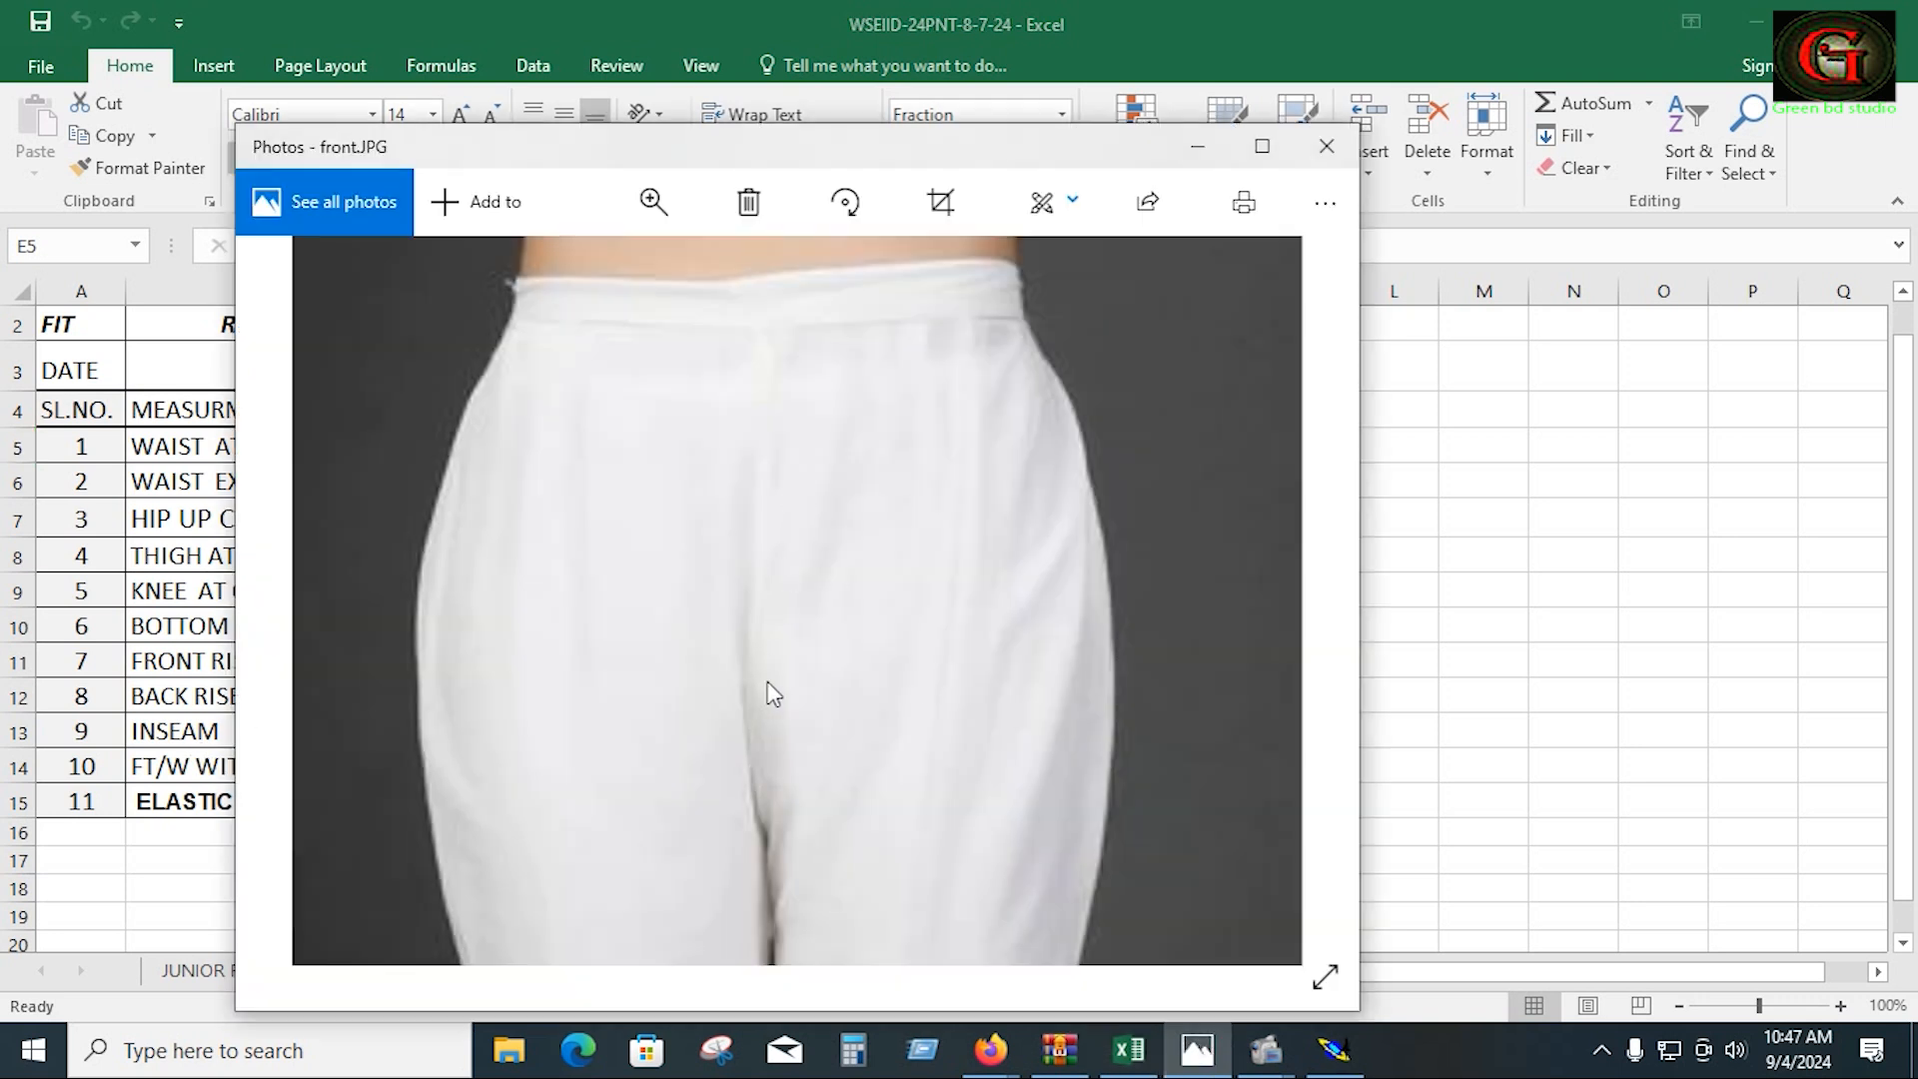
left_click(653, 201)
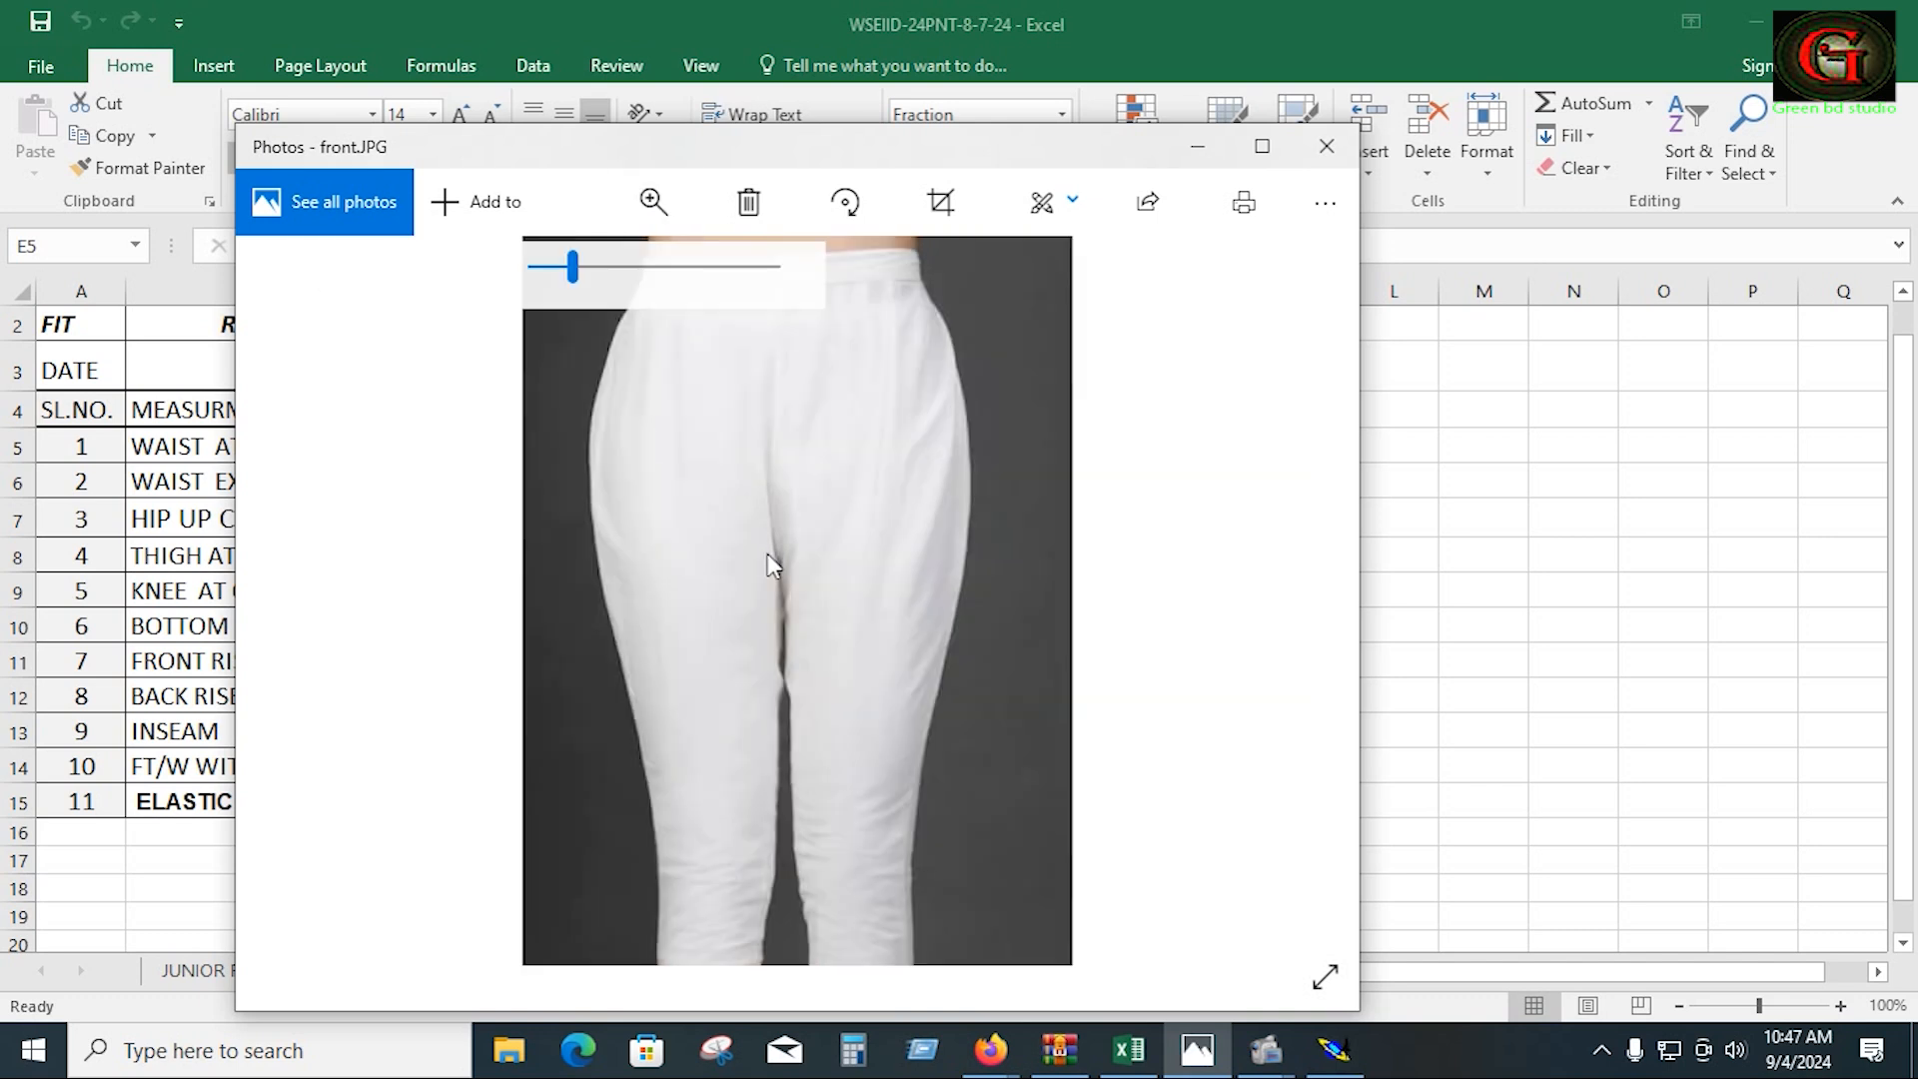
left_click(537, 266)
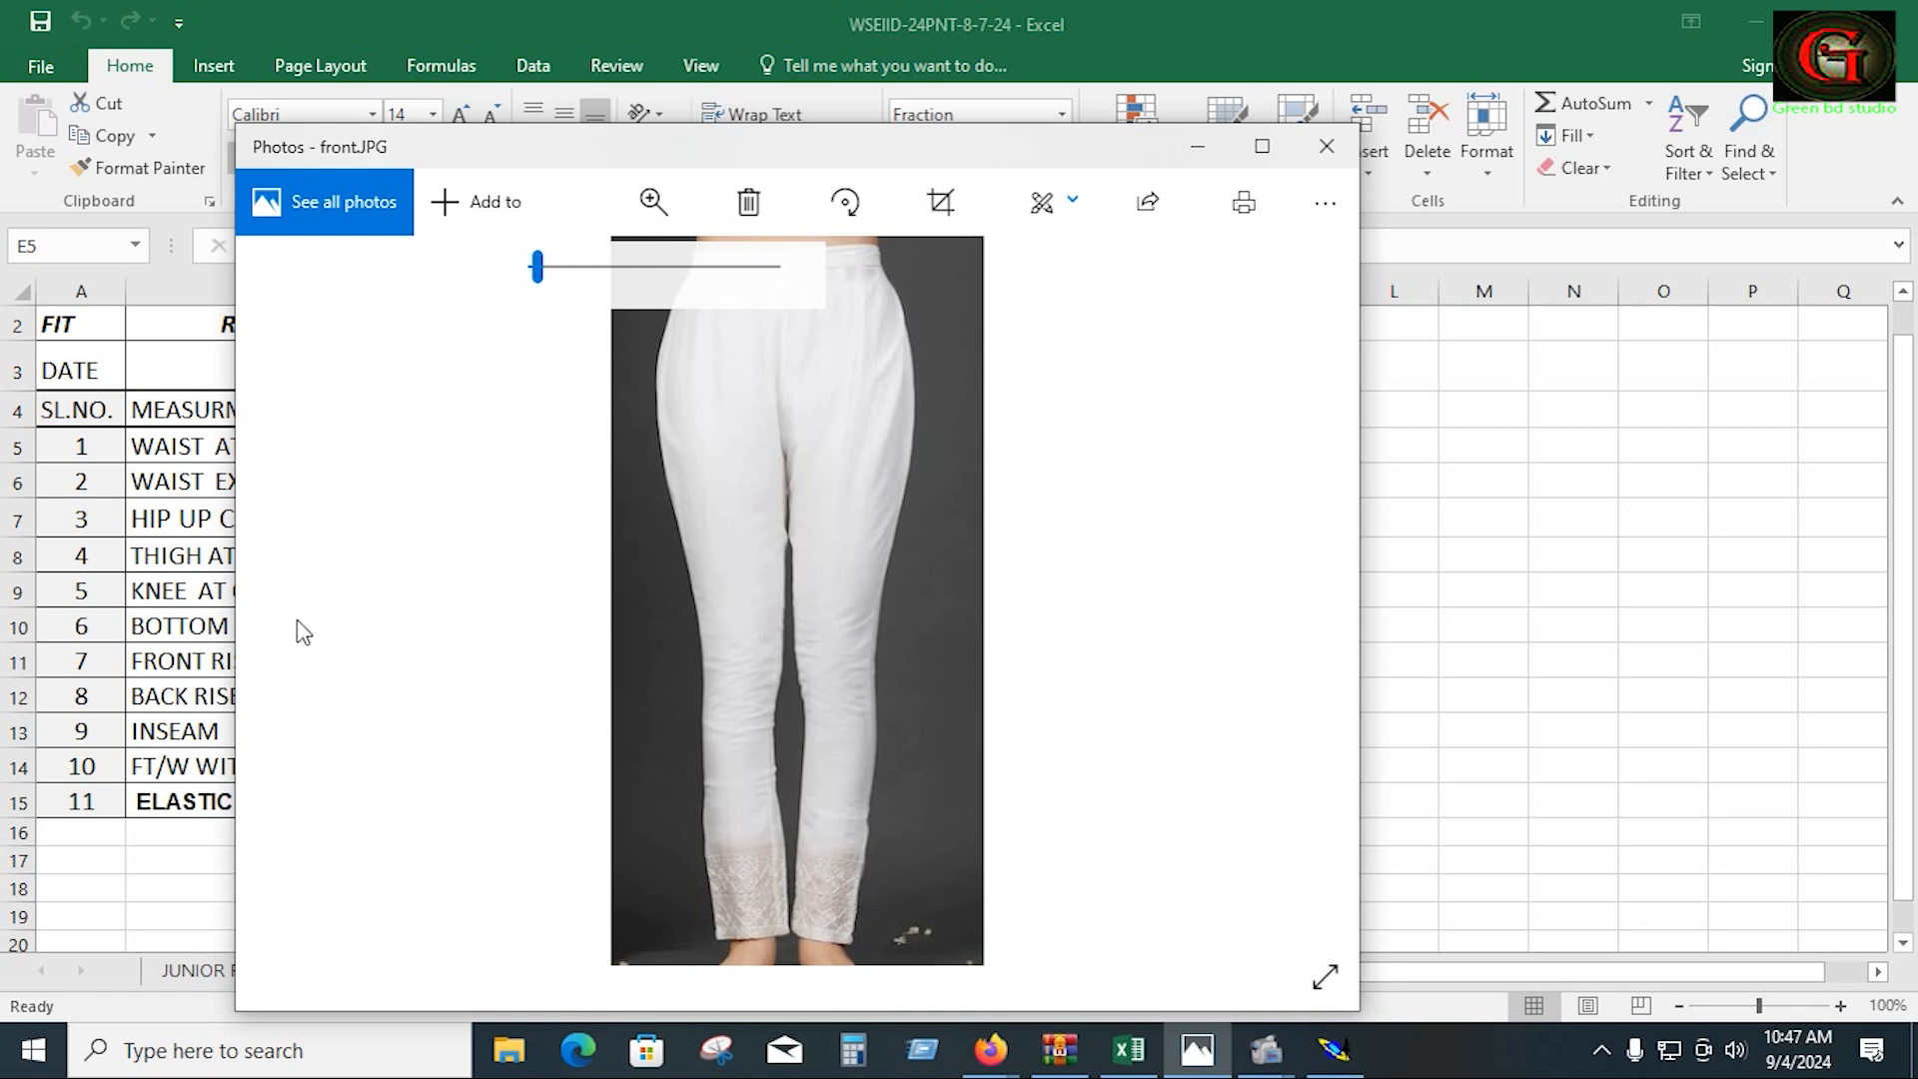
key("alt+Tab")
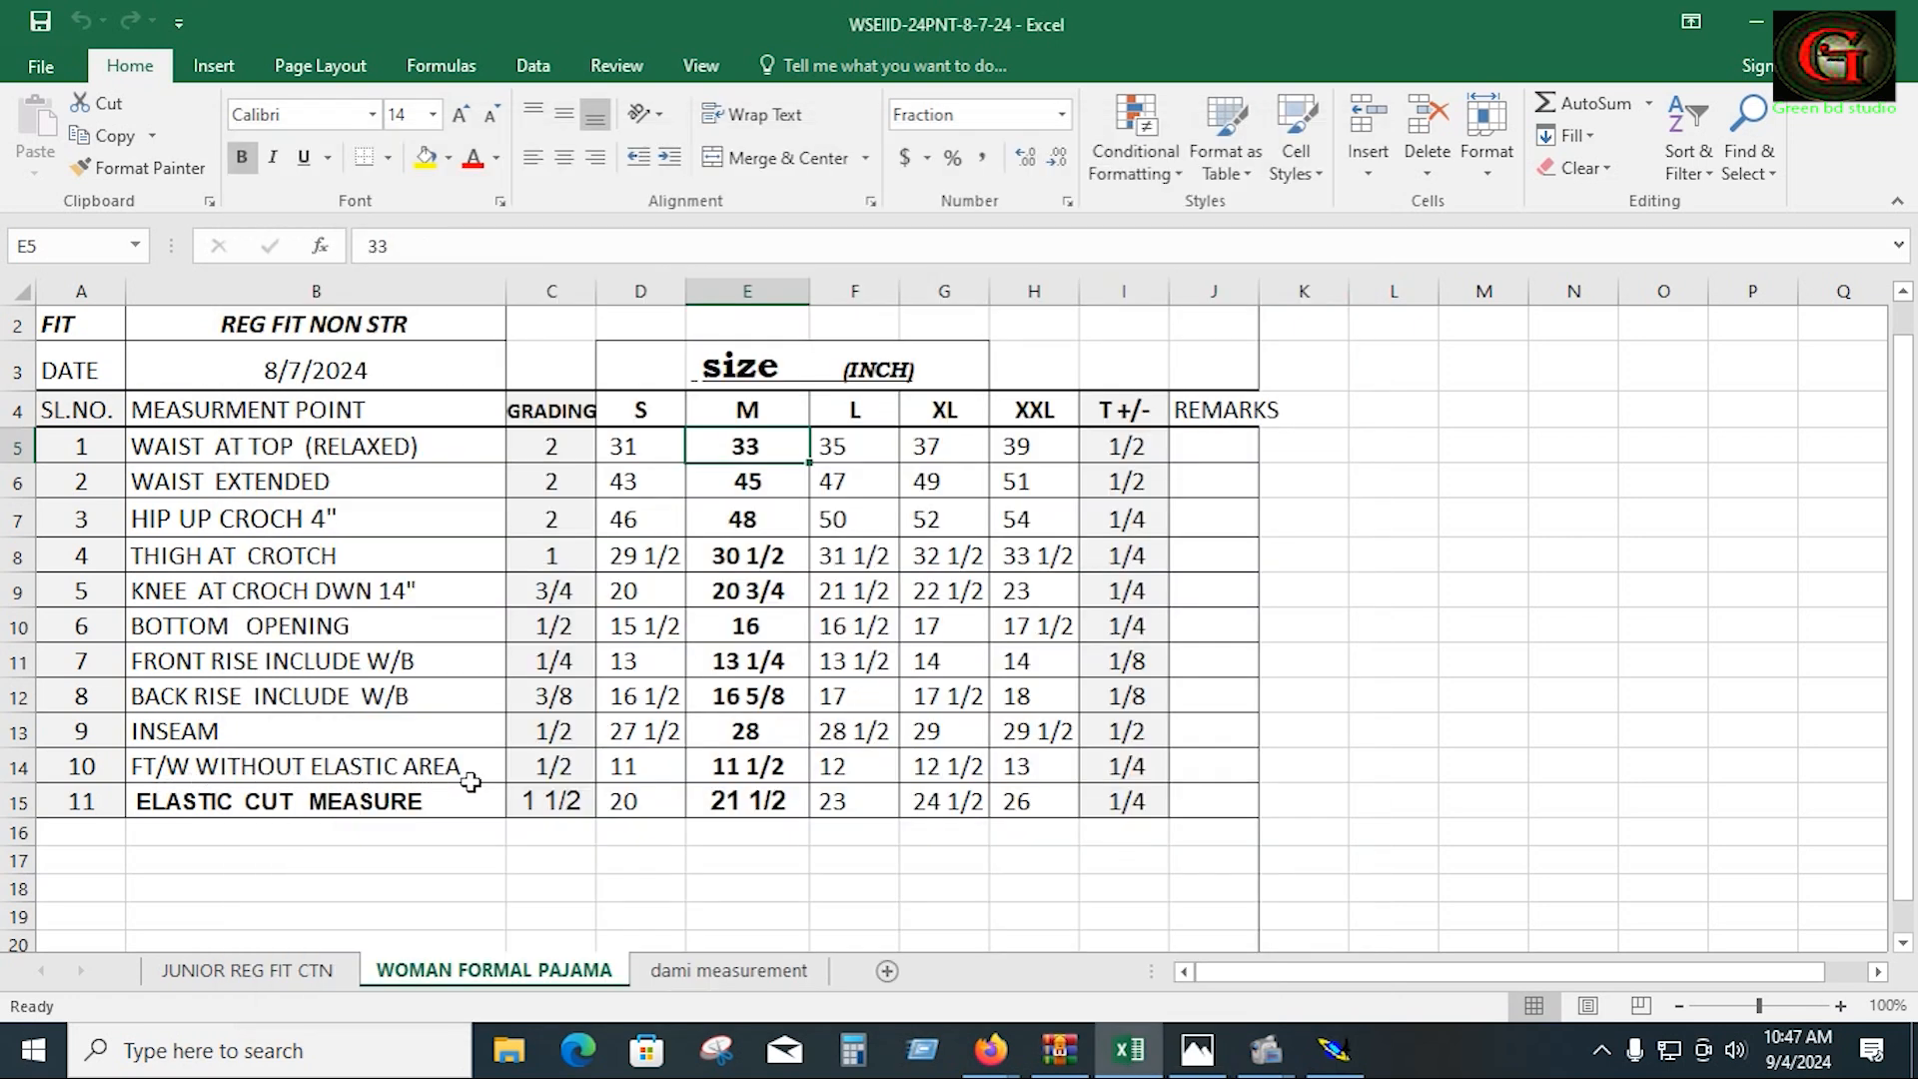
key("alt+Tab")
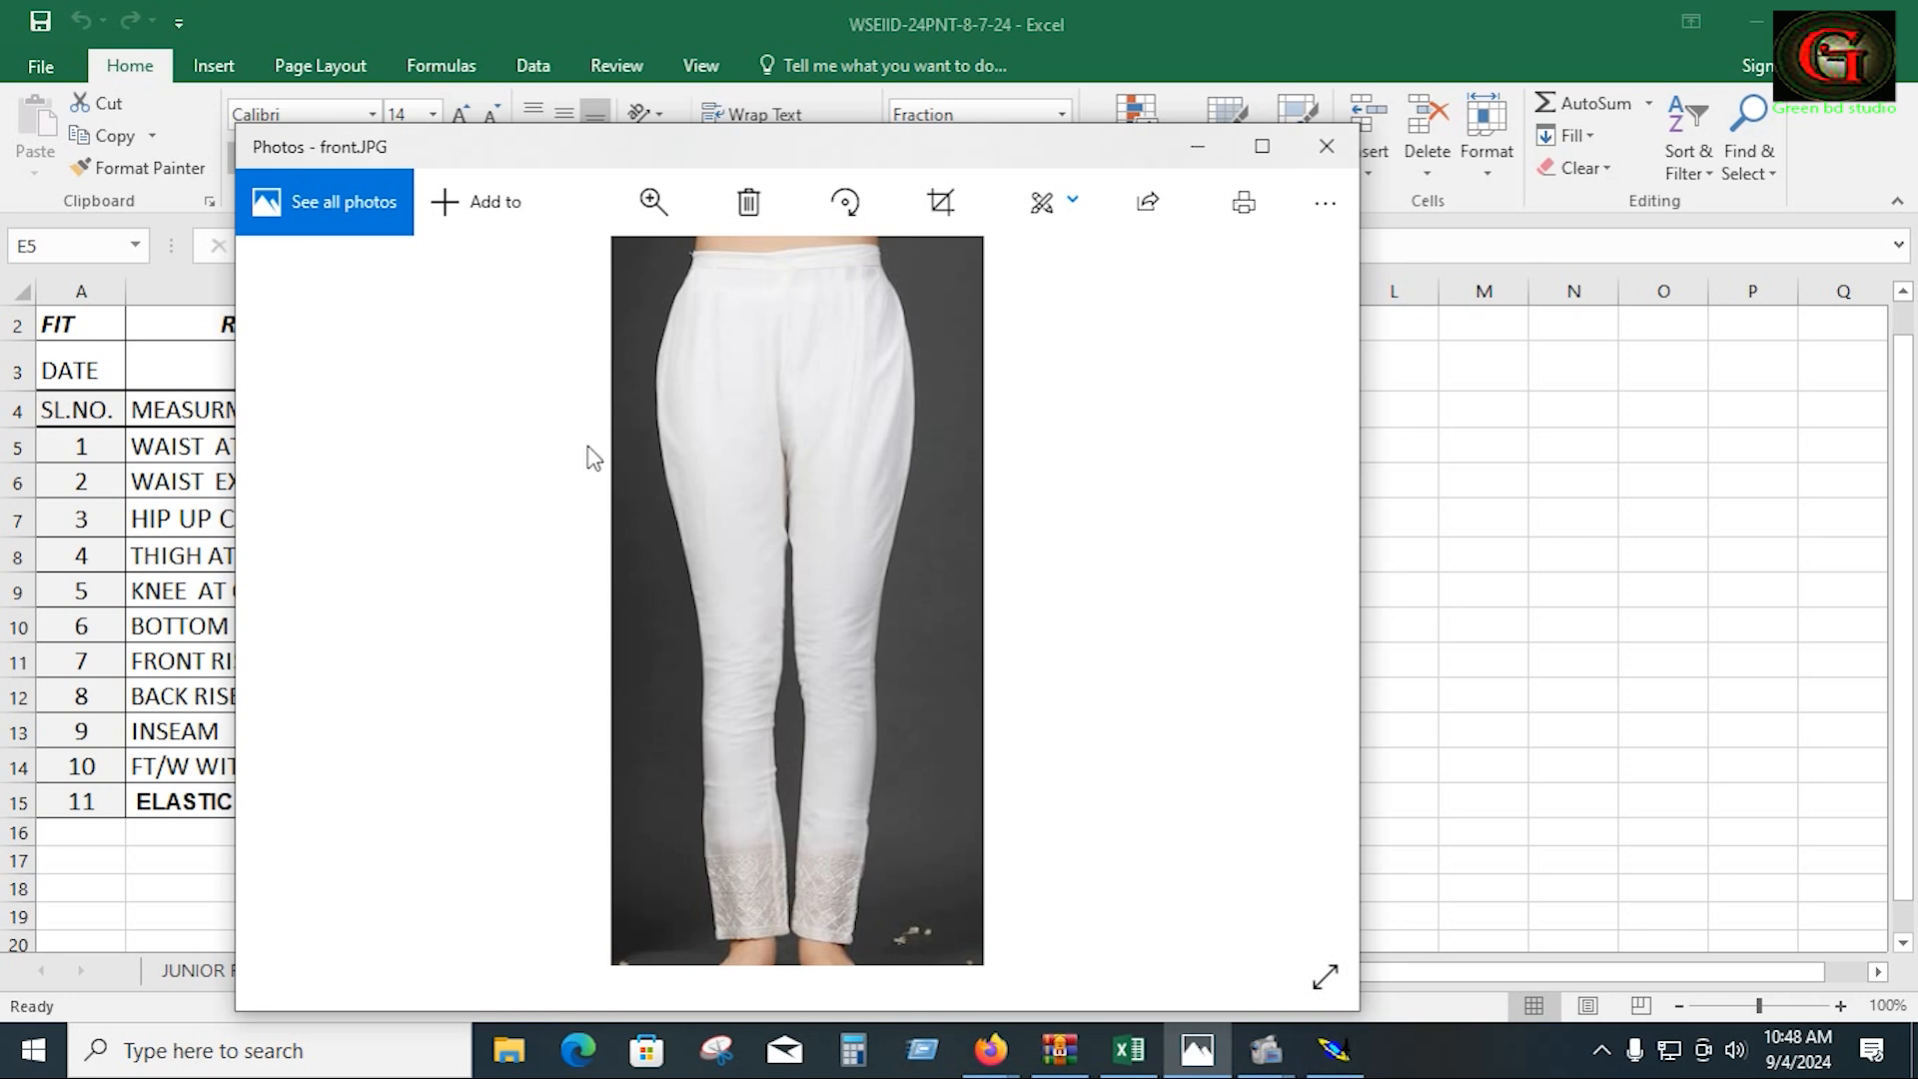
Step: Compare the size M elastic cut measure with the relaxed top waist measurement in the size chart
left_click(221, 805)
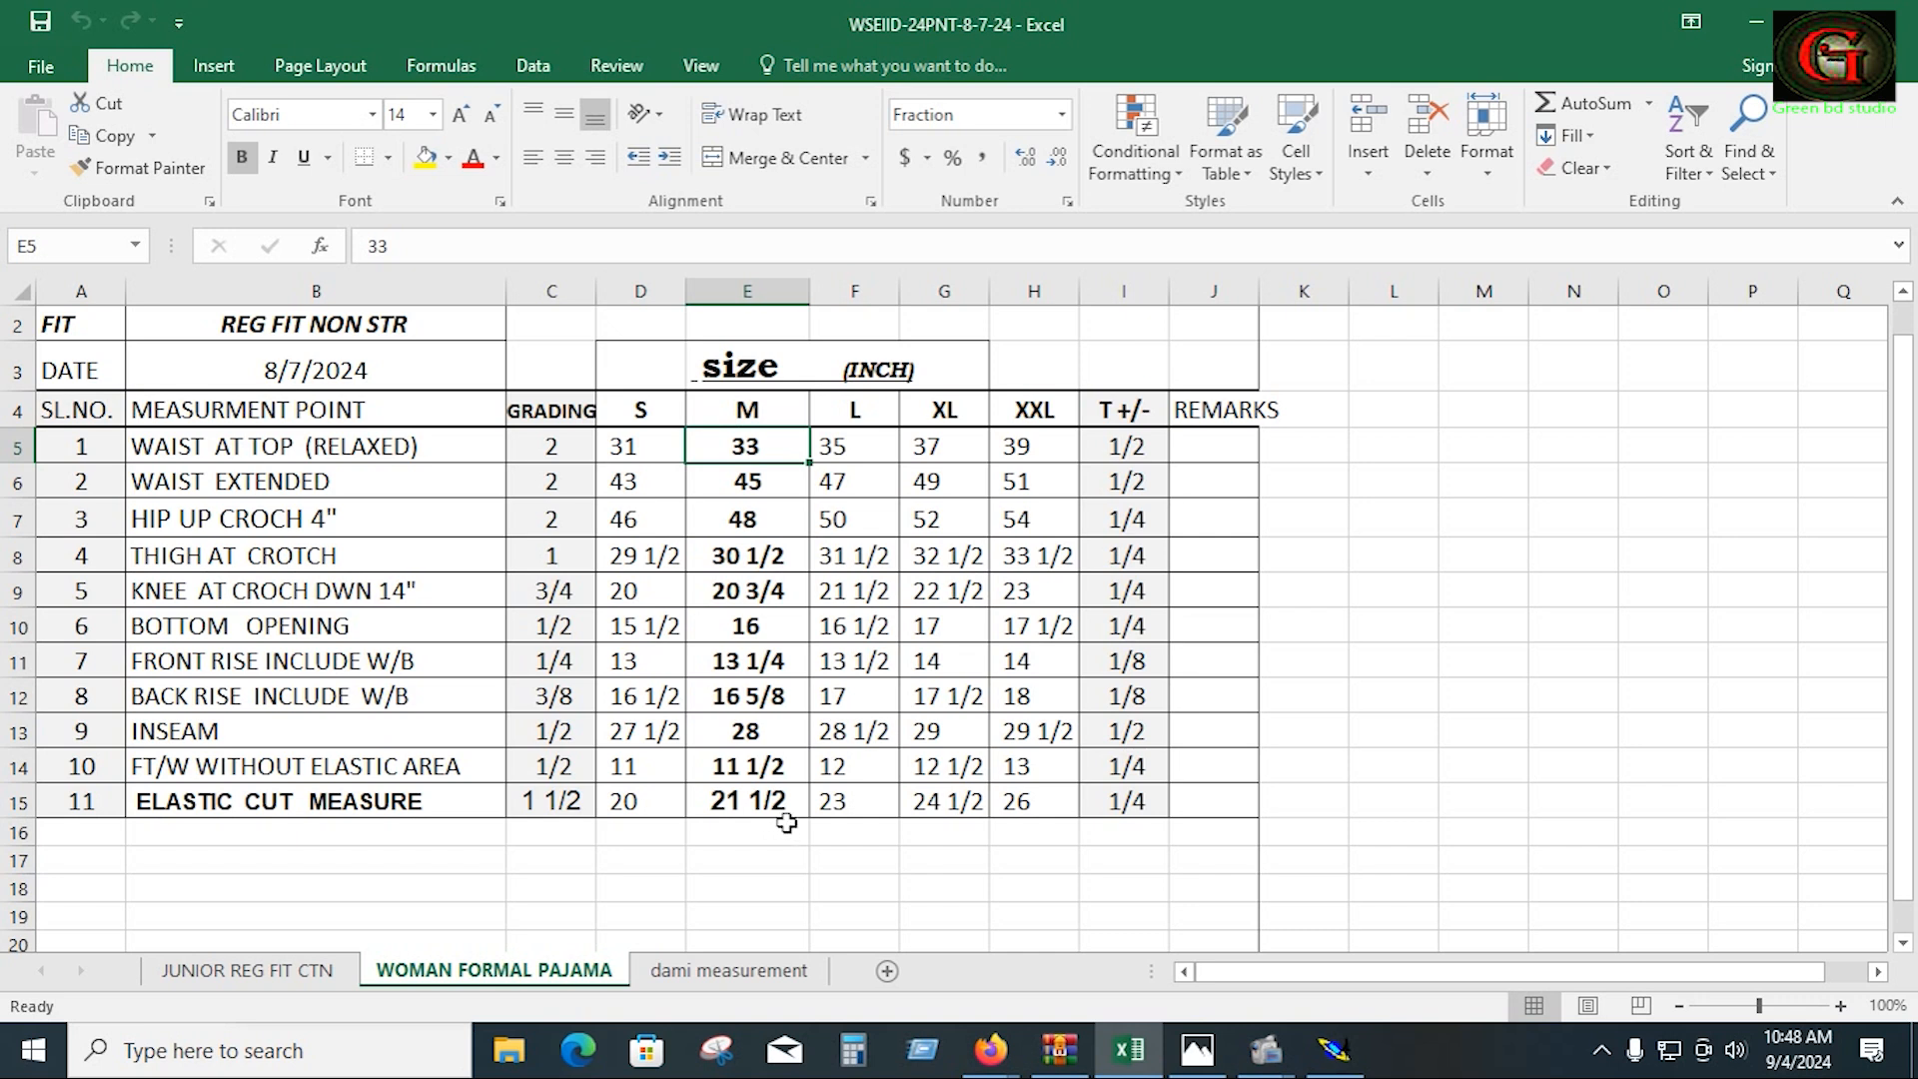
left_click(756, 819)
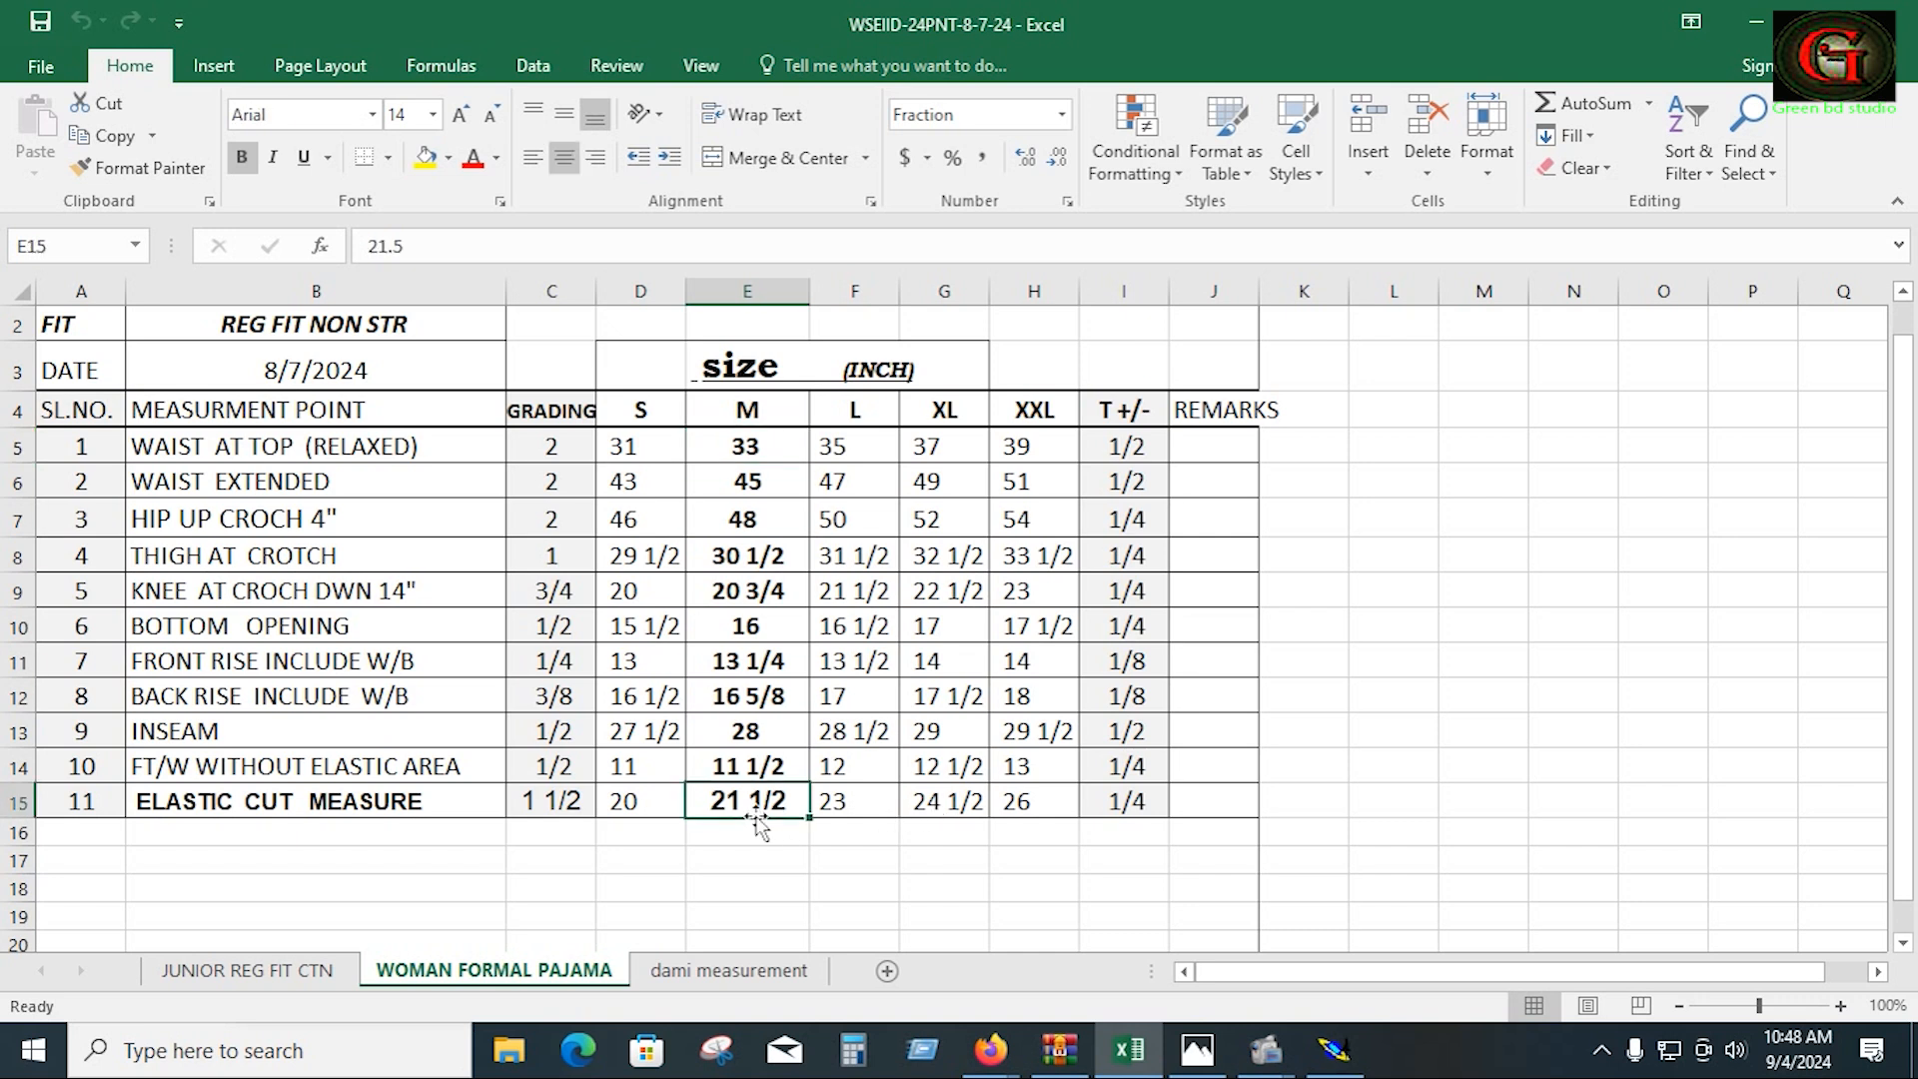
left_click(765, 446)
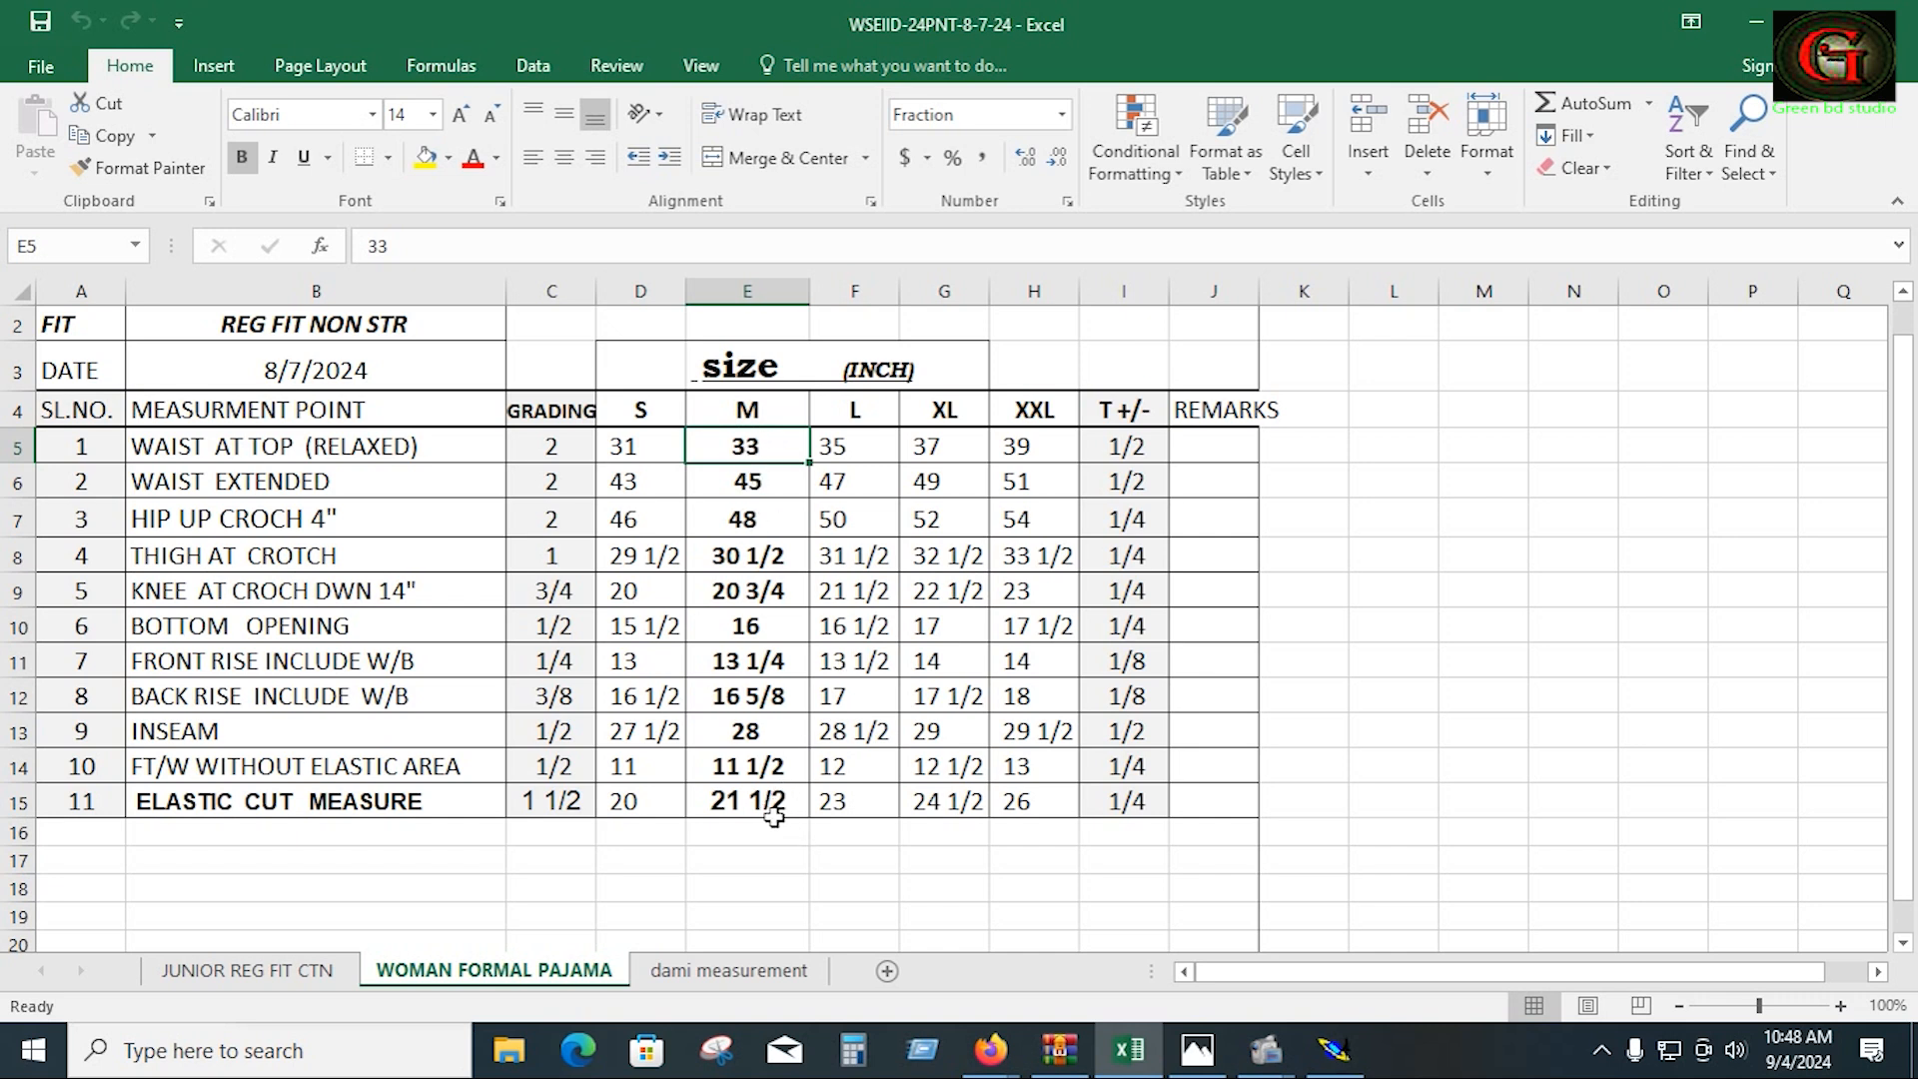
left_click(1488, 685)
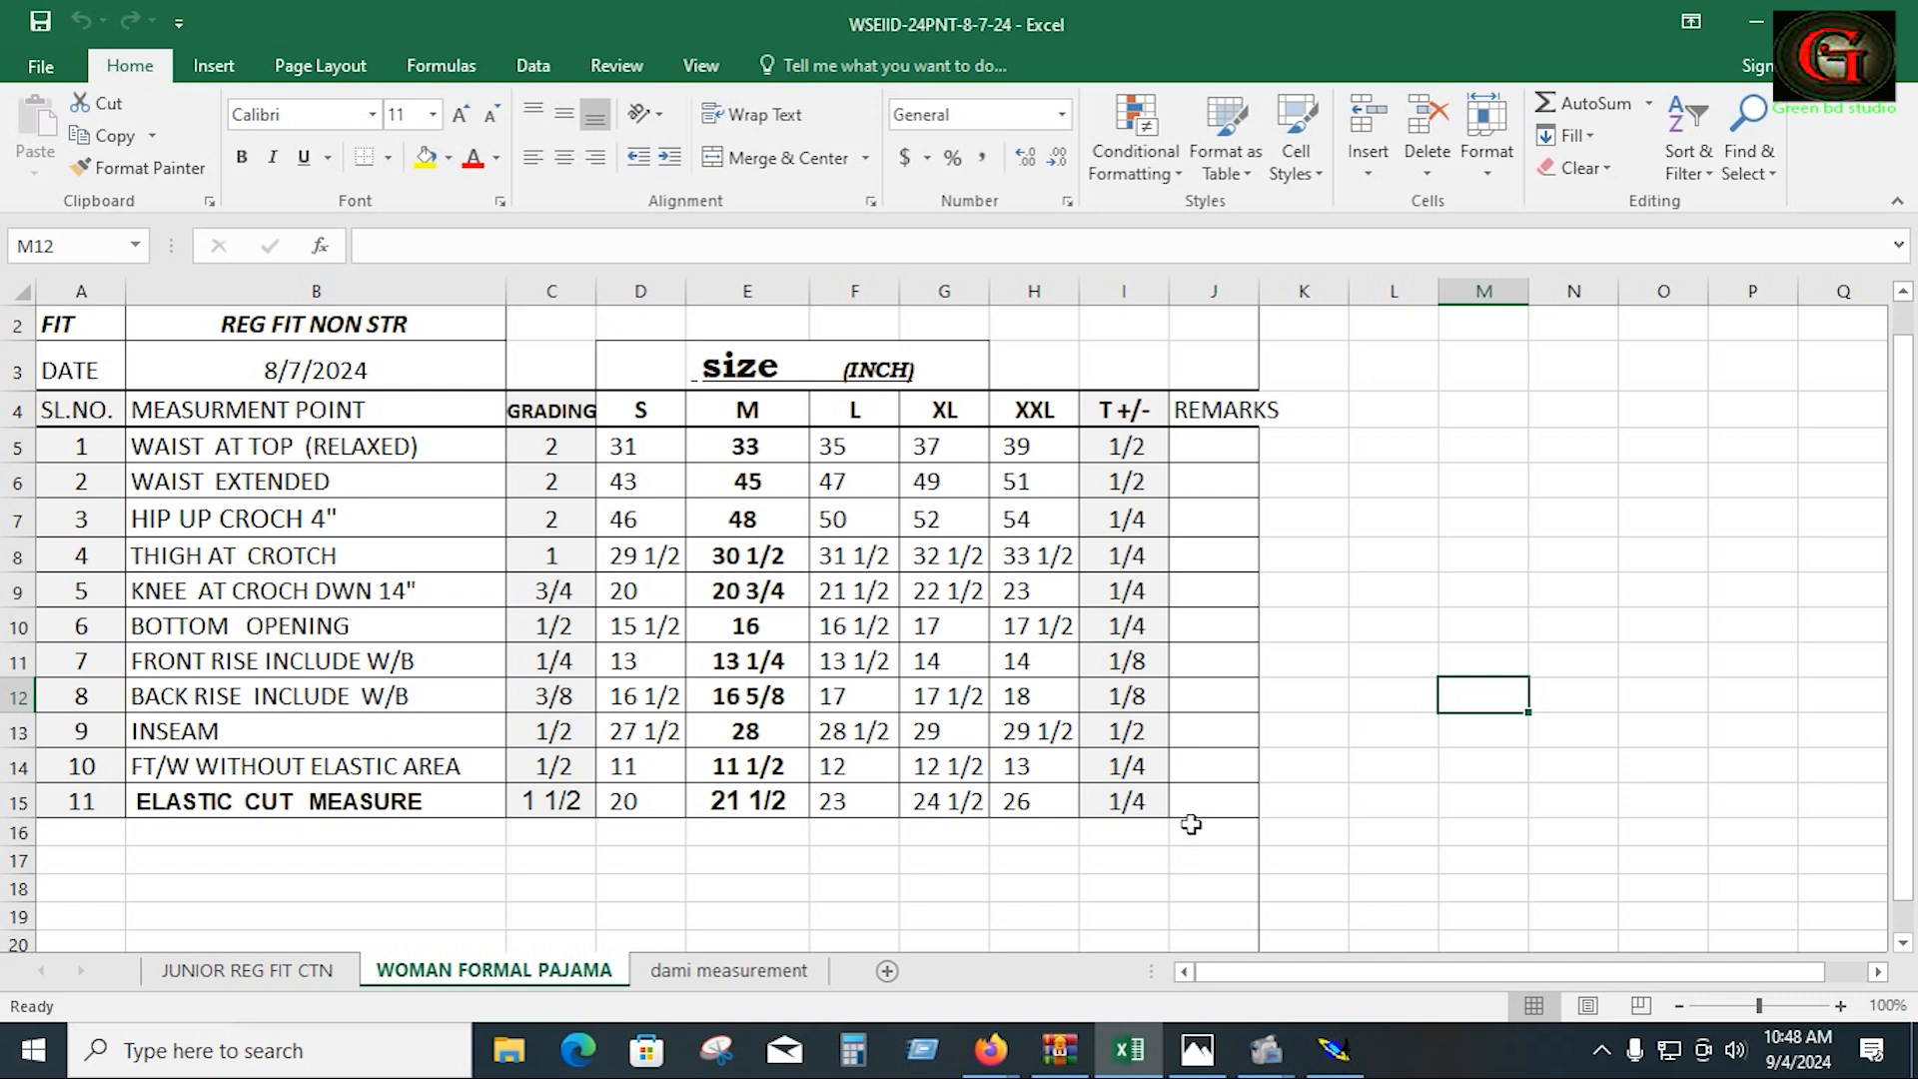
left_click(1334, 1049)
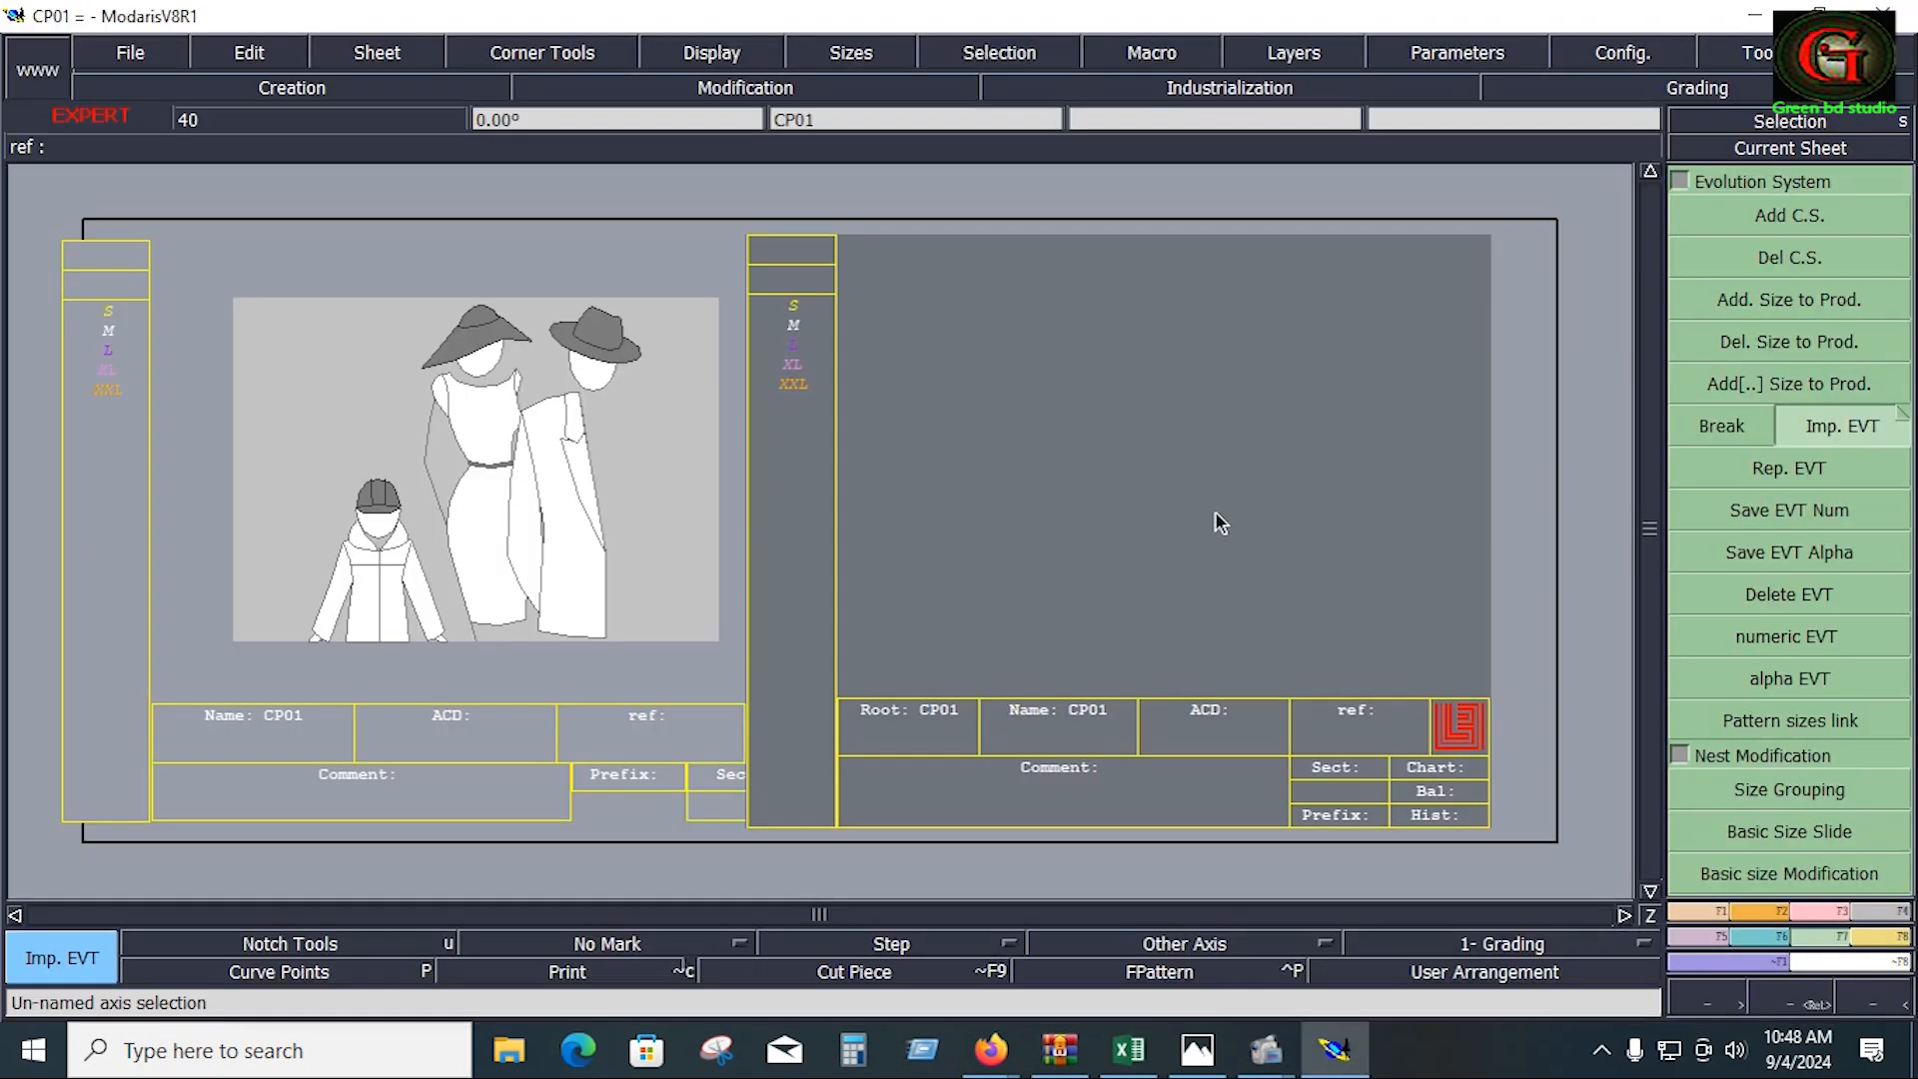
left_click(1129, 1049)
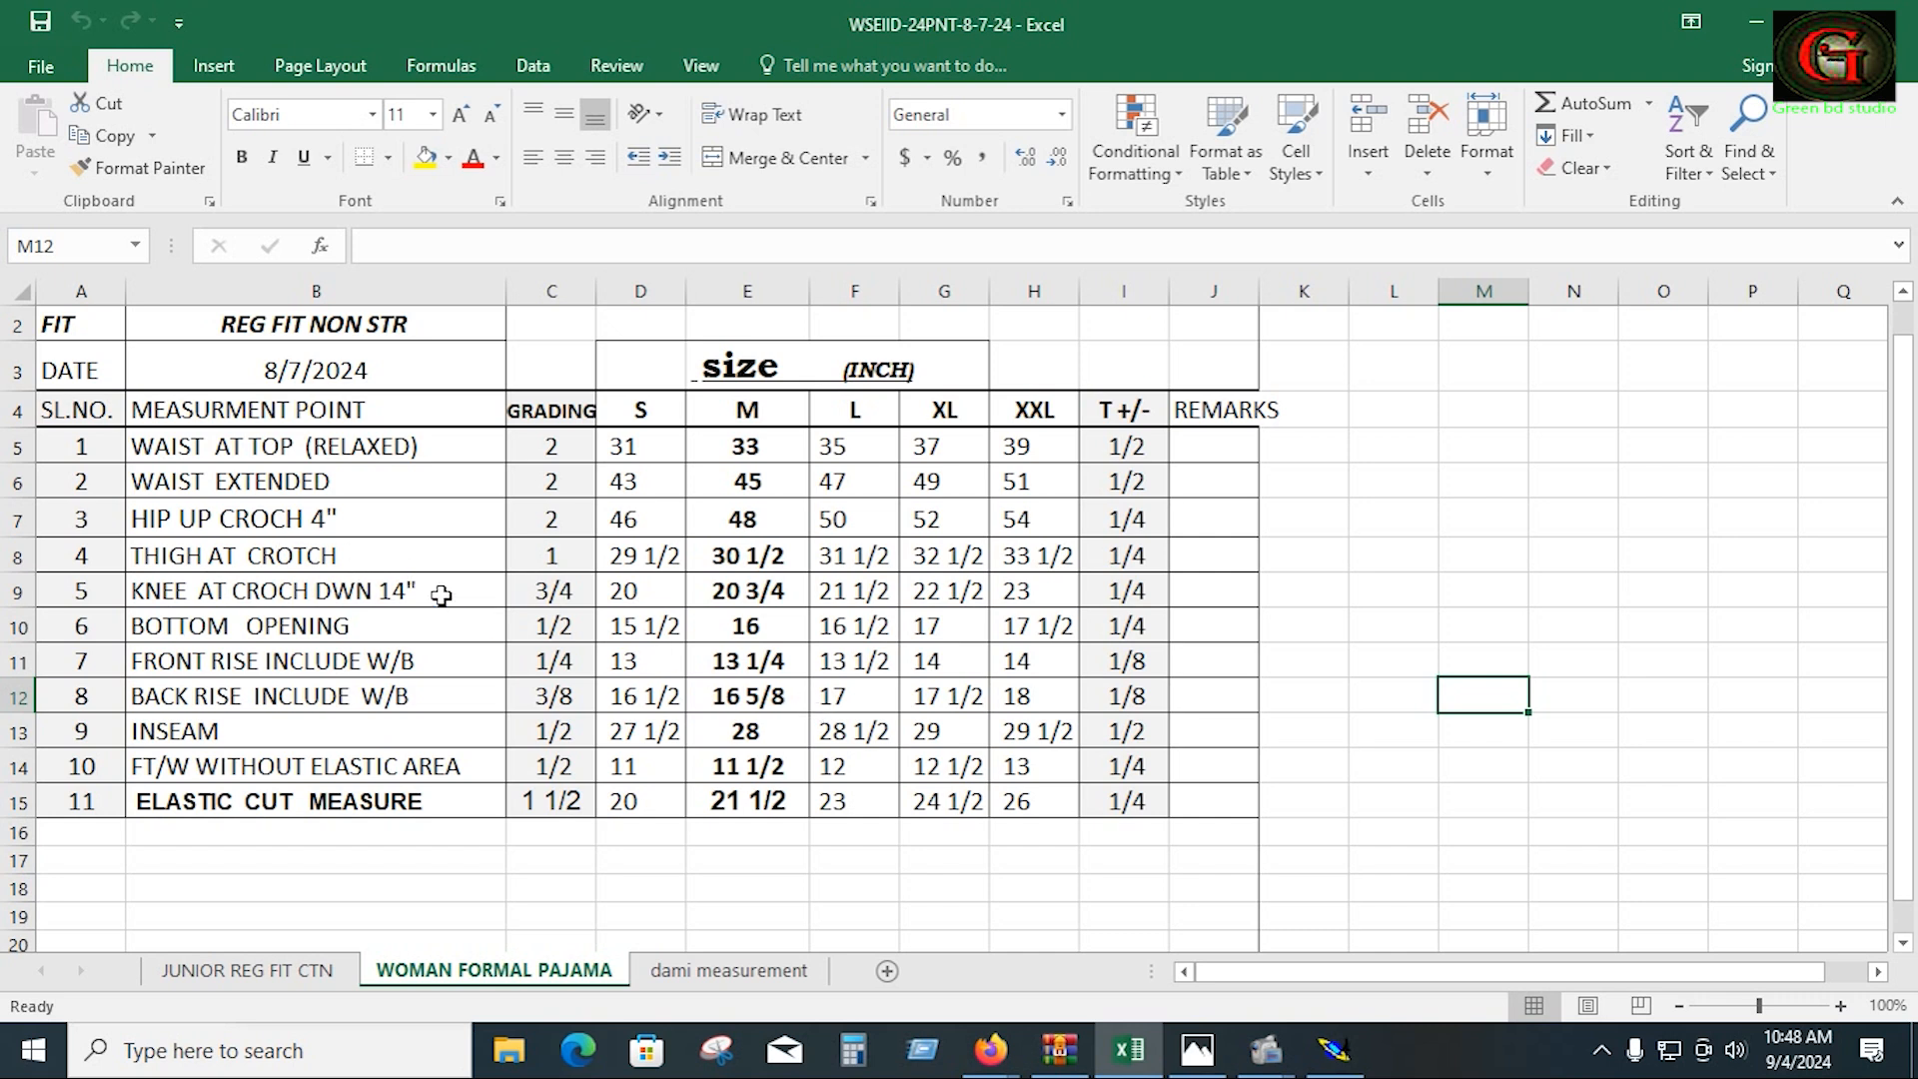
left_click(839, 1060)
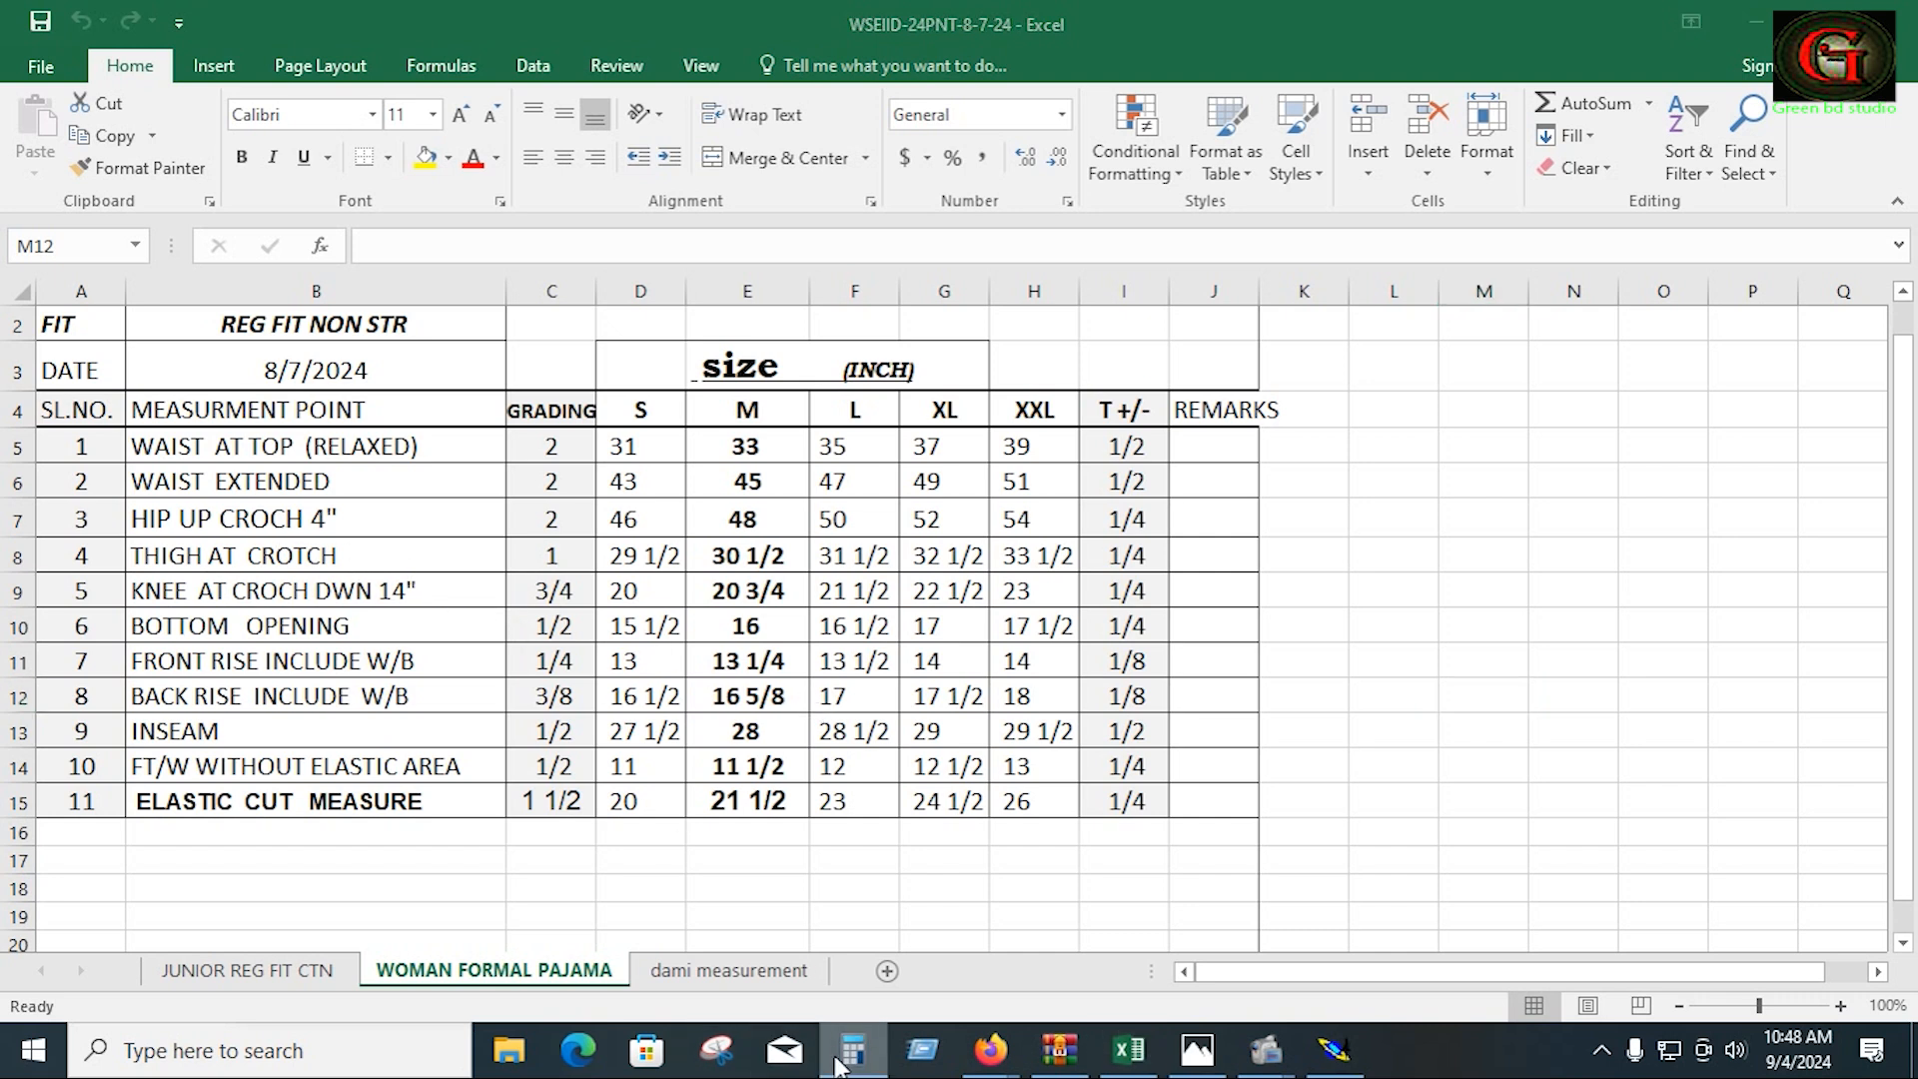
left_click(1724, 147)
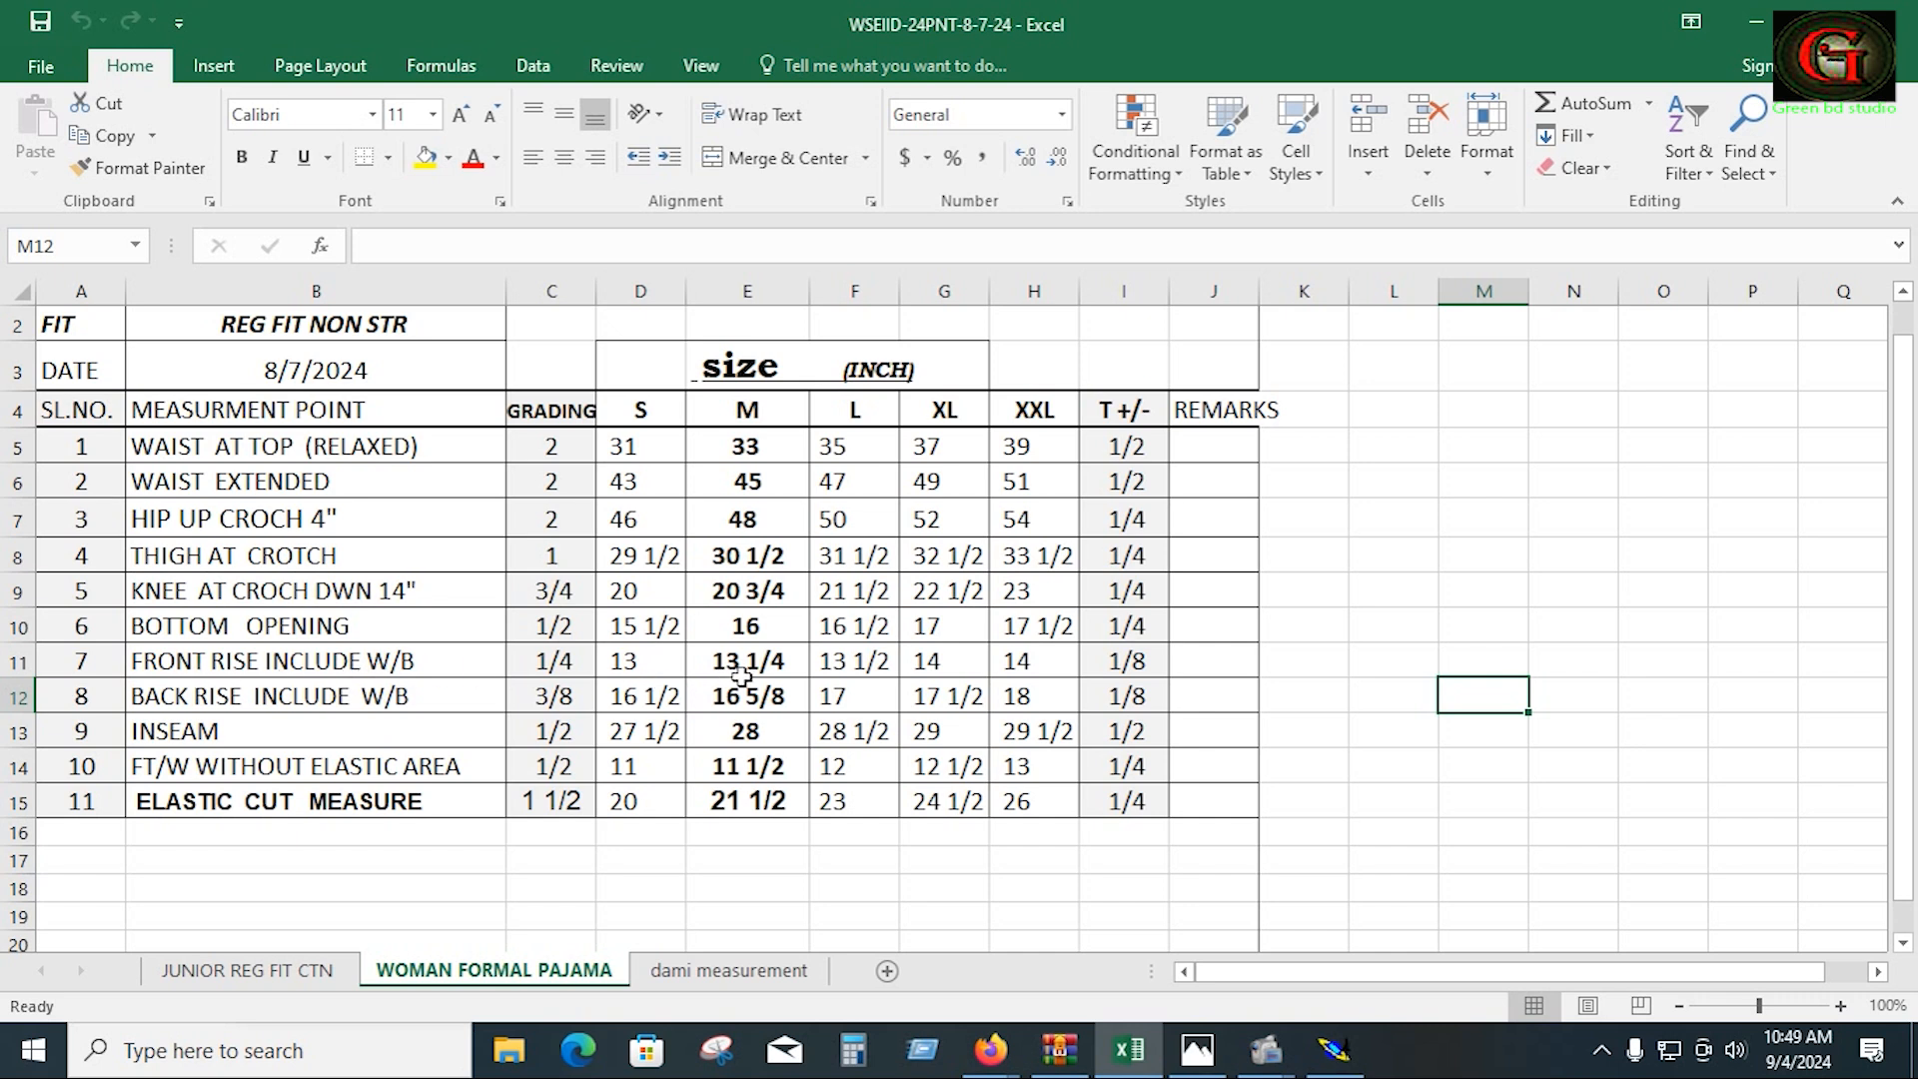
Step: Enter a formula in cell L11 that adds 13.25 to the size M inseam
left_click(1368, 666)
type("=13.2")
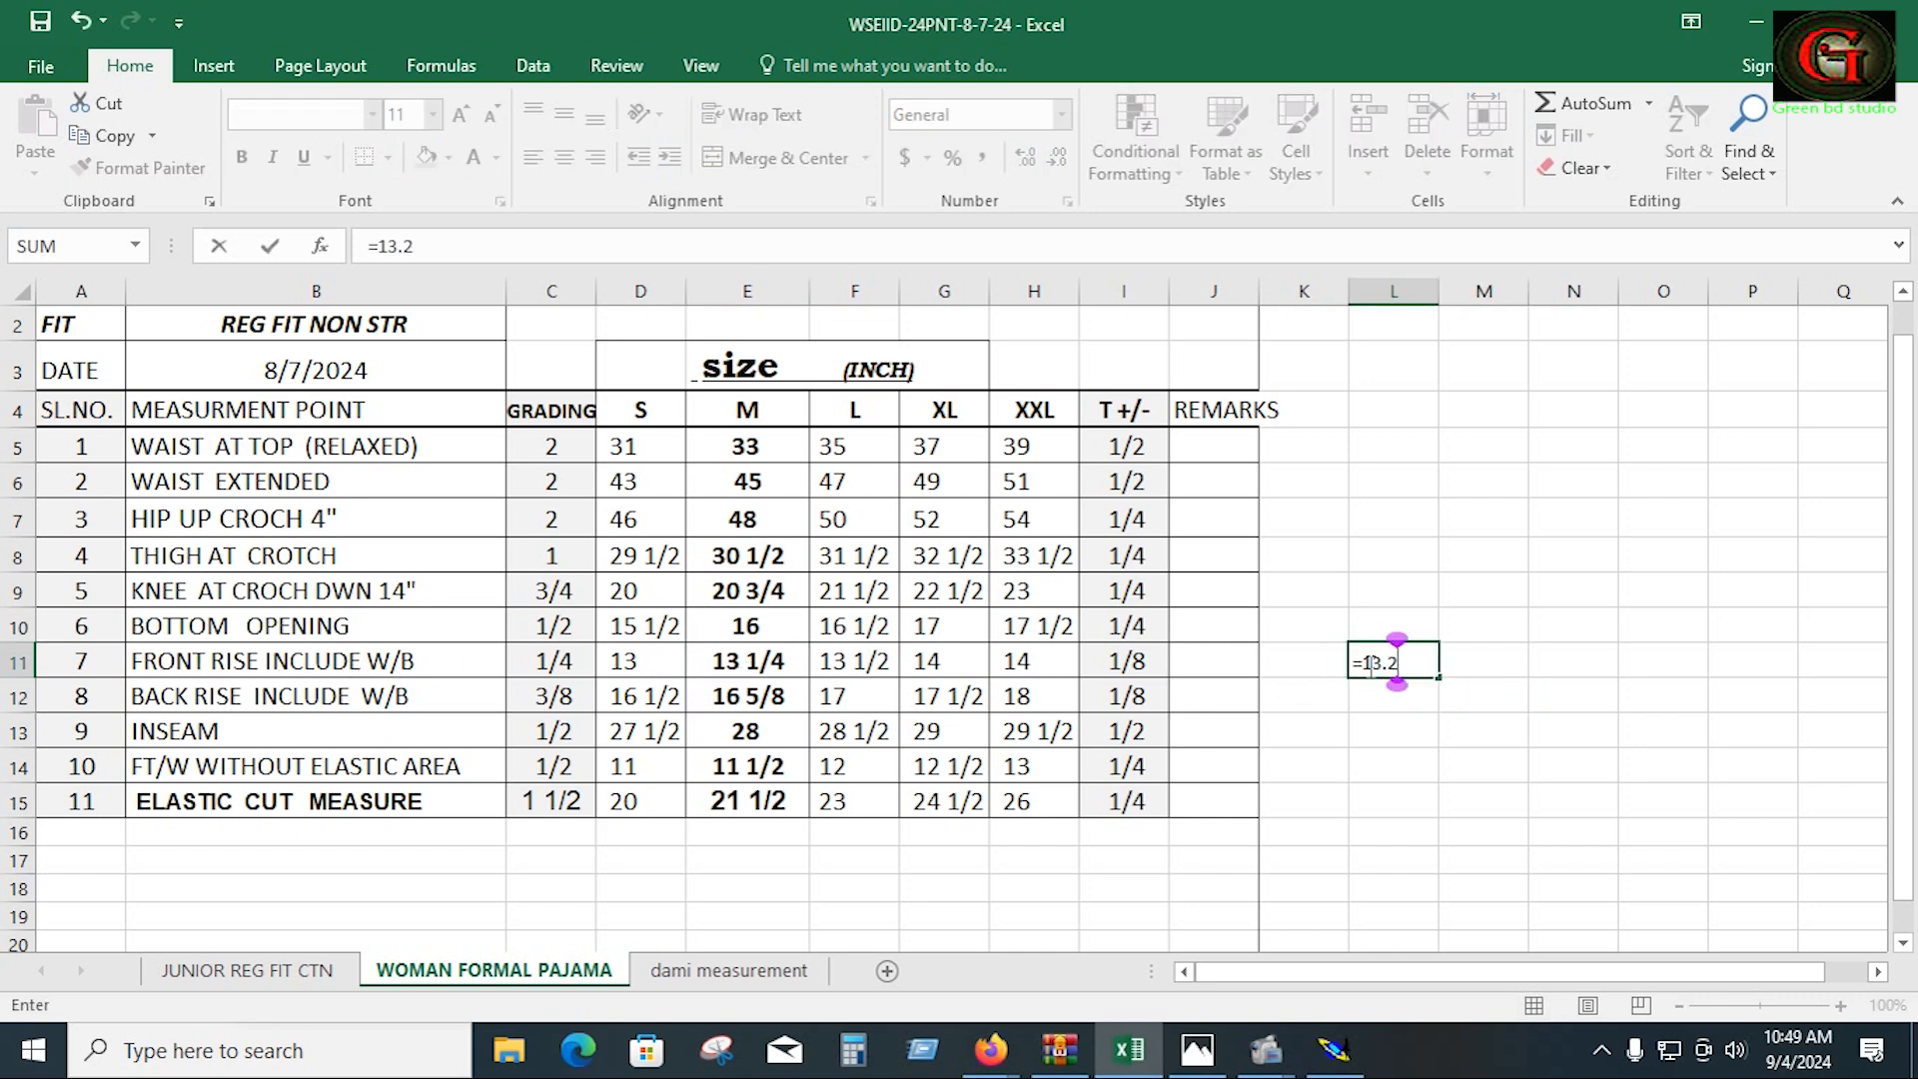
type("5+")
left_click(766, 737)
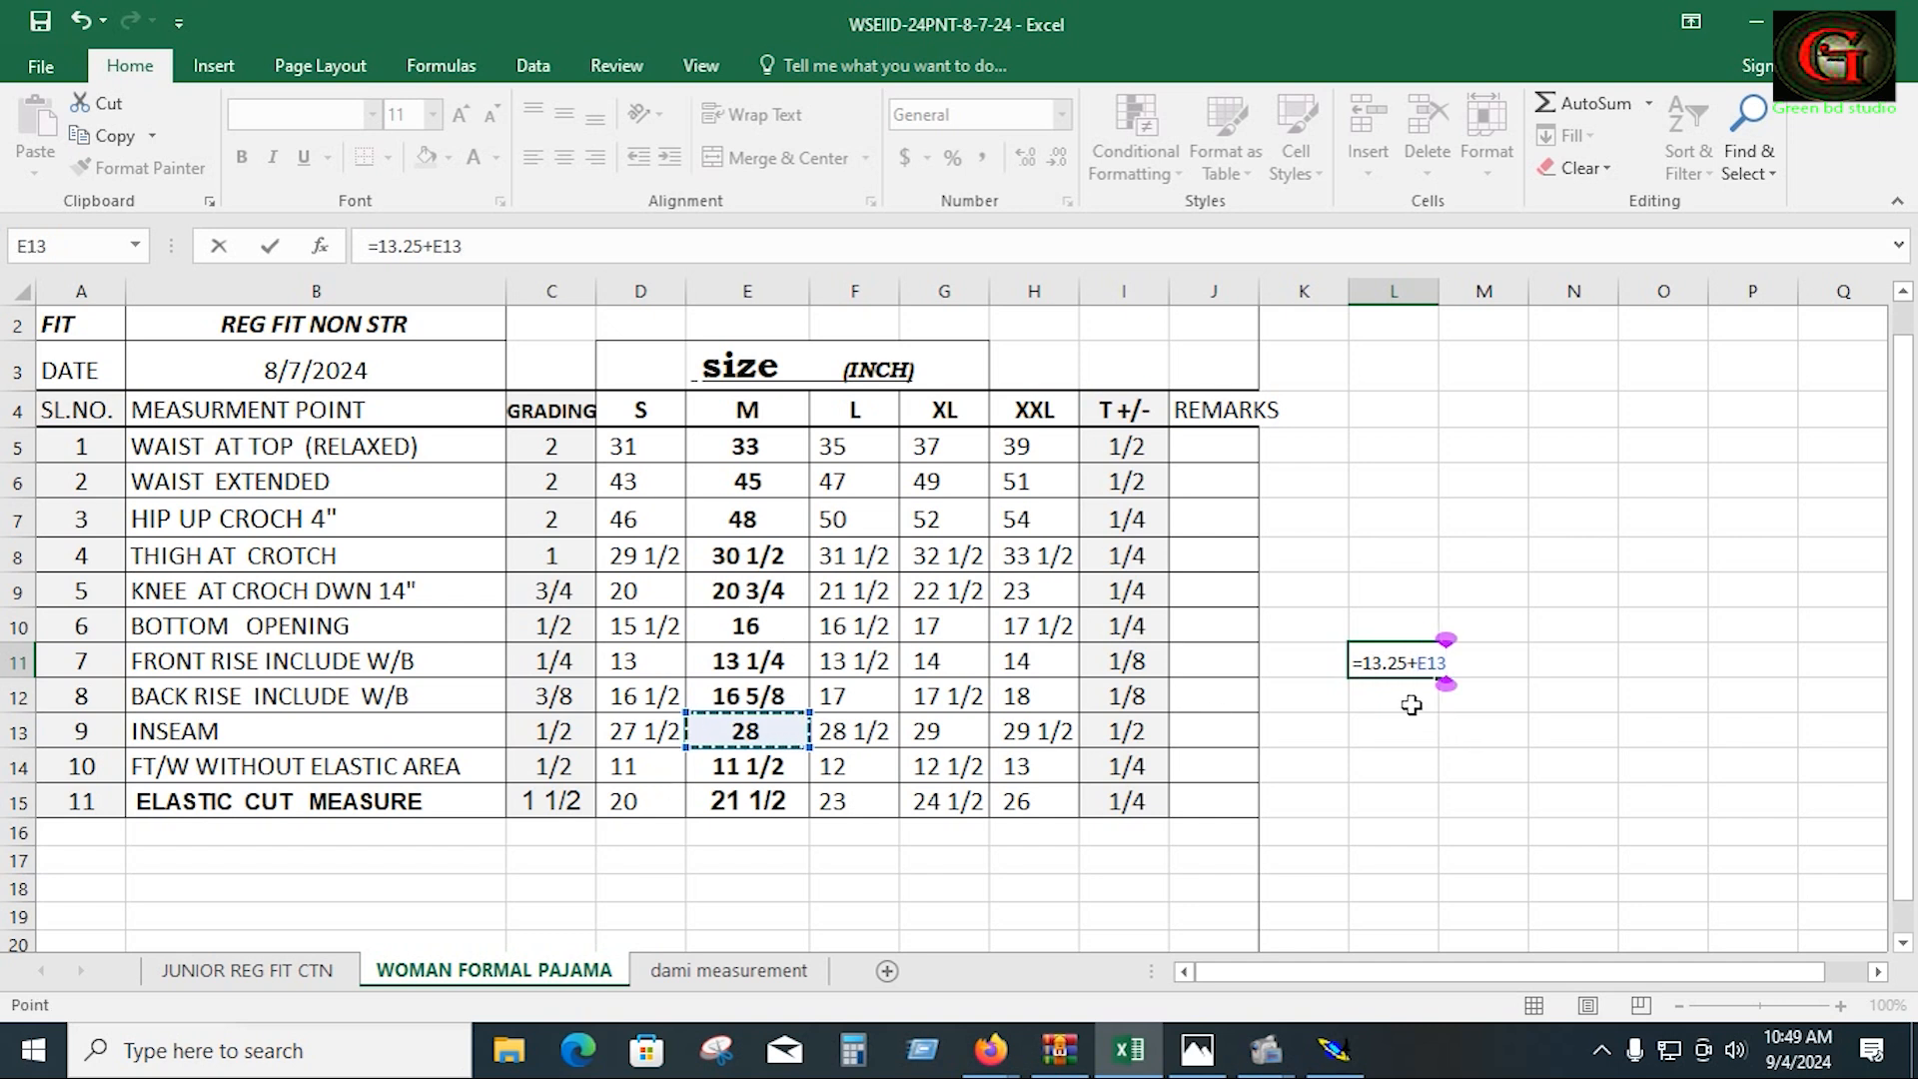
key("Return")
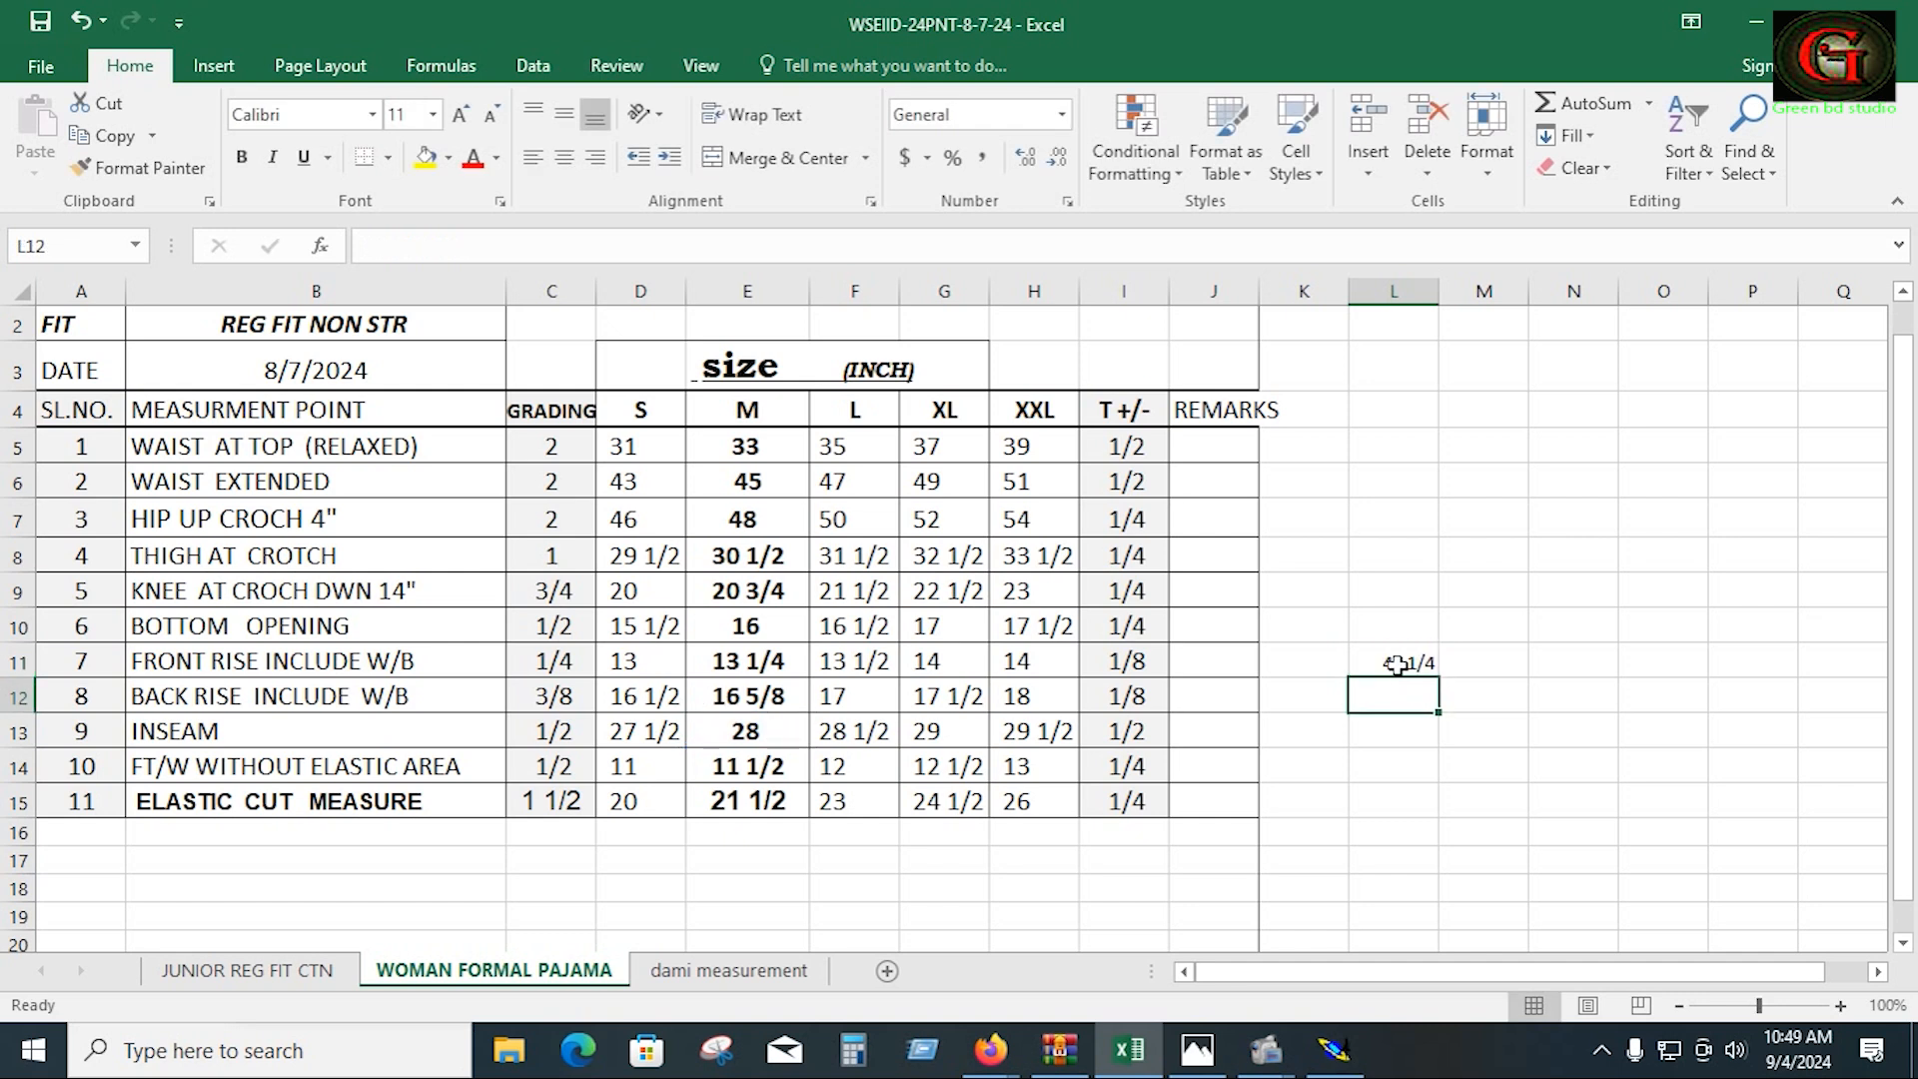
Step: Replace the formula in L11 with the sum of the size M front rise and inseam, =E11+E13
left_click(1396, 664)
type("=")
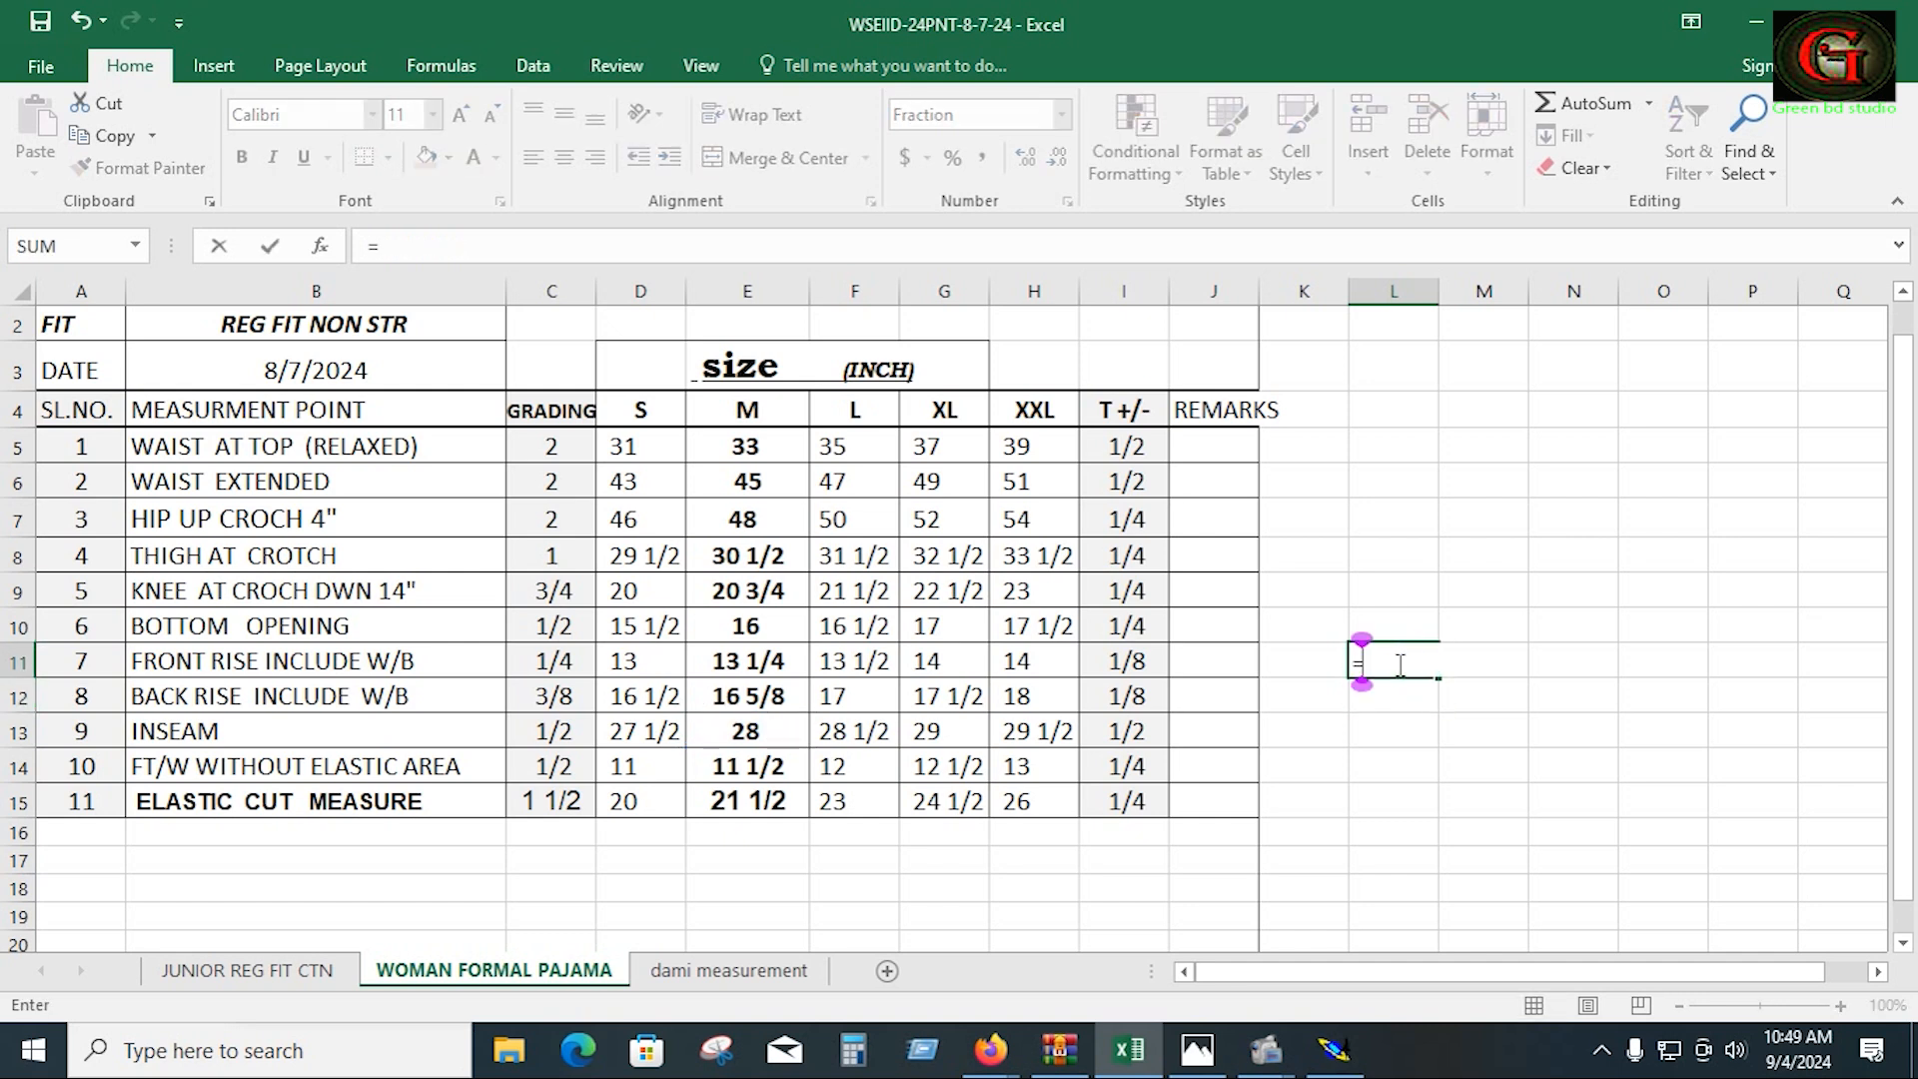
left_click(764, 665)
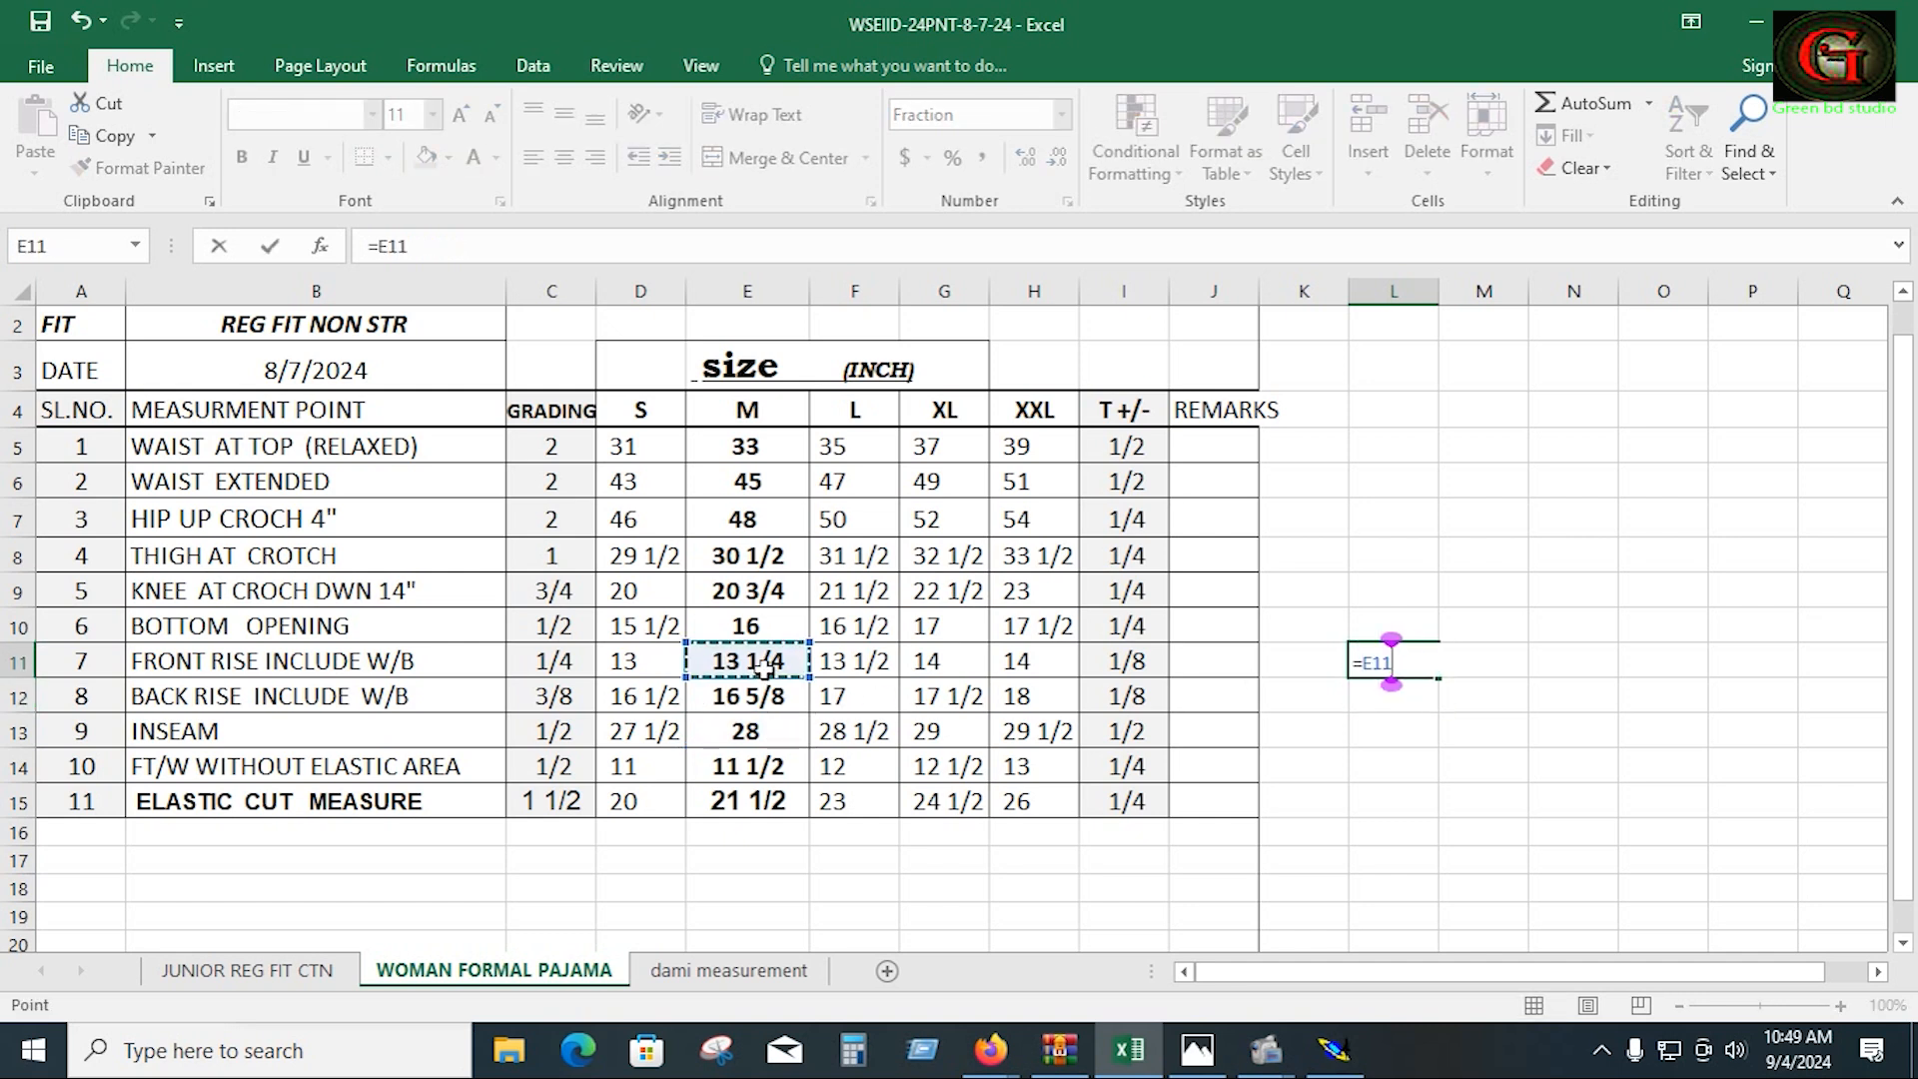
type("+")
left_click(764, 734)
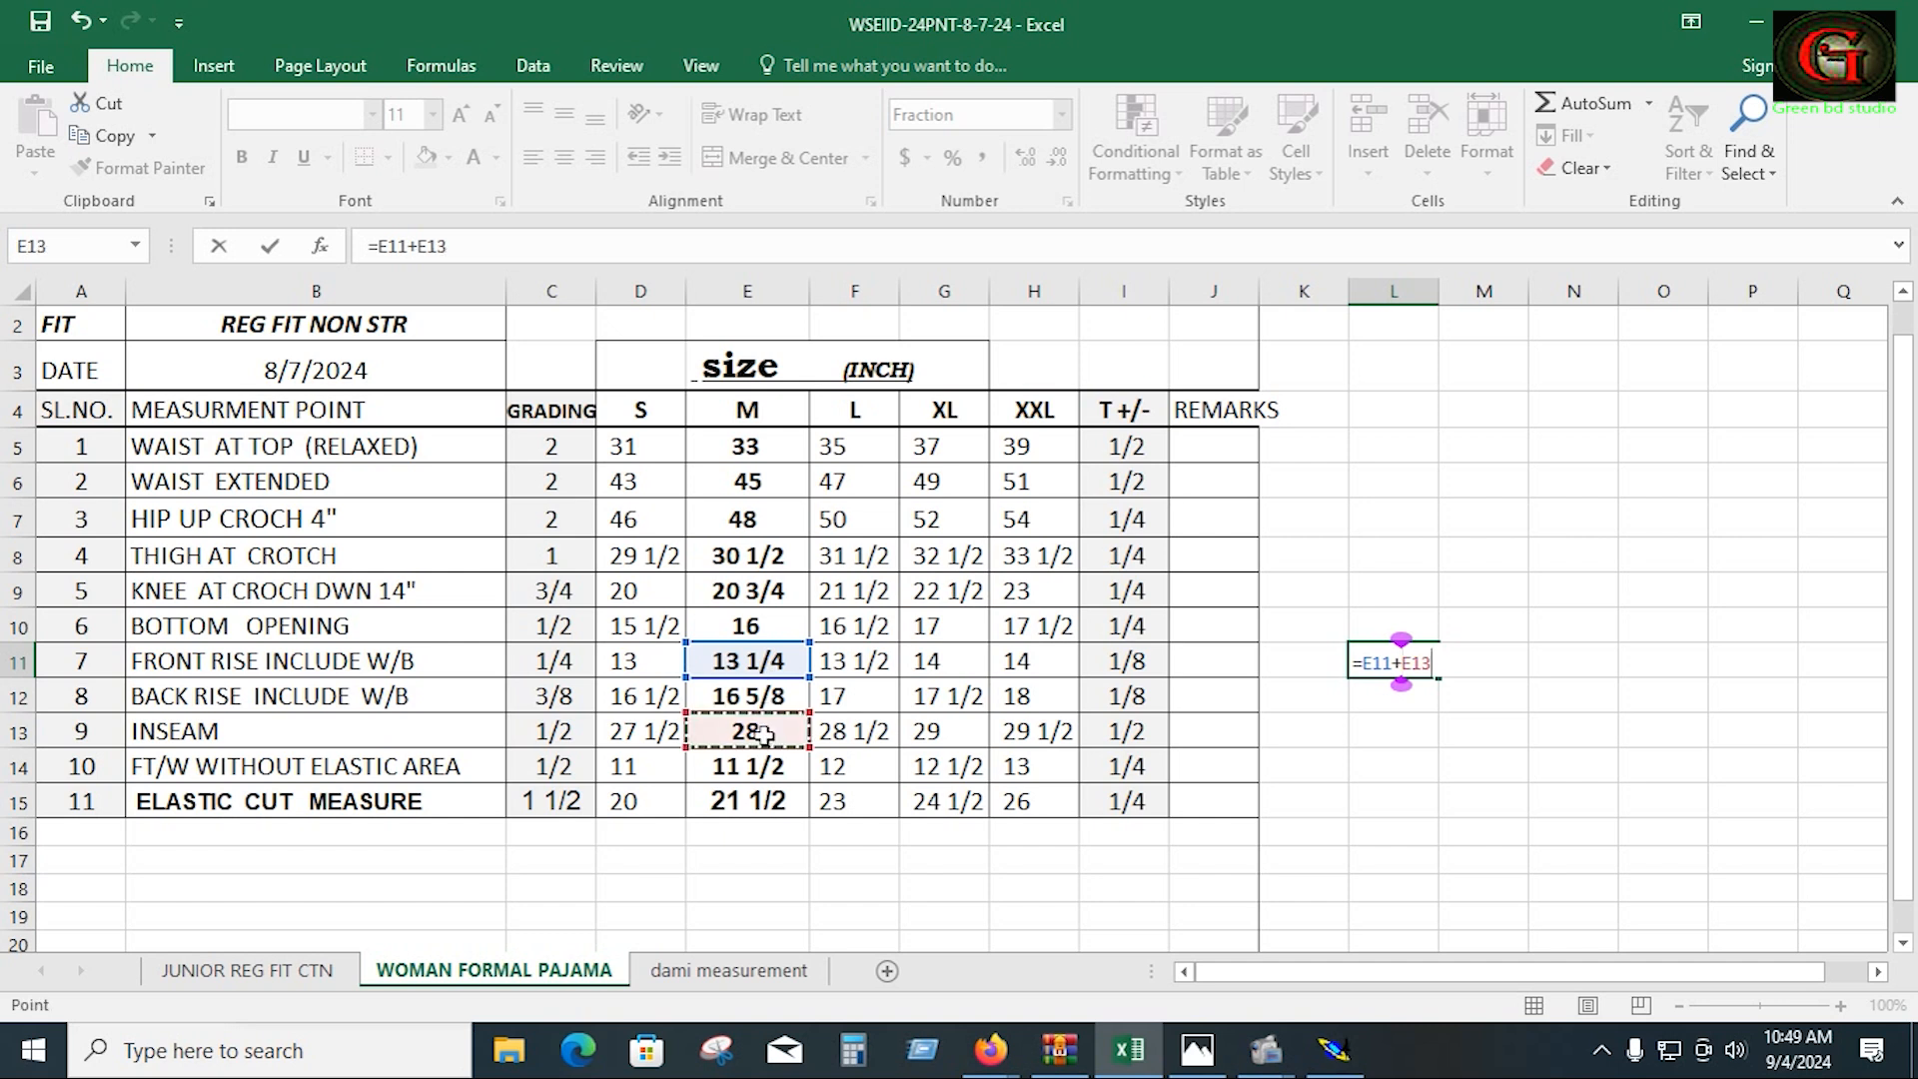
key("Return")
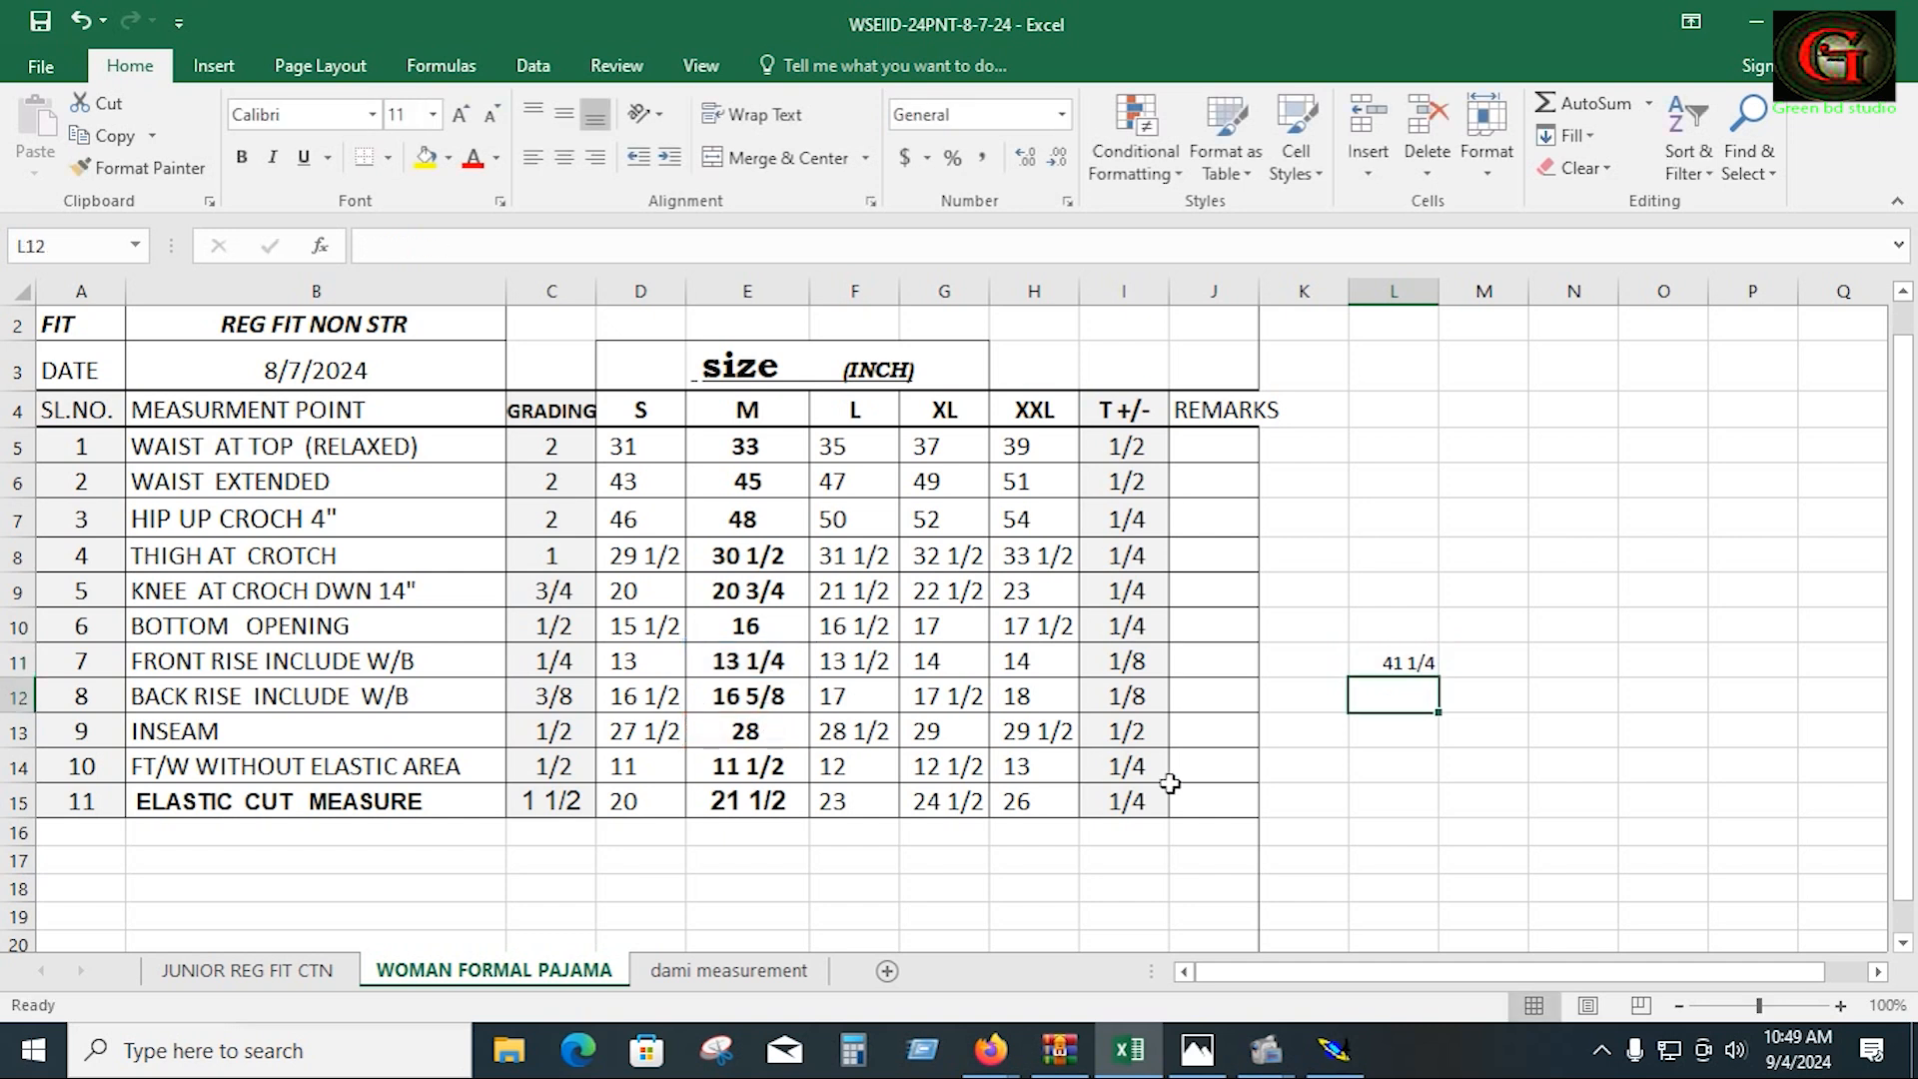
left_click(1399, 663)
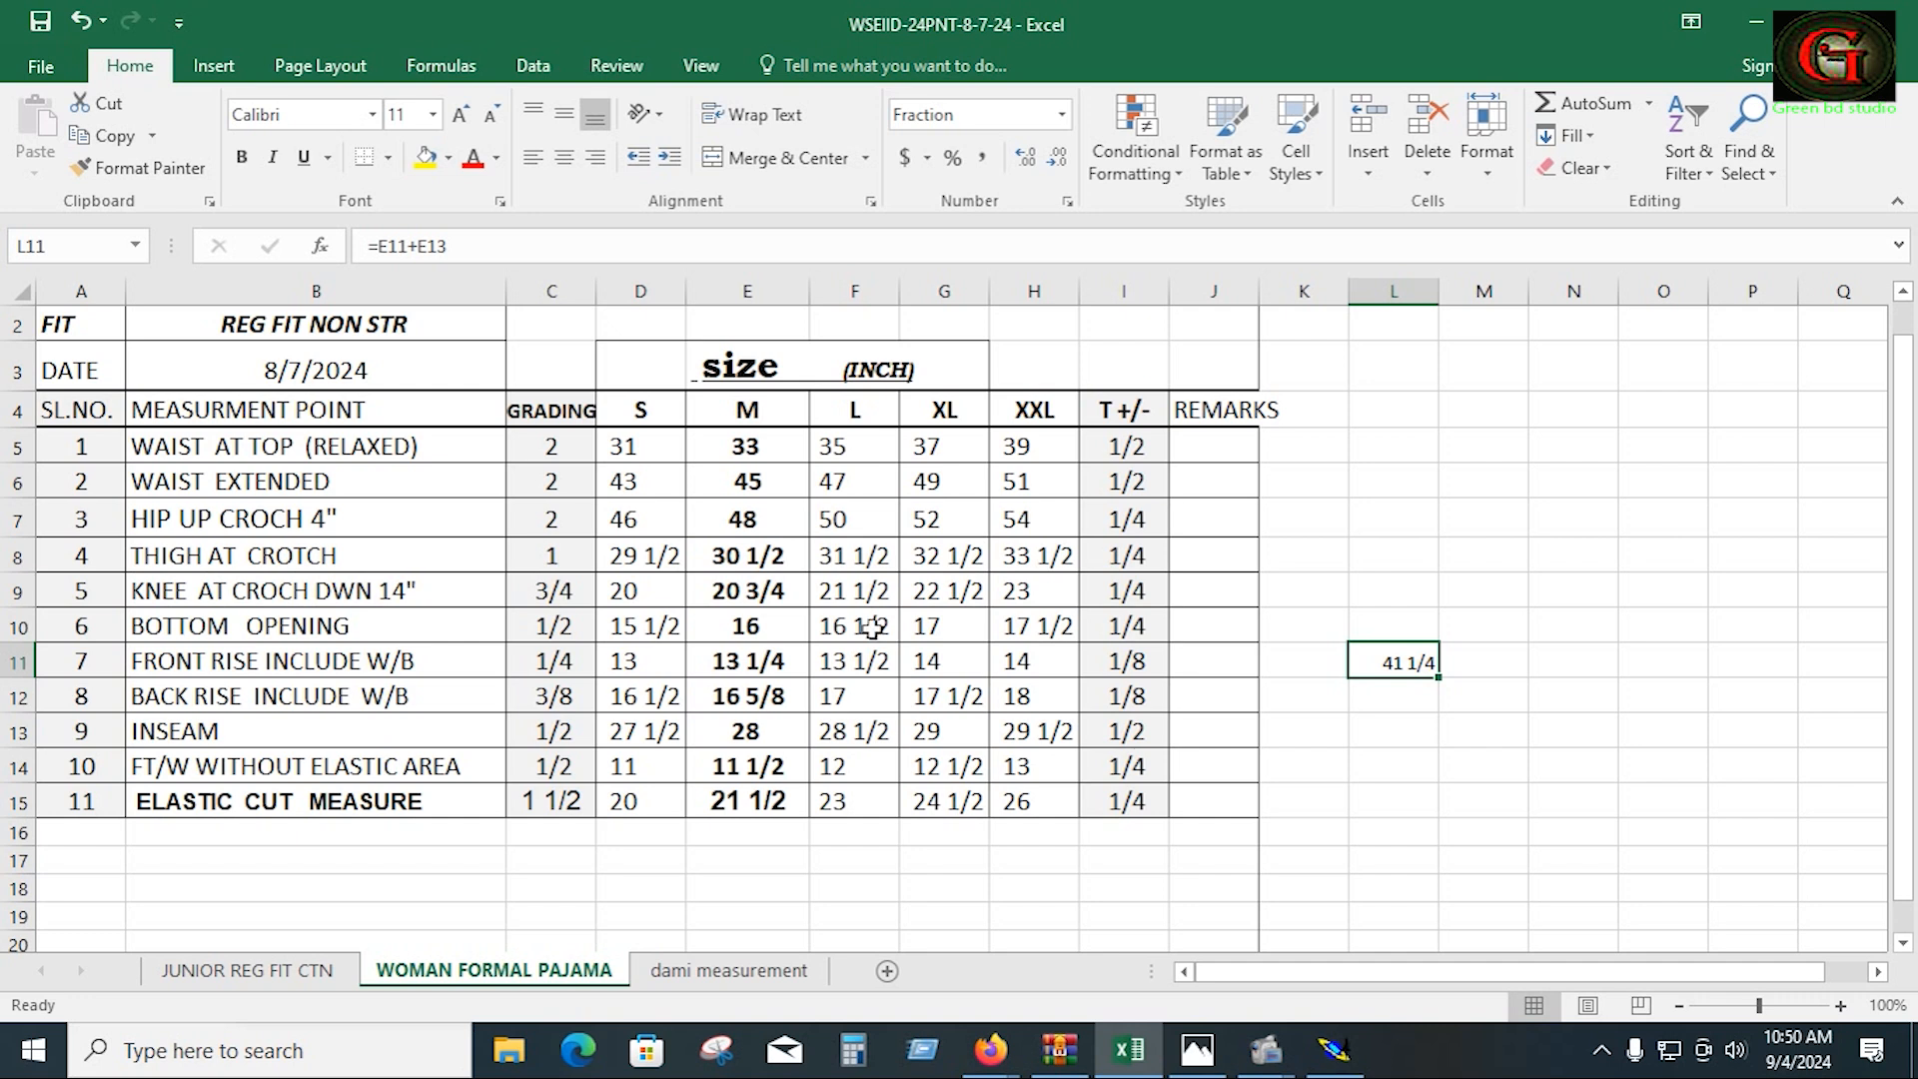
Step: Calculate half the size M thigh measurement plus 5 in cell L10 with =E8/2+5
left_click(1391, 627)
type("=")
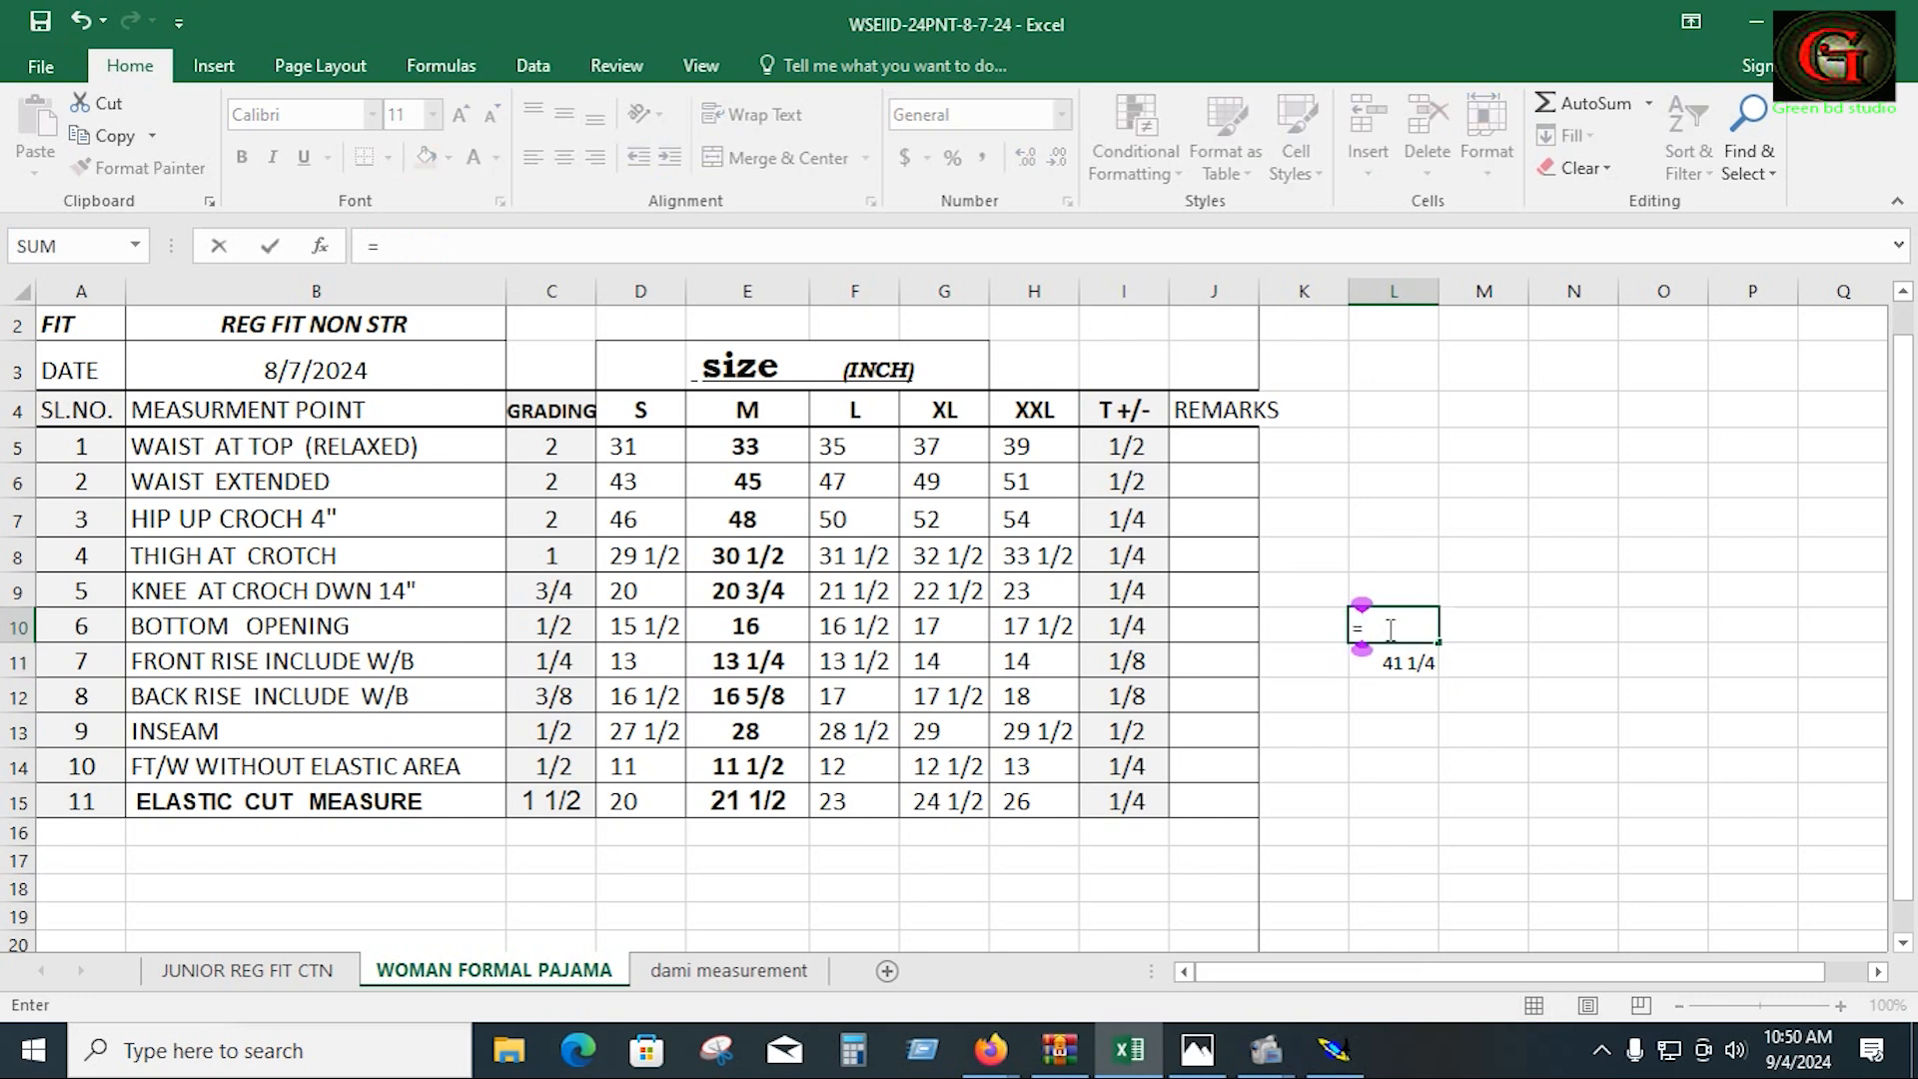
left_click(765, 557)
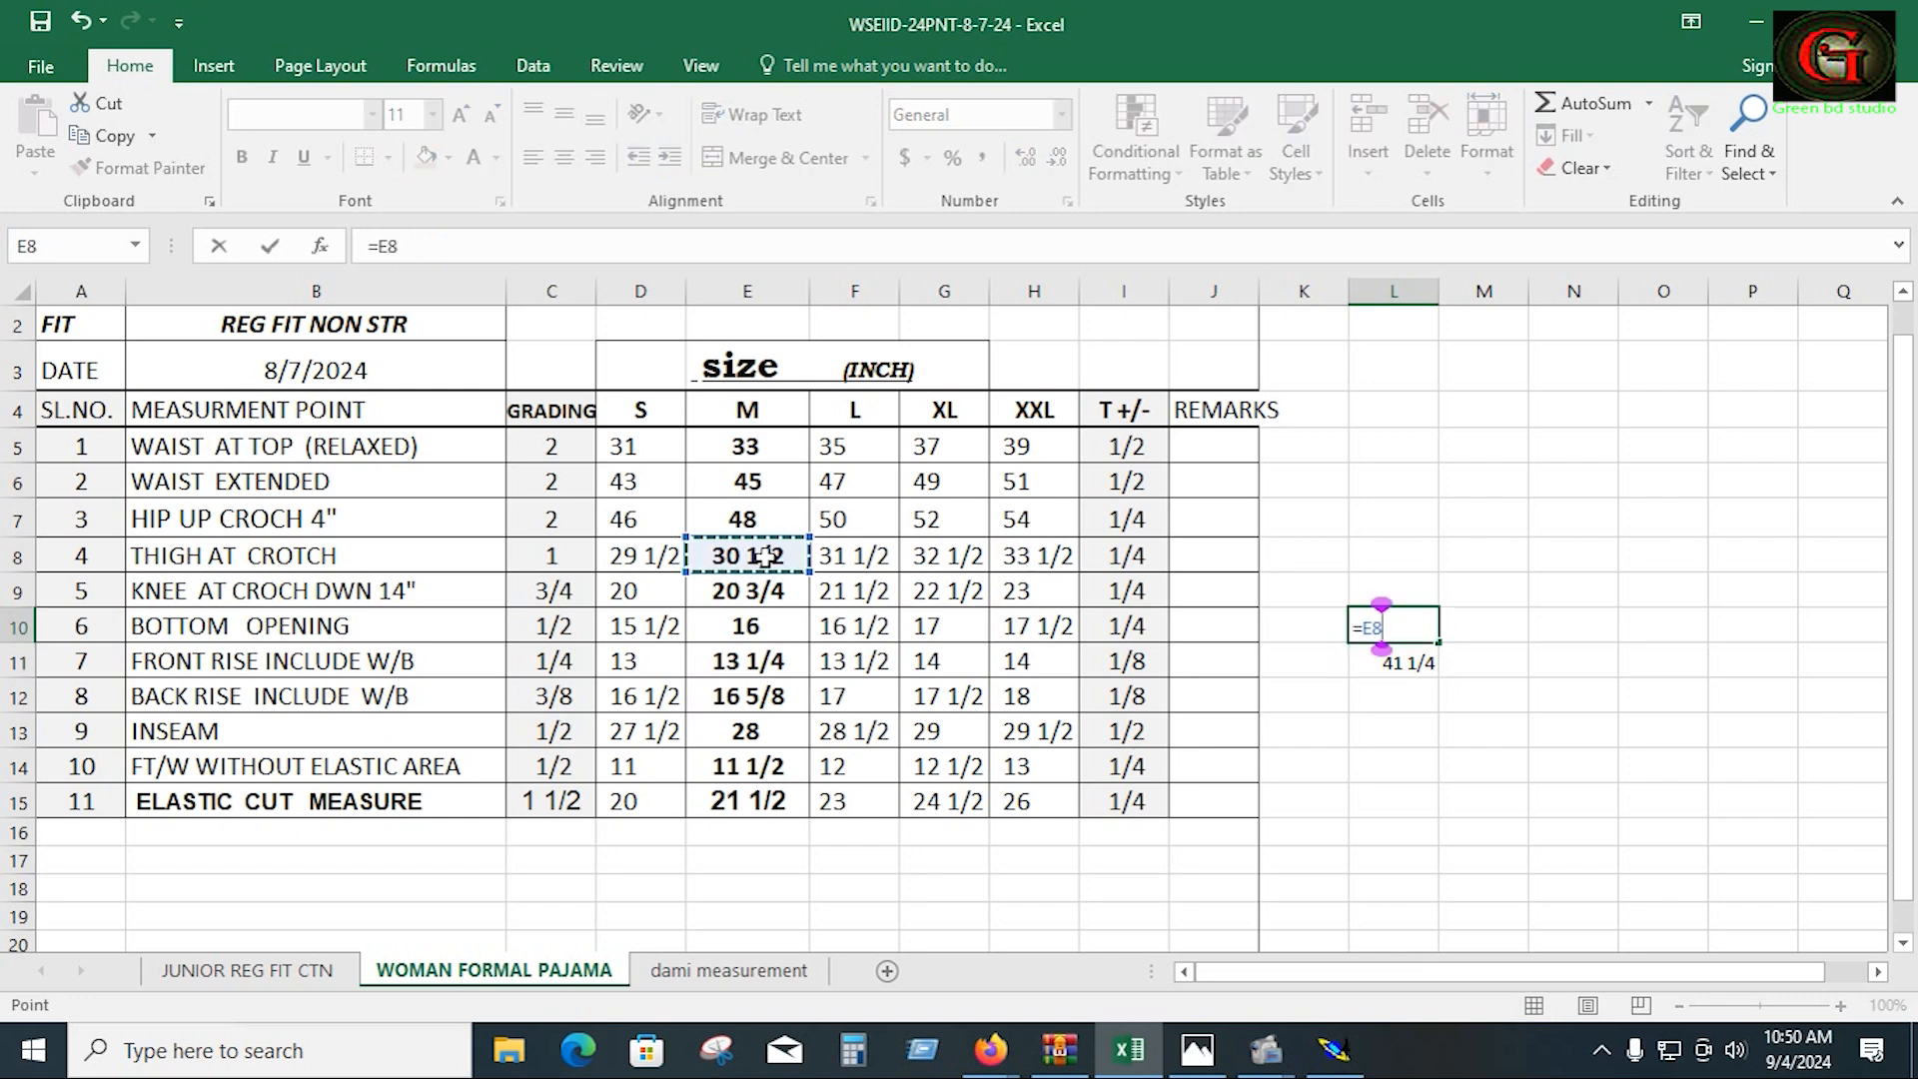
type("/2")
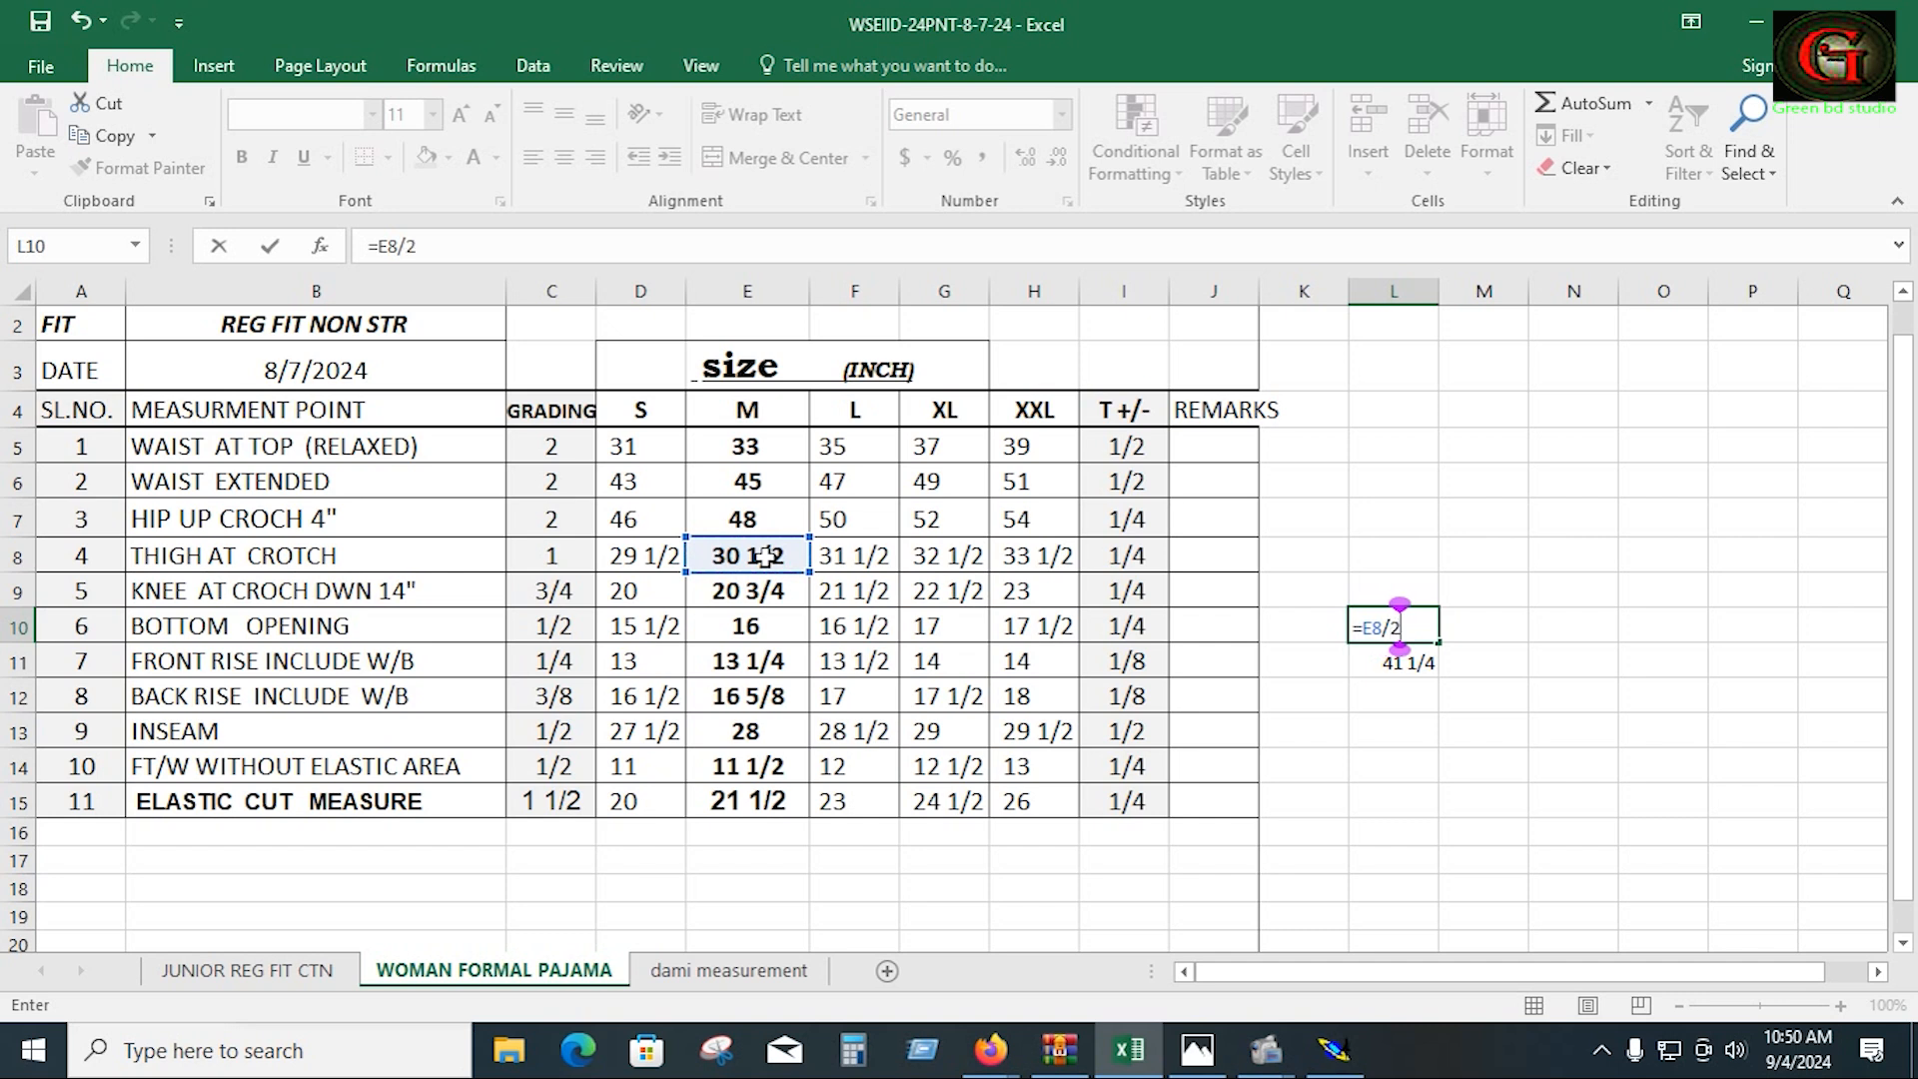
type("+5")
key("Return")
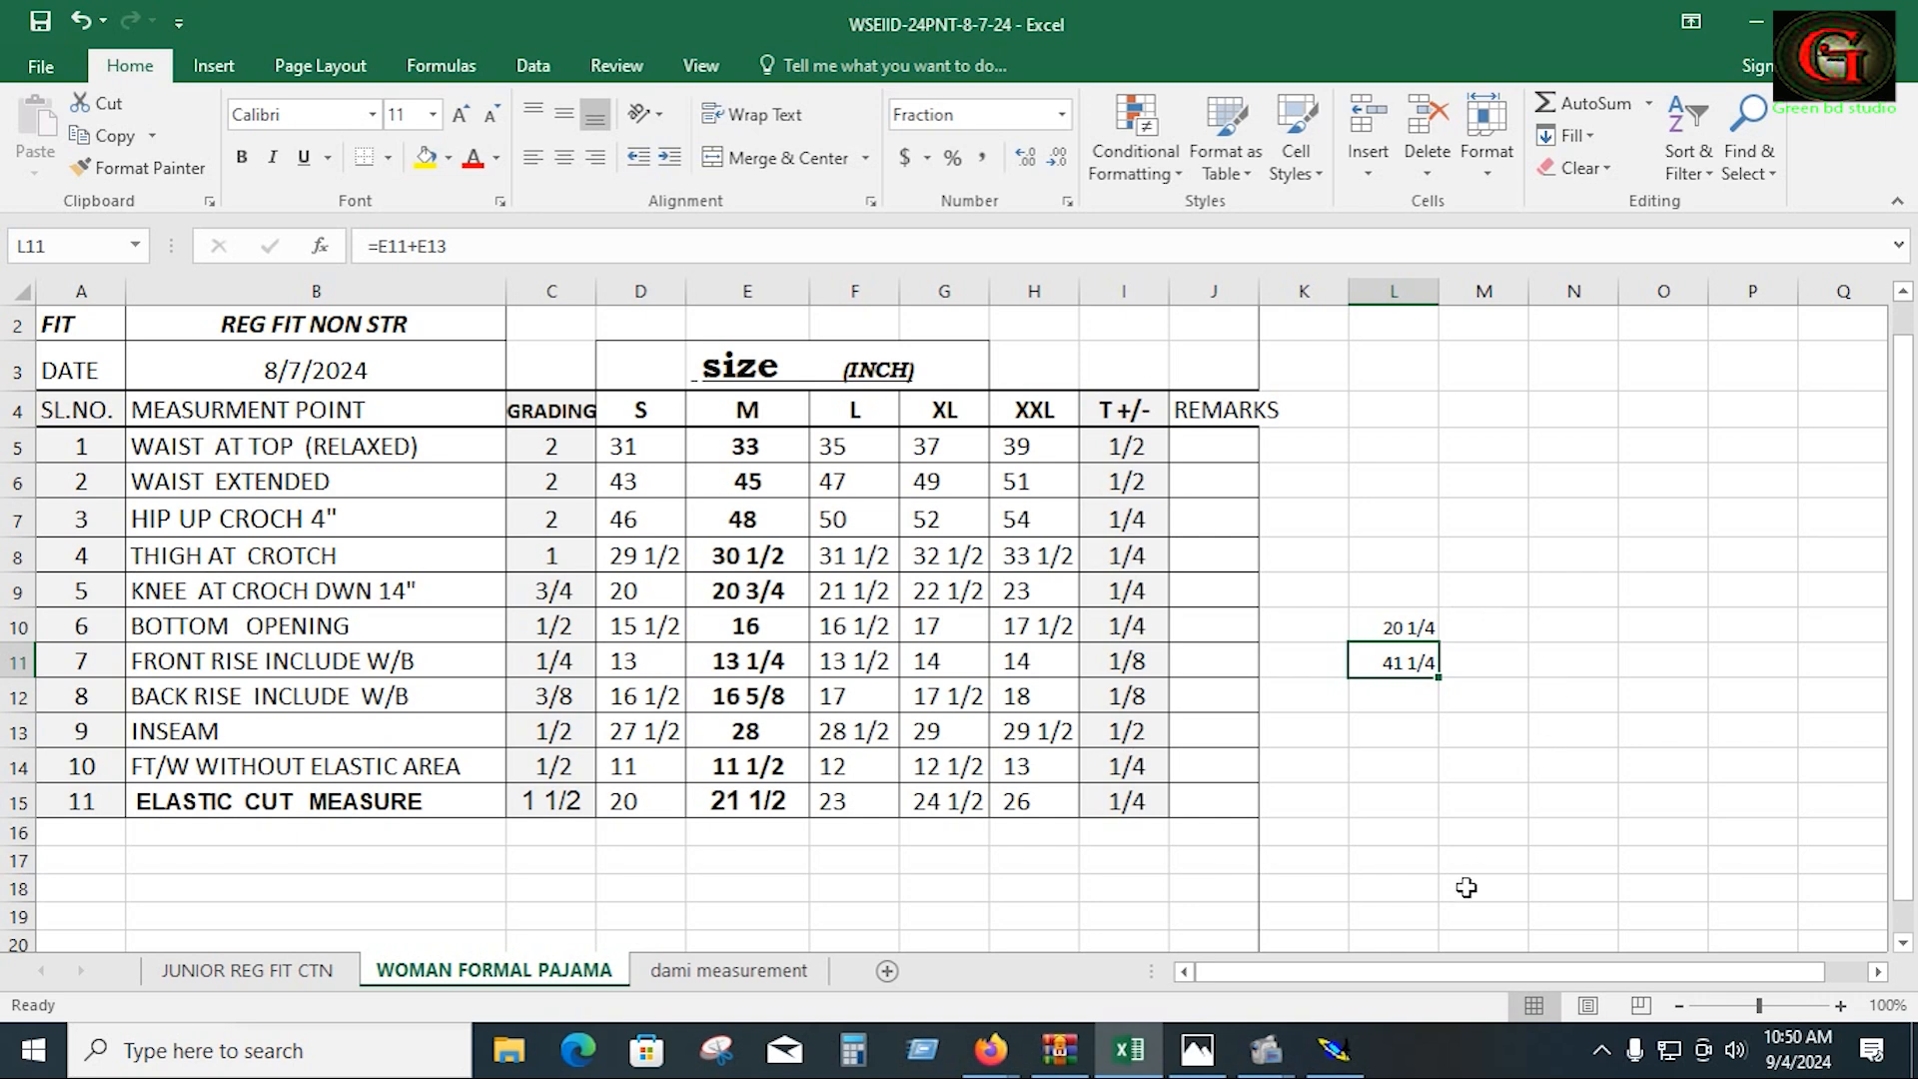
Step: Switch to Modaris and draw a rectangle 41.25 inches wide and 20.25 inches high on the empty sheet, following the calculated cells
left_click(1343, 1054)
left_click(1752, 911)
left_click(1787, 852)
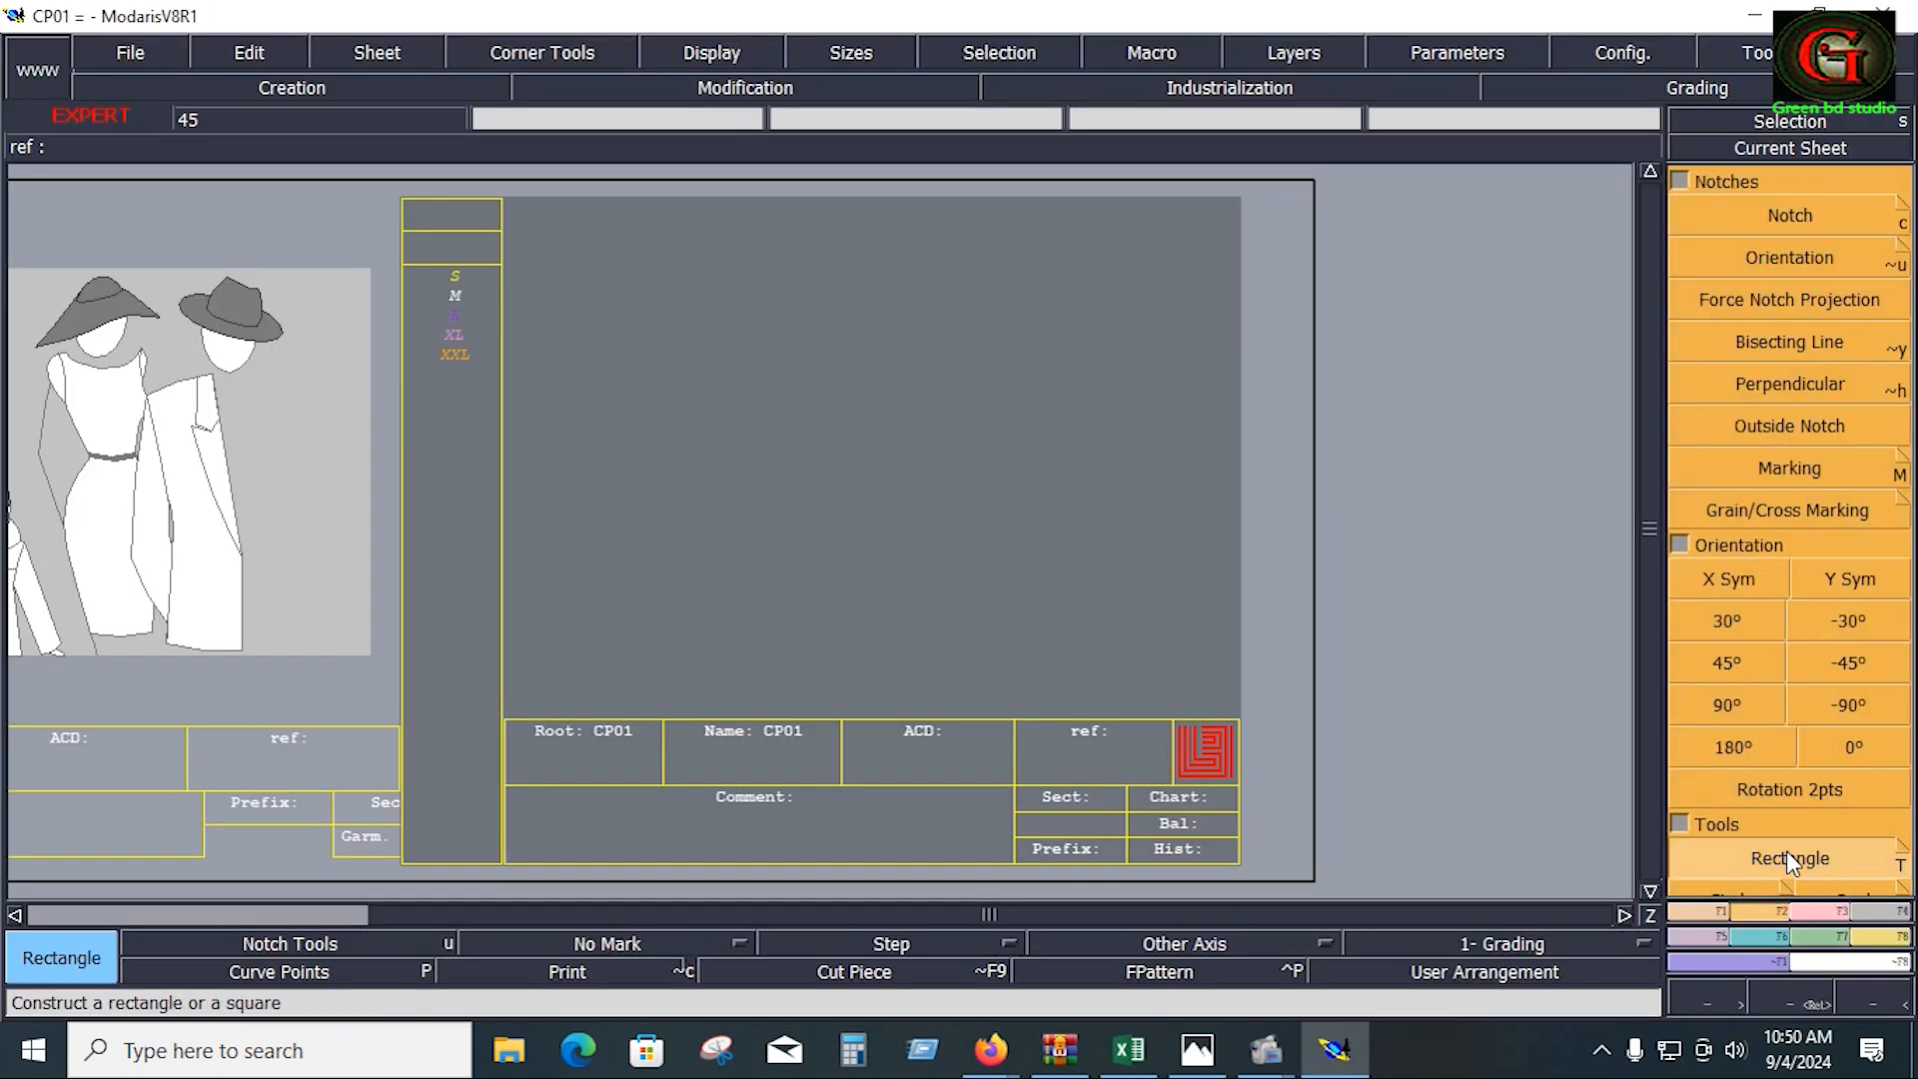
left_click(1154, 630)
left_click(595, 287)
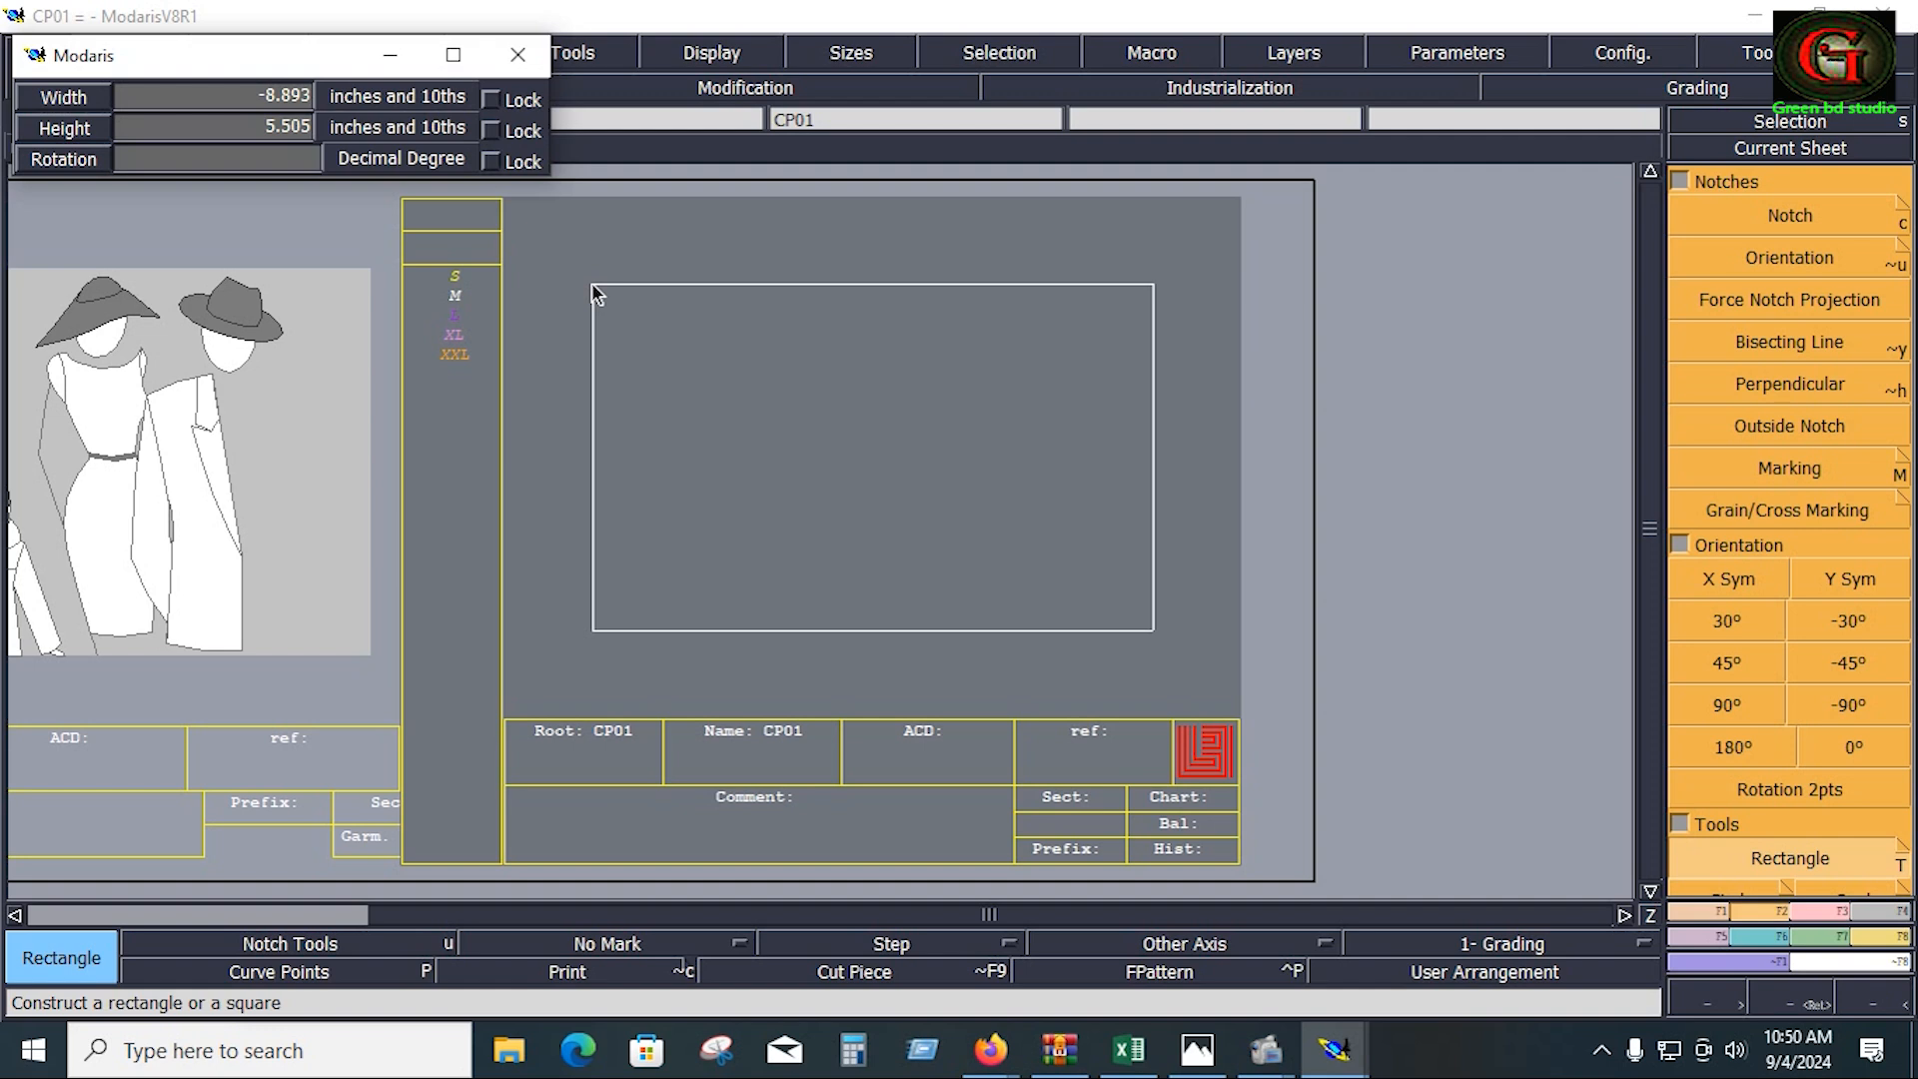
scroll(592, 284, "up", 1)
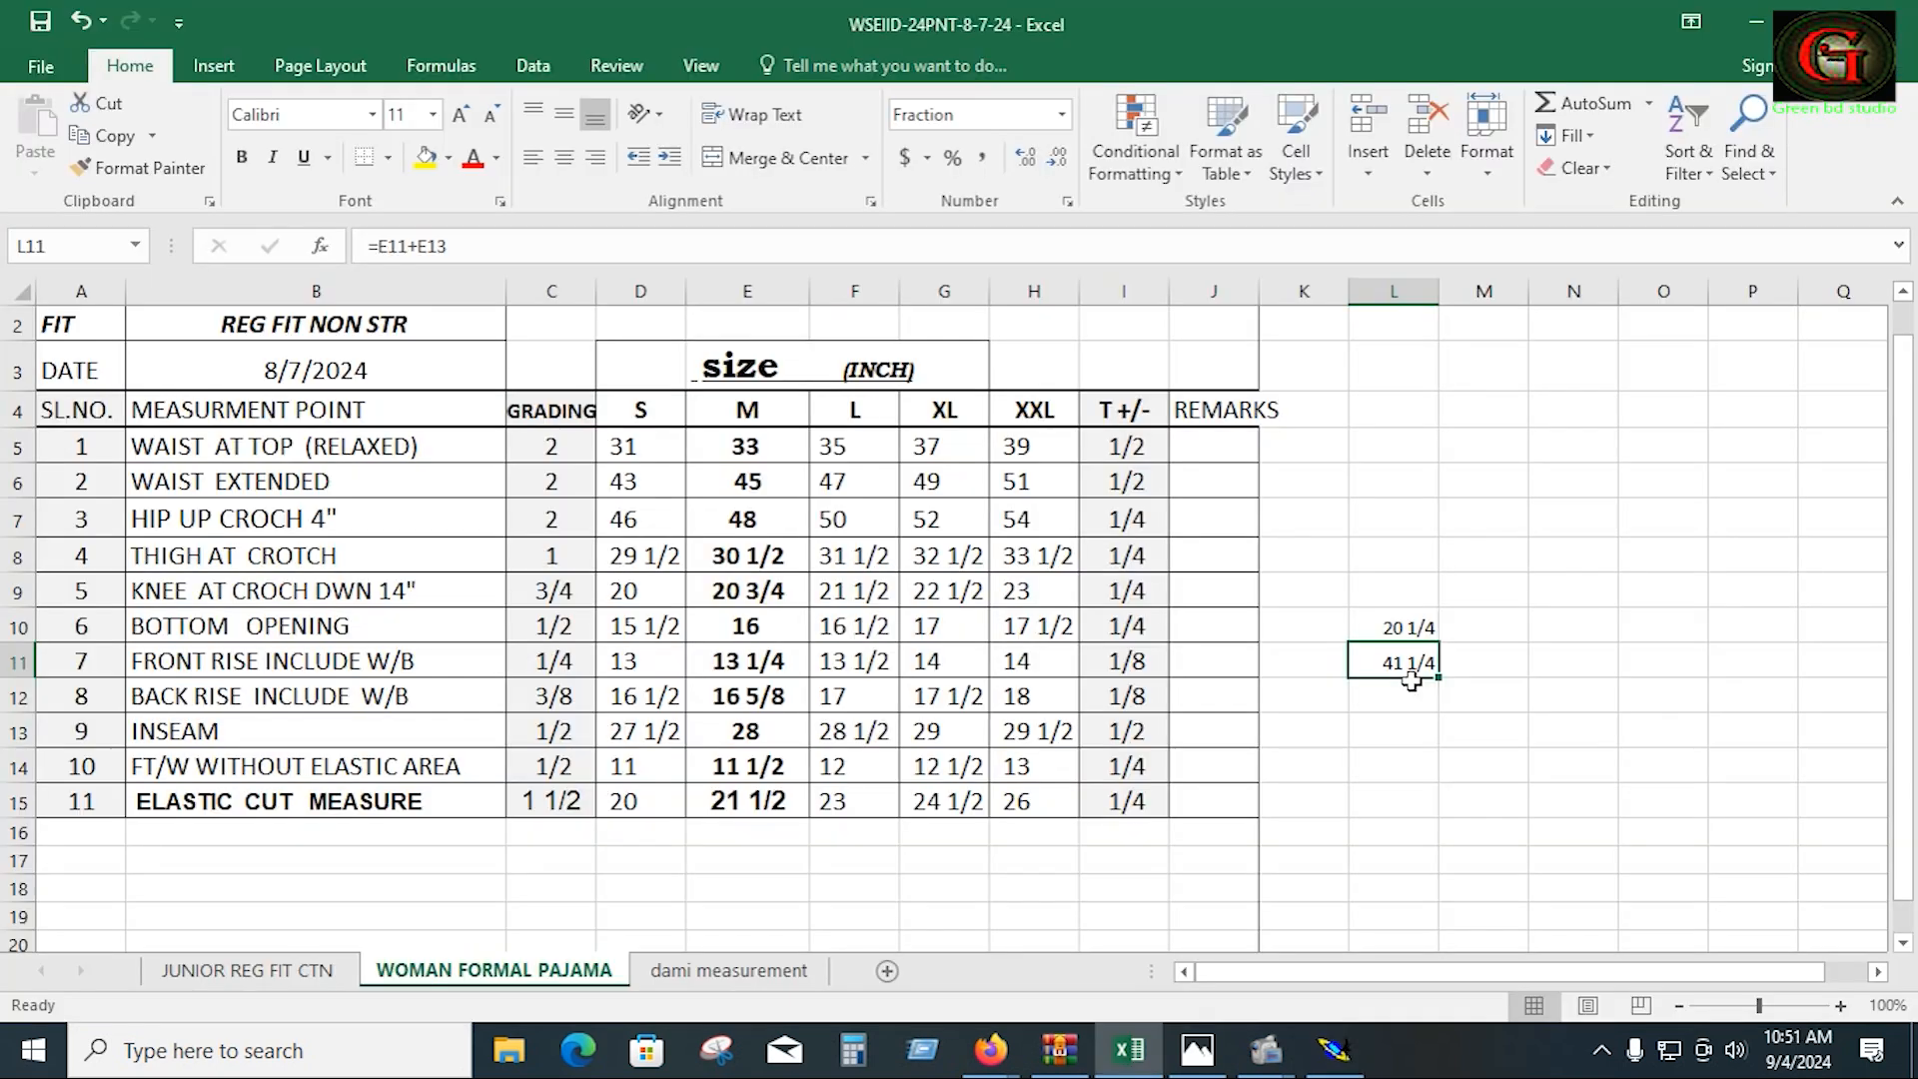
left_click(1413, 629)
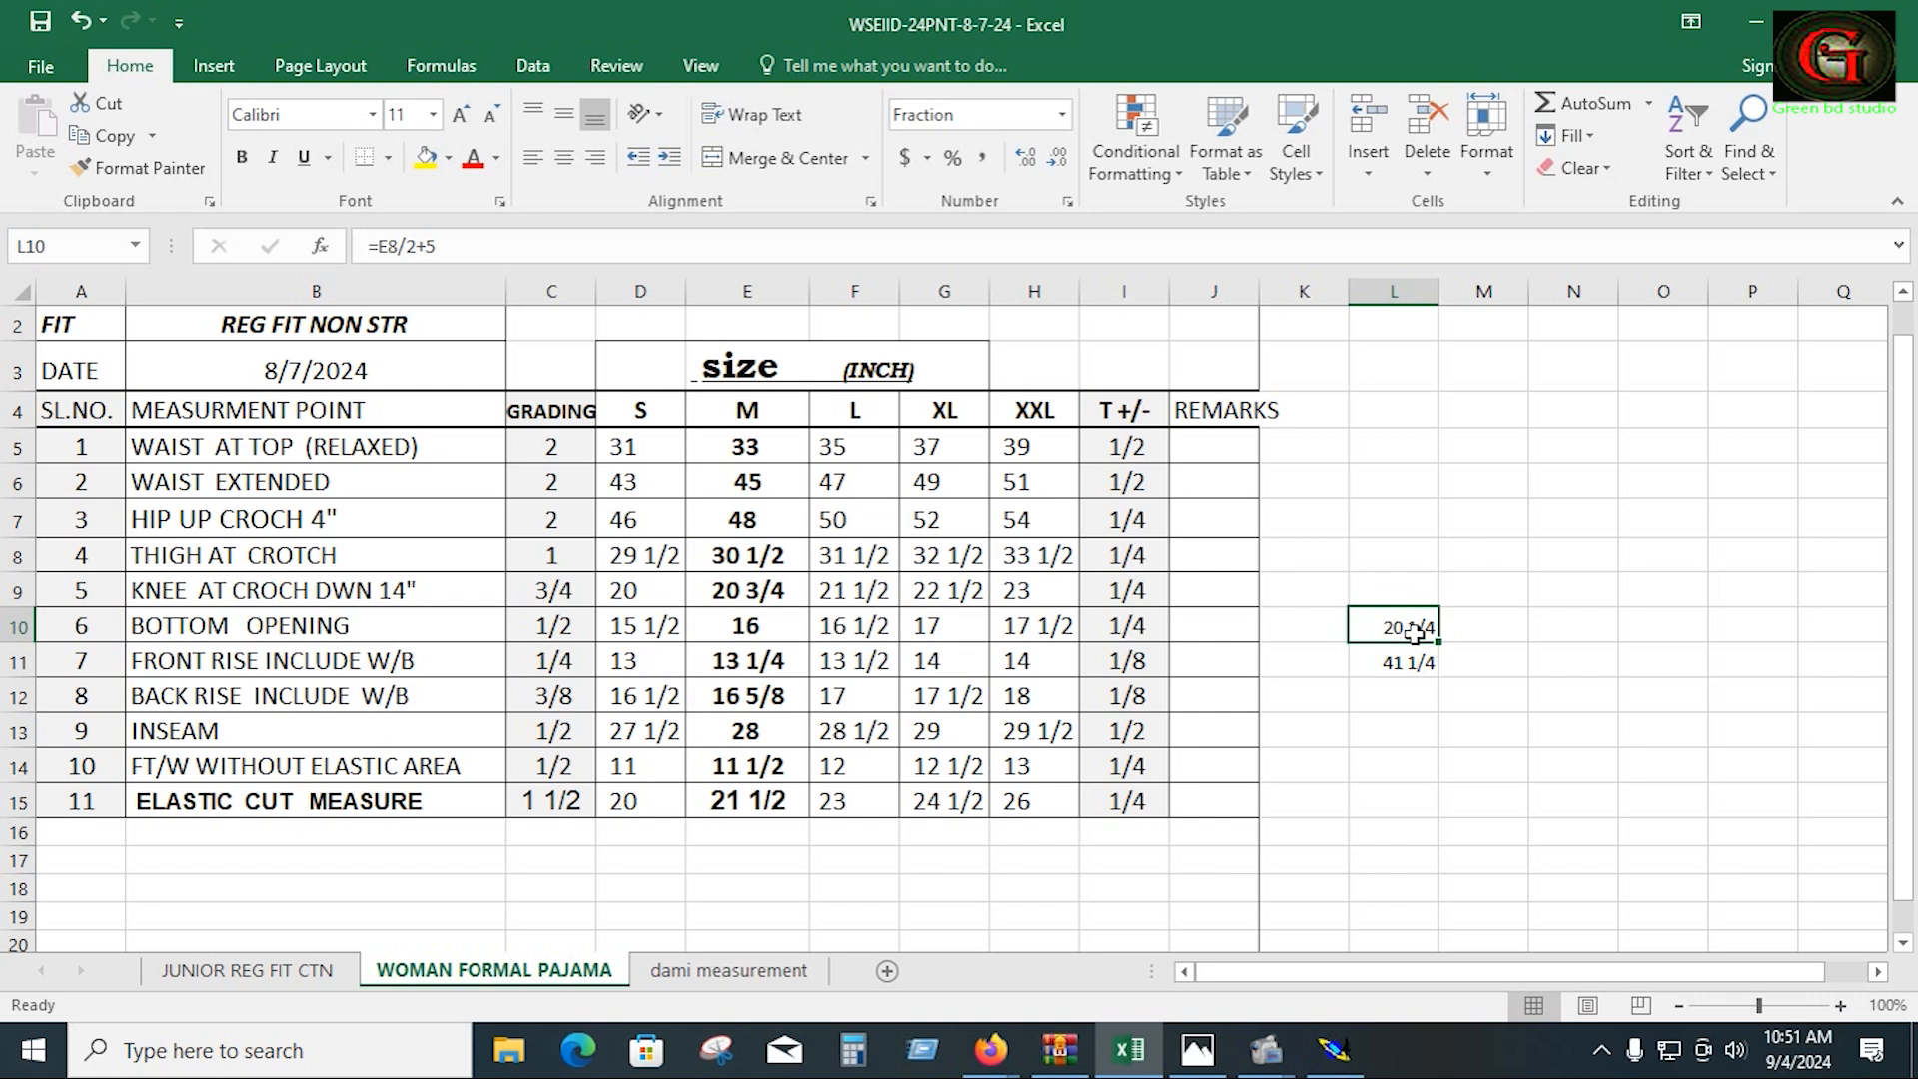
left_click(1334, 1048)
type("1")
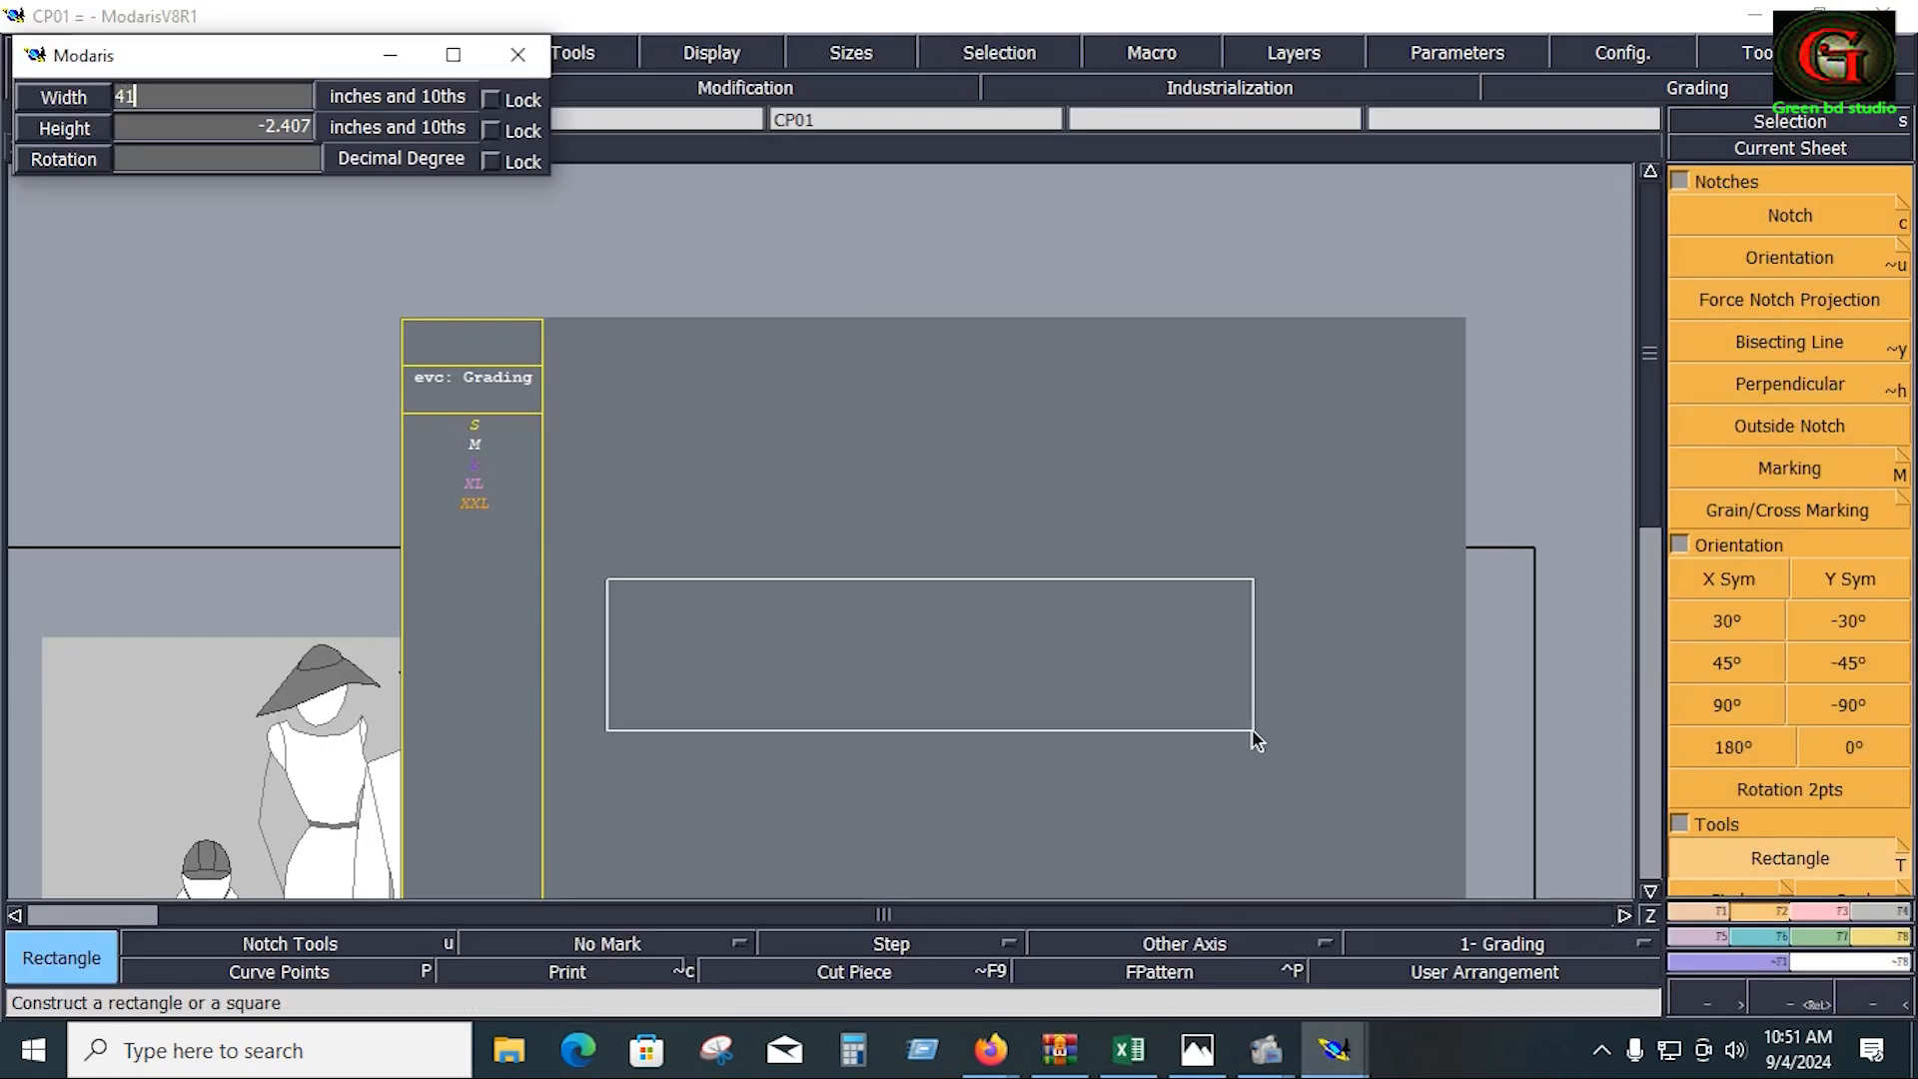
type(".25")
key("Tab")
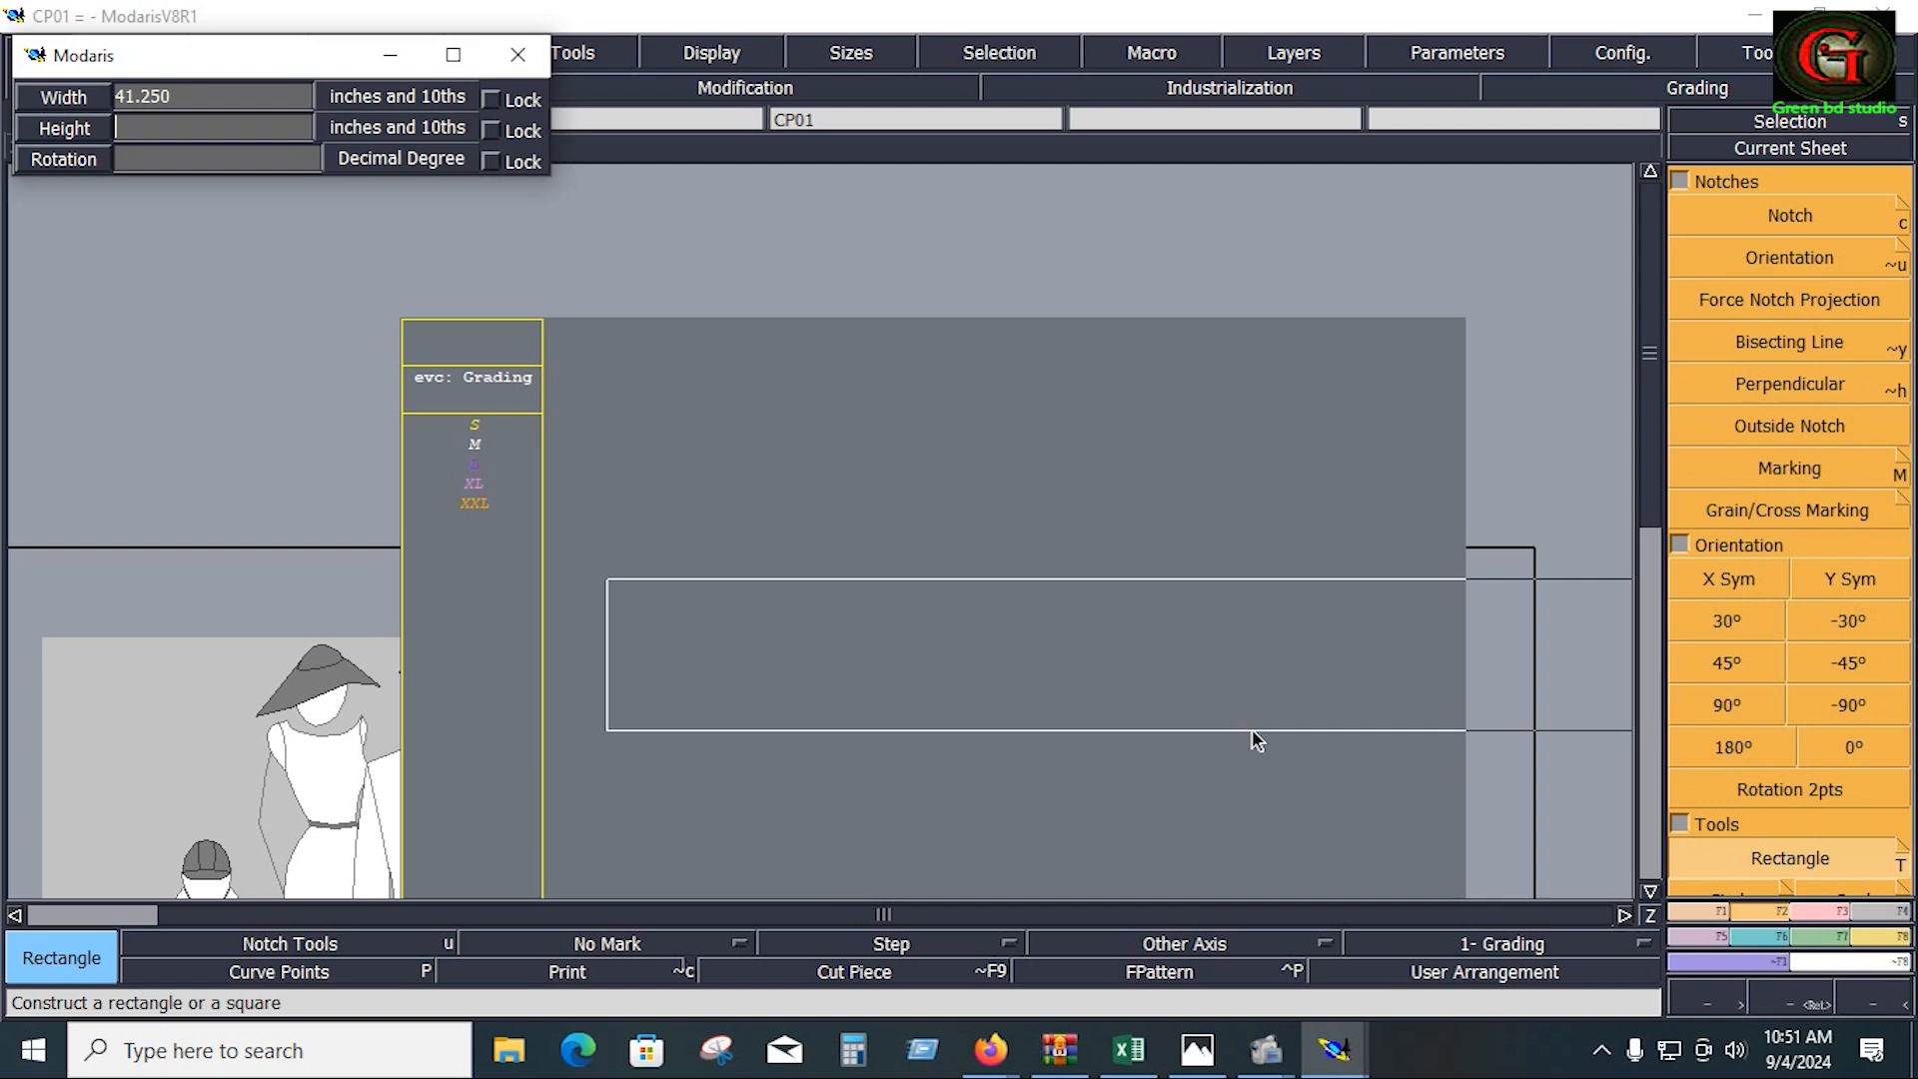
type("20")
type("25")
key("Return")
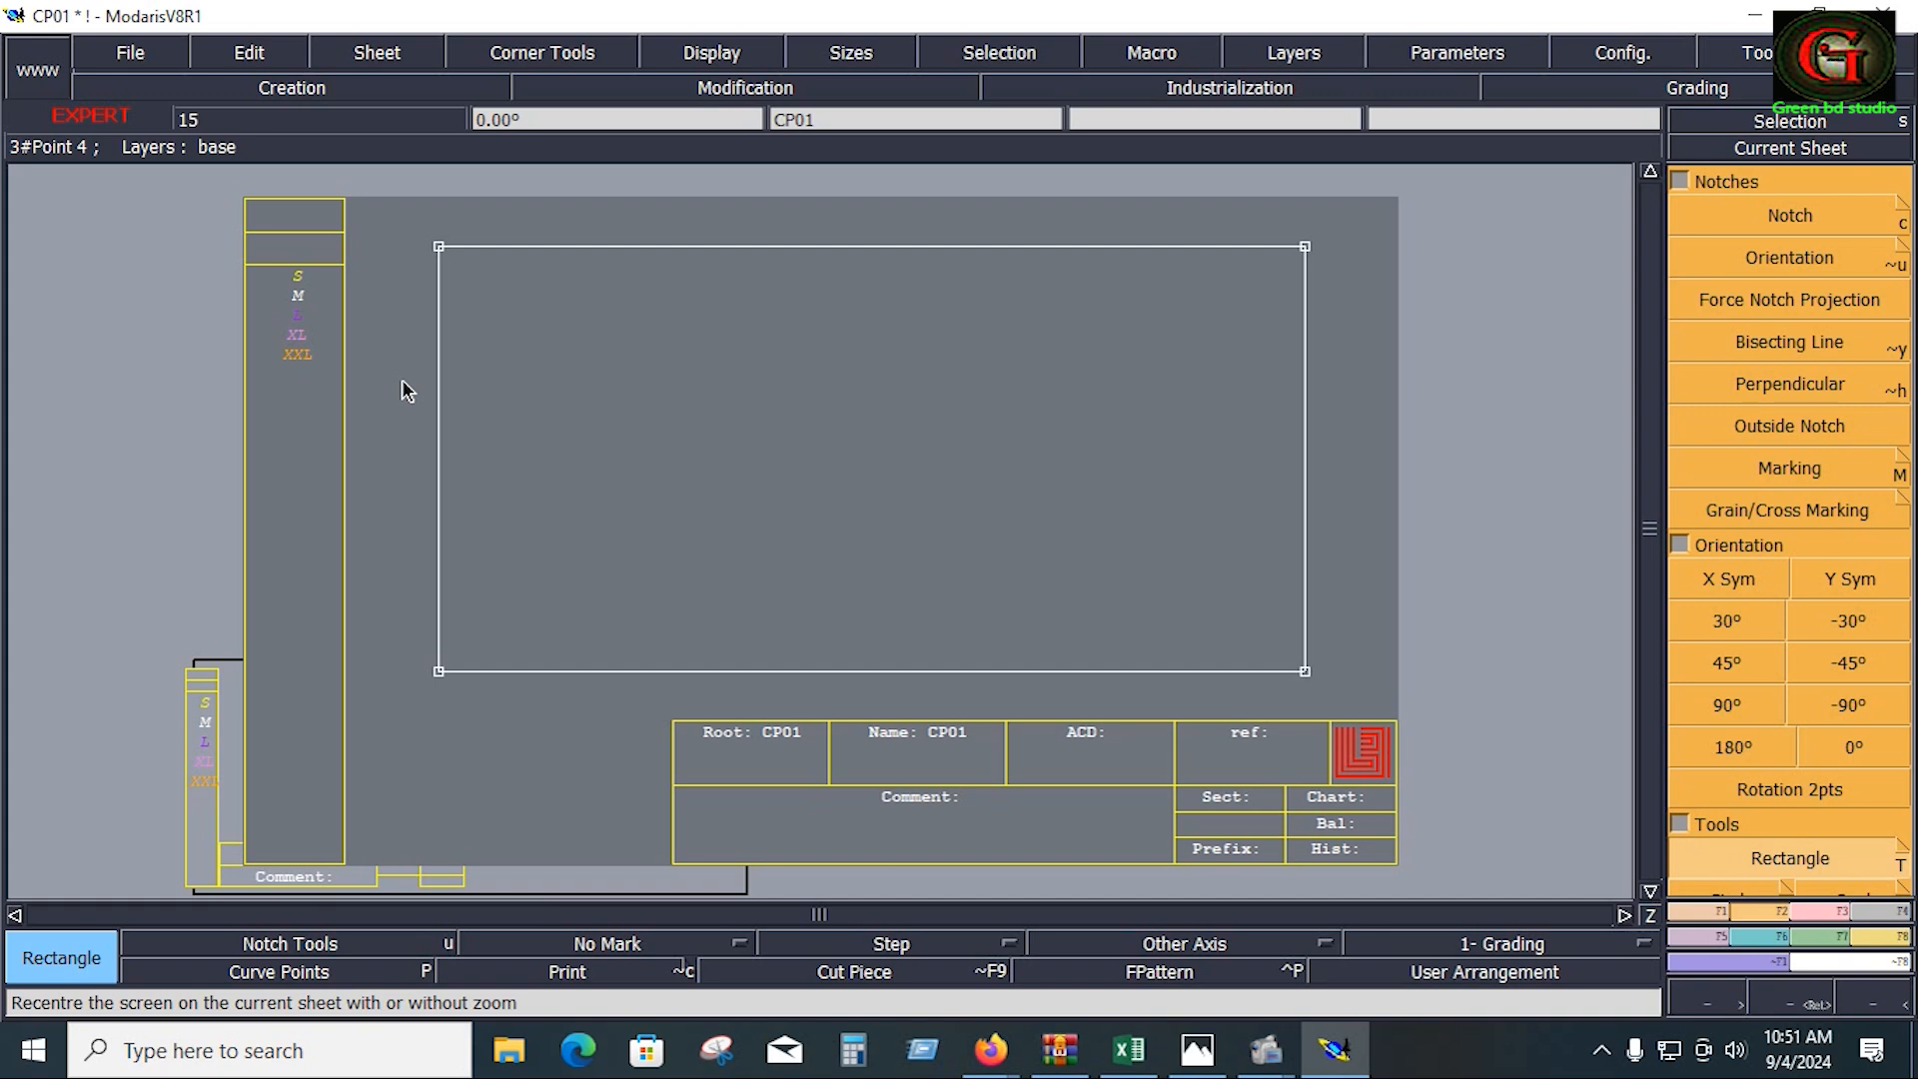
Step: Arrange all the sheets on the desk automatically
key("j")
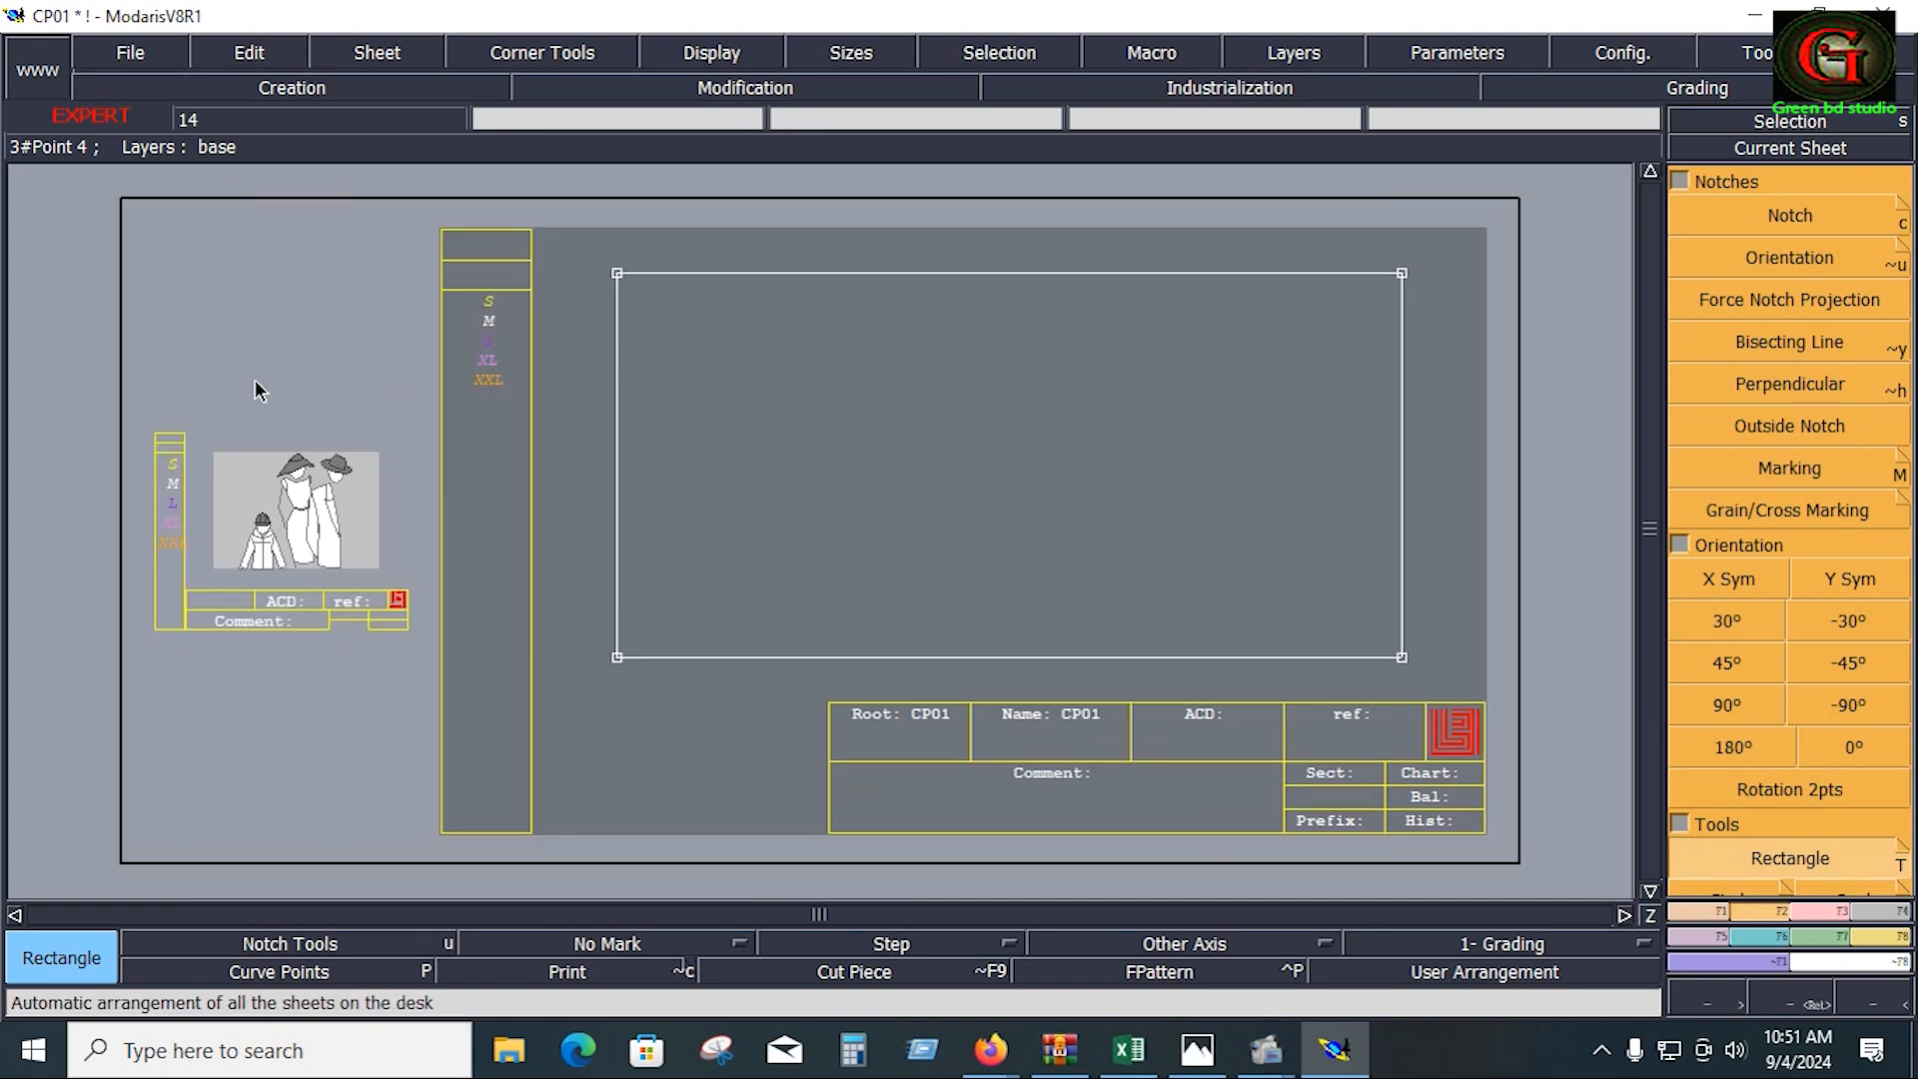
left_click(275, 449)
left_click(972, 470)
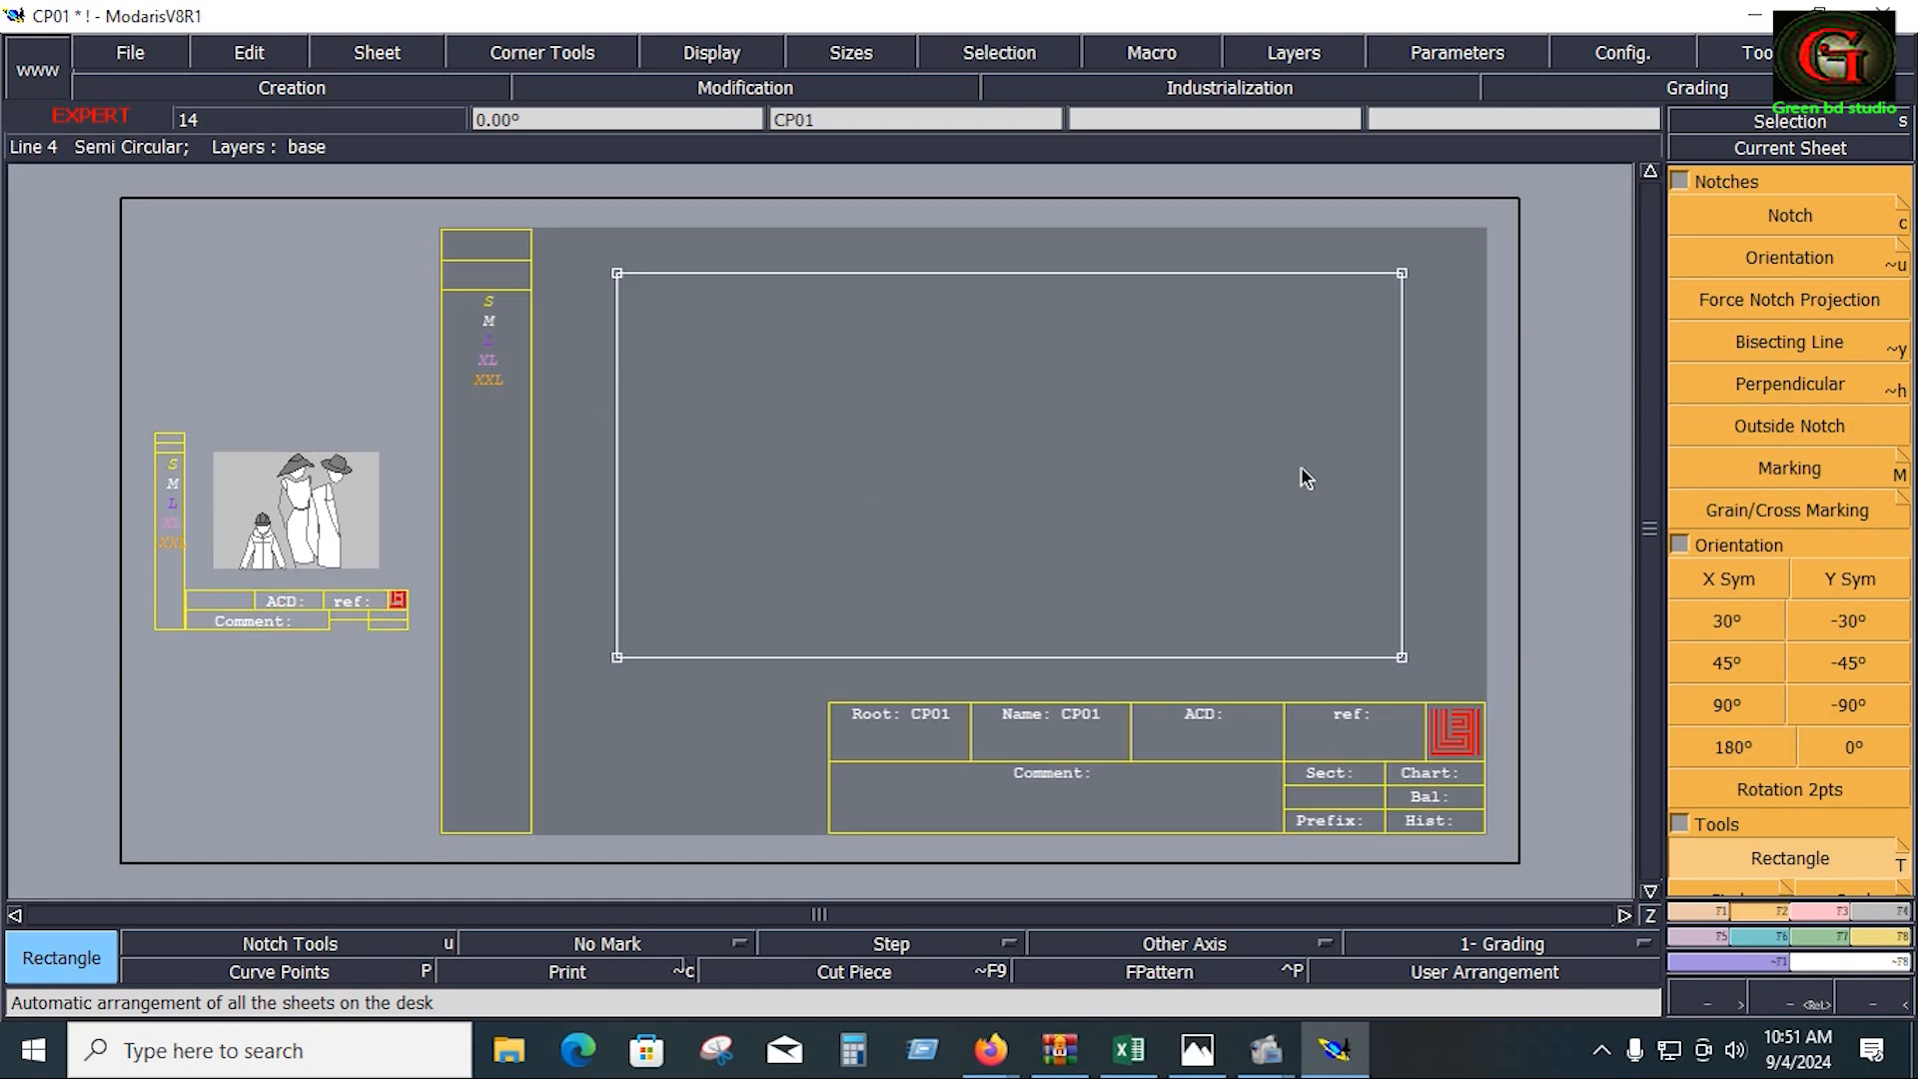
scroll(1191, 385, "up", 1)
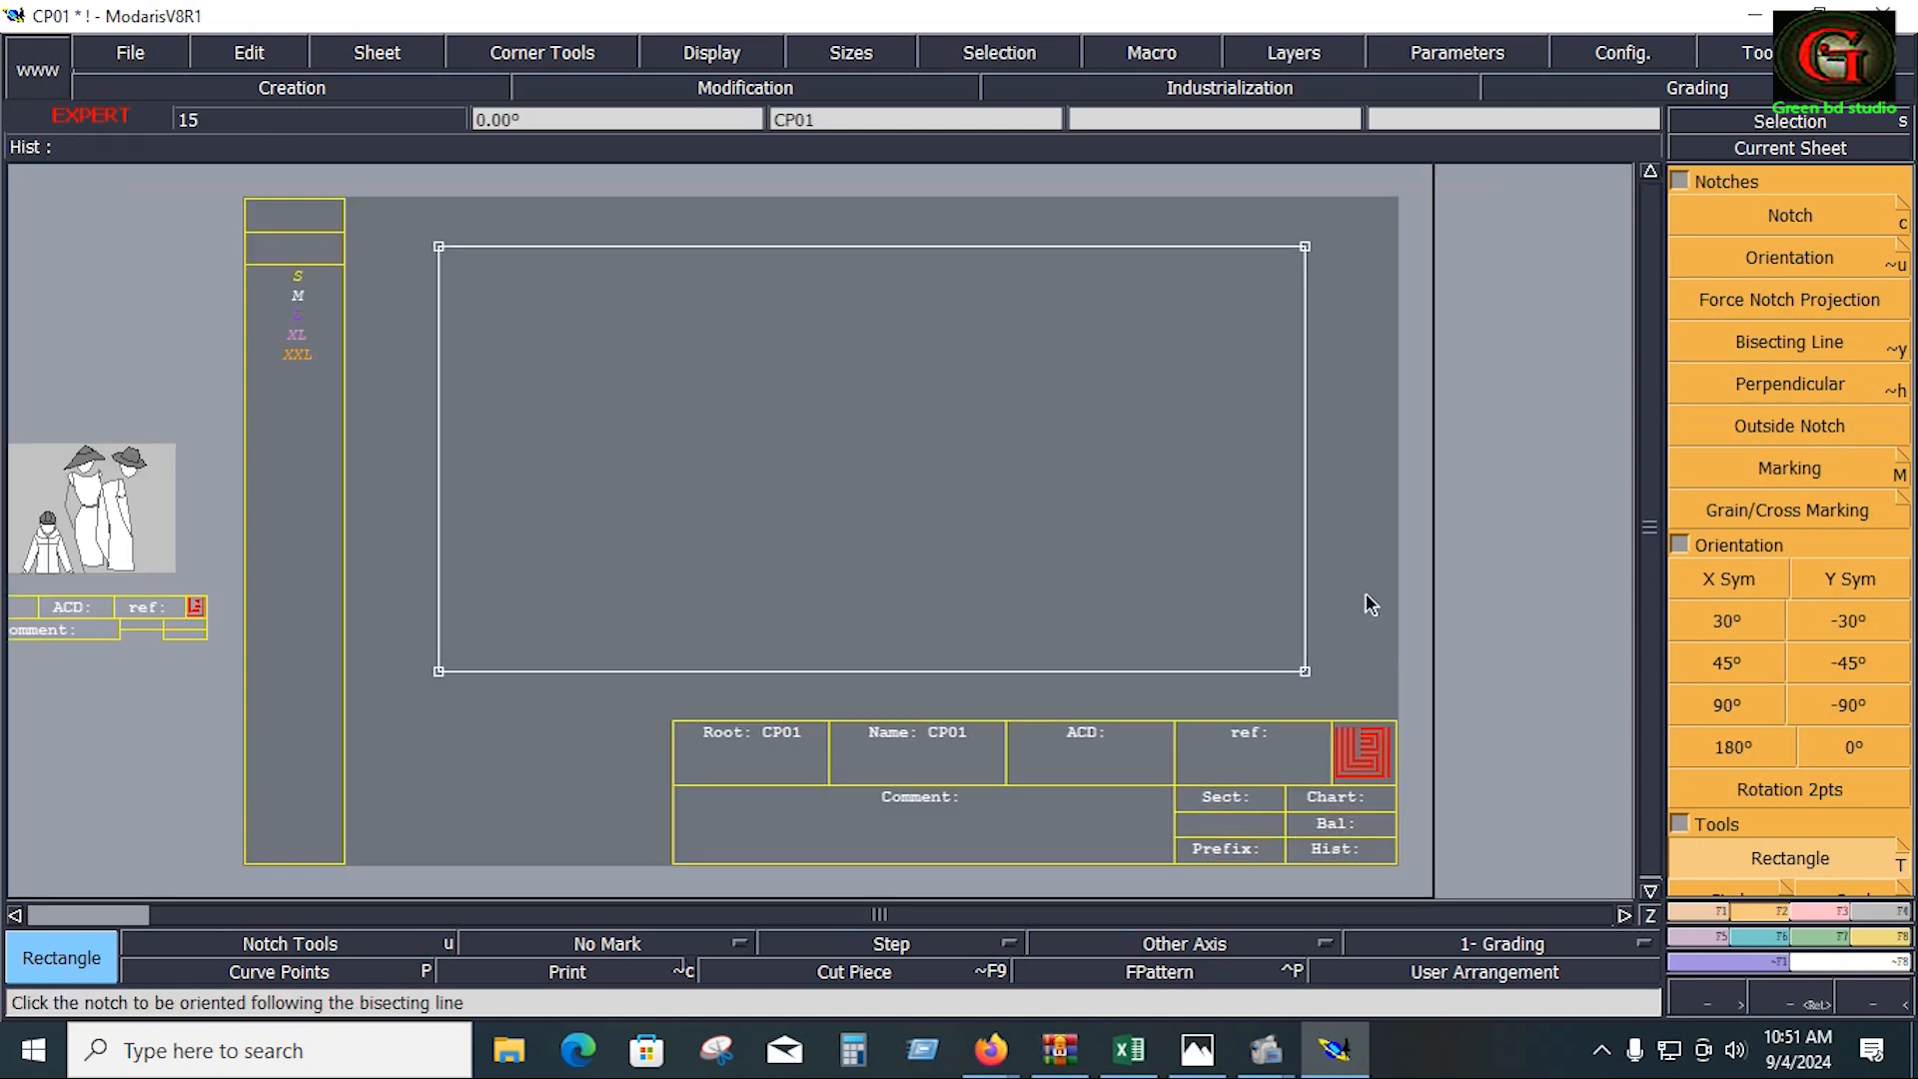
Step: Create a parallel line 10.125 inches above the rectangle's bottom edge as its lengthwise centre line
left_click(1702, 911)
left_click(1816, 707)
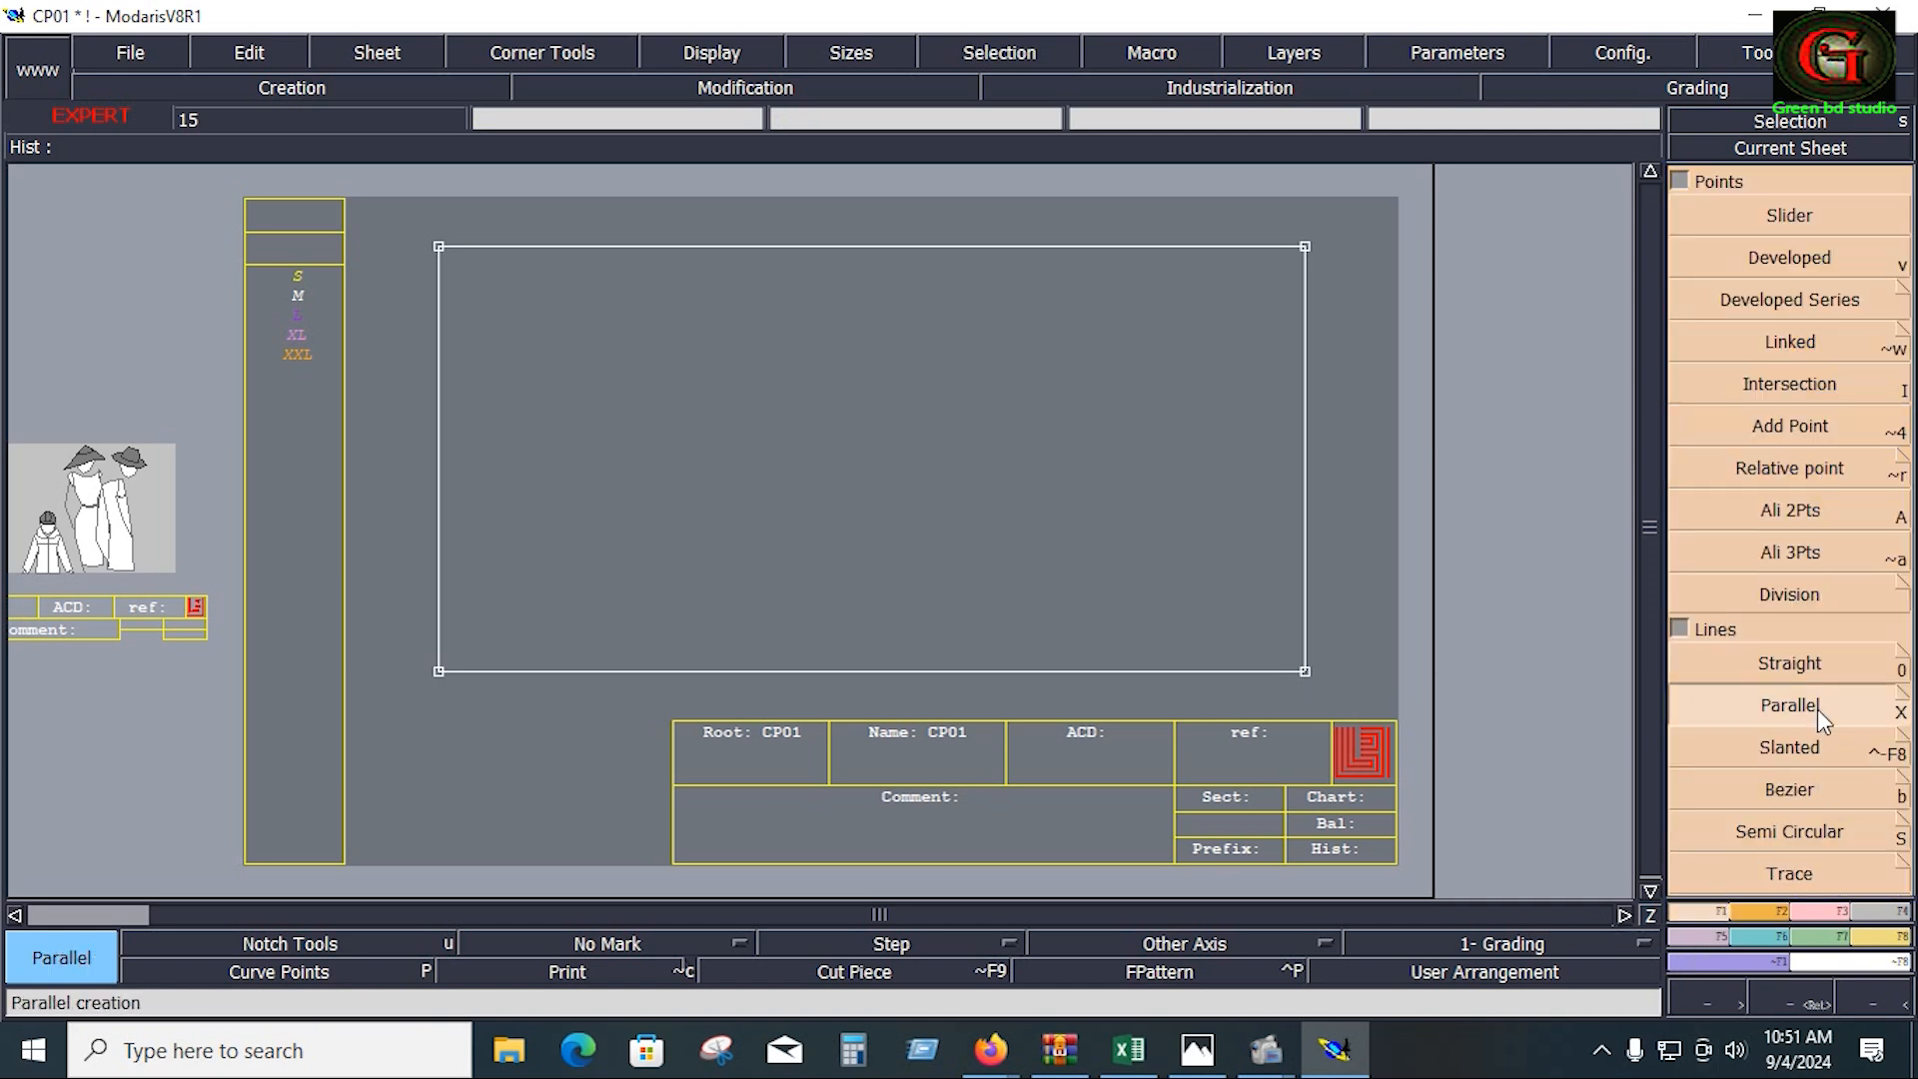
left_click(993, 685)
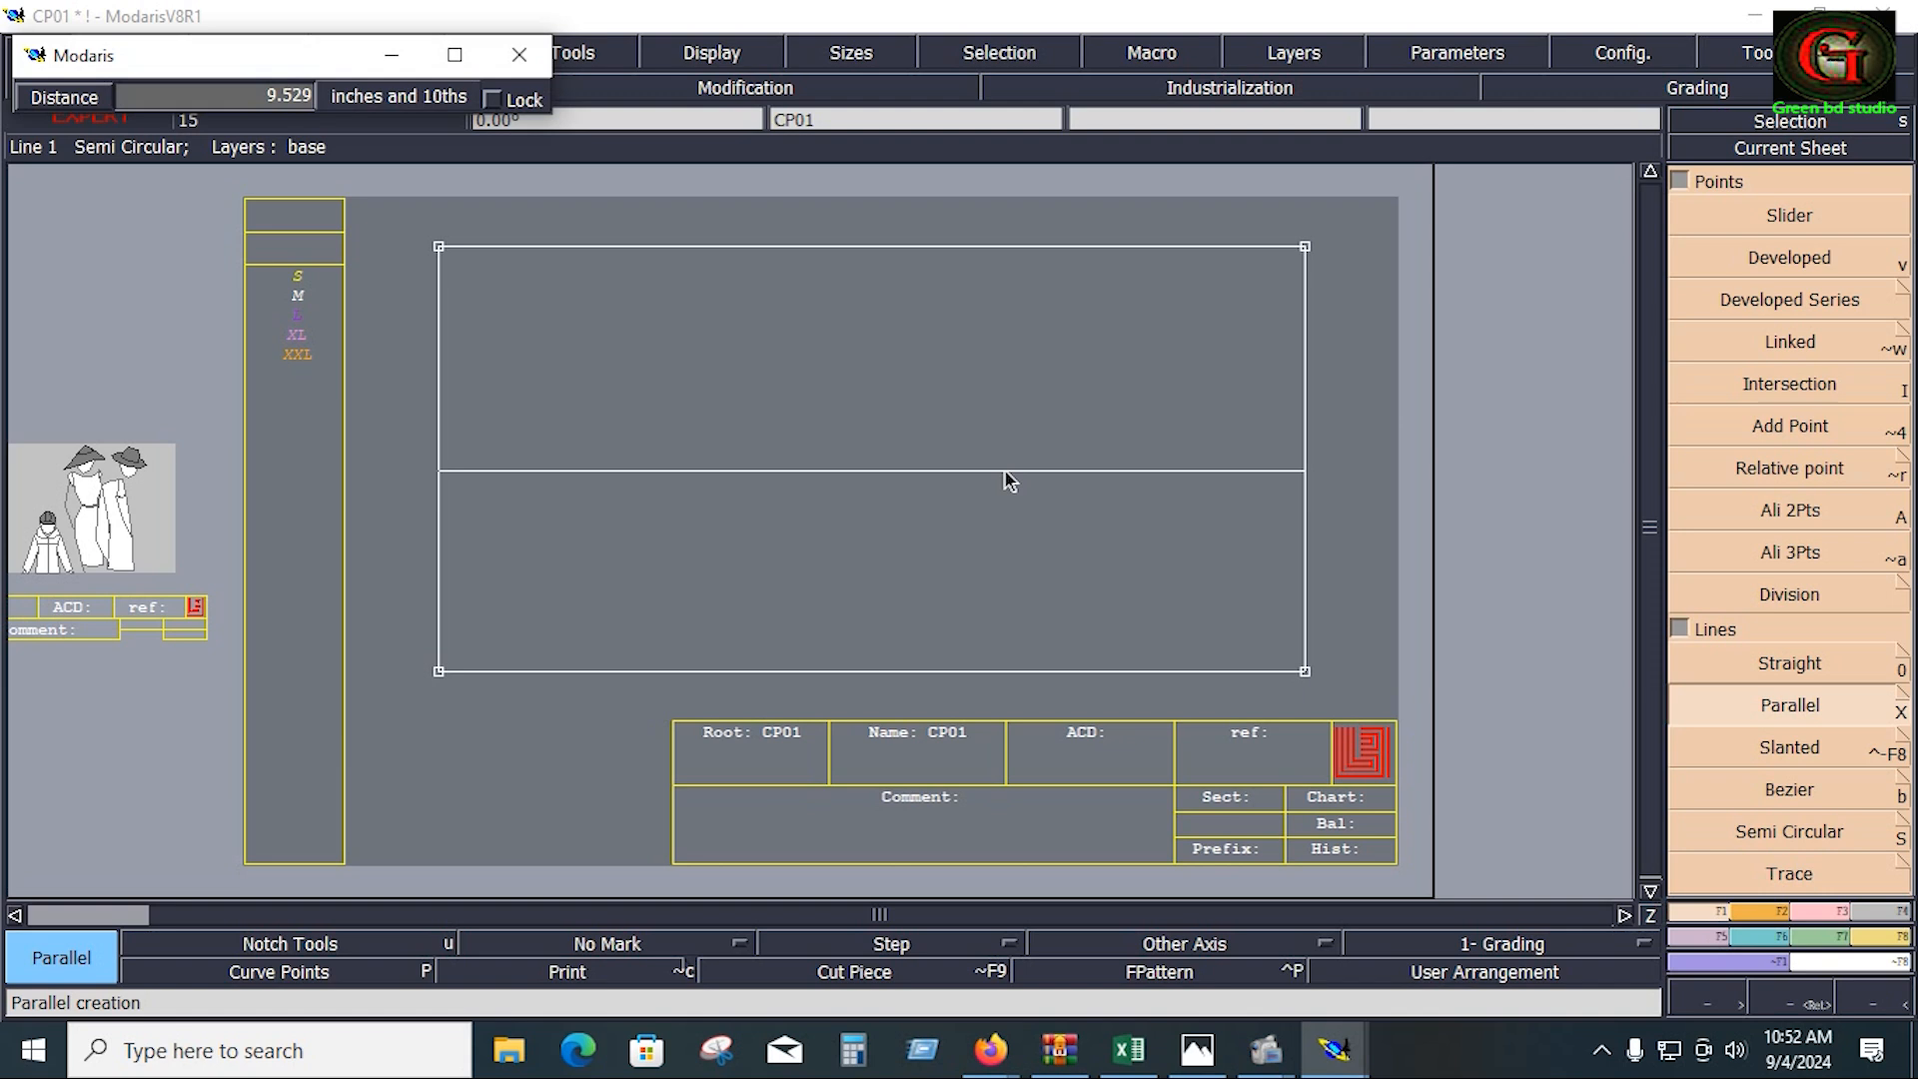
key("Down")
type("10.125")
key("Return")
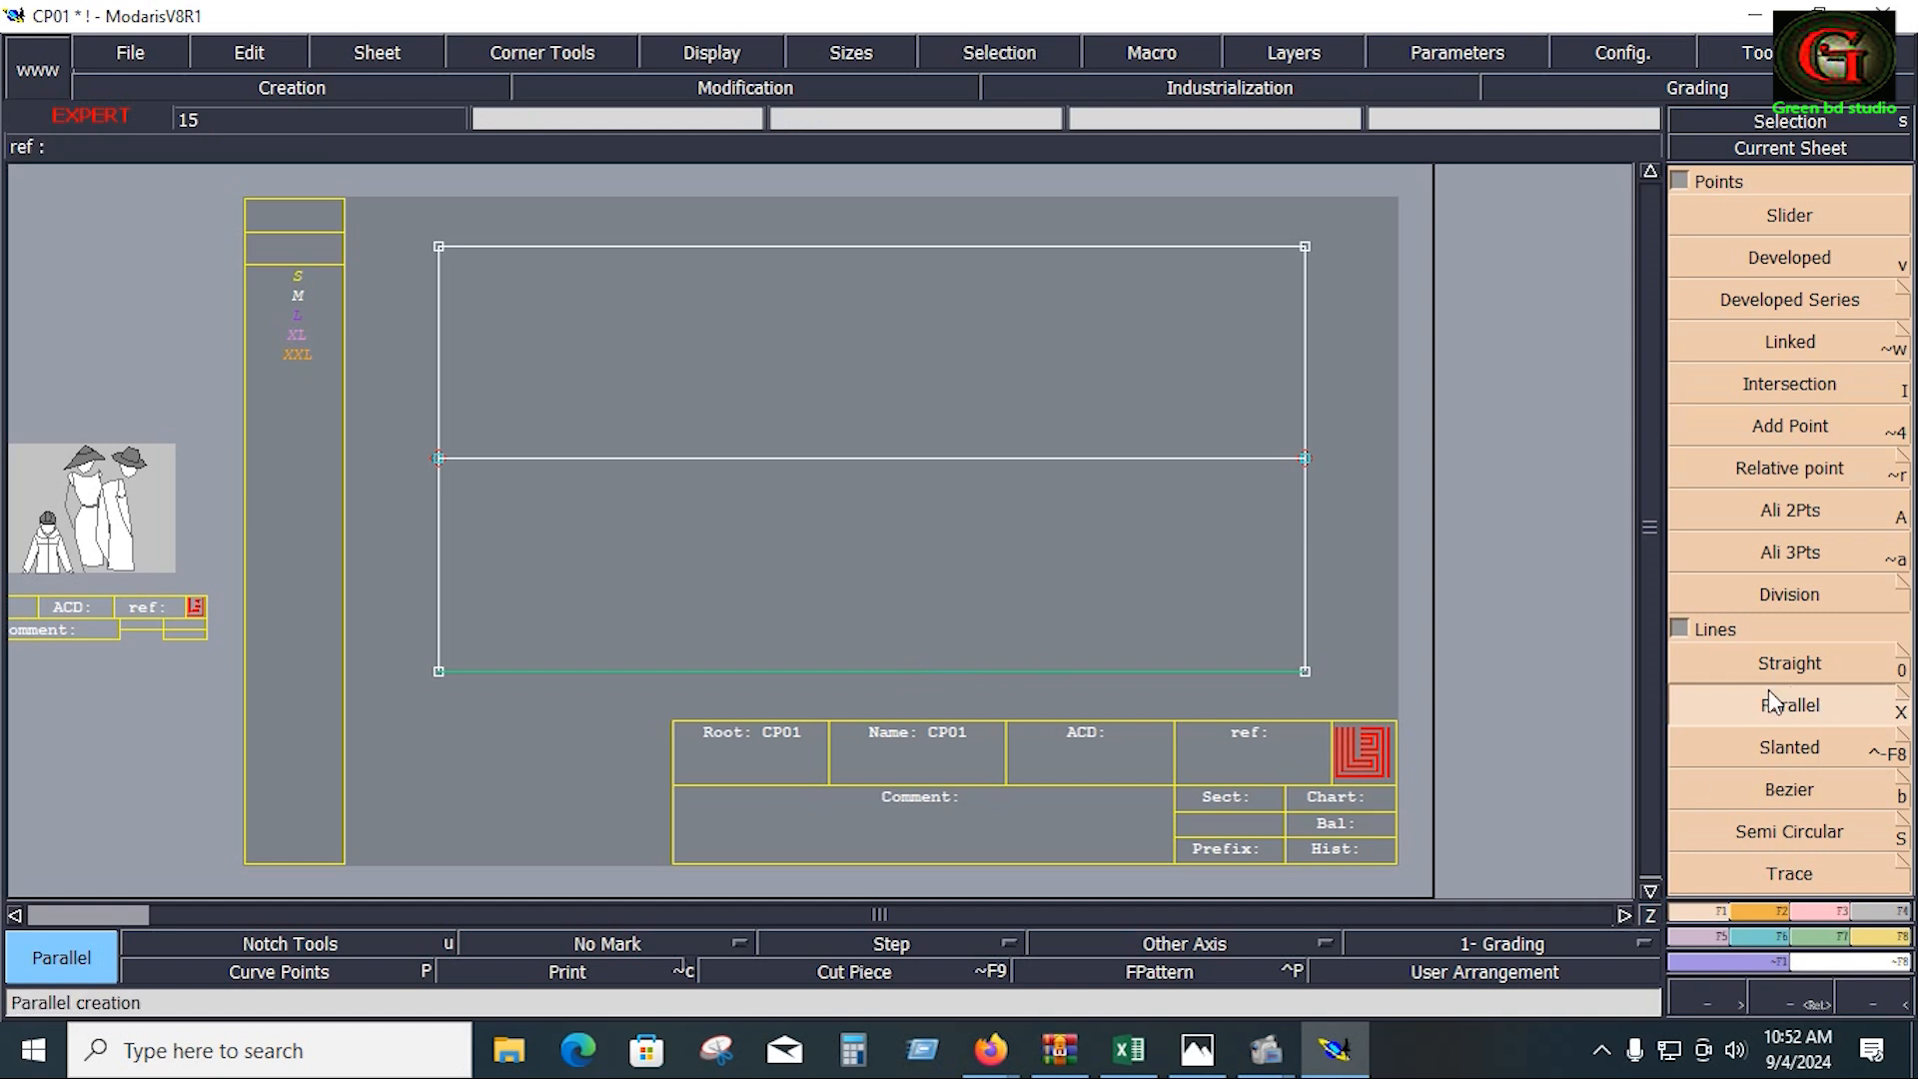
Step: Add a parallel line below the horizontal centre line at a distance of -1.5 inches
left_click(987, 456)
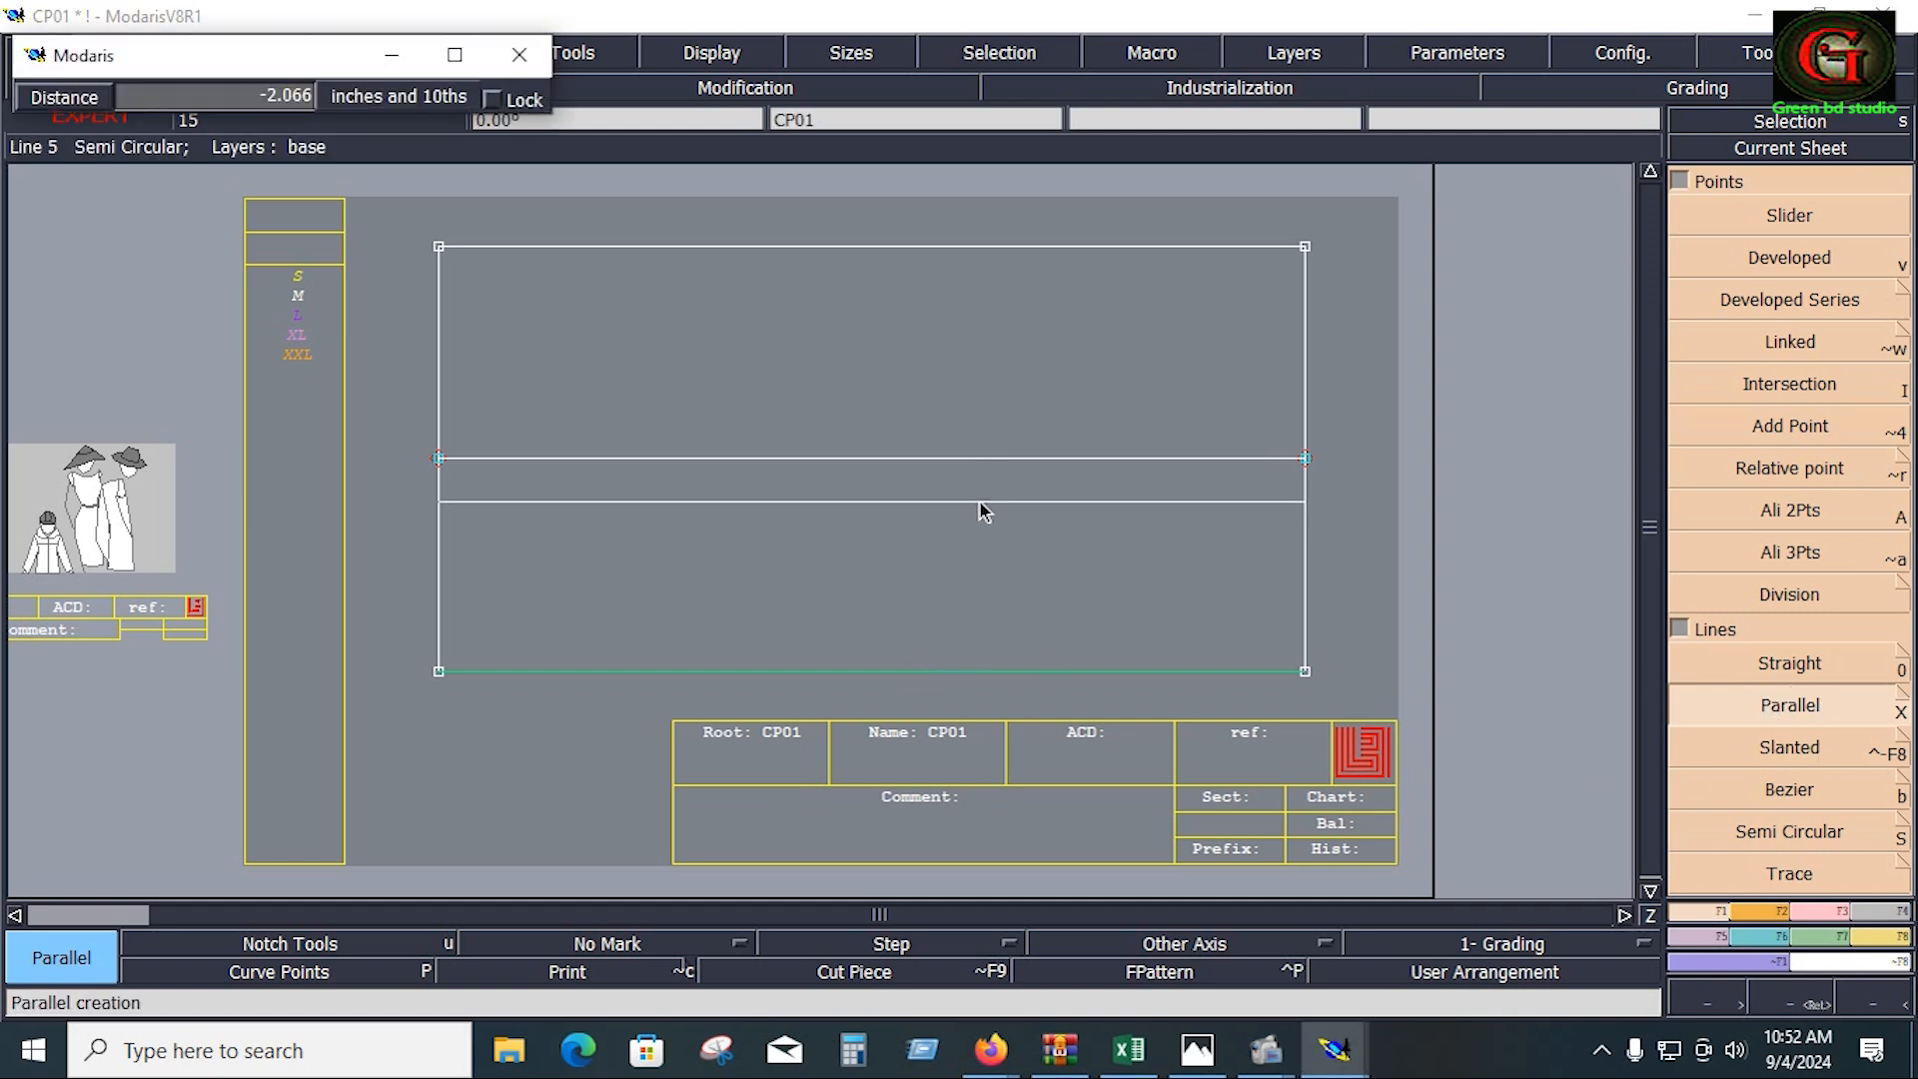
key("BackSpace")
type("-1.5")
key("Return")
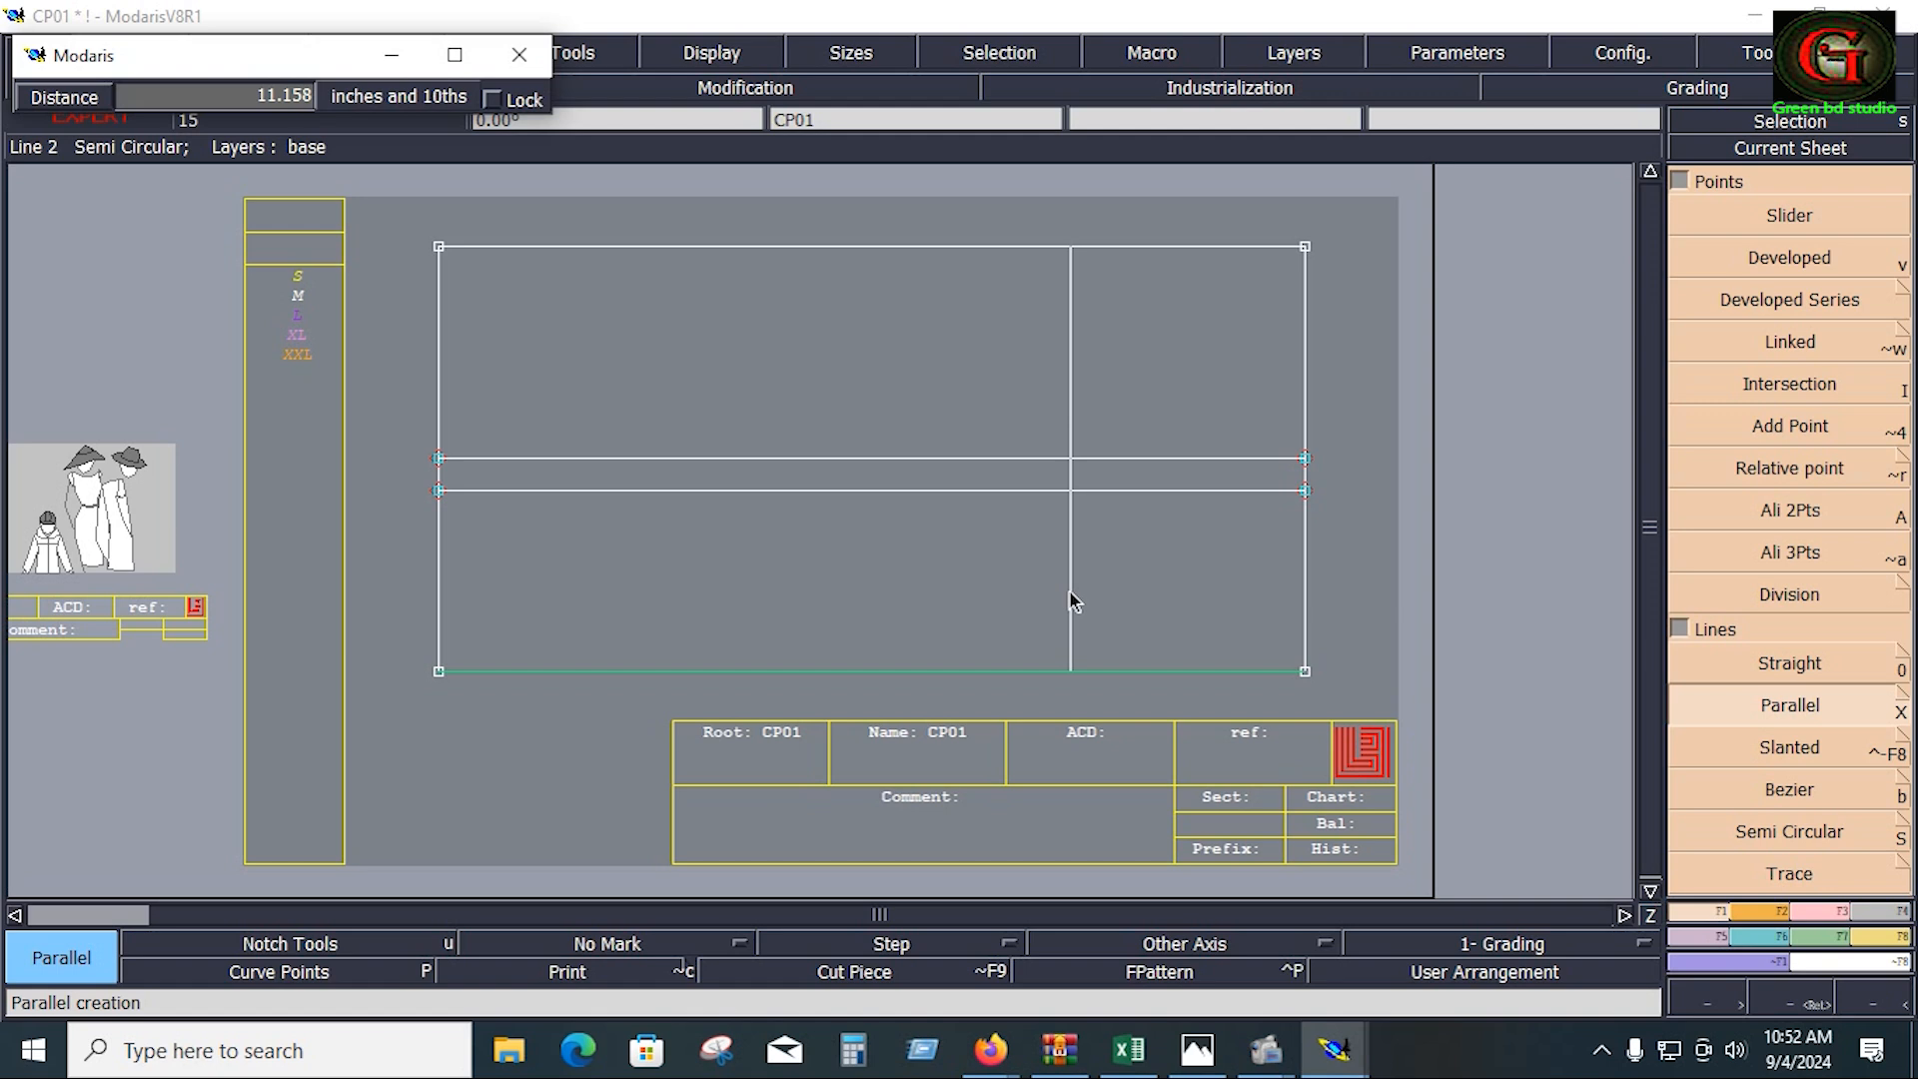
Step: Create a vertical parallel 13.25 inches inside the rectangle's right edge, matching the size M front rise
key("Tab")
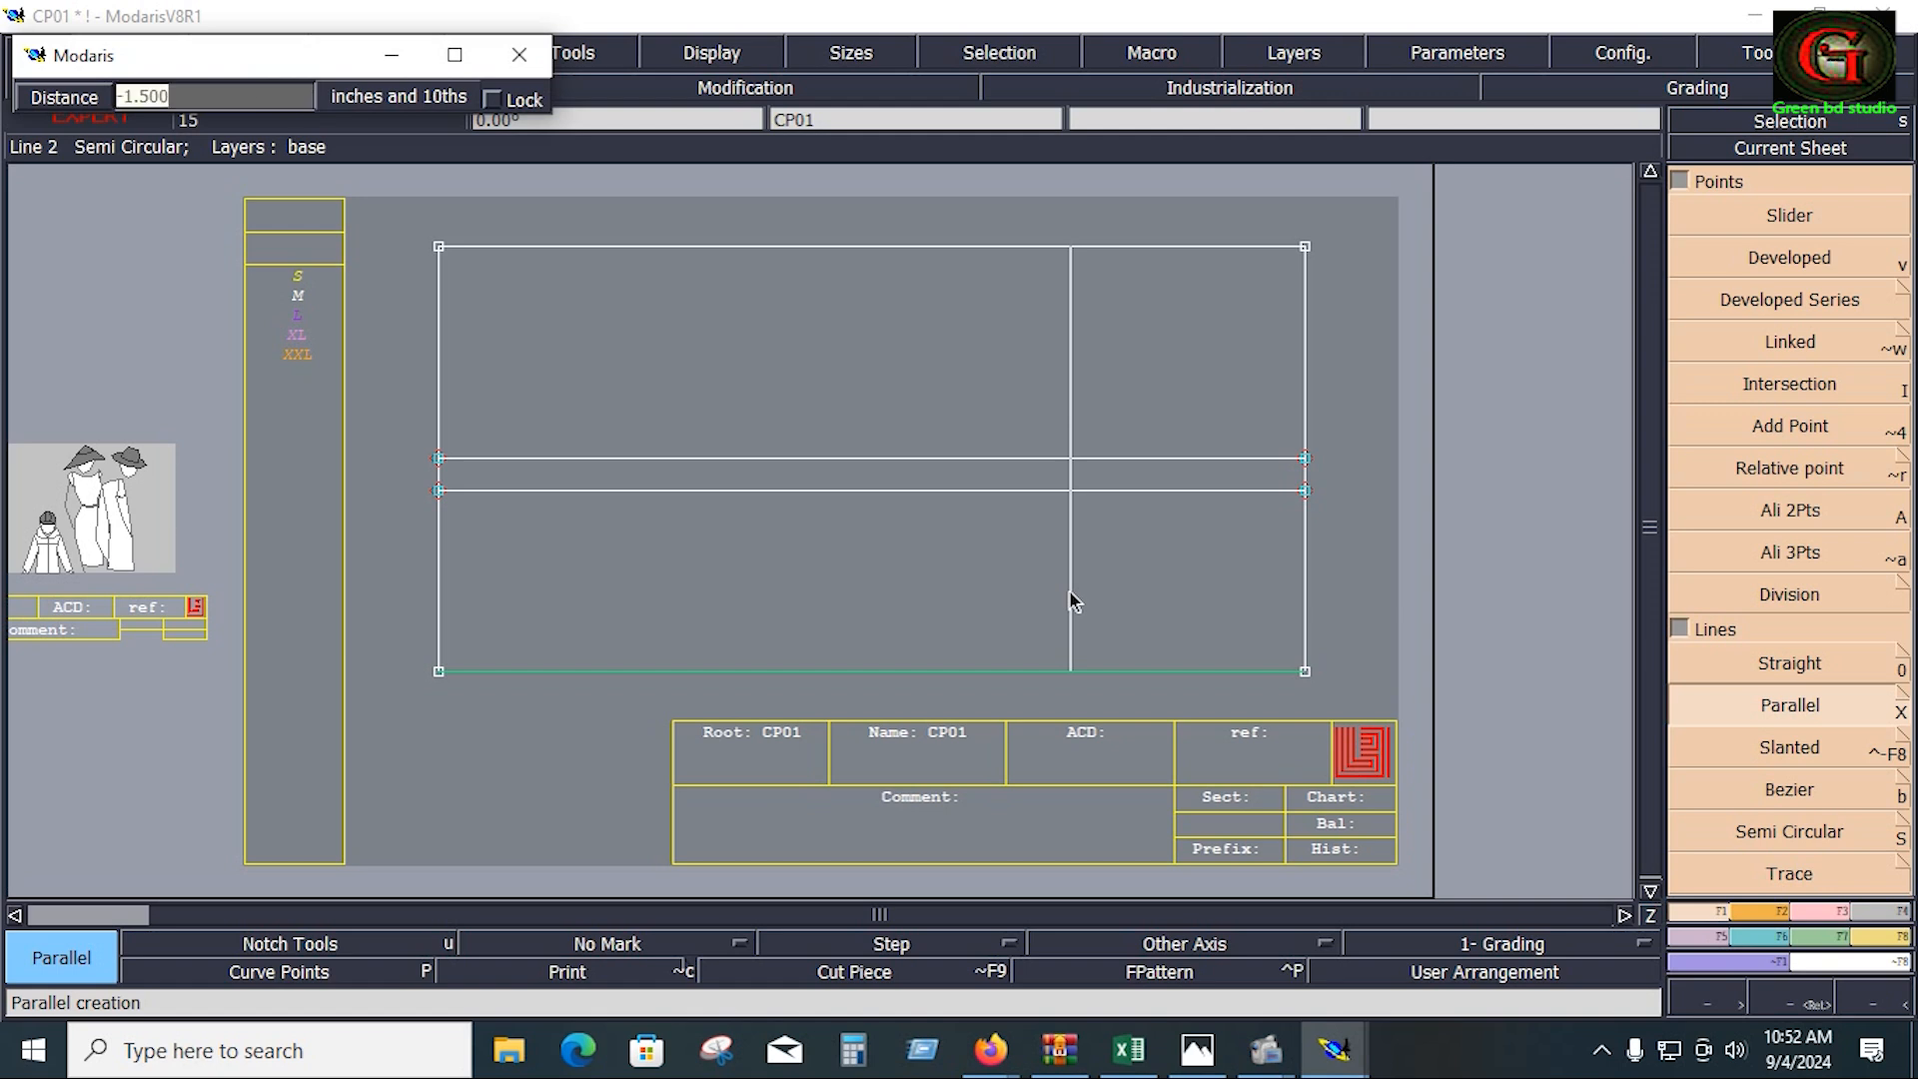
type("13.5")
key("Return")
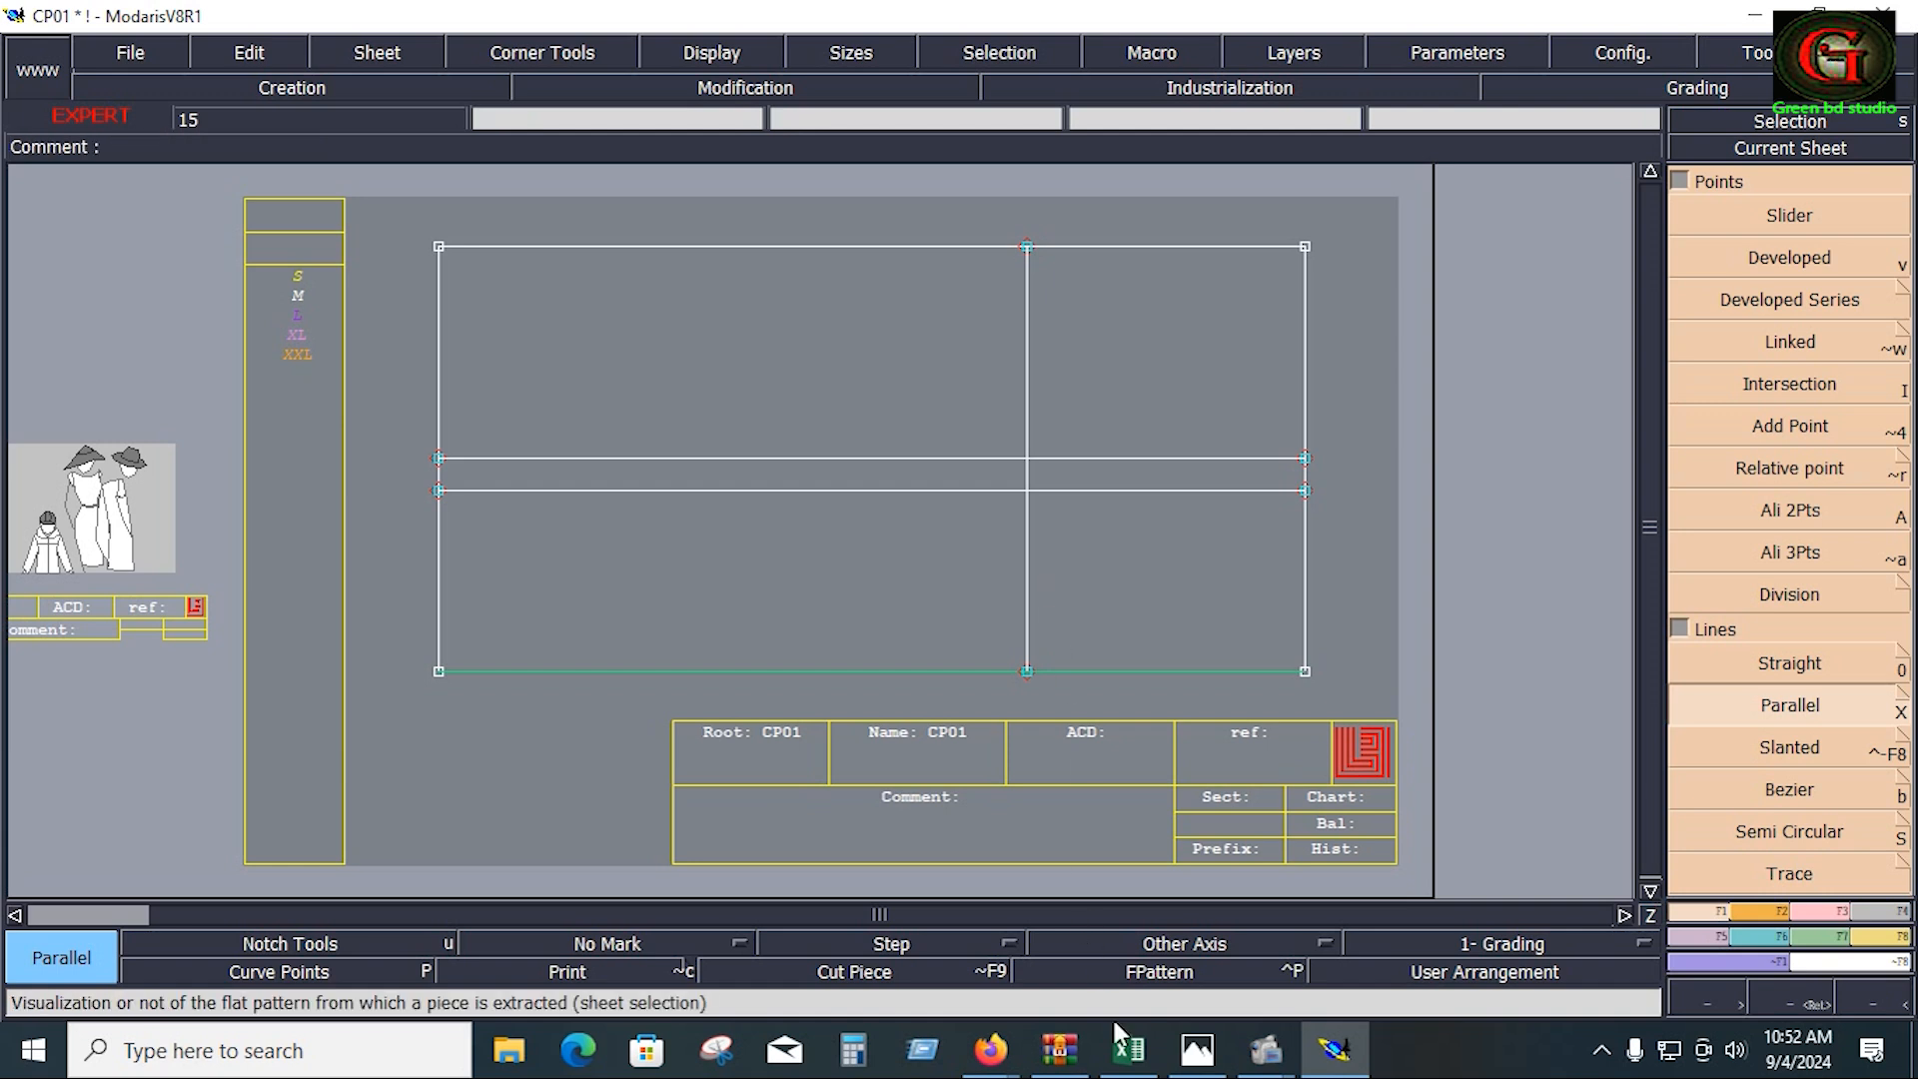
Step: Check the knee position below the crotch in the Excel size chart and return to the Modaris drawing
left_click(1129, 1049)
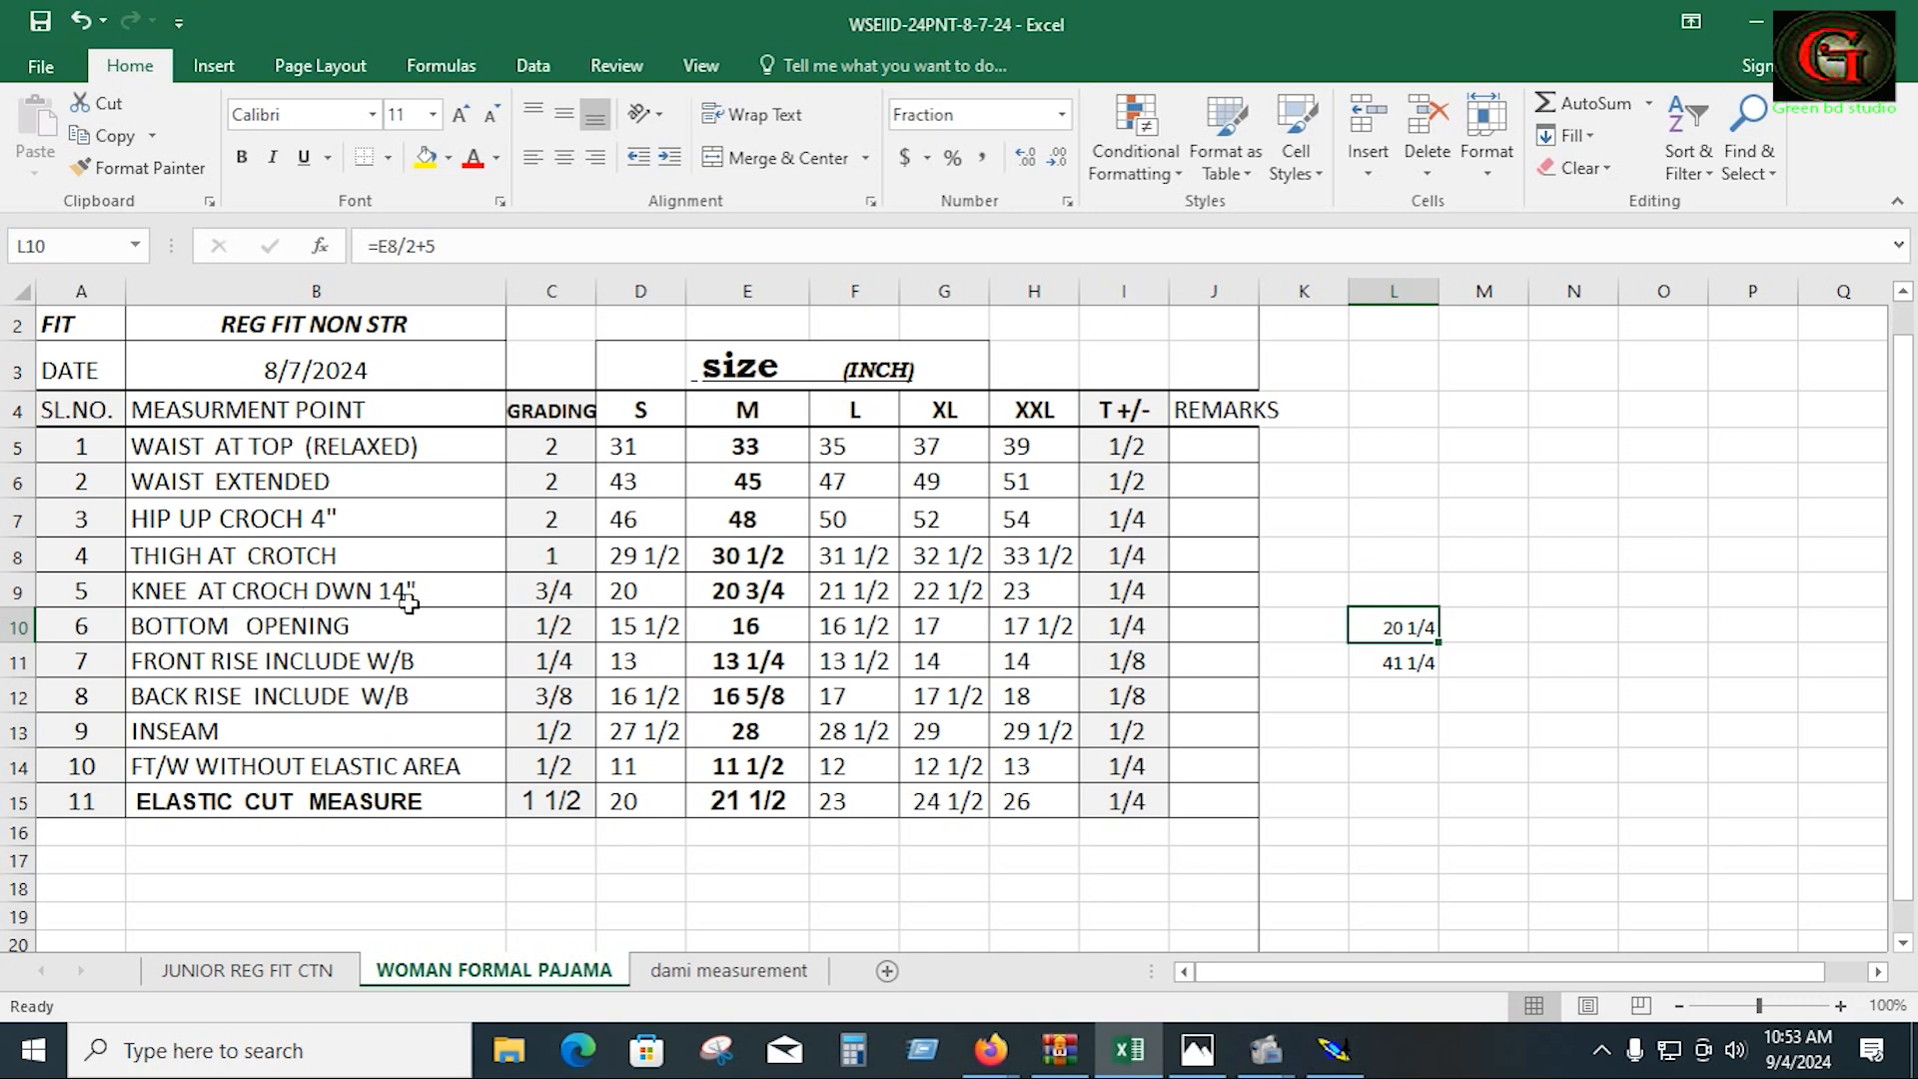
left_click(1335, 1050)
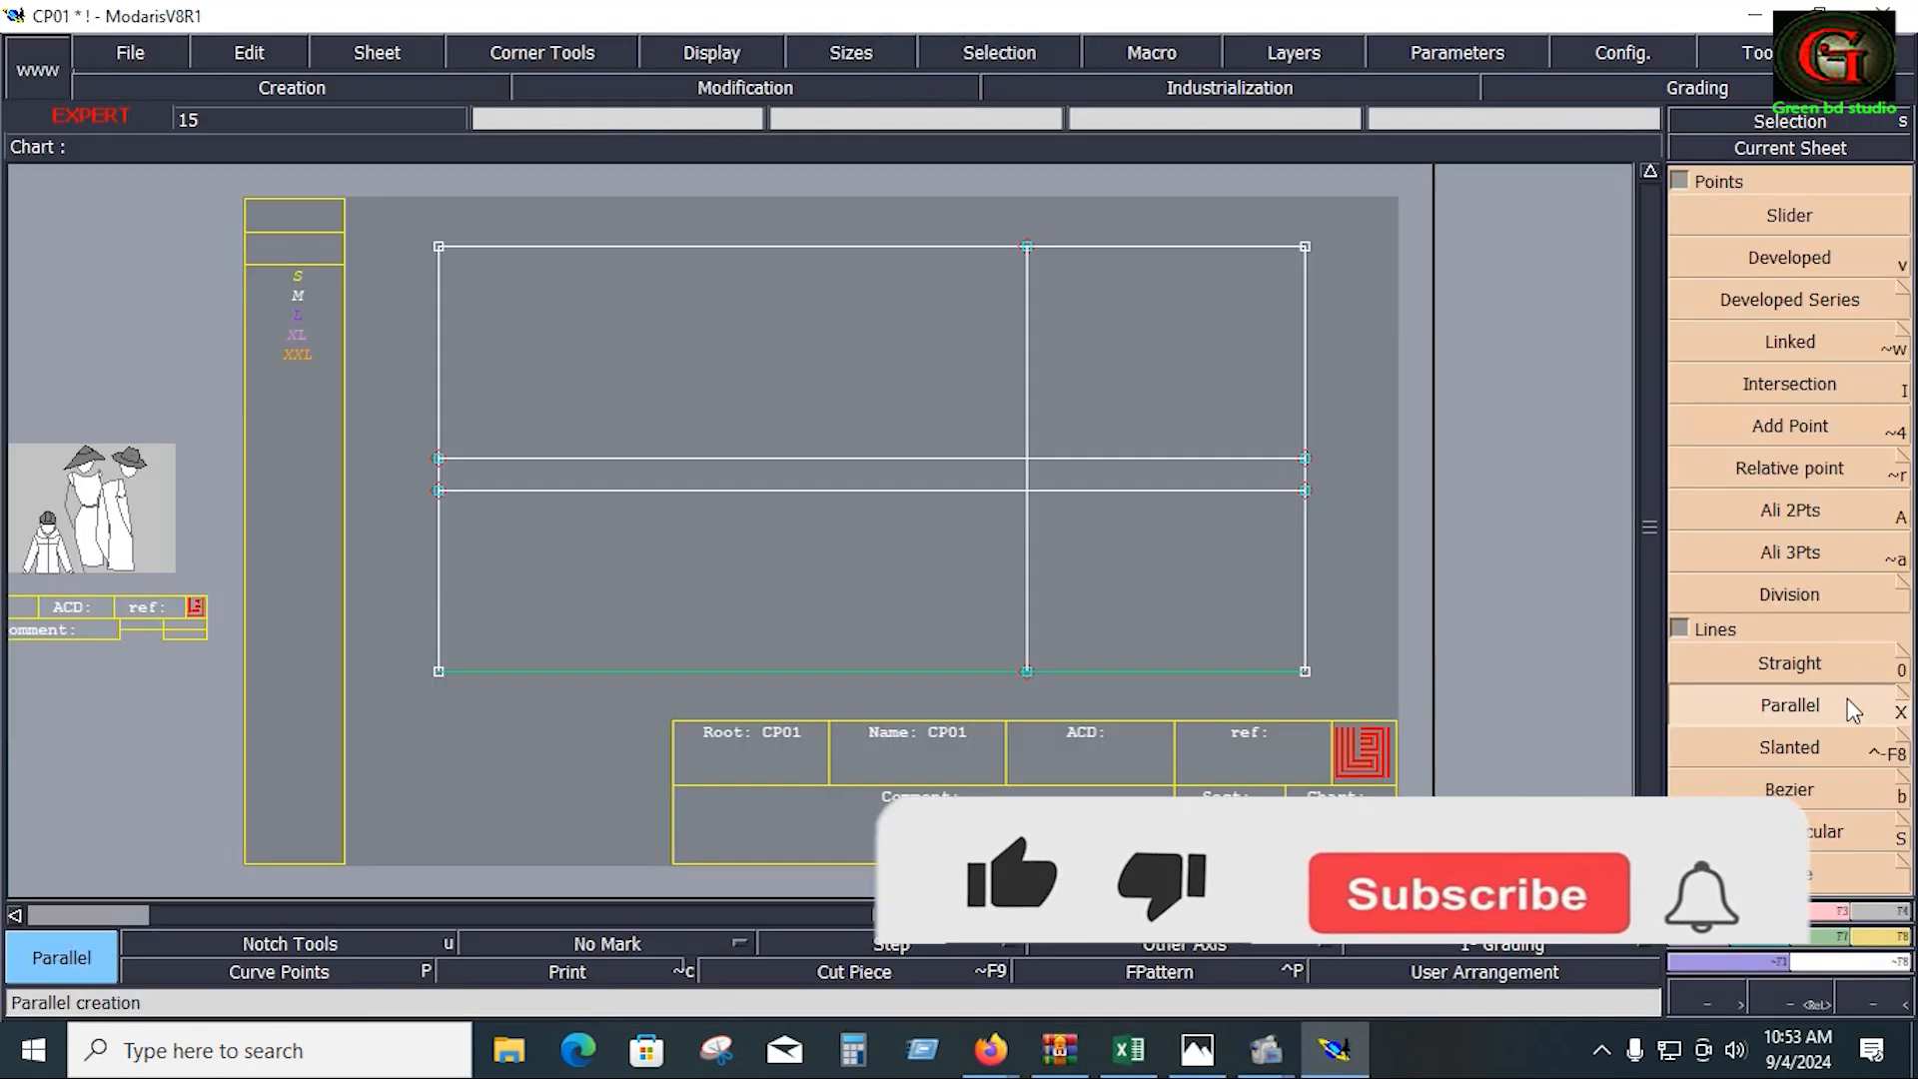
left_click(1026, 546)
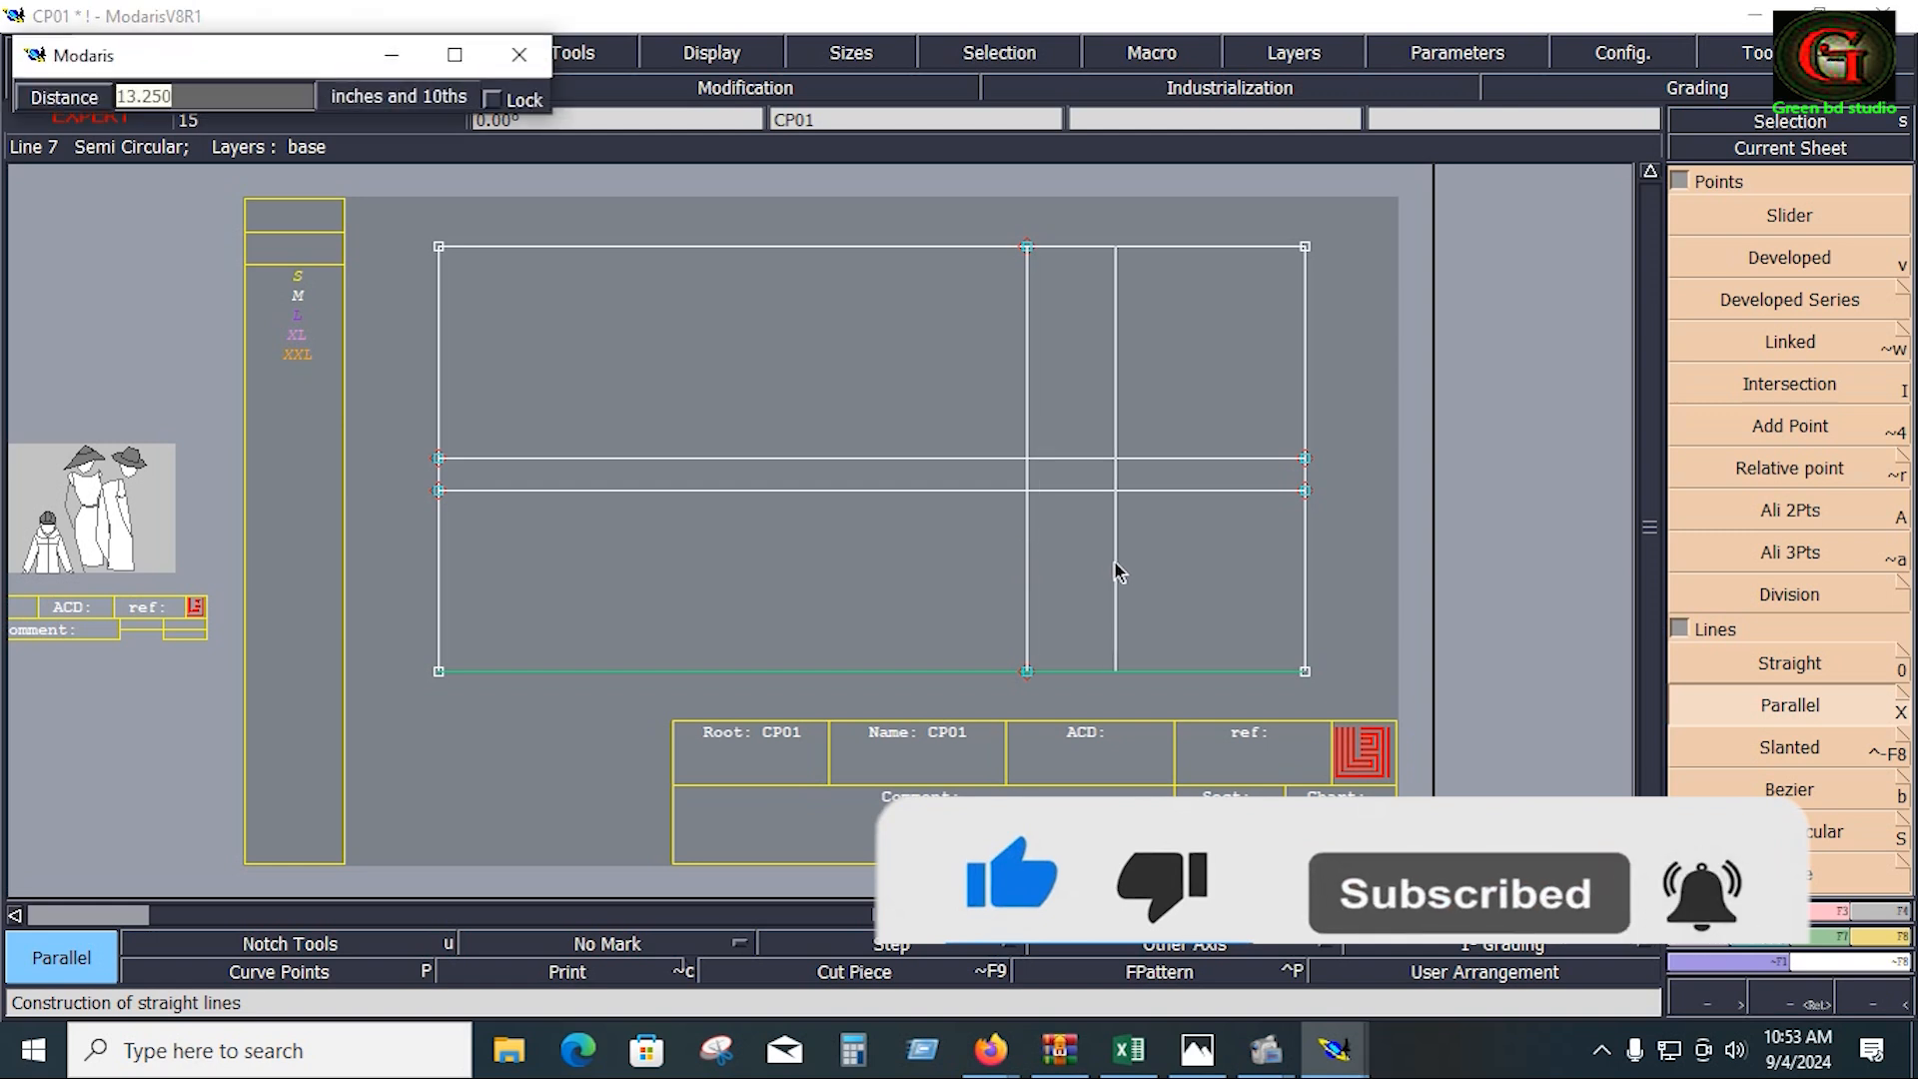
type("4")
key("Return")
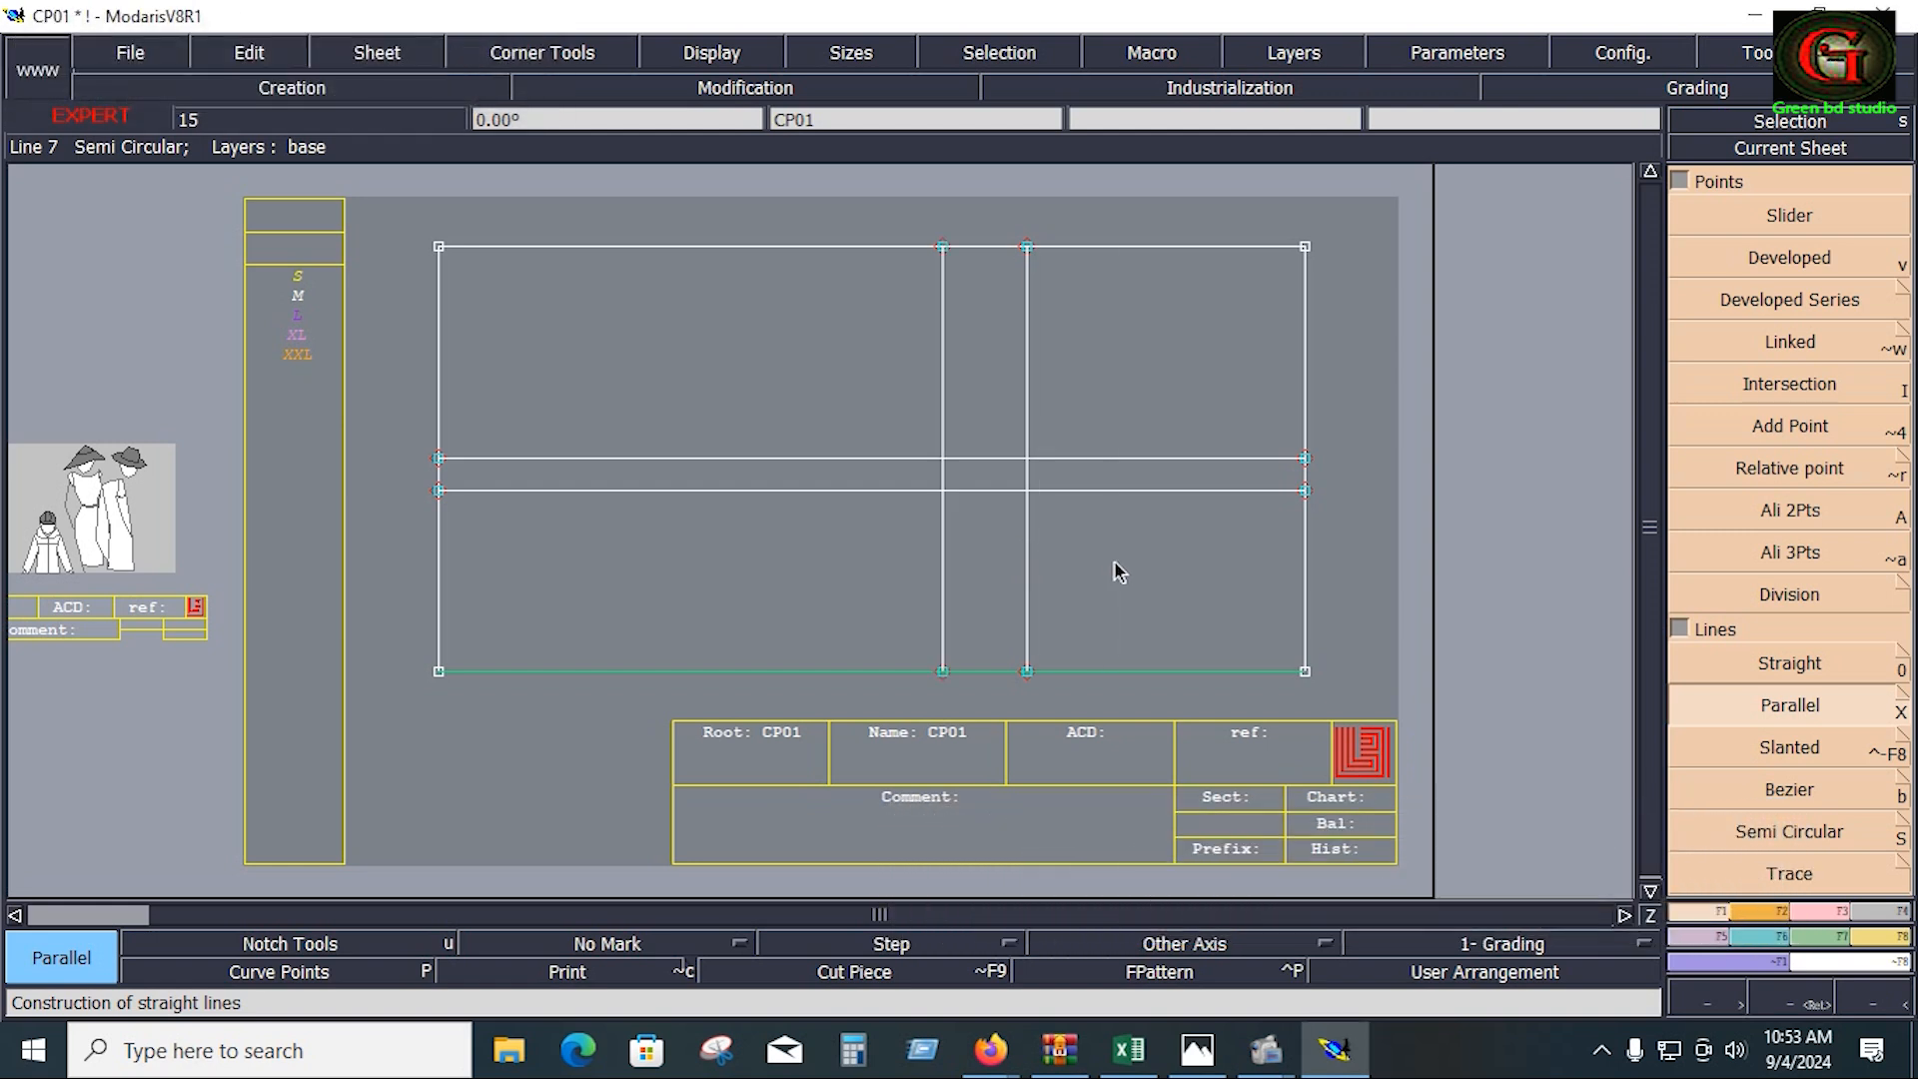
key("ctrl+z")
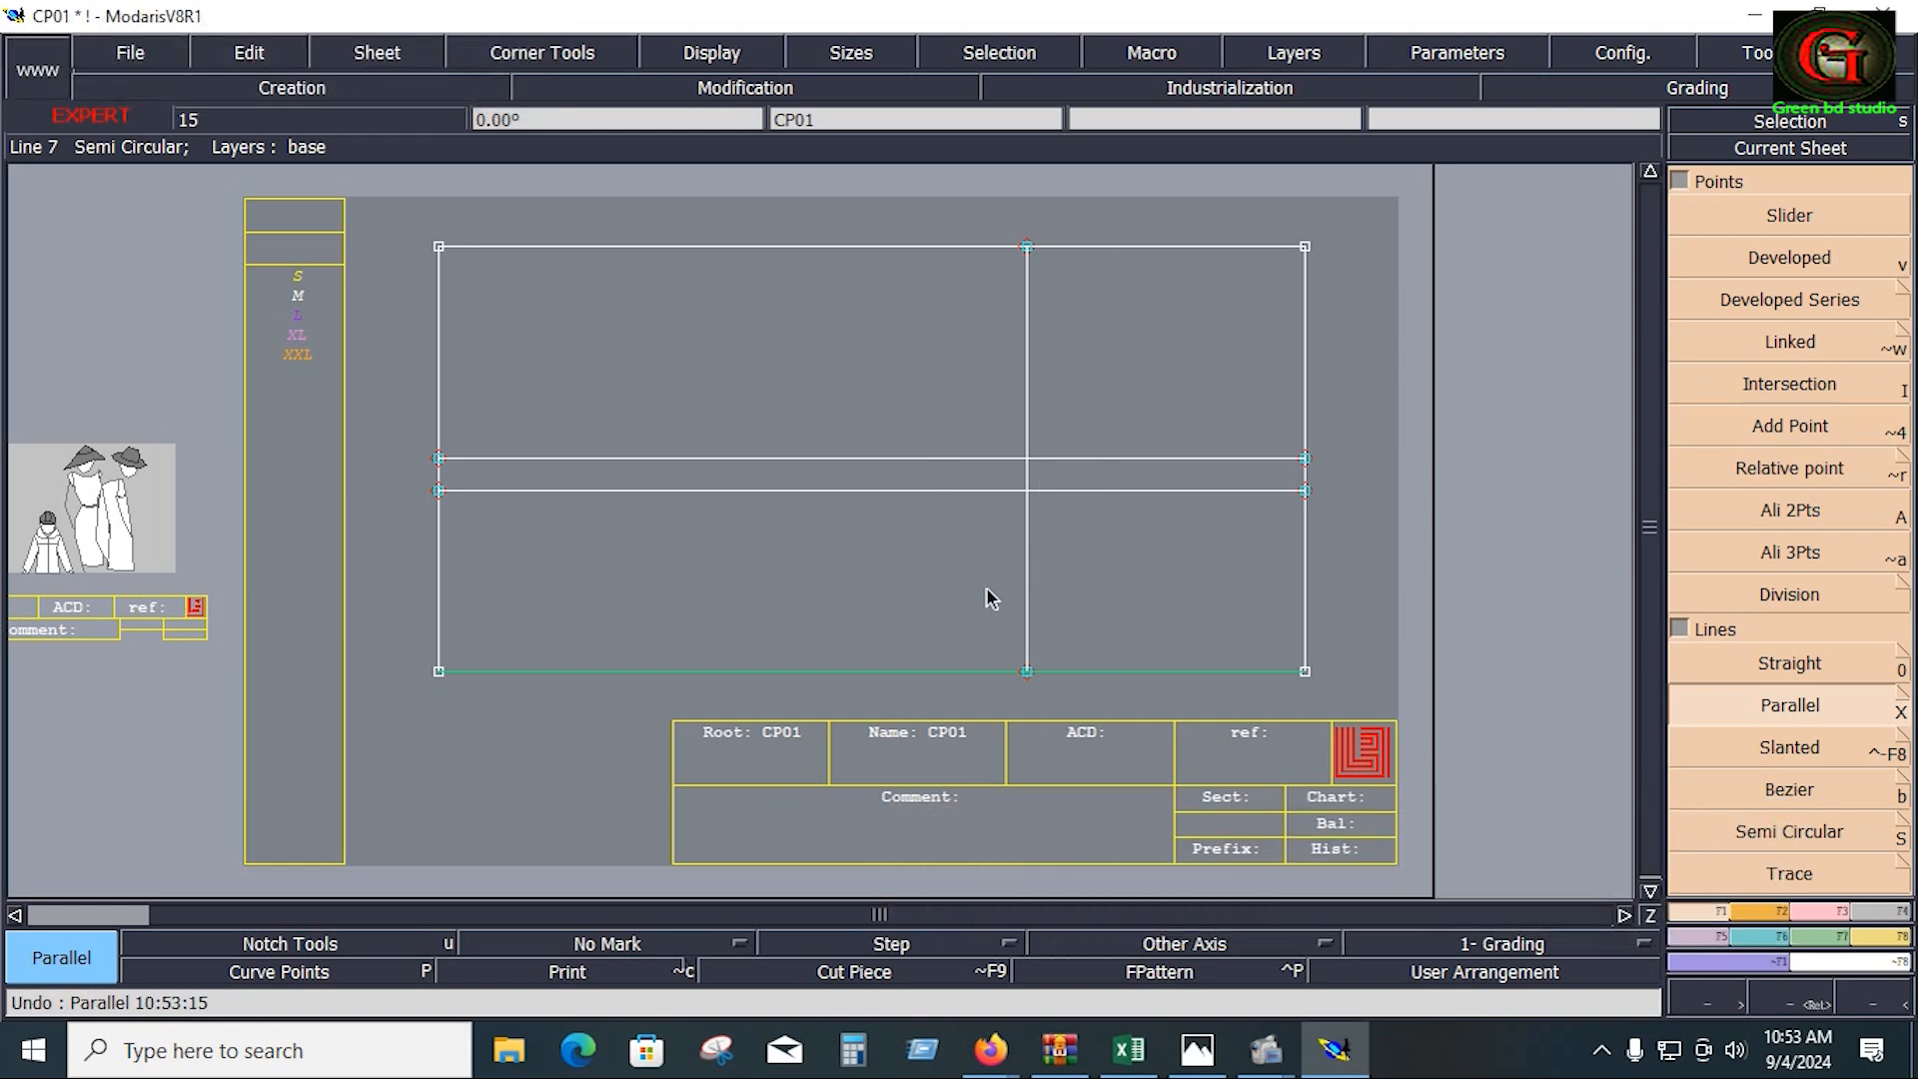
Step: Create a vertical parallel of the crotch line at a distance of -4 inches, on its waist side, as the hip line
left_click(1030, 560)
type("-4")
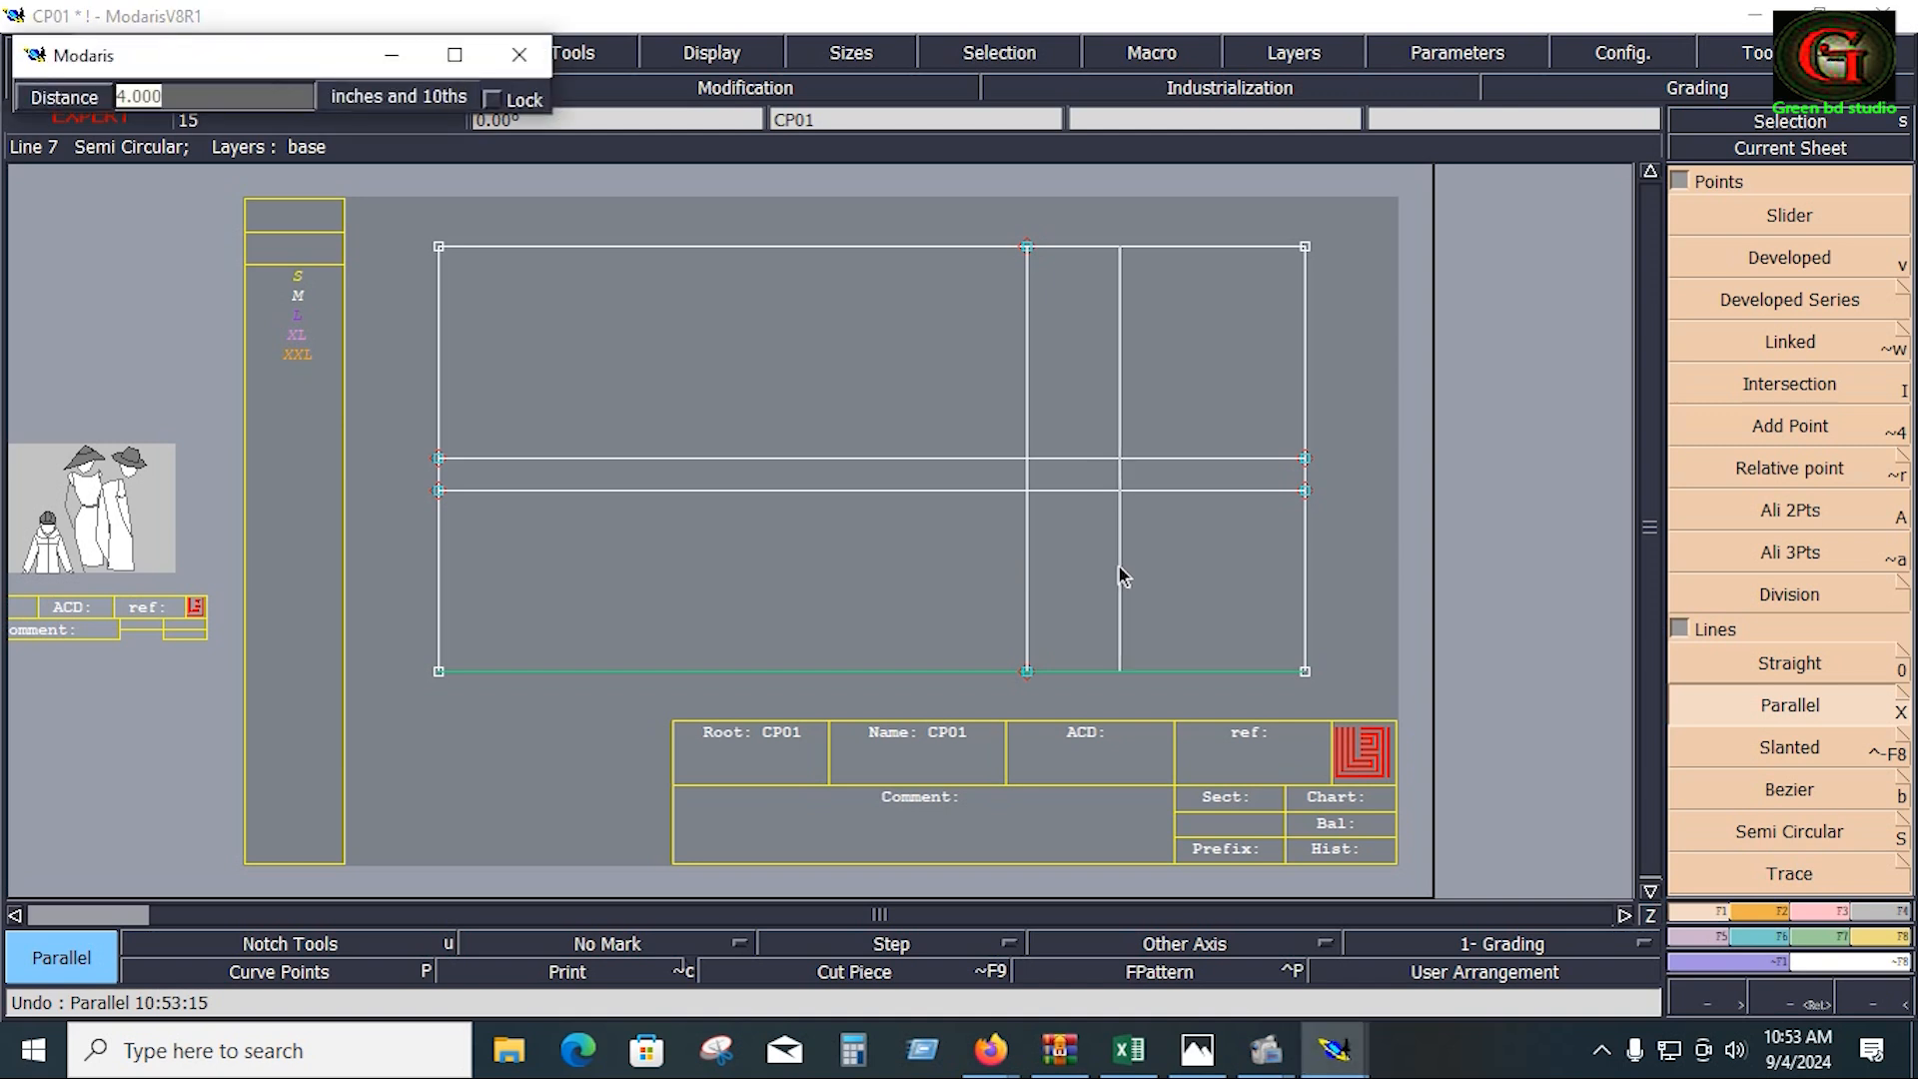
key("Return")
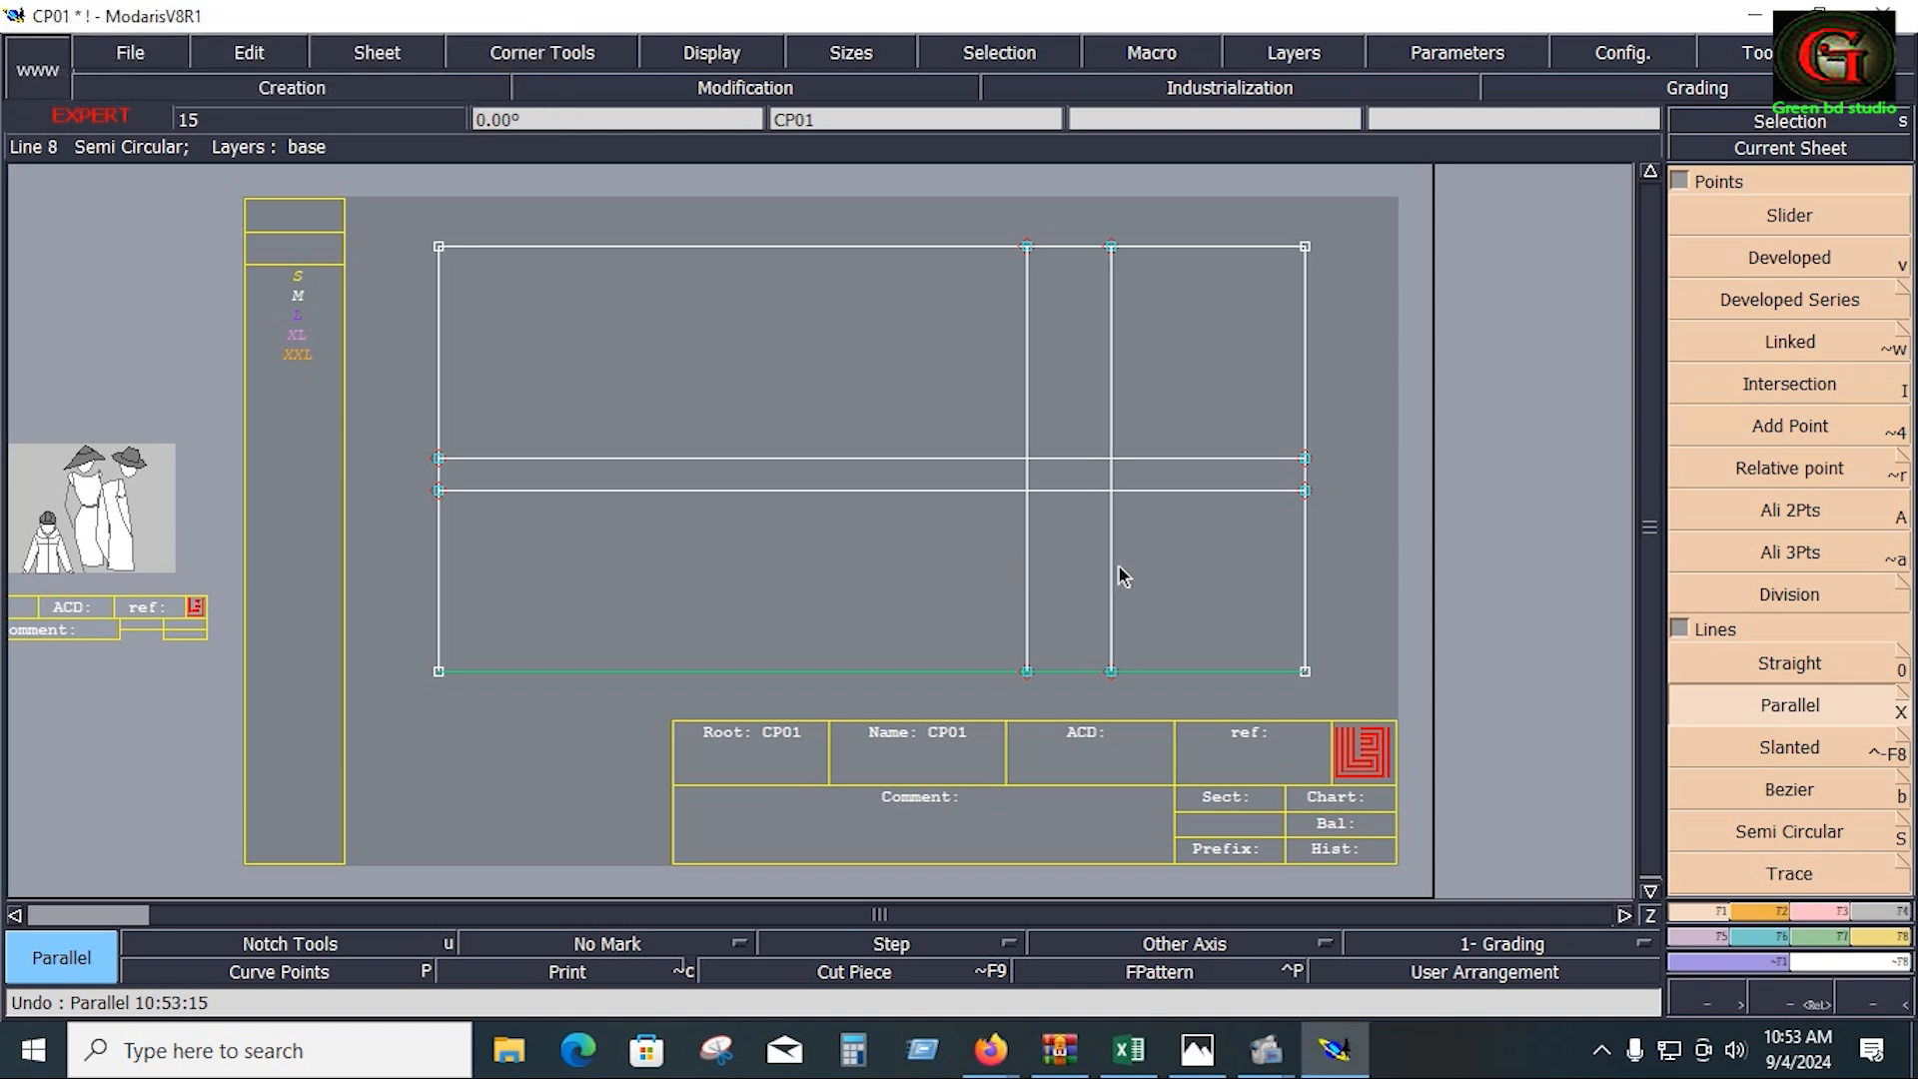
Step: Create a vertical parallel 14 inches from the crotch line towards the hem as the knee line
left_click(1019, 576)
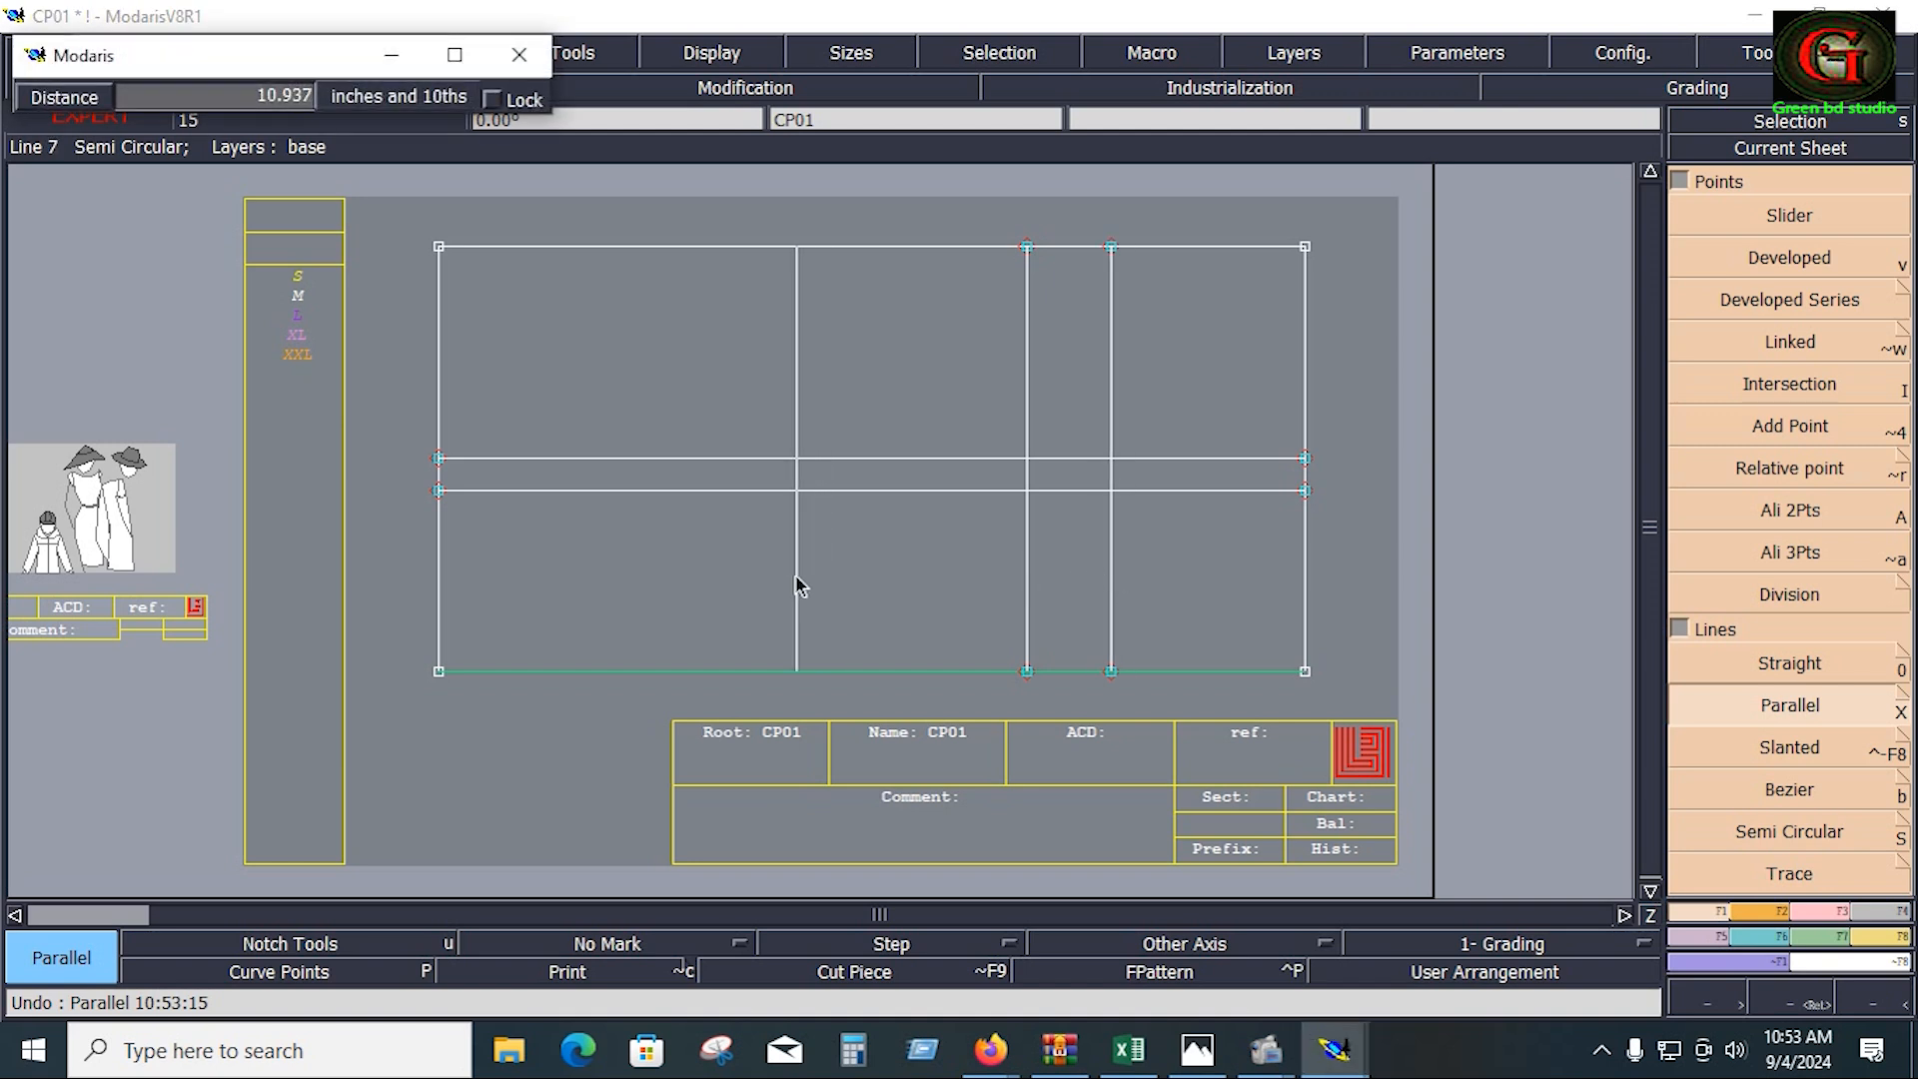
key("Down")
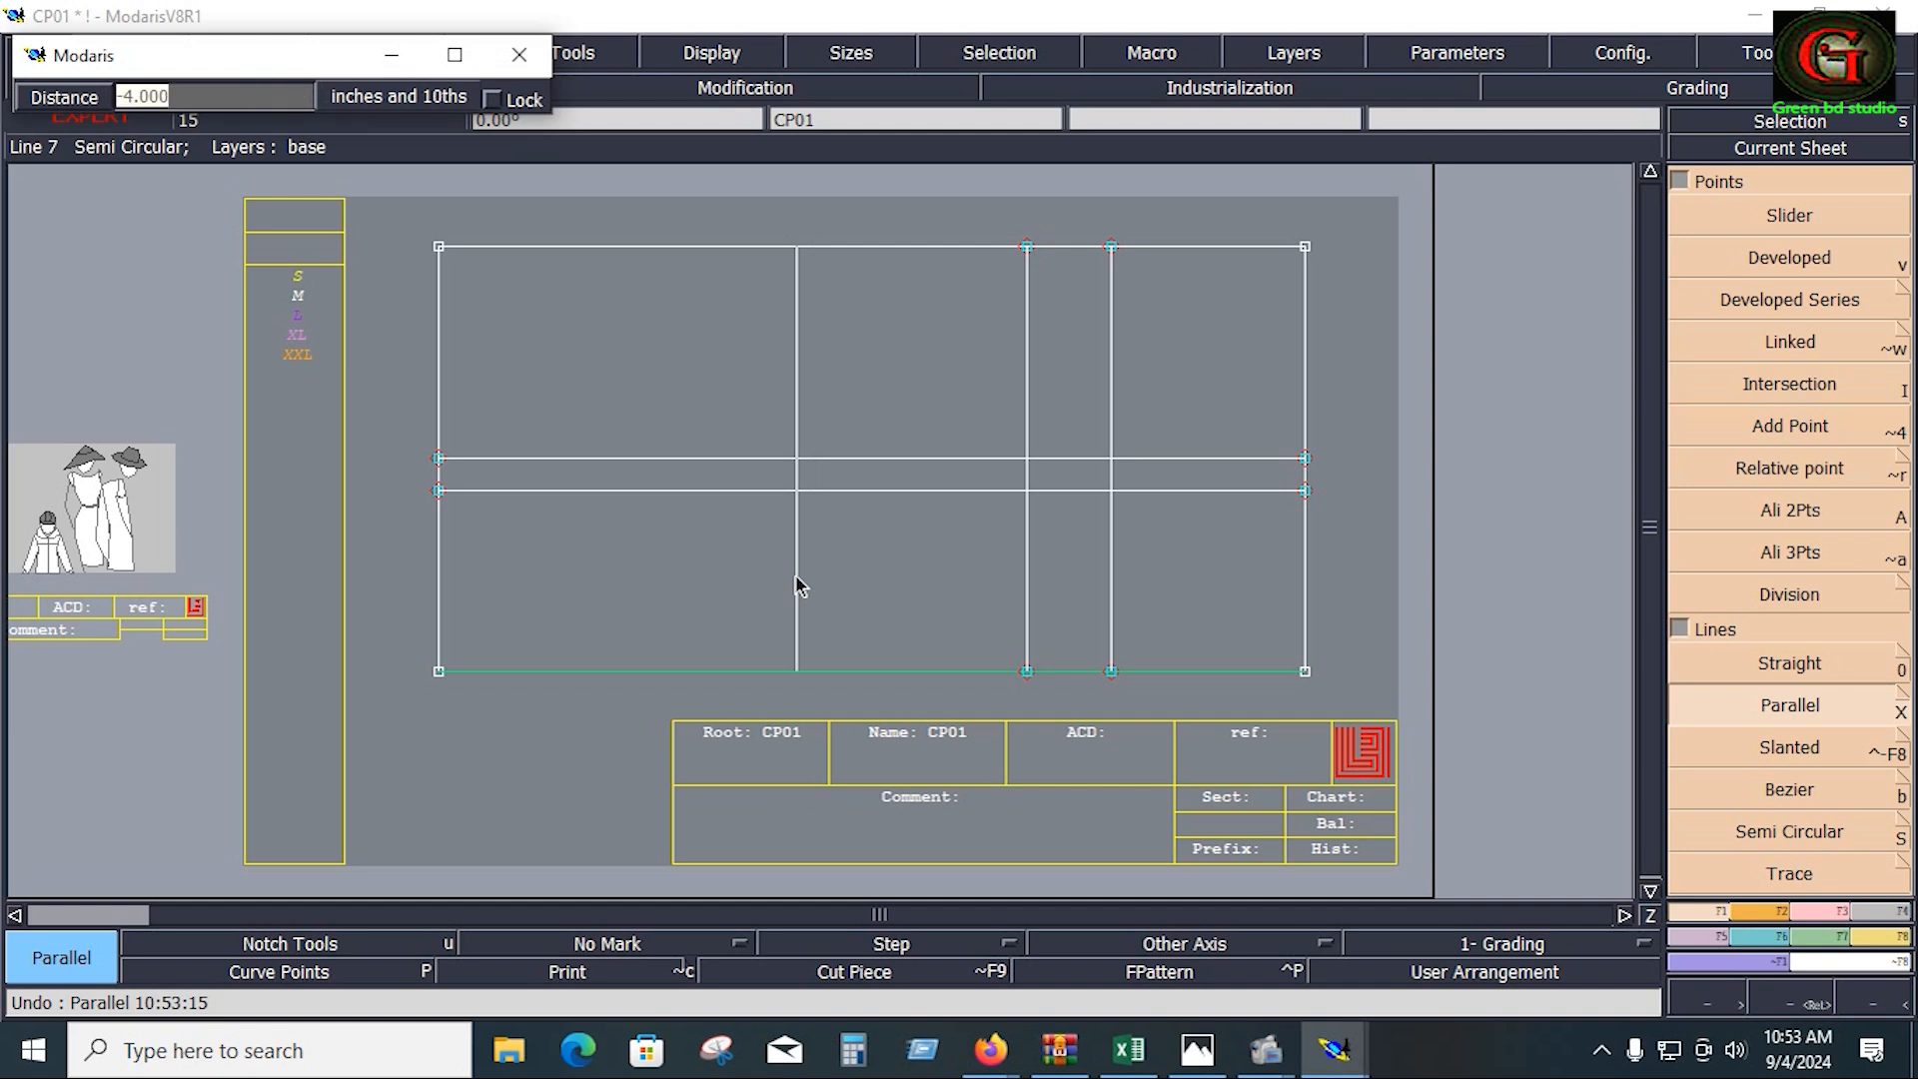
type("14")
key("Return")
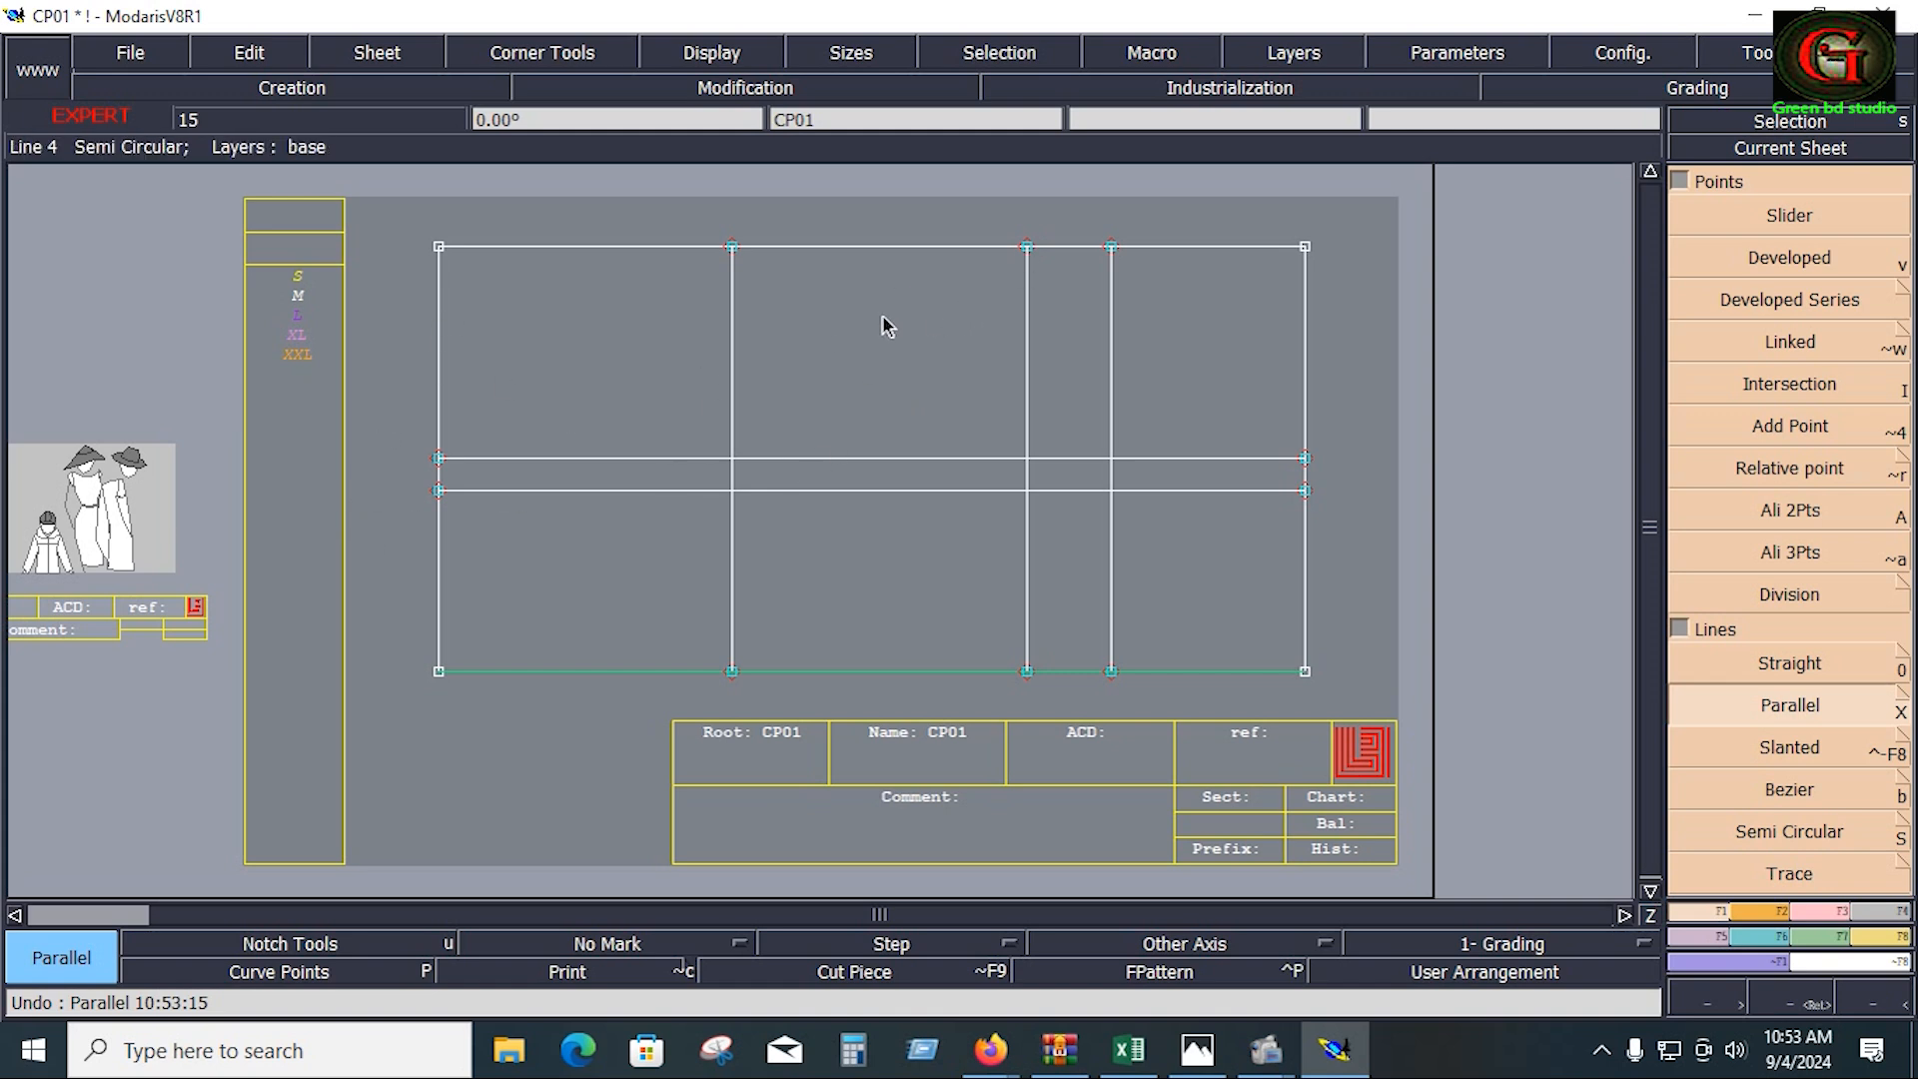
Step: Highlight the hip, thigh, knee and bottom opening rows yellow in the Excel size chart, check size M's bottom opening, and return to Modaris
left_click(1128, 1050)
left_click(140, 512)
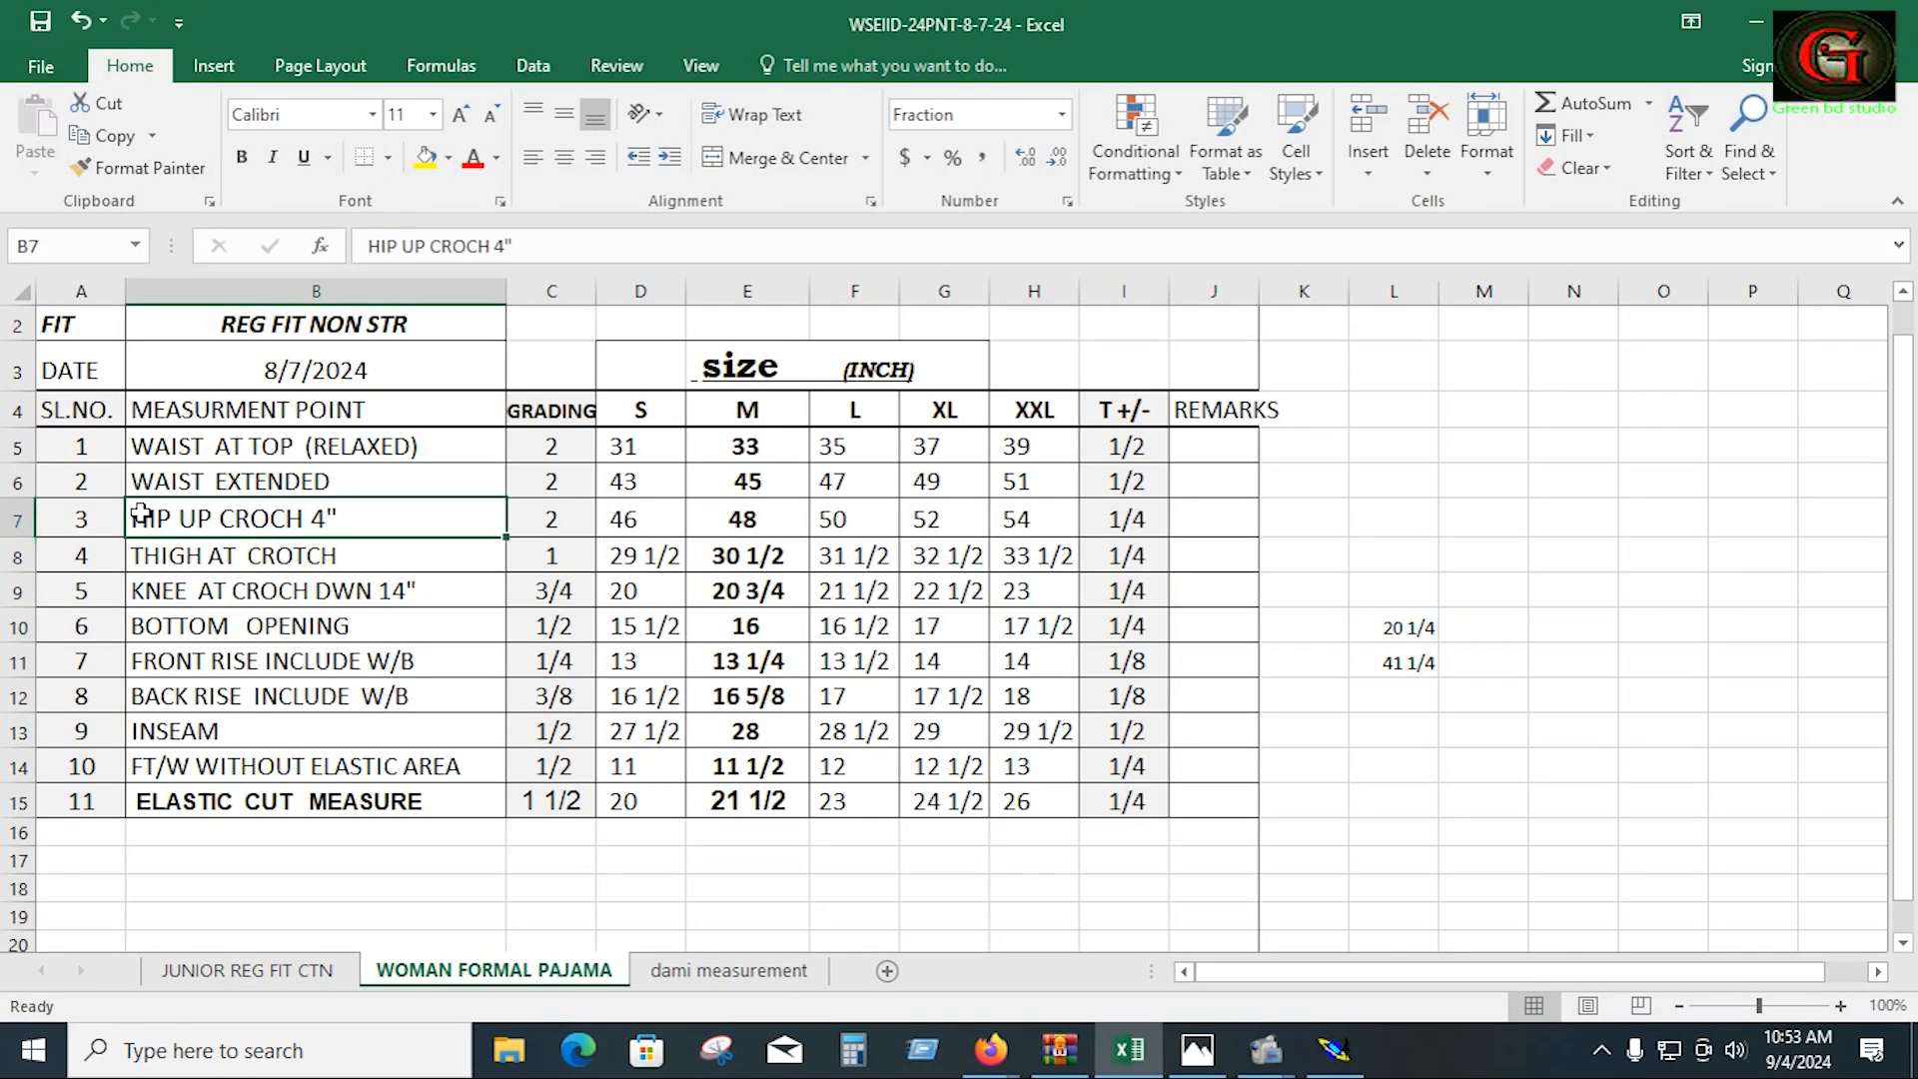
left_click_drag(141, 512, 1092, 602)
left_click(429, 160)
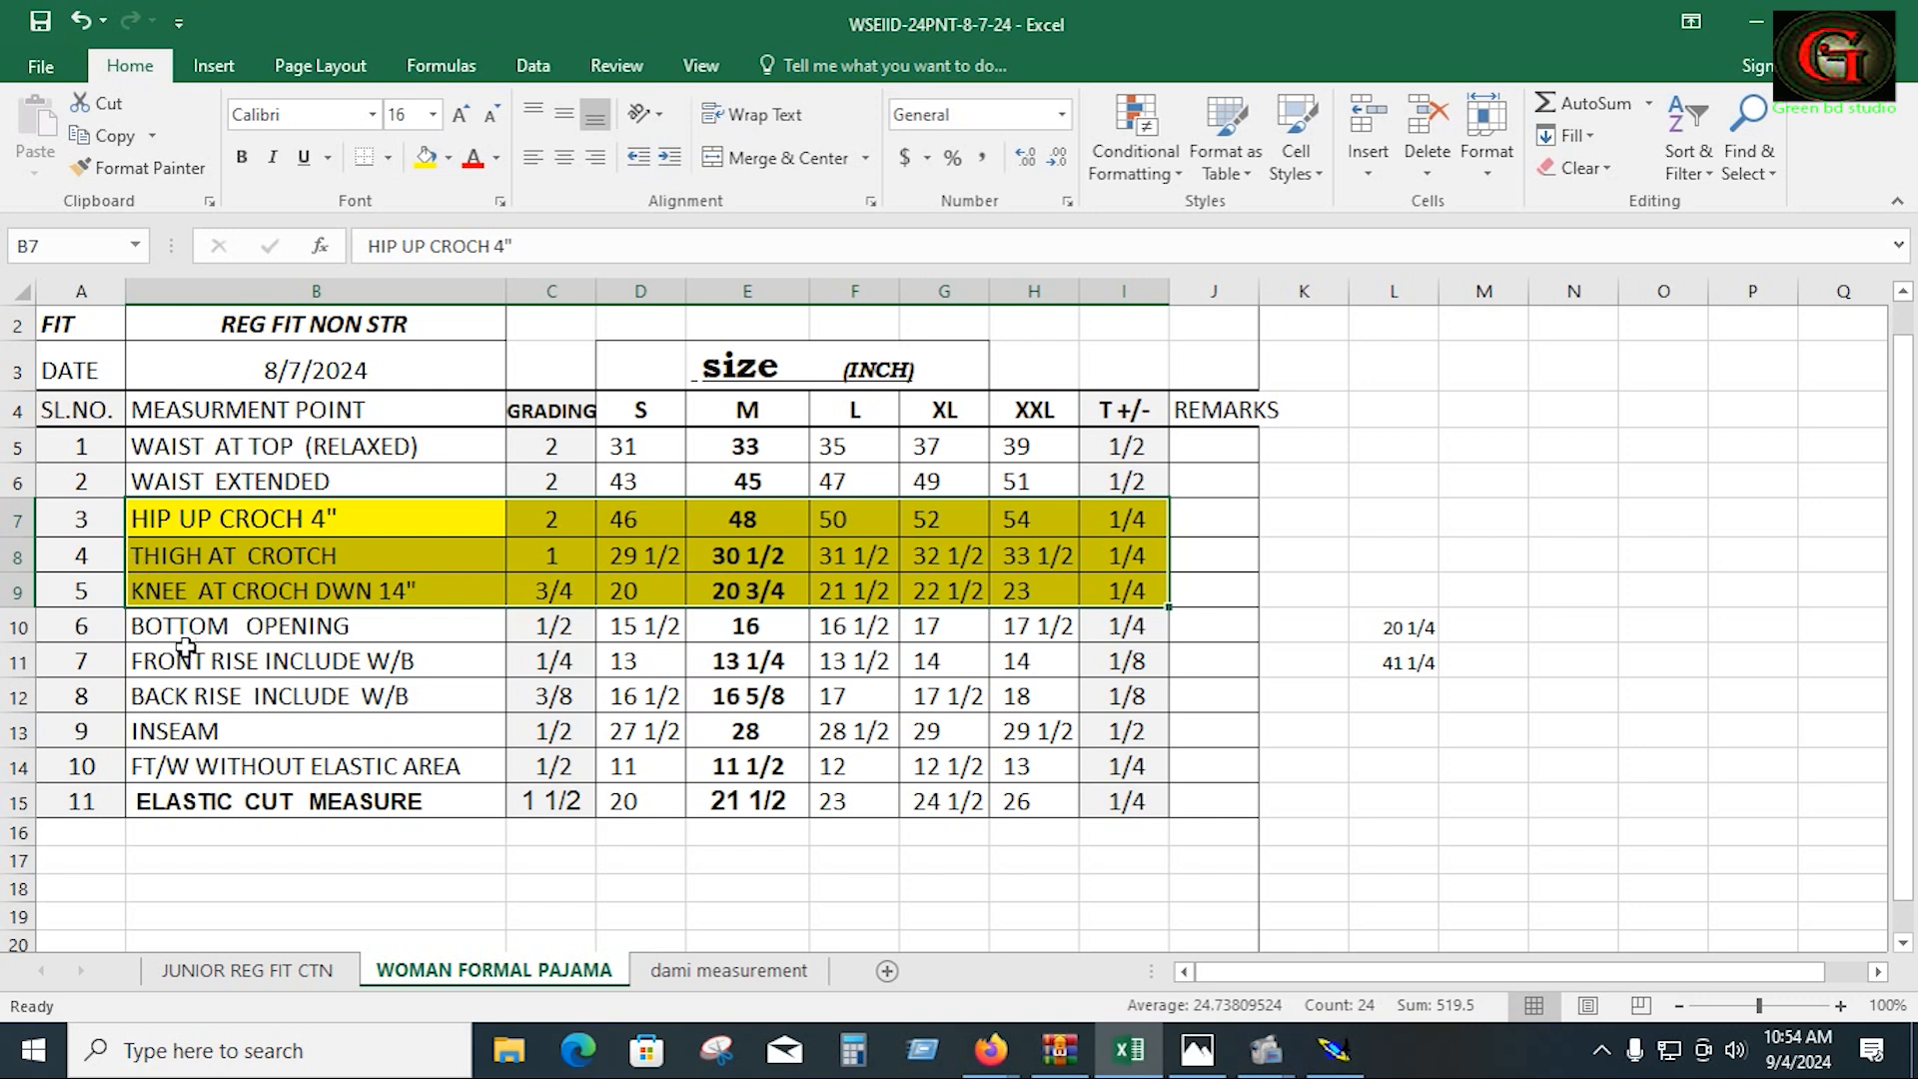
left_click_drag(155, 629, 1139, 626)
key("F4")
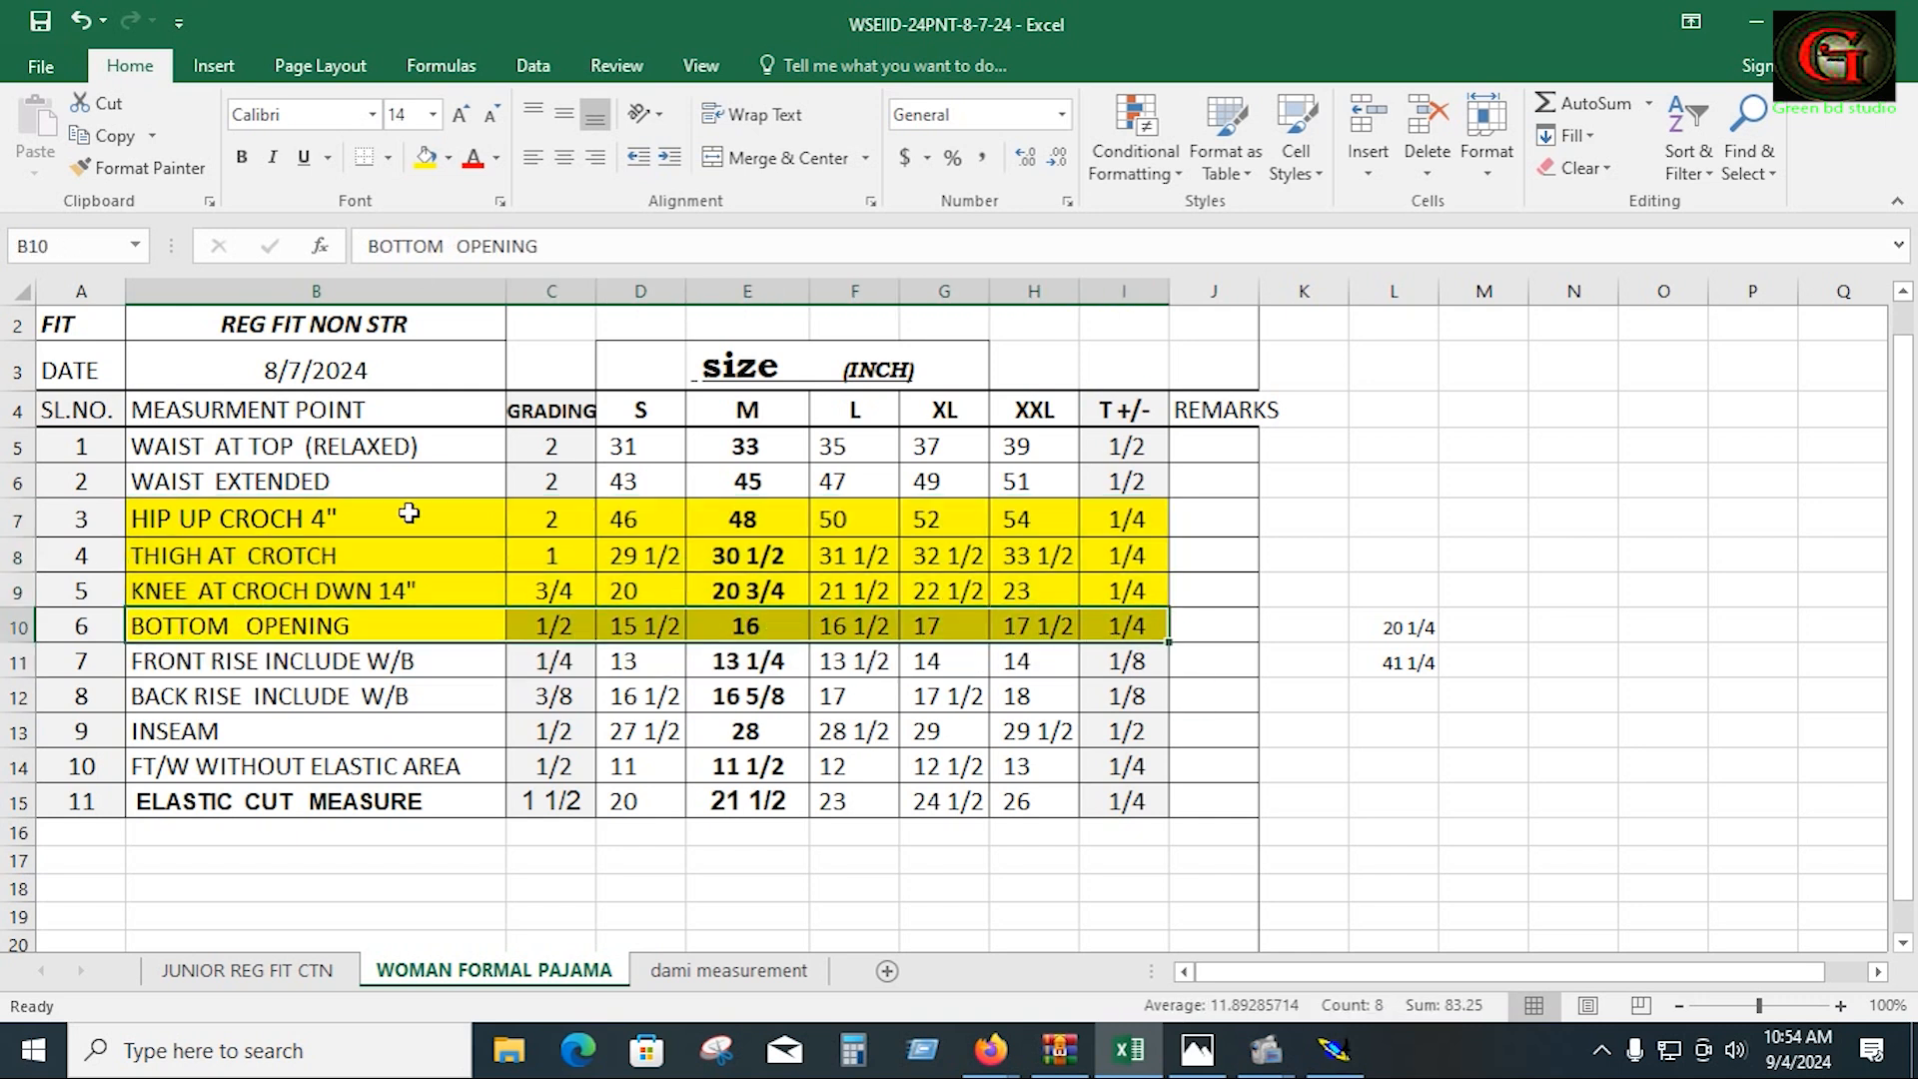
left_click(751, 630)
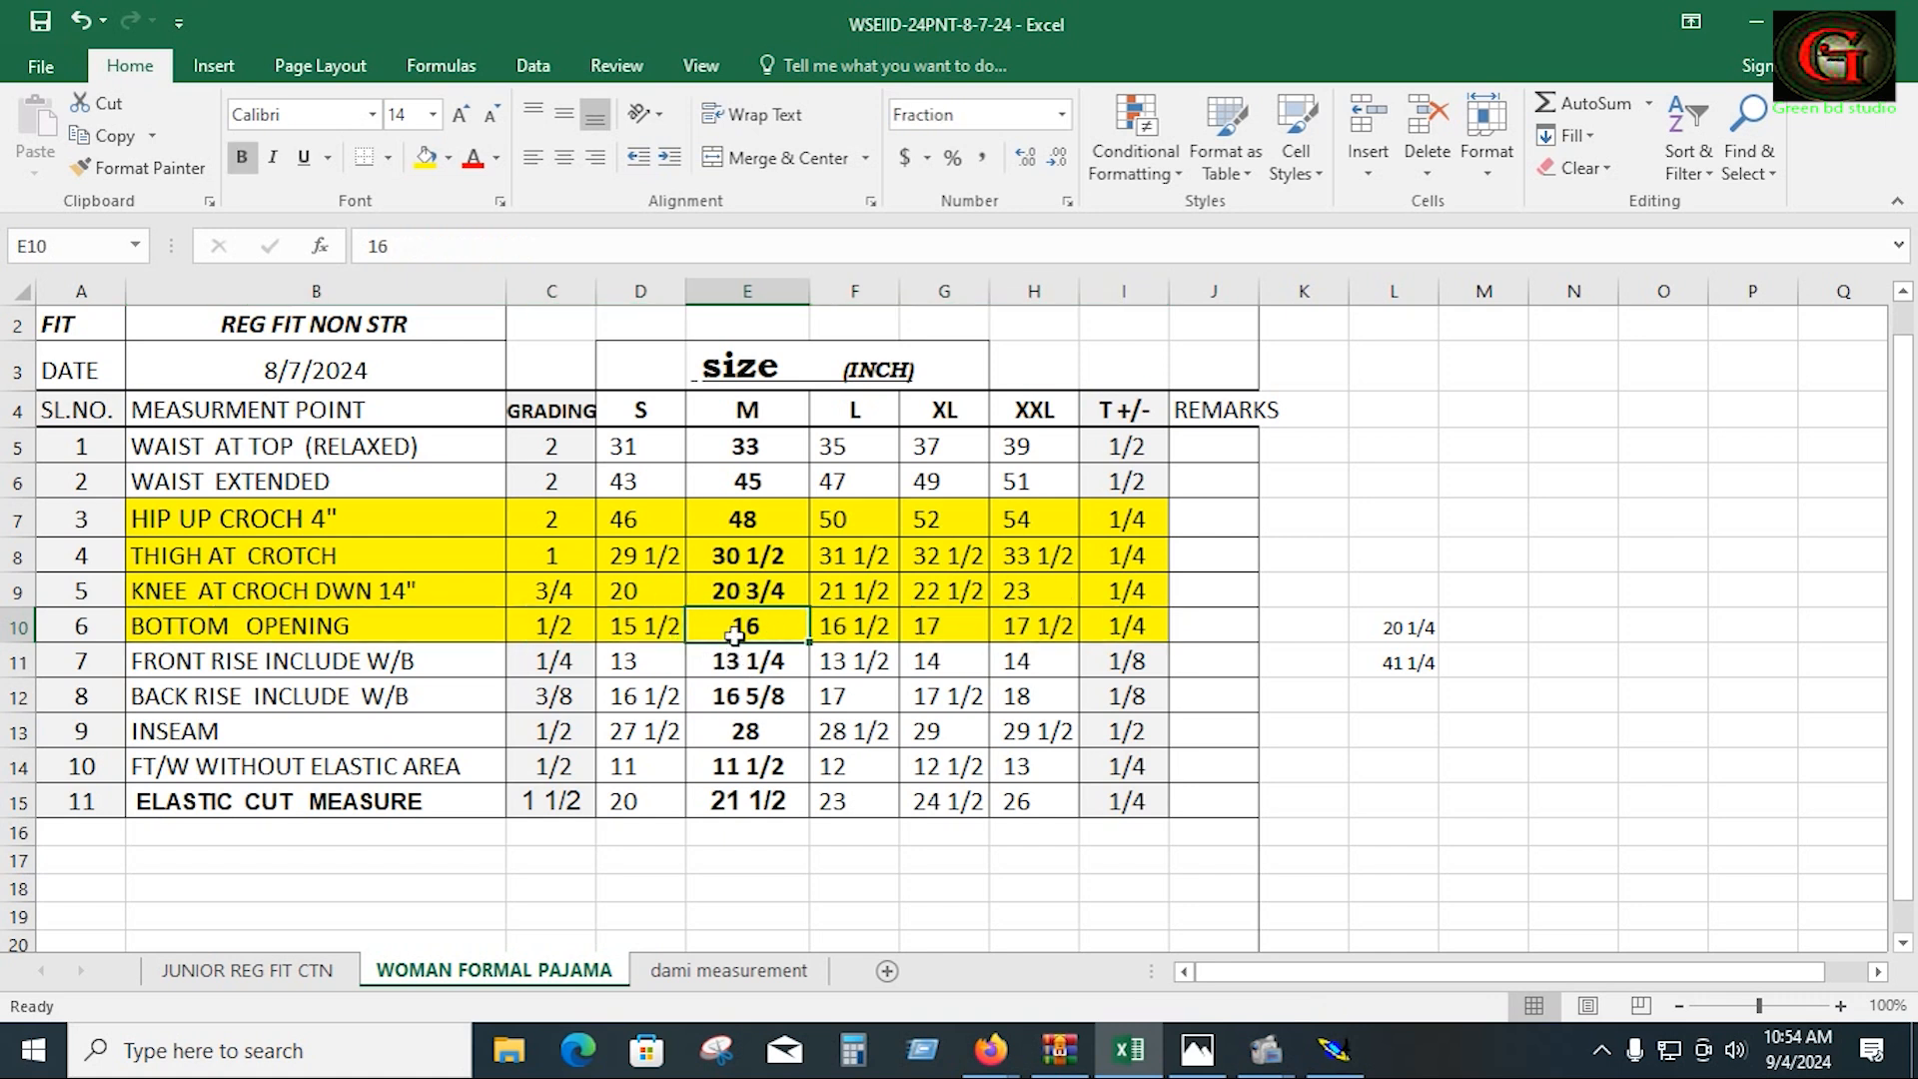
left_click(1338, 1054)
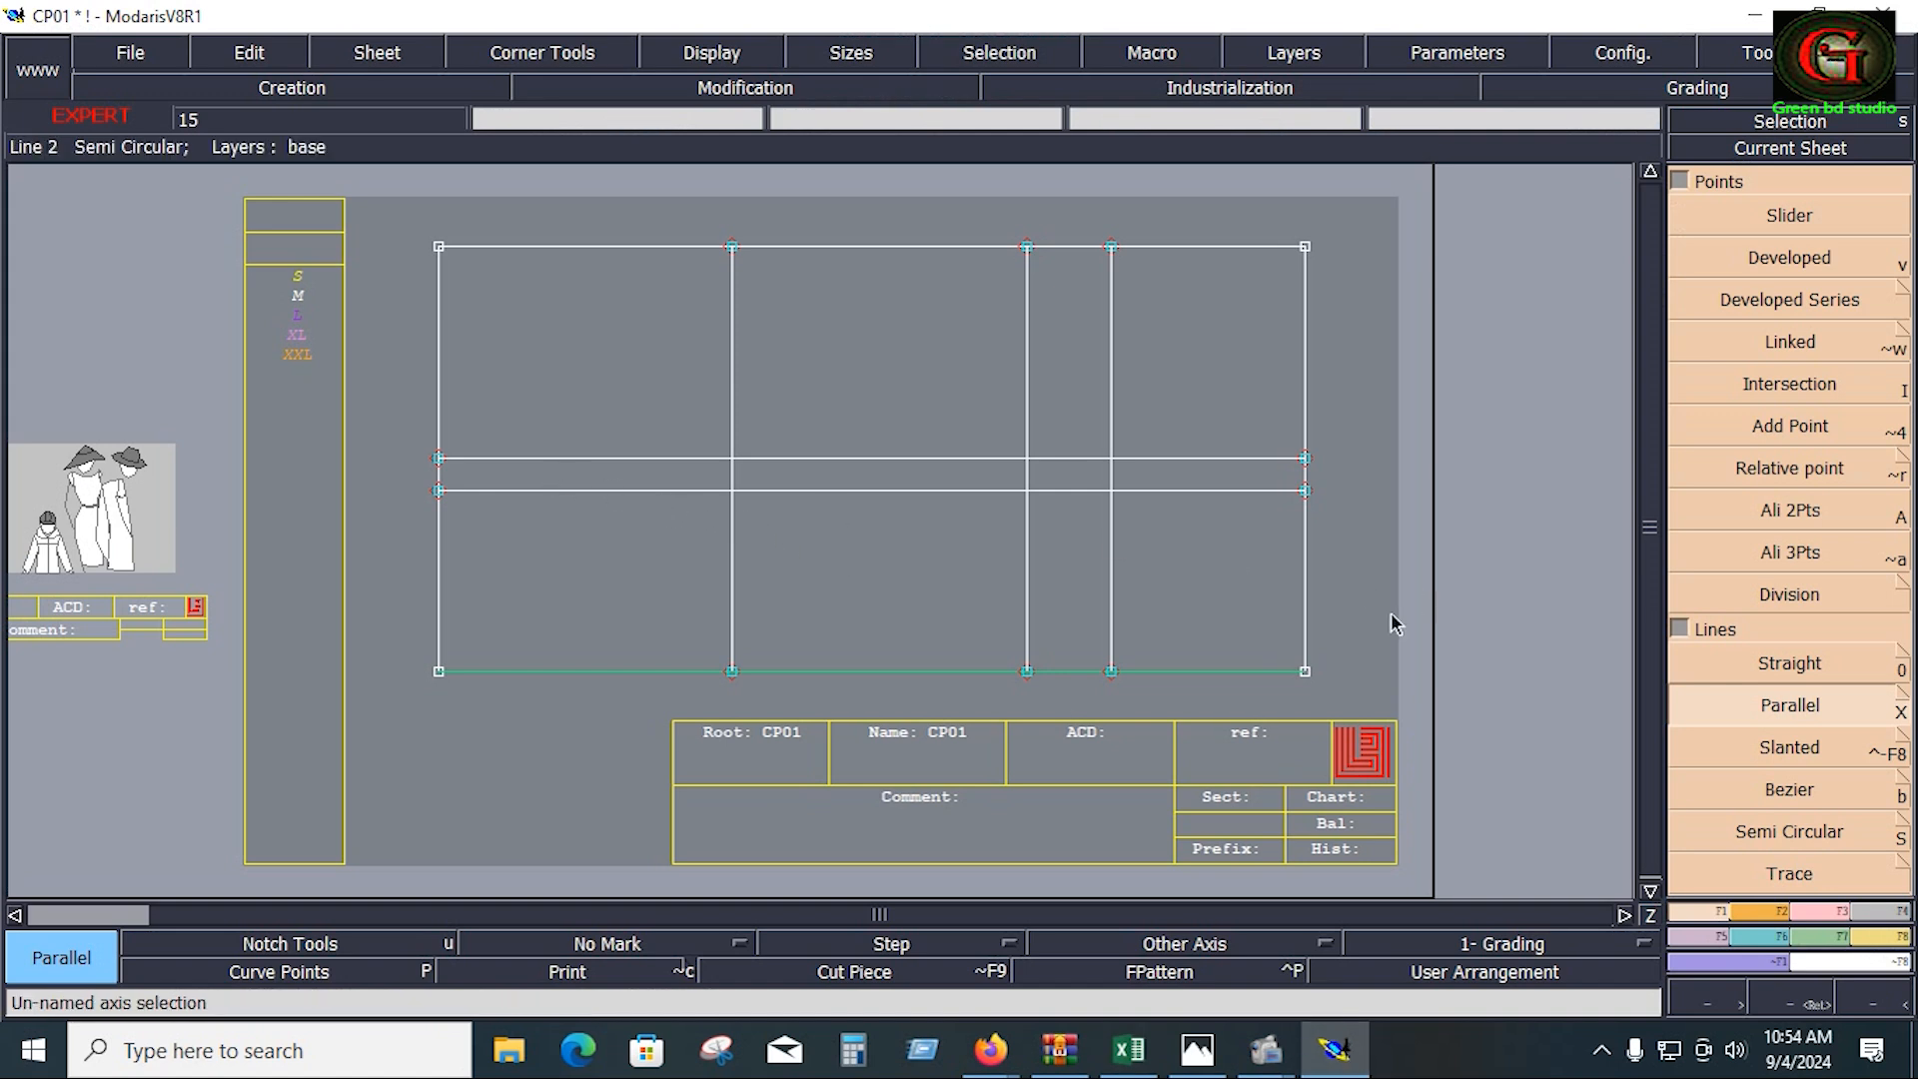
Step: Trim the two horizontal construction lines at the crotch line, keeping the upper one on the waist side and the lower one on the hem side
left_click(1764, 256)
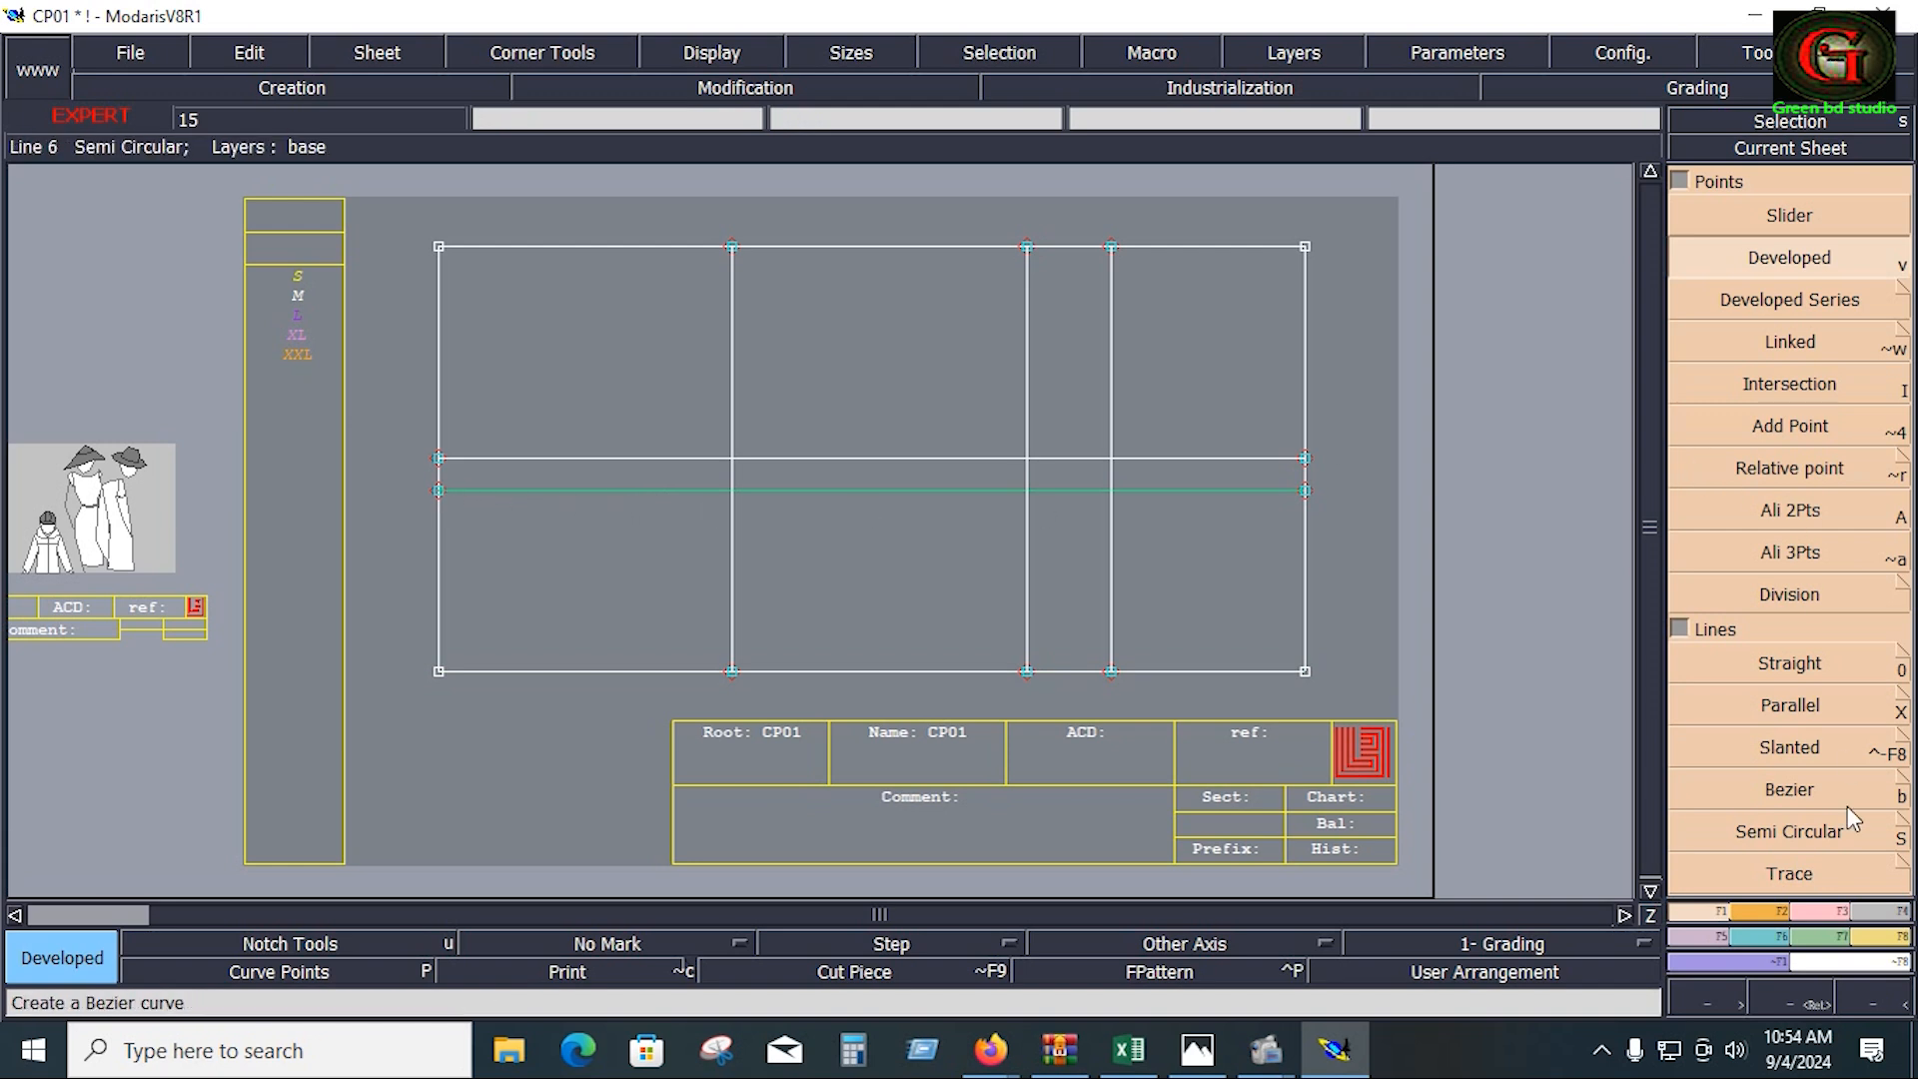
left_click(1819, 909)
left_click(1802, 391)
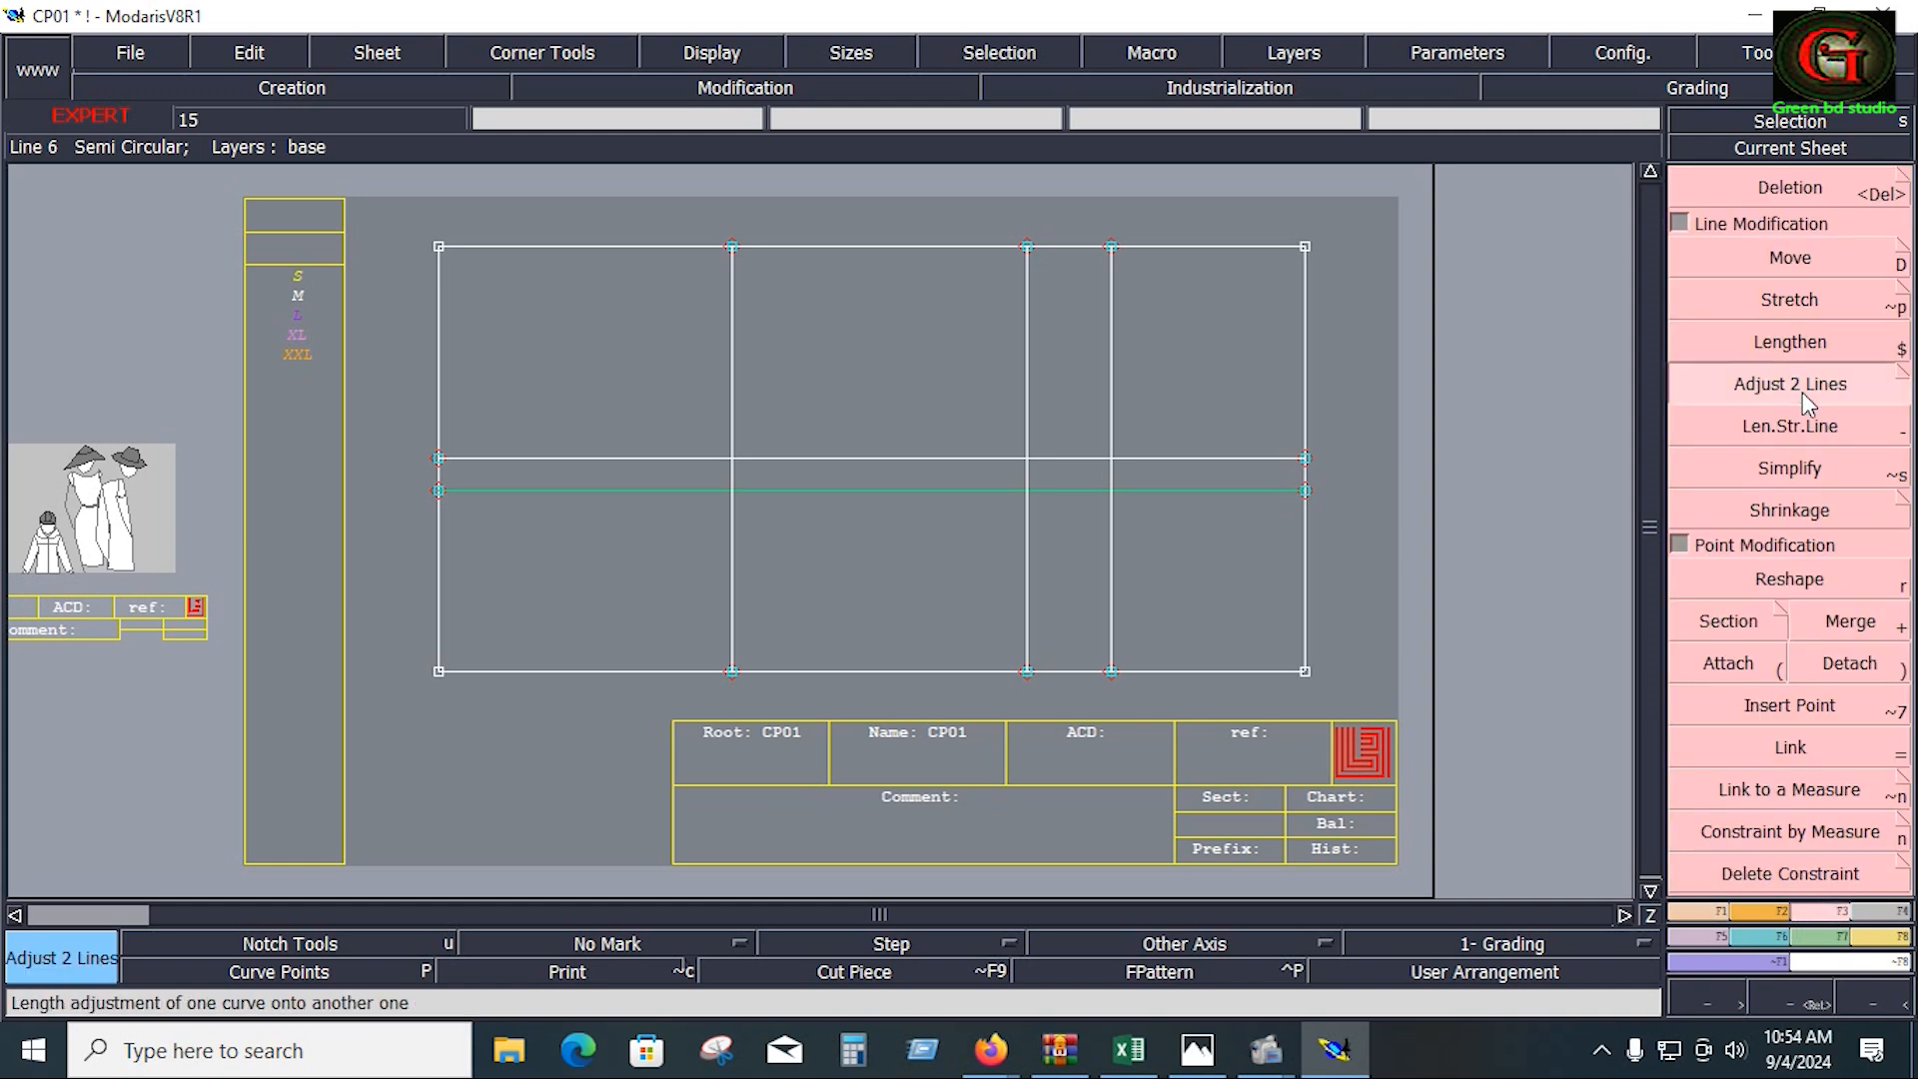
left_click(1030, 394)
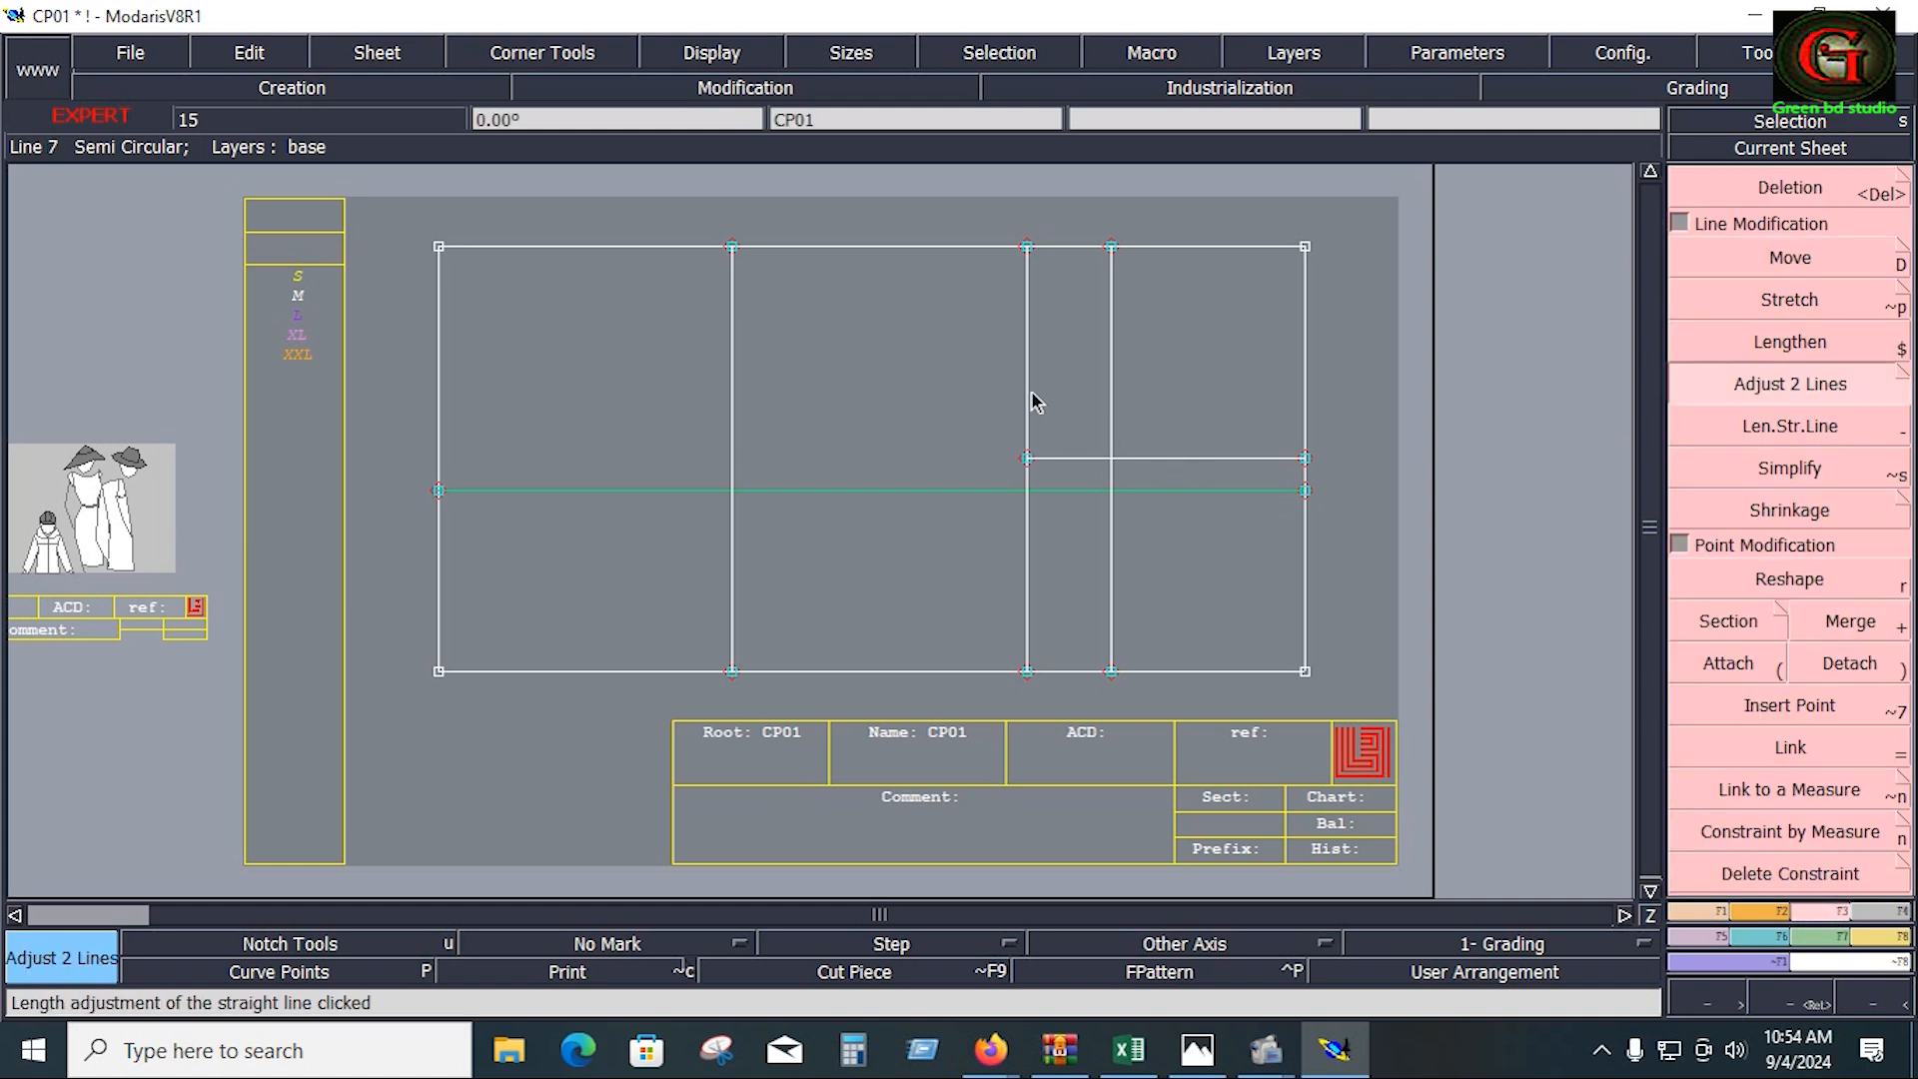
left_click(1030, 535)
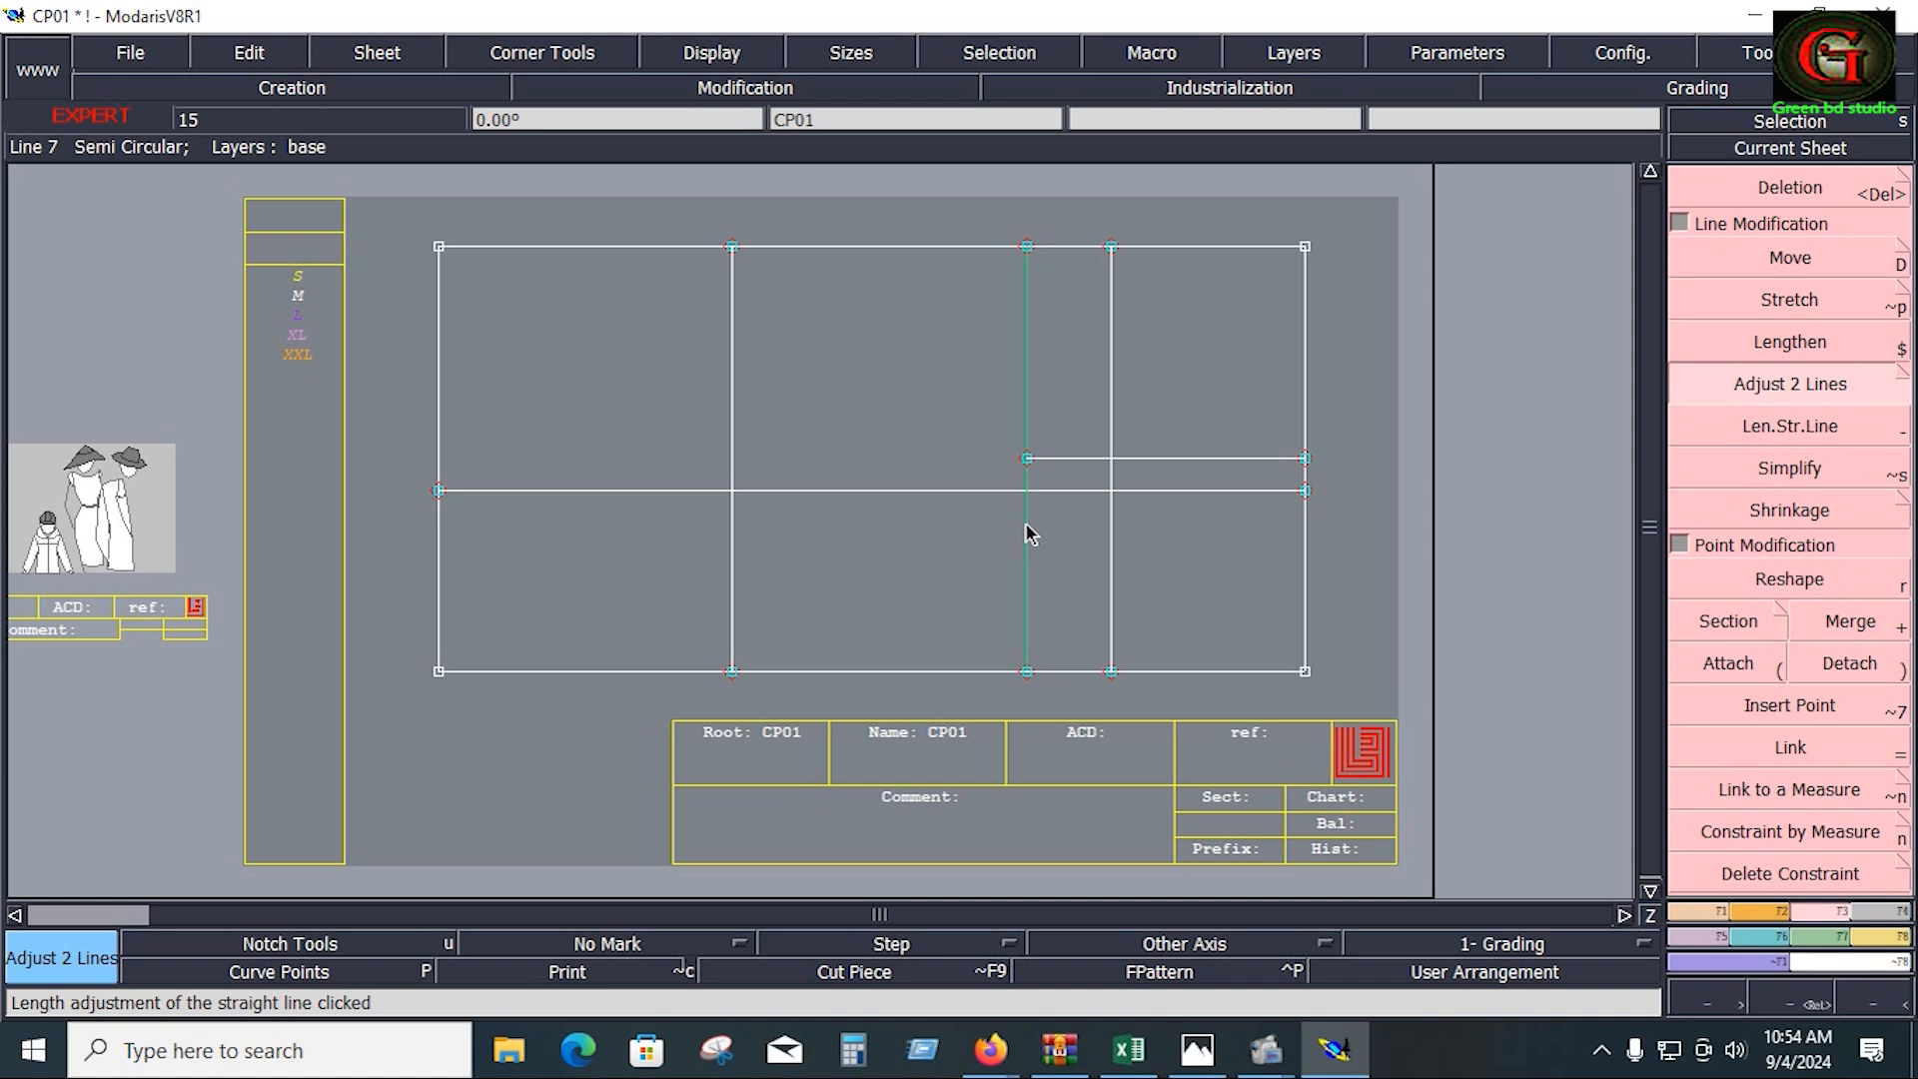
left_click(519, 495)
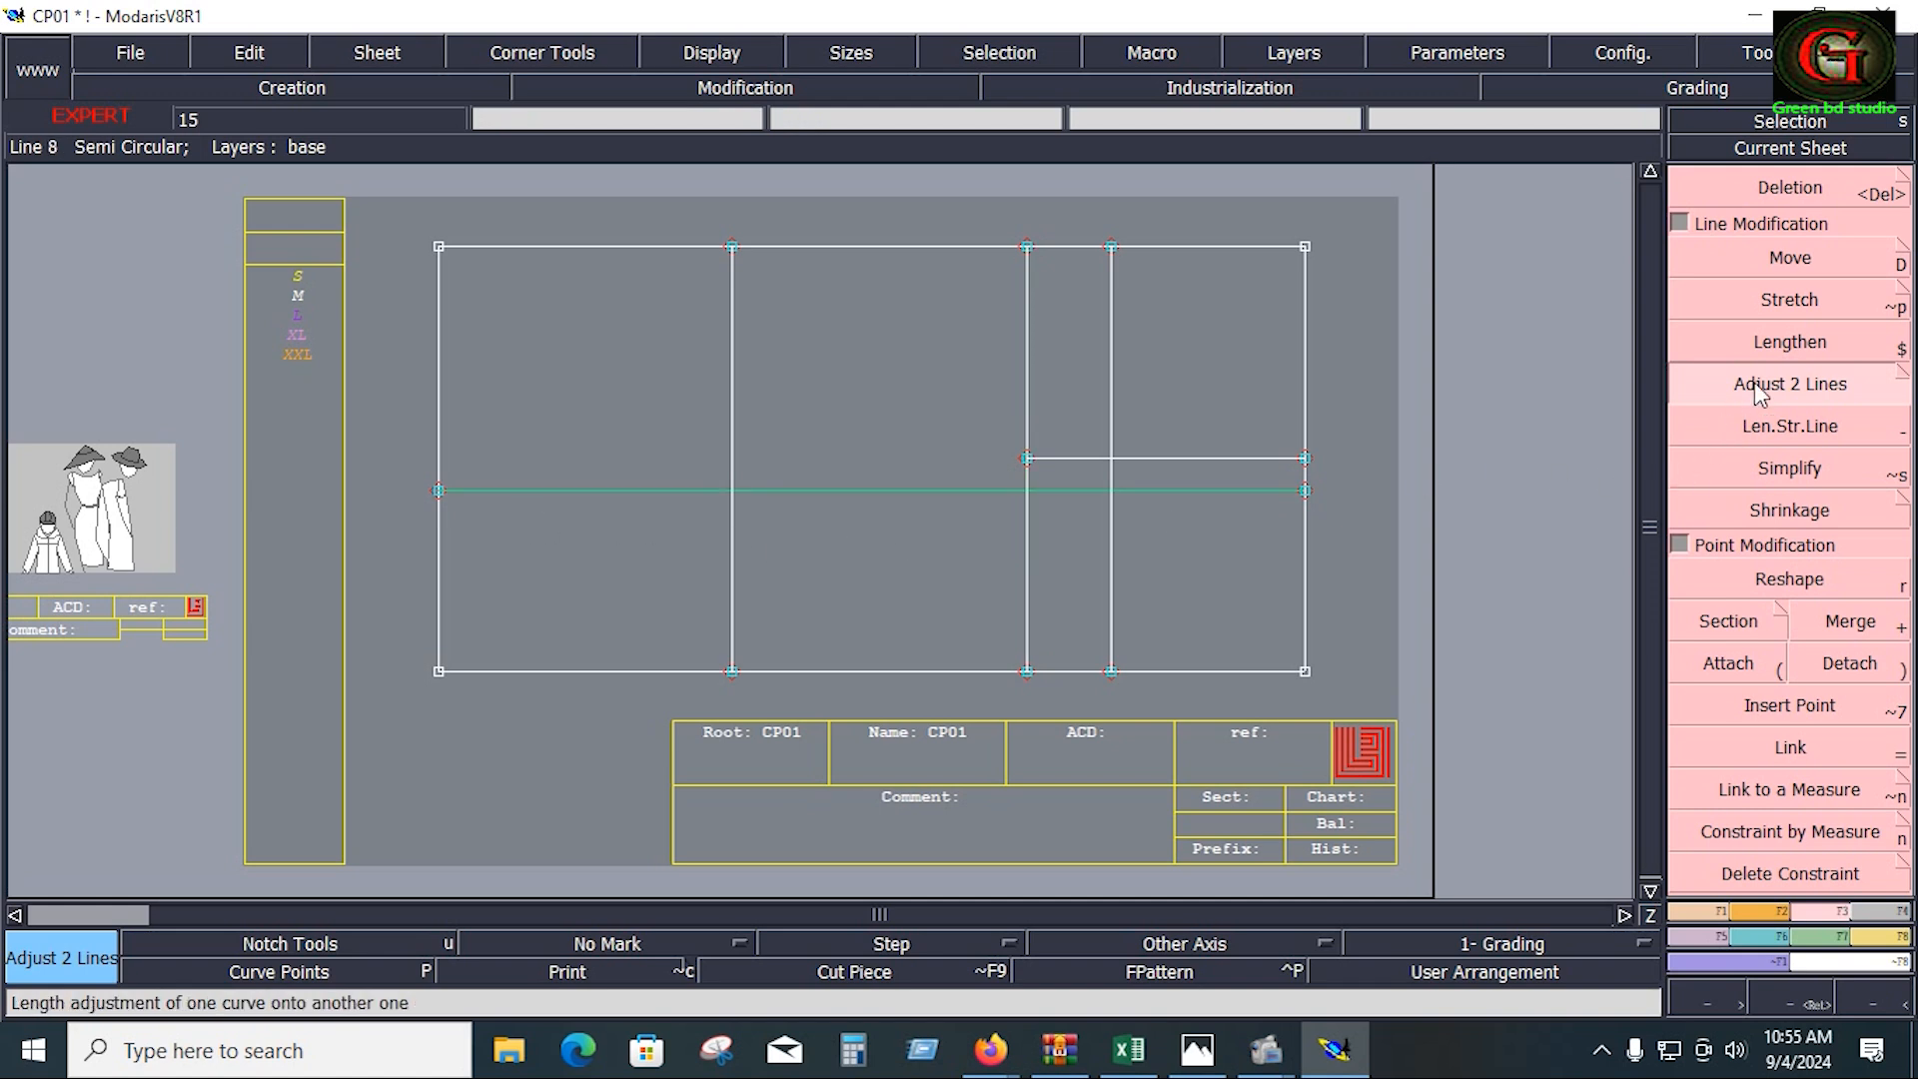
left_click(1040, 486)
Step: Place developed points on the hem edge 4 inches to either side of the leg centre line
left_click(1788, 257)
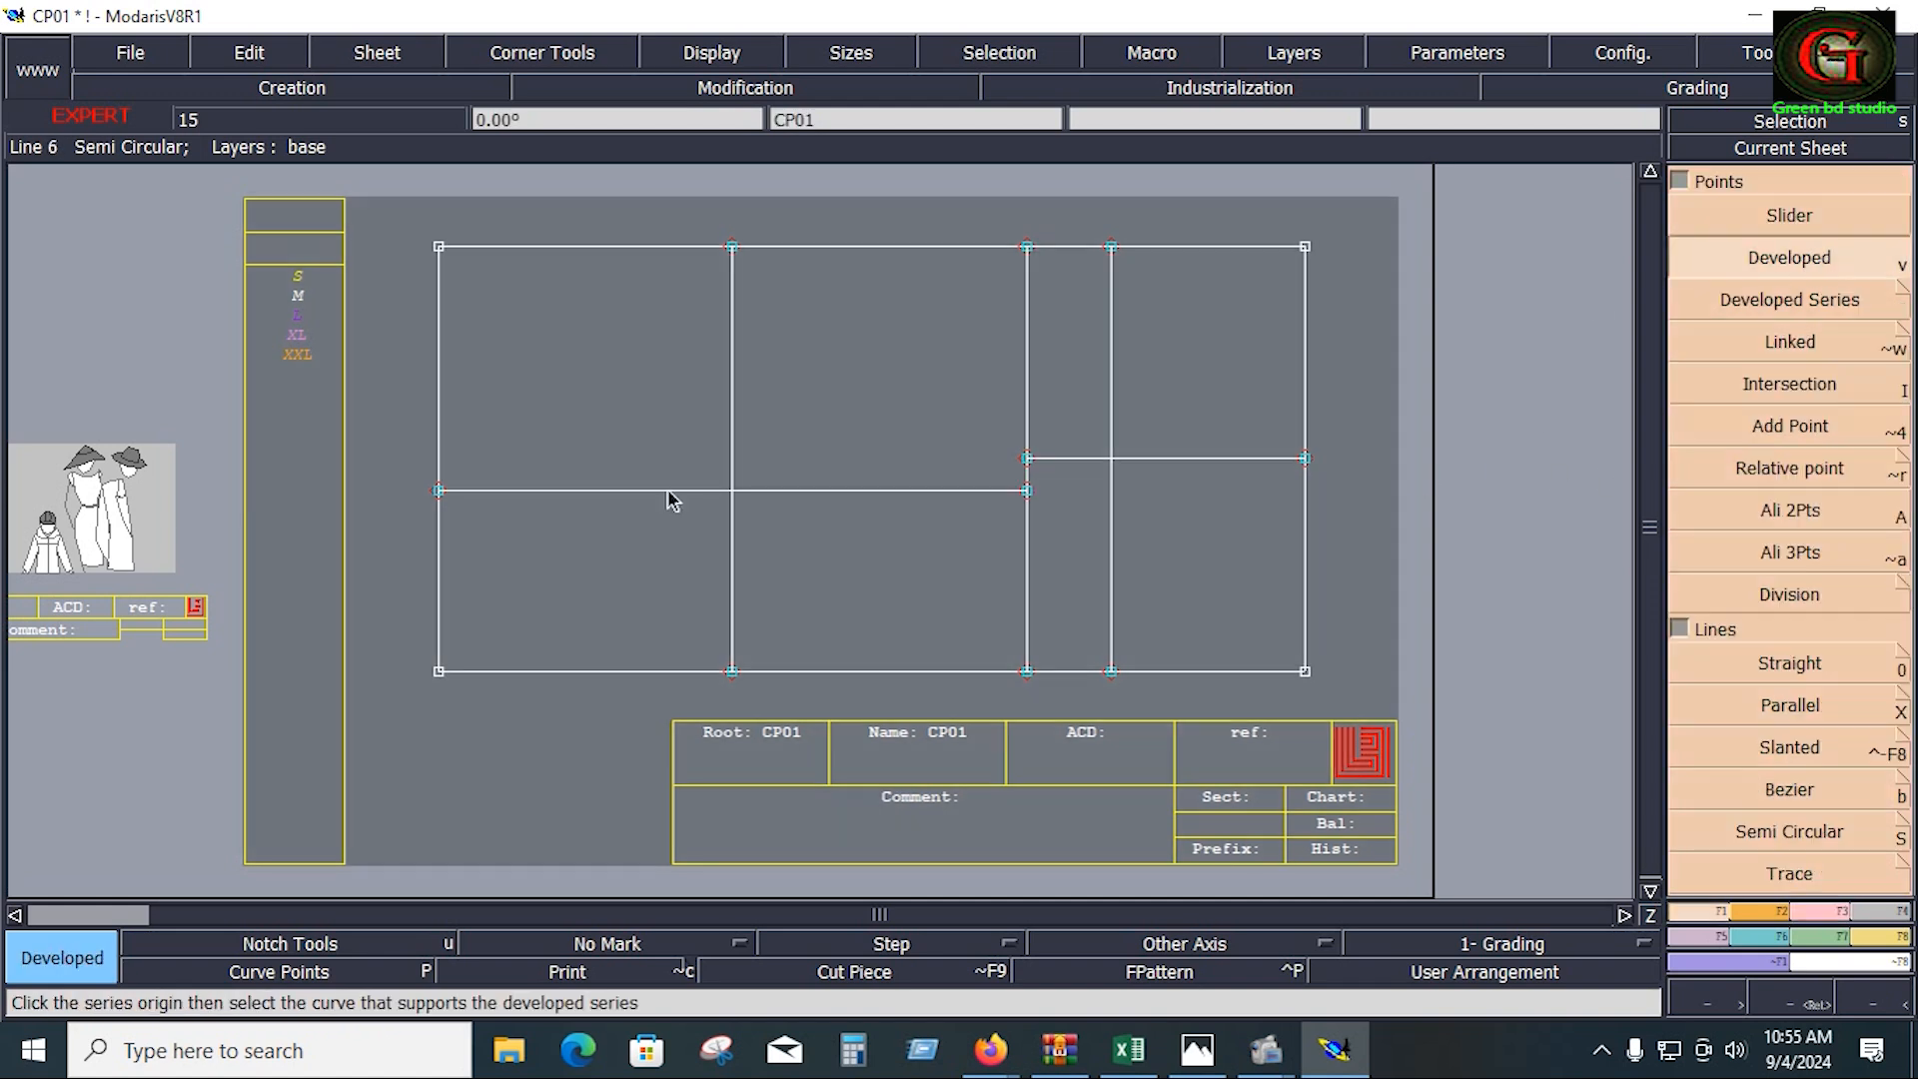
left_click(440, 491)
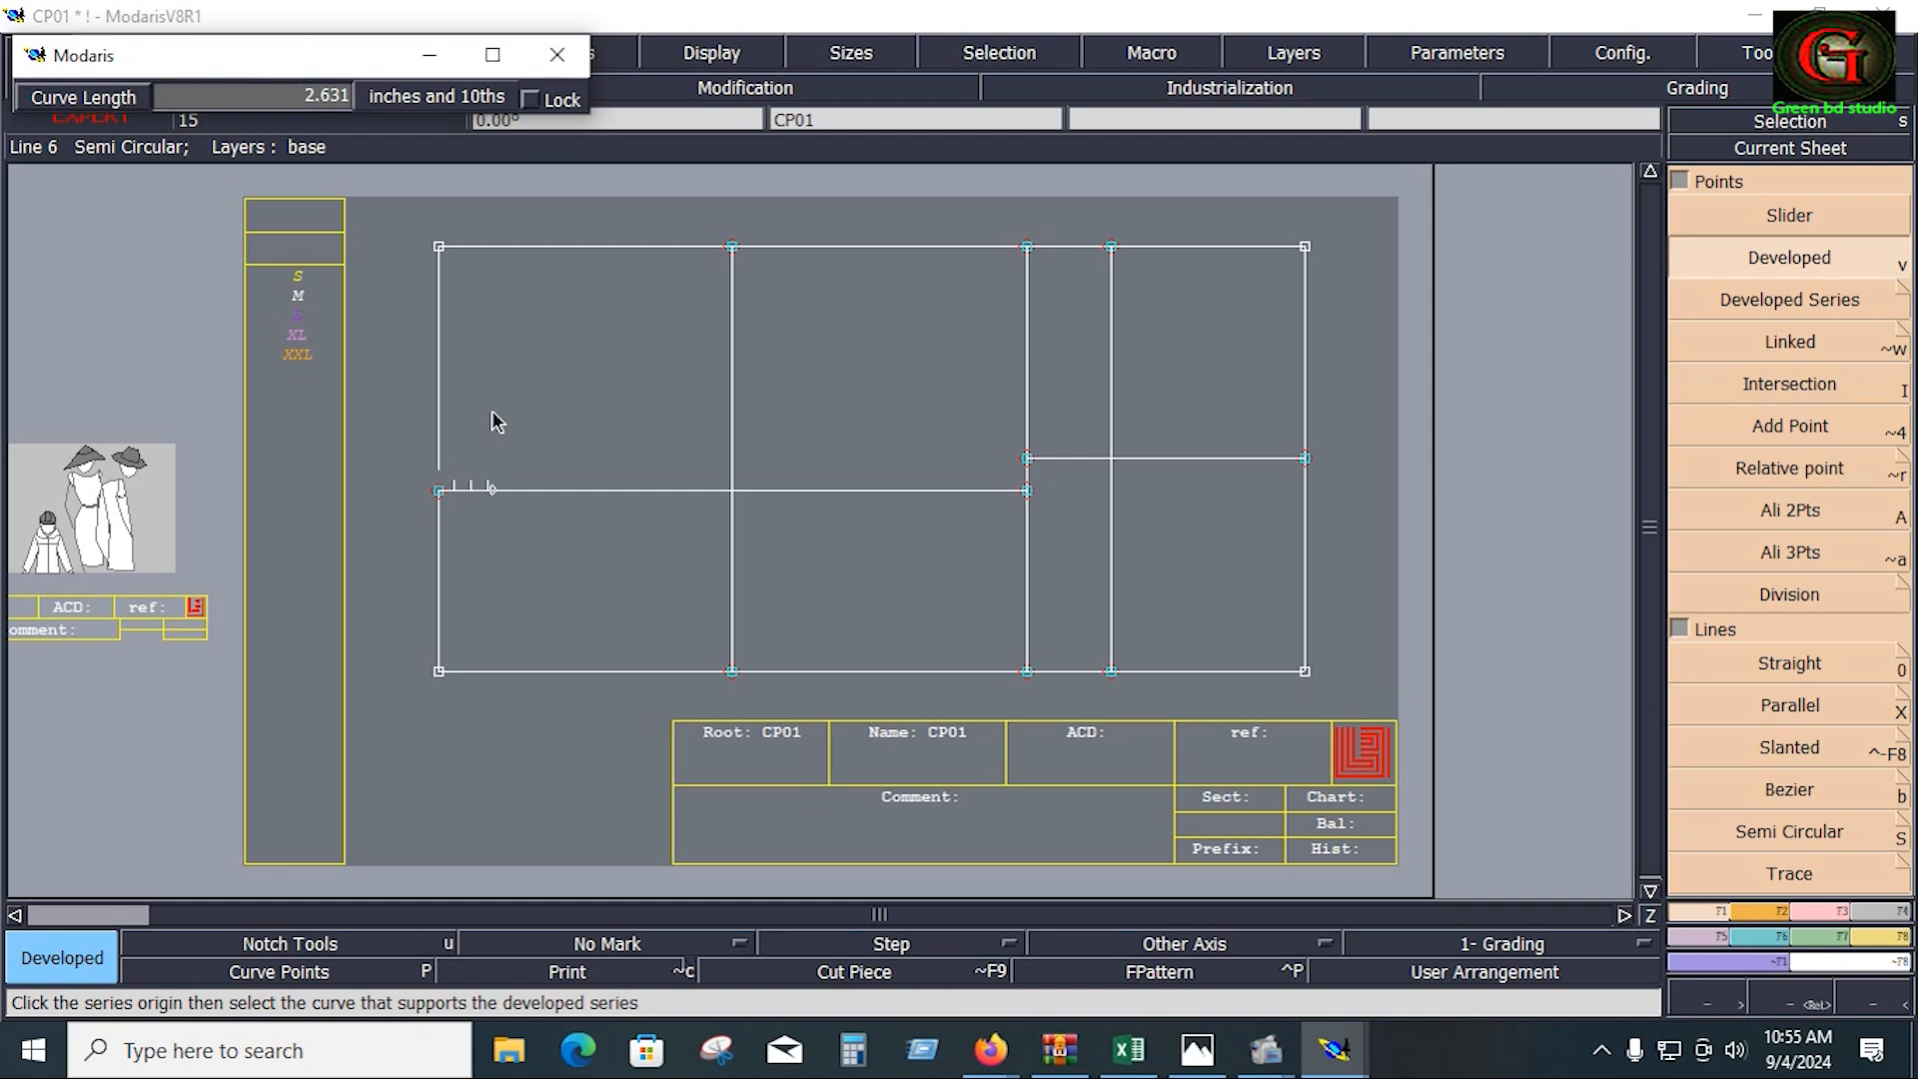
type("4.000")
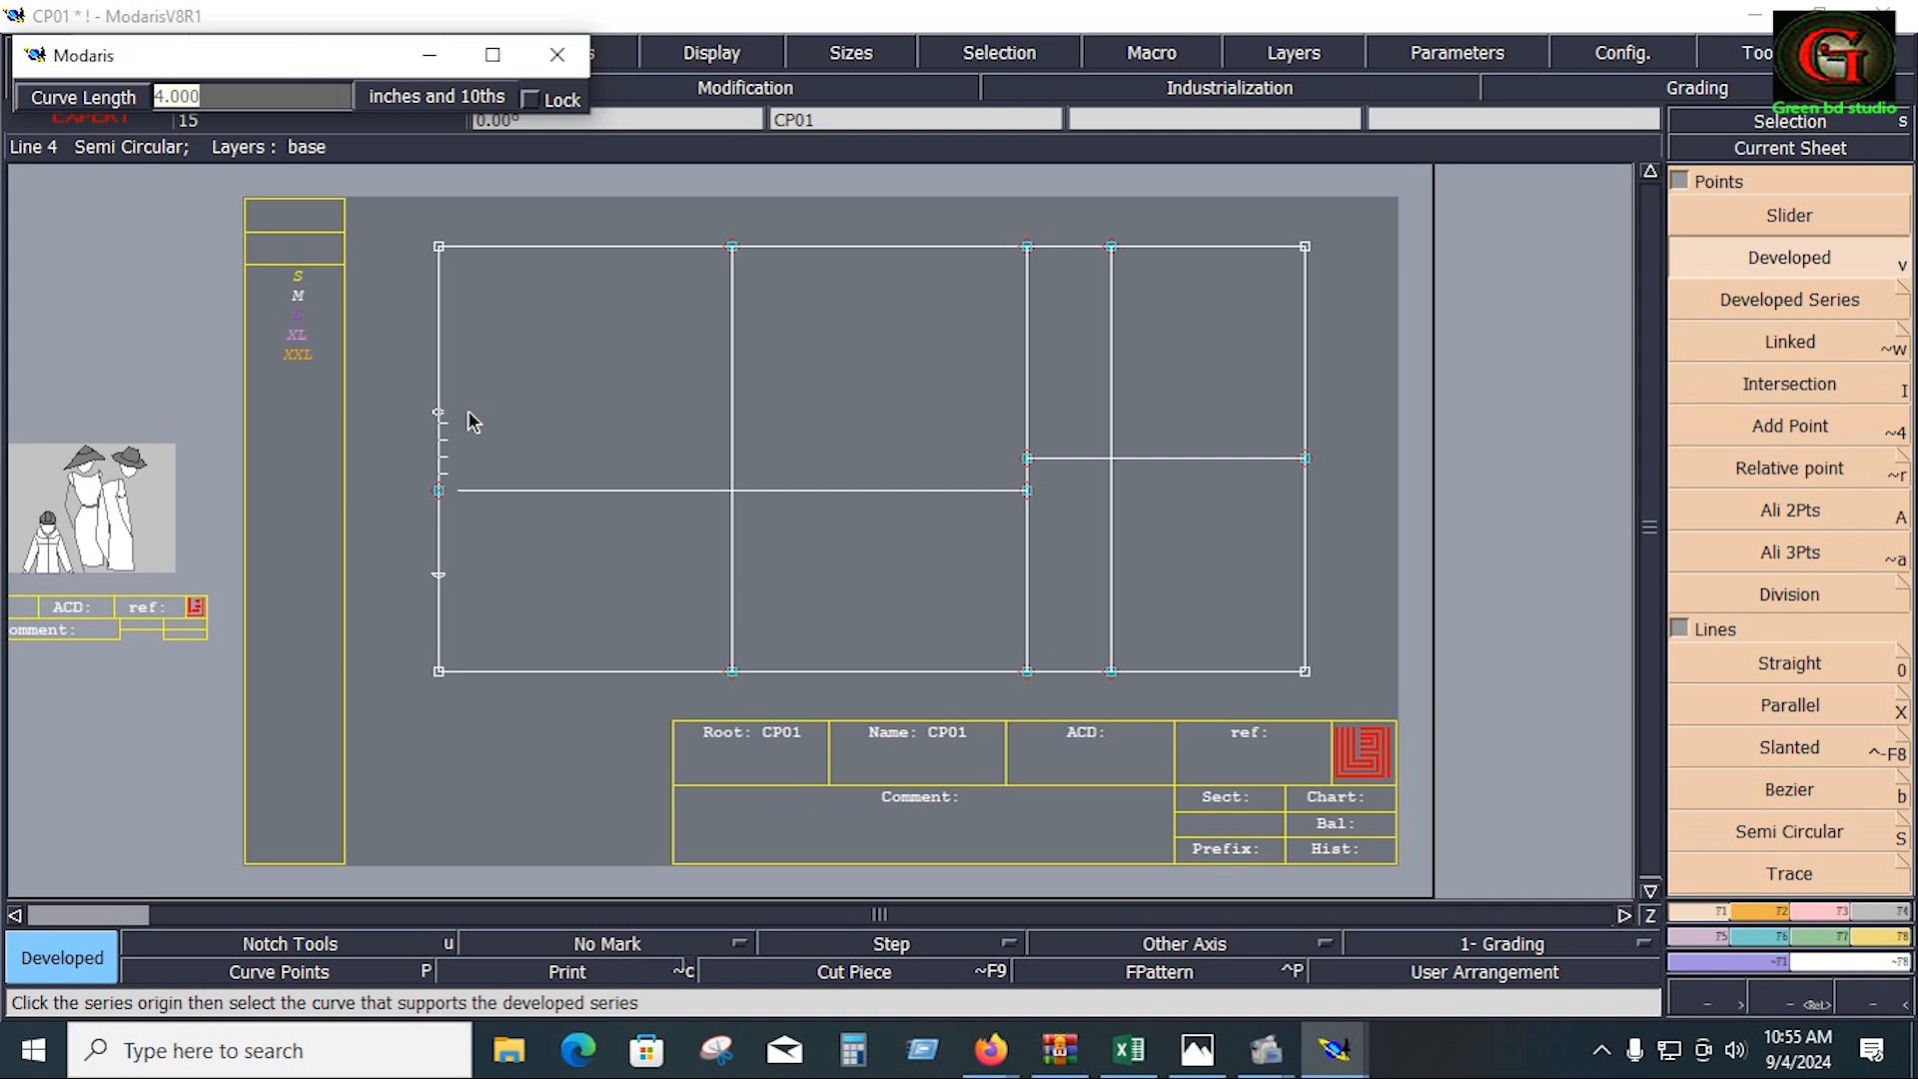
type("-4")
key("Return")
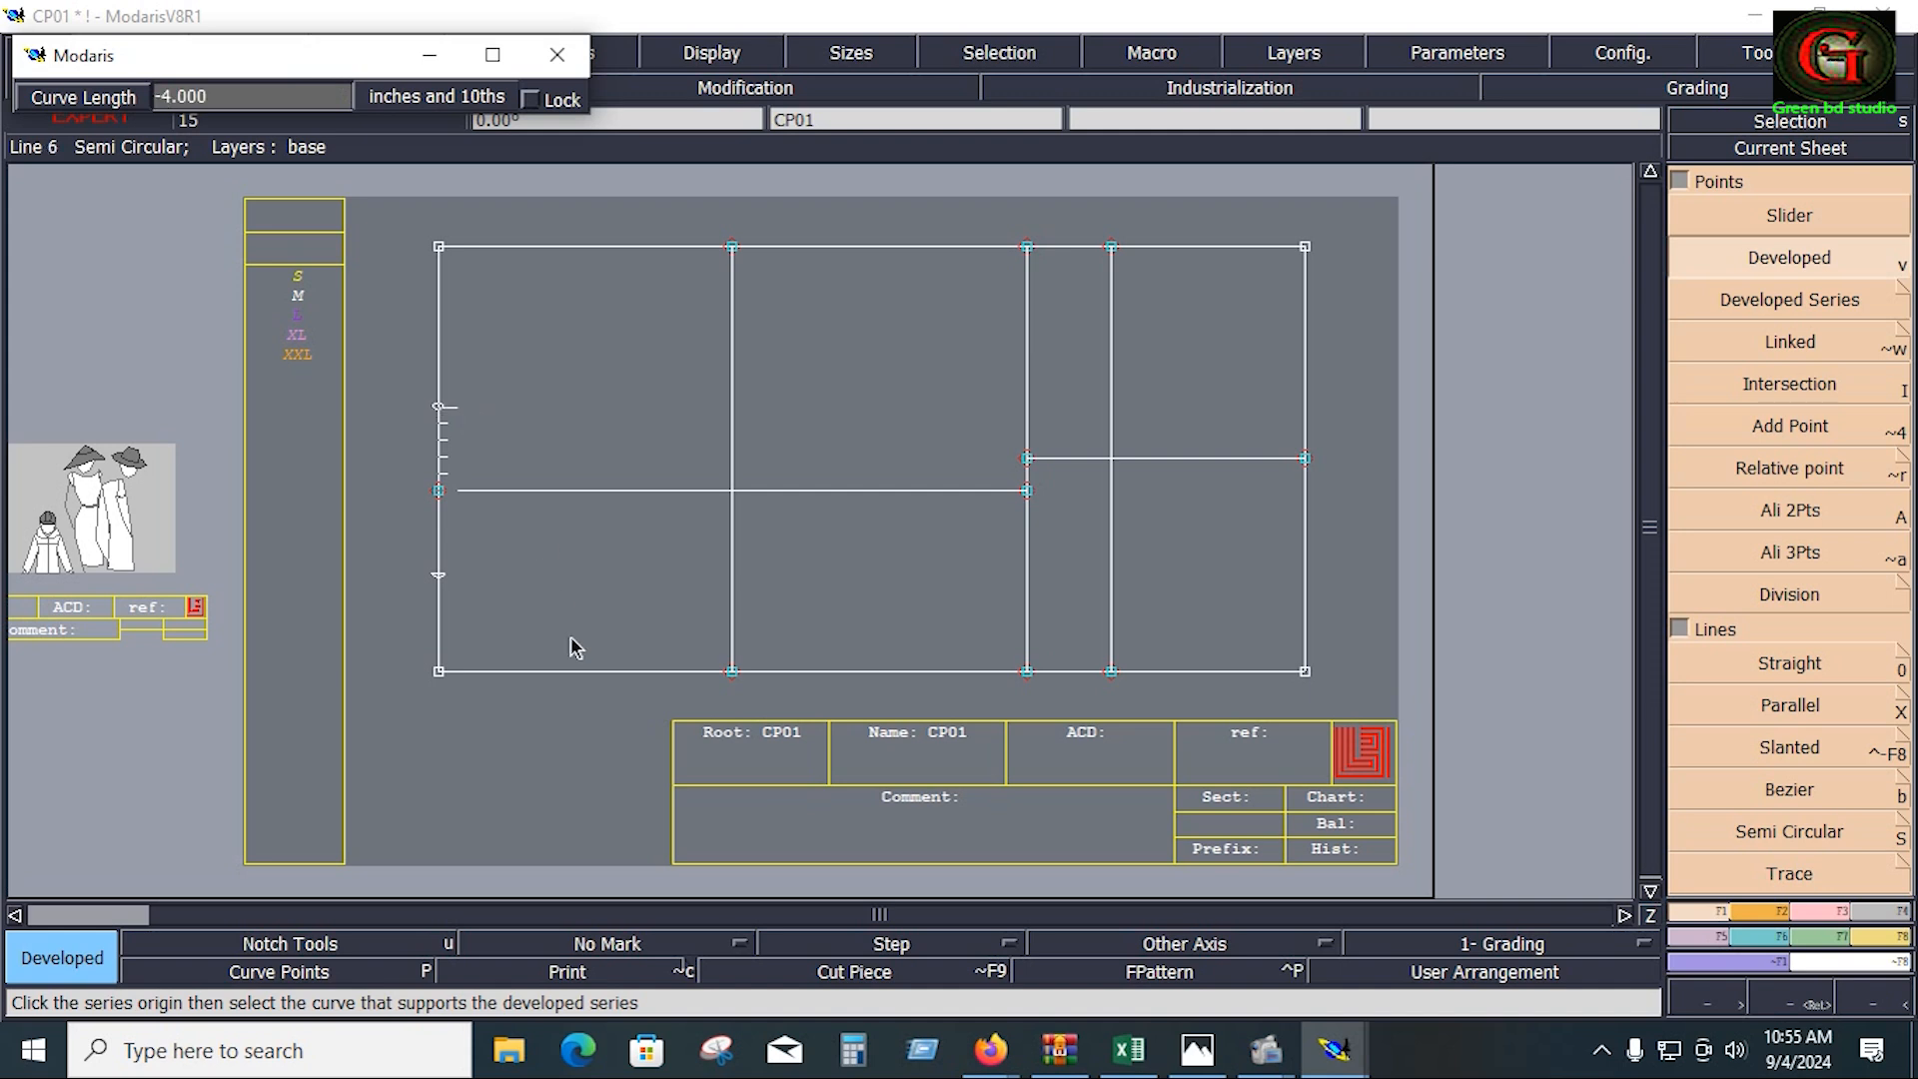
Step: Calculate a quarter of the size M knee measurement in Excel cell L9 with the formula =E9/4
left_click(1130, 1067)
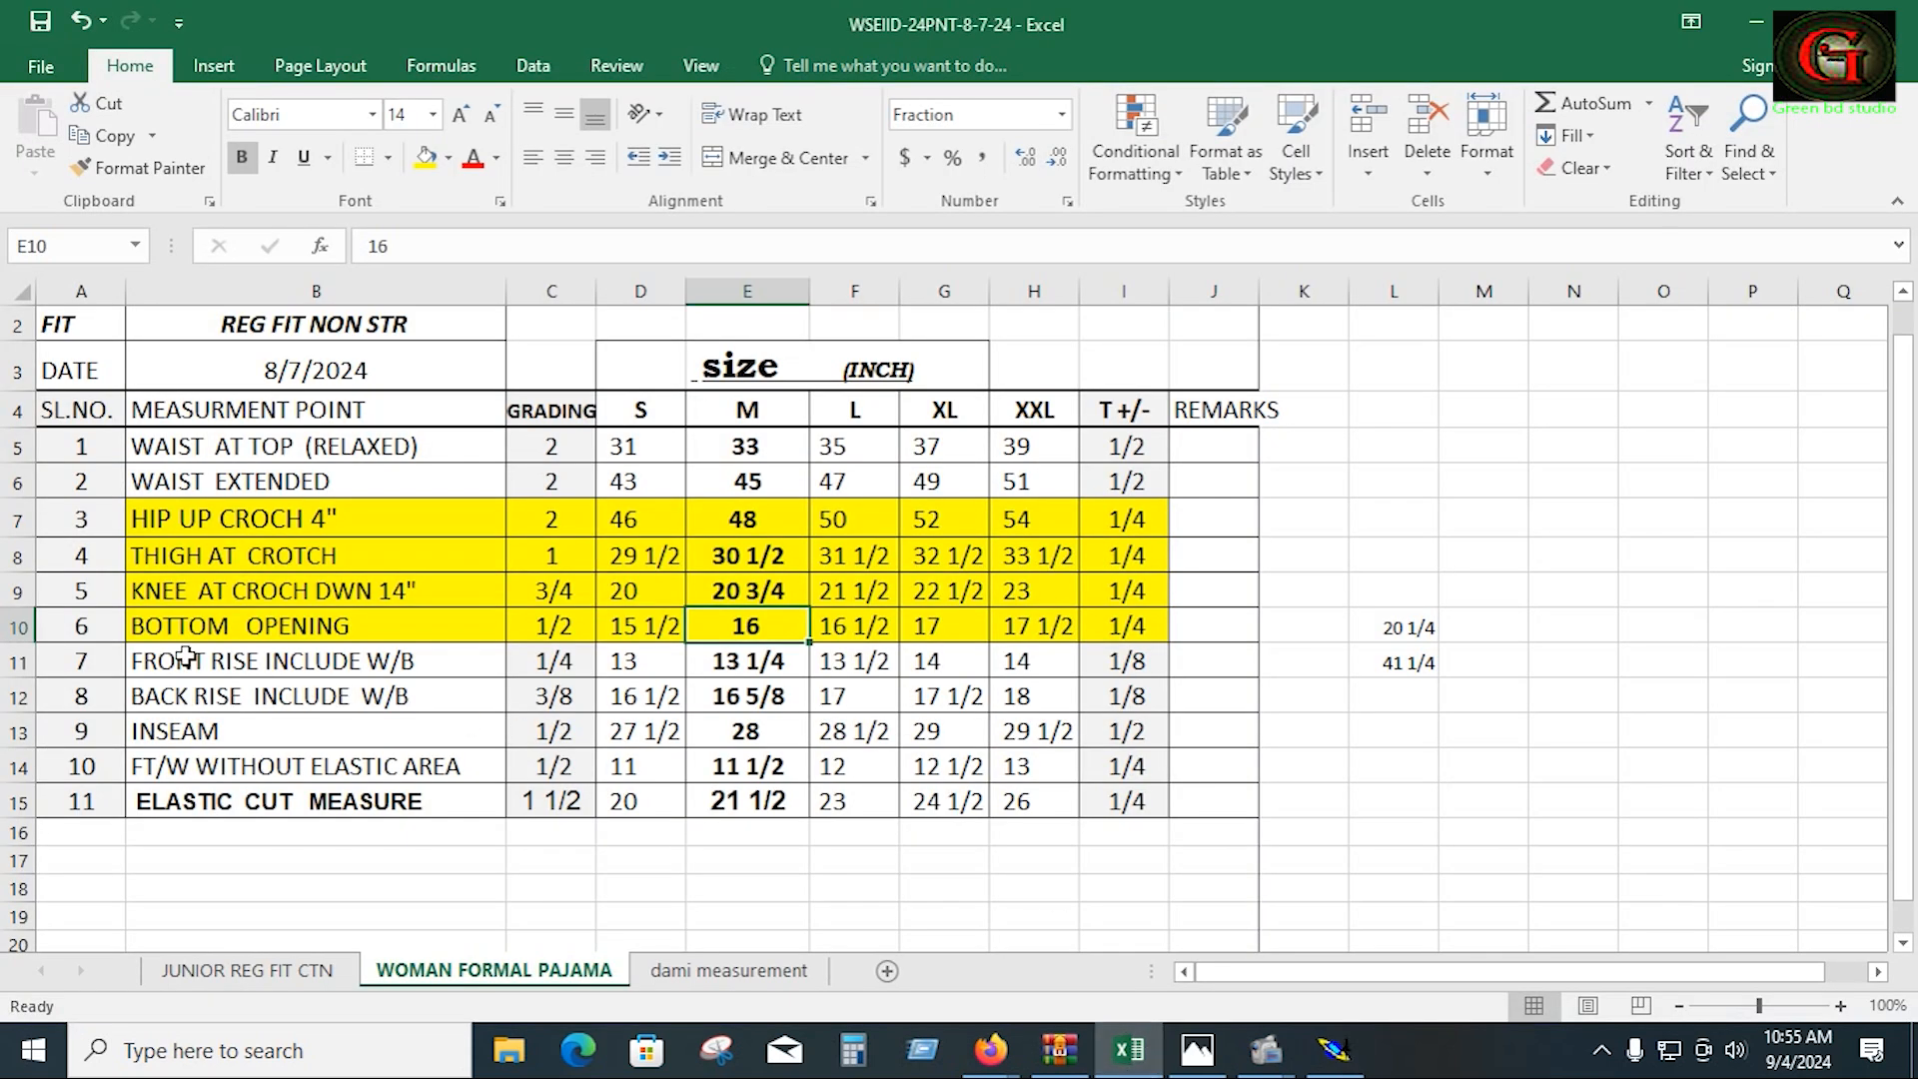
left_click(749, 591)
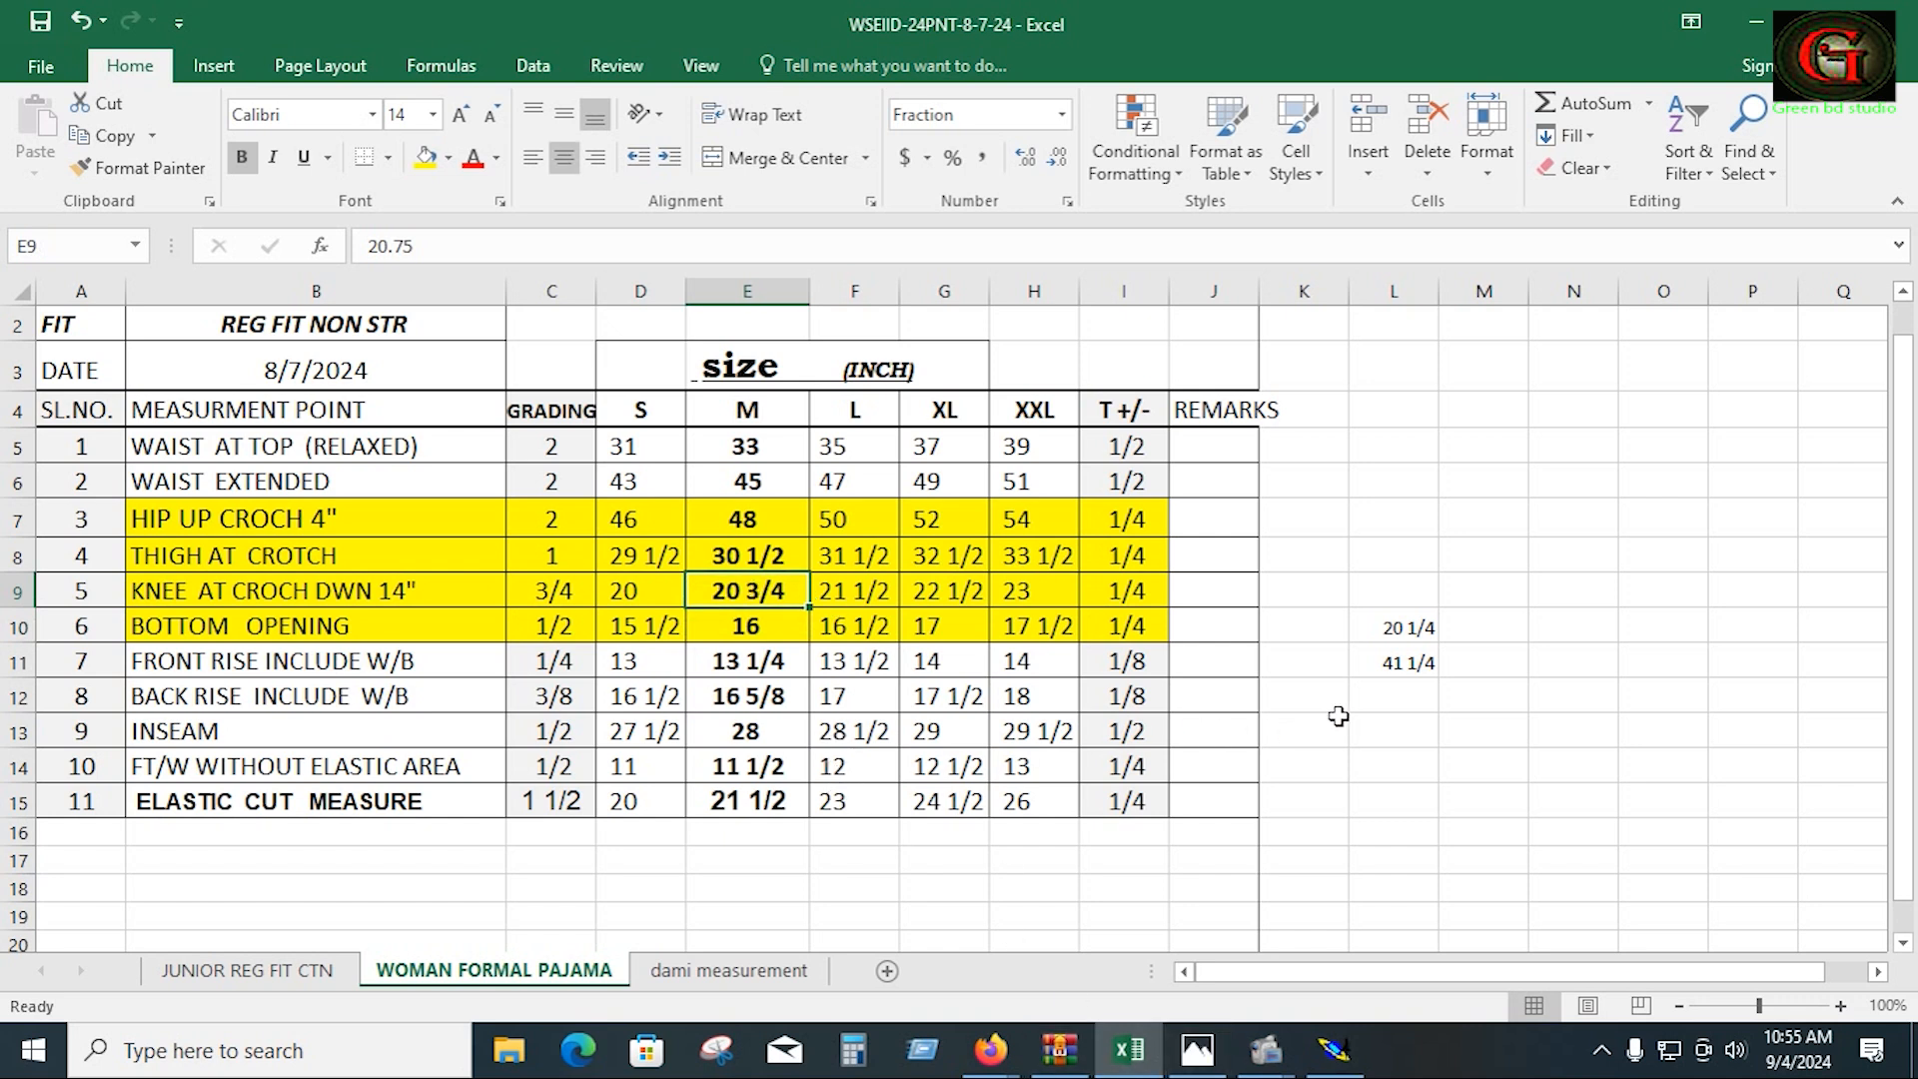
left_click(1399, 597)
type("=")
left_click(759, 591)
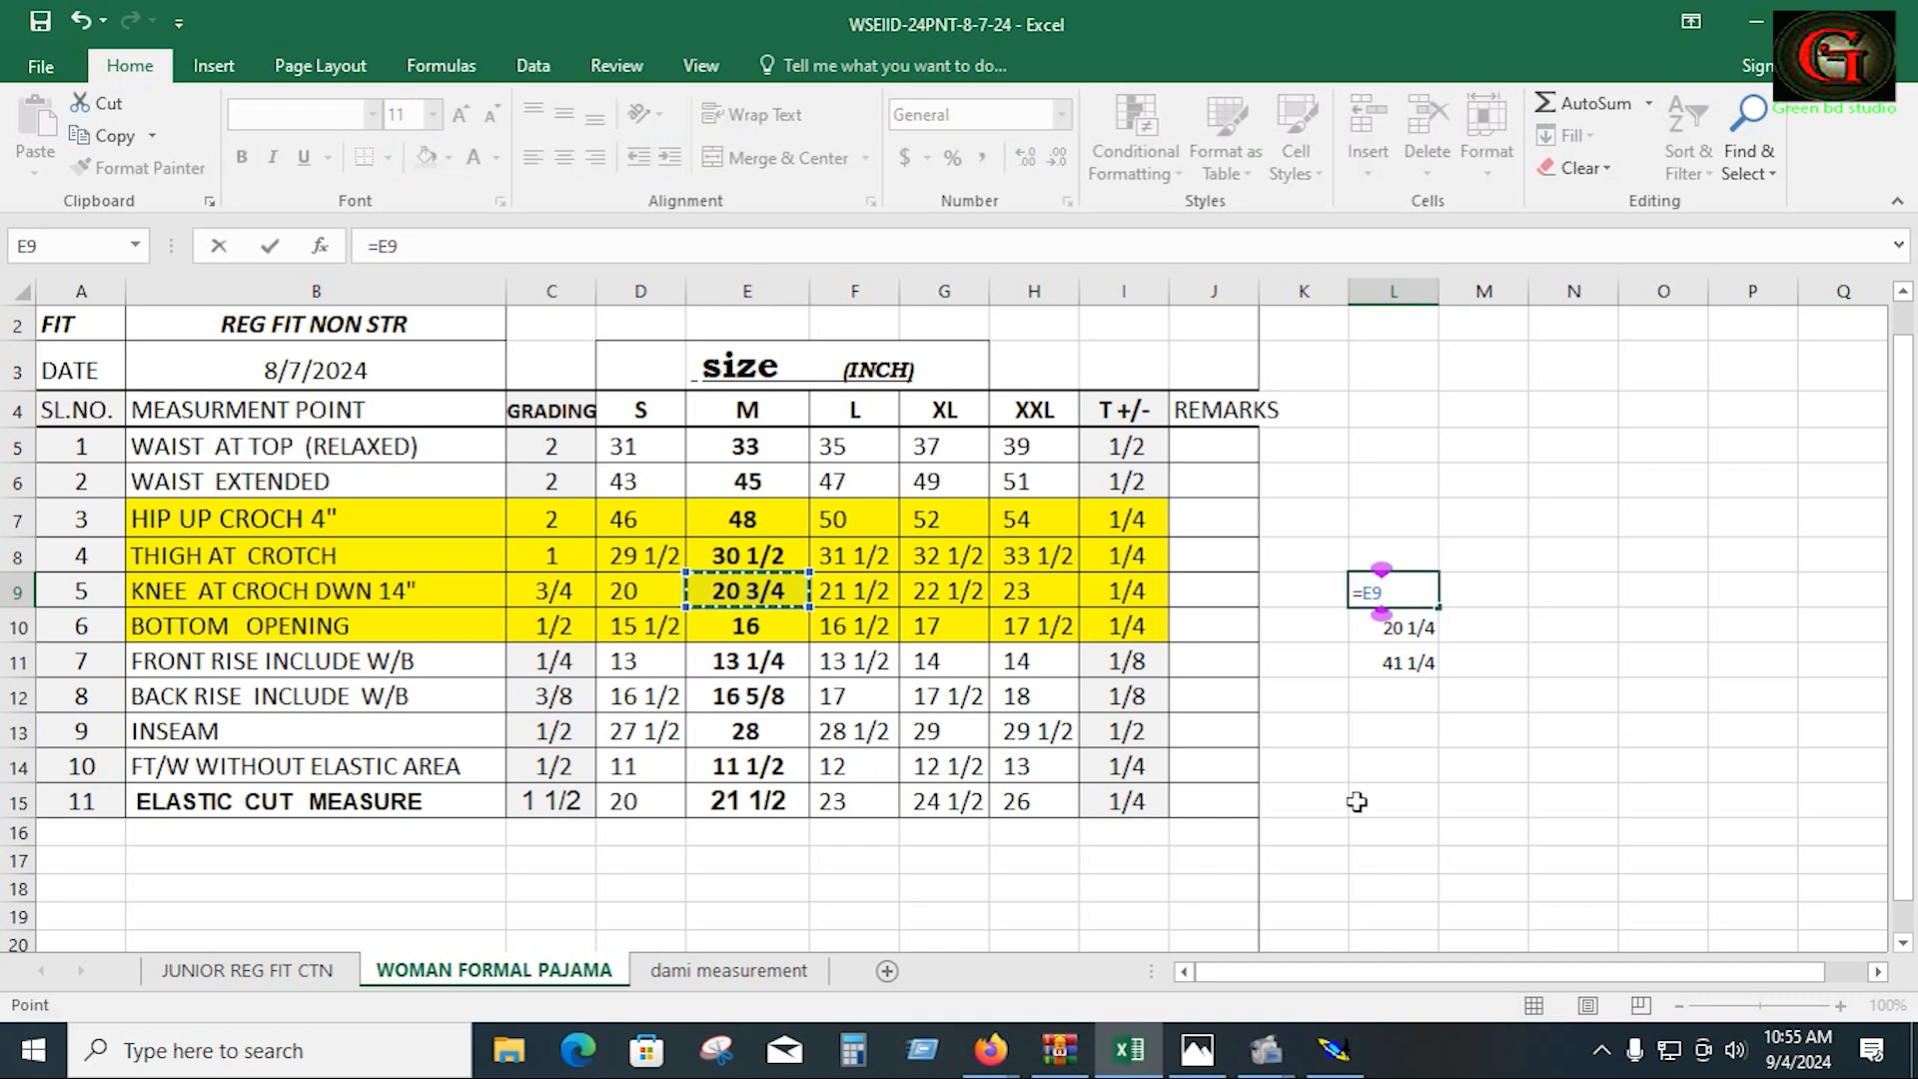
type("/4")
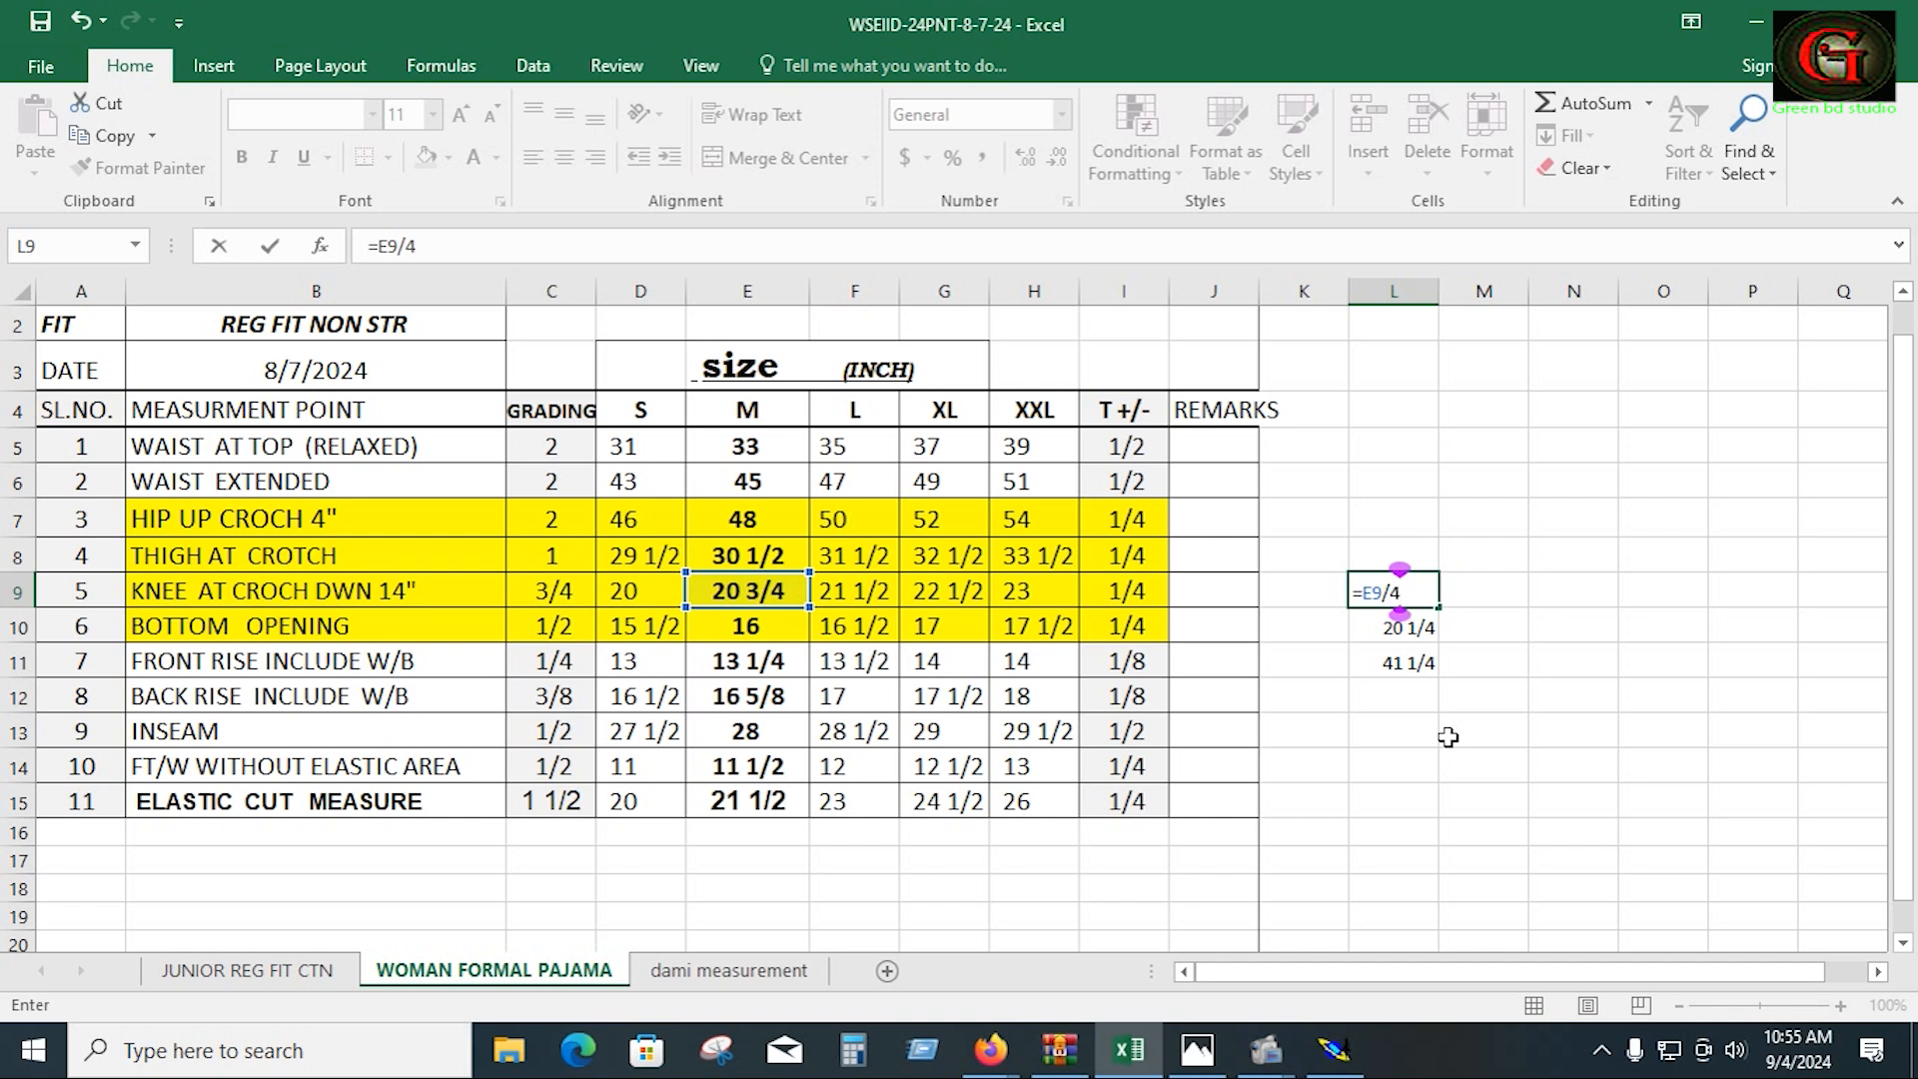
key("Return")
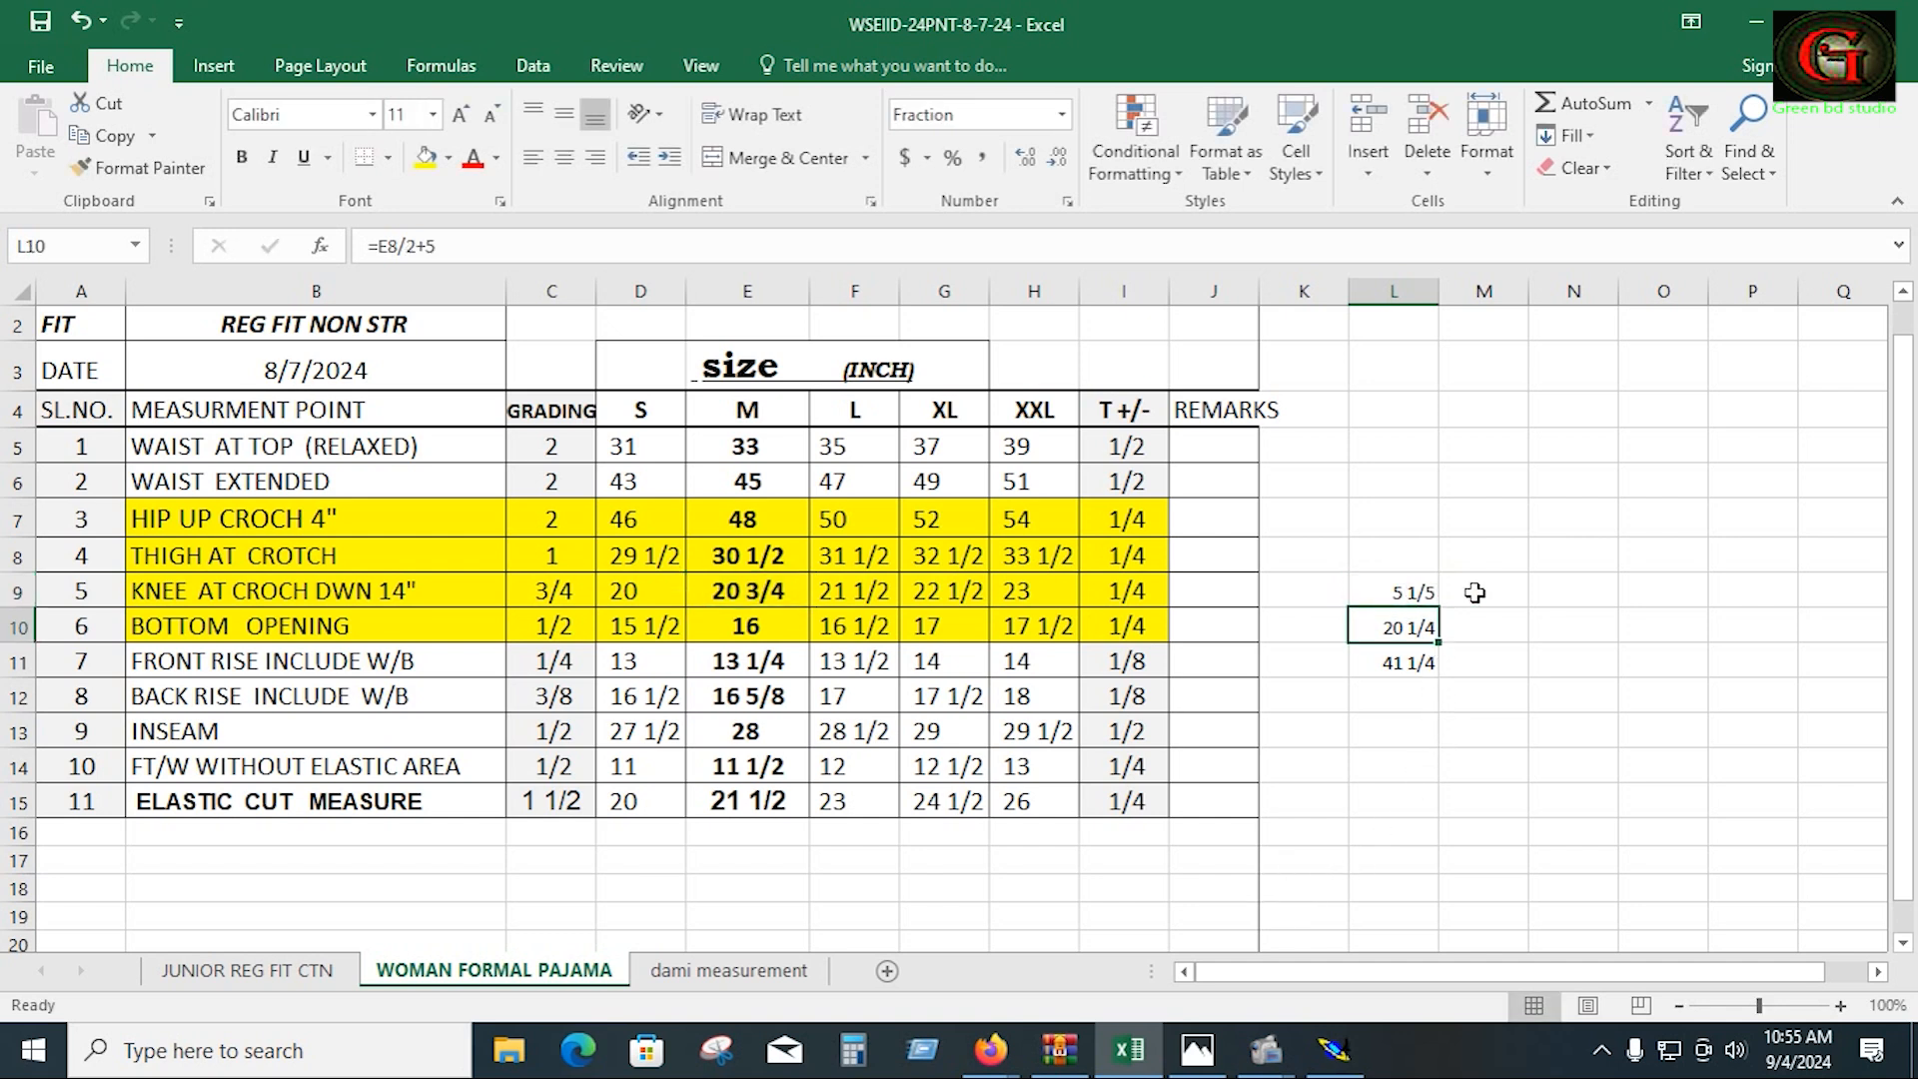
left_click(1421, 590)
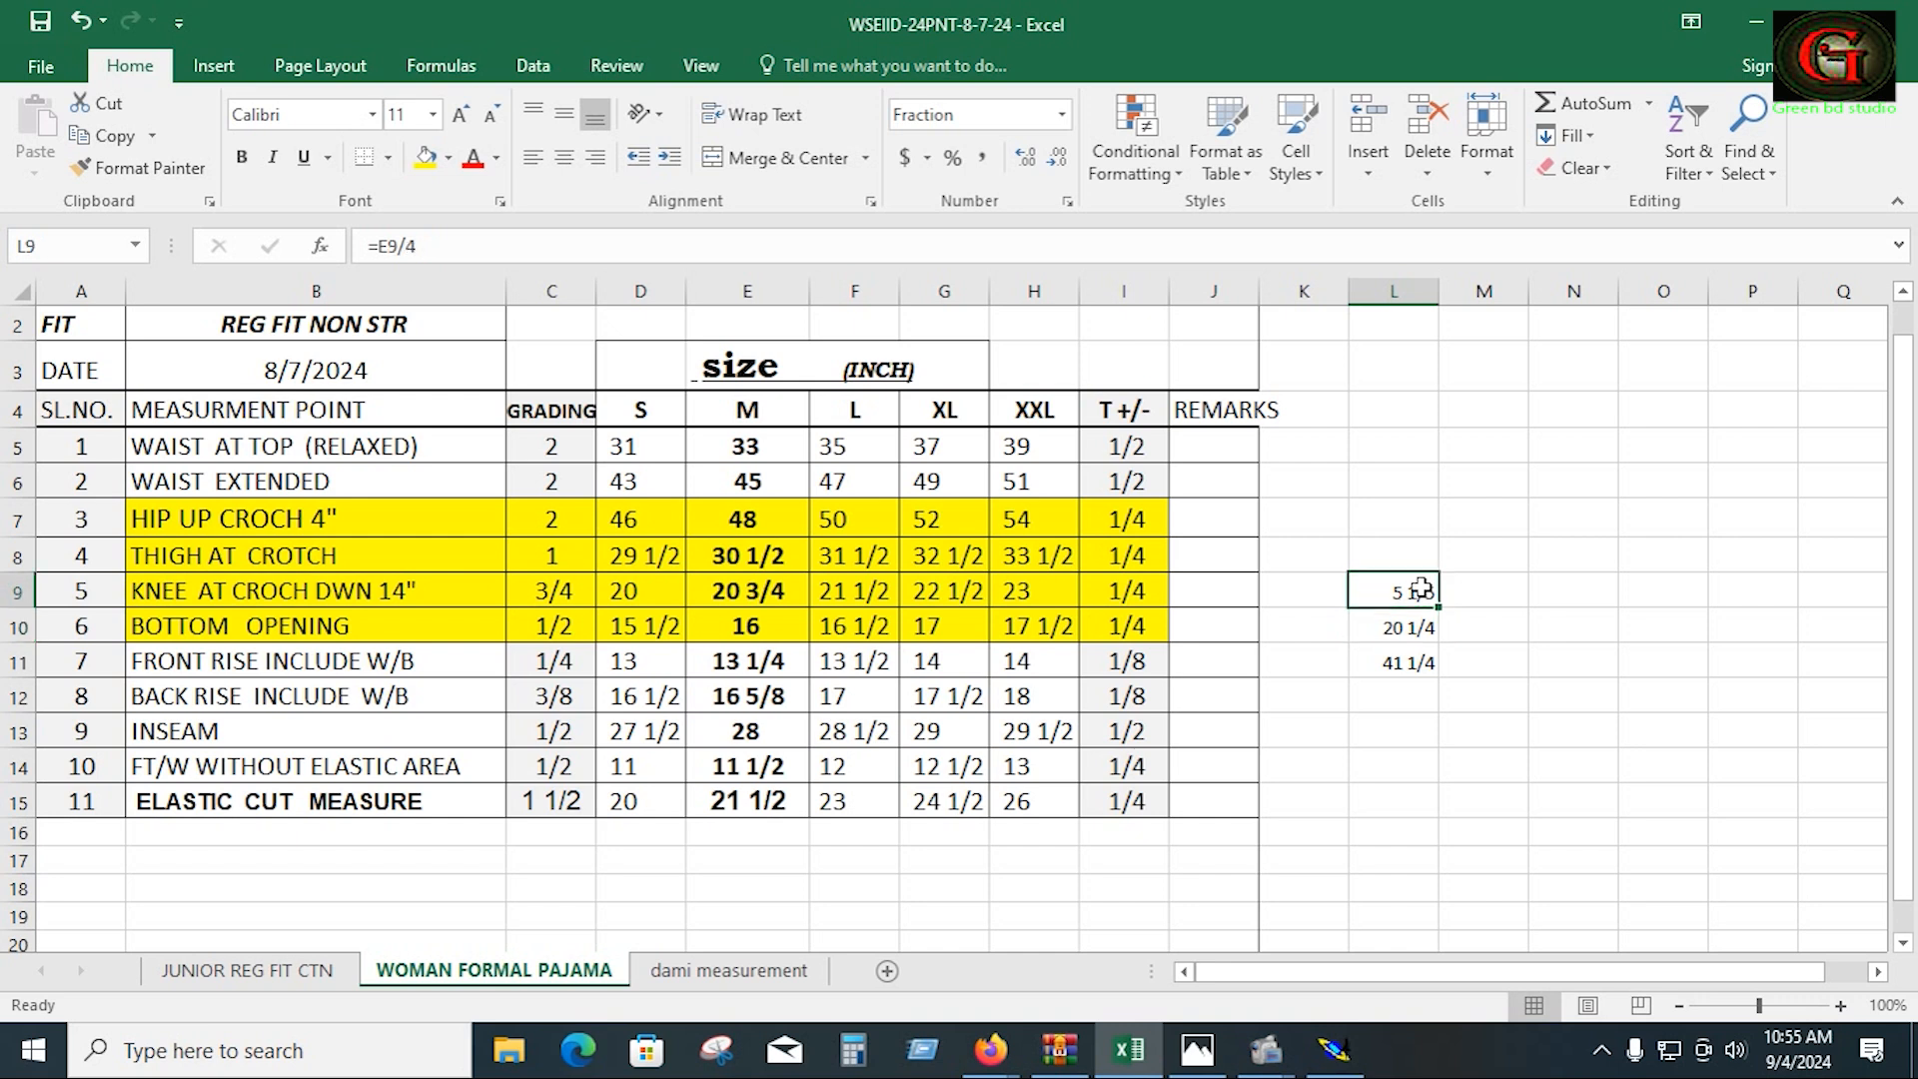
Step: Return to Modaris and place developed points on the knee line at 5.188 and -5.188 inches from the leg centre line
left_click(1334, 1049)
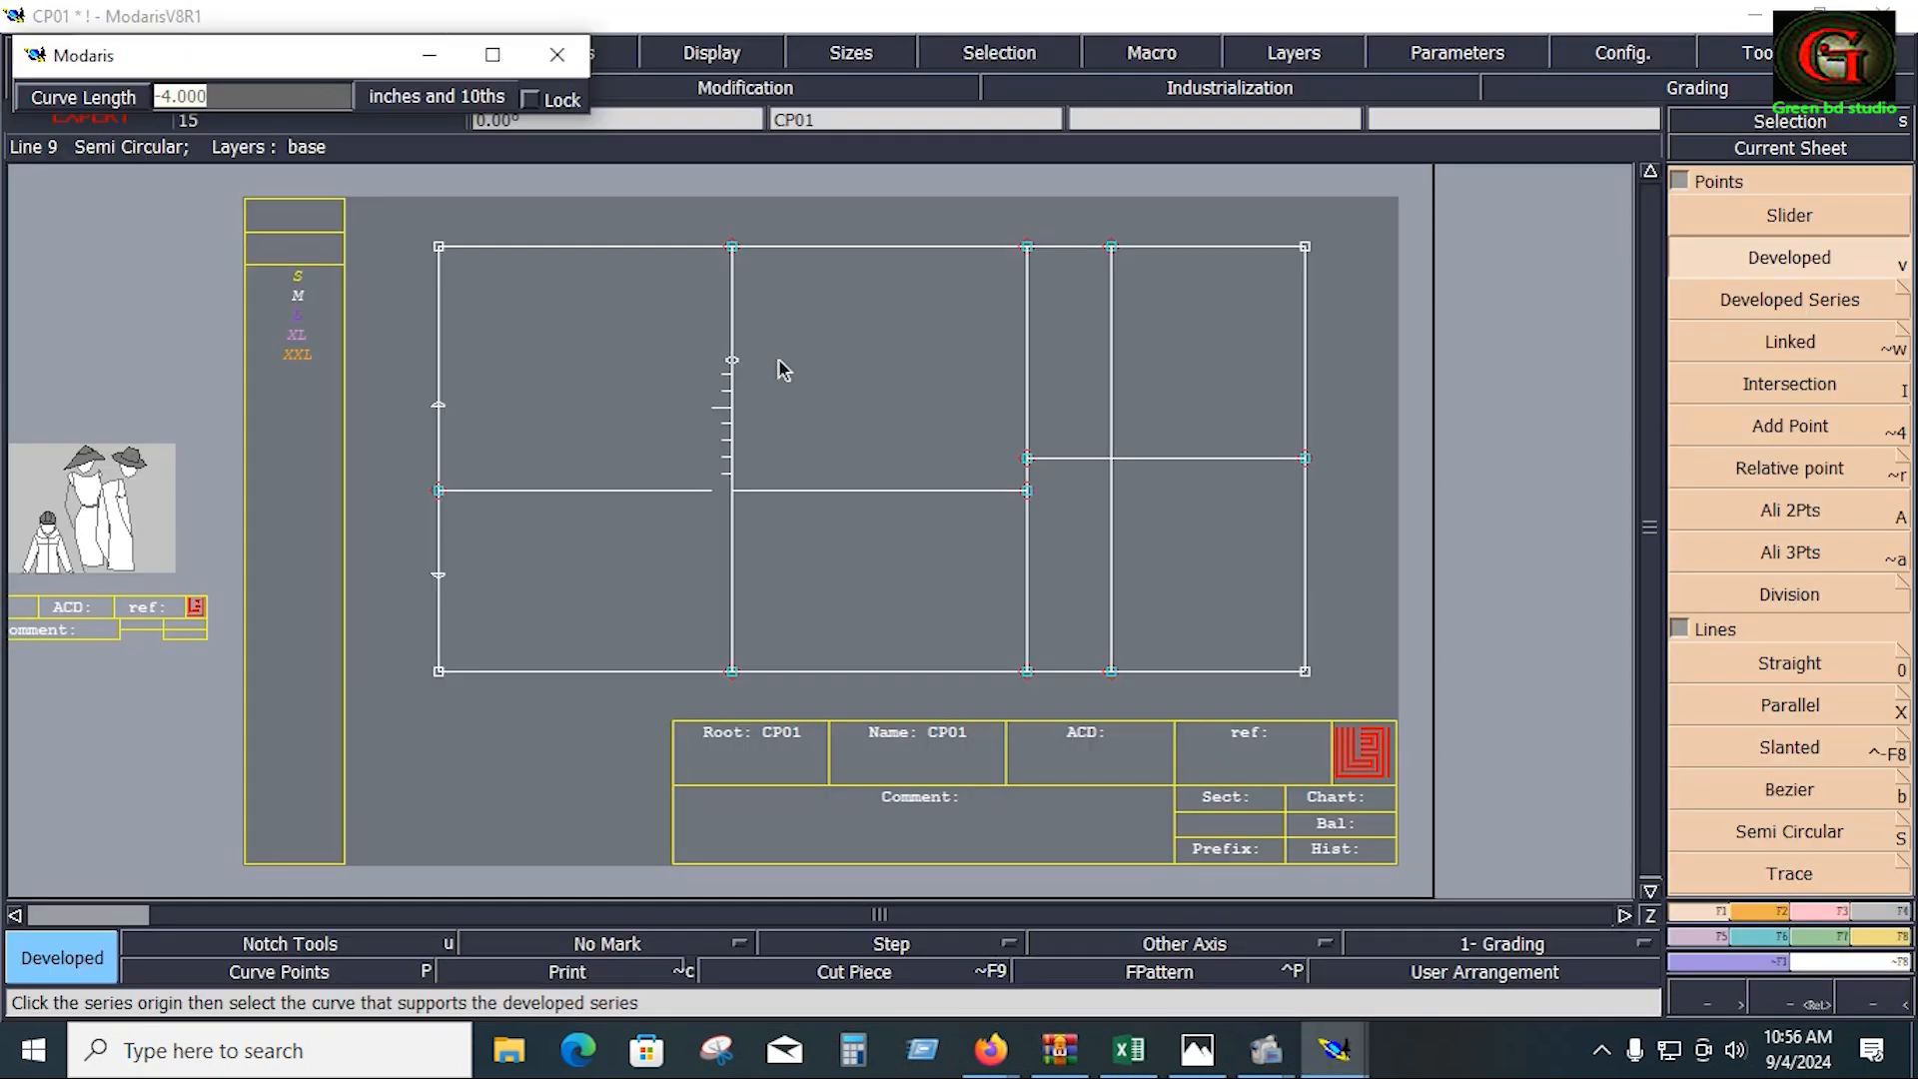
type("5.188")
key("Return")
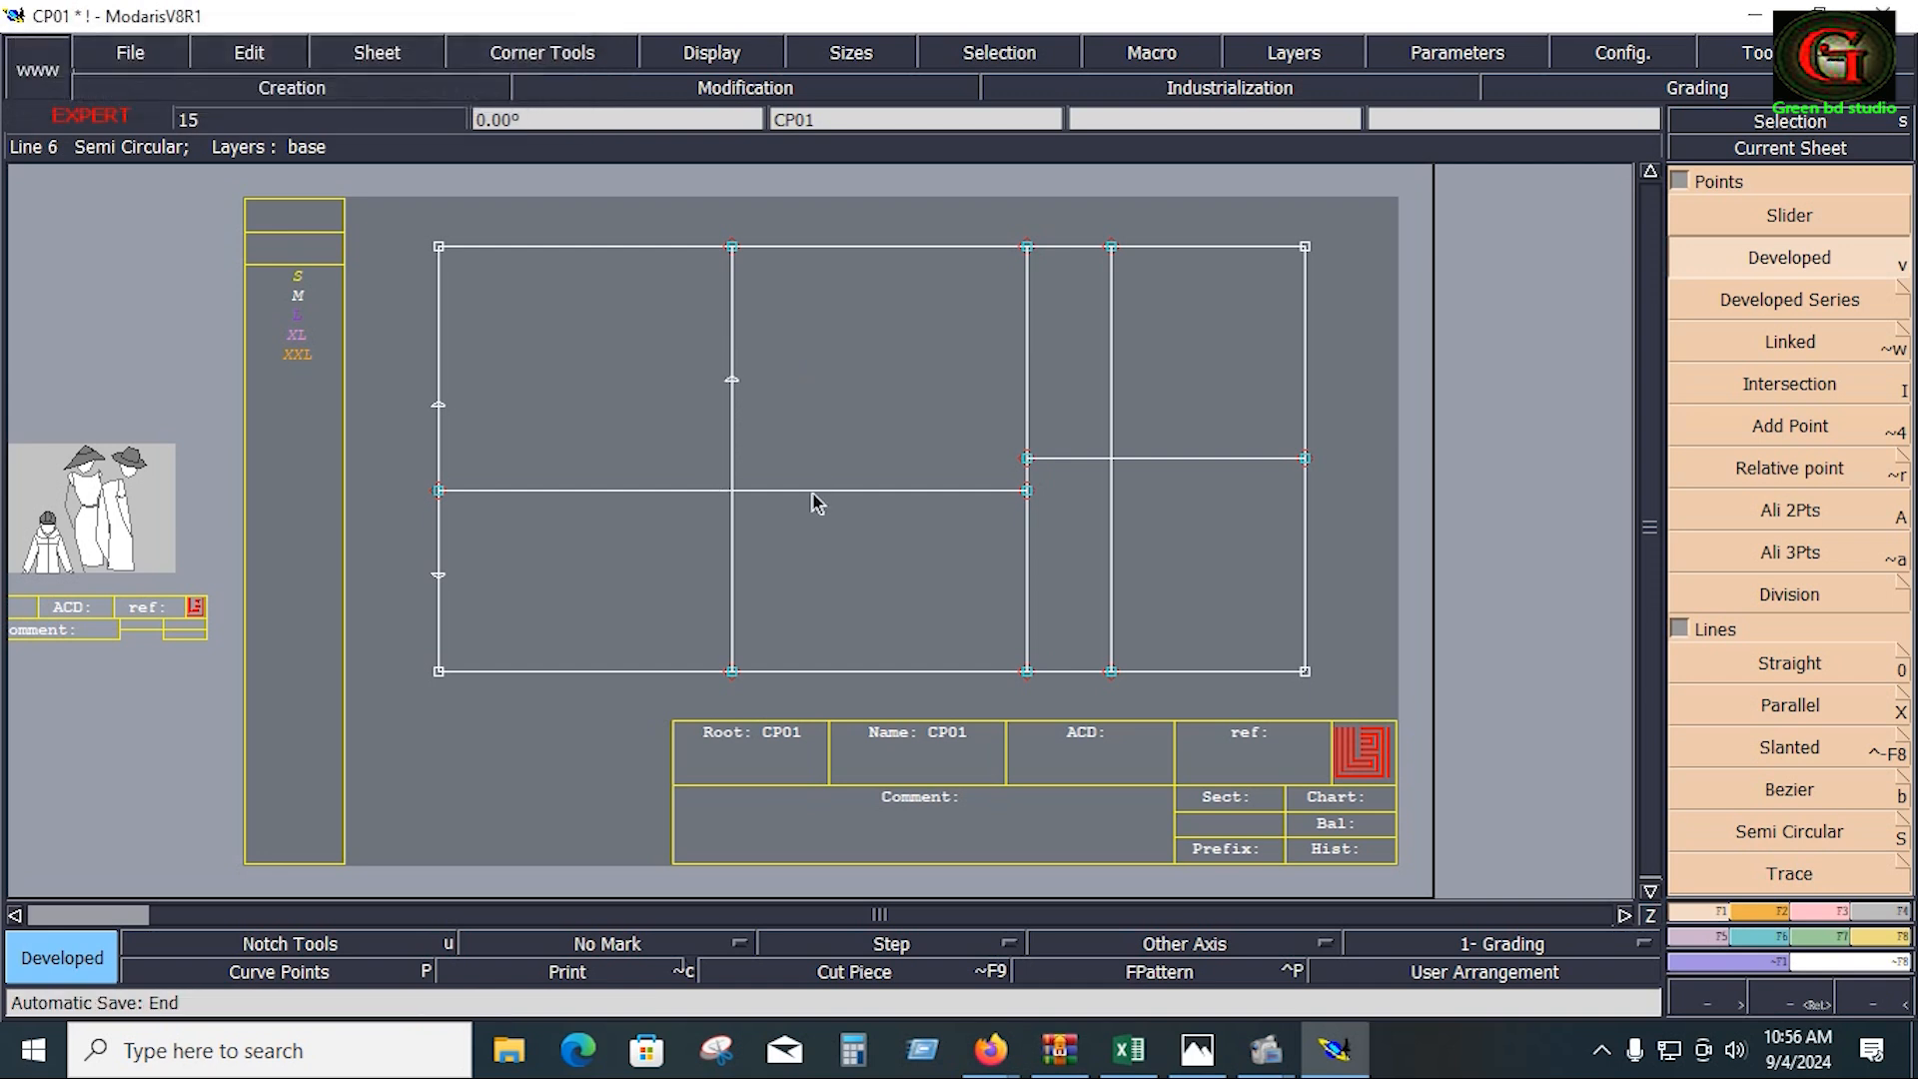
left_click(732, 500)
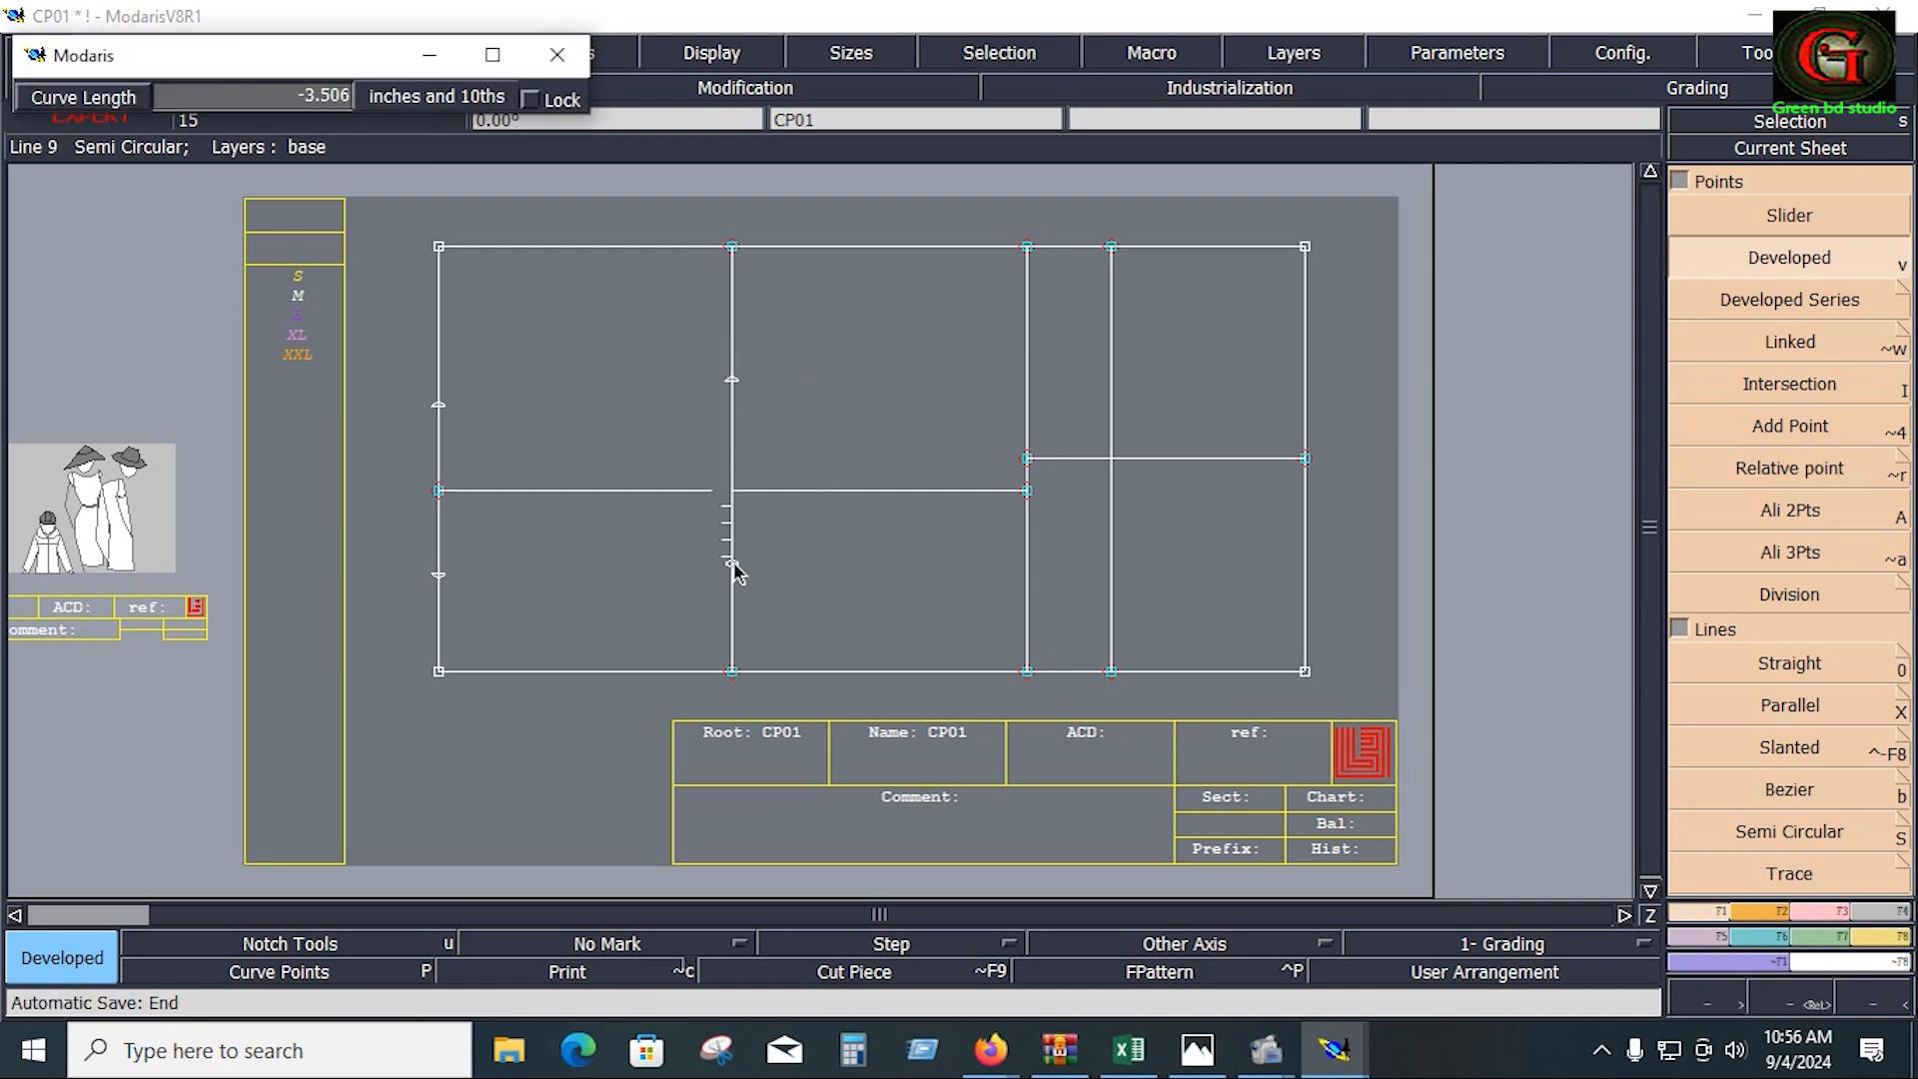
type("-5.188")
key("Return")
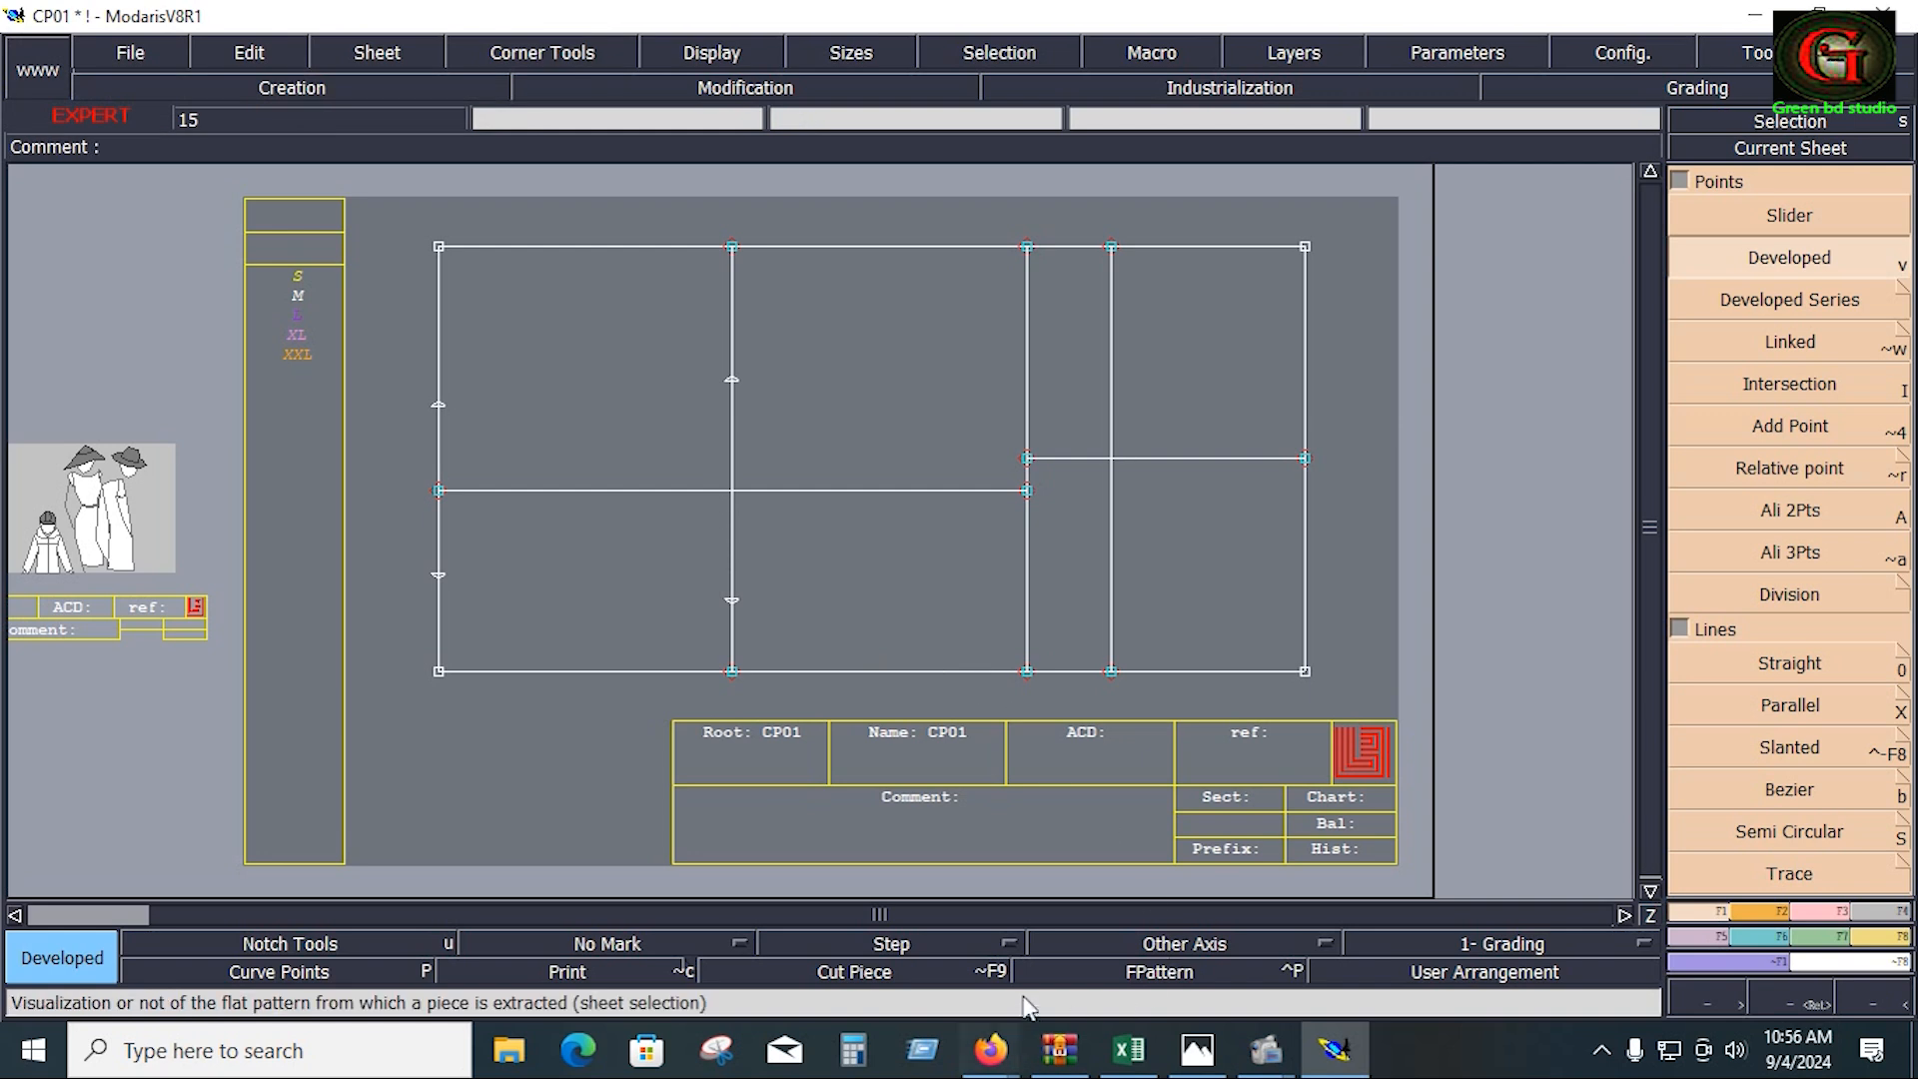
Step: Switch to Excel and format the knee calculation in cell L9 as a fraction in sixteenths
left_click(1129, 1048)
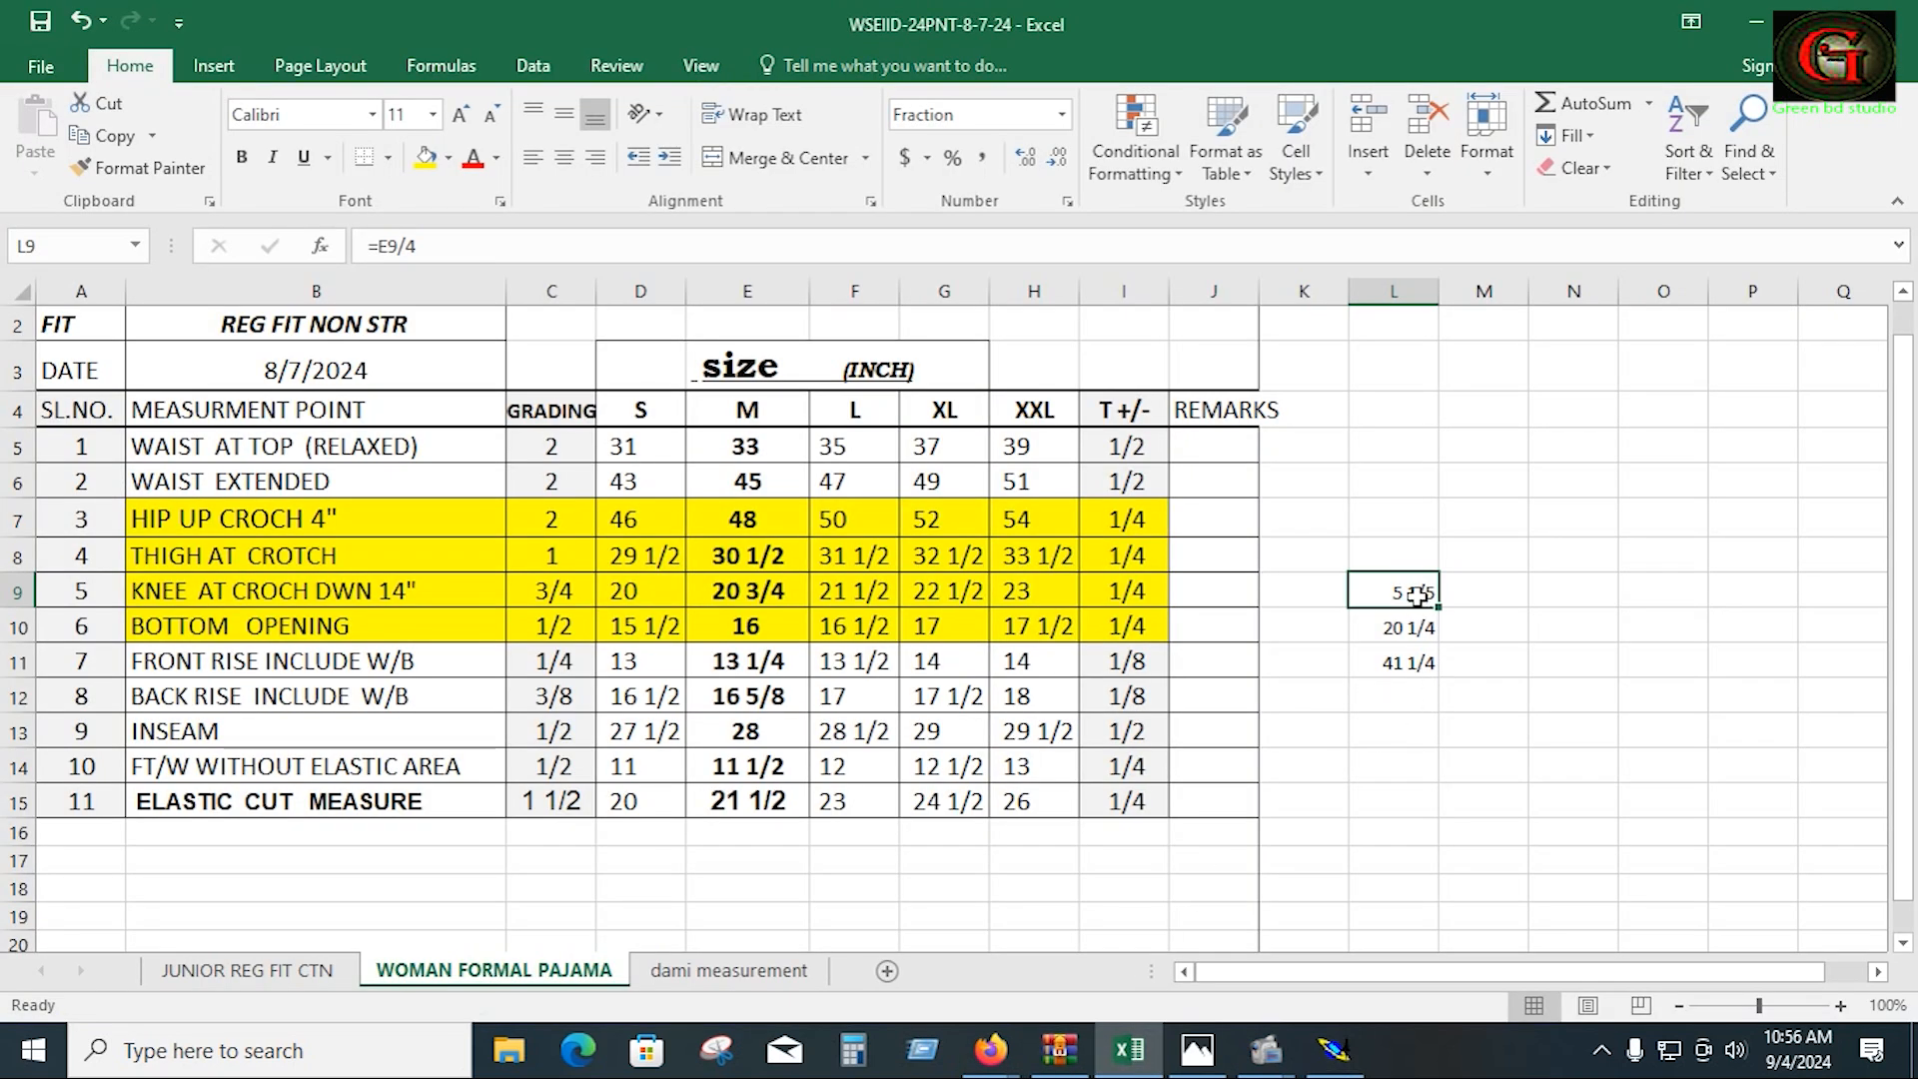
left_click(1061, 117)
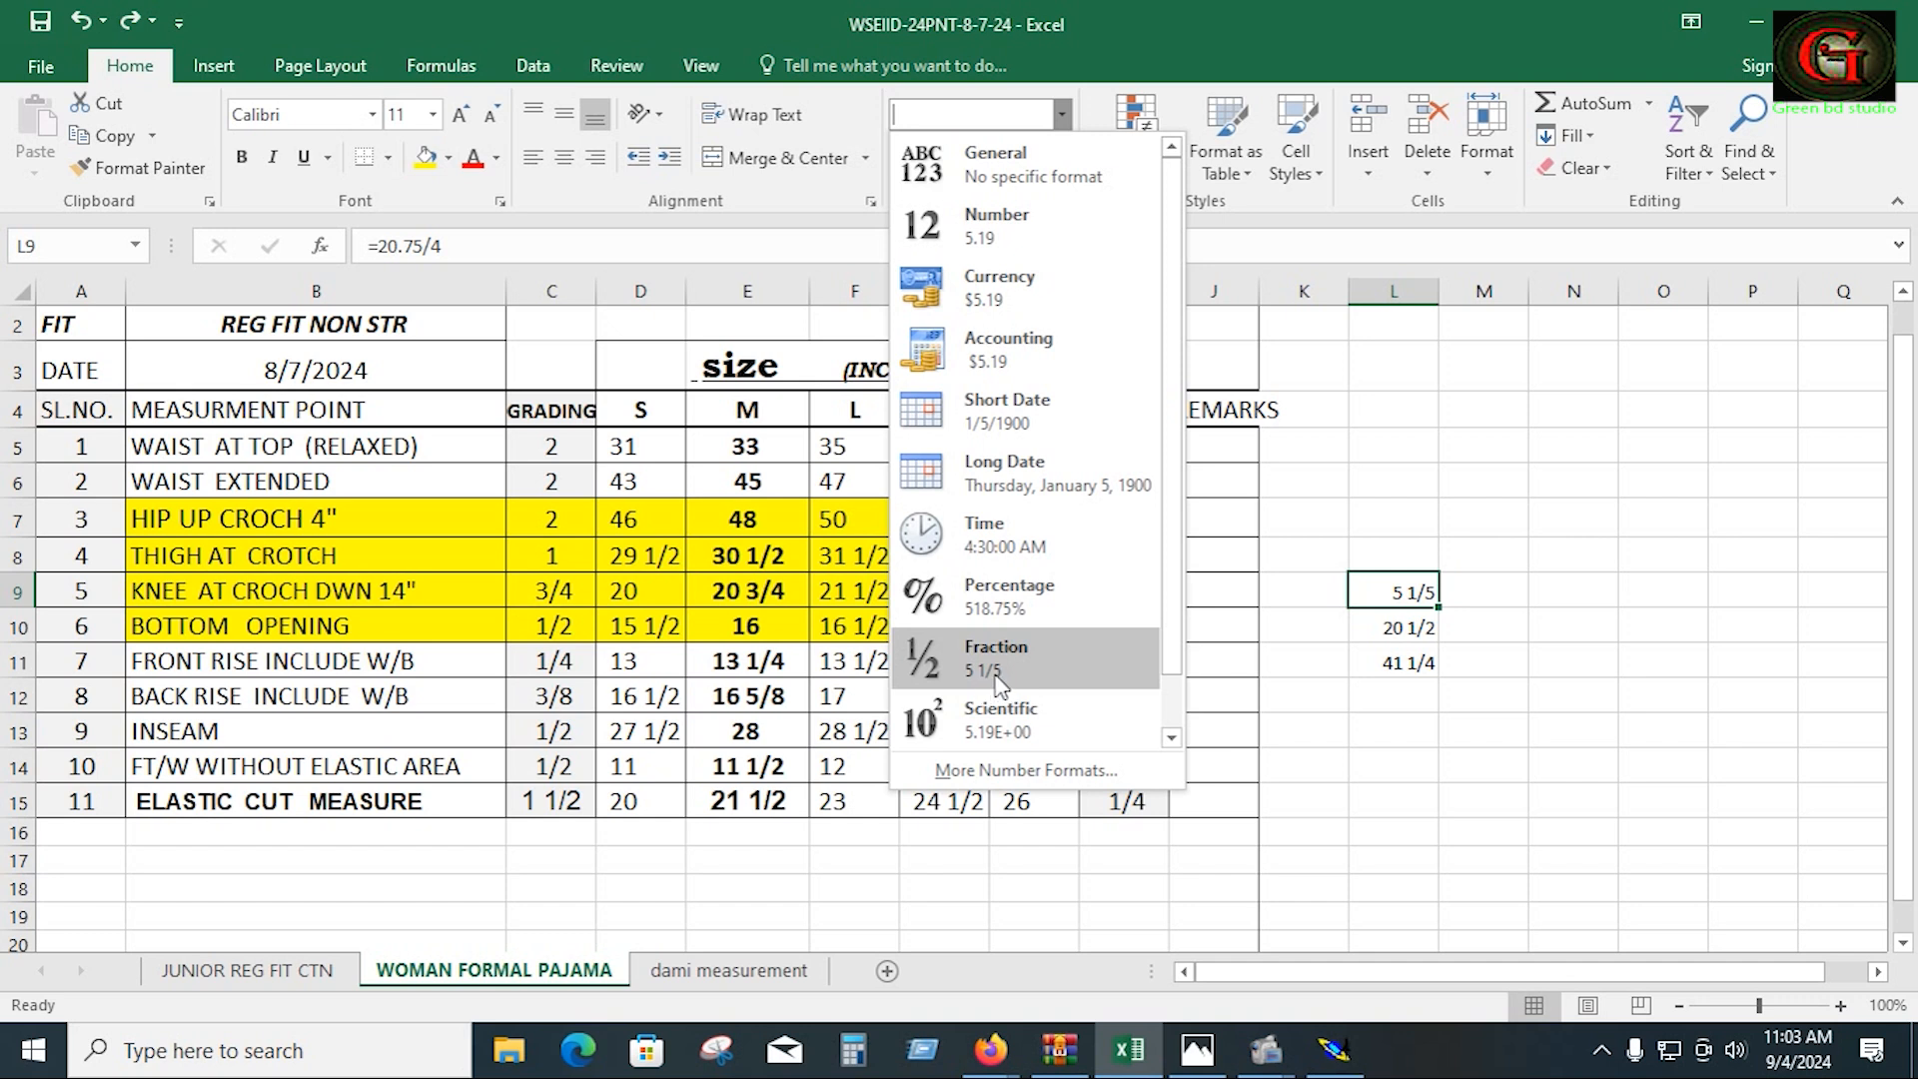
left_click(1015, 771)
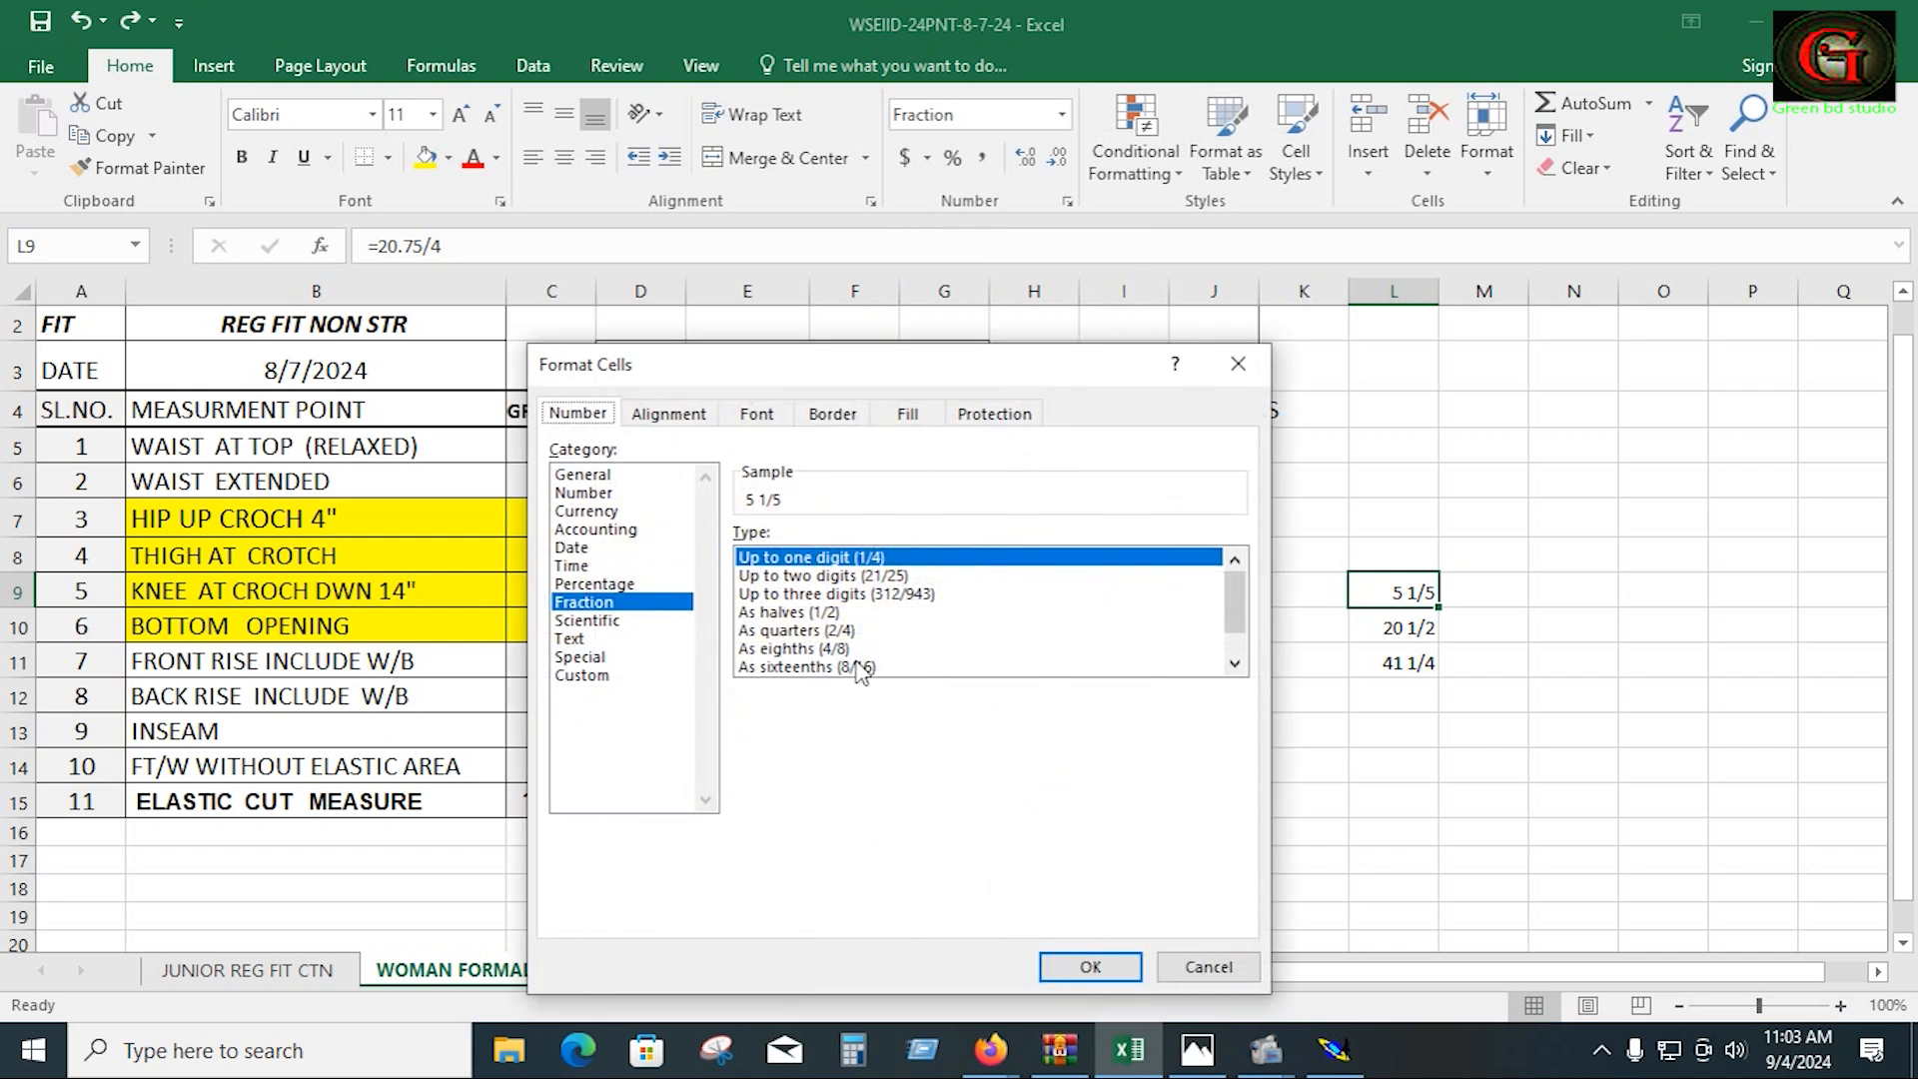
left_click(1234, 663)
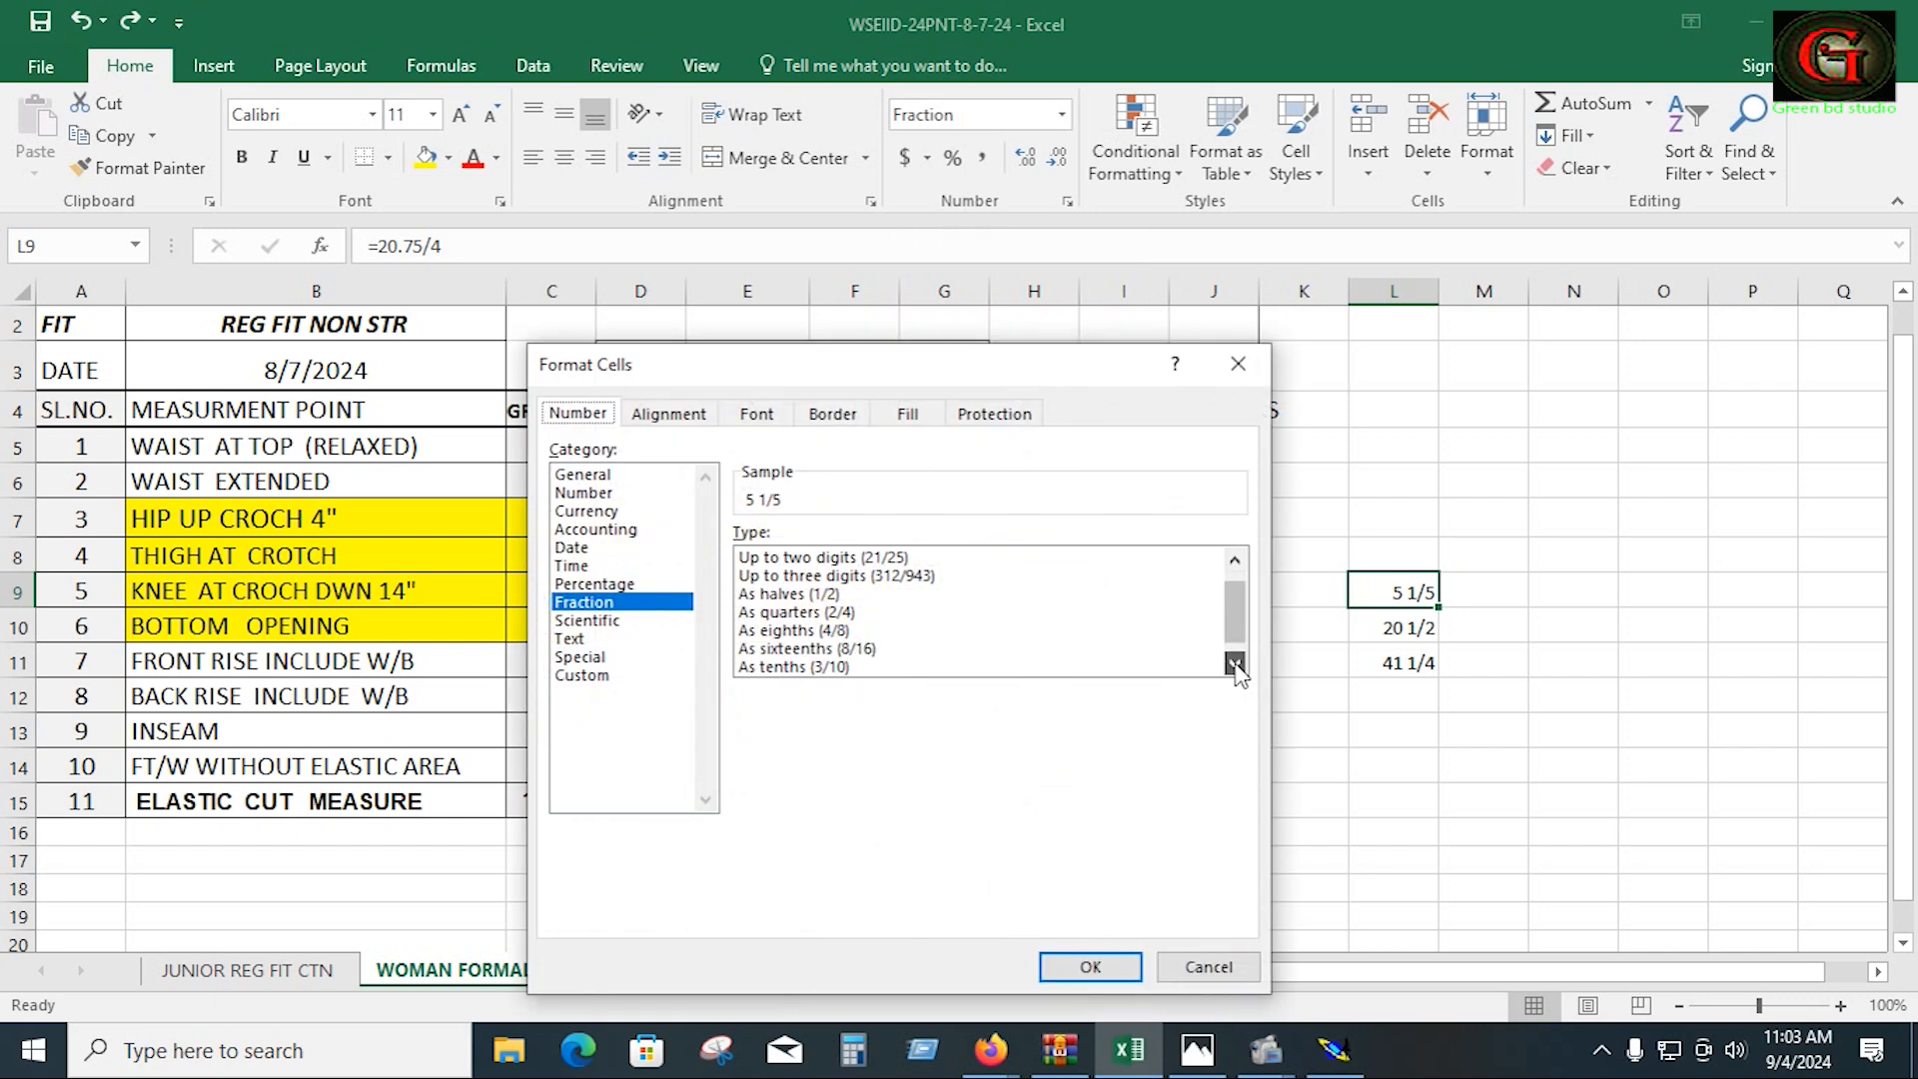
left_click(856, 651)
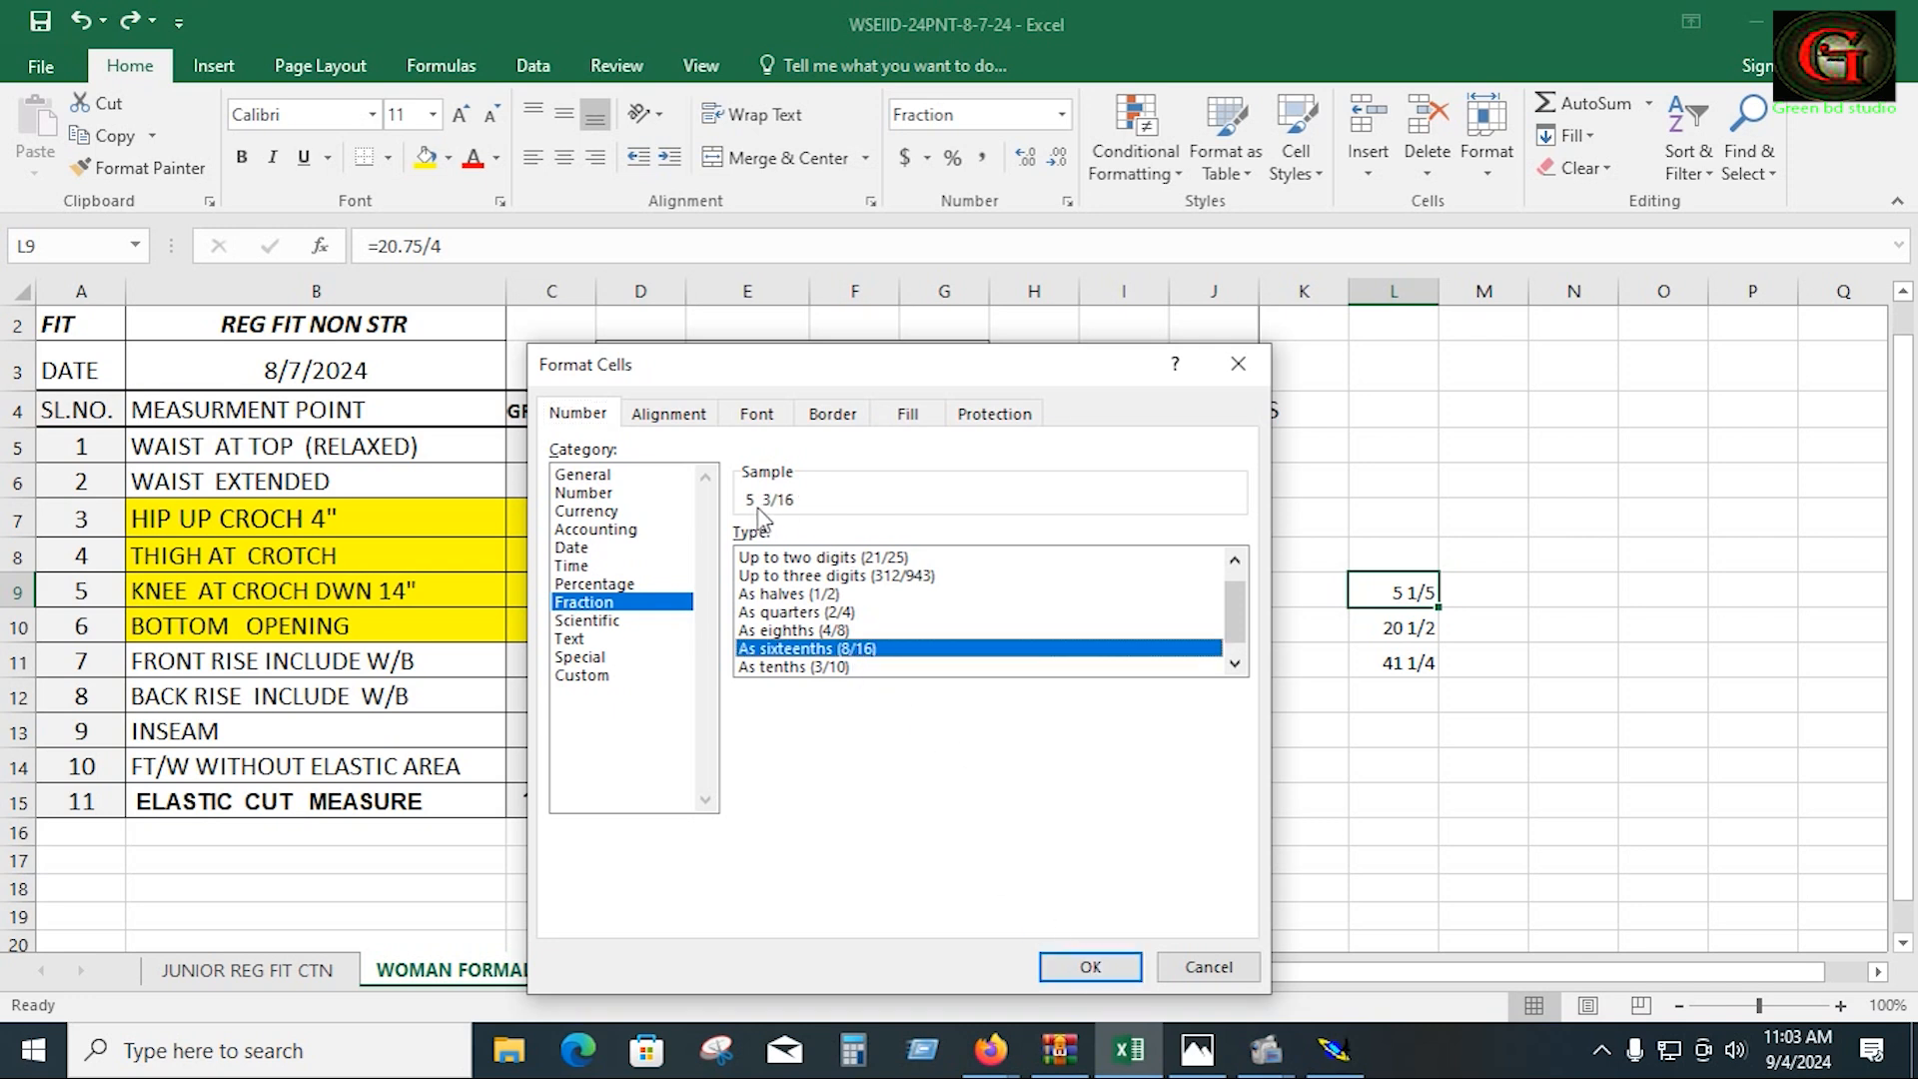
left_click(1133, 966)
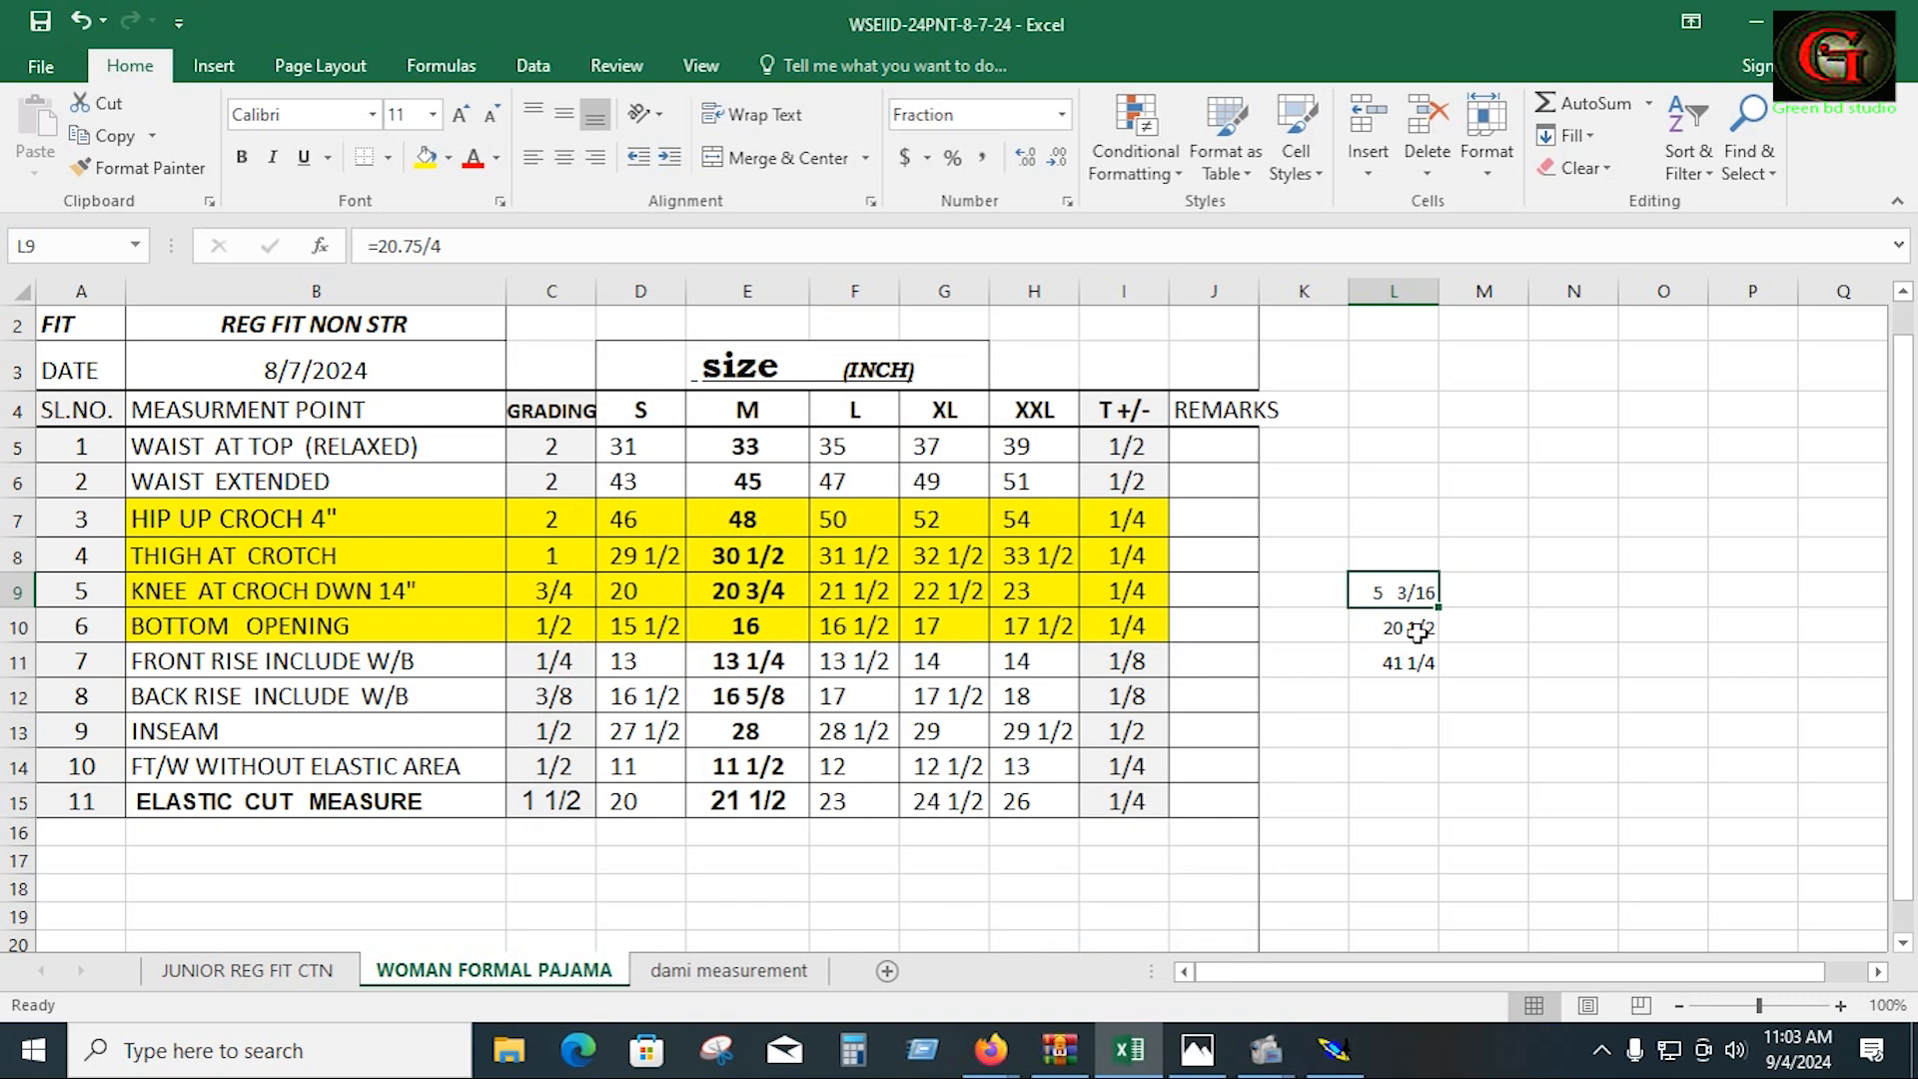
Step: Return to Modaris and place developed points on the hem edge 0.625 inches to either side of the upper hem width point
left_click(1335, 1049)
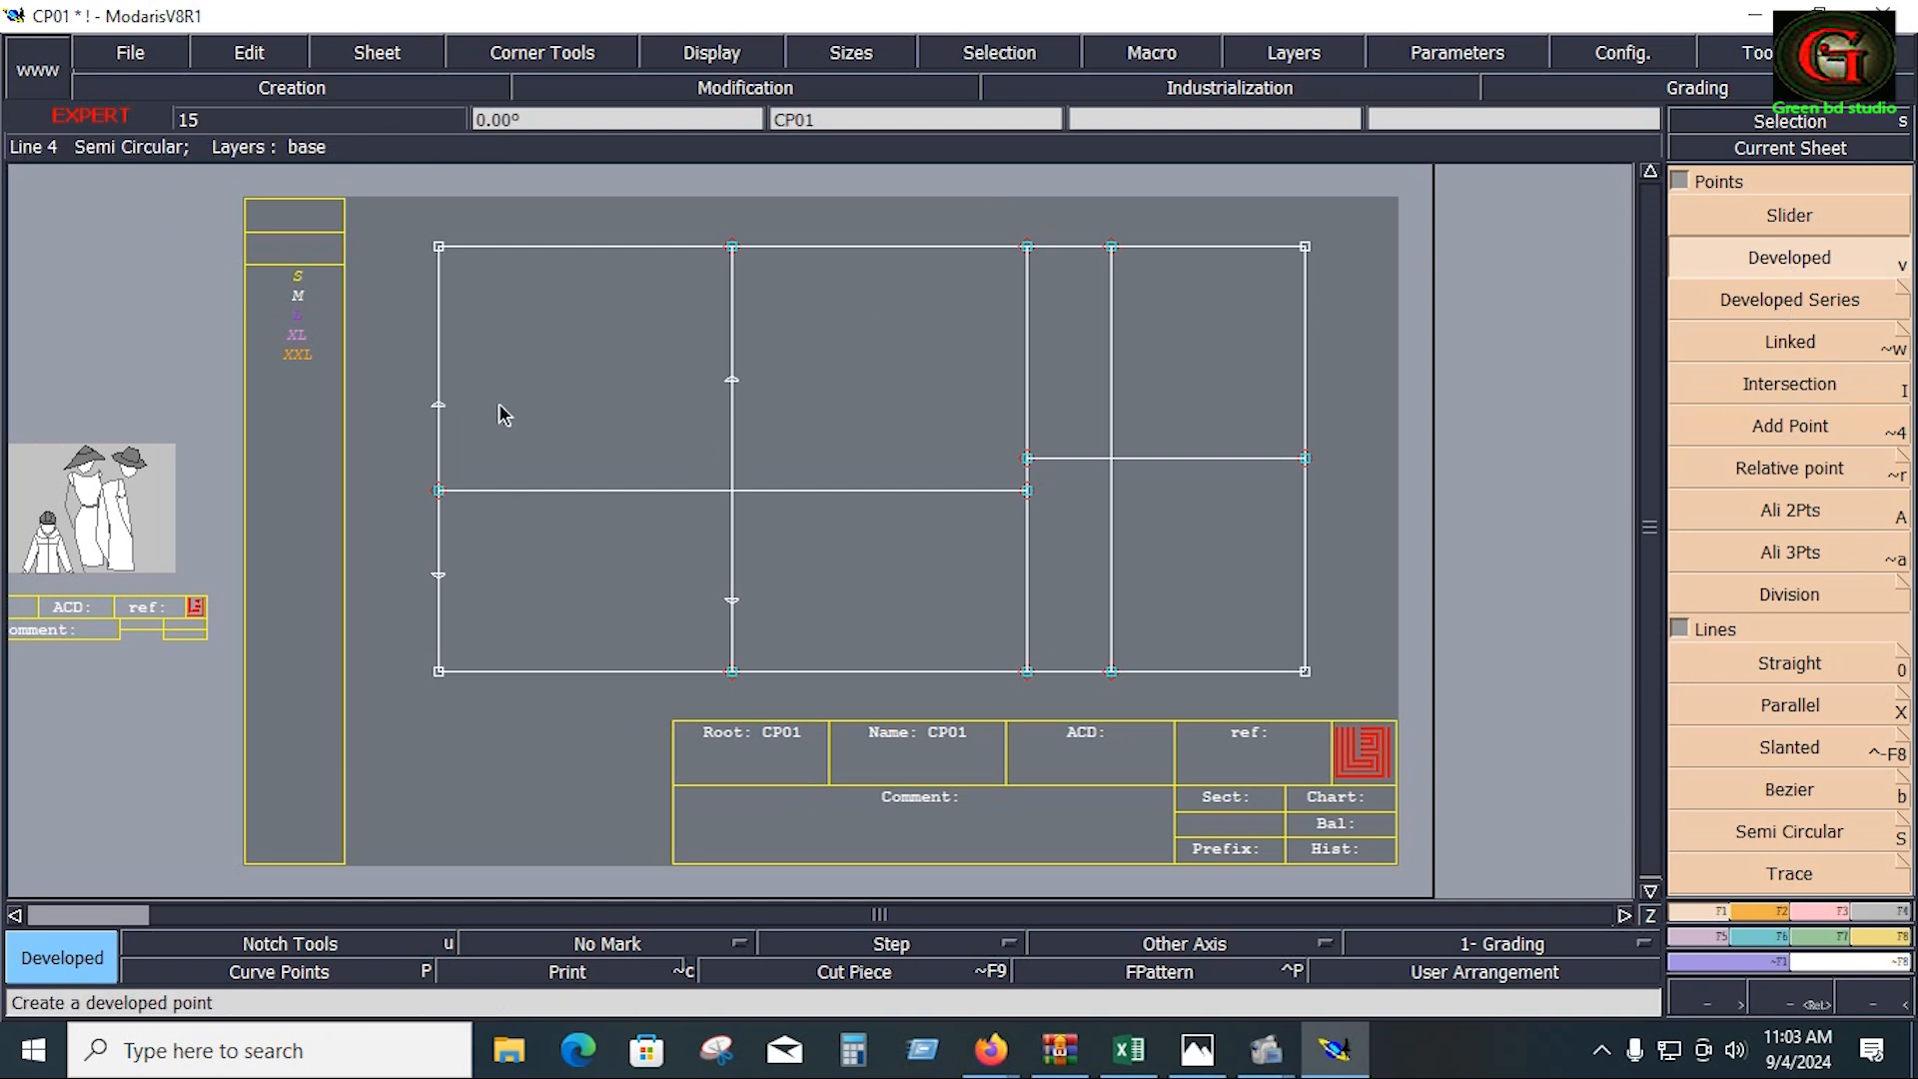
left_click(443, 378)
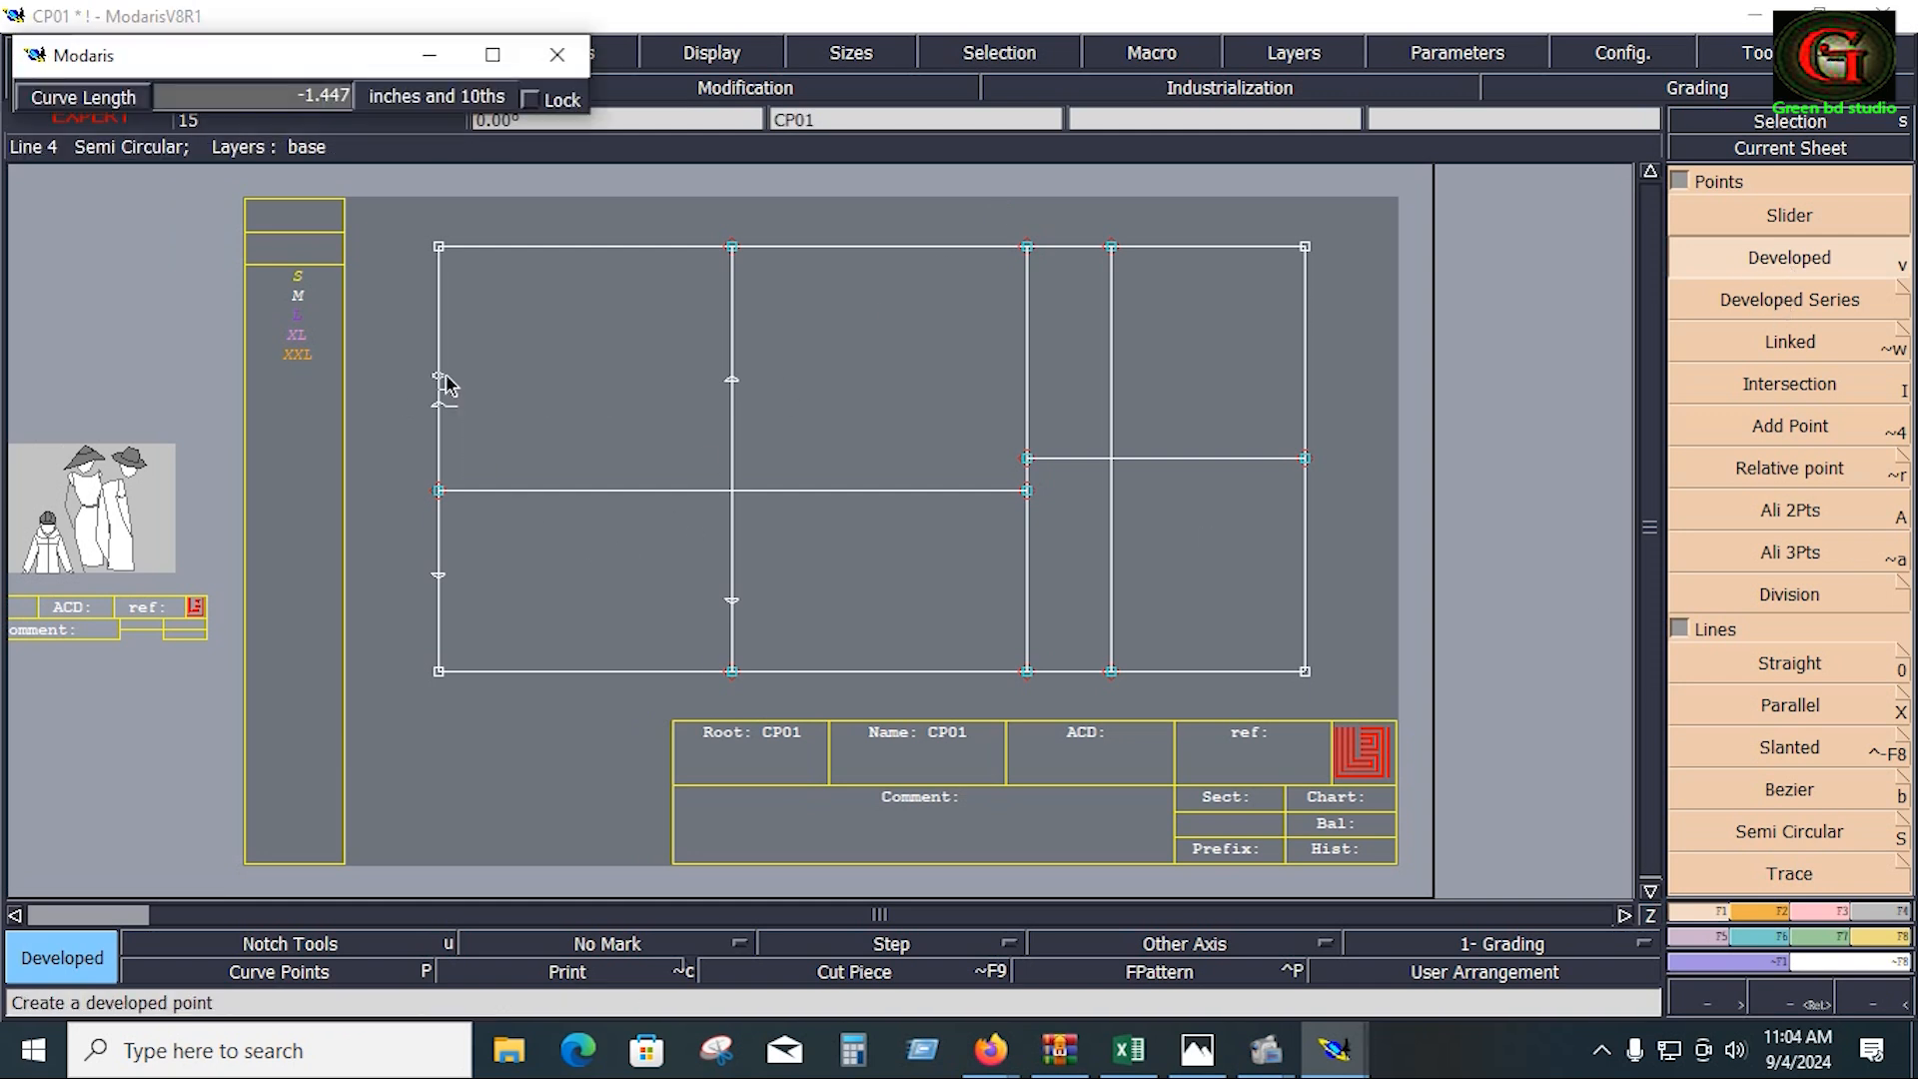
type("-5.188")
type("-")
type(".6")
type("25")
key("Return")
key("ctrl+z")
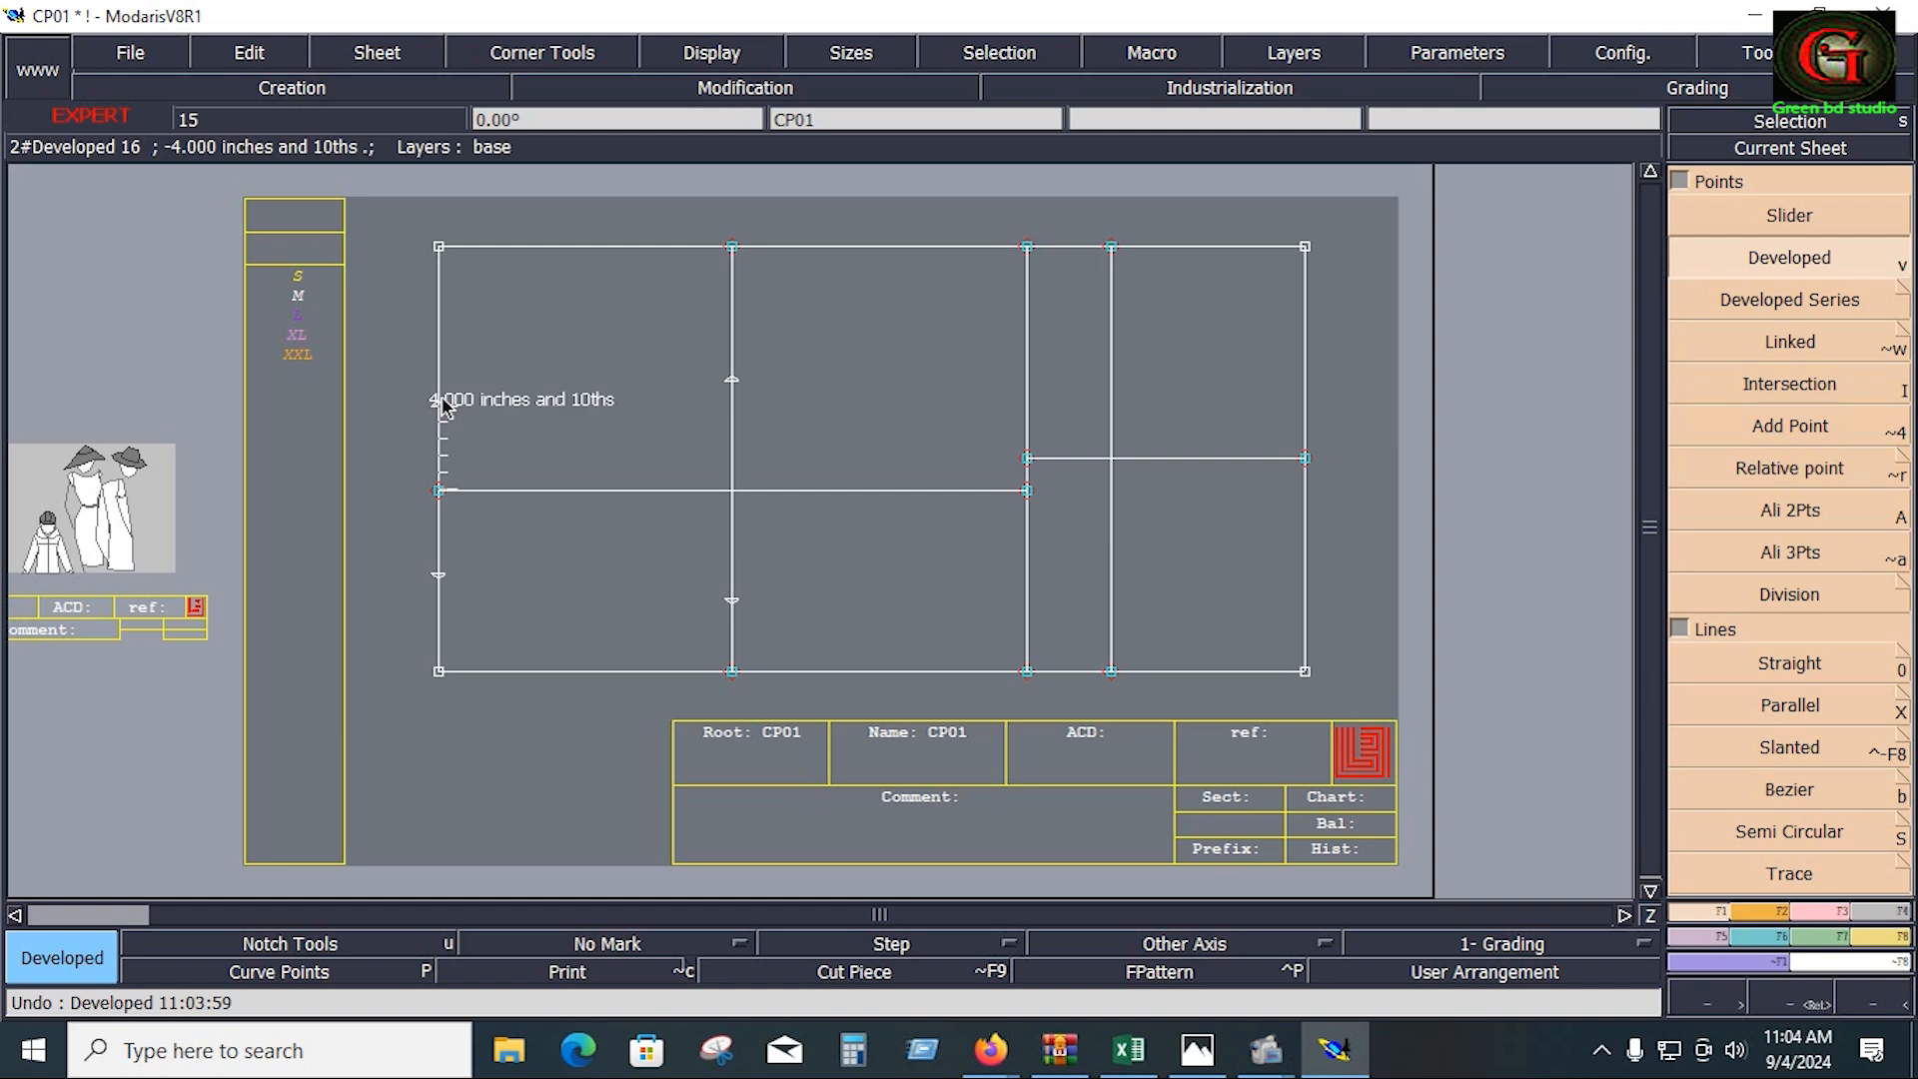
key("ctrl+w")
left_click(440, 426)
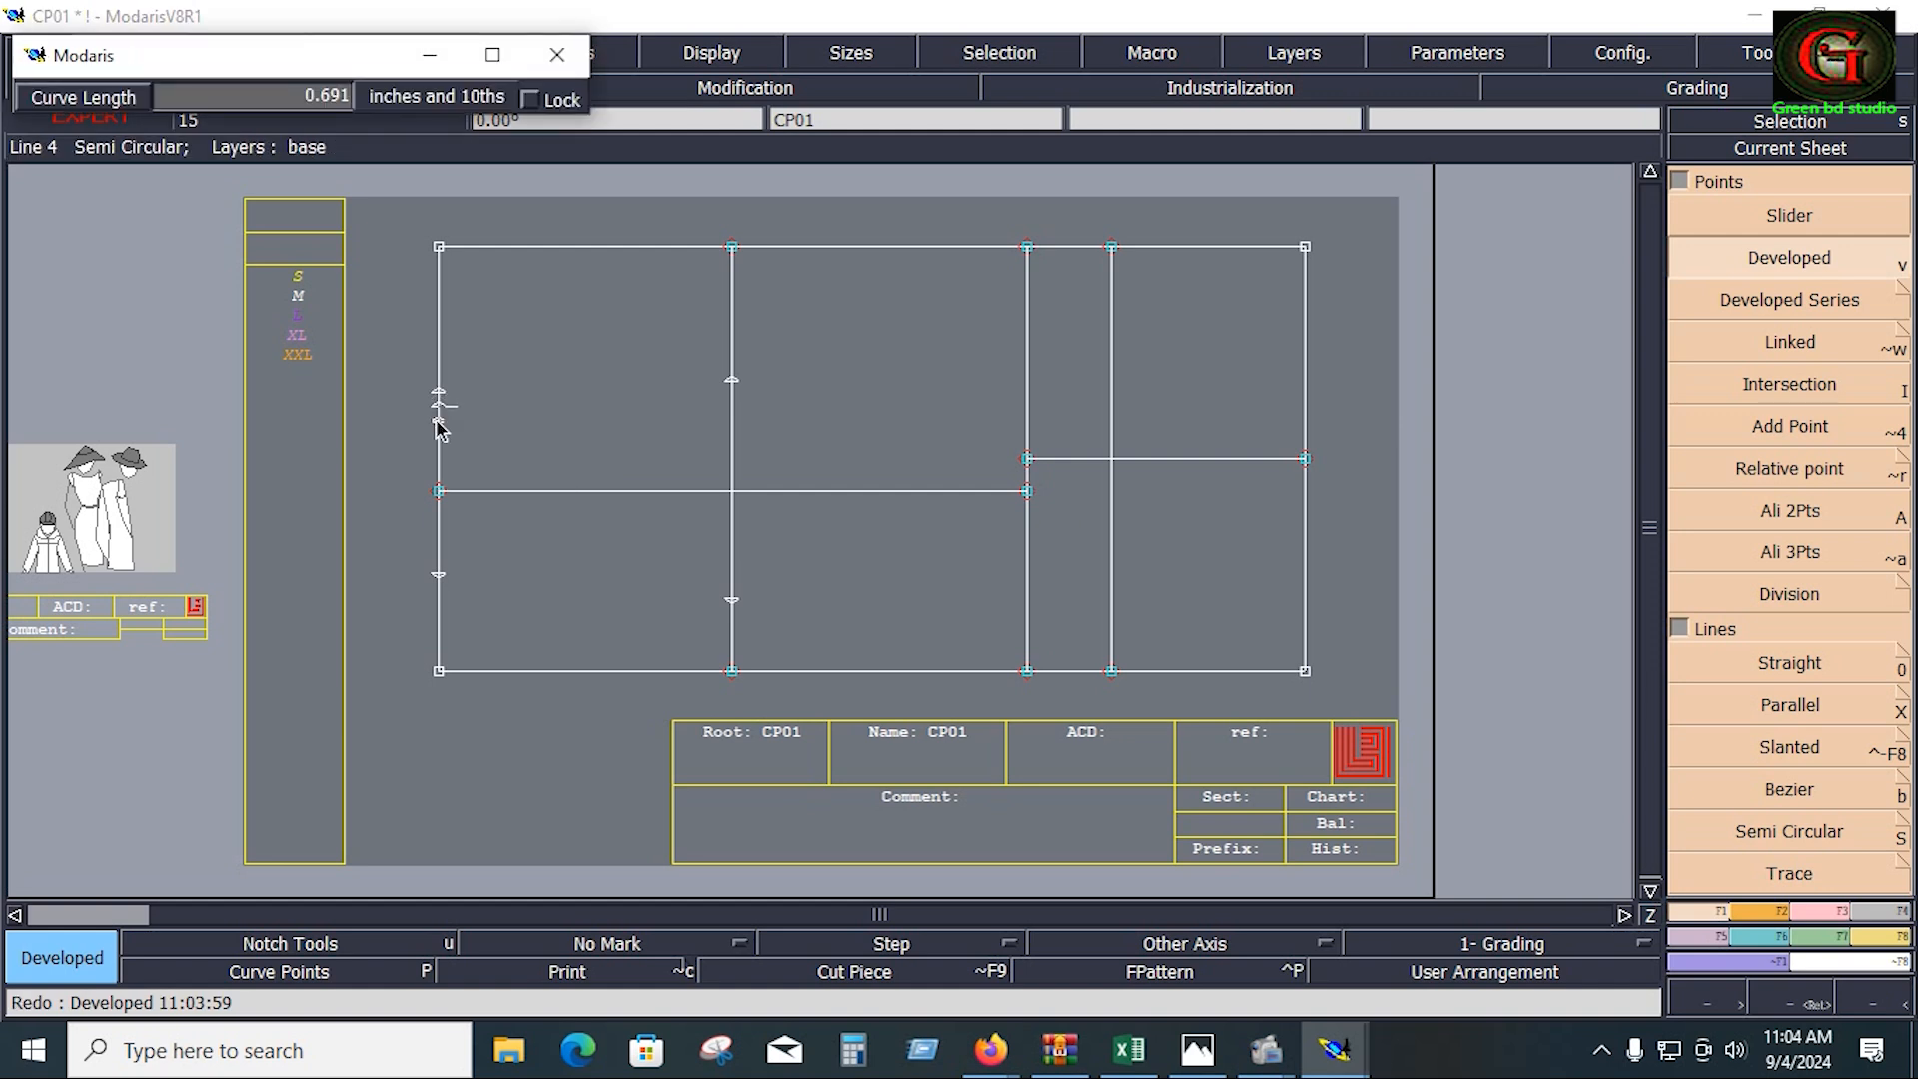
type("-0.625")
key("BackSpace")
key("Return")
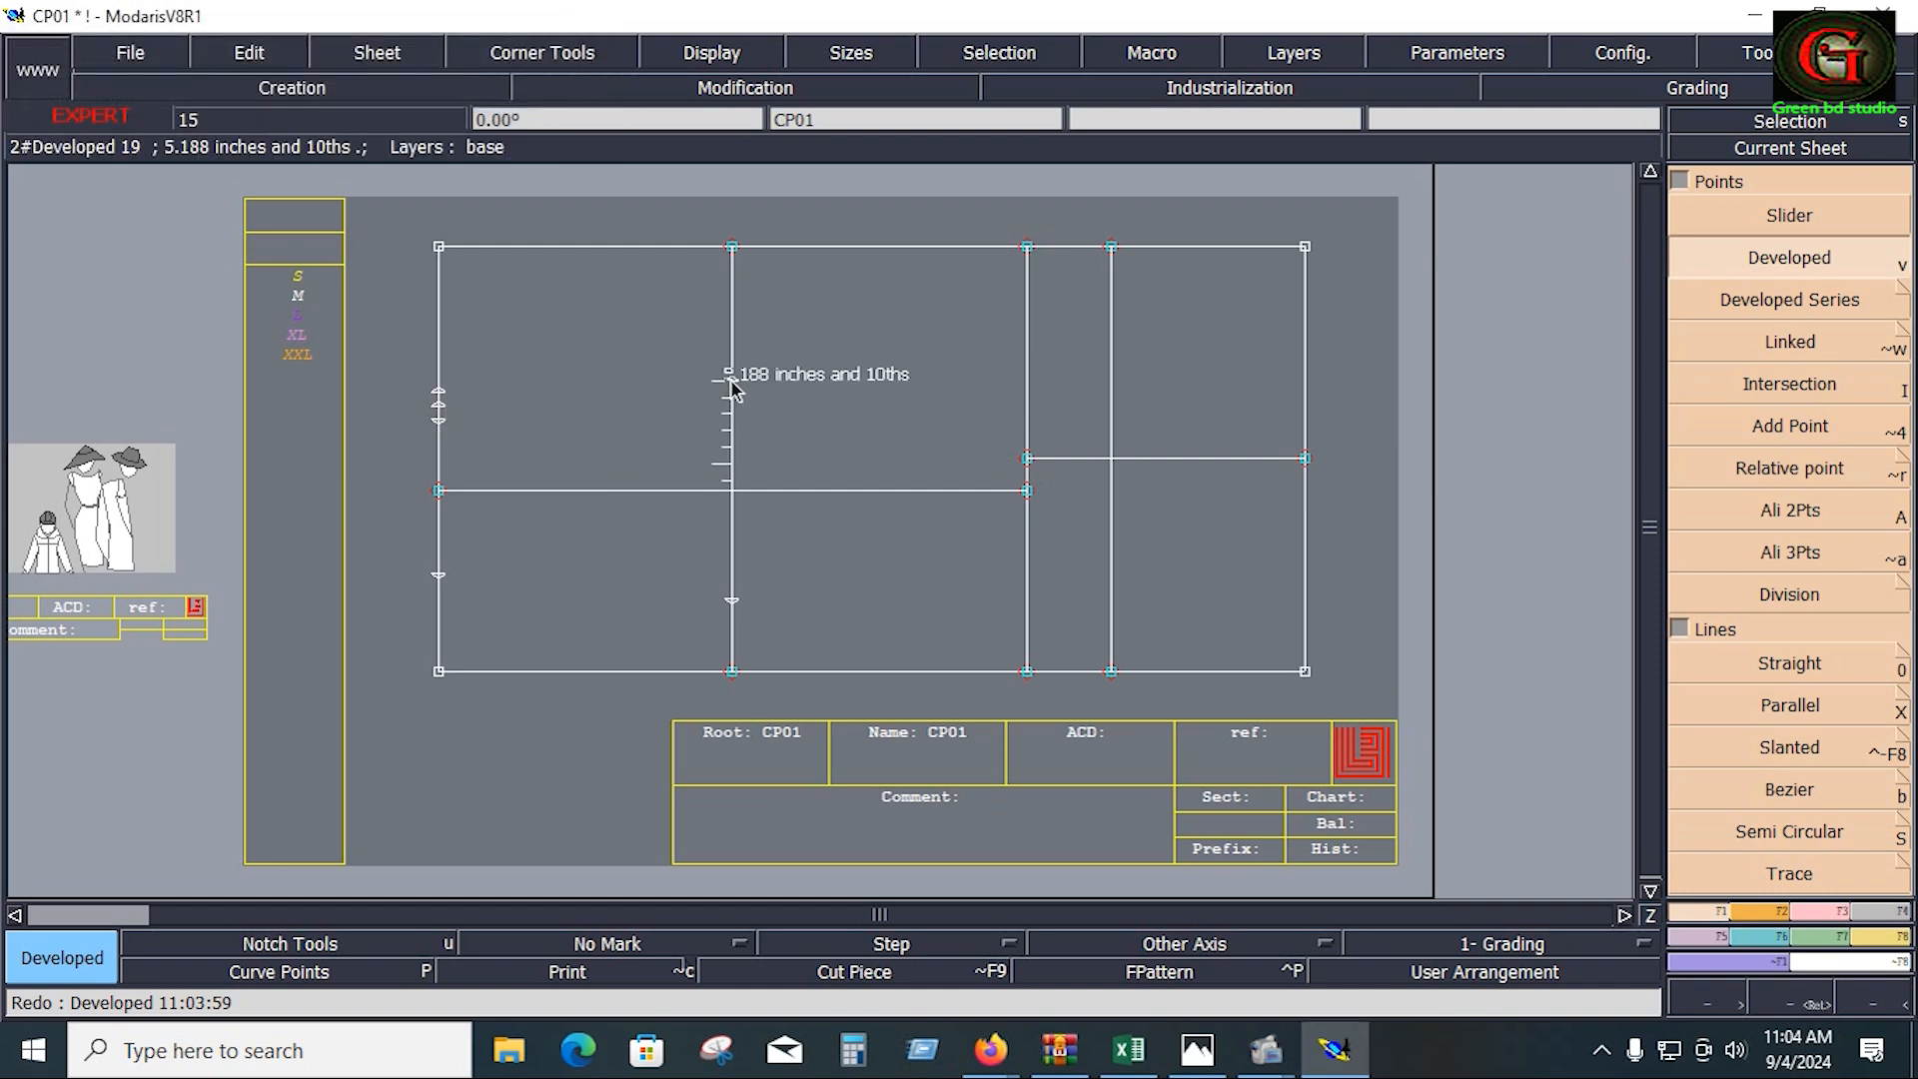
Step: Place developed points on the knee line 0.625 inches to either side of the upper knee width point
left_click(733, 411)
type(".625")
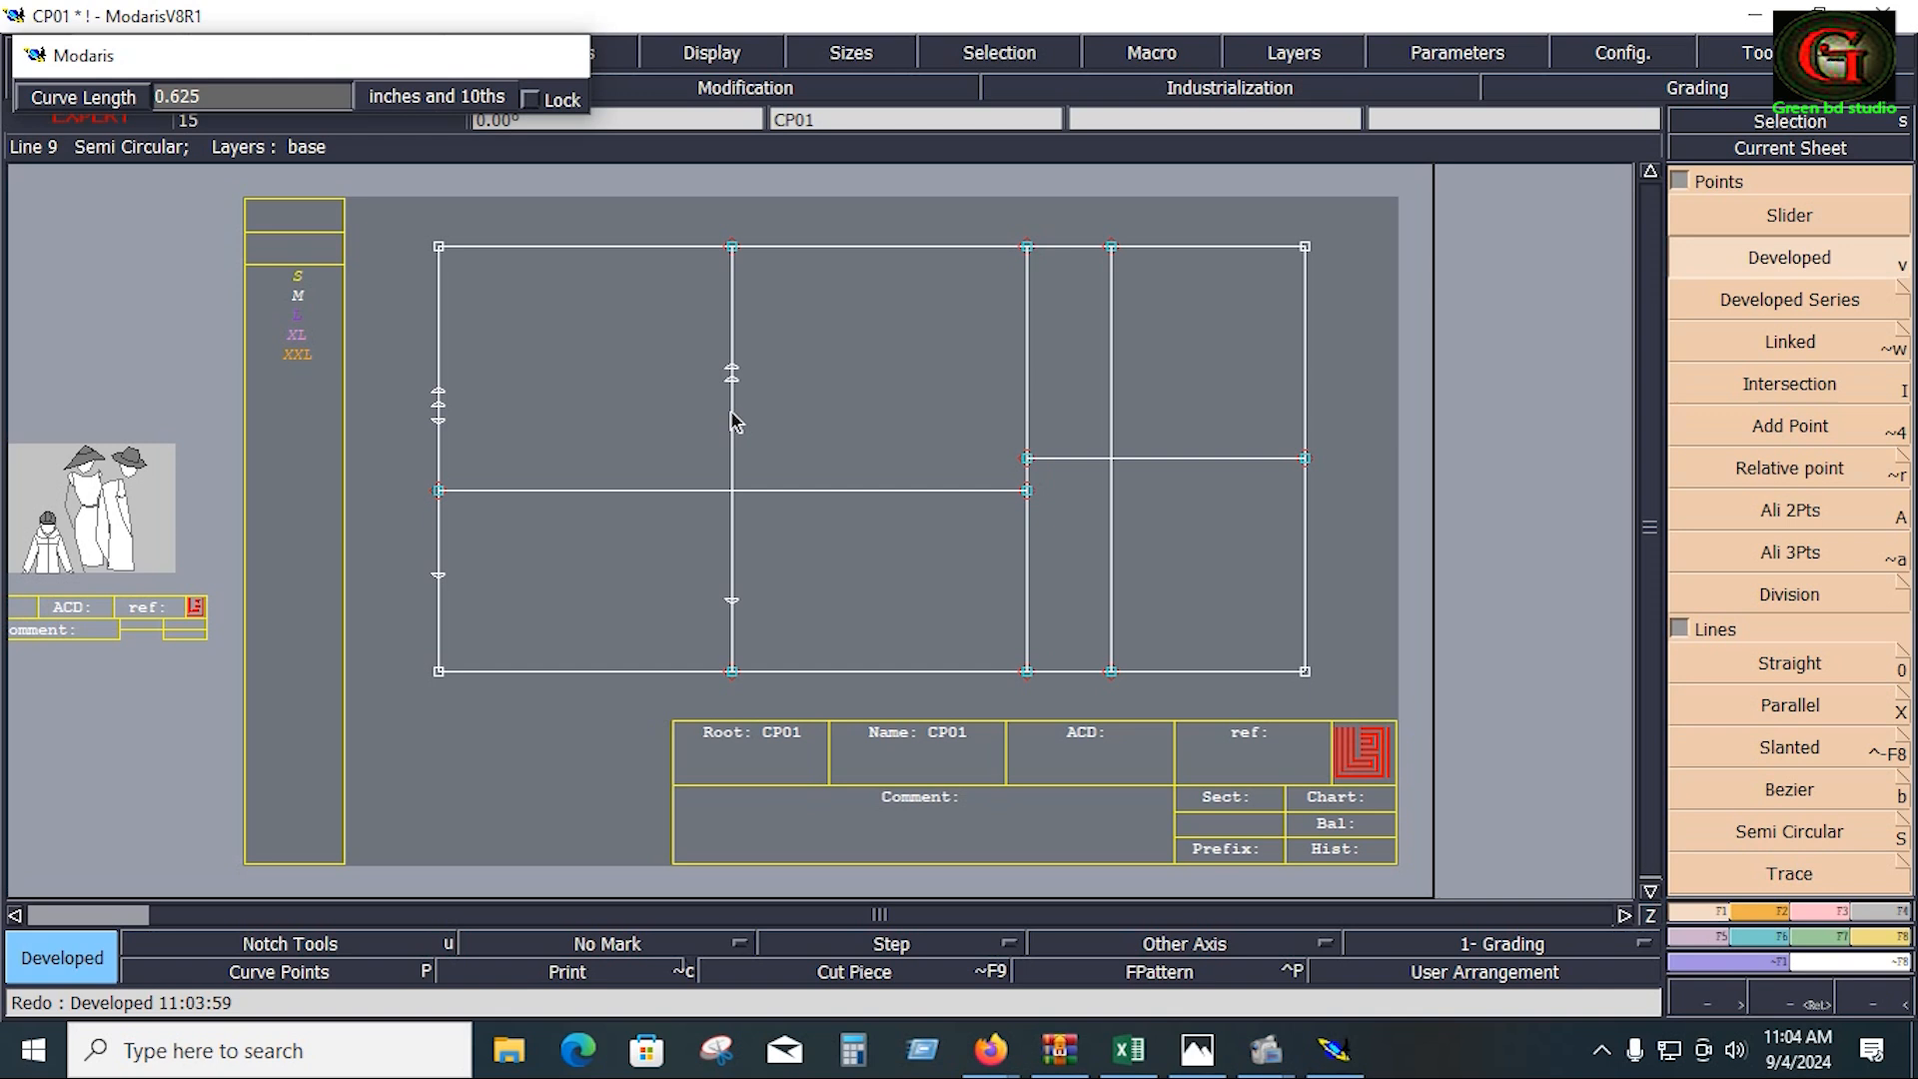
key("Return")
left_click(734, 392)
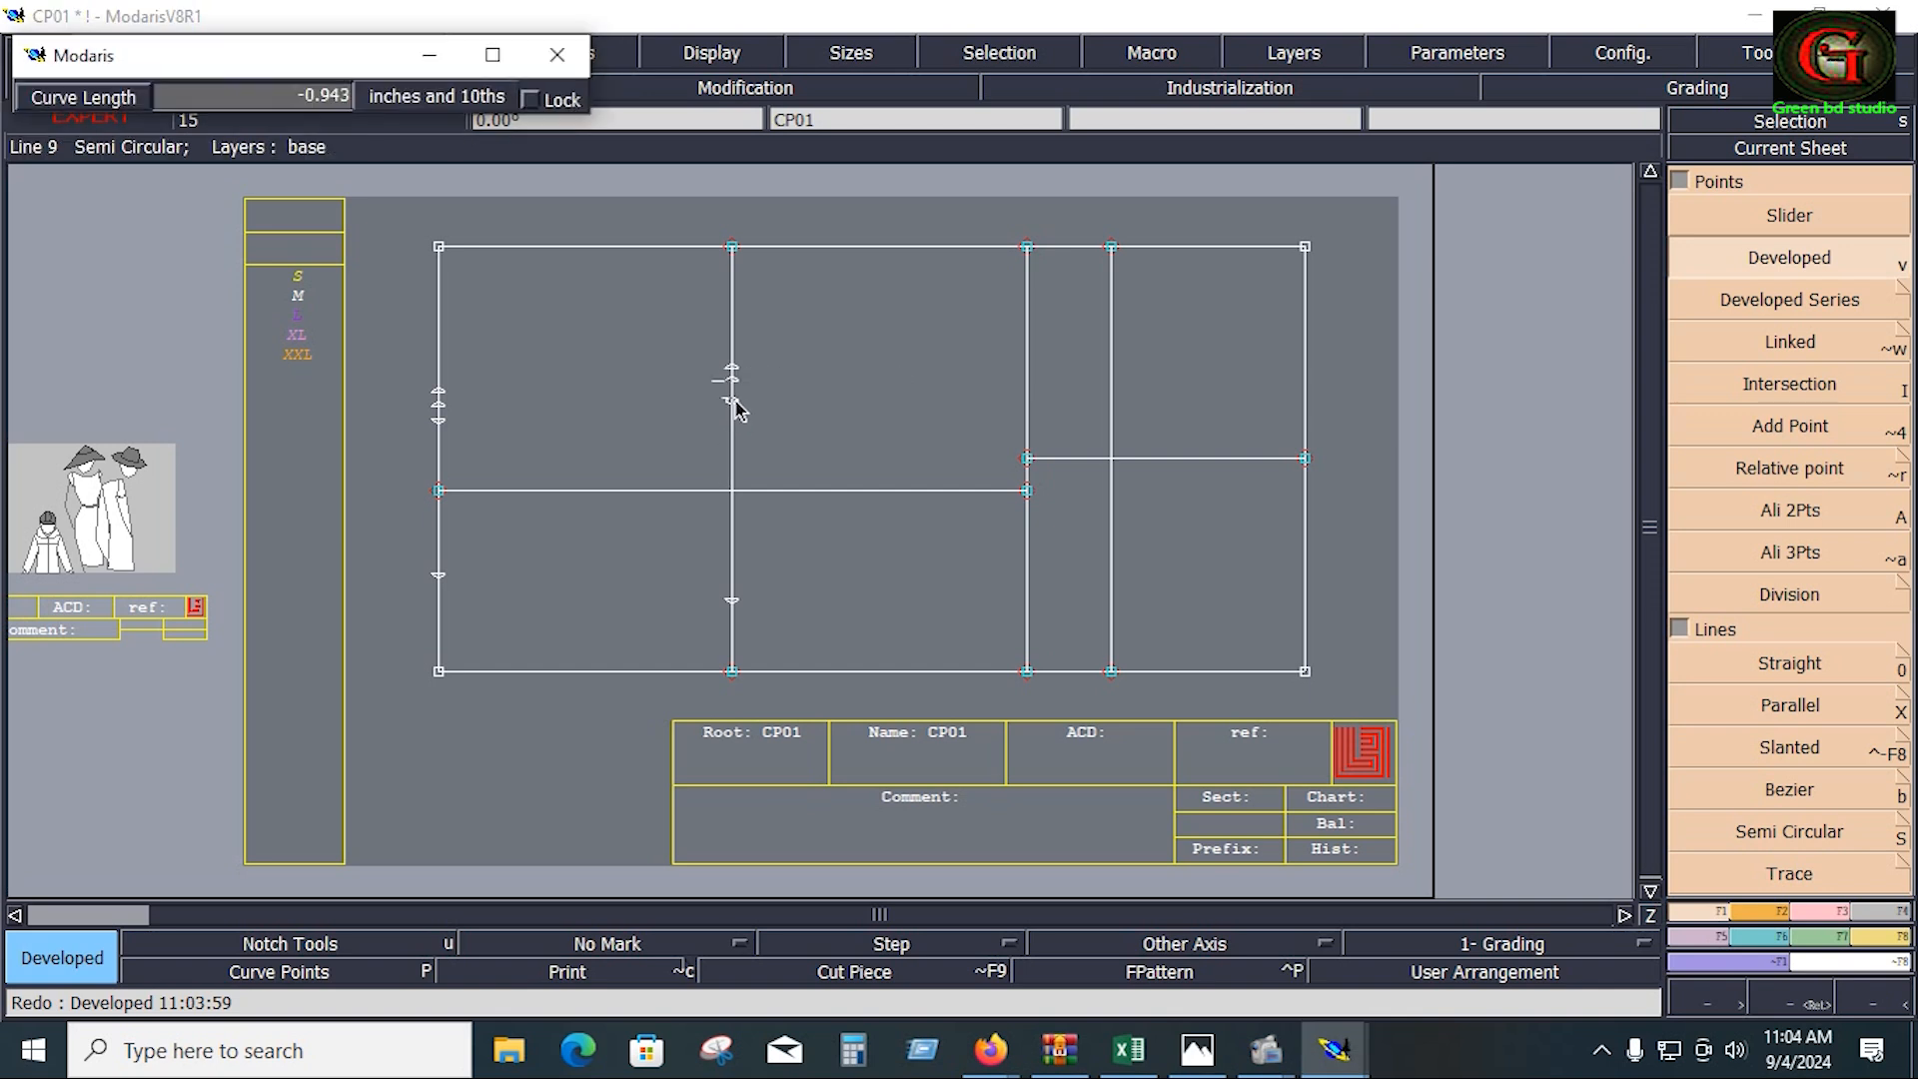
type("0.625-.625")
key("Return")
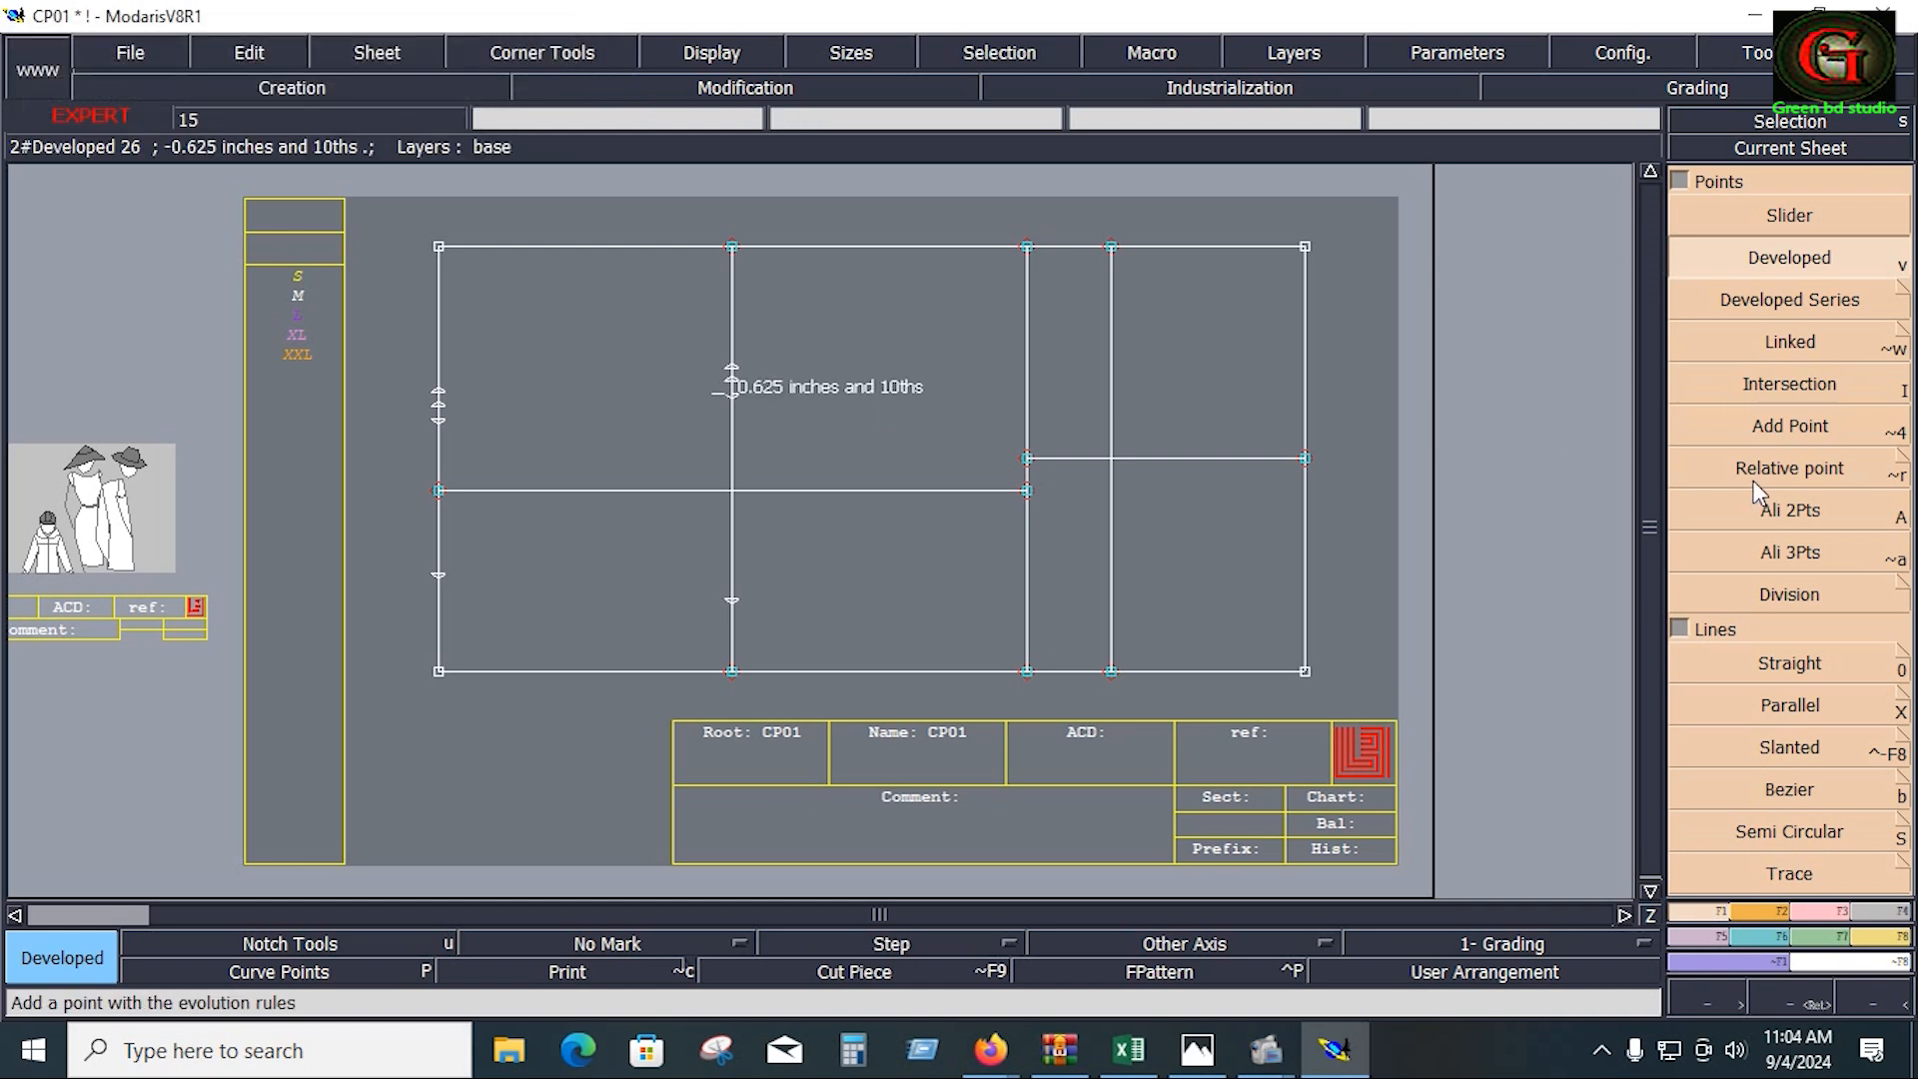
Step: View the front reference photo, and in Excel cell L8 calculate a quarter of the size M thigh measurement with =30.5/4
left_click(1194, 1059)
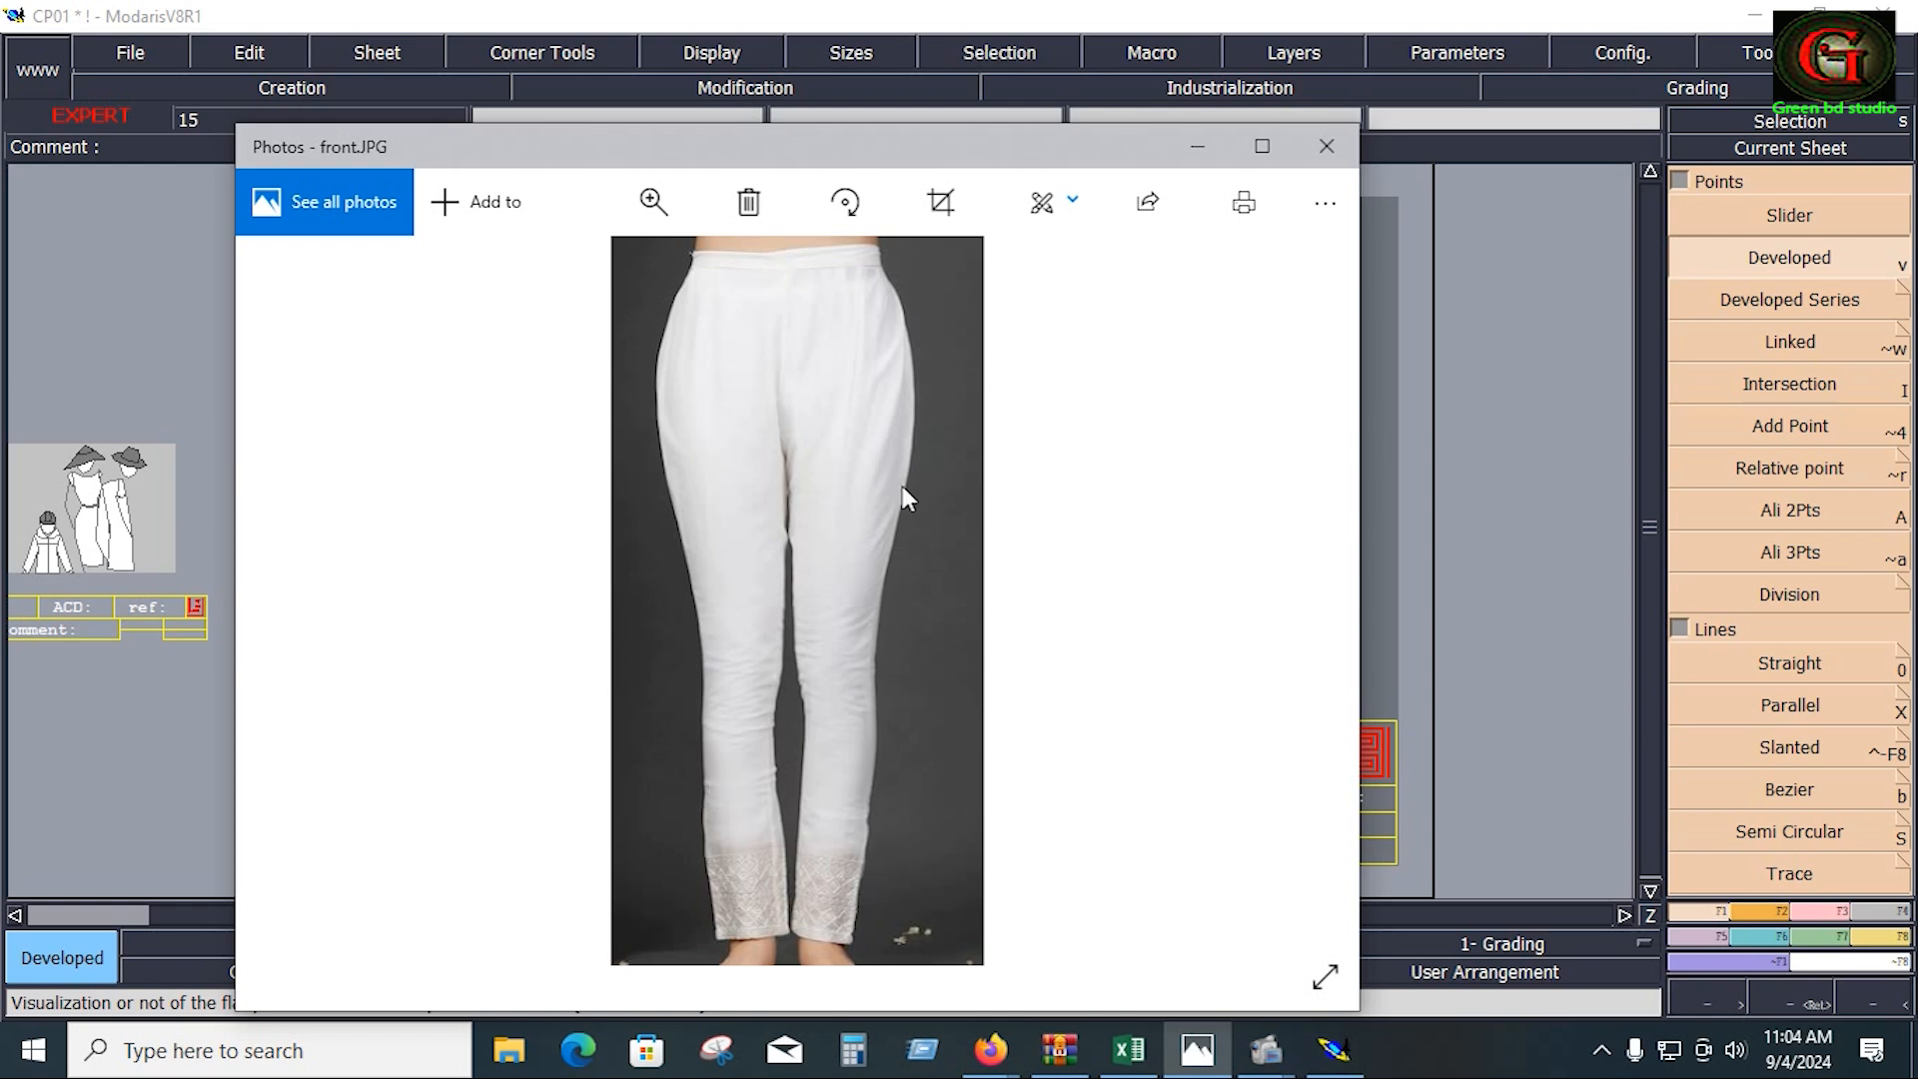
left_click(1334, 1049)
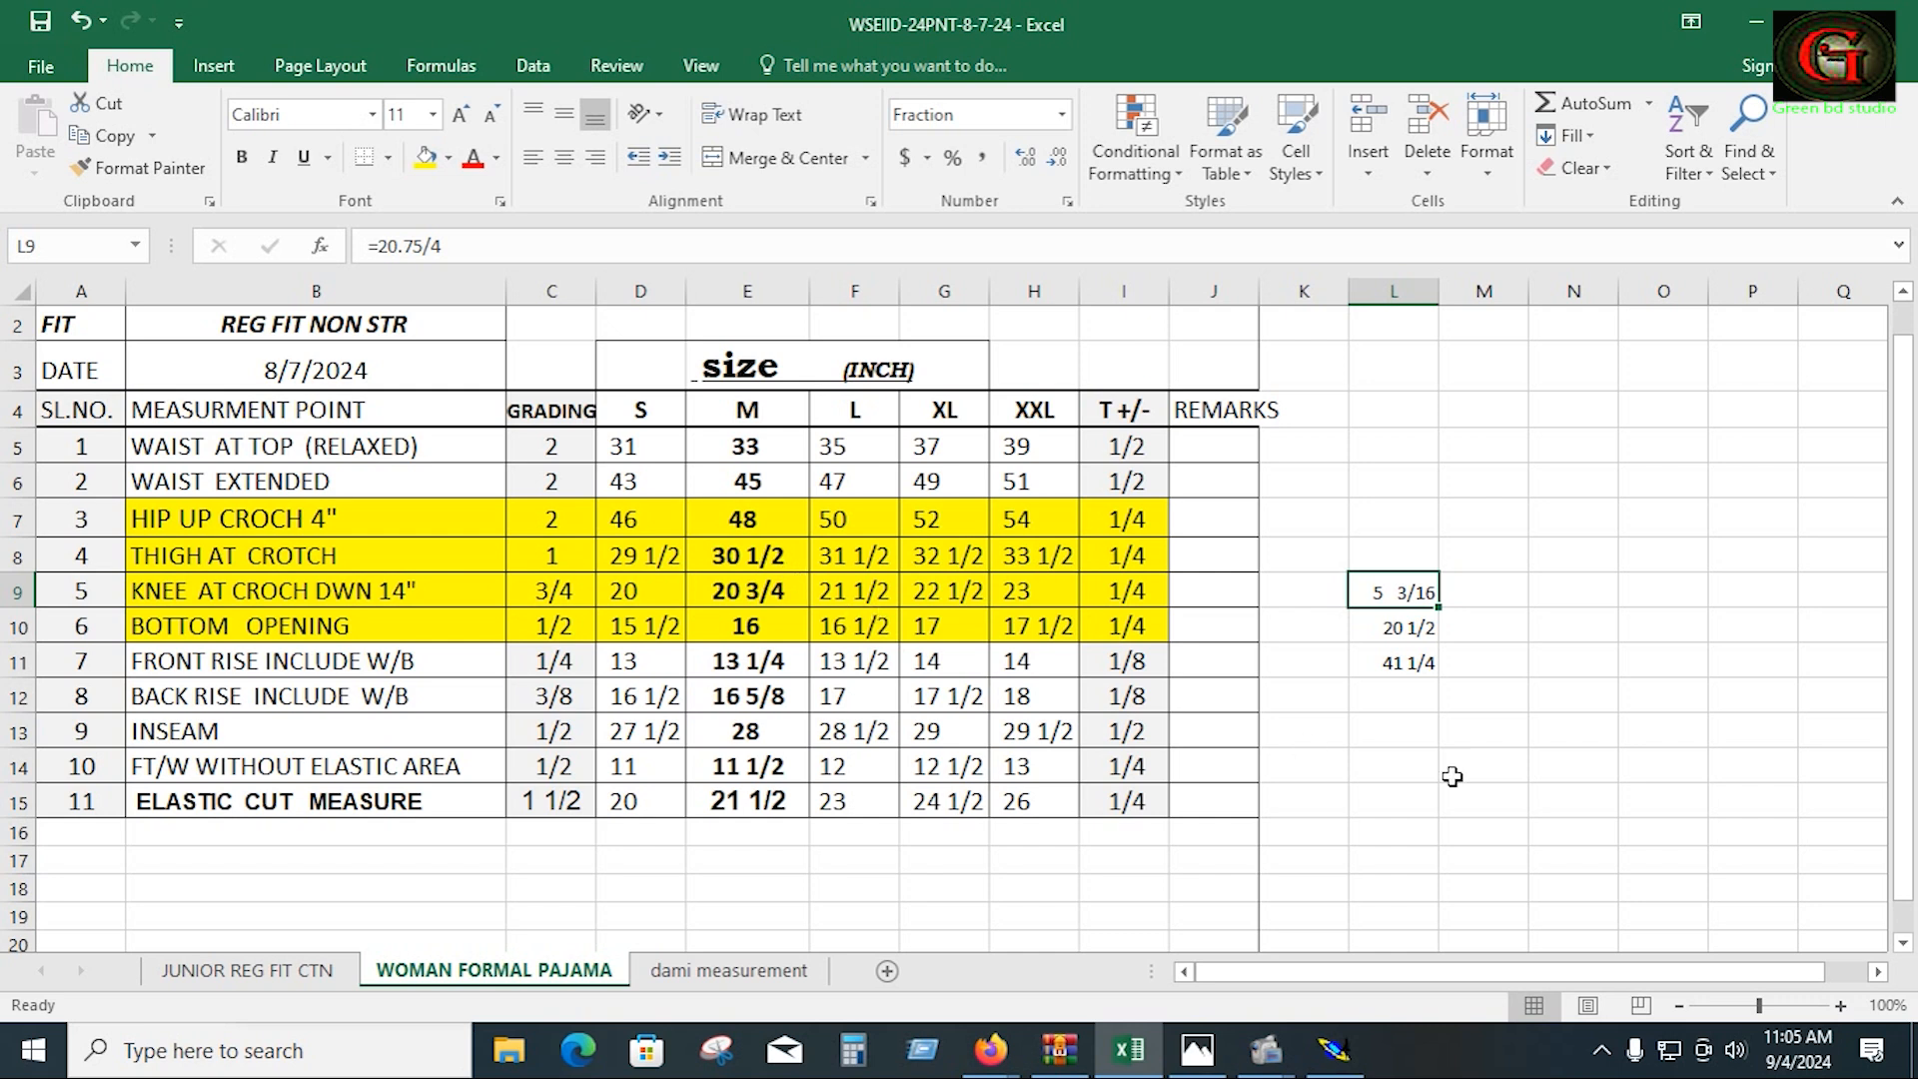
left_click(1419, 553)
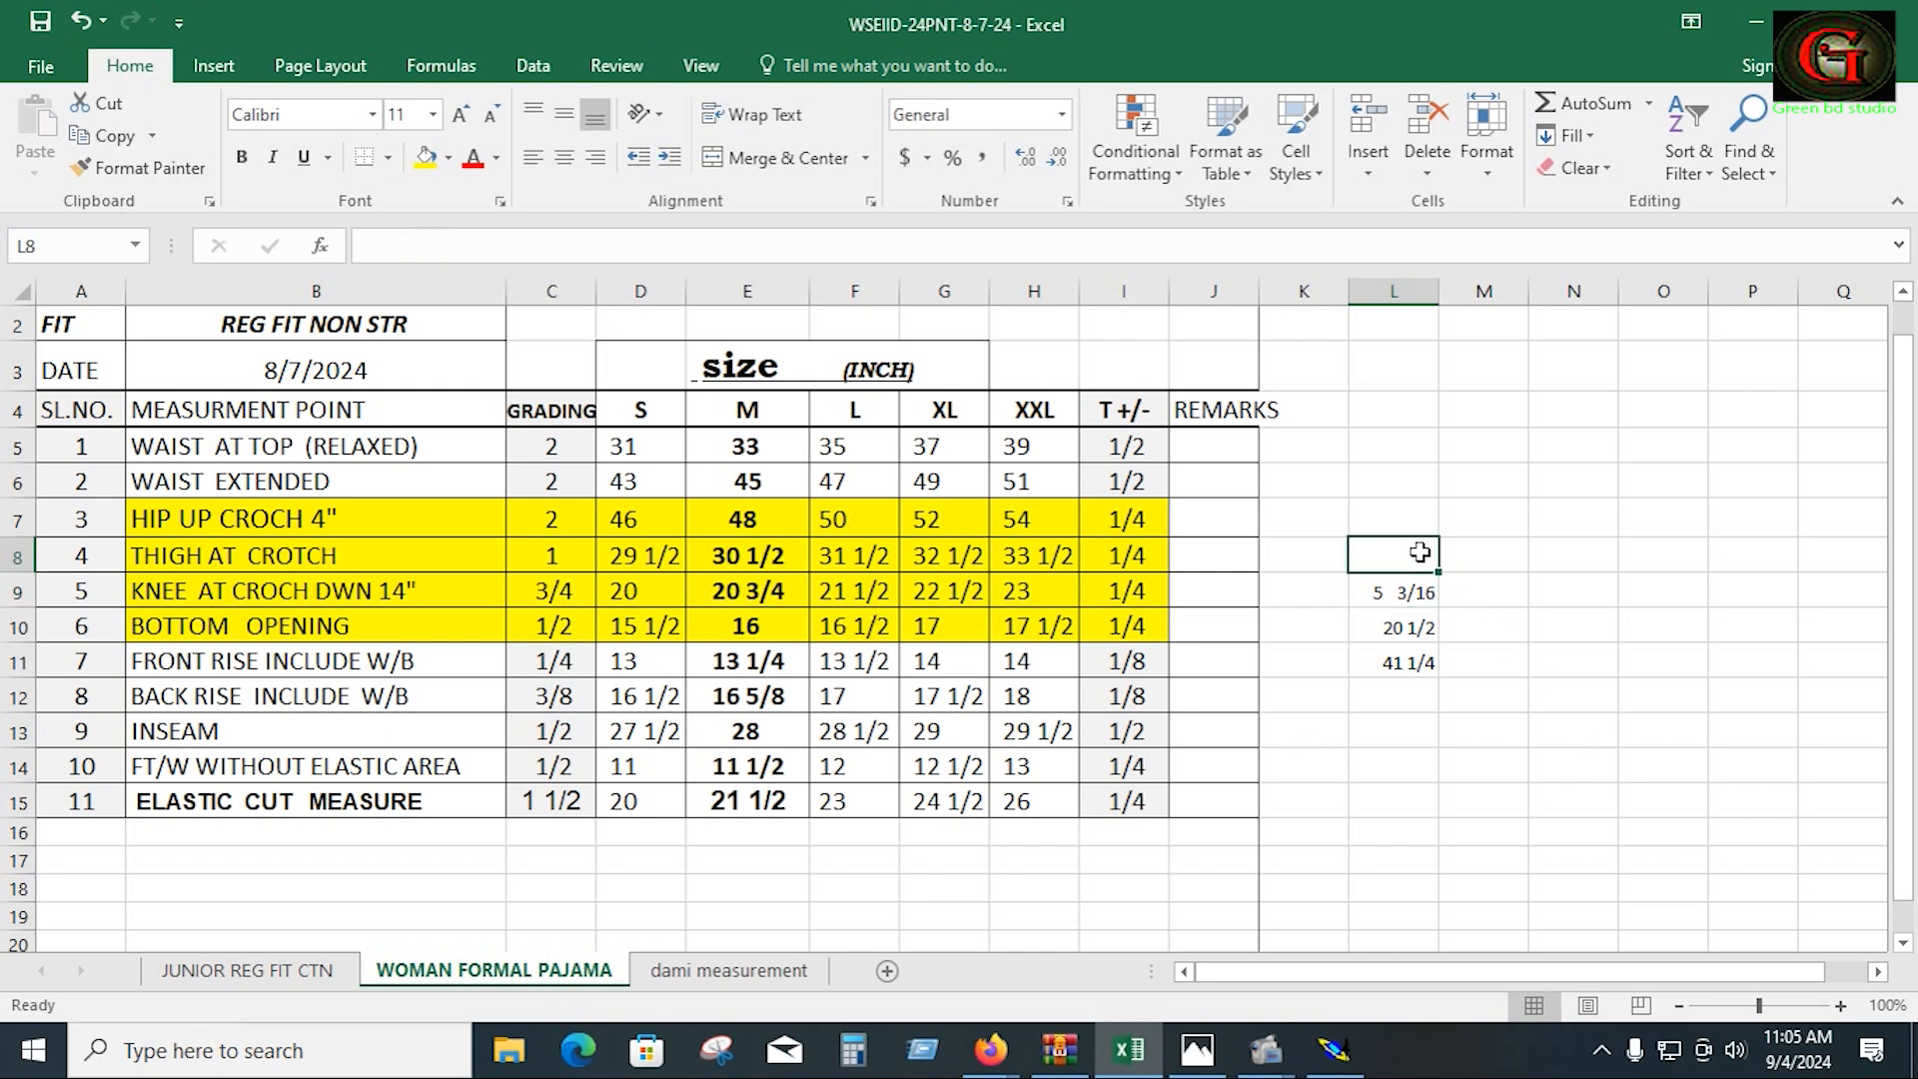
type("=")
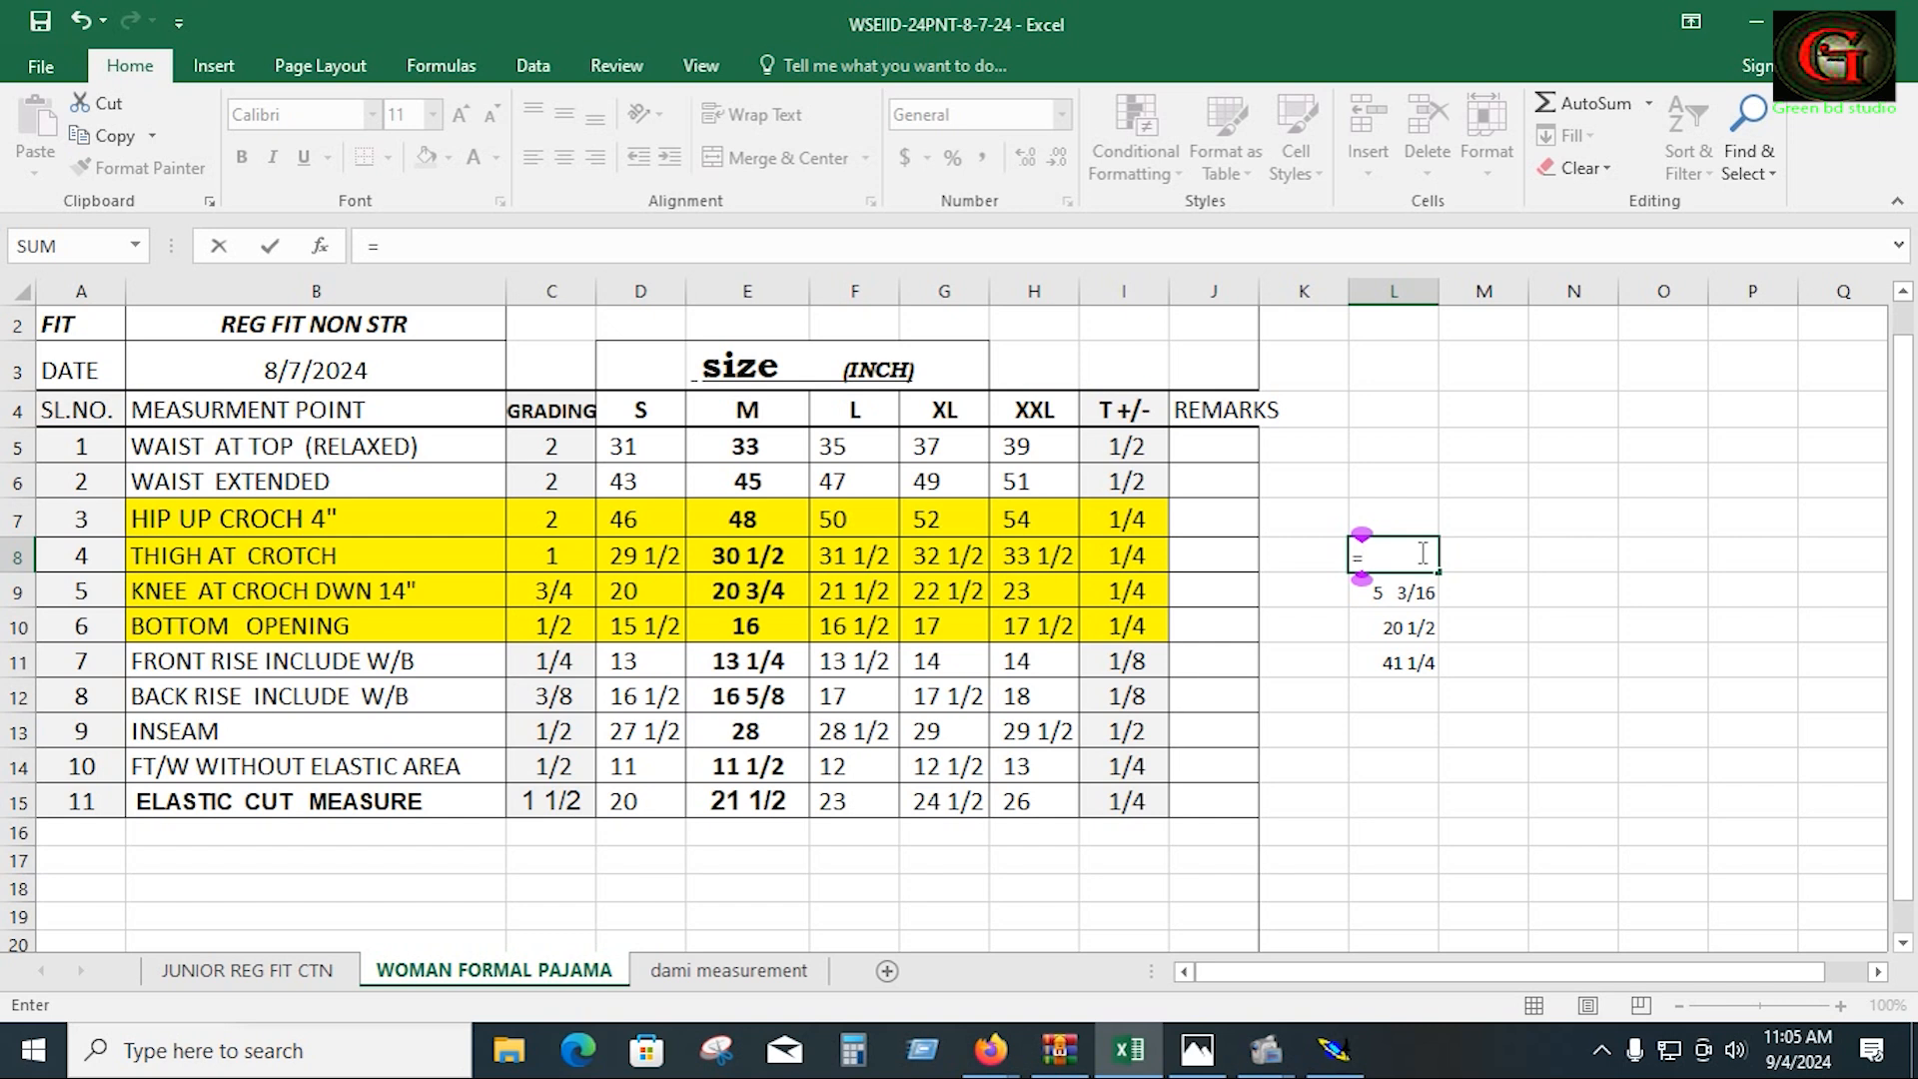
type("30.5")
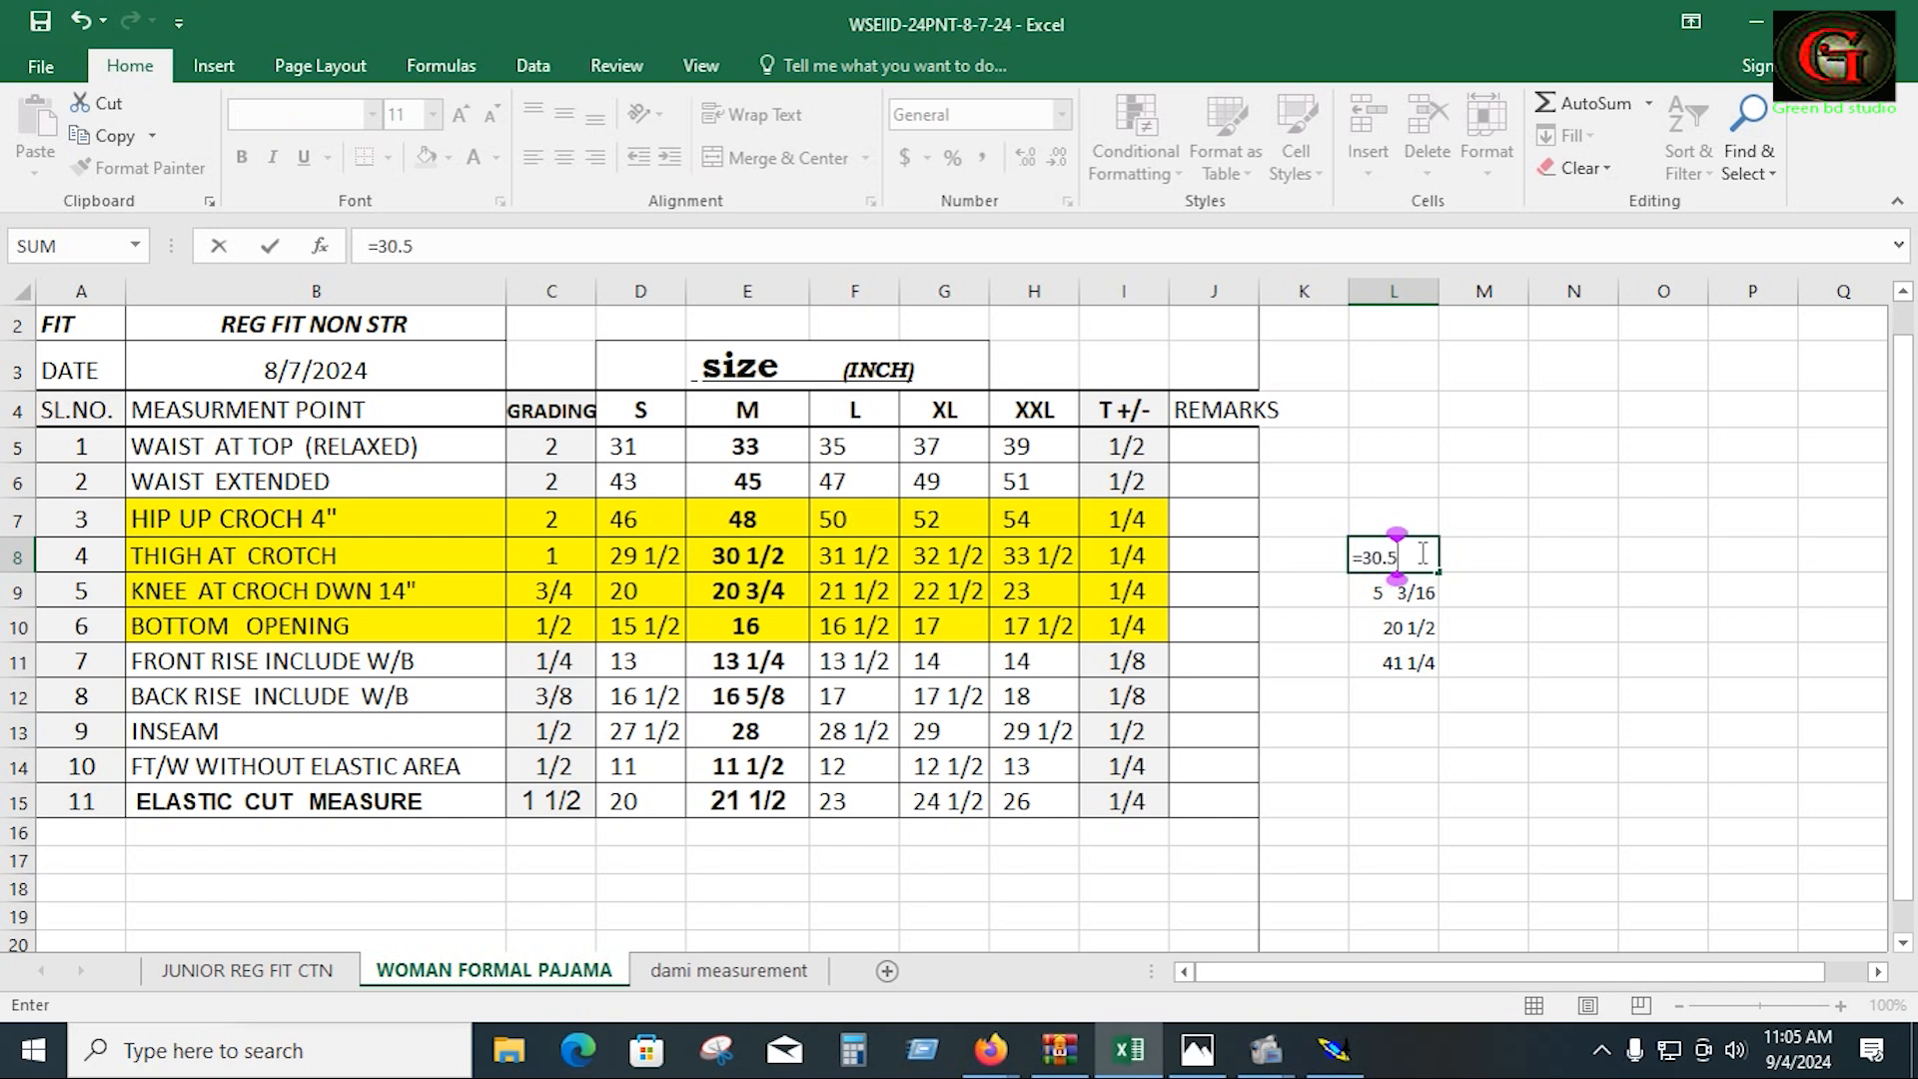
type("/4")
key("Return")
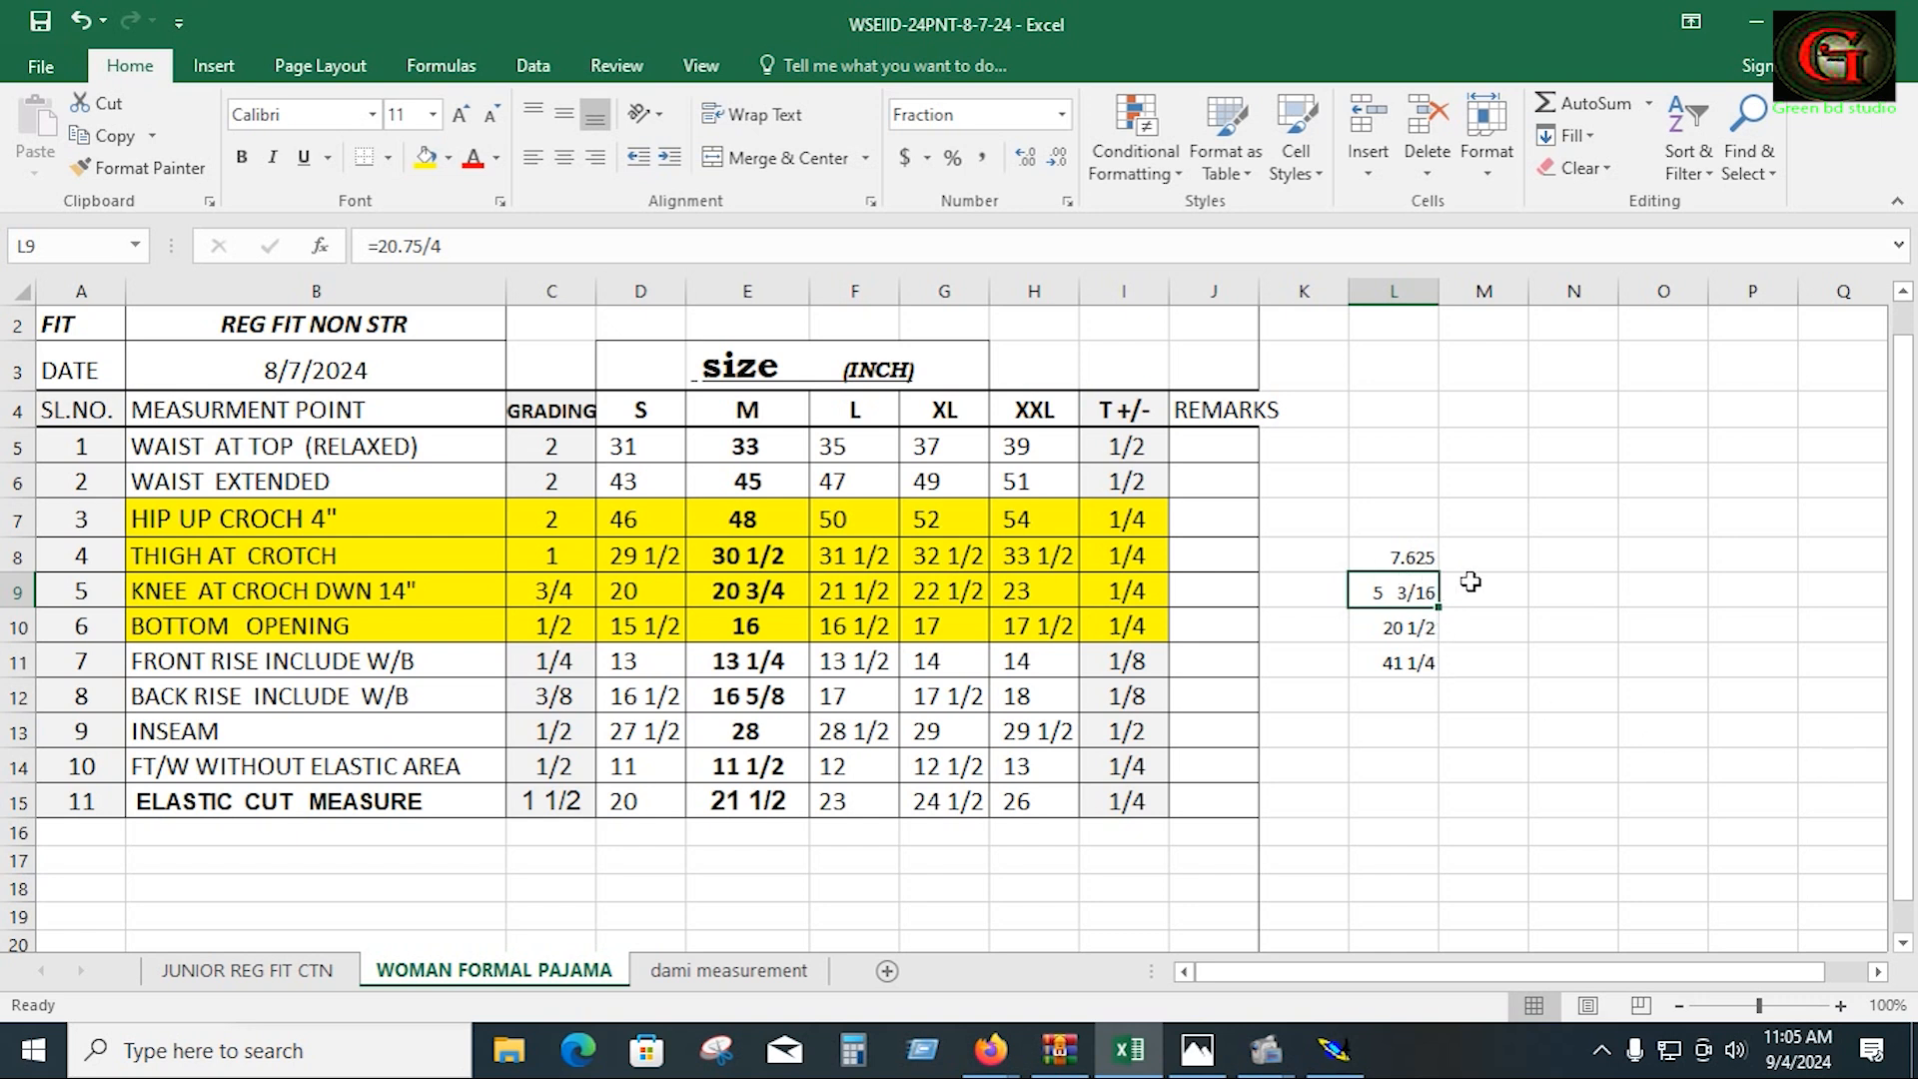
Step: Return to Modaris and place developed points on the crotch line at 7.625 and -7.625 inches from the waist-side centre line's end
left_click(1335, 1048)
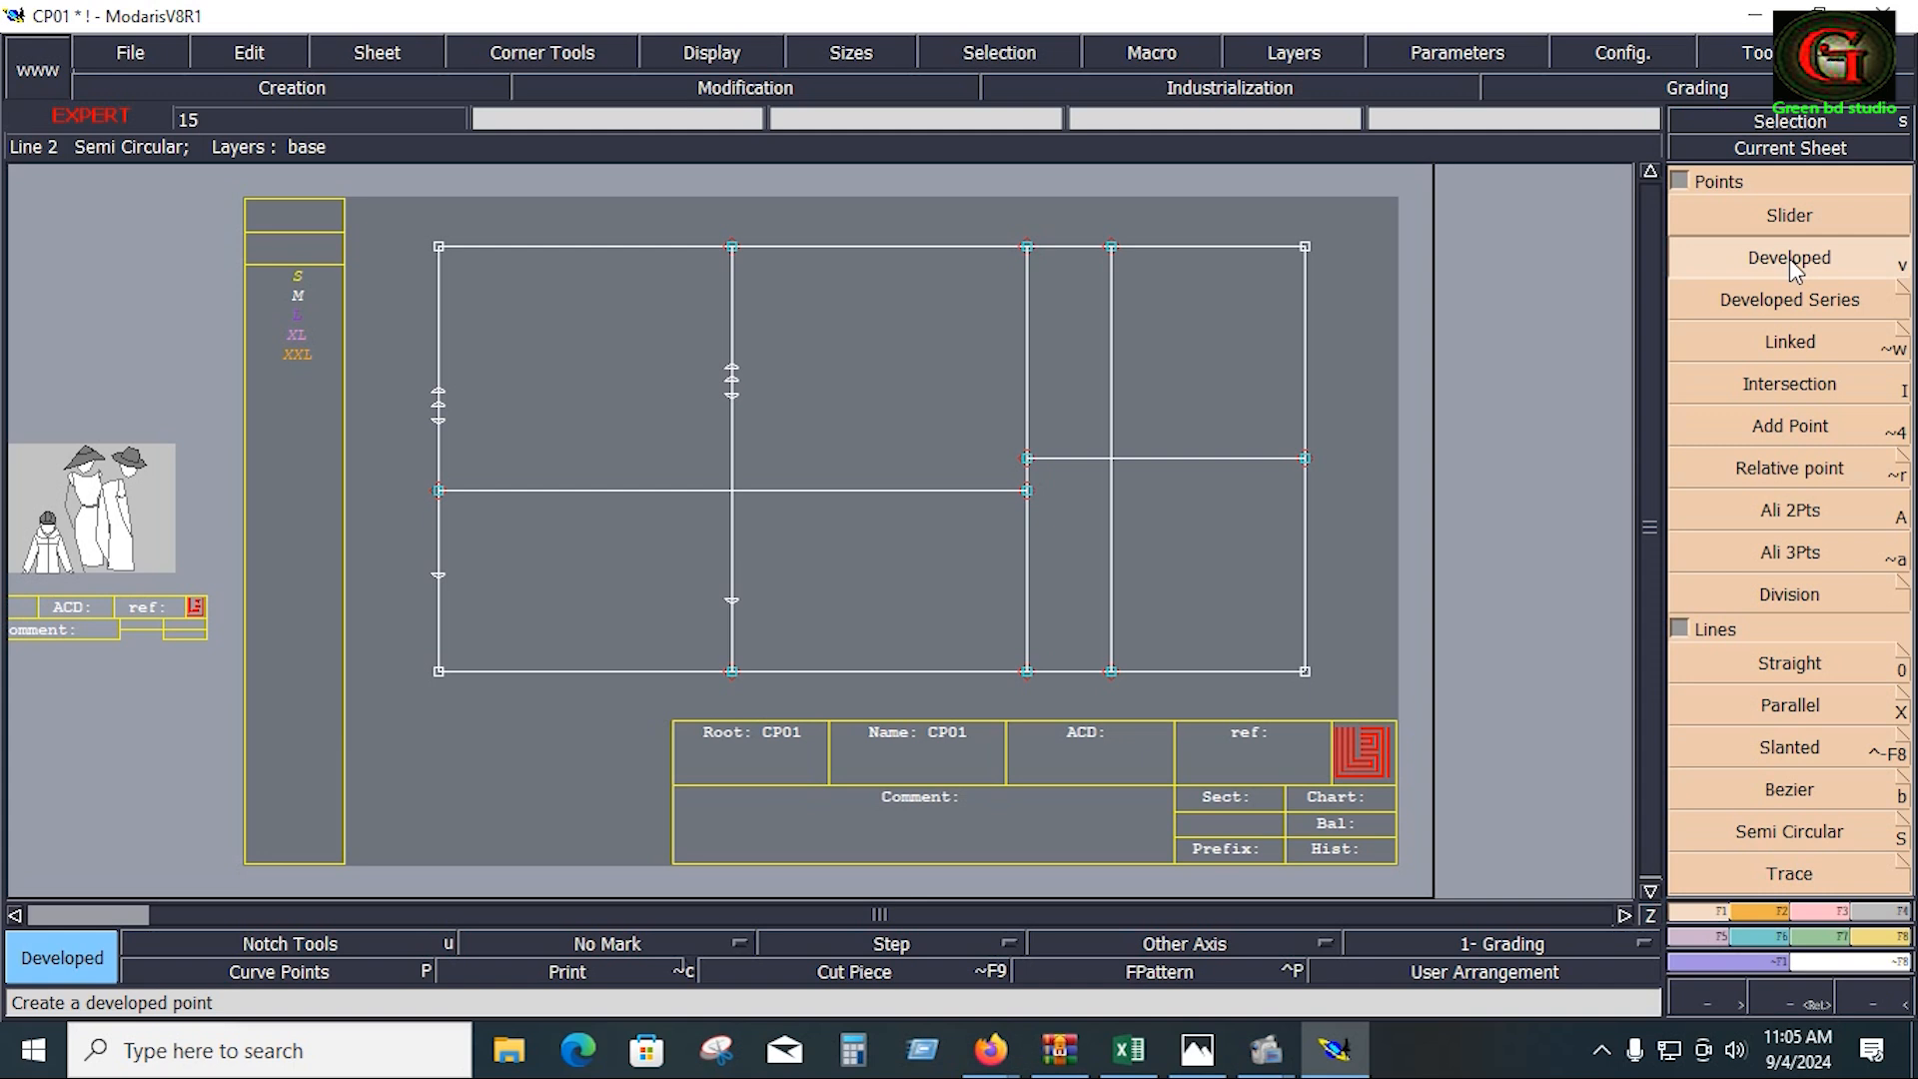
left_click(1788, 299)
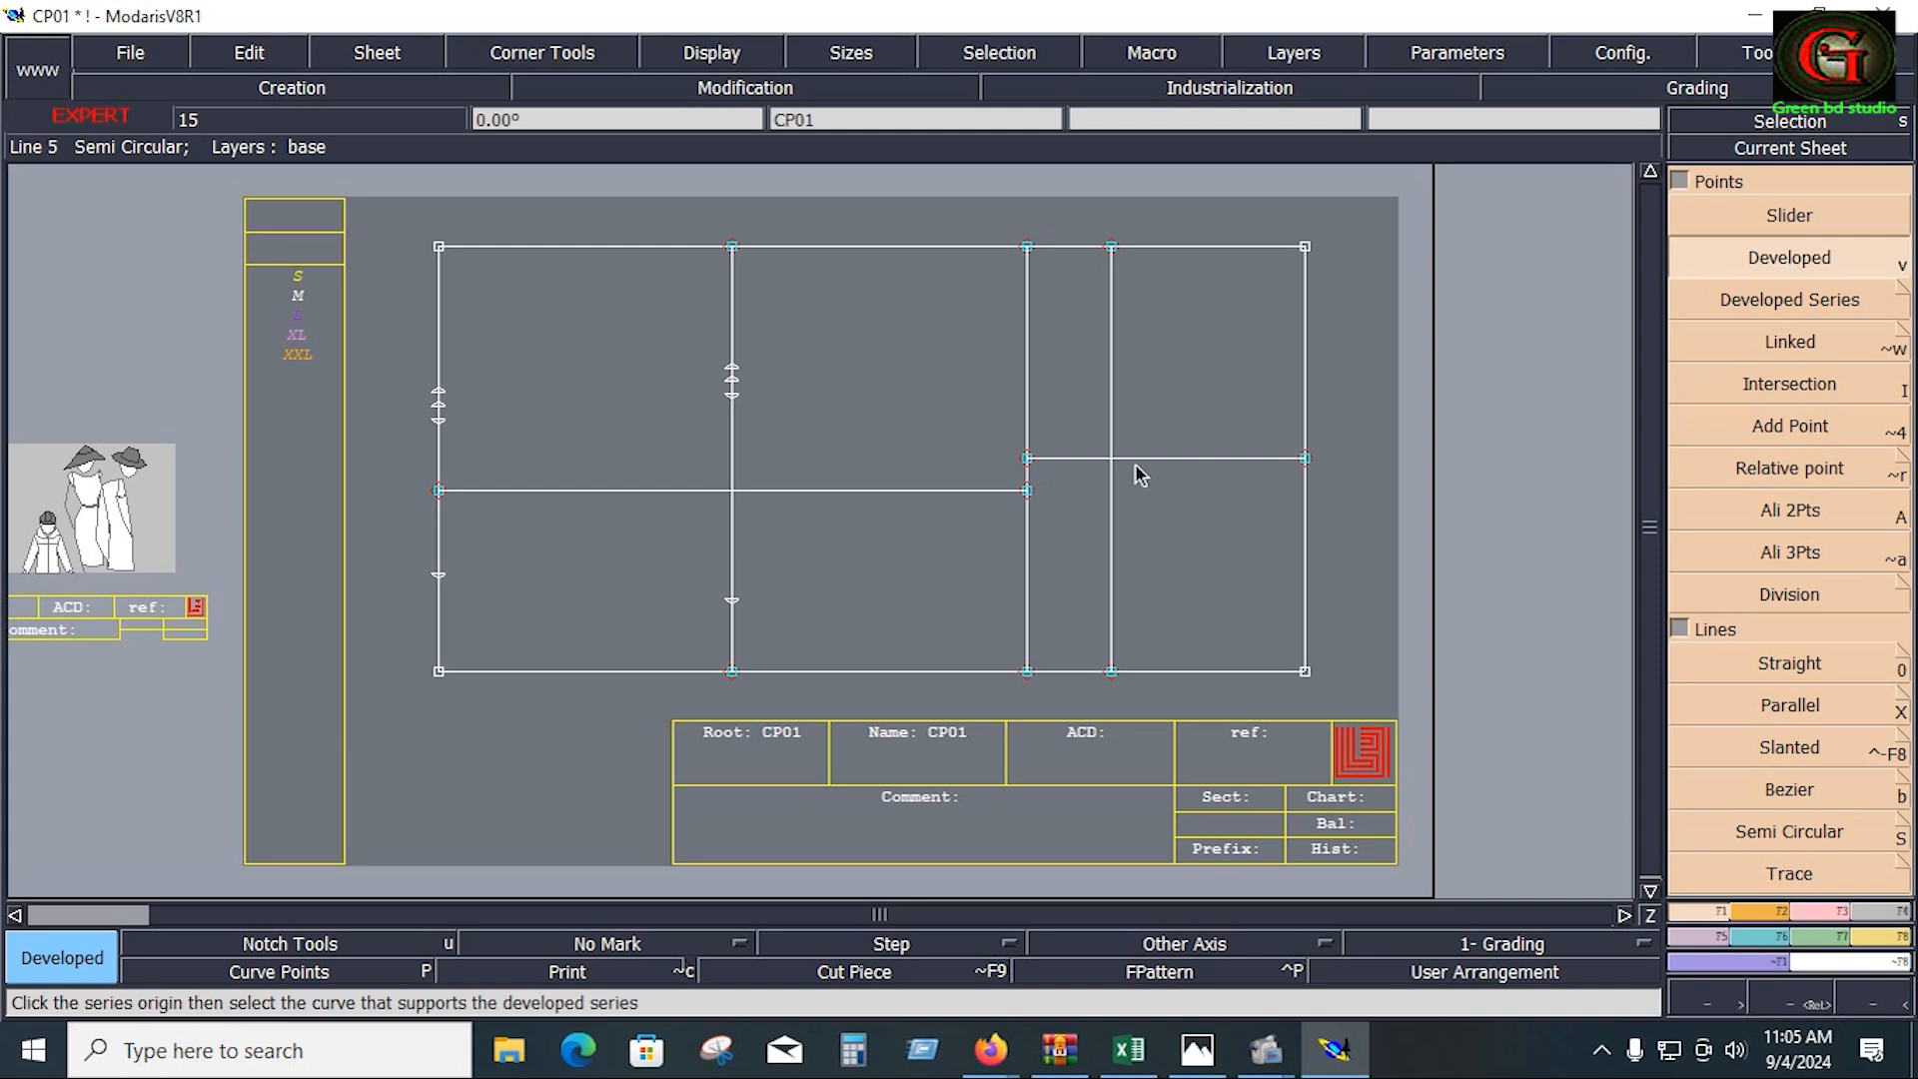
left_click(1028, 459)
type("7")
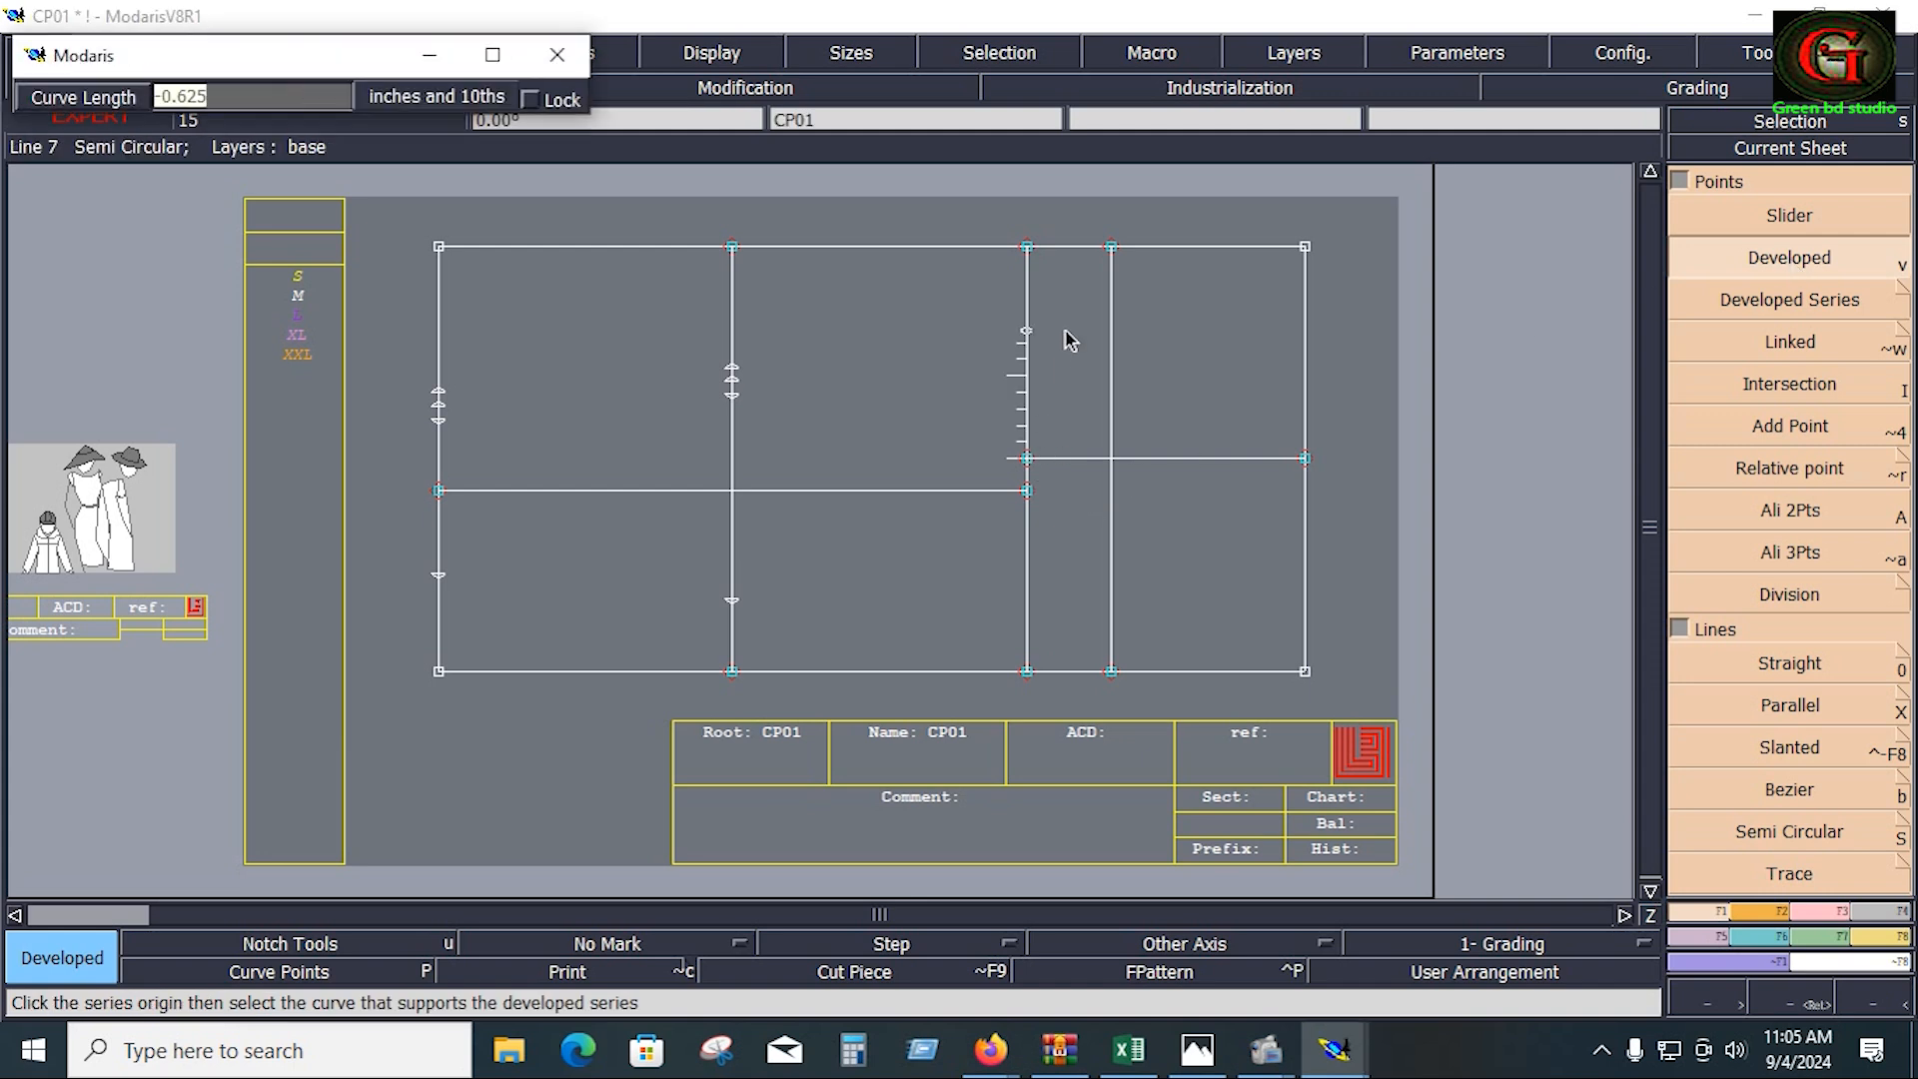
type(".62")
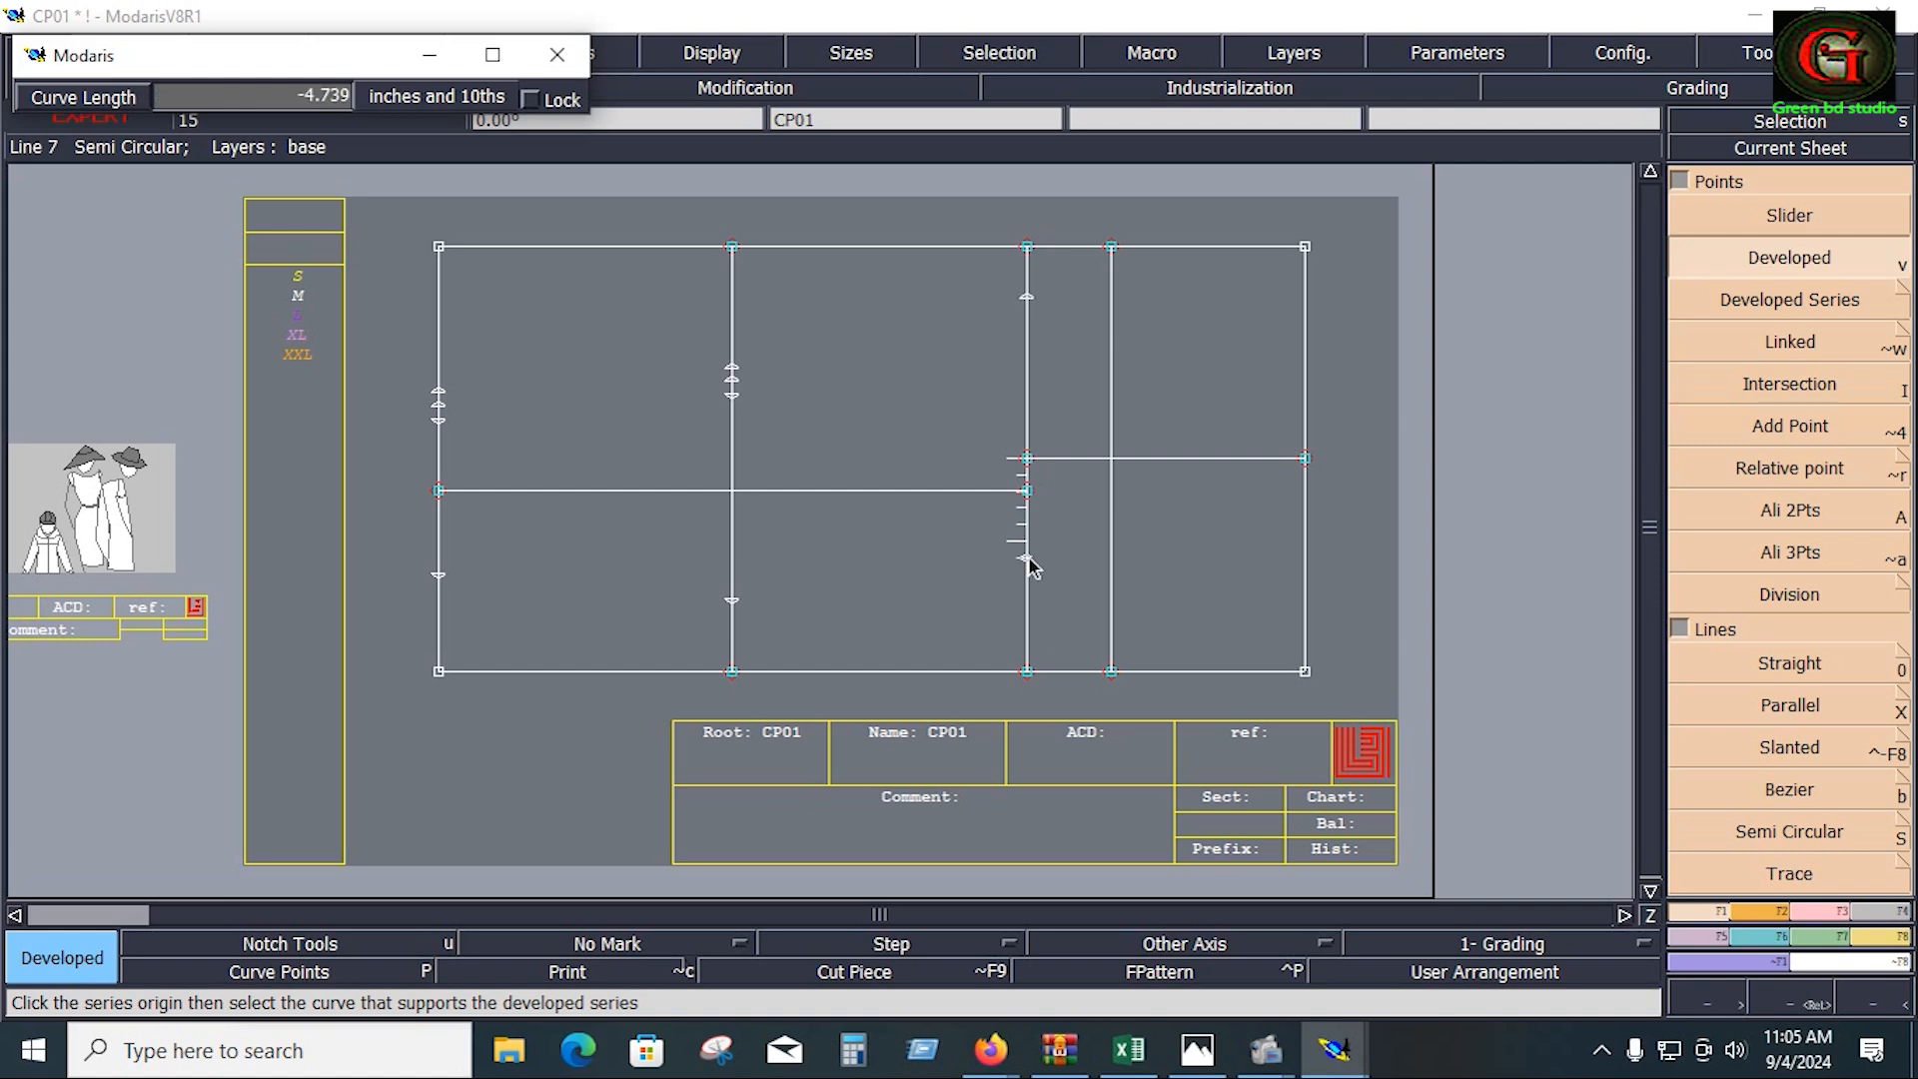
type("-7.625")
key("Return")
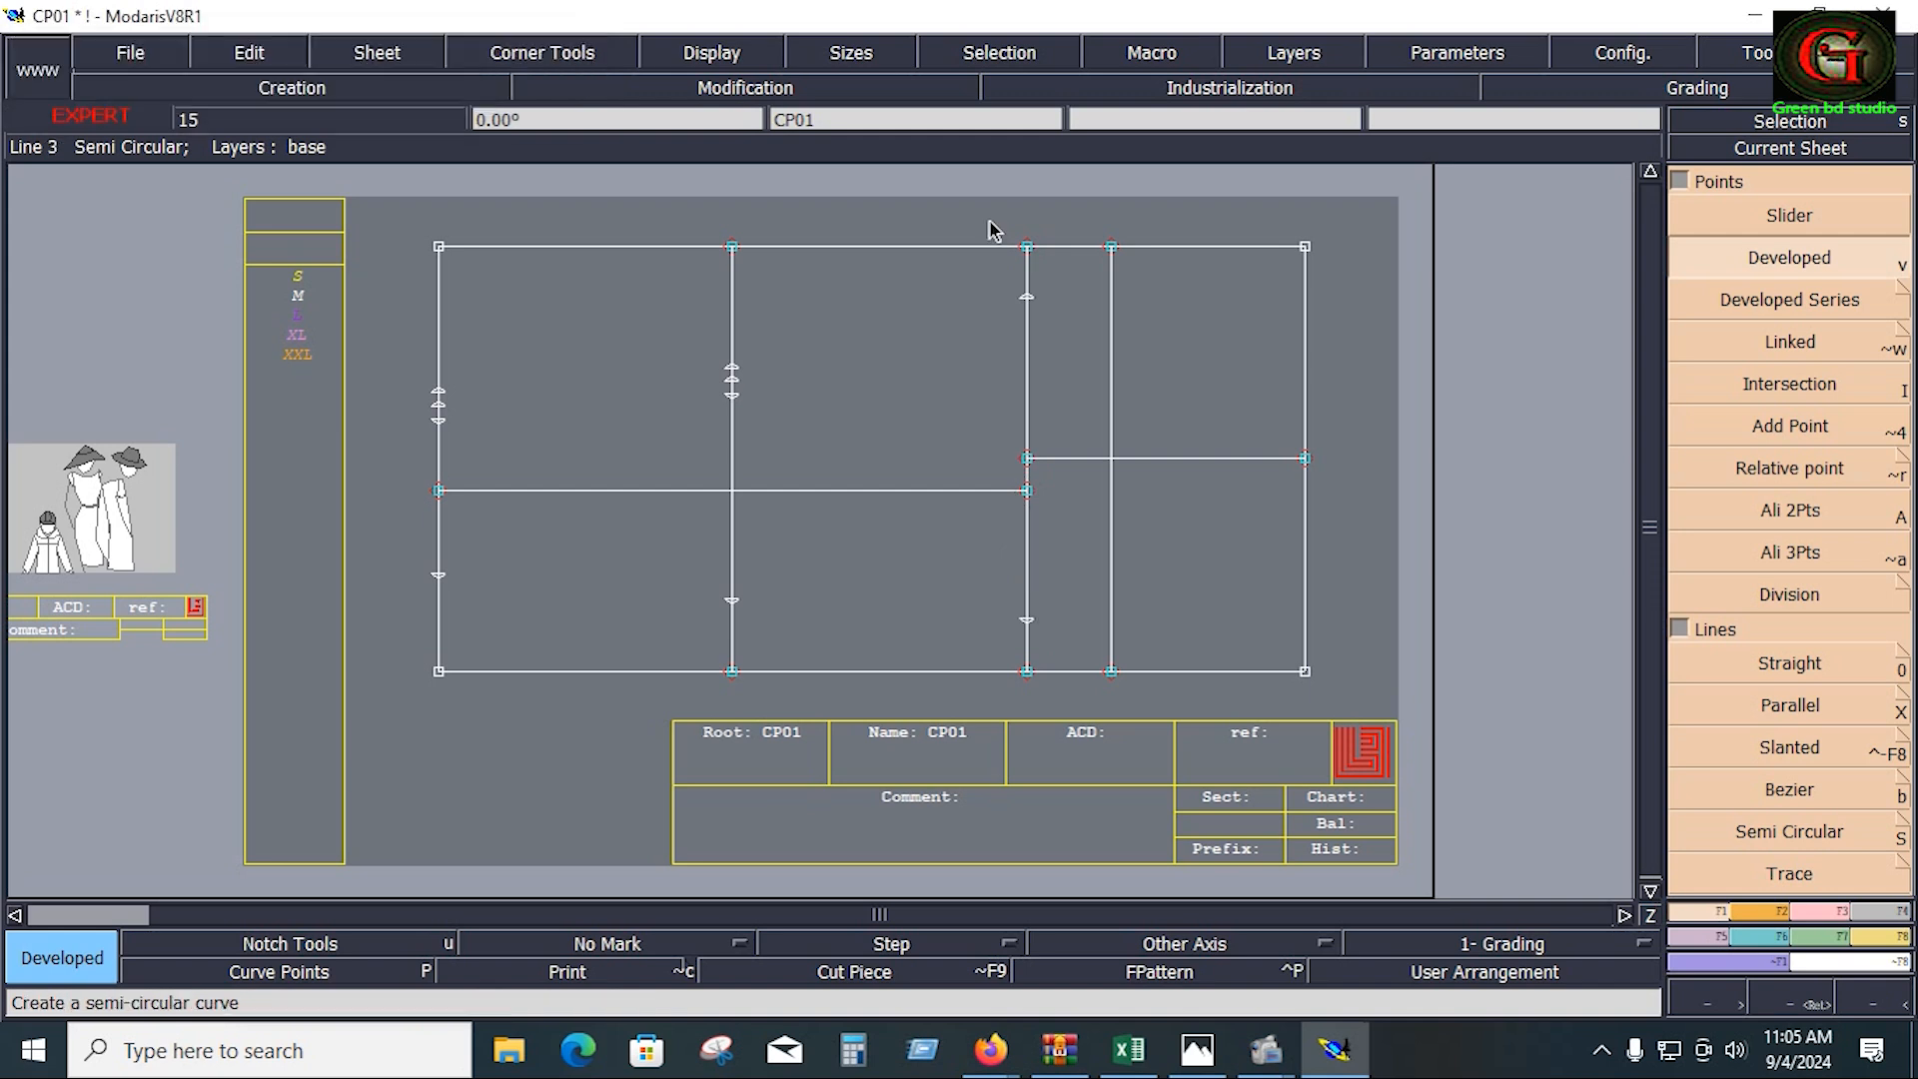
Step: Delete the upper horizontal edge line of the construction rectangle
right_click_drag(985, 205, 1051, 384)
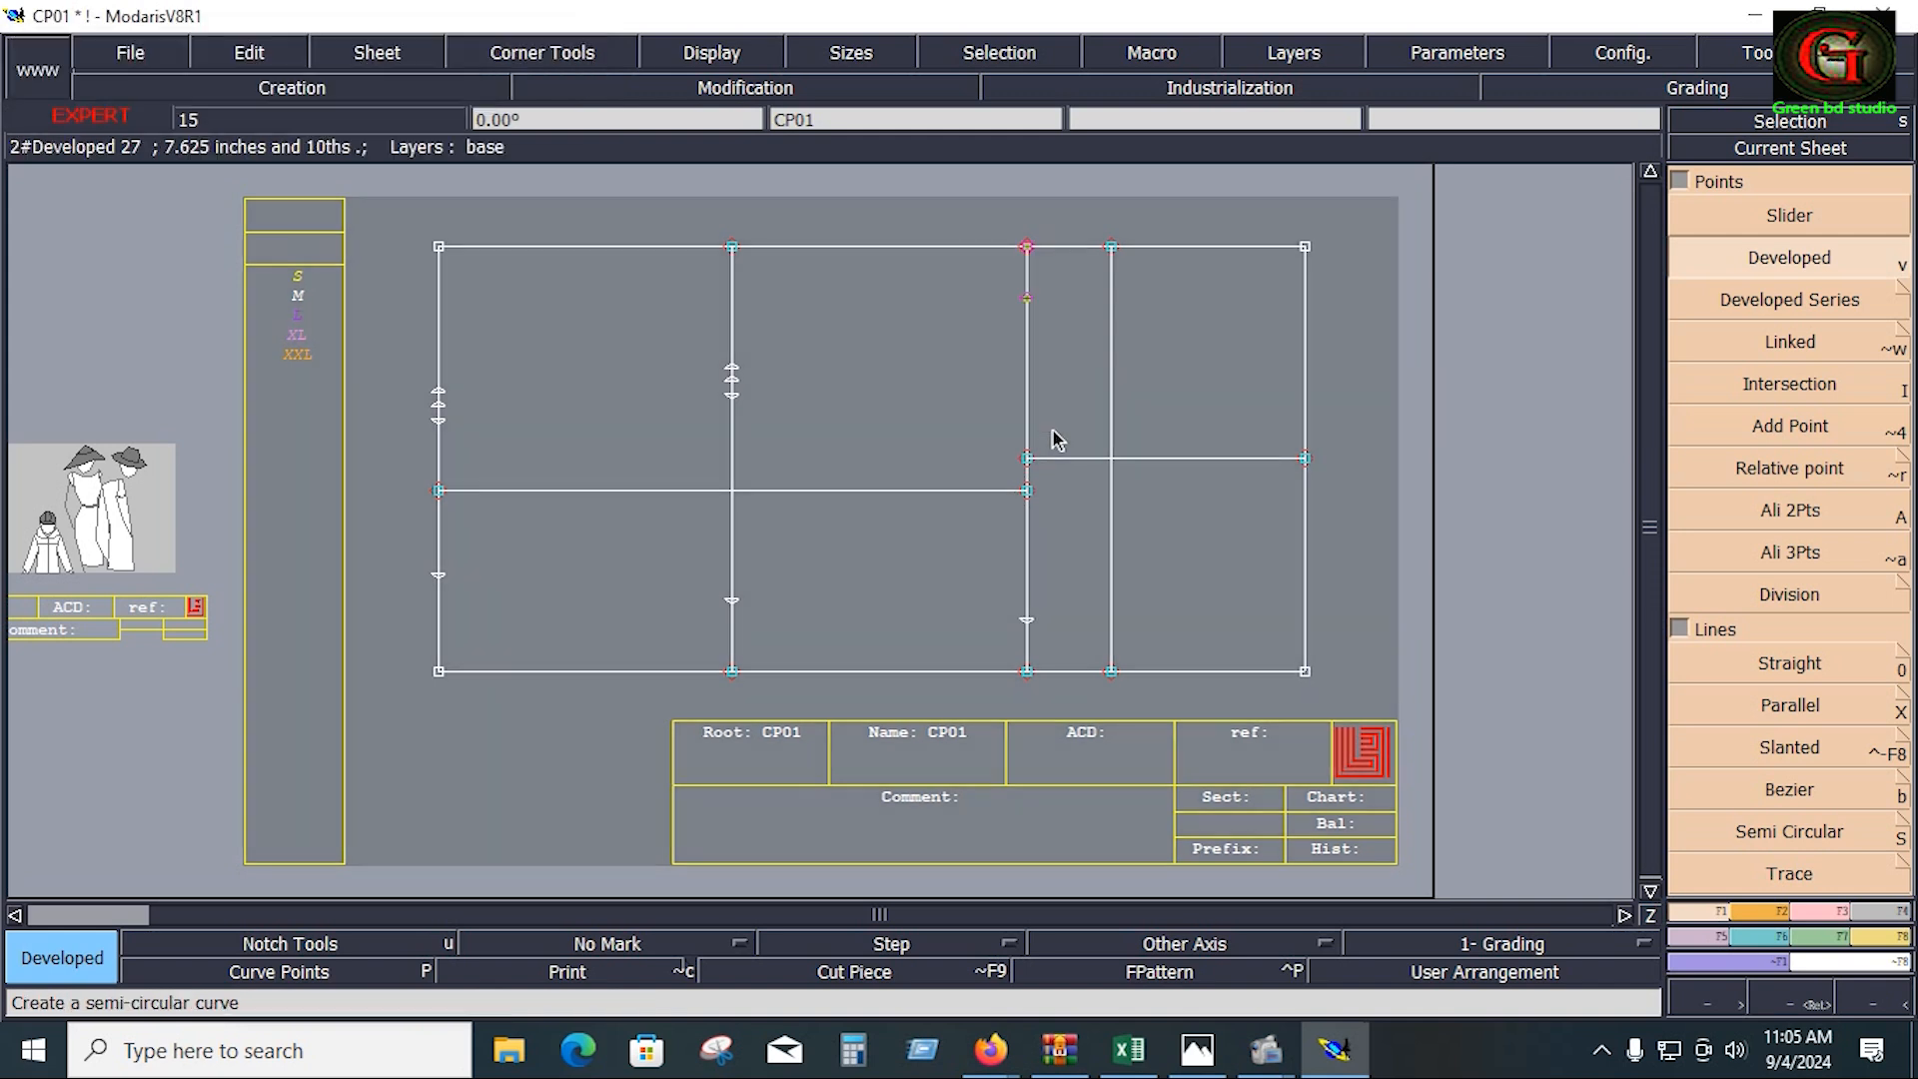
right_click(1067, 383)
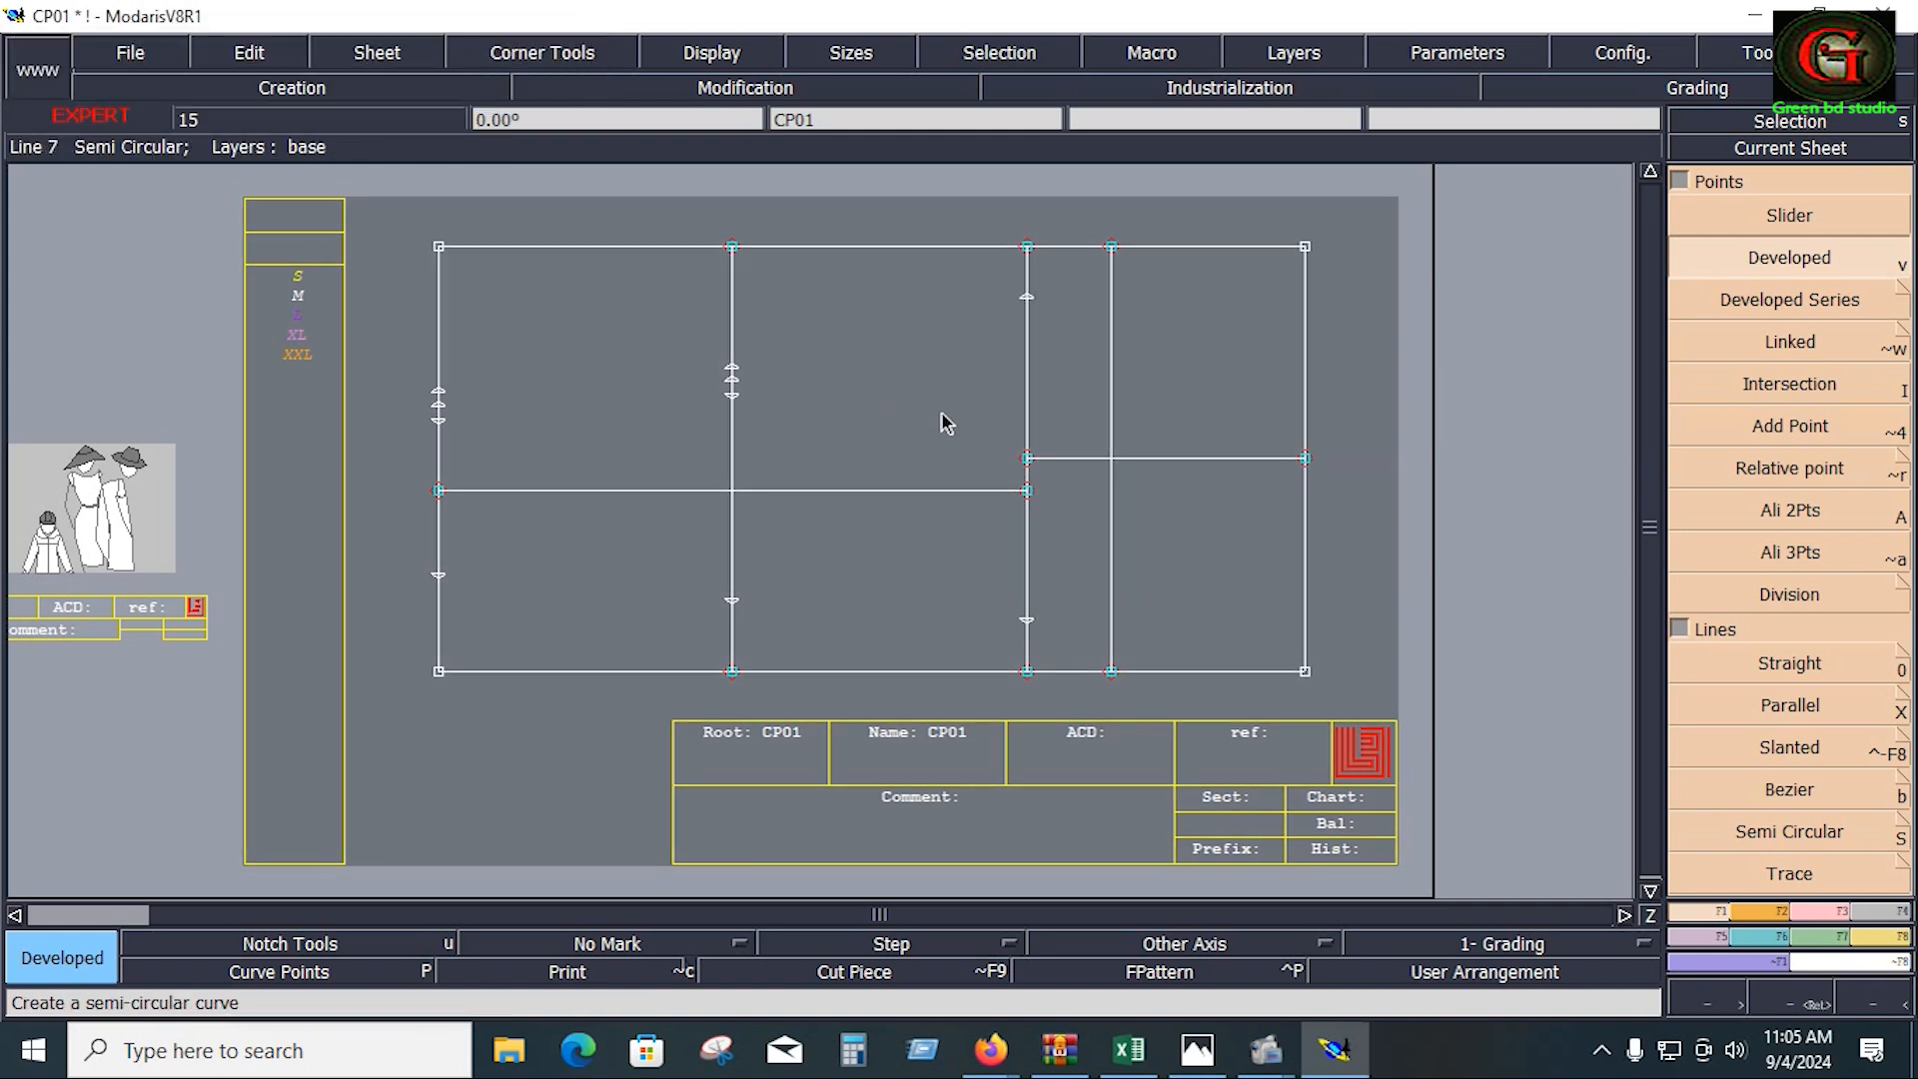
key("Delete")
left_click(1183, 247)
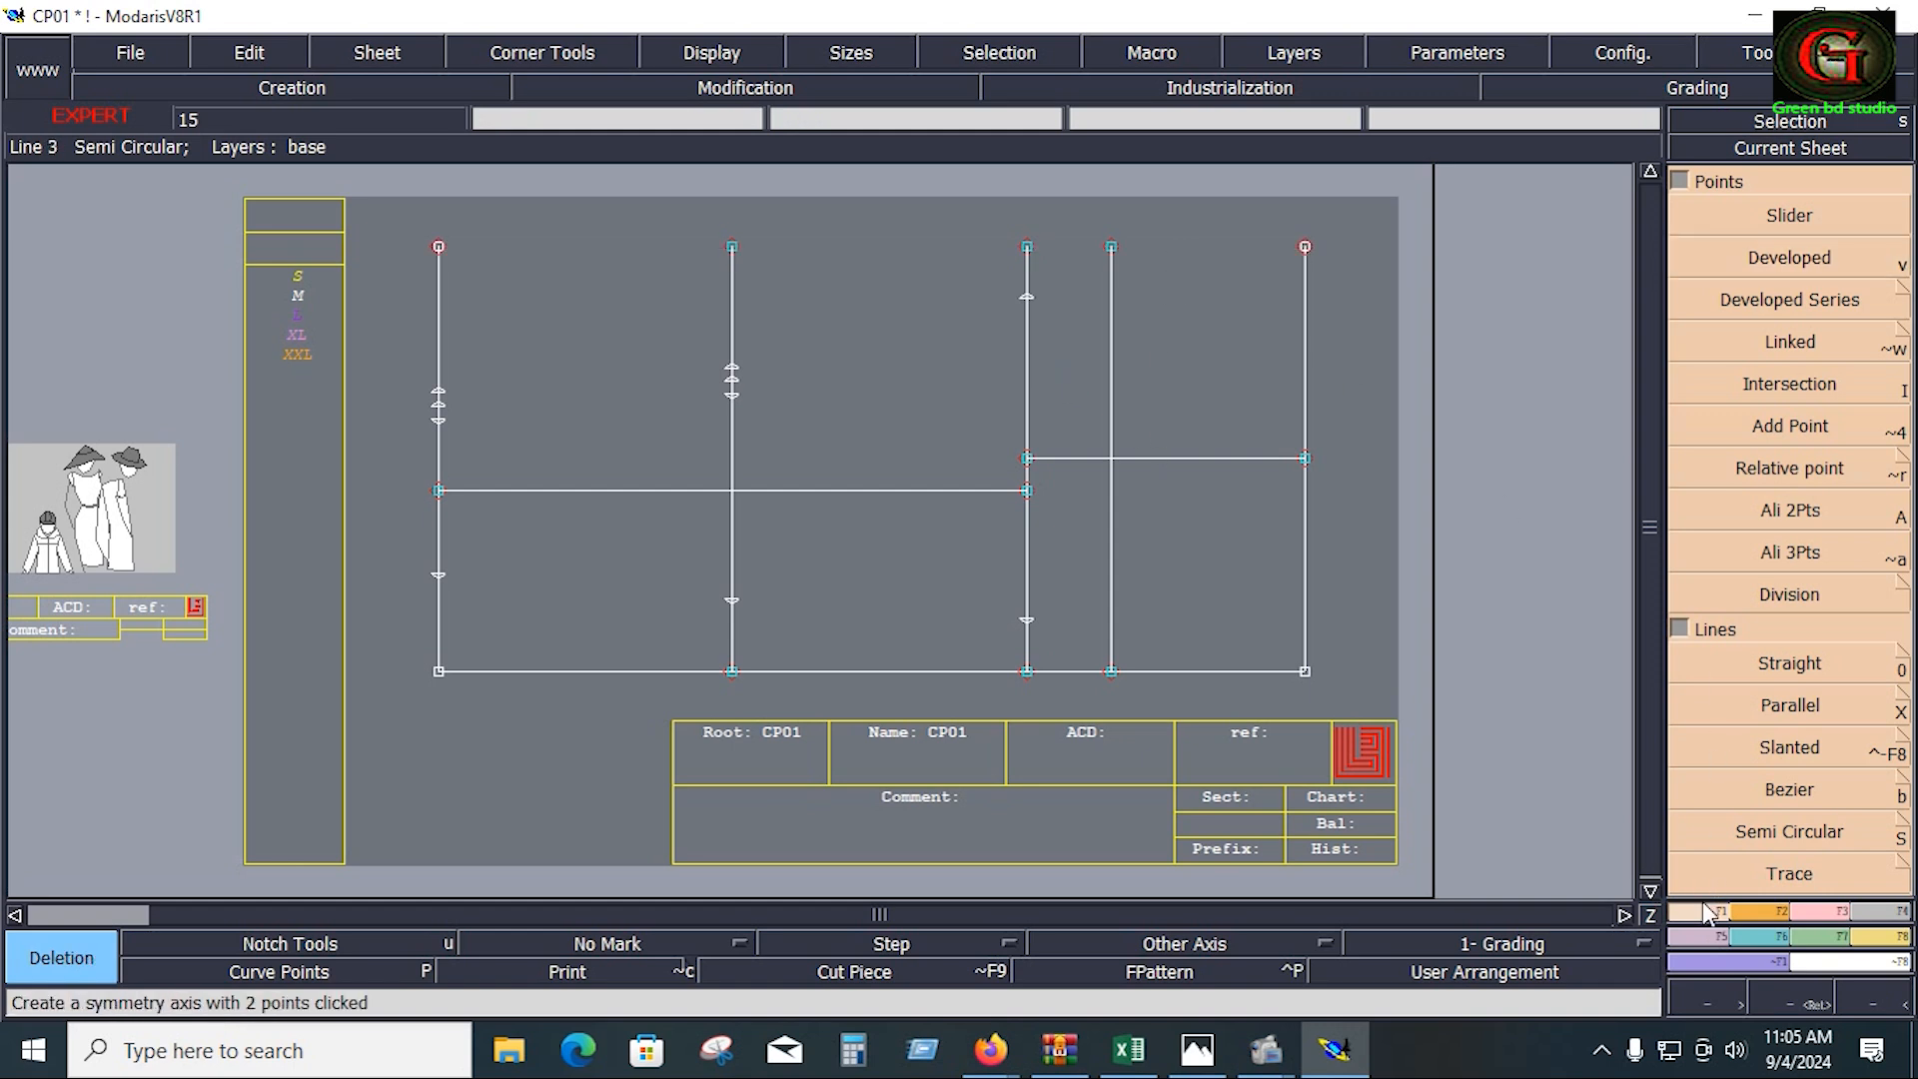
Step: Lengthen the crotch line beyond its upper end with Len.Str.Line and delete the leftover point at its former end
left_click(1844, 915)
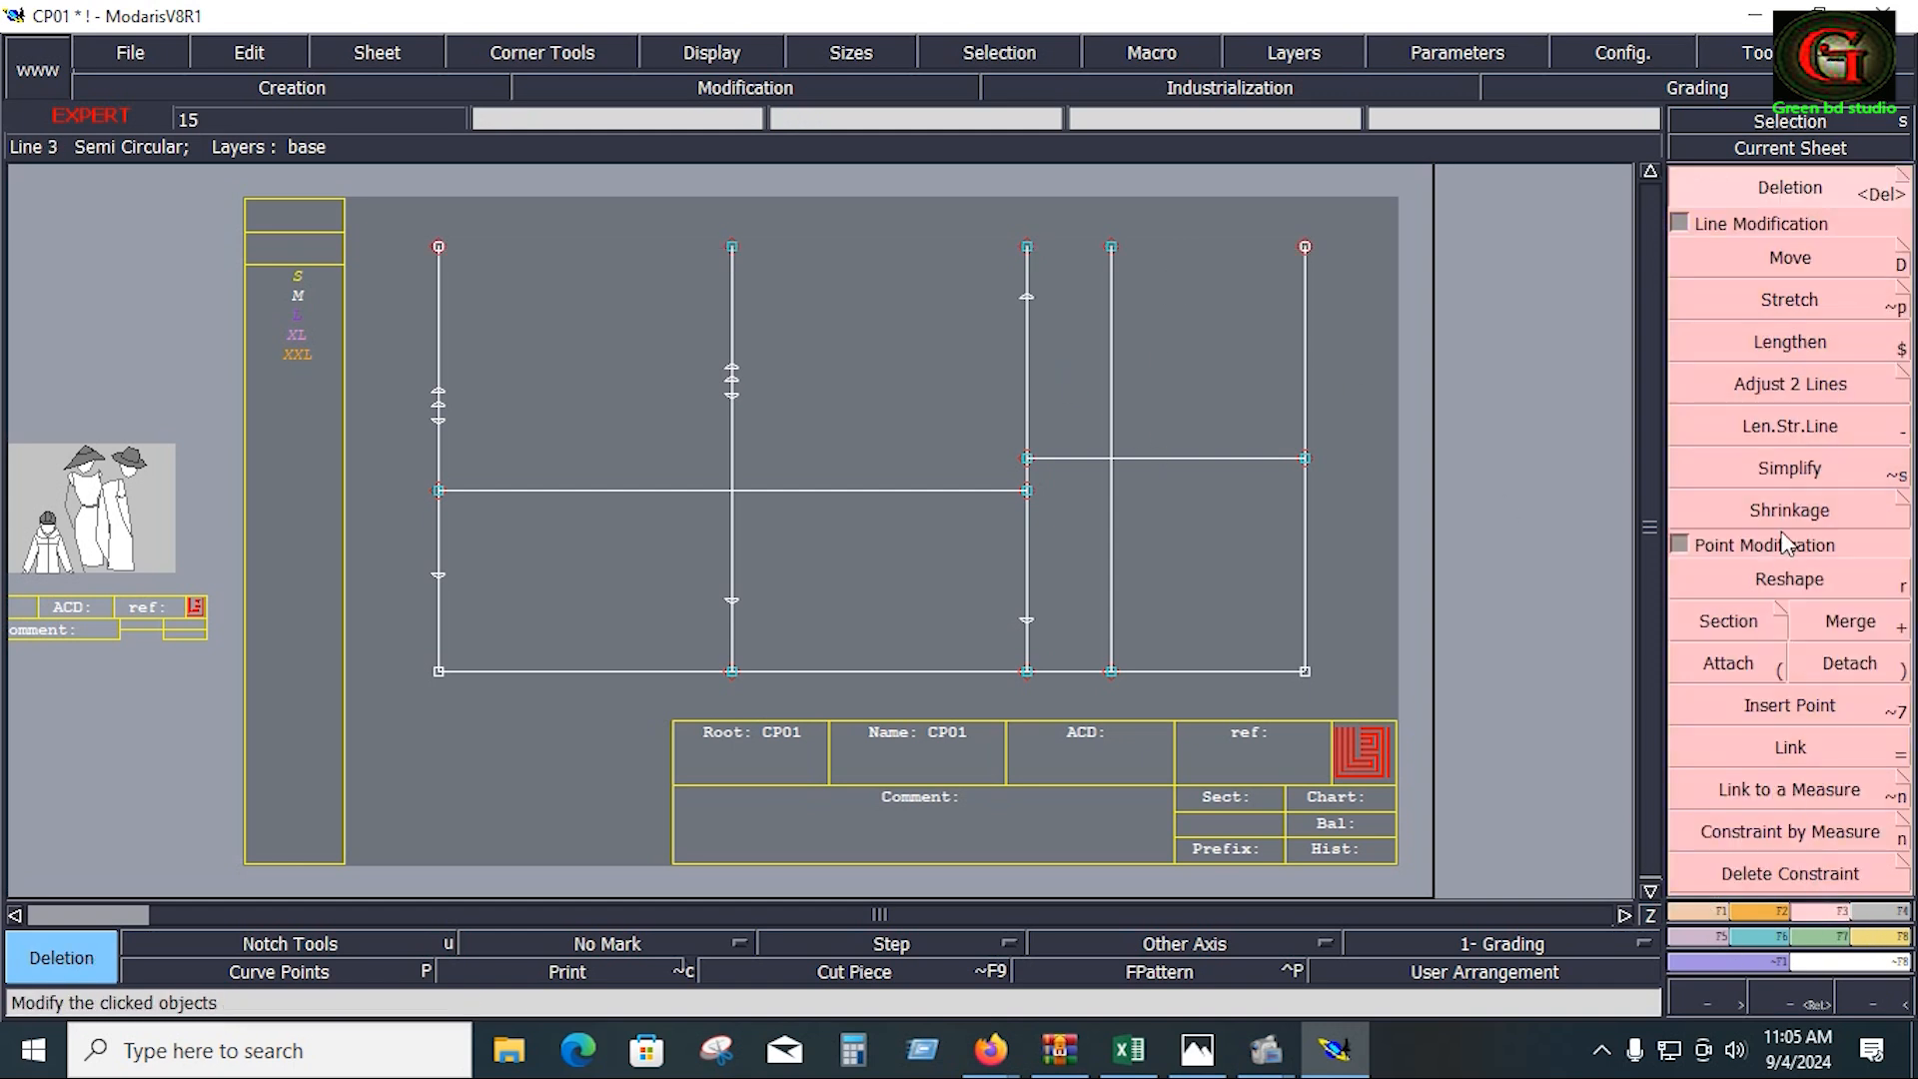
left_click(1789, 426)
left_click(1028, 268)
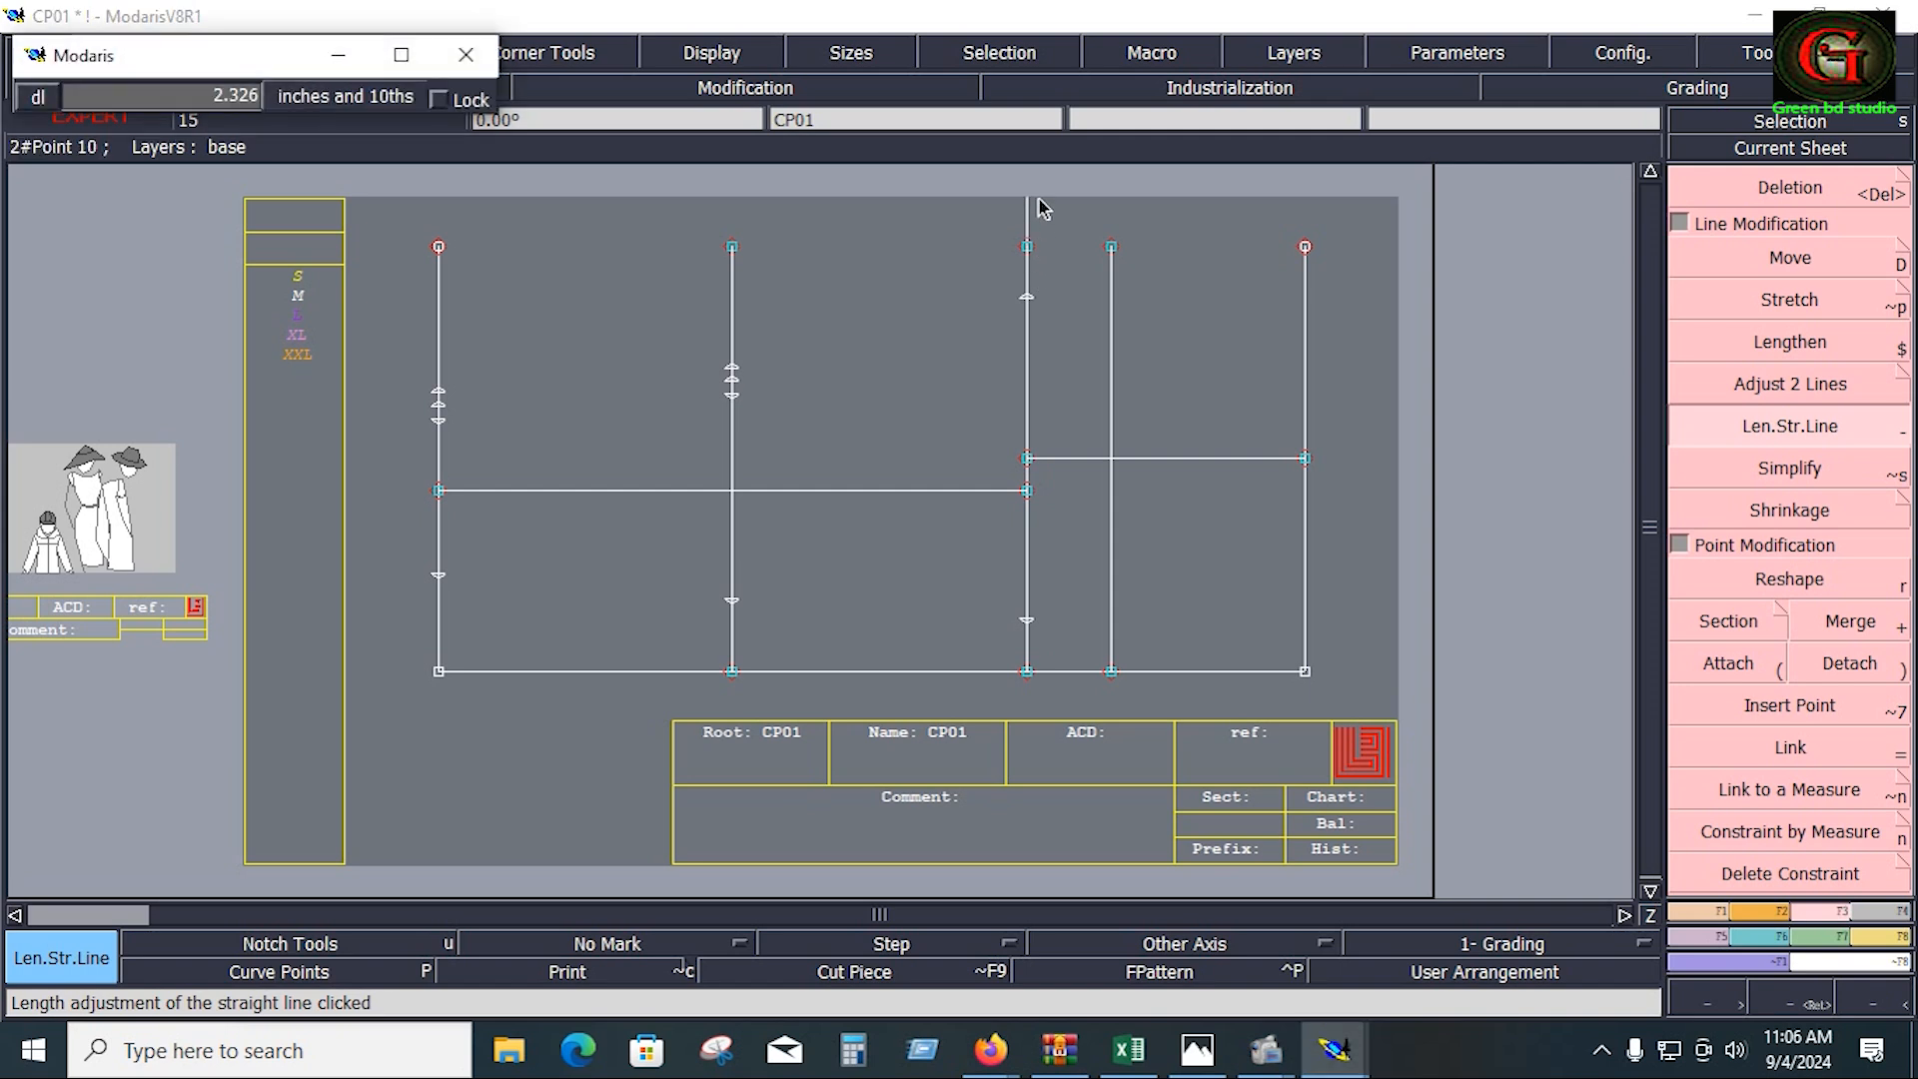
left_click(1038, 200)
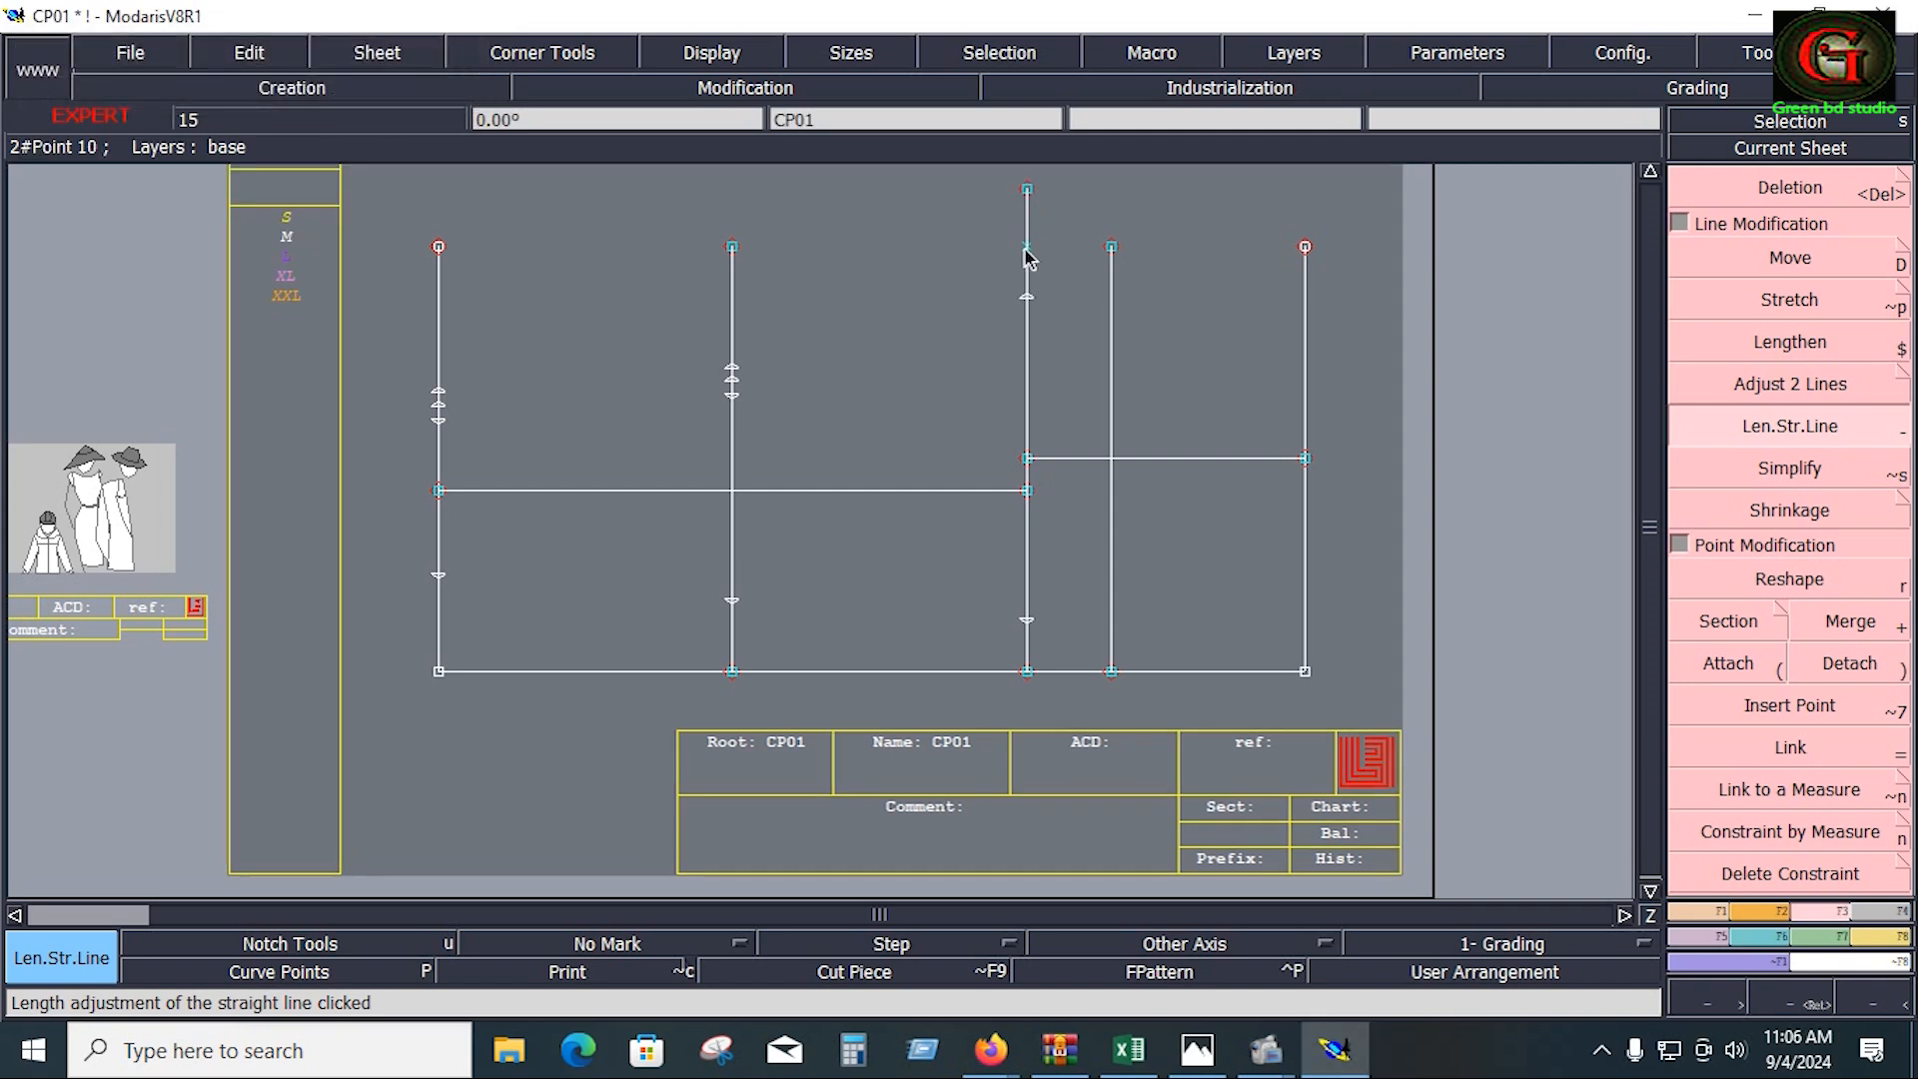
key("Delete")
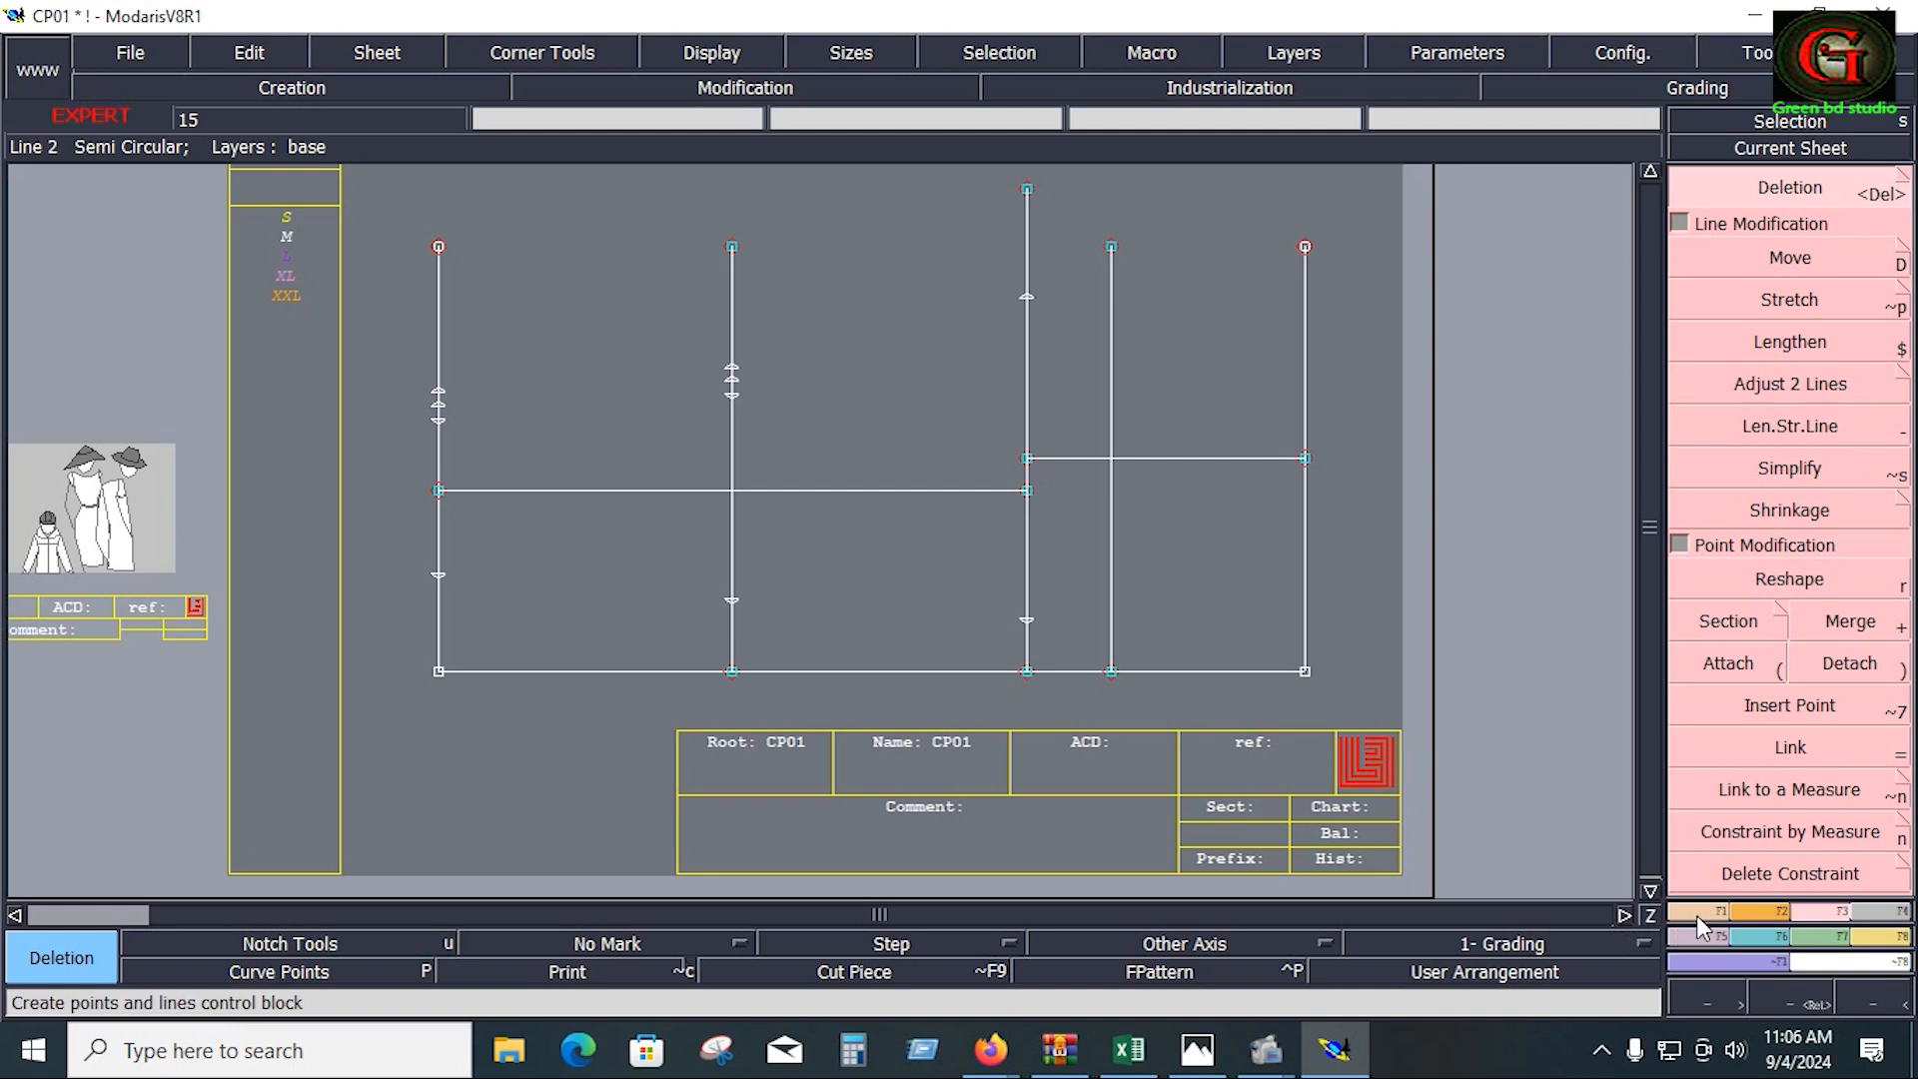
Step: Switch to Excel and in cell L13 calculate the size M back rise minus front rise with =E12-E11
left_click(1130, 1050)
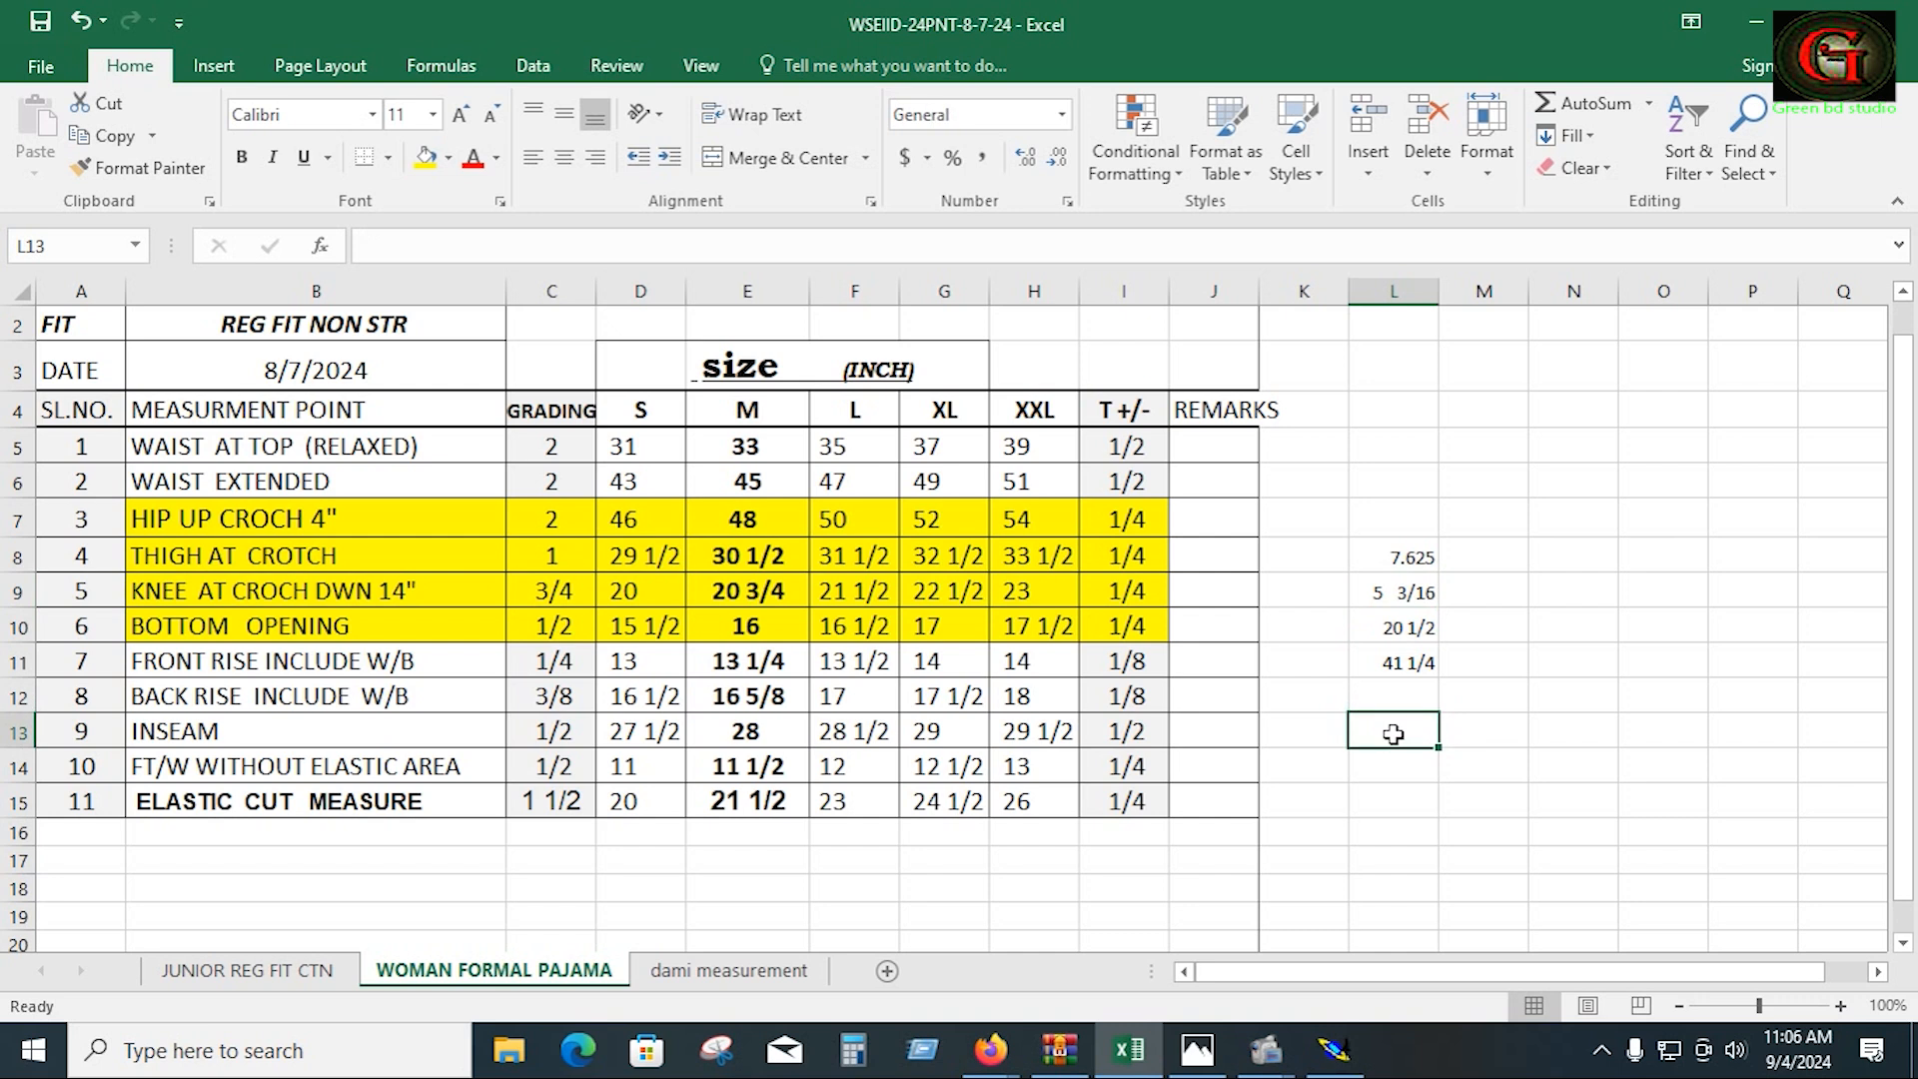
type("=")
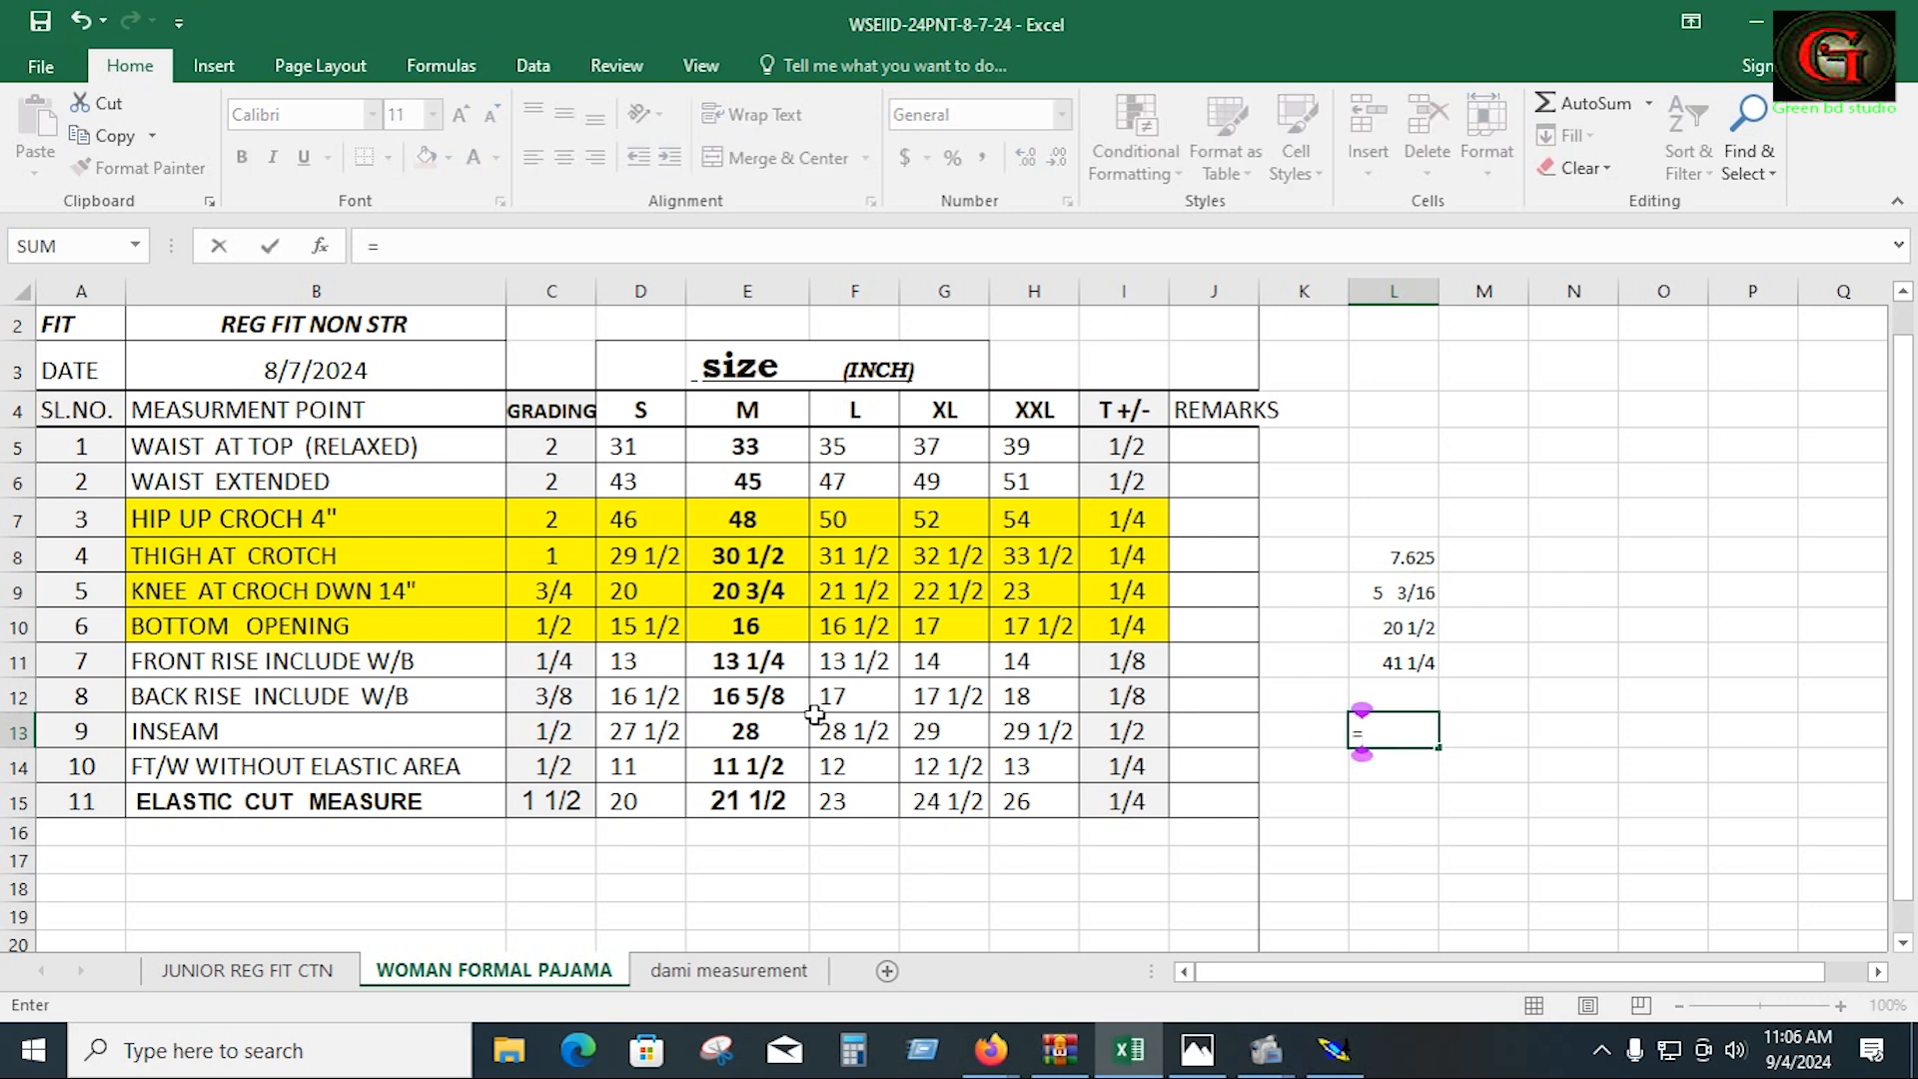
left_click(744, 699)
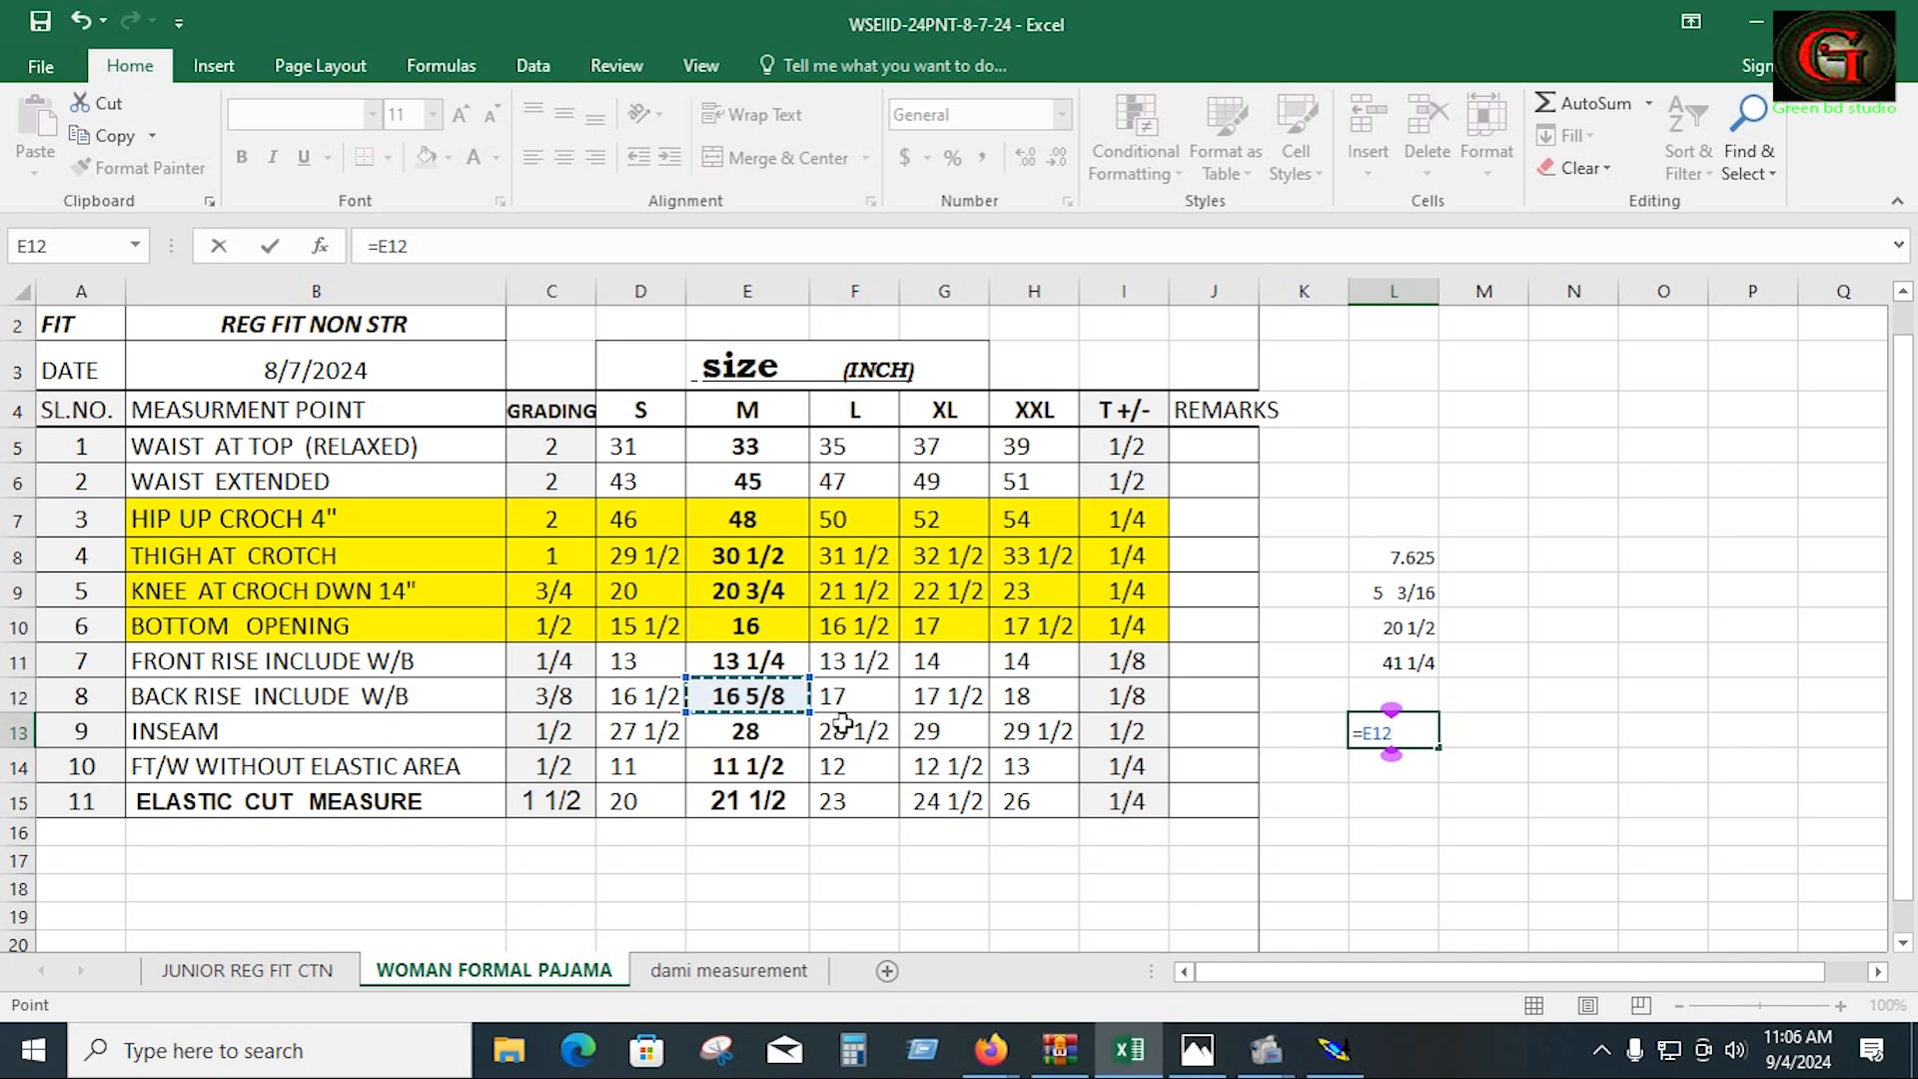
type("-")
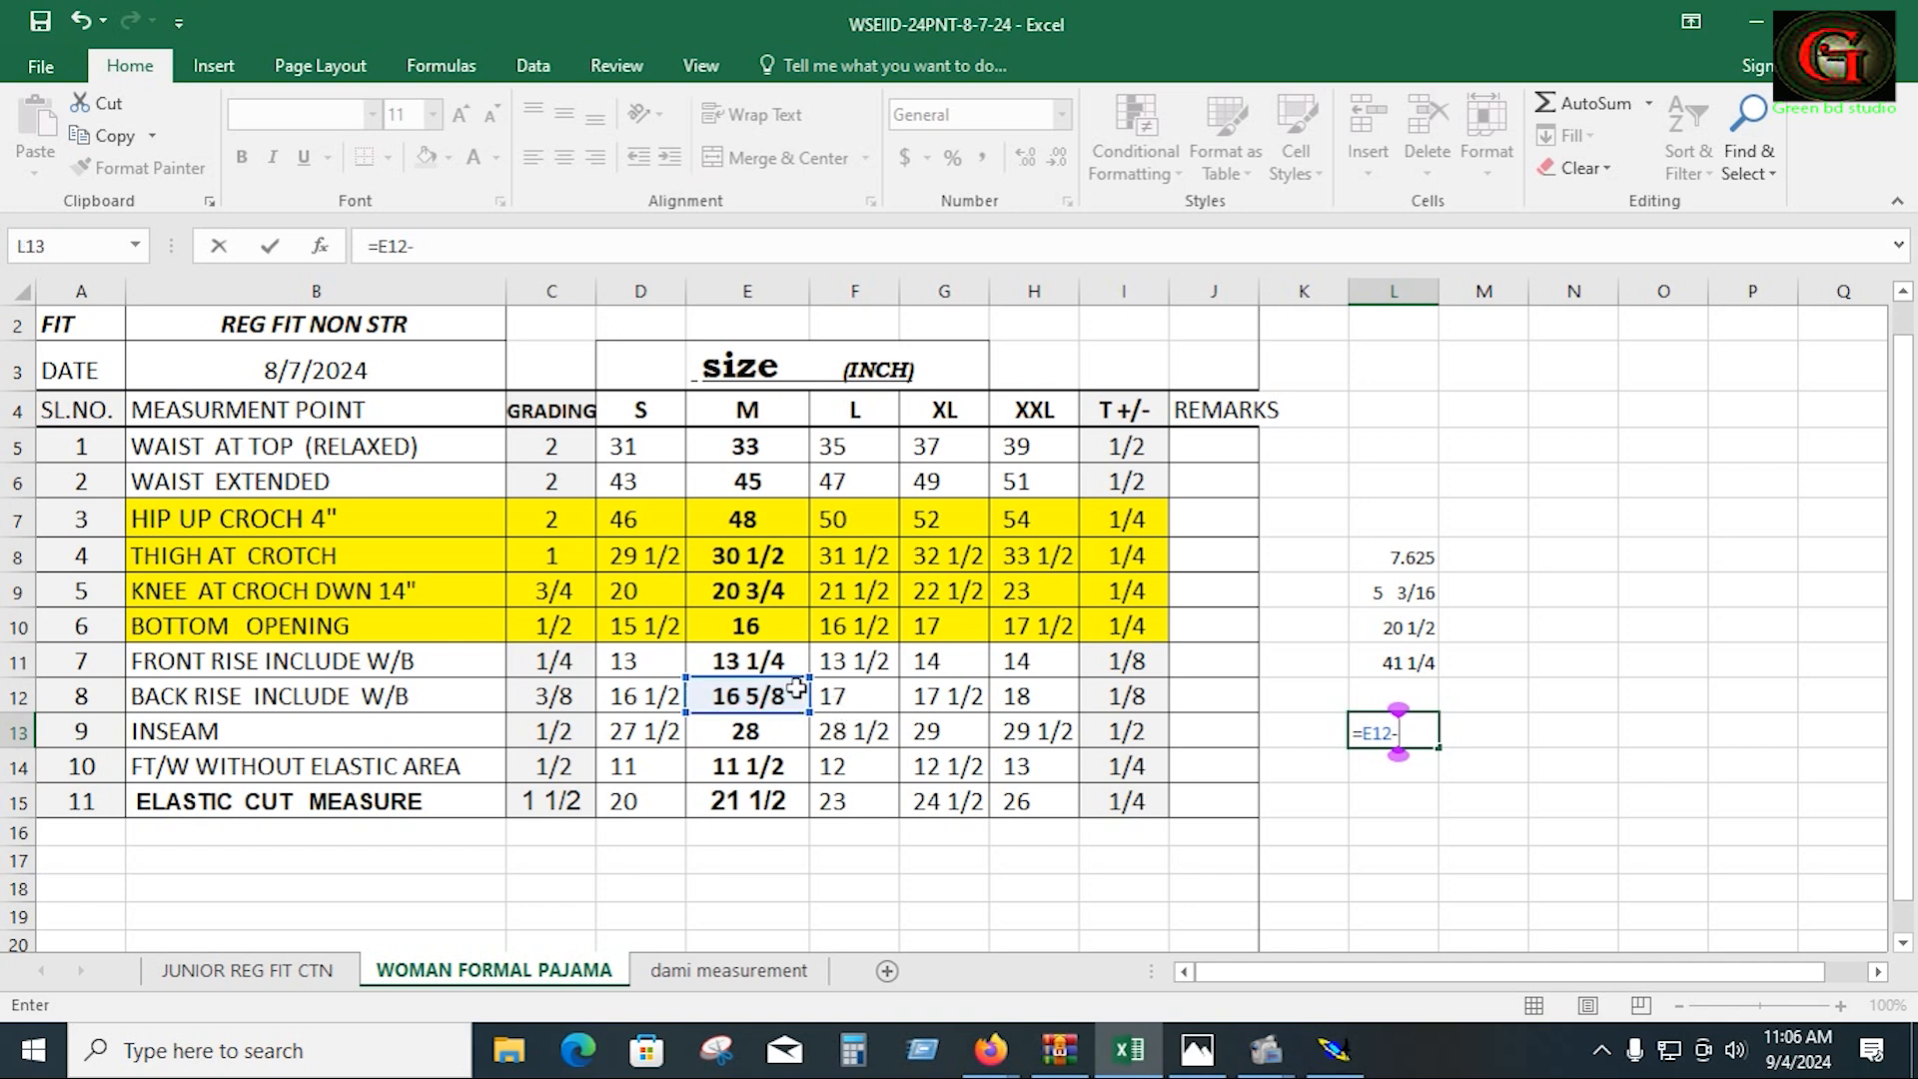
left_click(761, 662)
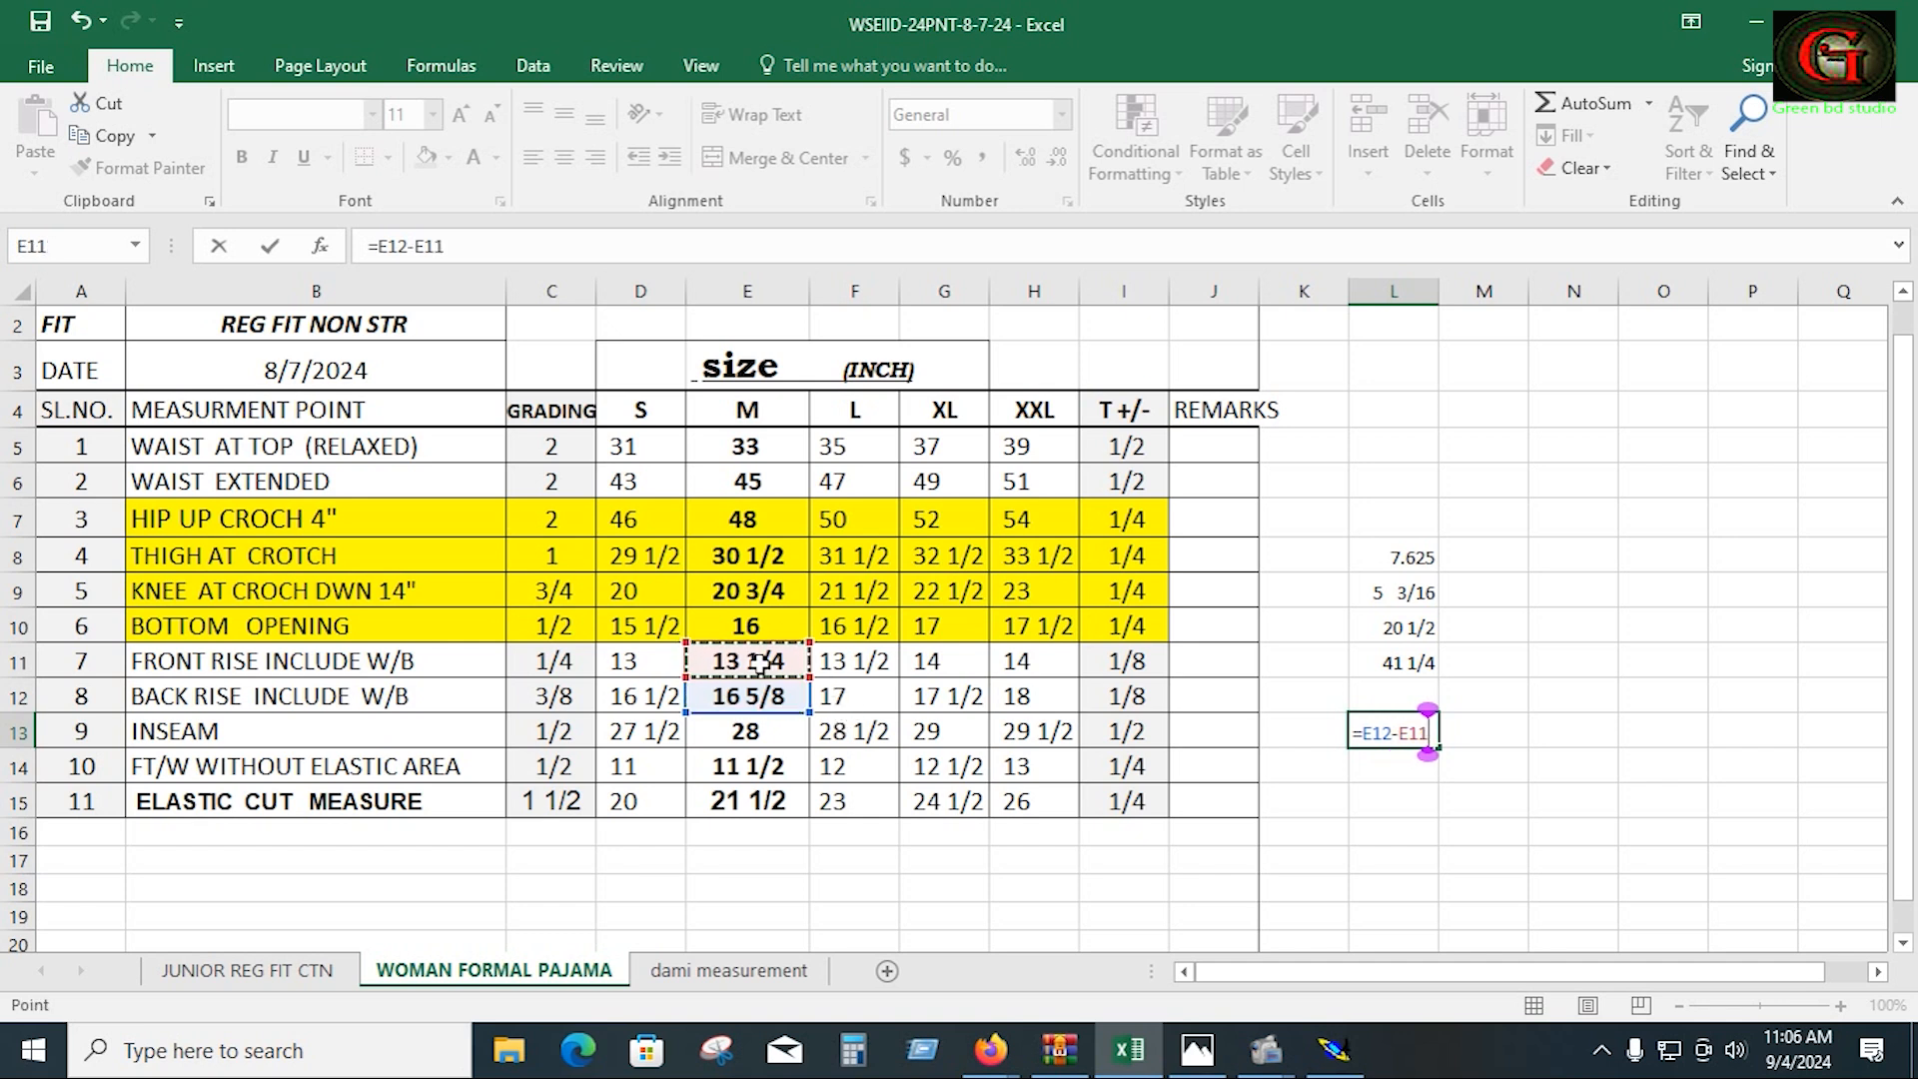
key("Return")
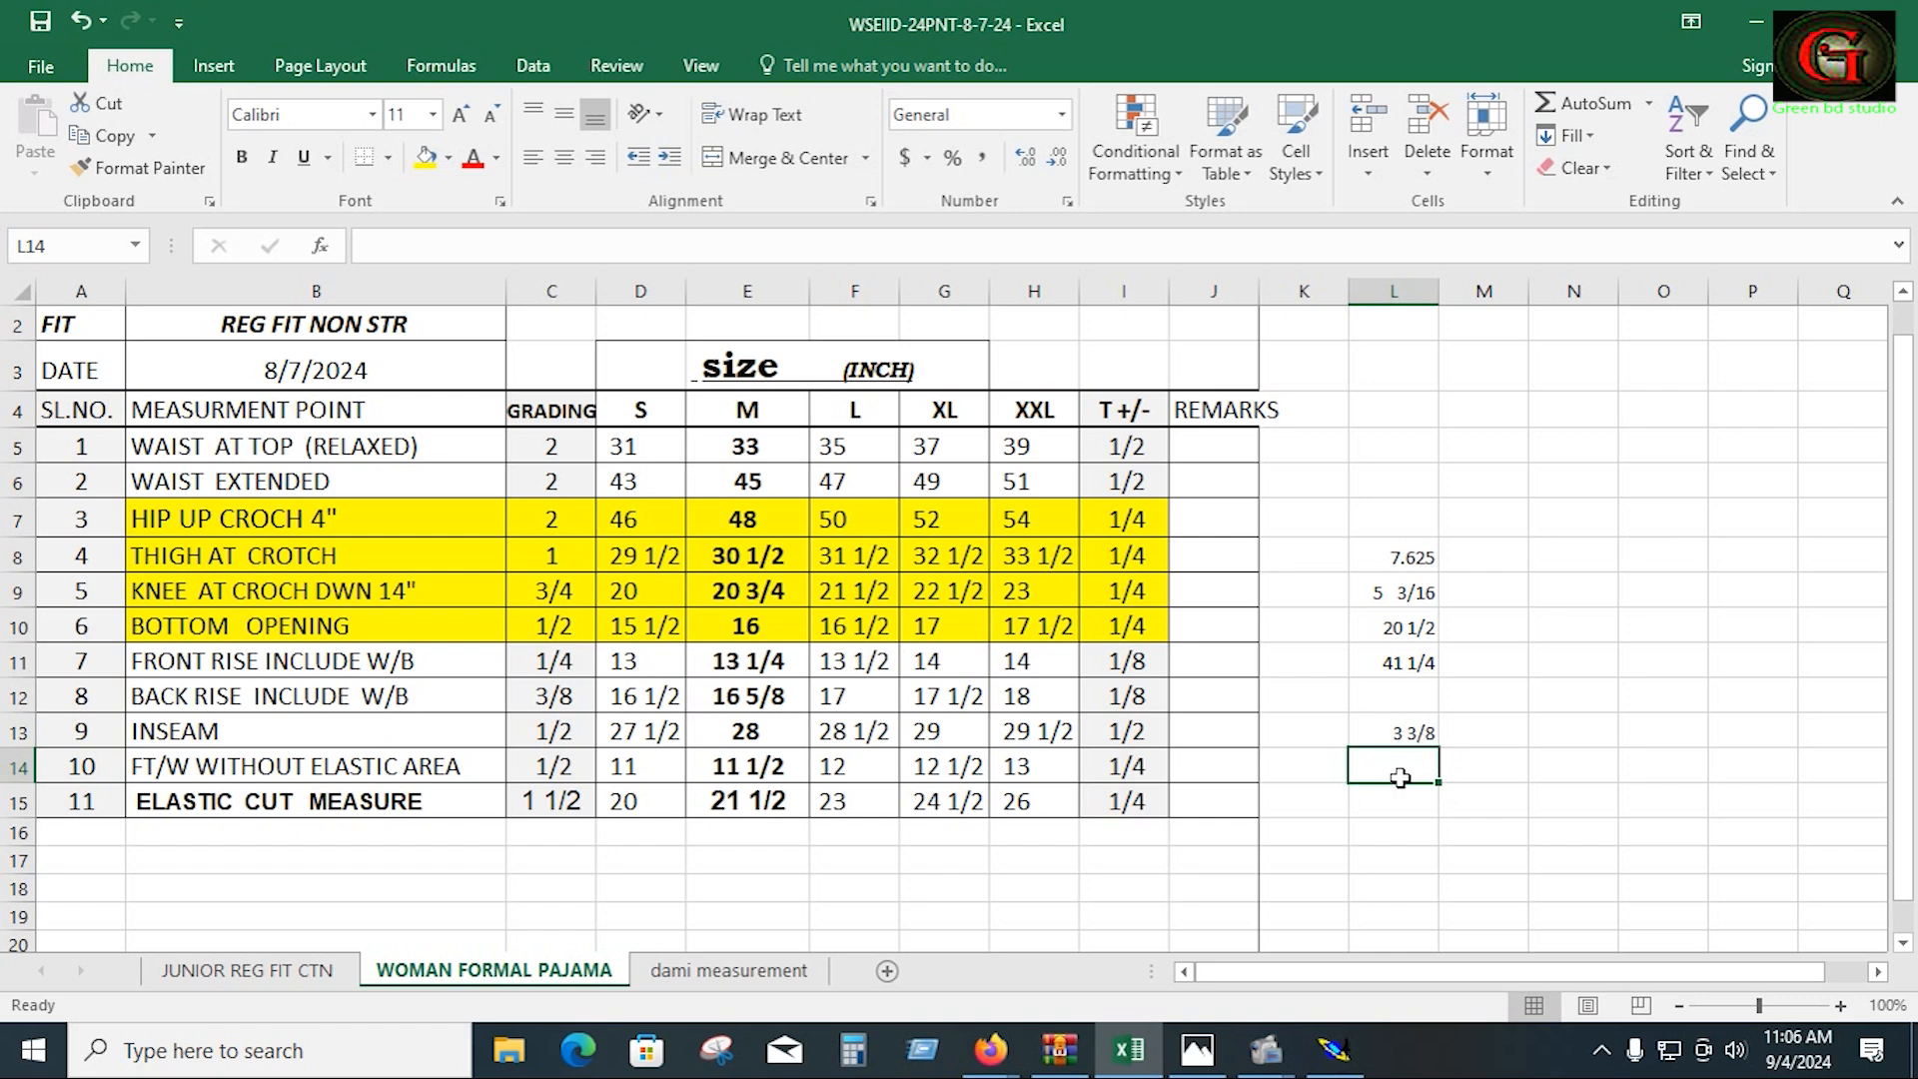
Step: In cell L14 calculate two thirds of the rise difference with =L13*2/3
type("=")
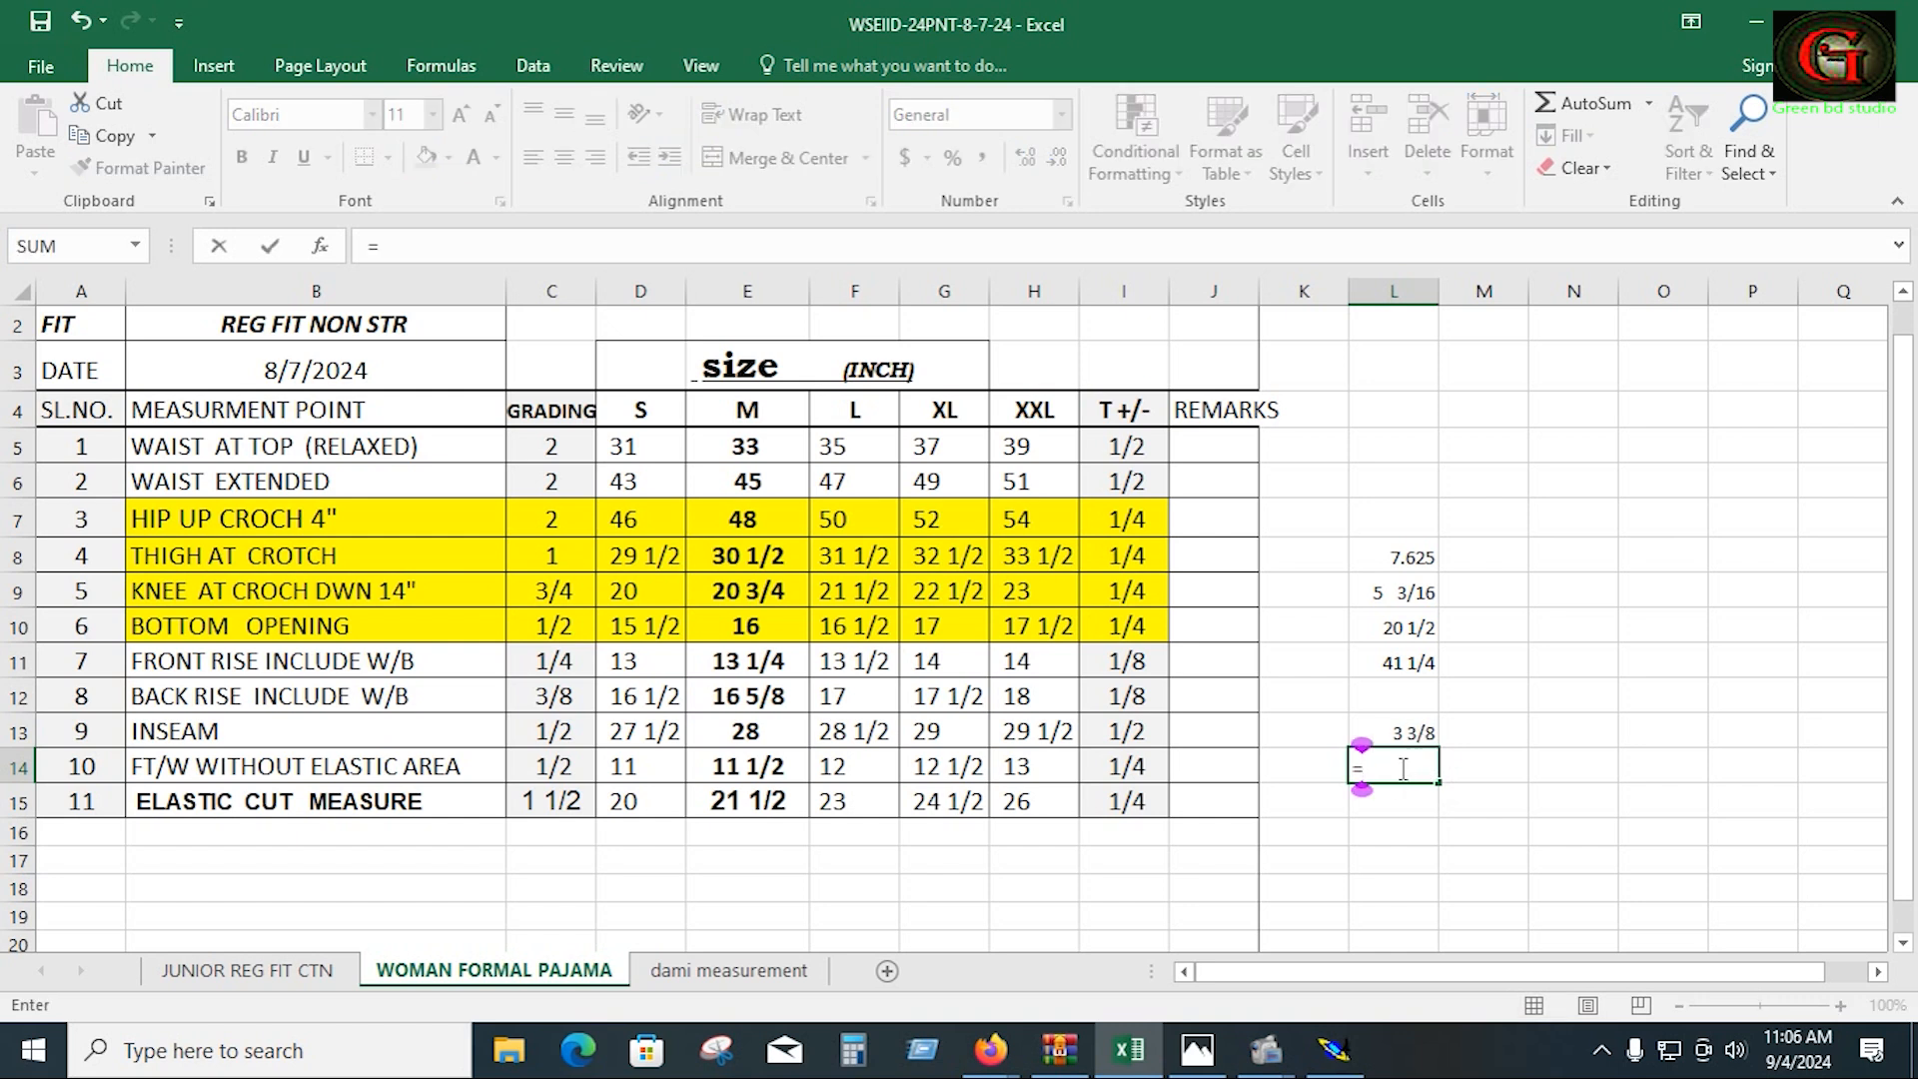
left_click(1416, 730)
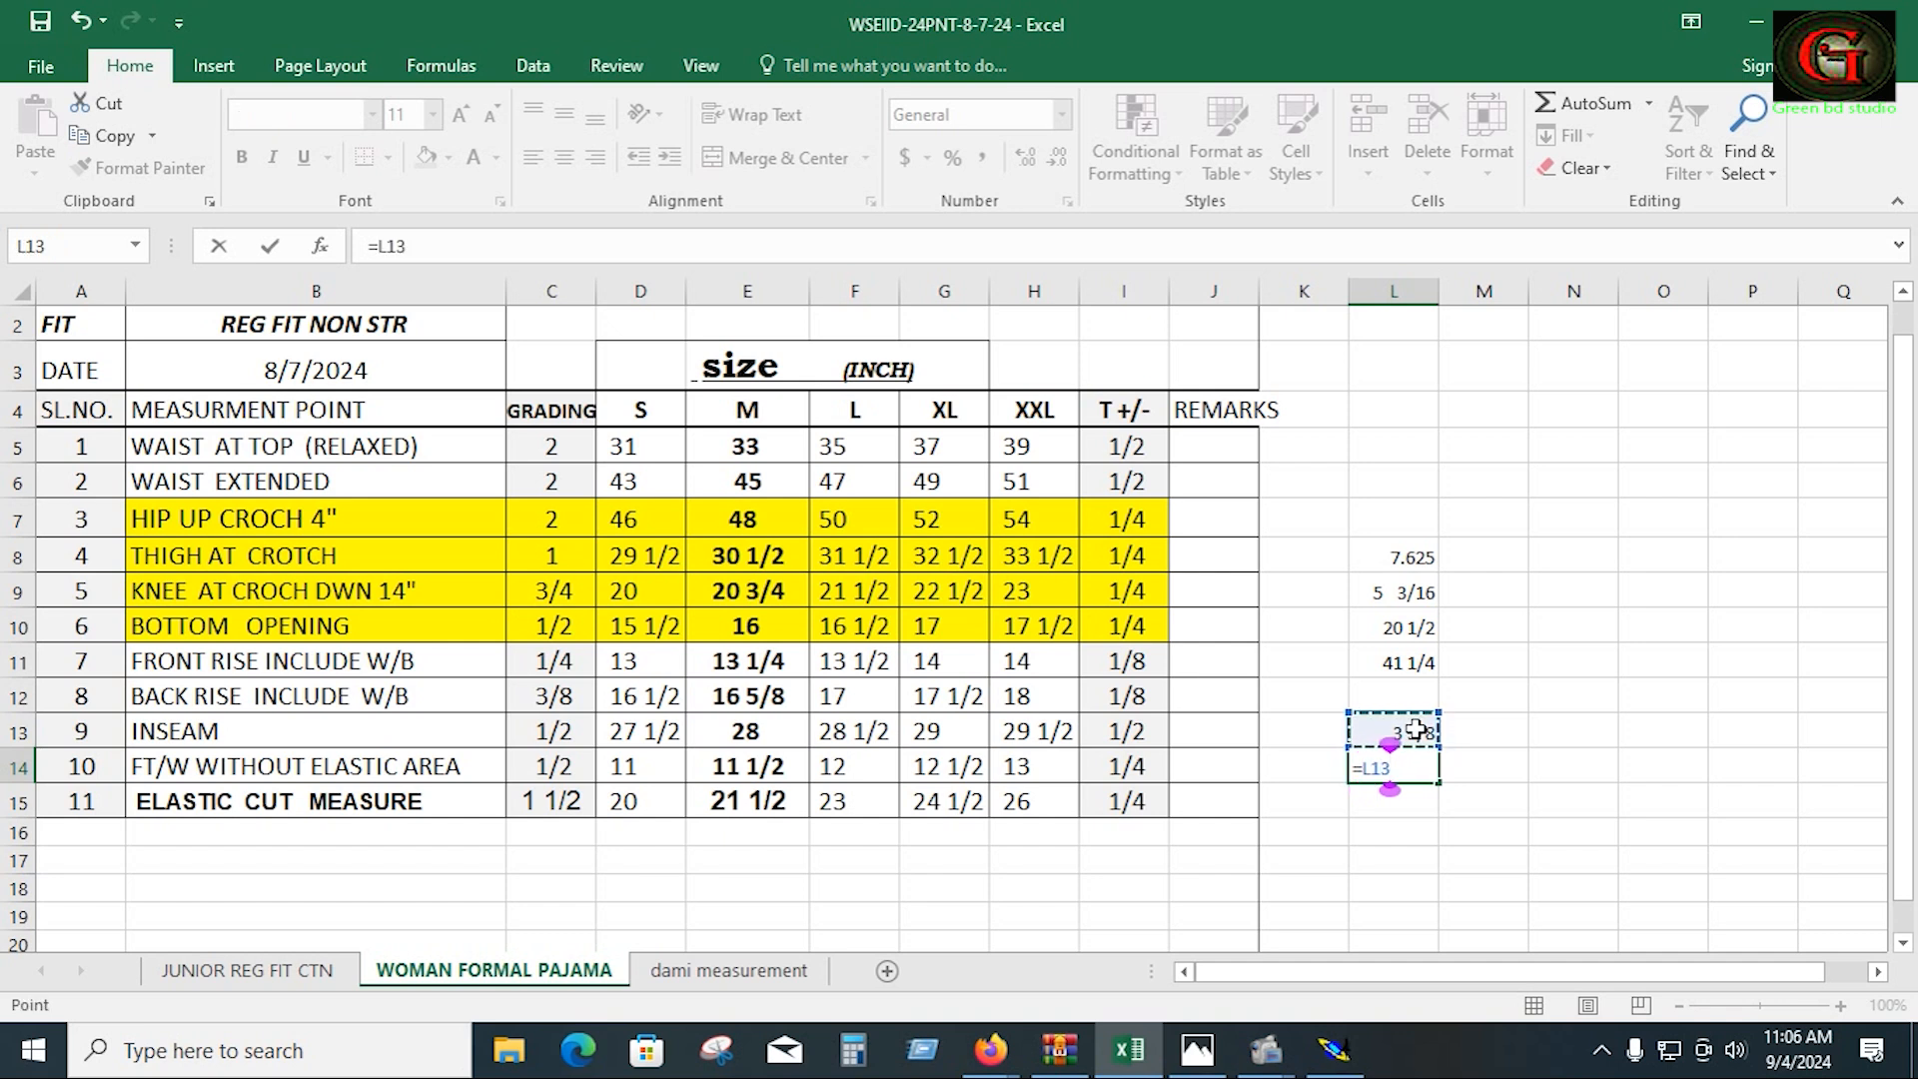
type("*2")
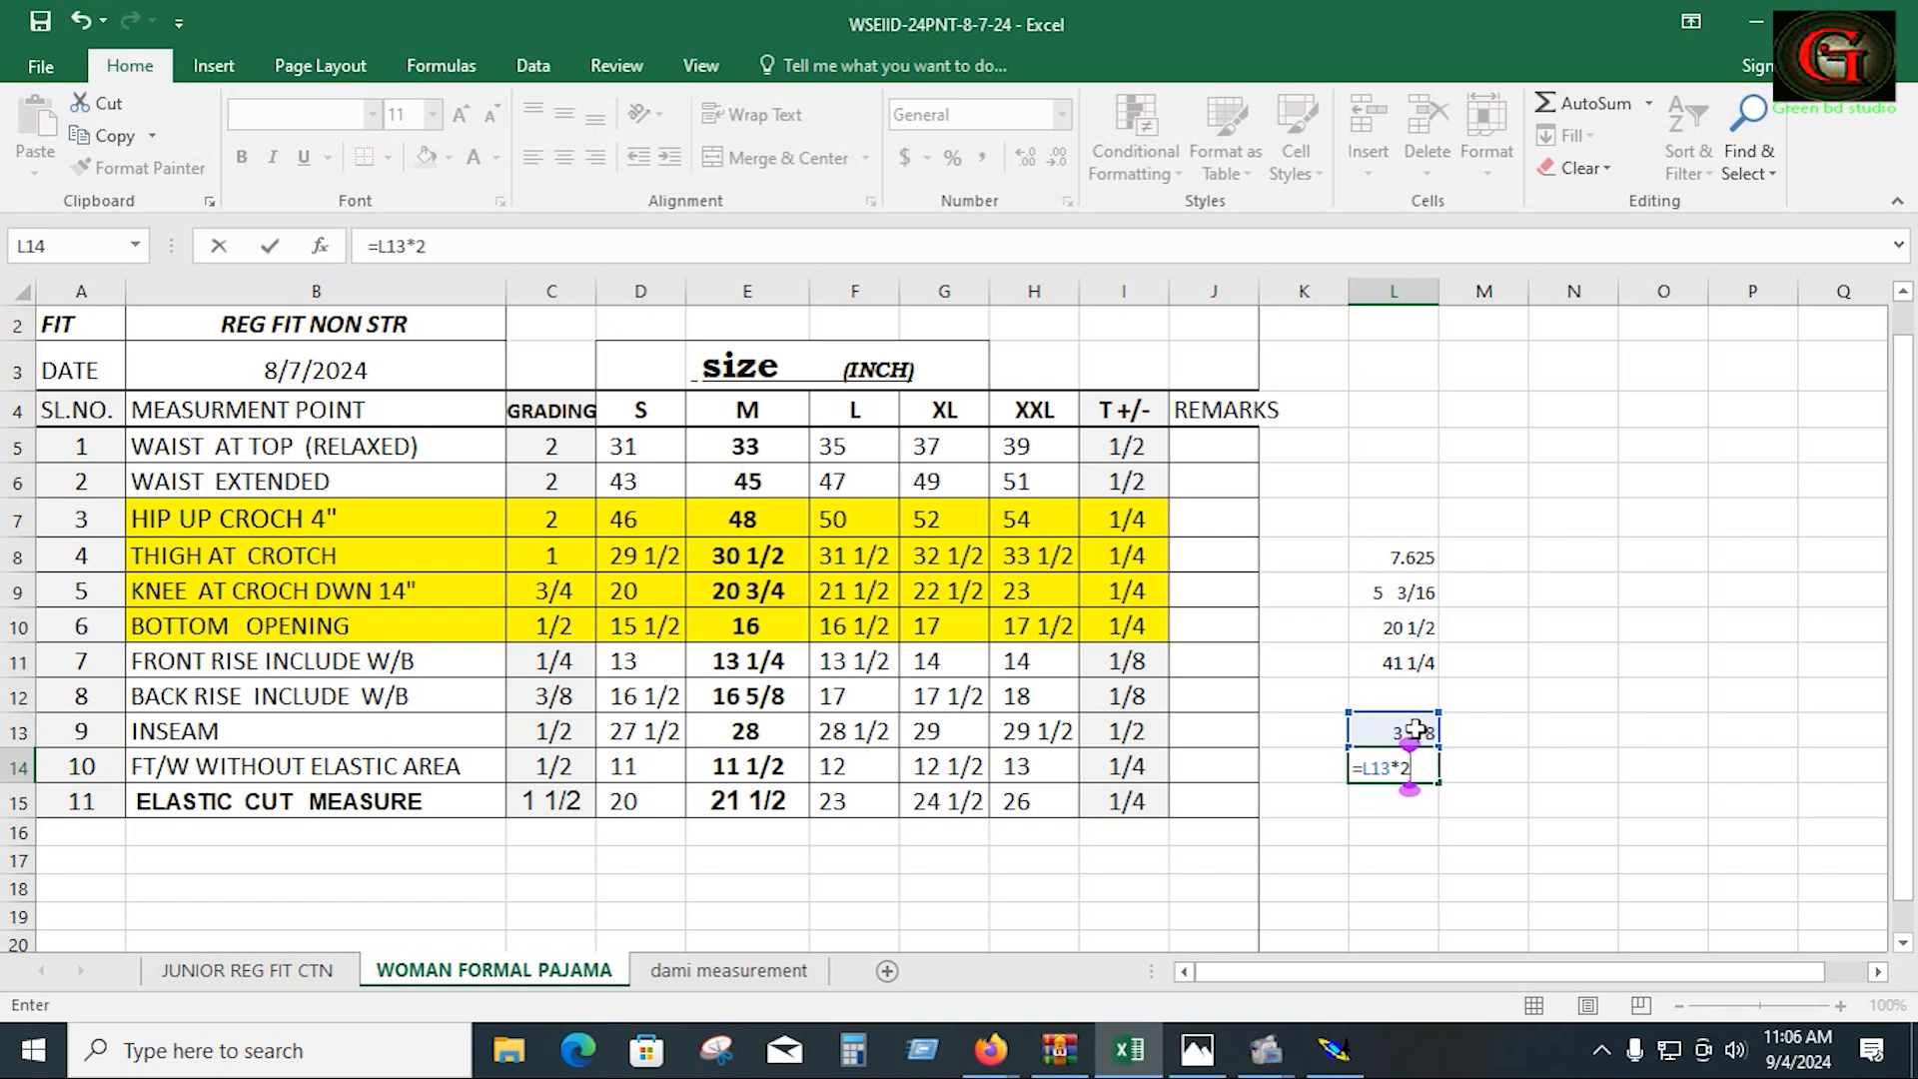
type("/3")
key("Return")
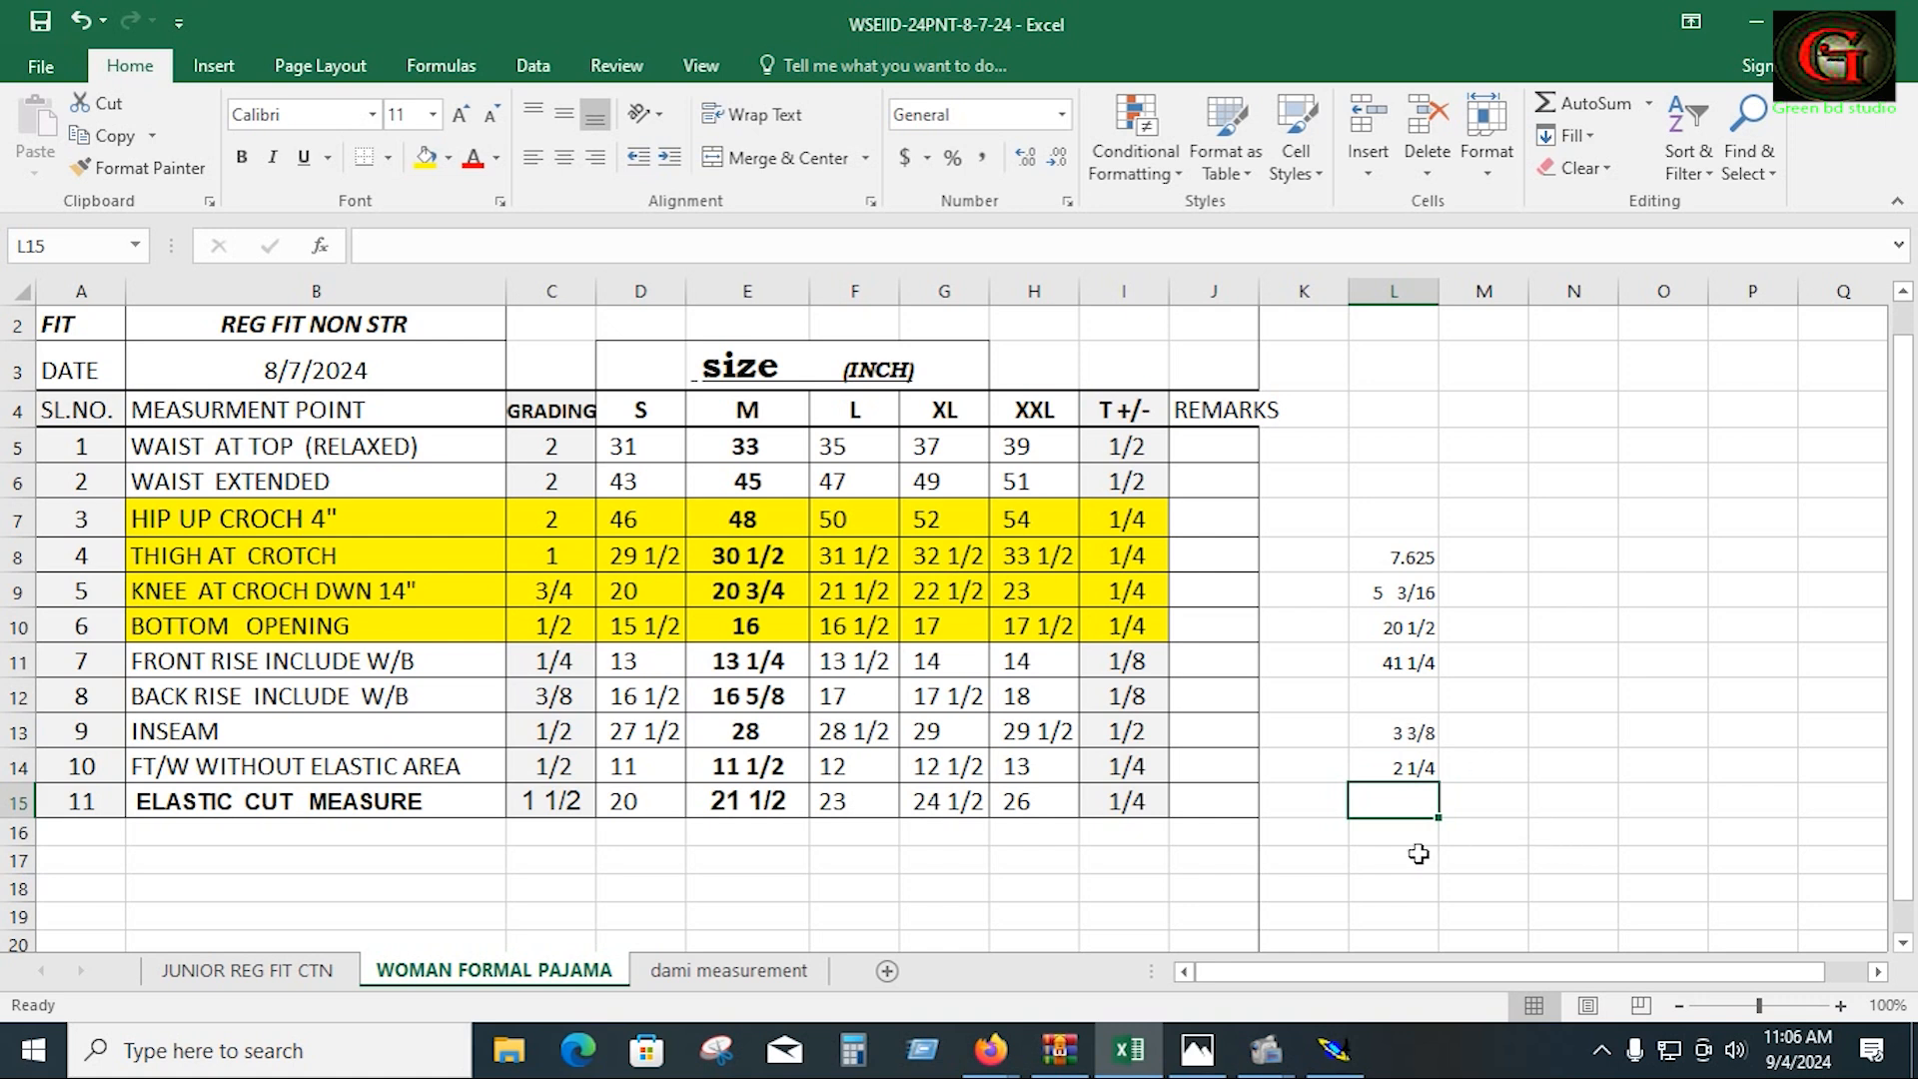
left_click(1416, 772)
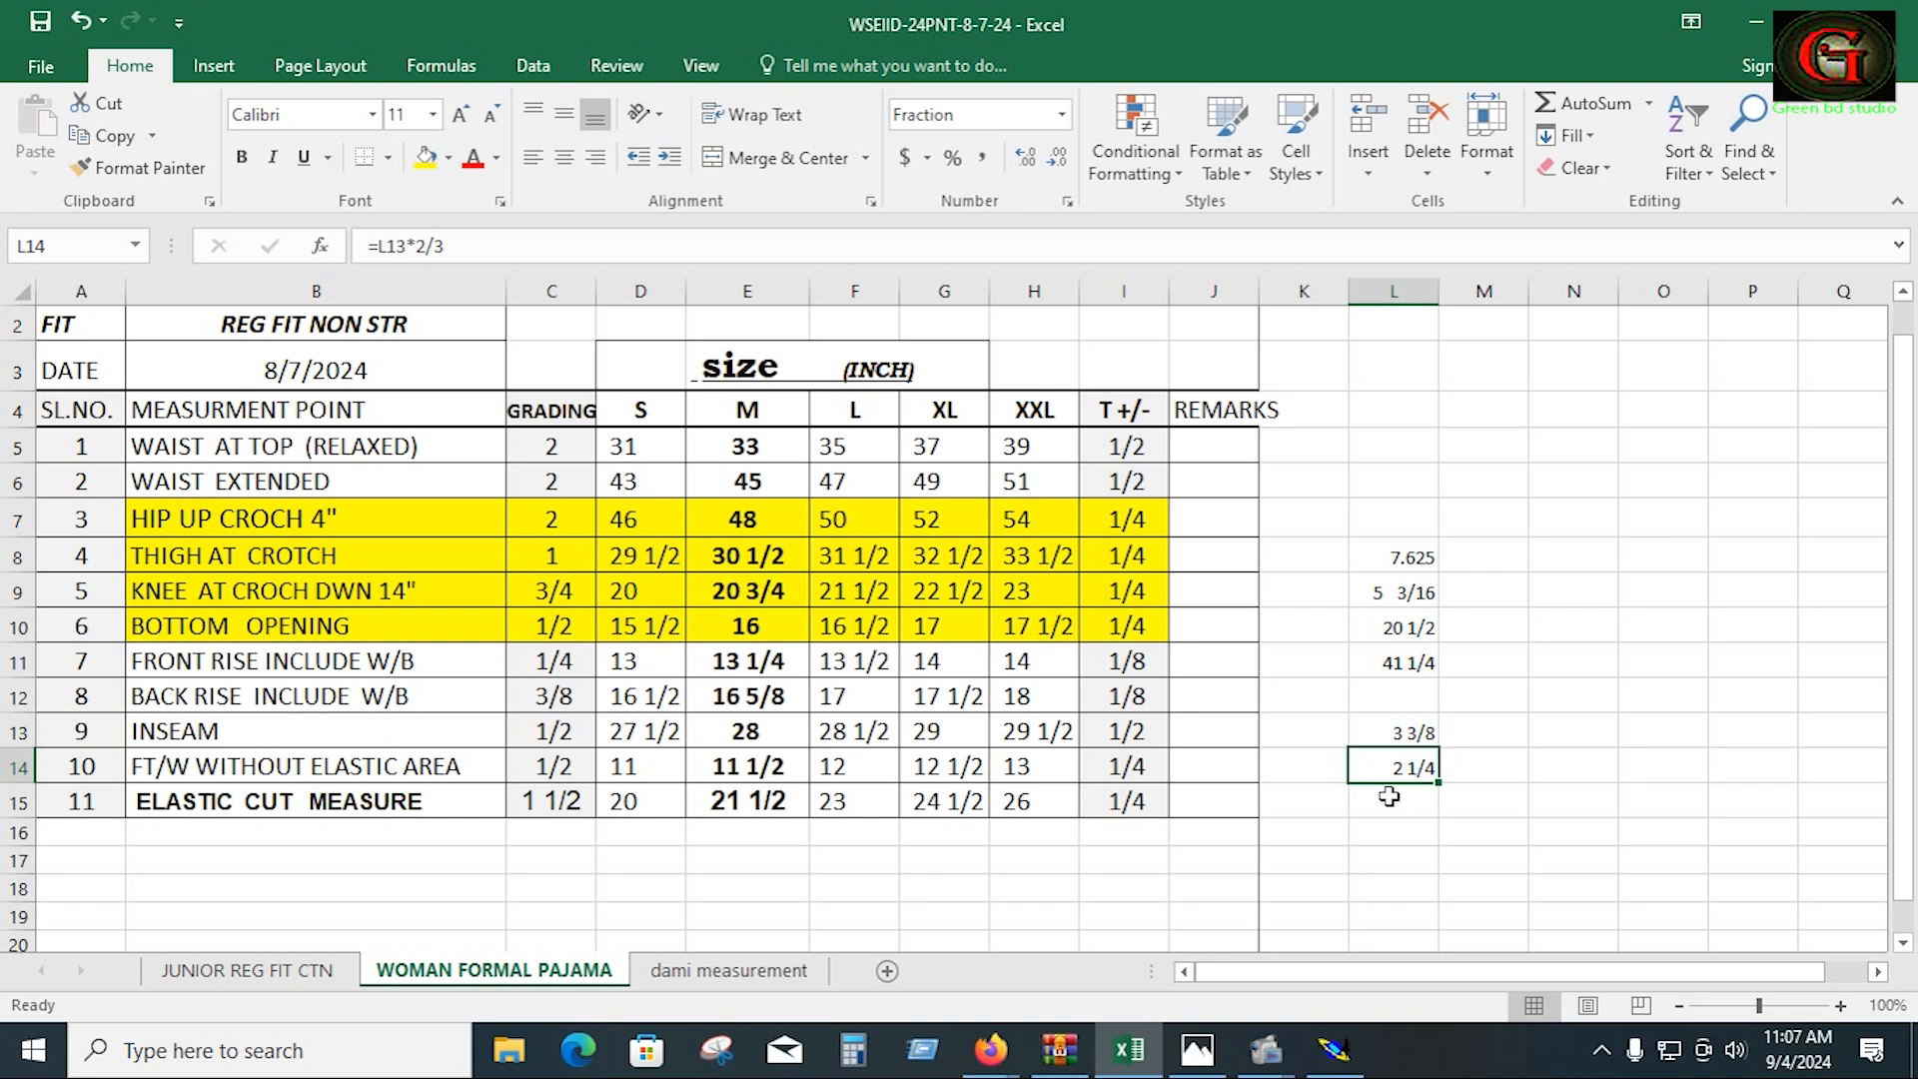
Step: Return to Modaris and place developed points on the crotch line at 1.25 and -1.25 inches from its upper thigh point
left_click(1333, 1049)
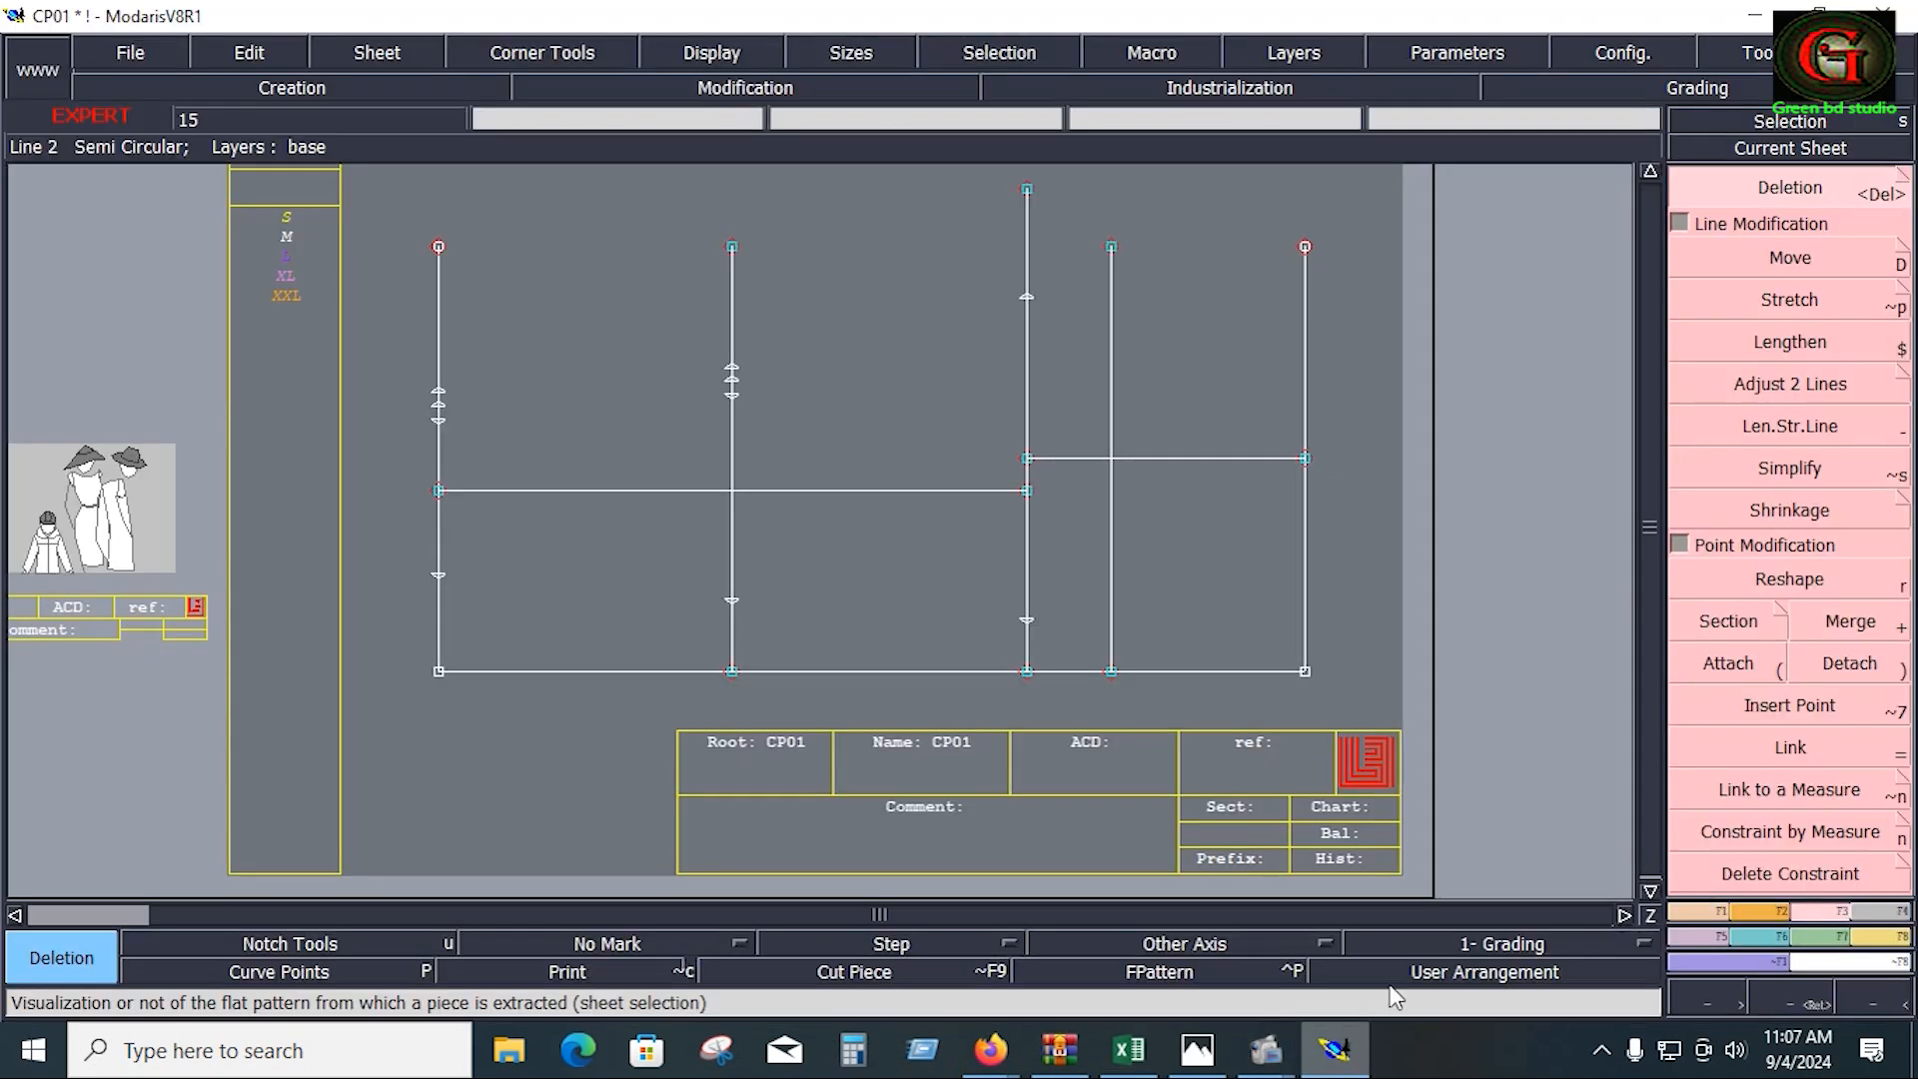
key("v")
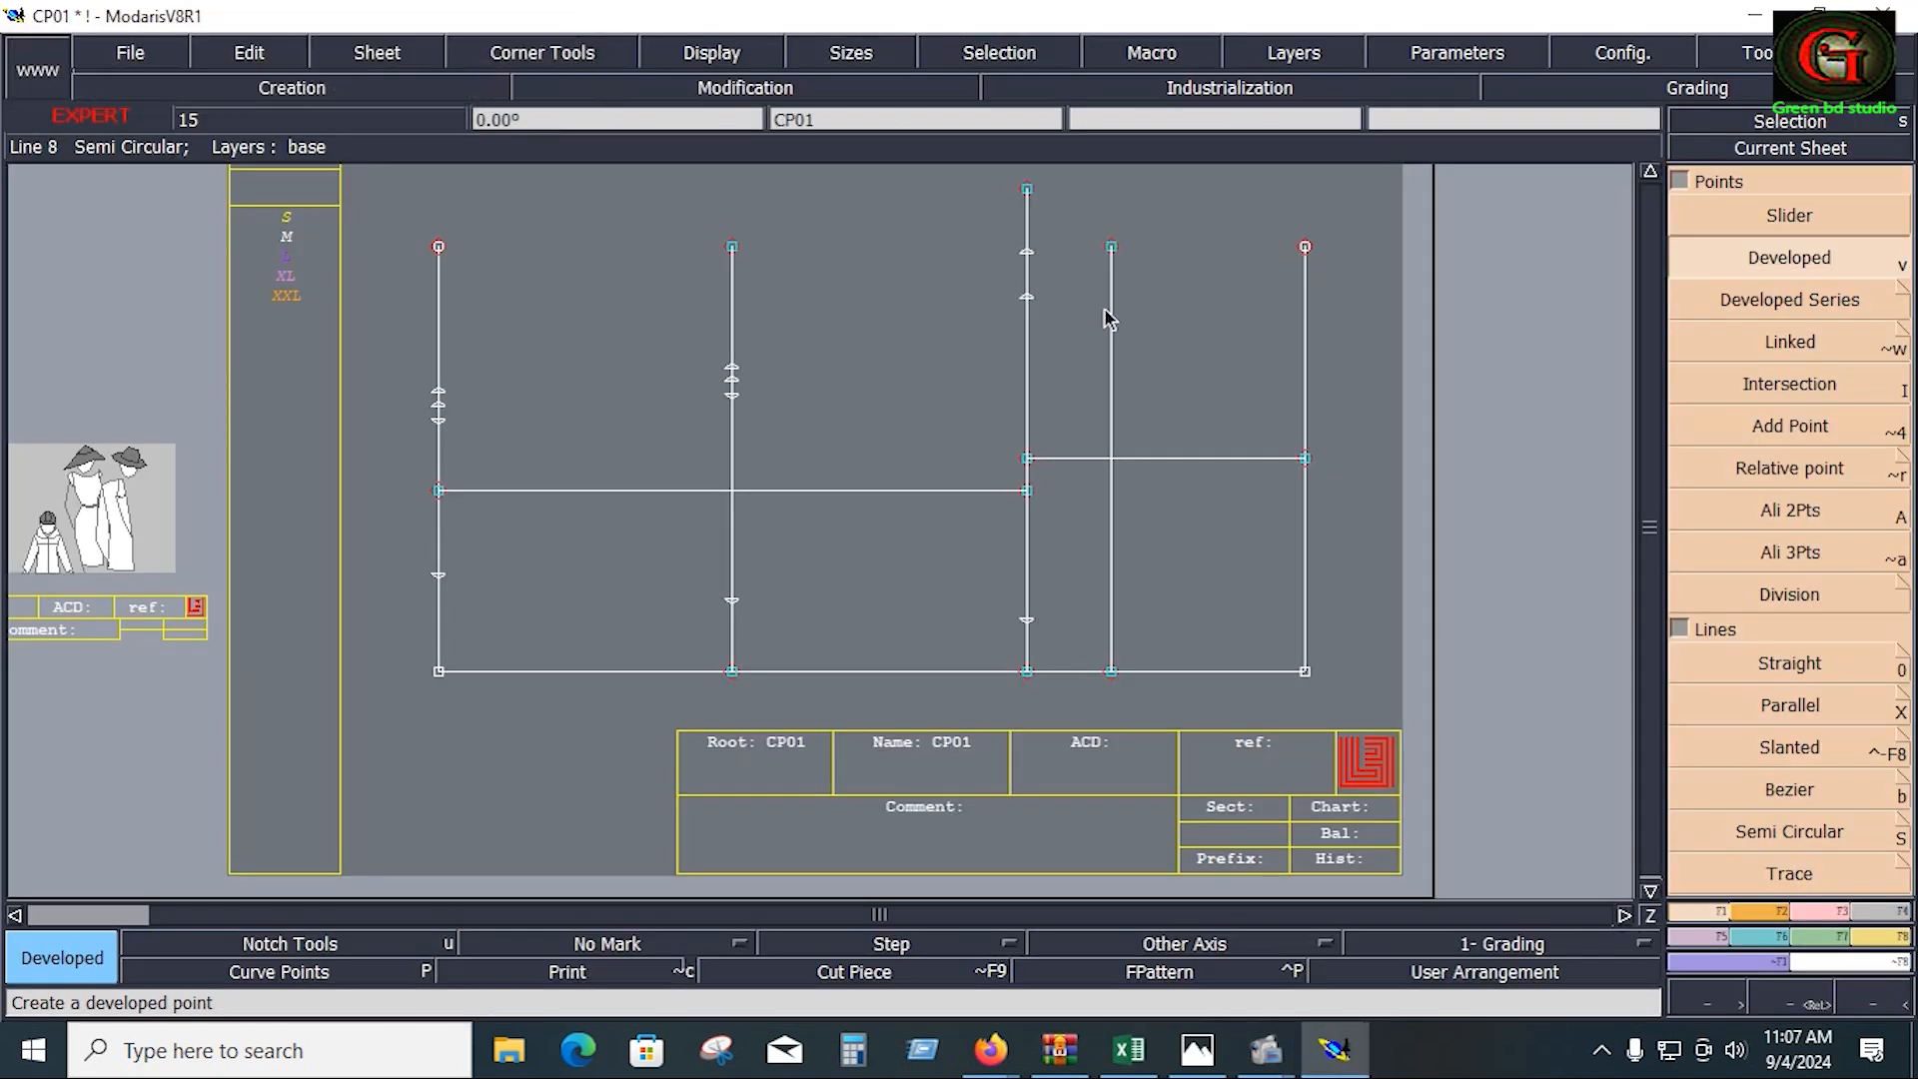
key("ctrl+z")
left_click(1046, 258)
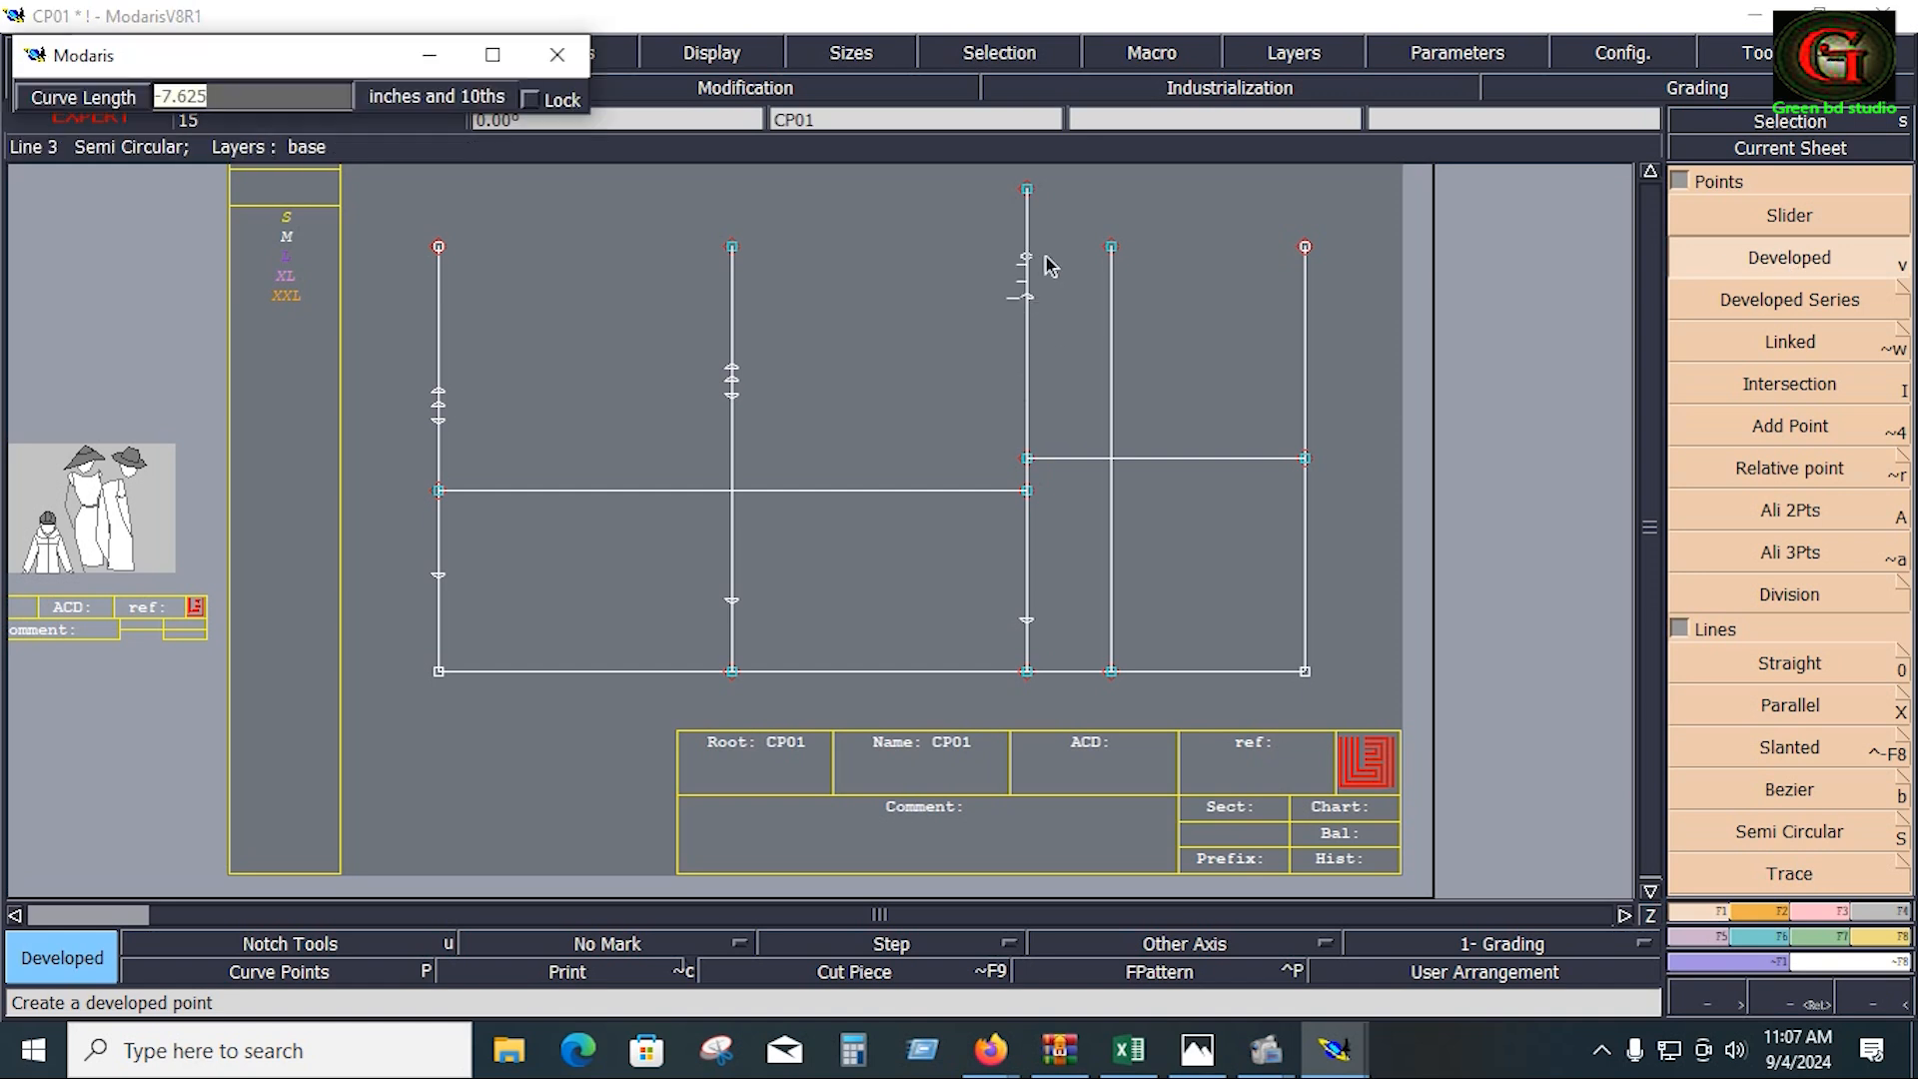
type("1.25")
key("Return")
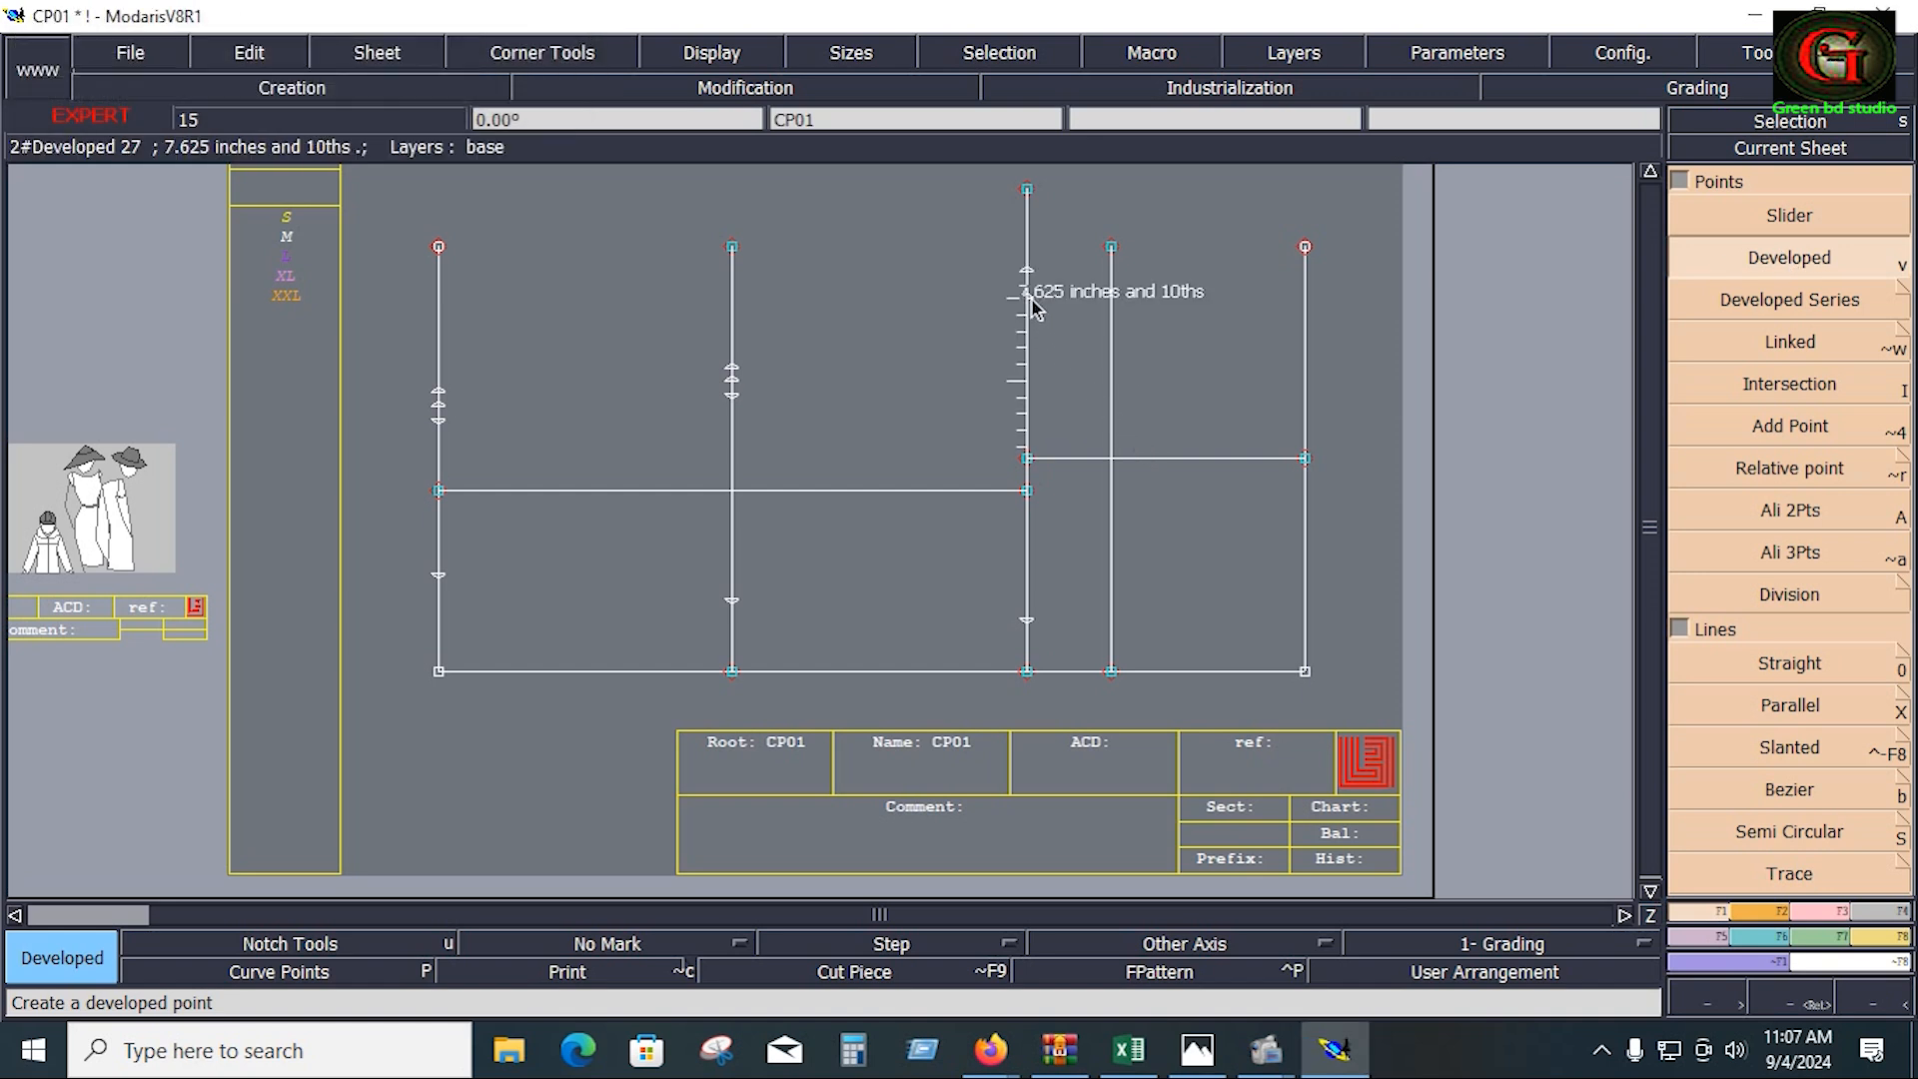
left_click(1037, 337)
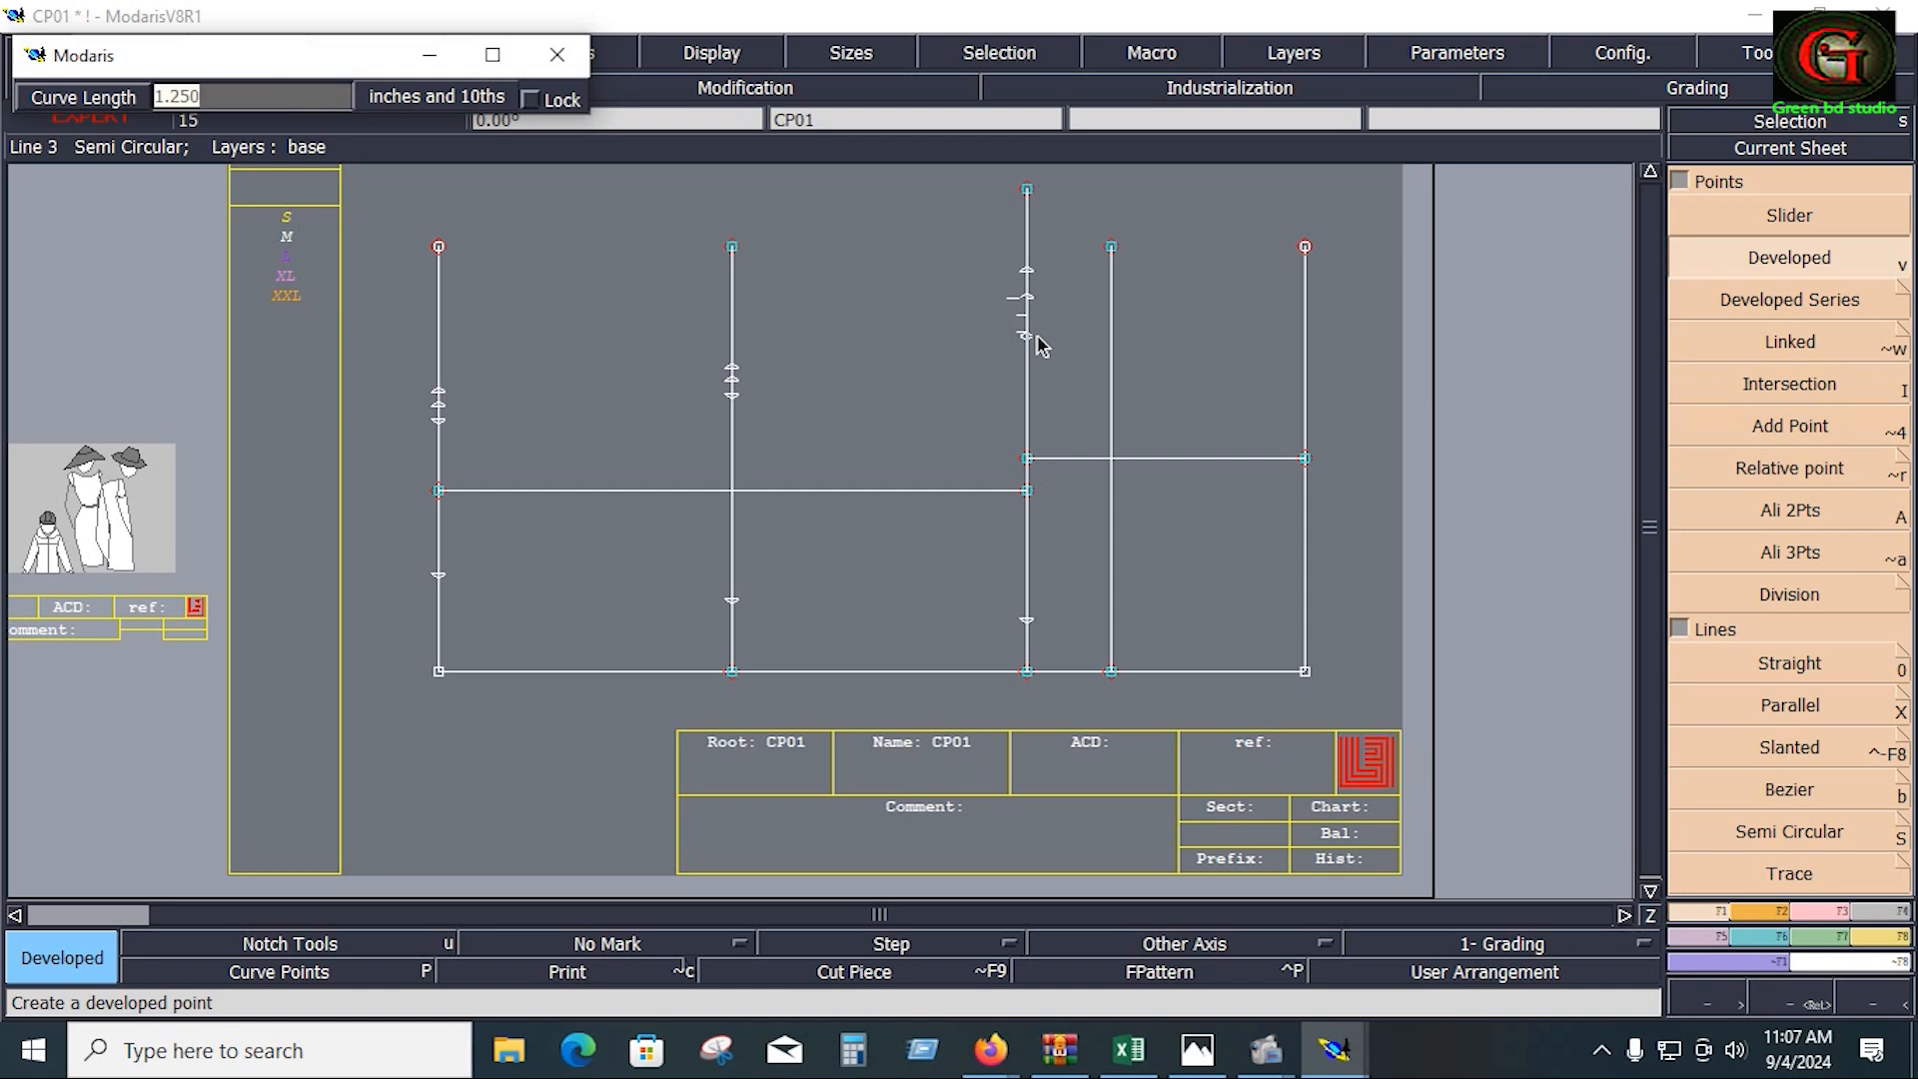
type("-1.25")
key("Return")
Step: Convert the outer pairs of upper developed points on the crotch, knee and hem lines into curve points with Insert Point
left_click(1843, 911)
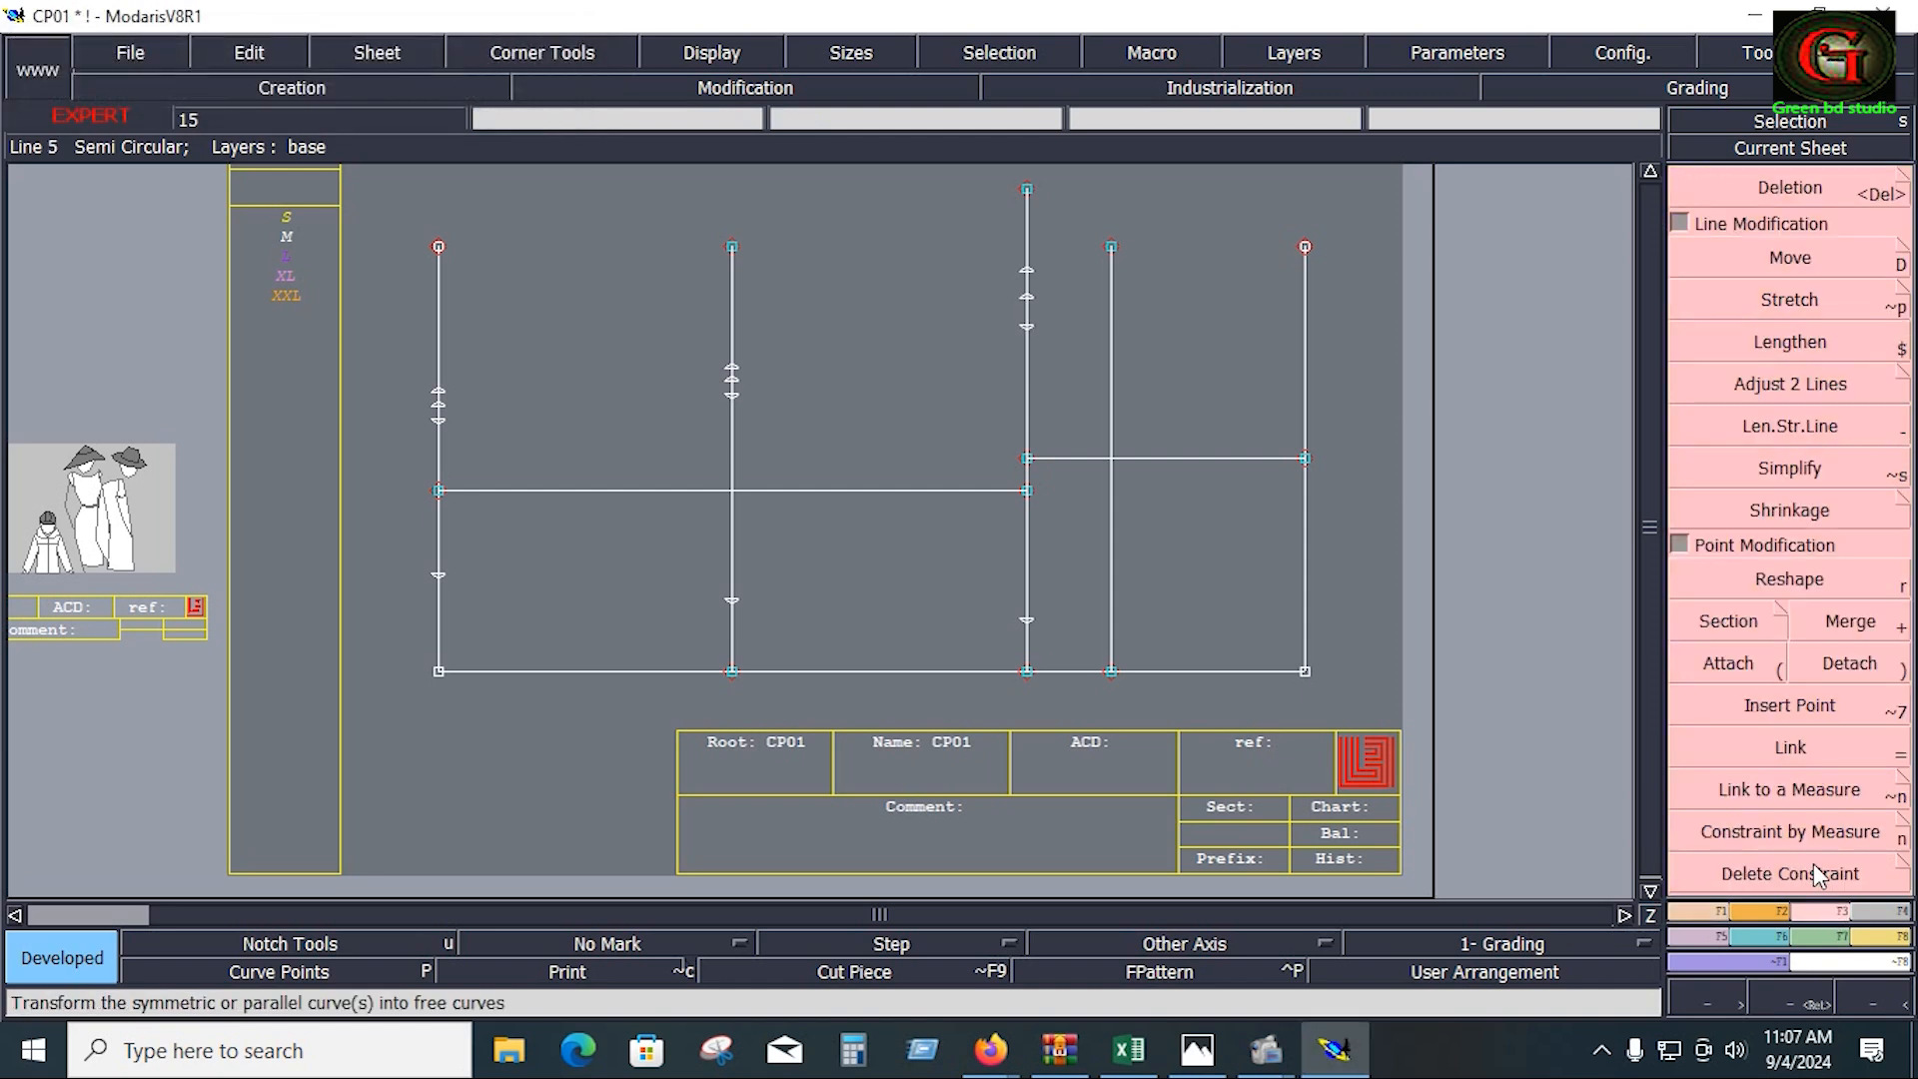
left_click(1812, 709)
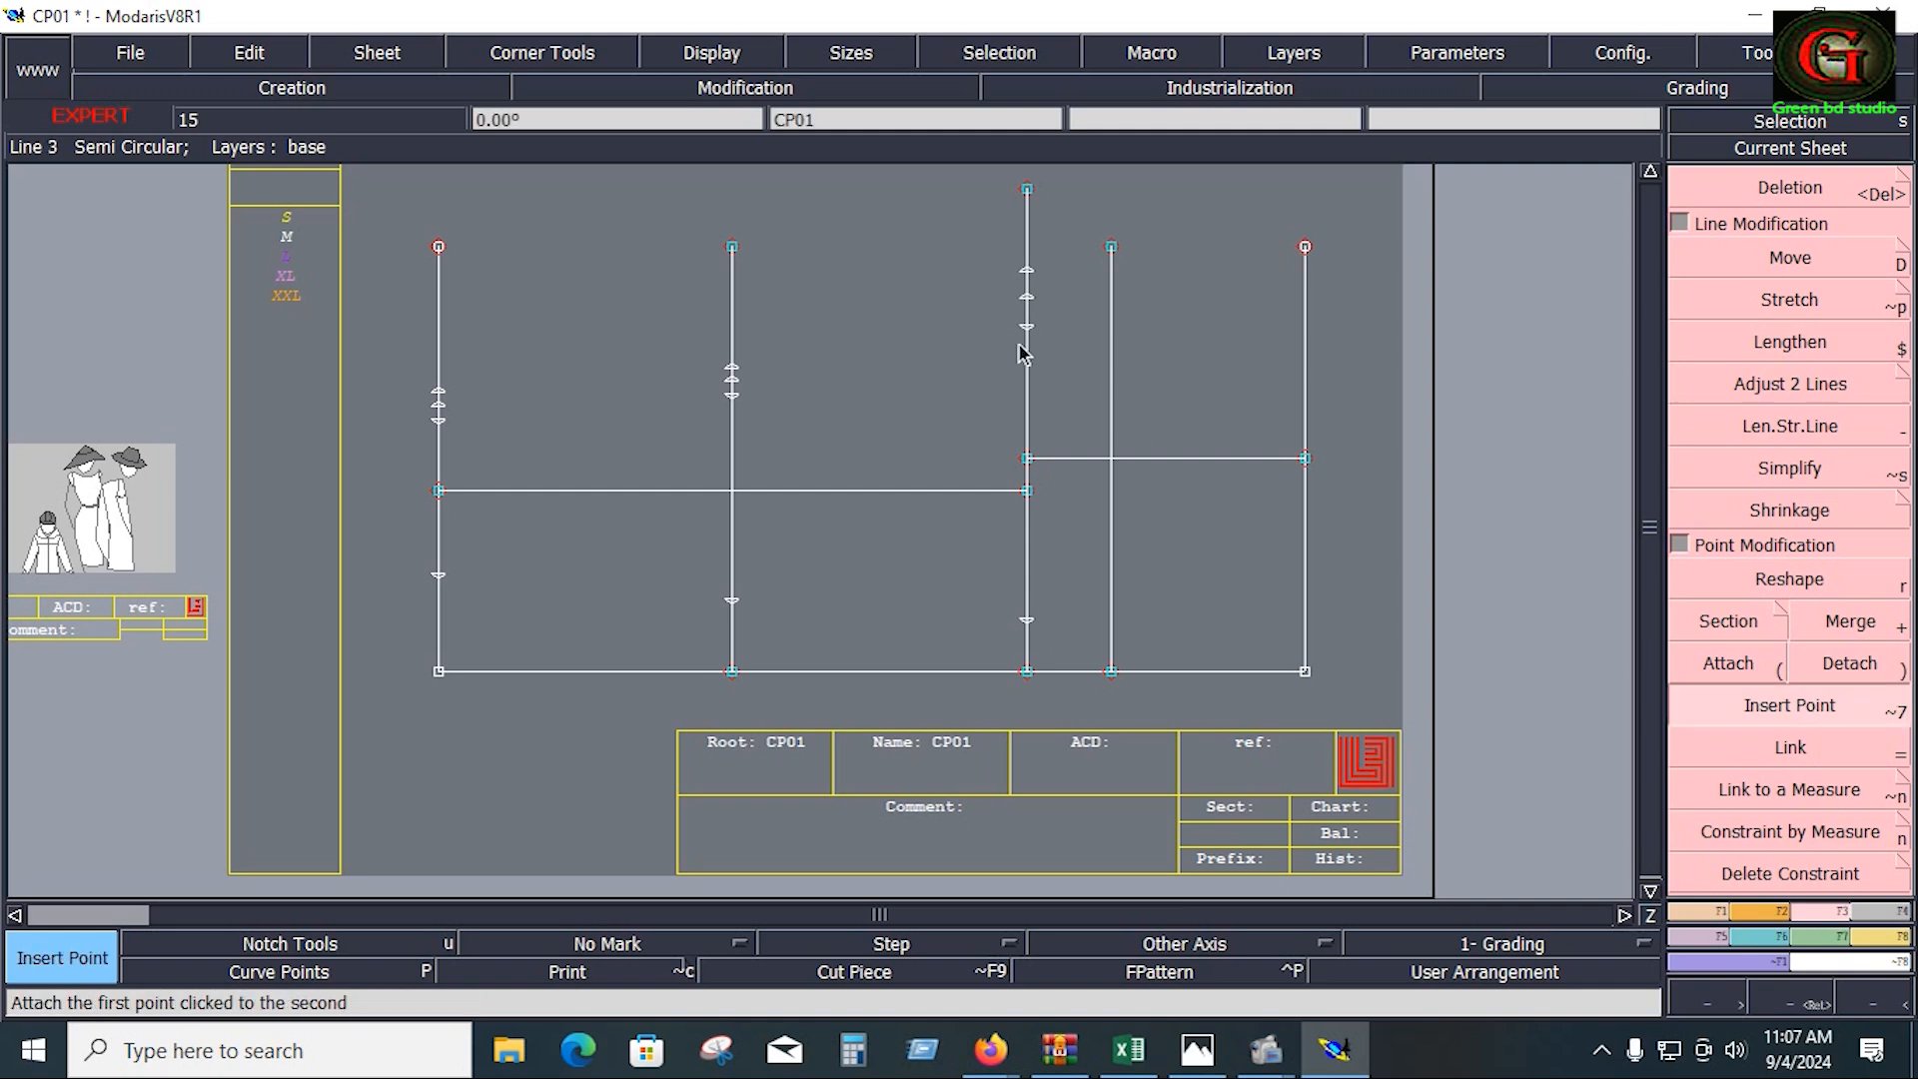
left_click(1027, 325)
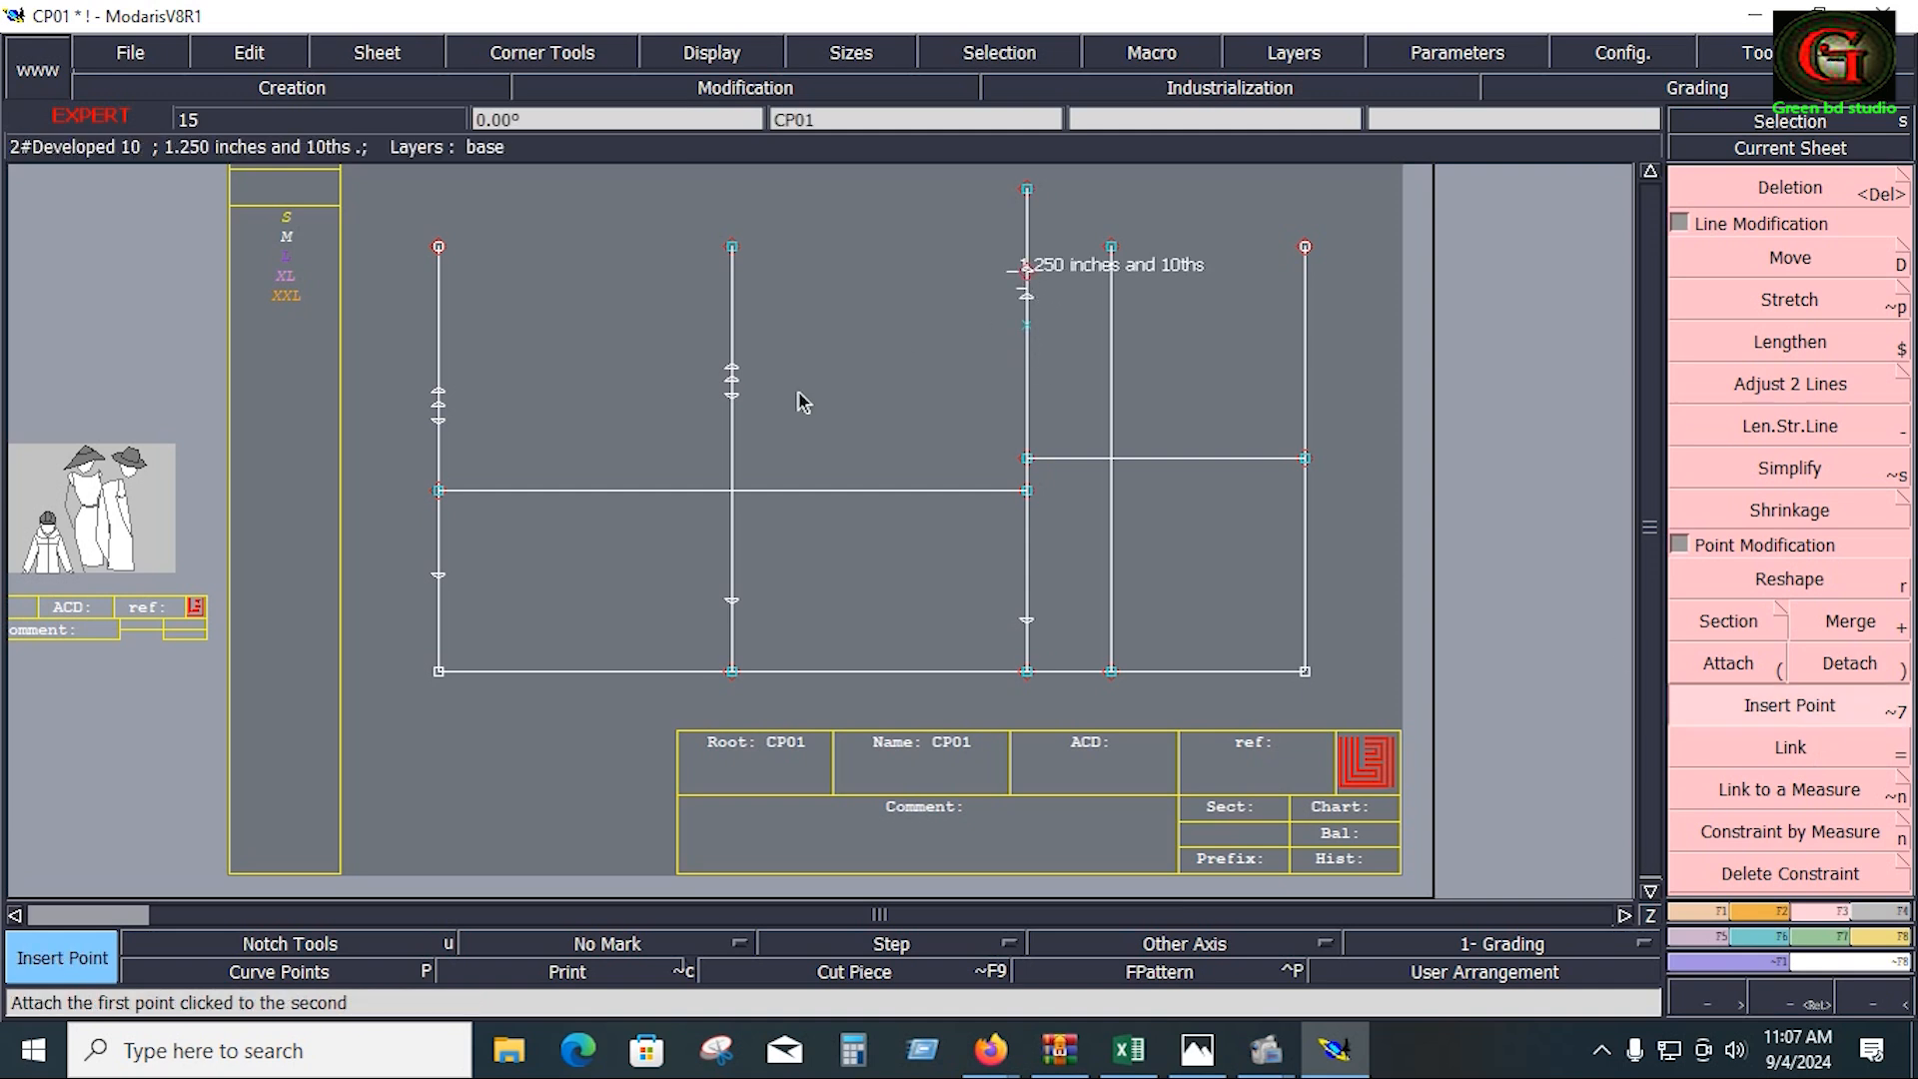
left_click(732, 392)
left_click(732, 366)
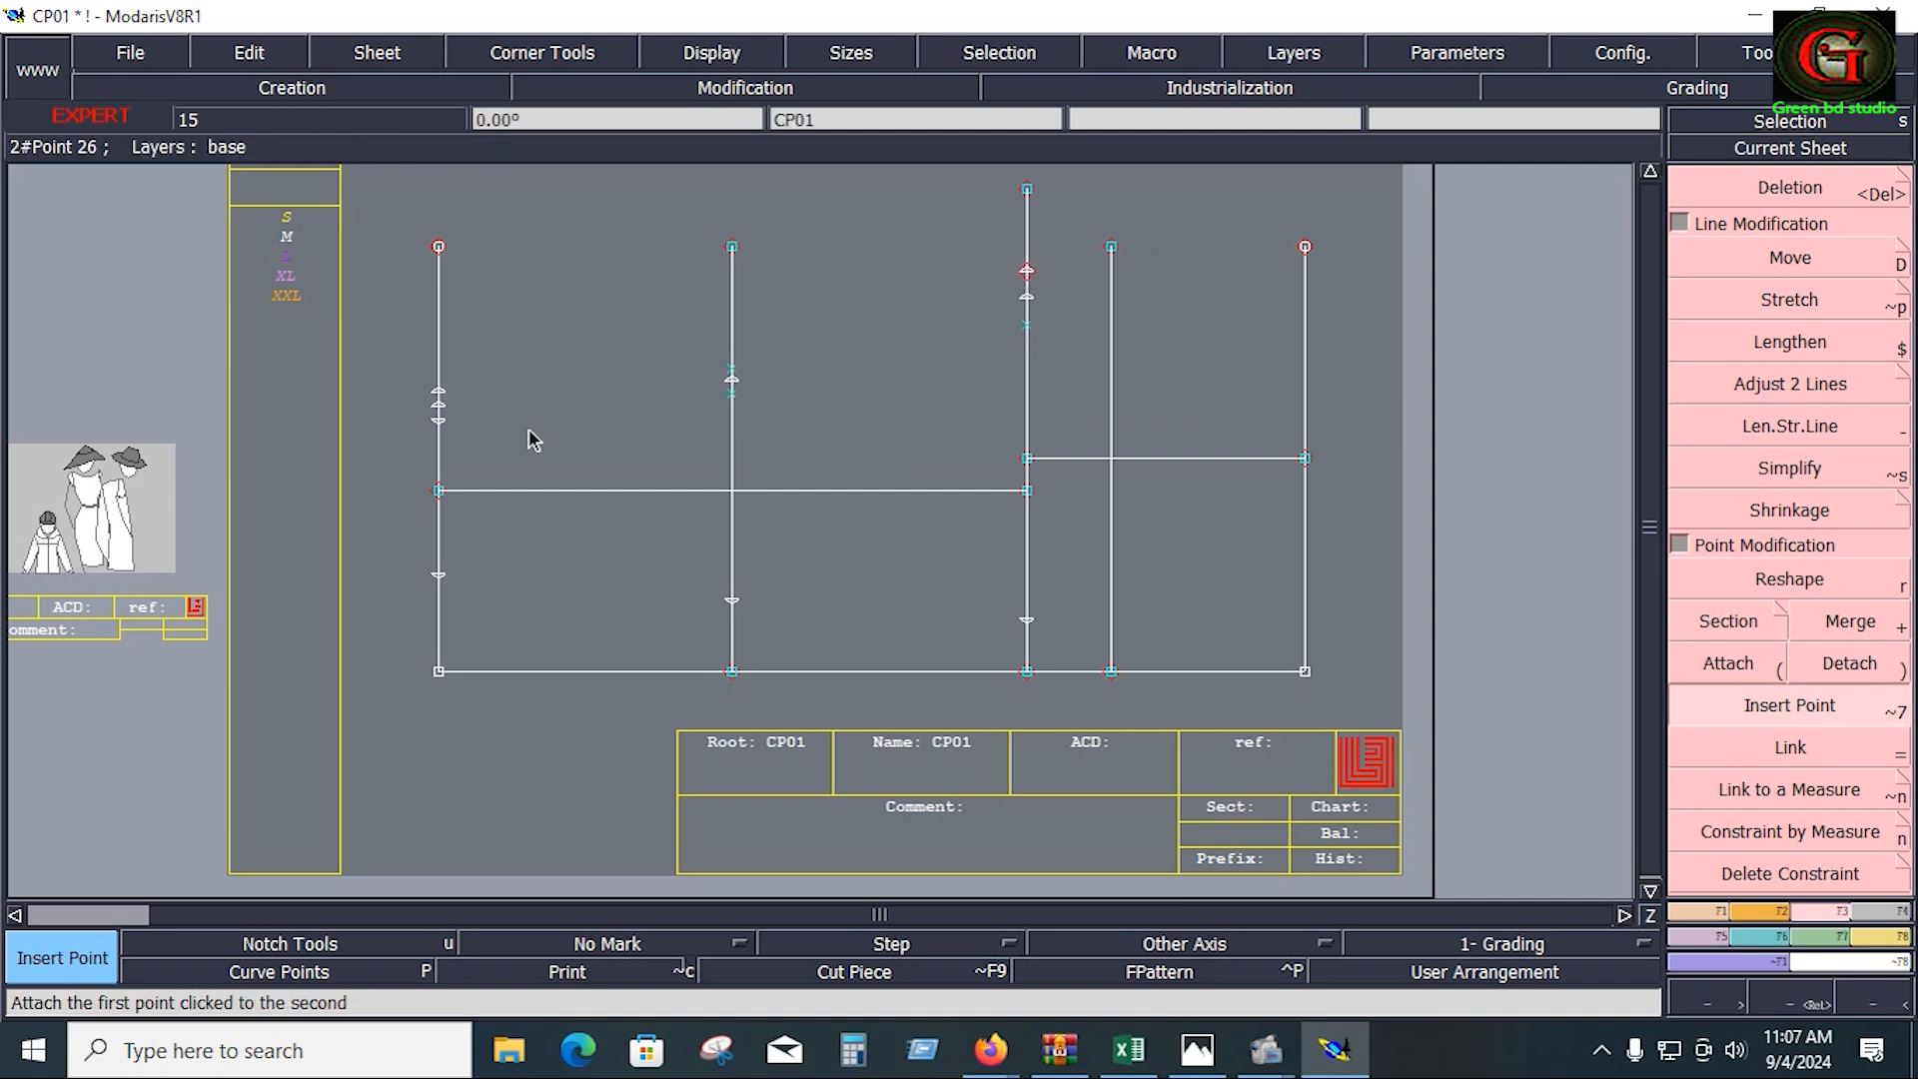
left_click(438, 391)
left_click(438, 419)
Step: Delete the middle developed point between each upper pair on the hem, knee and crotch lines
key("Delete")
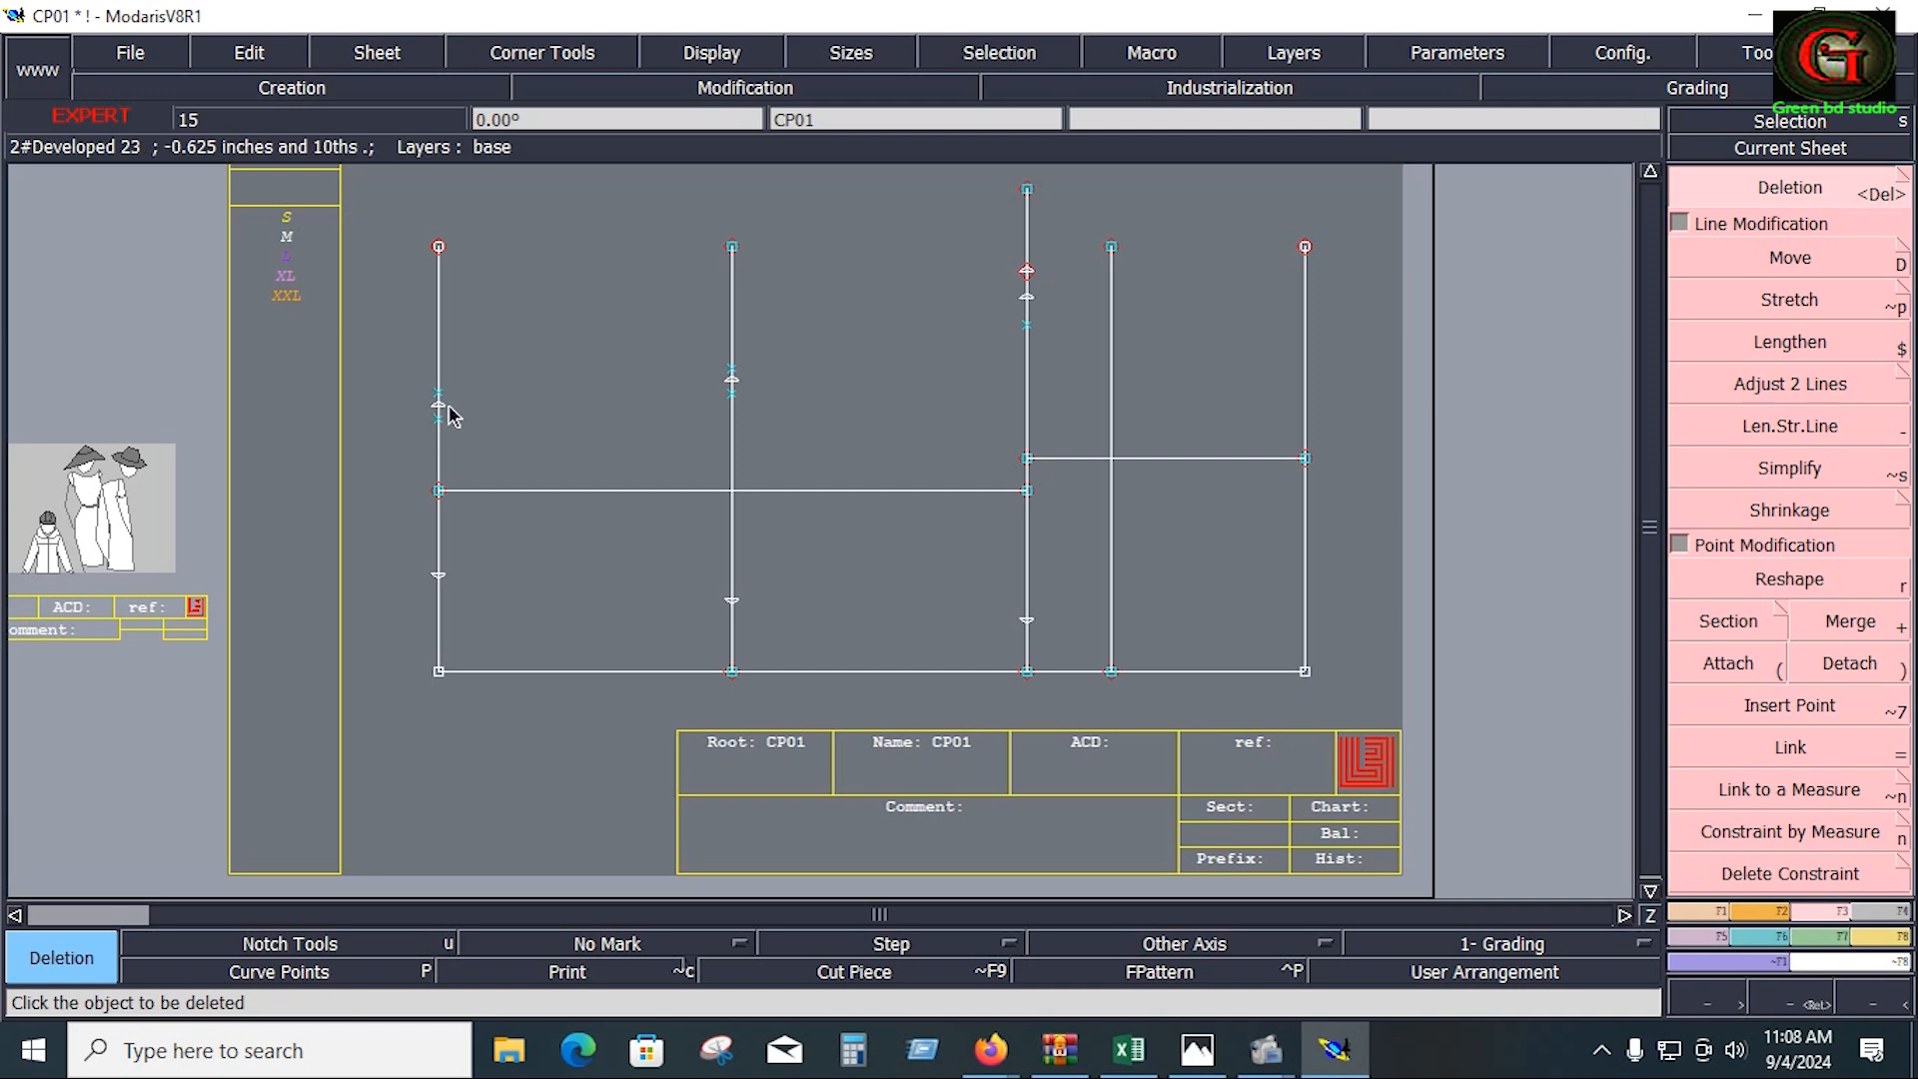
left_click(446, 406)
left_click(730, 379)
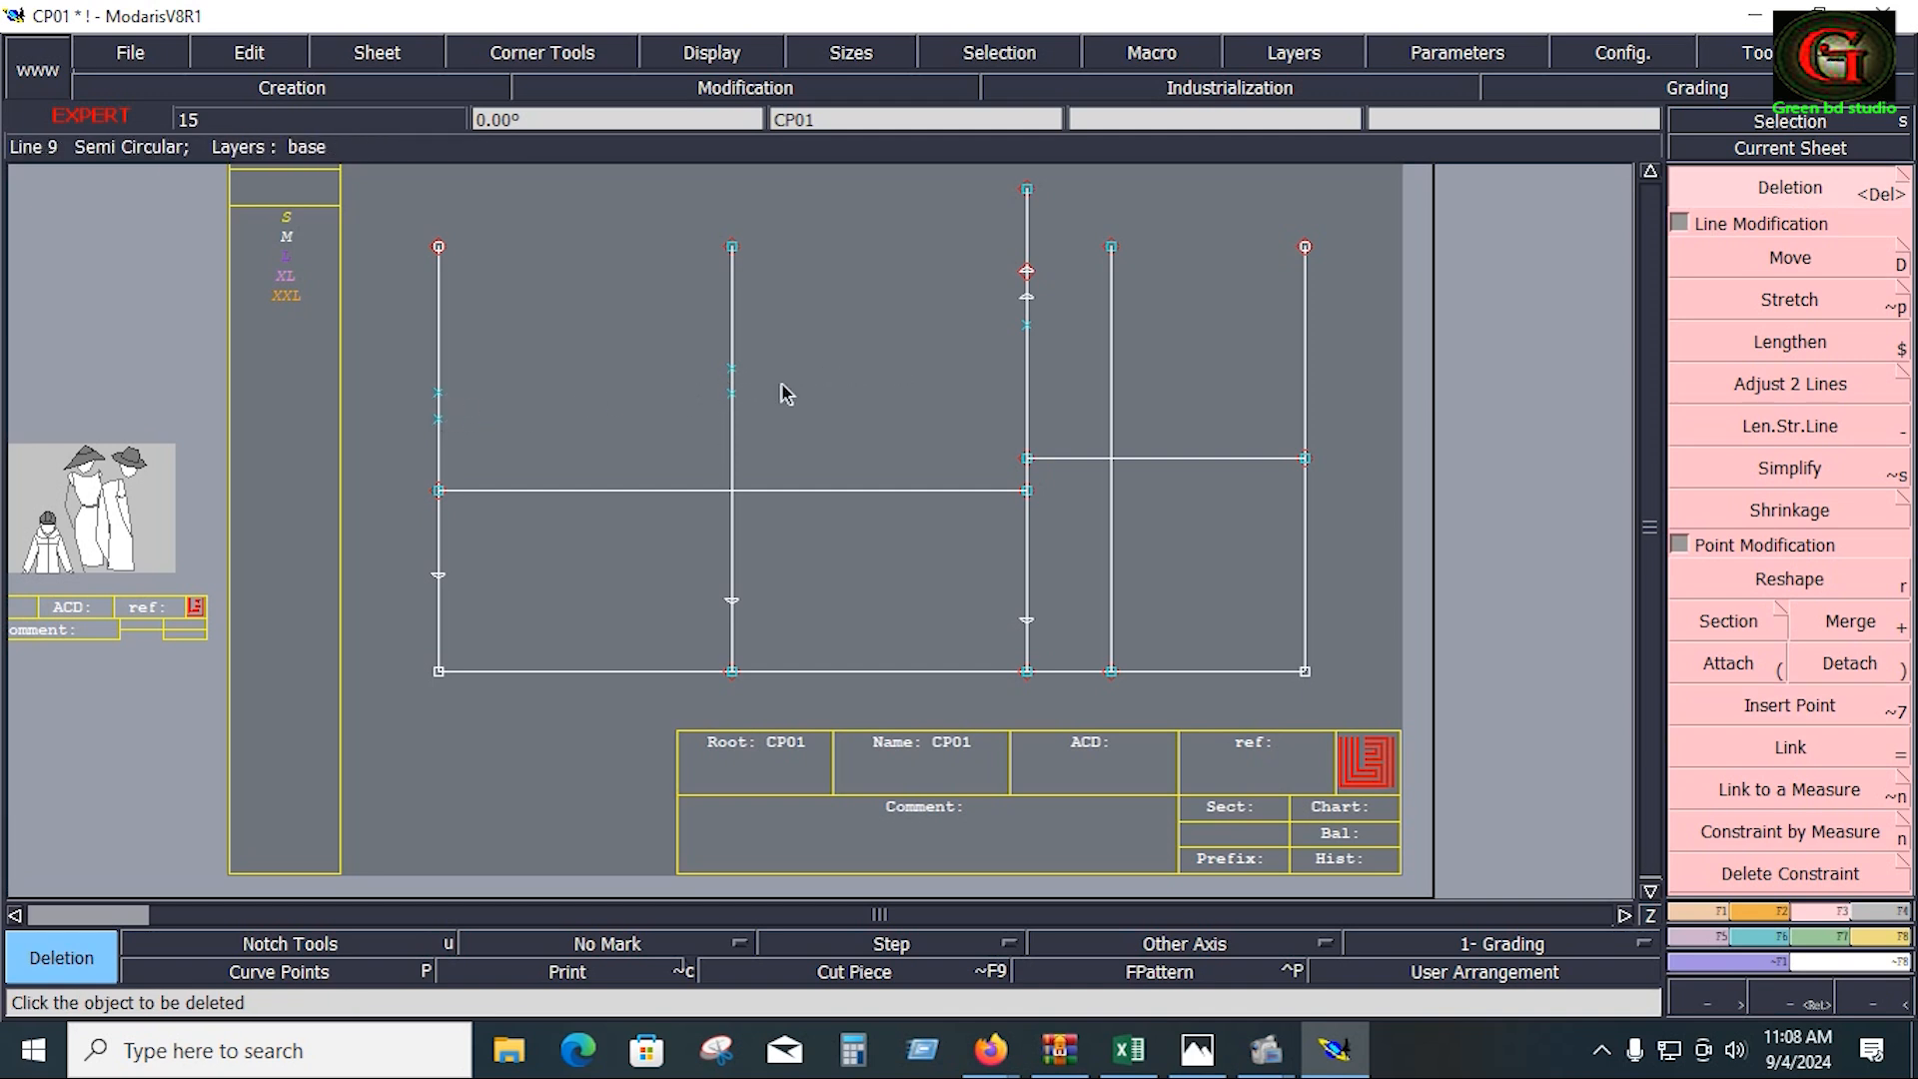
left_click(1025, 298)
Step: Insert curve points at the lower developed points on the crotch, knee and hem lines
left_click(1804, 702)
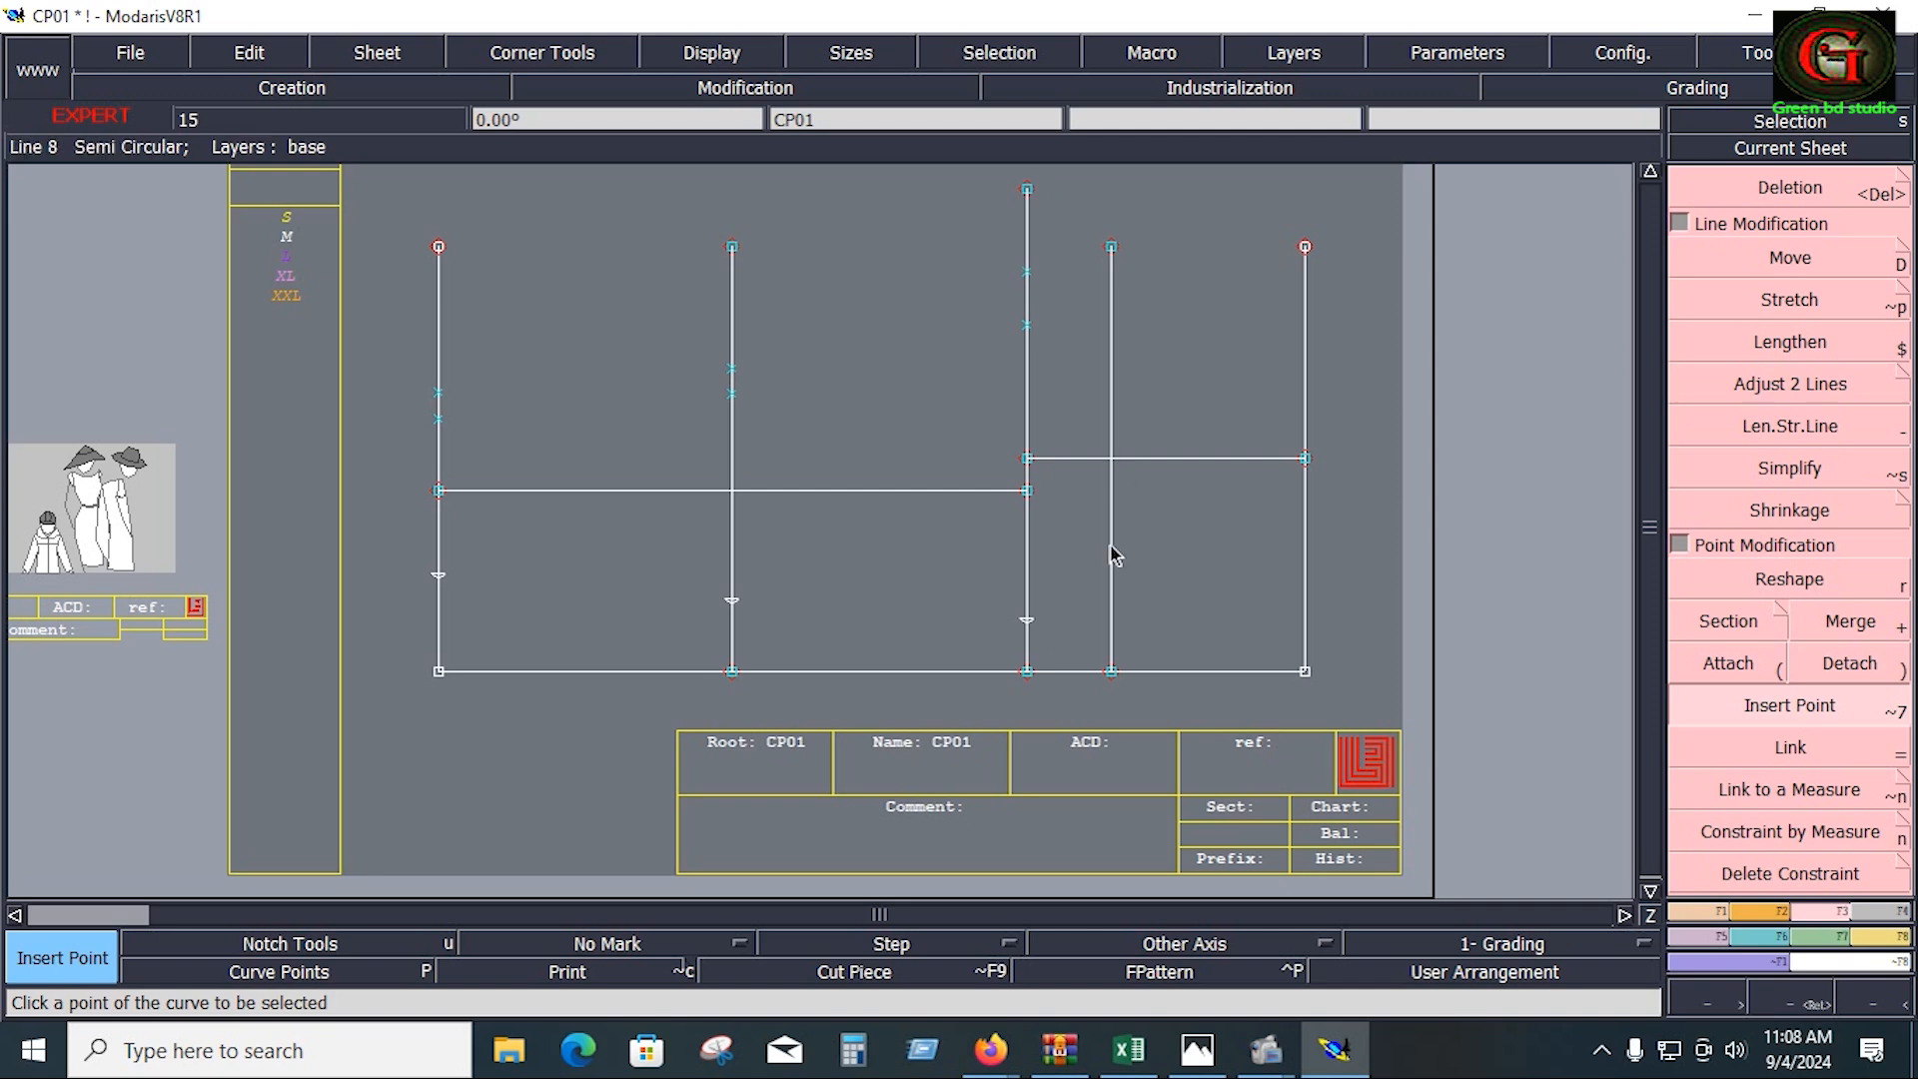
left_click(1027, 618)
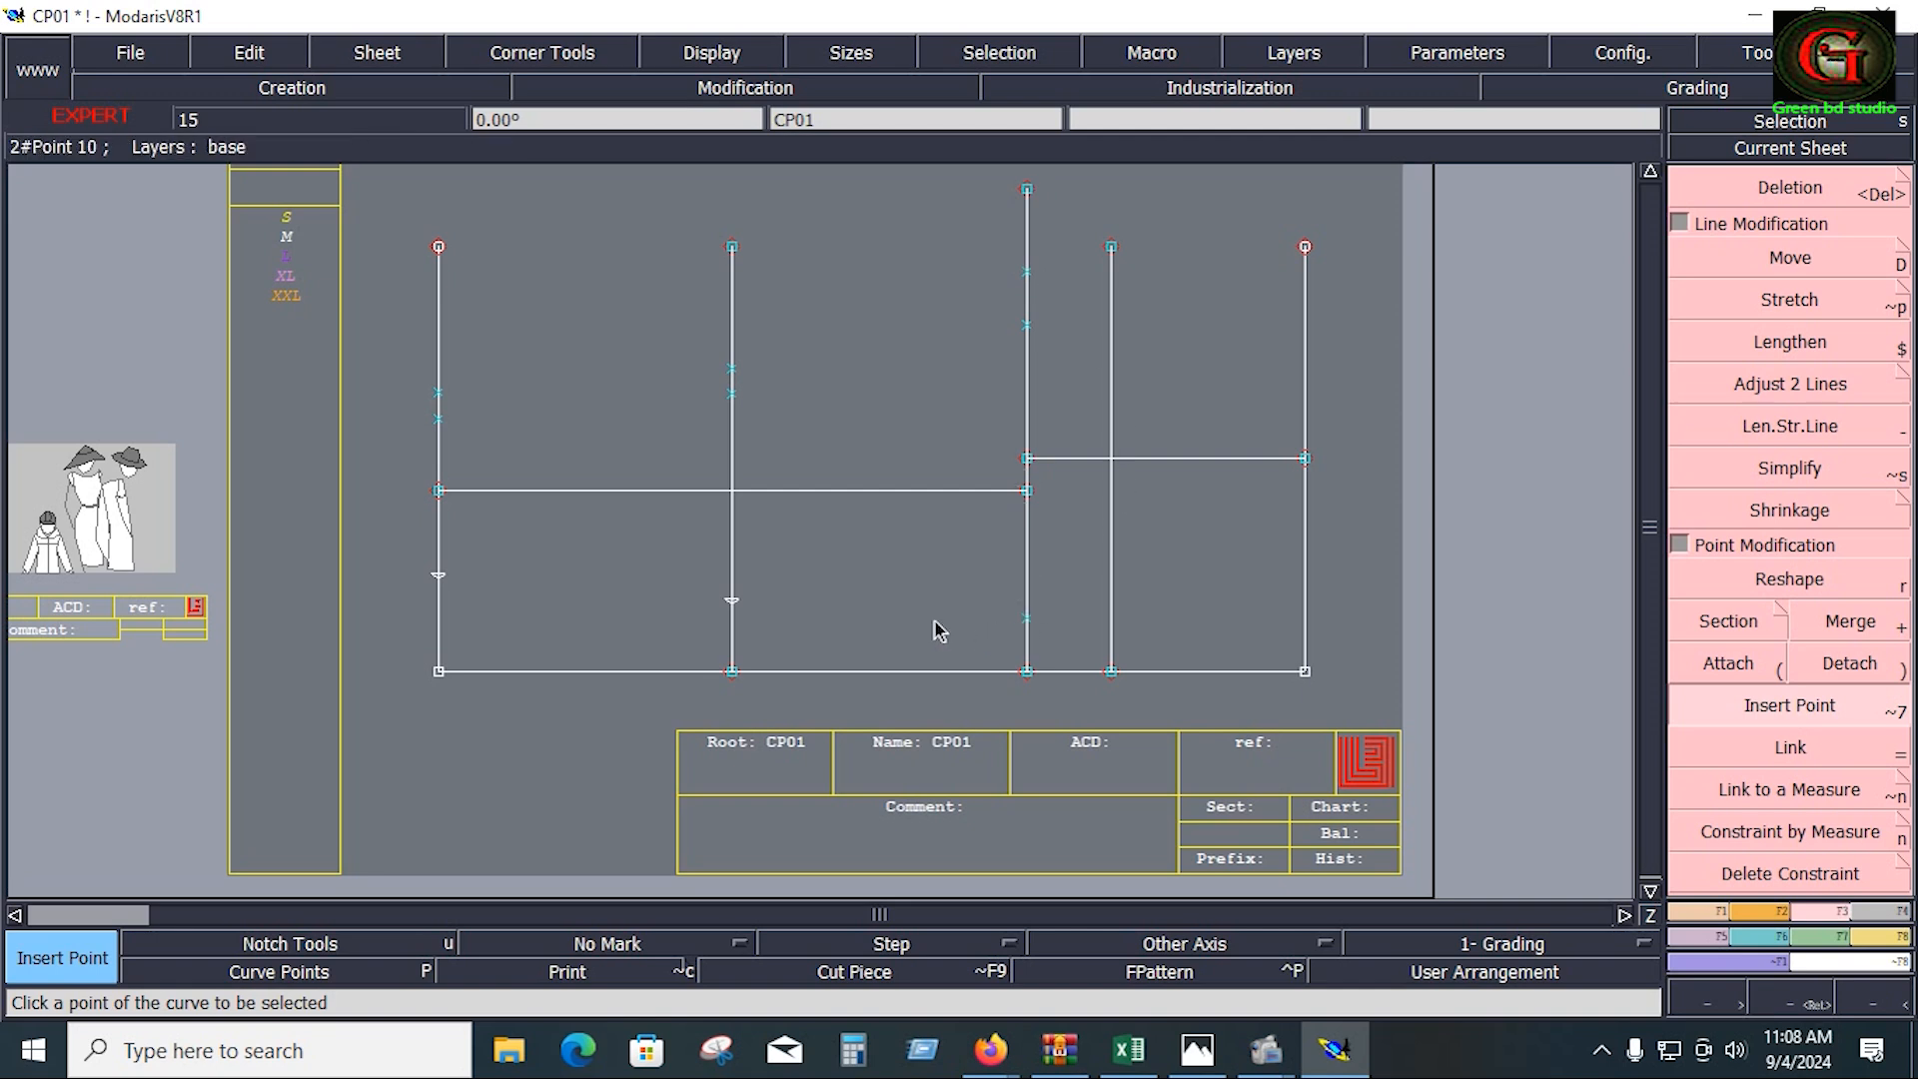
left_click(733, 598)
left_click(439, 578)
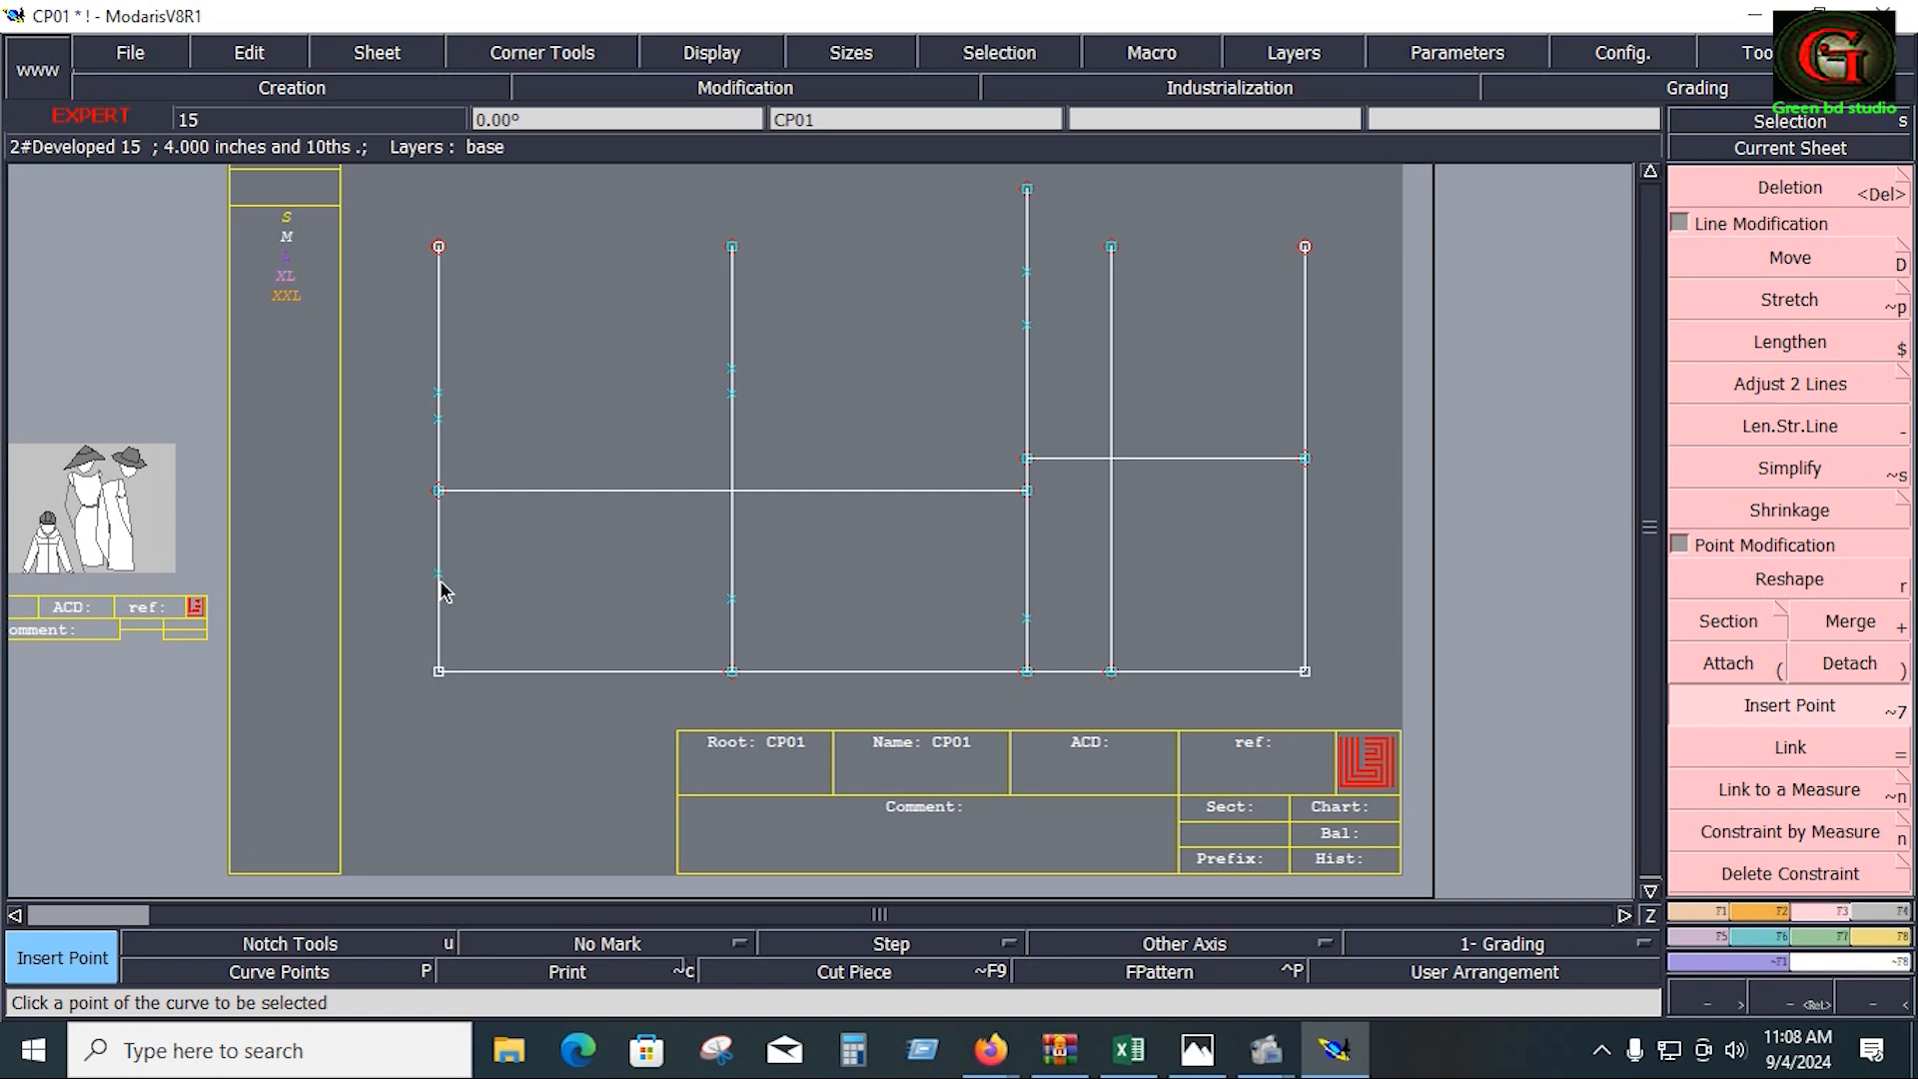
Step: Draw a Bezier curve through the uppermost inserted points of the hem, knee and crotch lines
left_click(1699, 910)
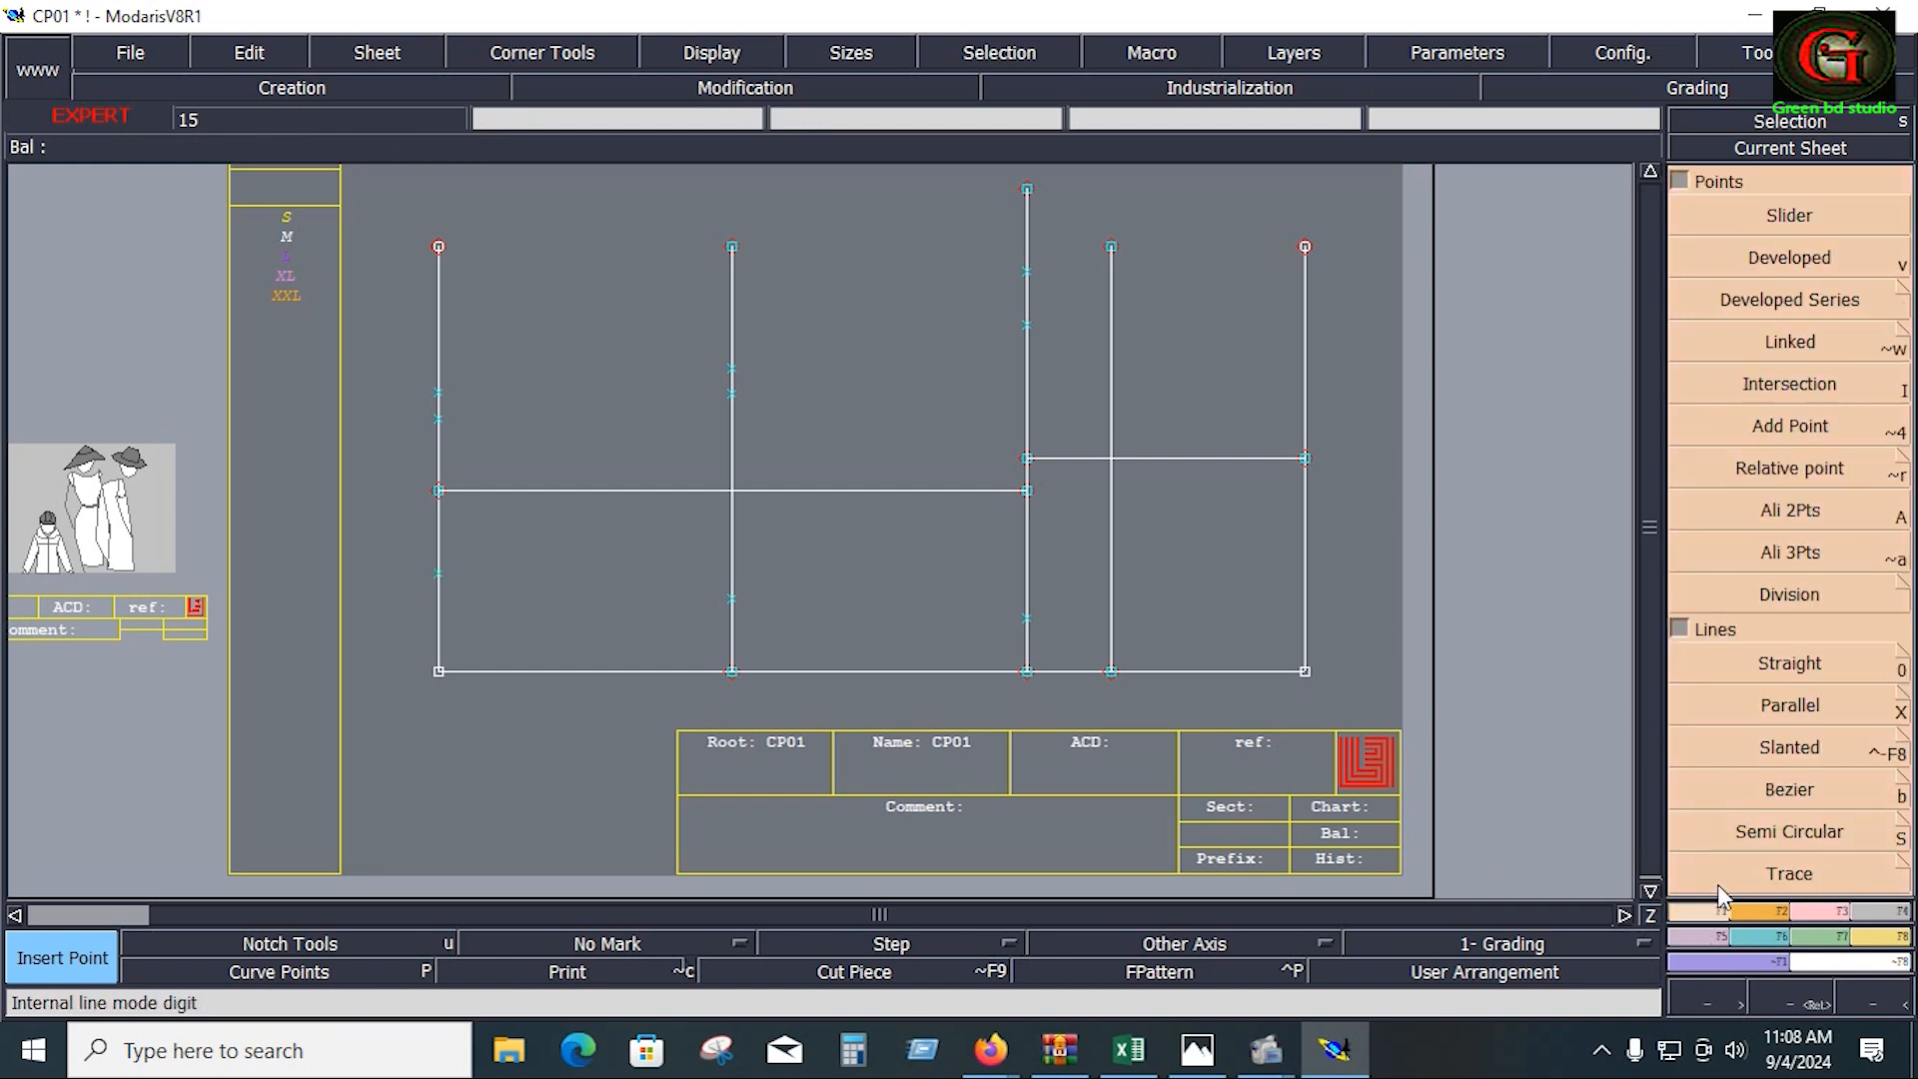
left_click(1787, 794)
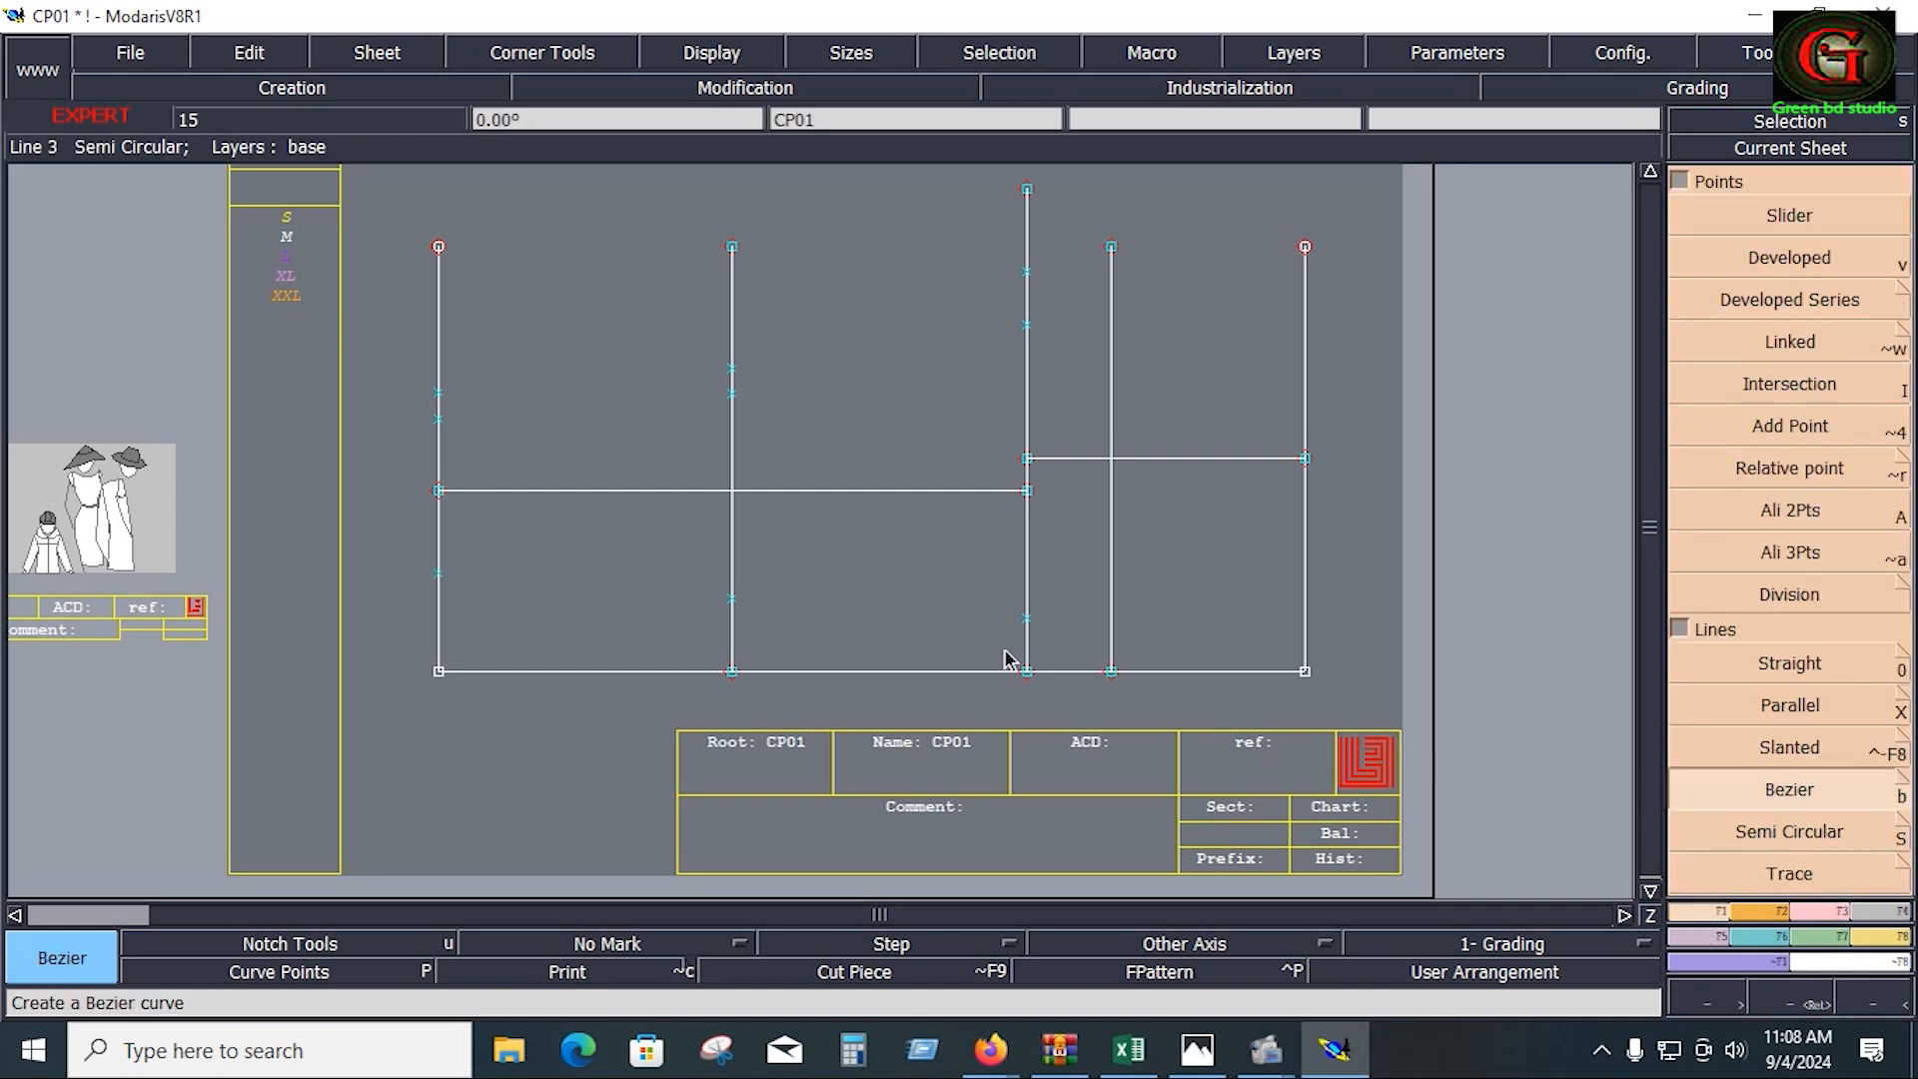
left_click(438, 392)
left_click(732, 370)
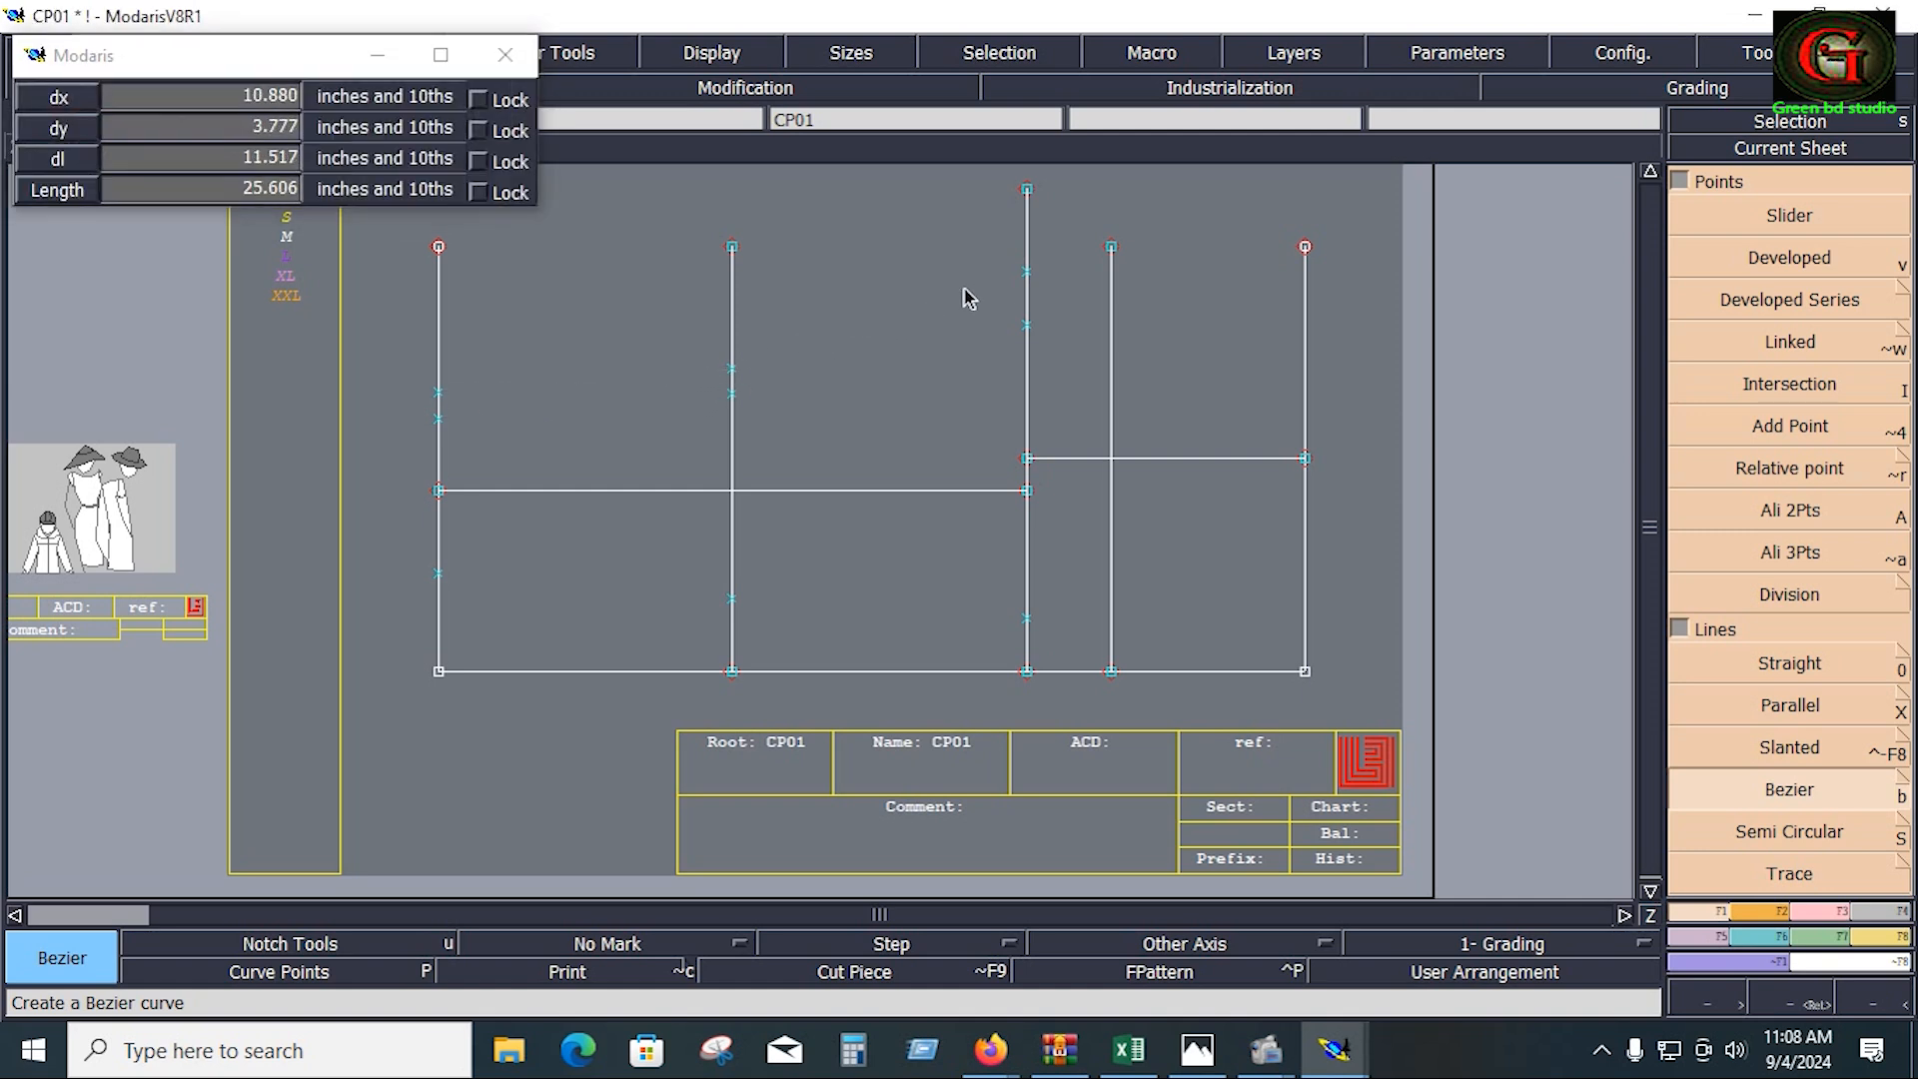
double_click(1026, 272)
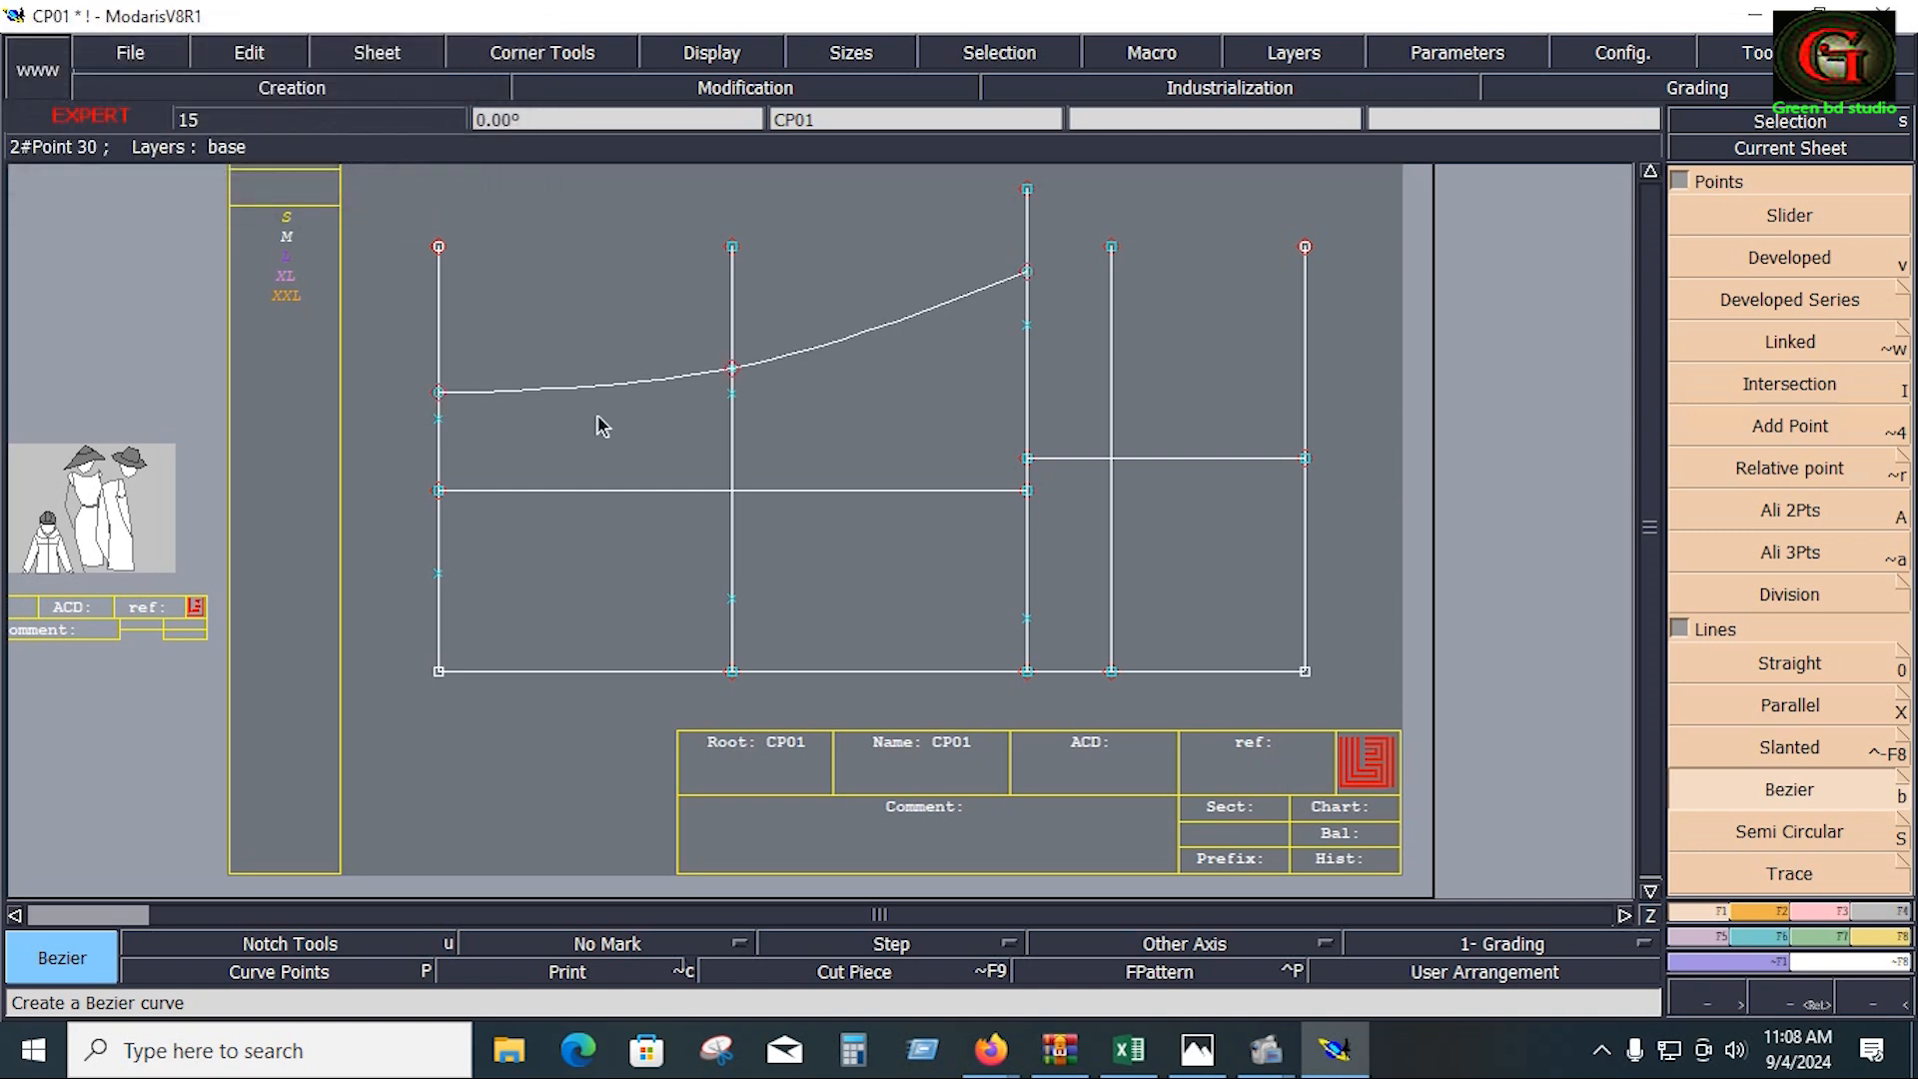
Step: Draw a second Bezier curve just below the first, through the lower point of each upper pair from hem to crotch line
left_click(440, 420)
left_click(732, 394)
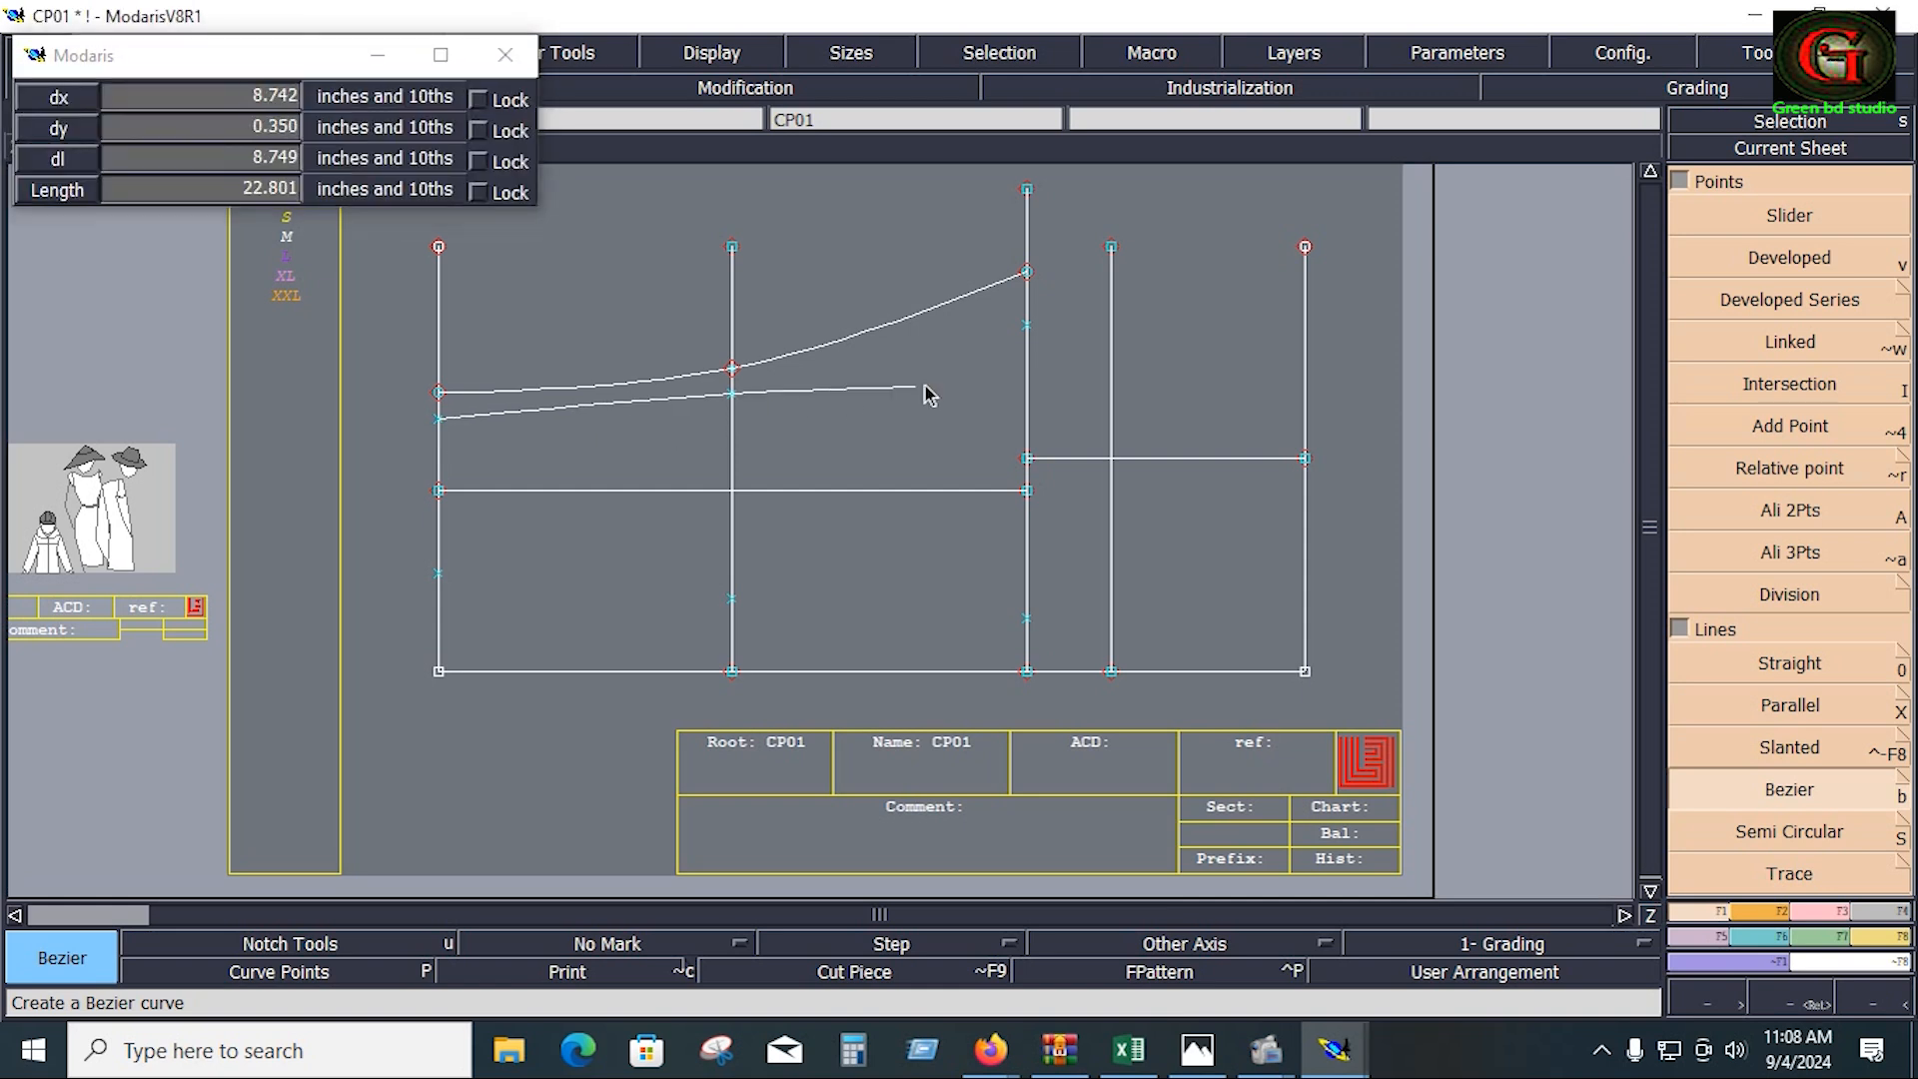
double_click(1027, 327)
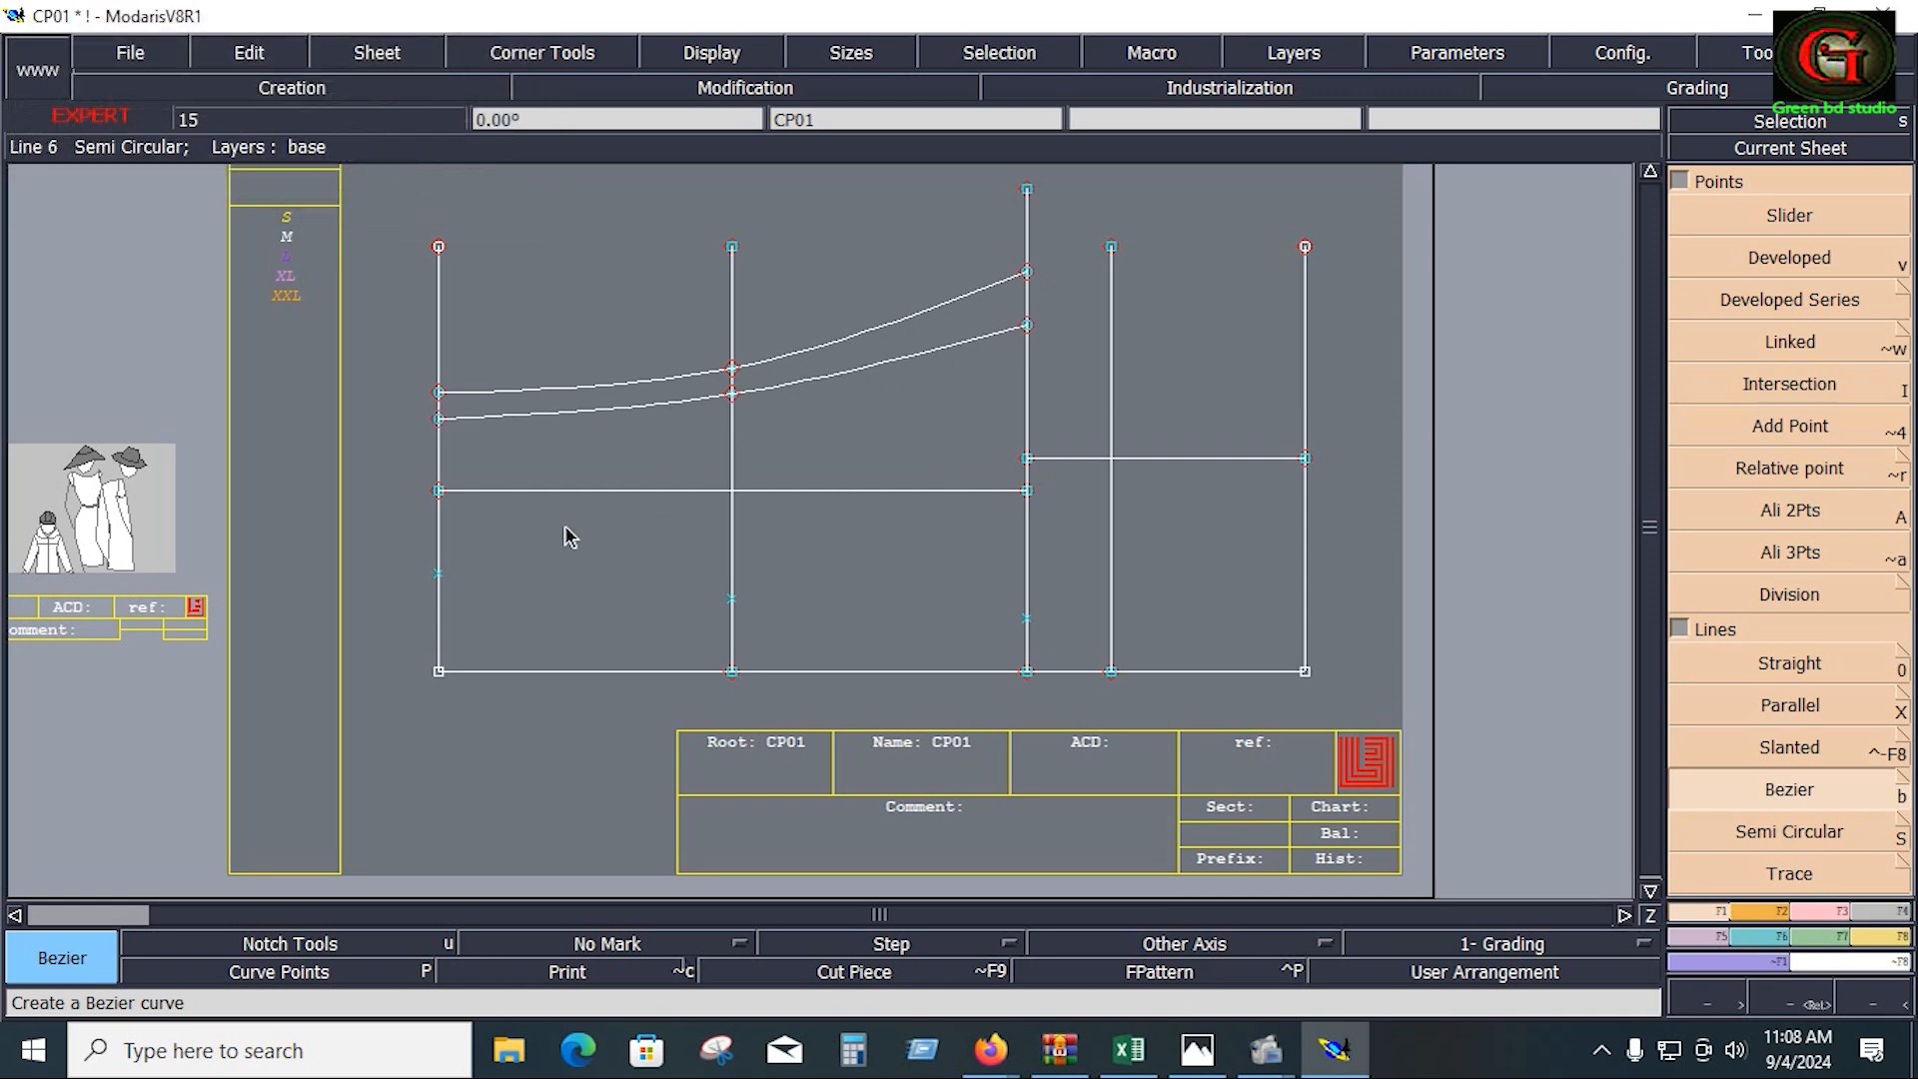
Step: Draw a Bezier curve through the points near the rectangle's lower edge, from the hem line through the knee to the crotch line
left_click(440, 576)
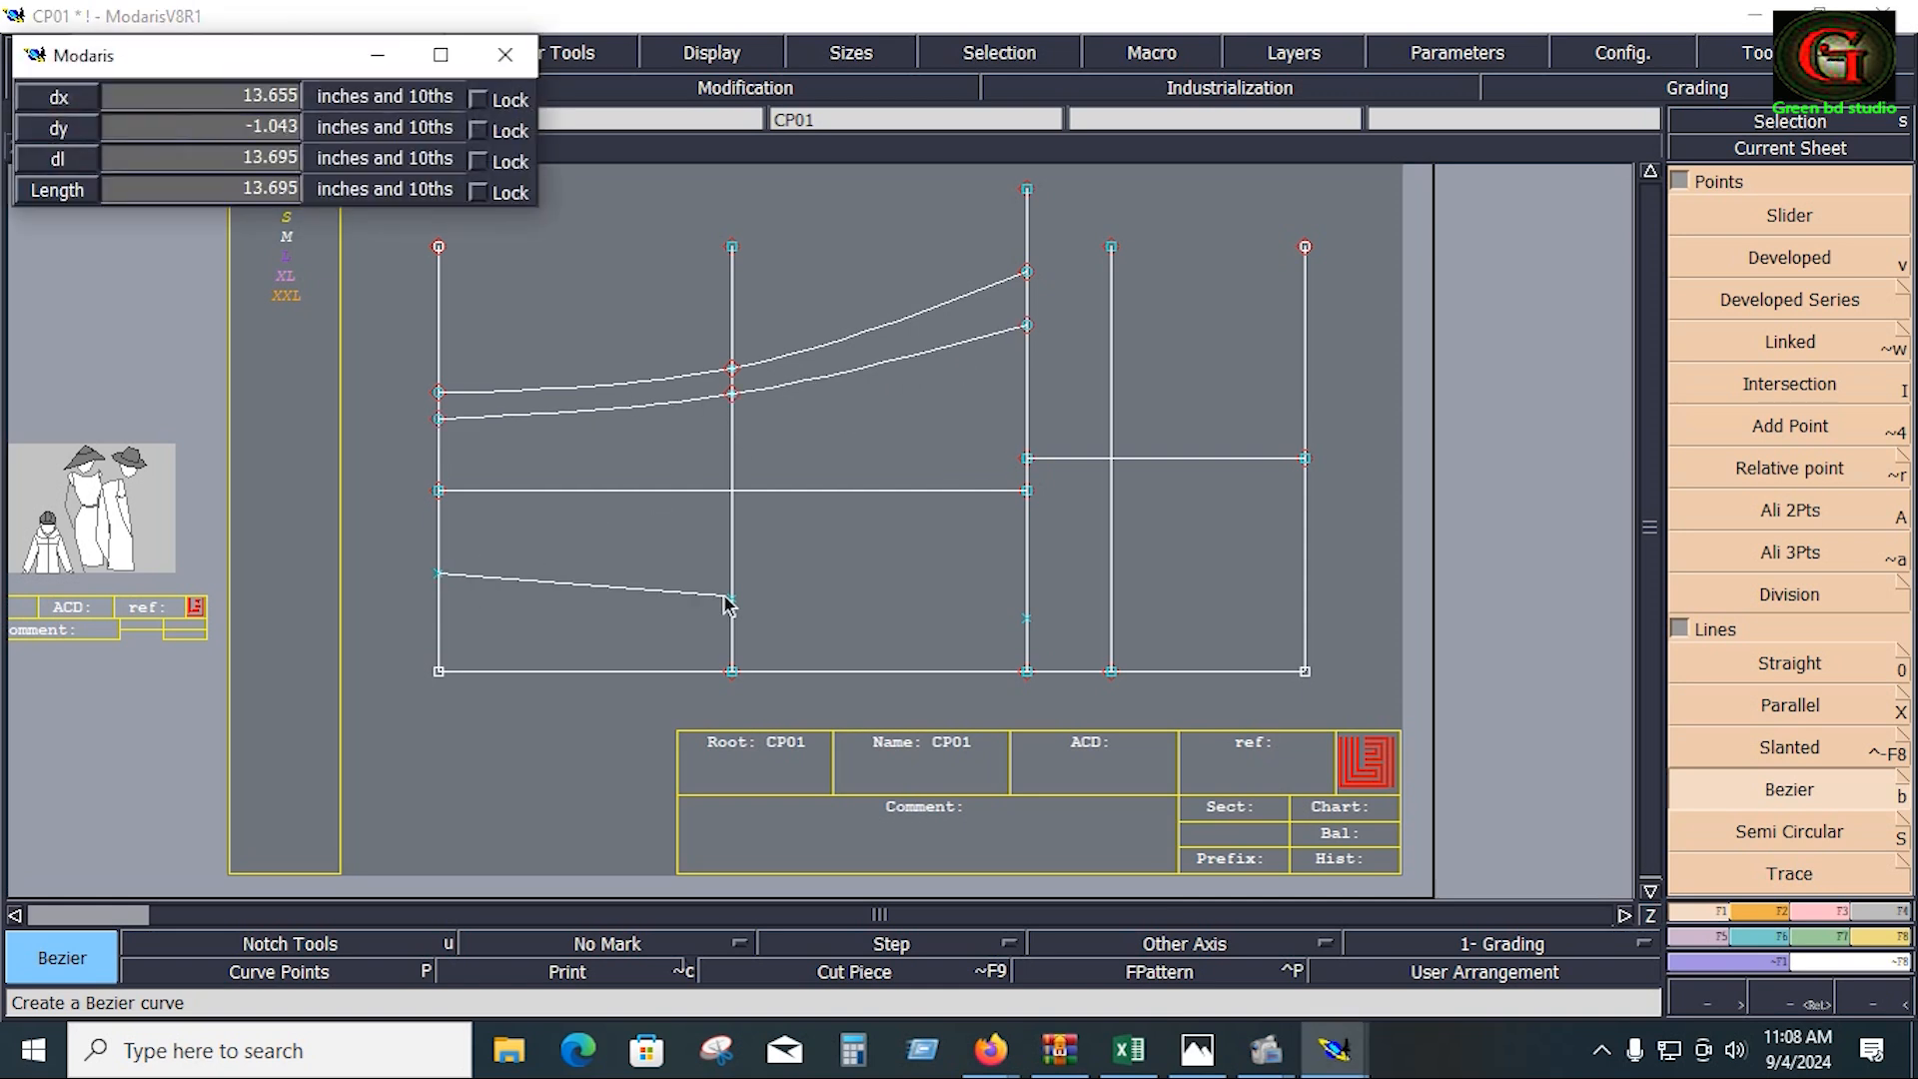
left_click(732, 600)
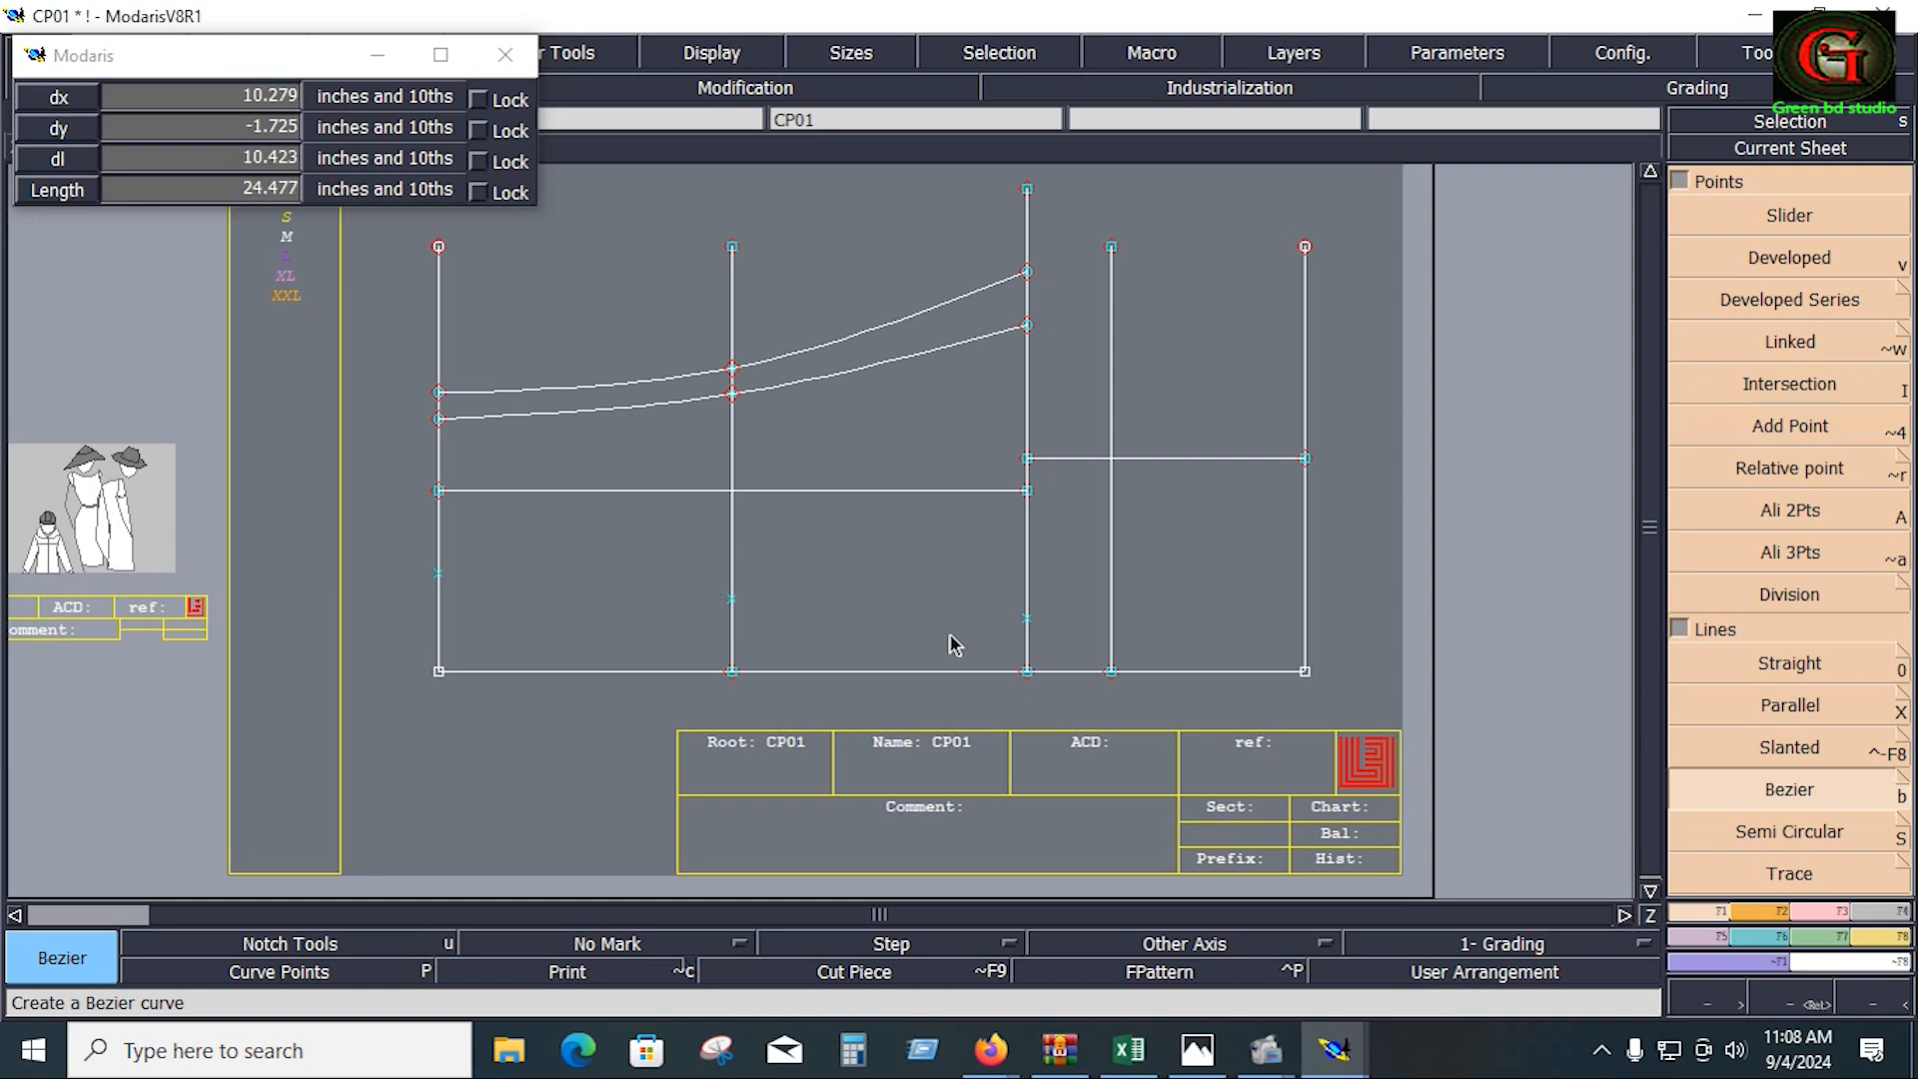
double_click(1027, 620)
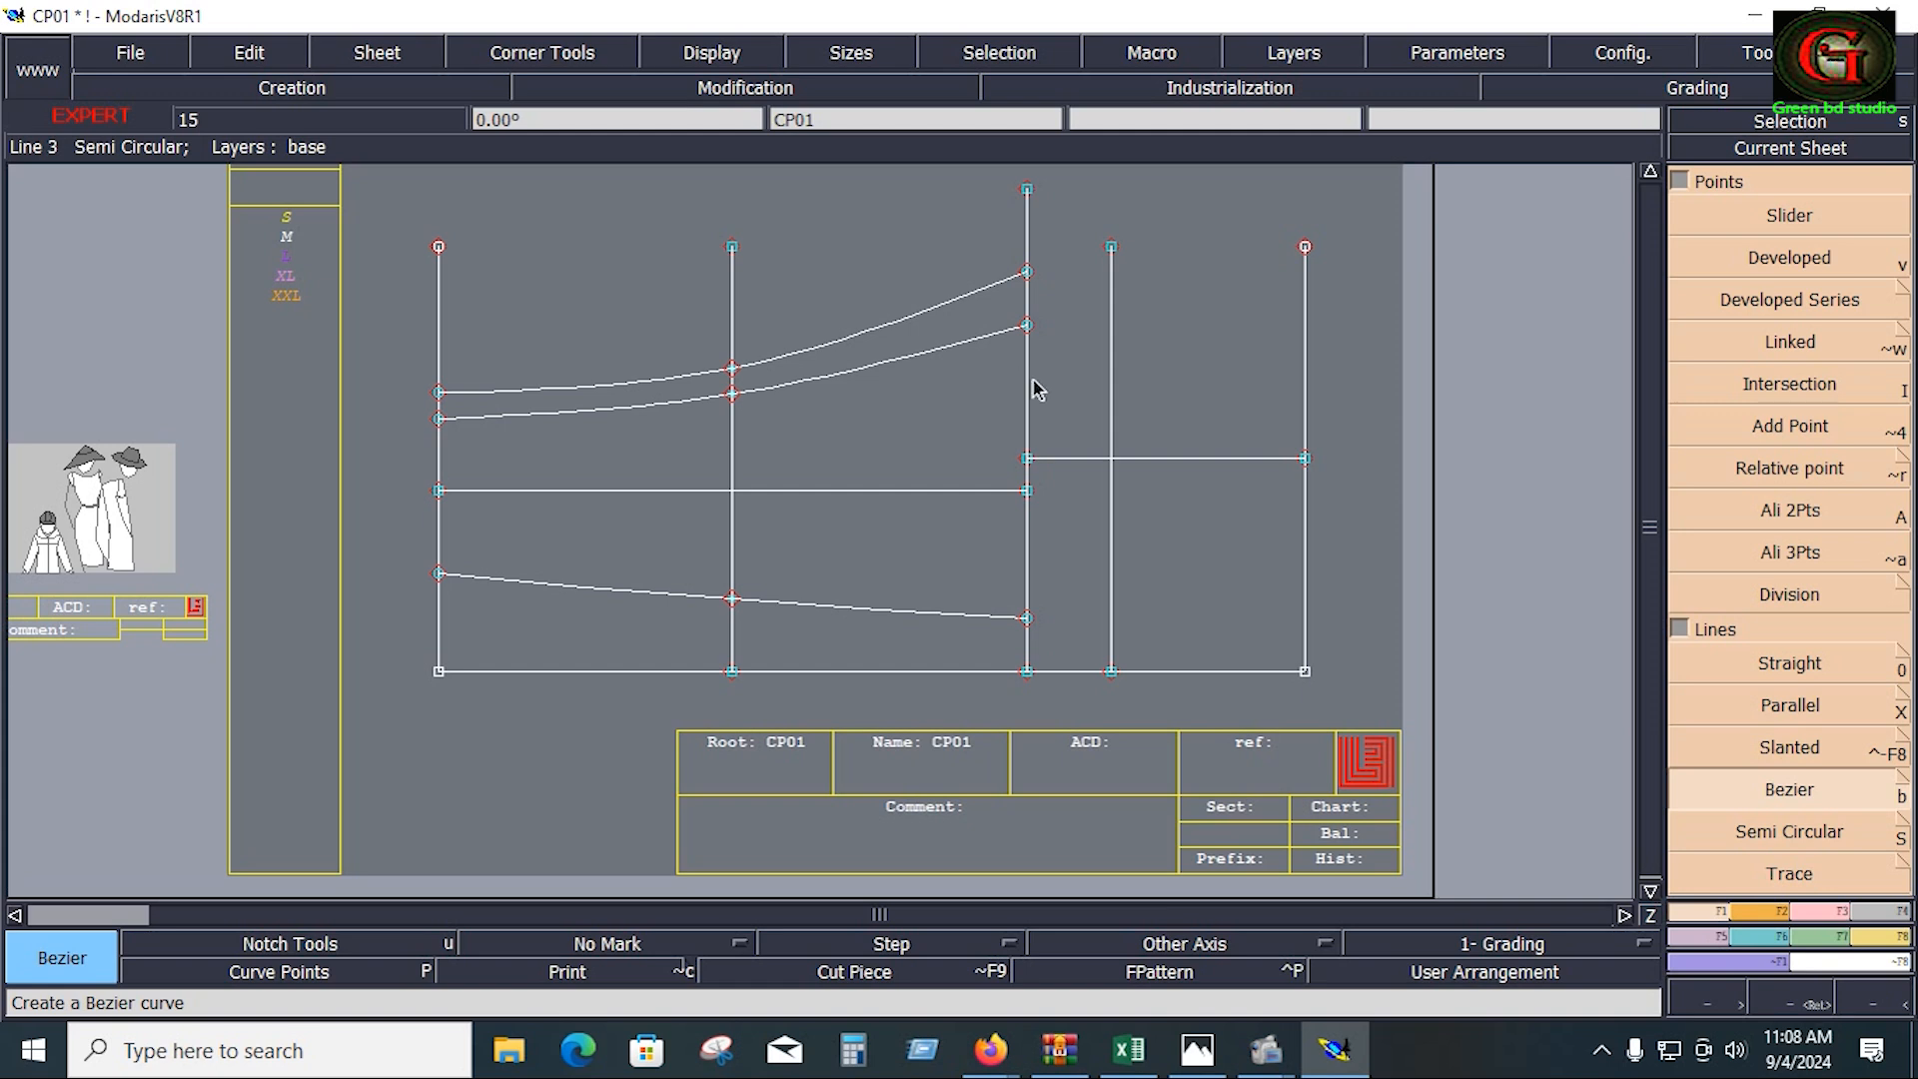
Step: Check the size M inseam in the Excel chart and place a developed point 28 inches from the hem along the lower of the two upper curves
left_click(1132, 1049)
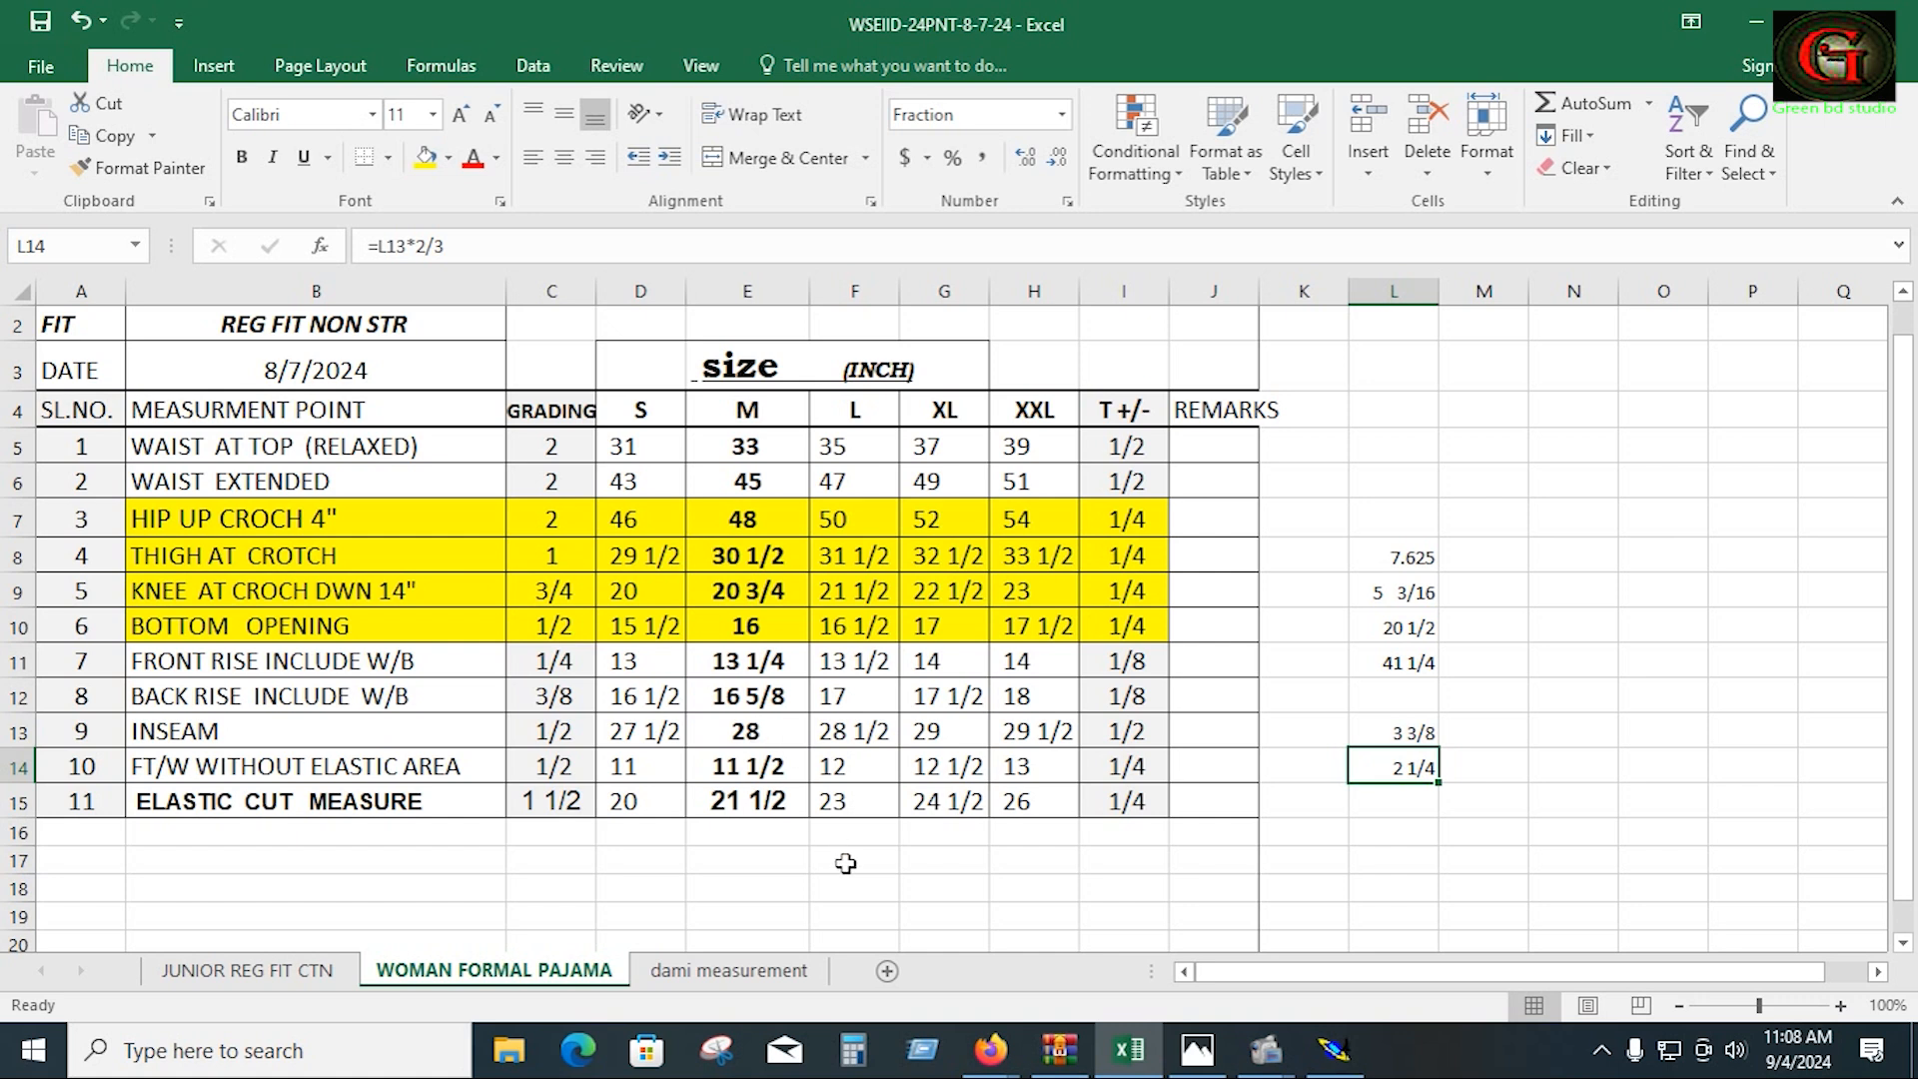
left_click(1334, 1049)
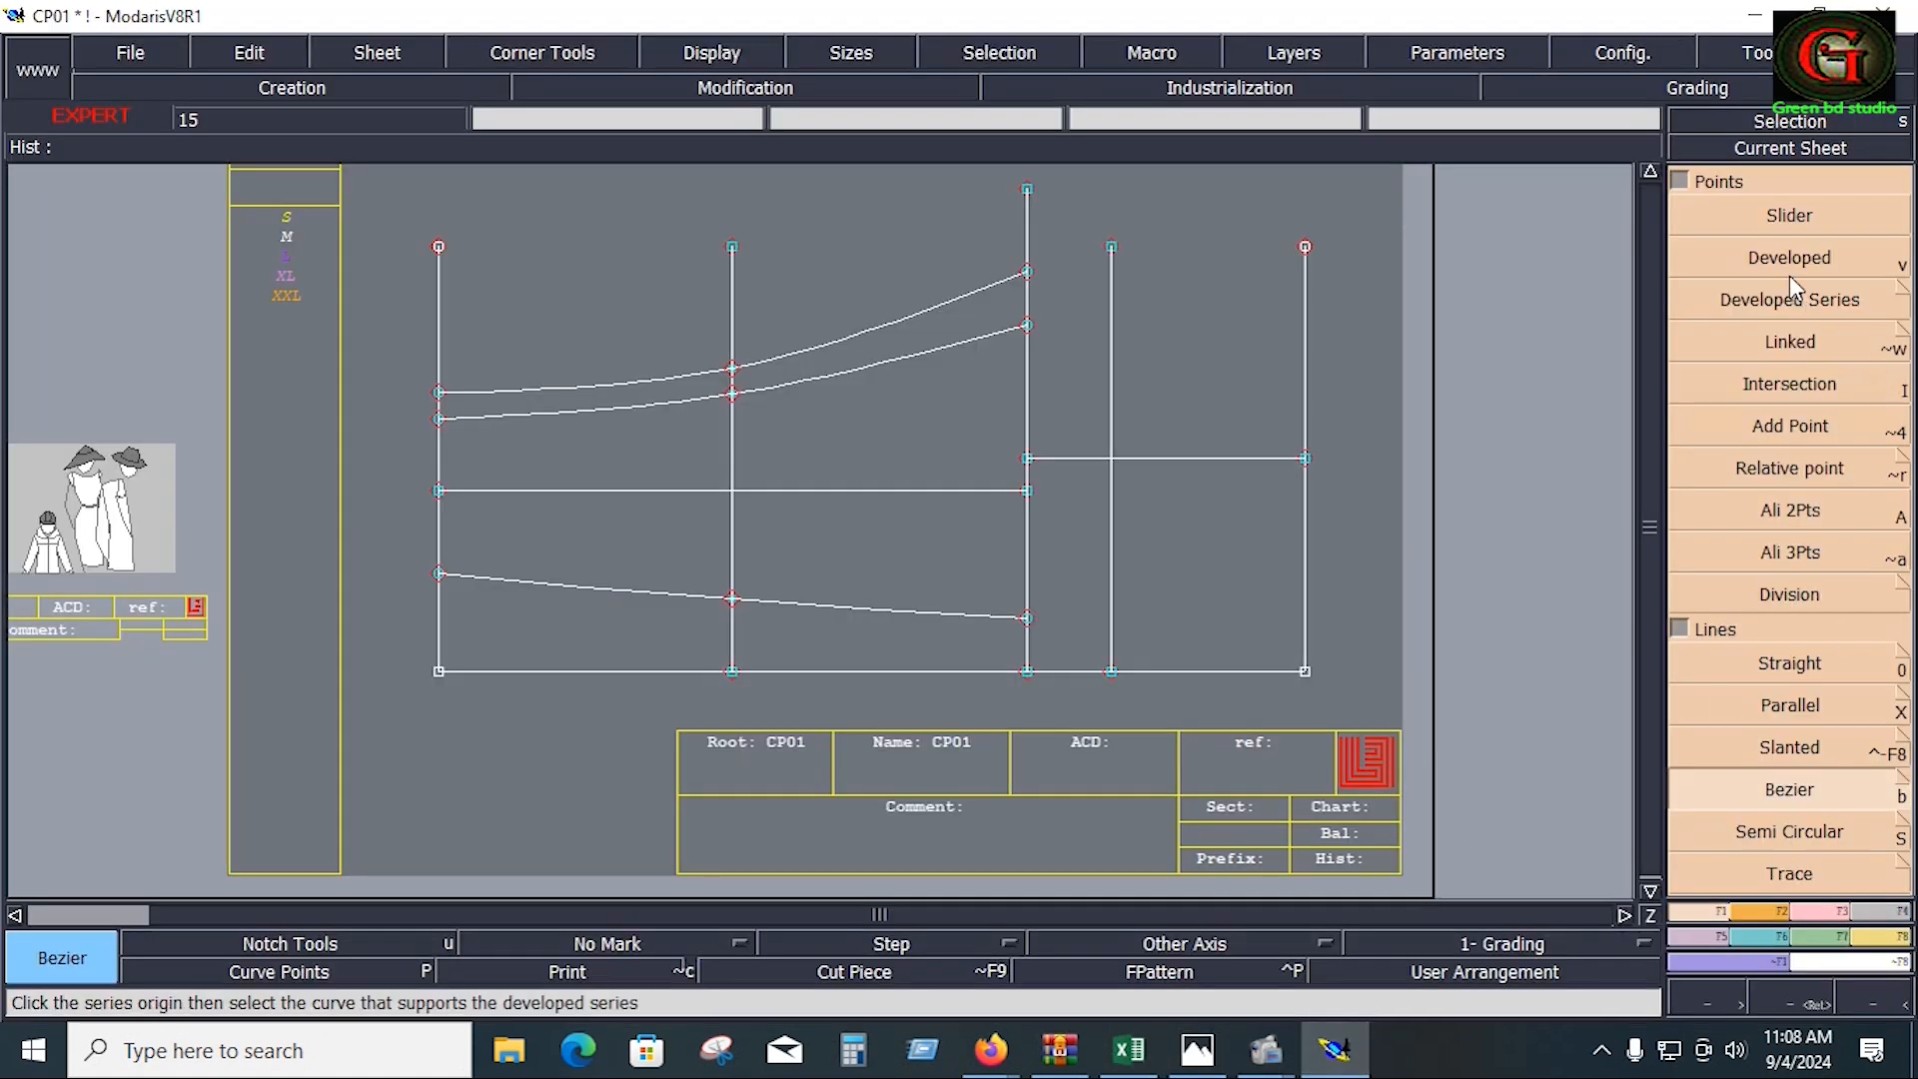
left_click(1766, 258)
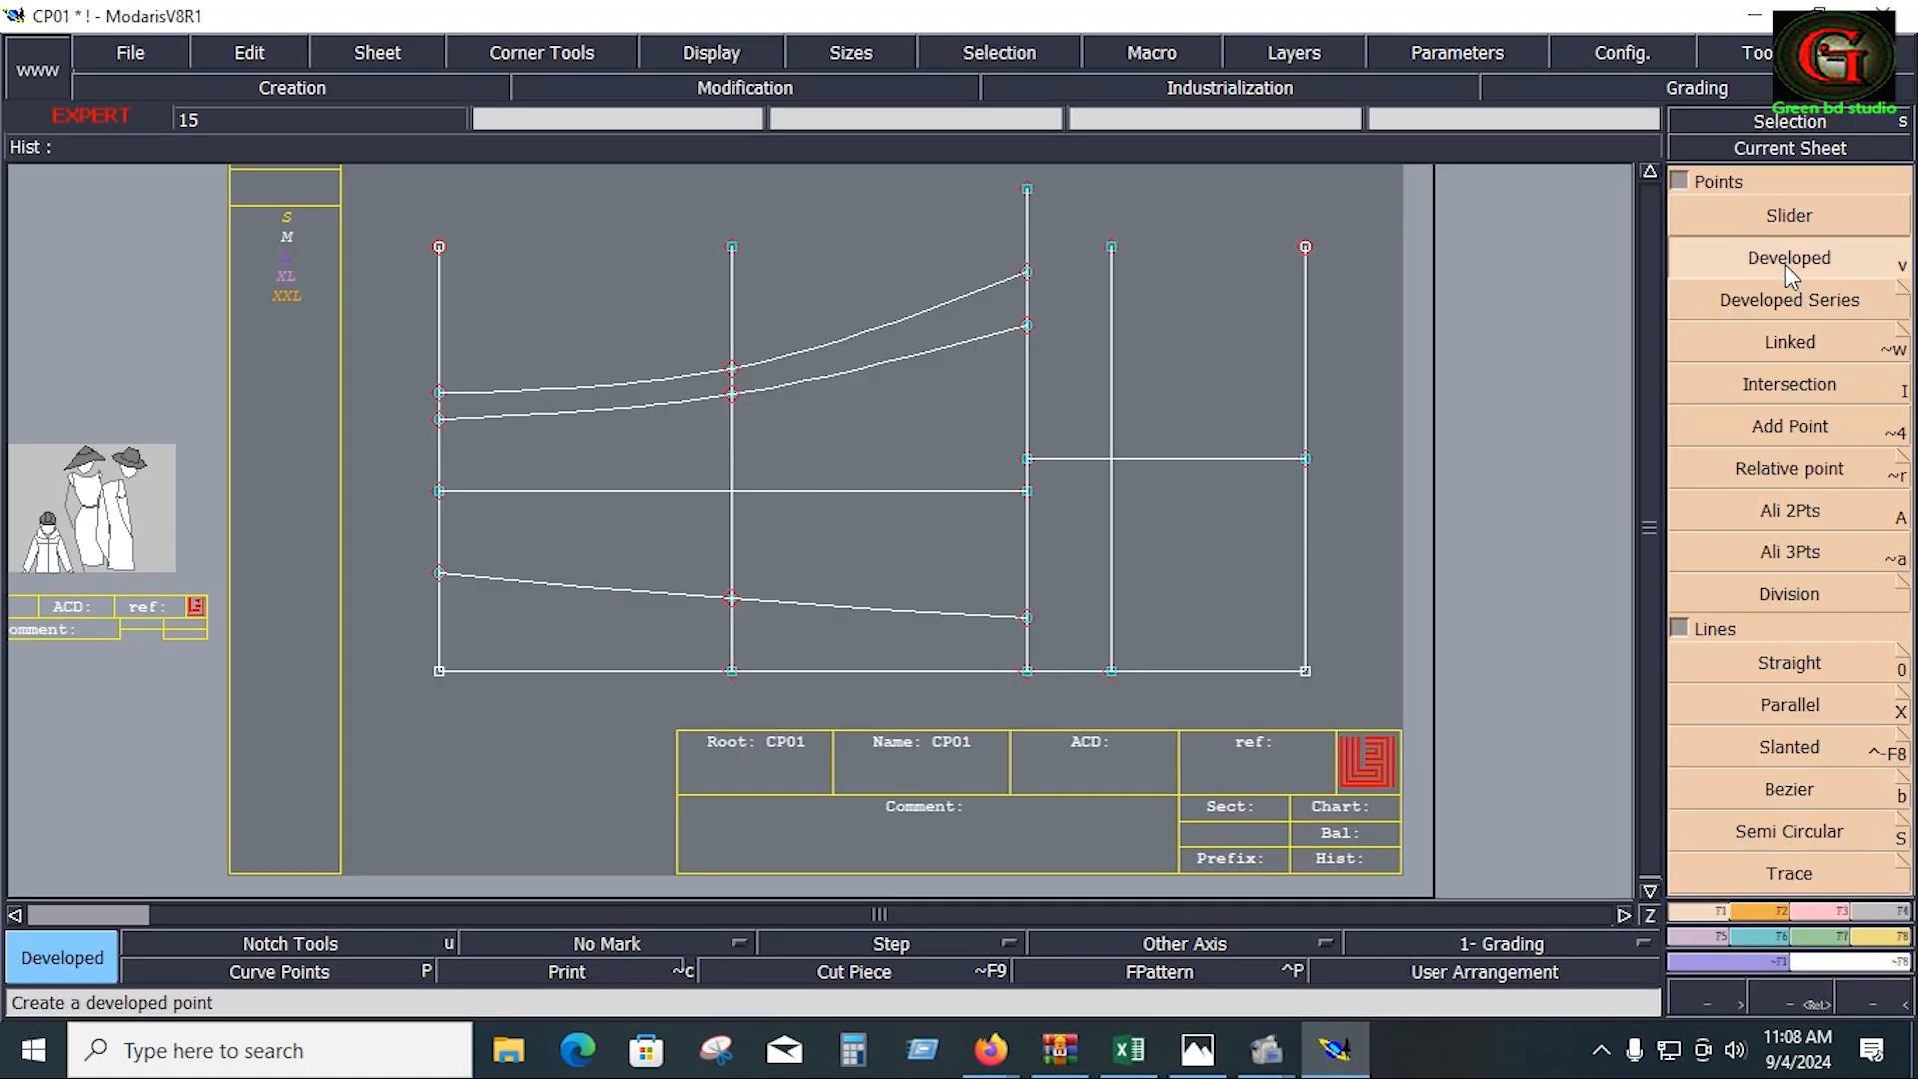
left_click(438, 420)
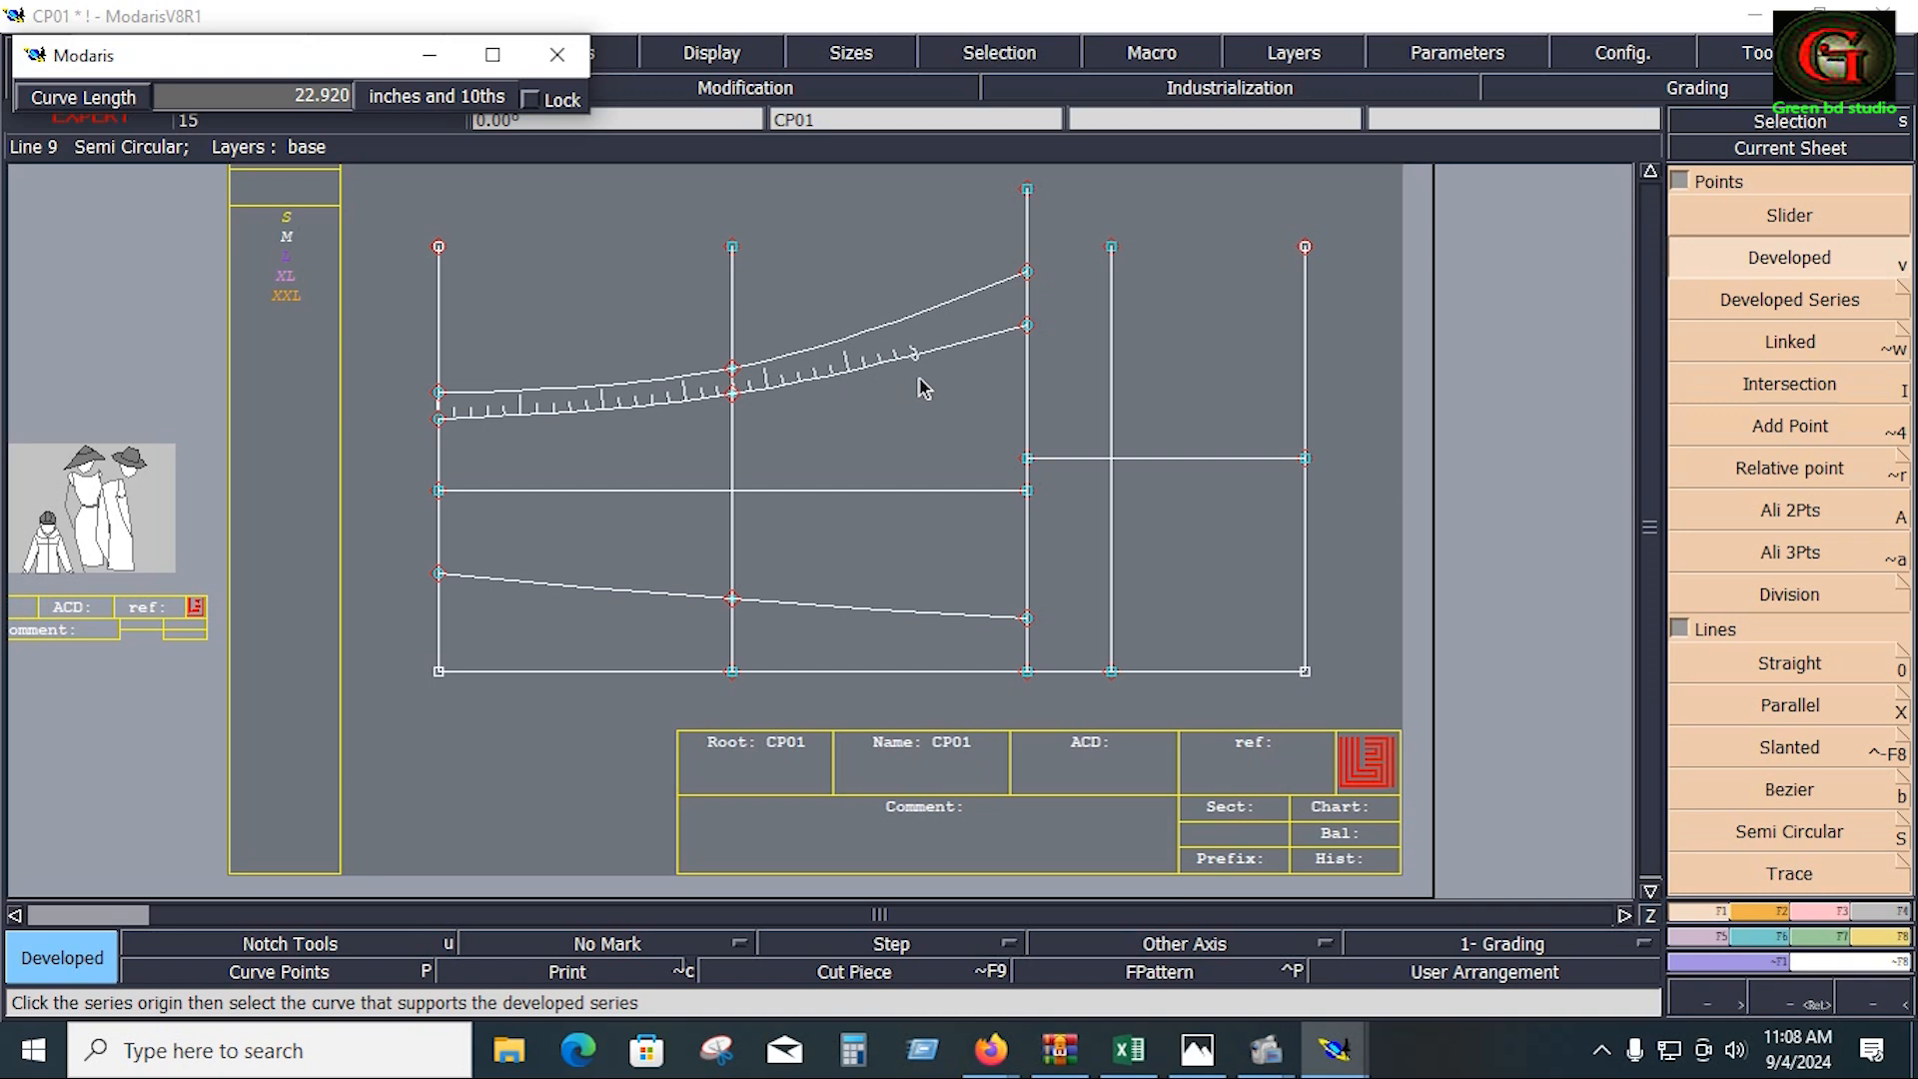
type("20.000")
key("Return")
key("Return")
Step: Place a developed point 28 inches from the hem along the uppermost curve
left_click(439, 392)
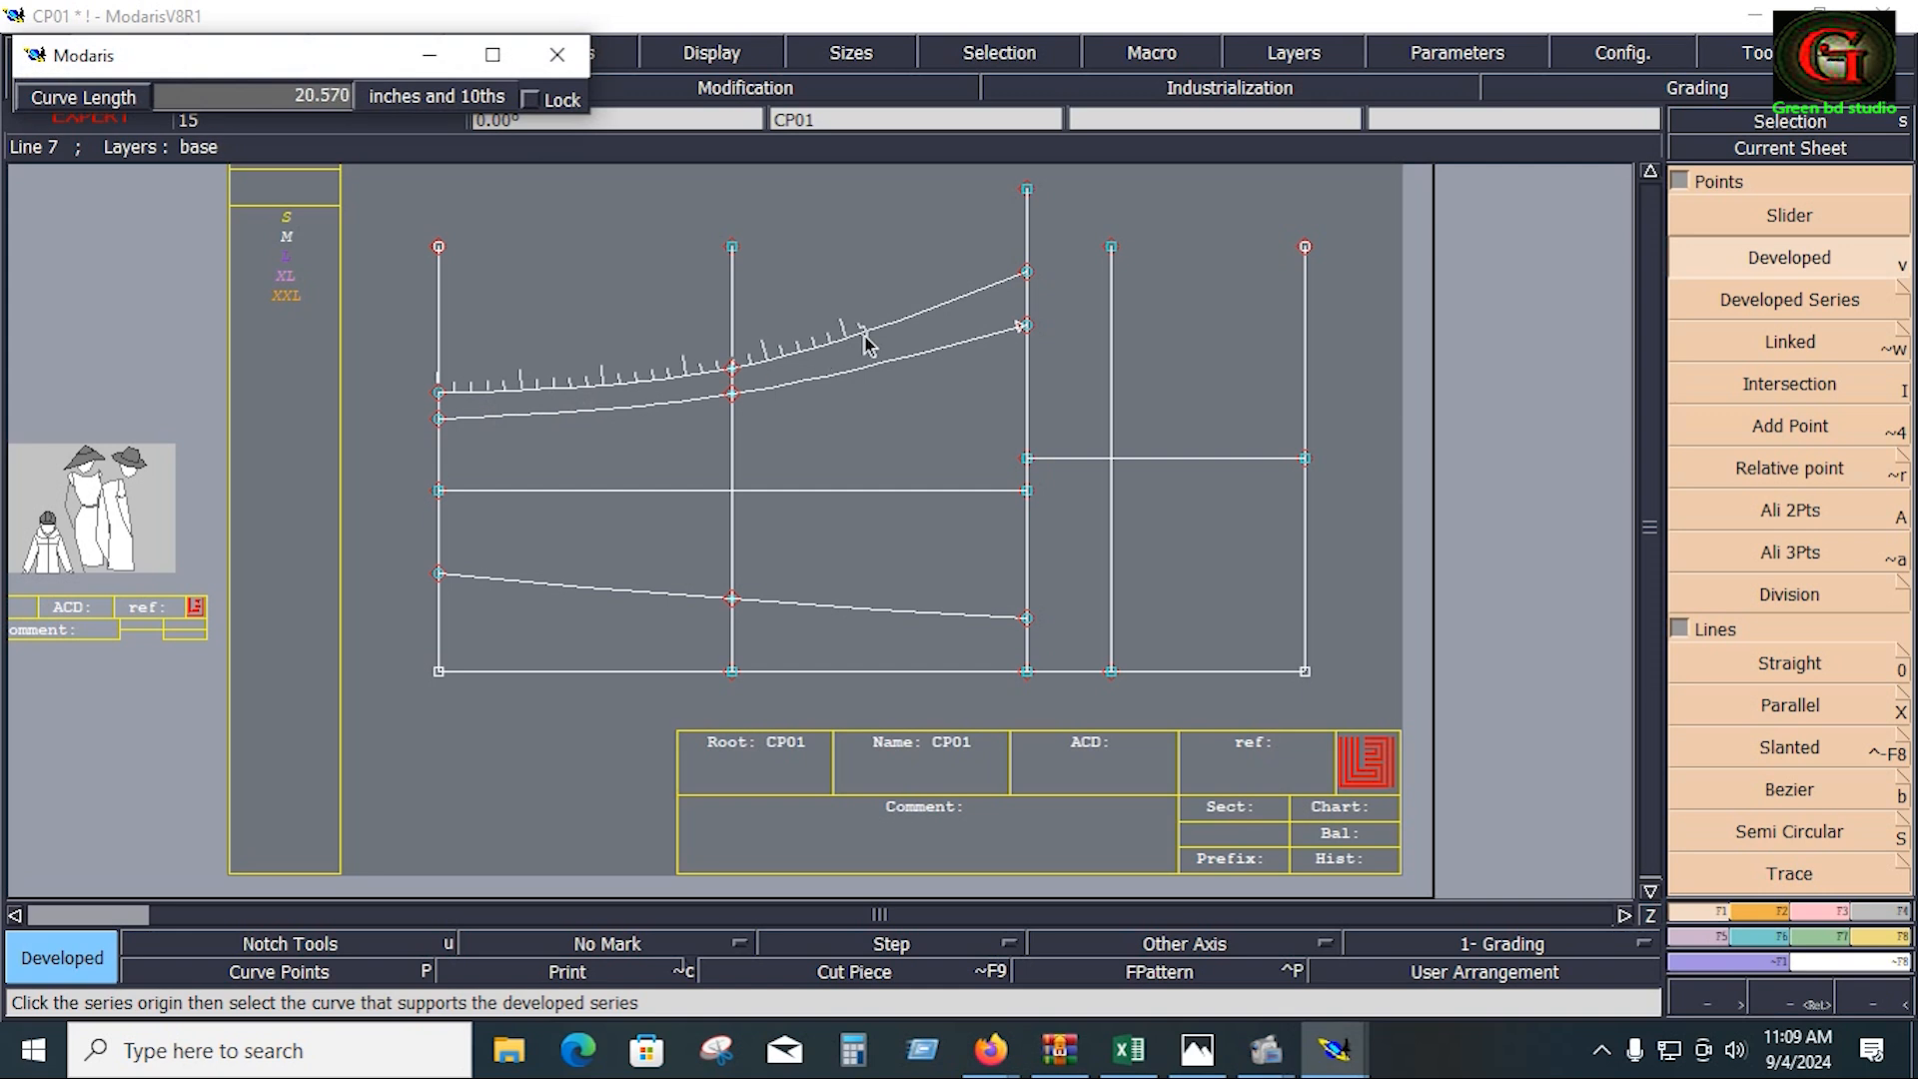
key("Down")
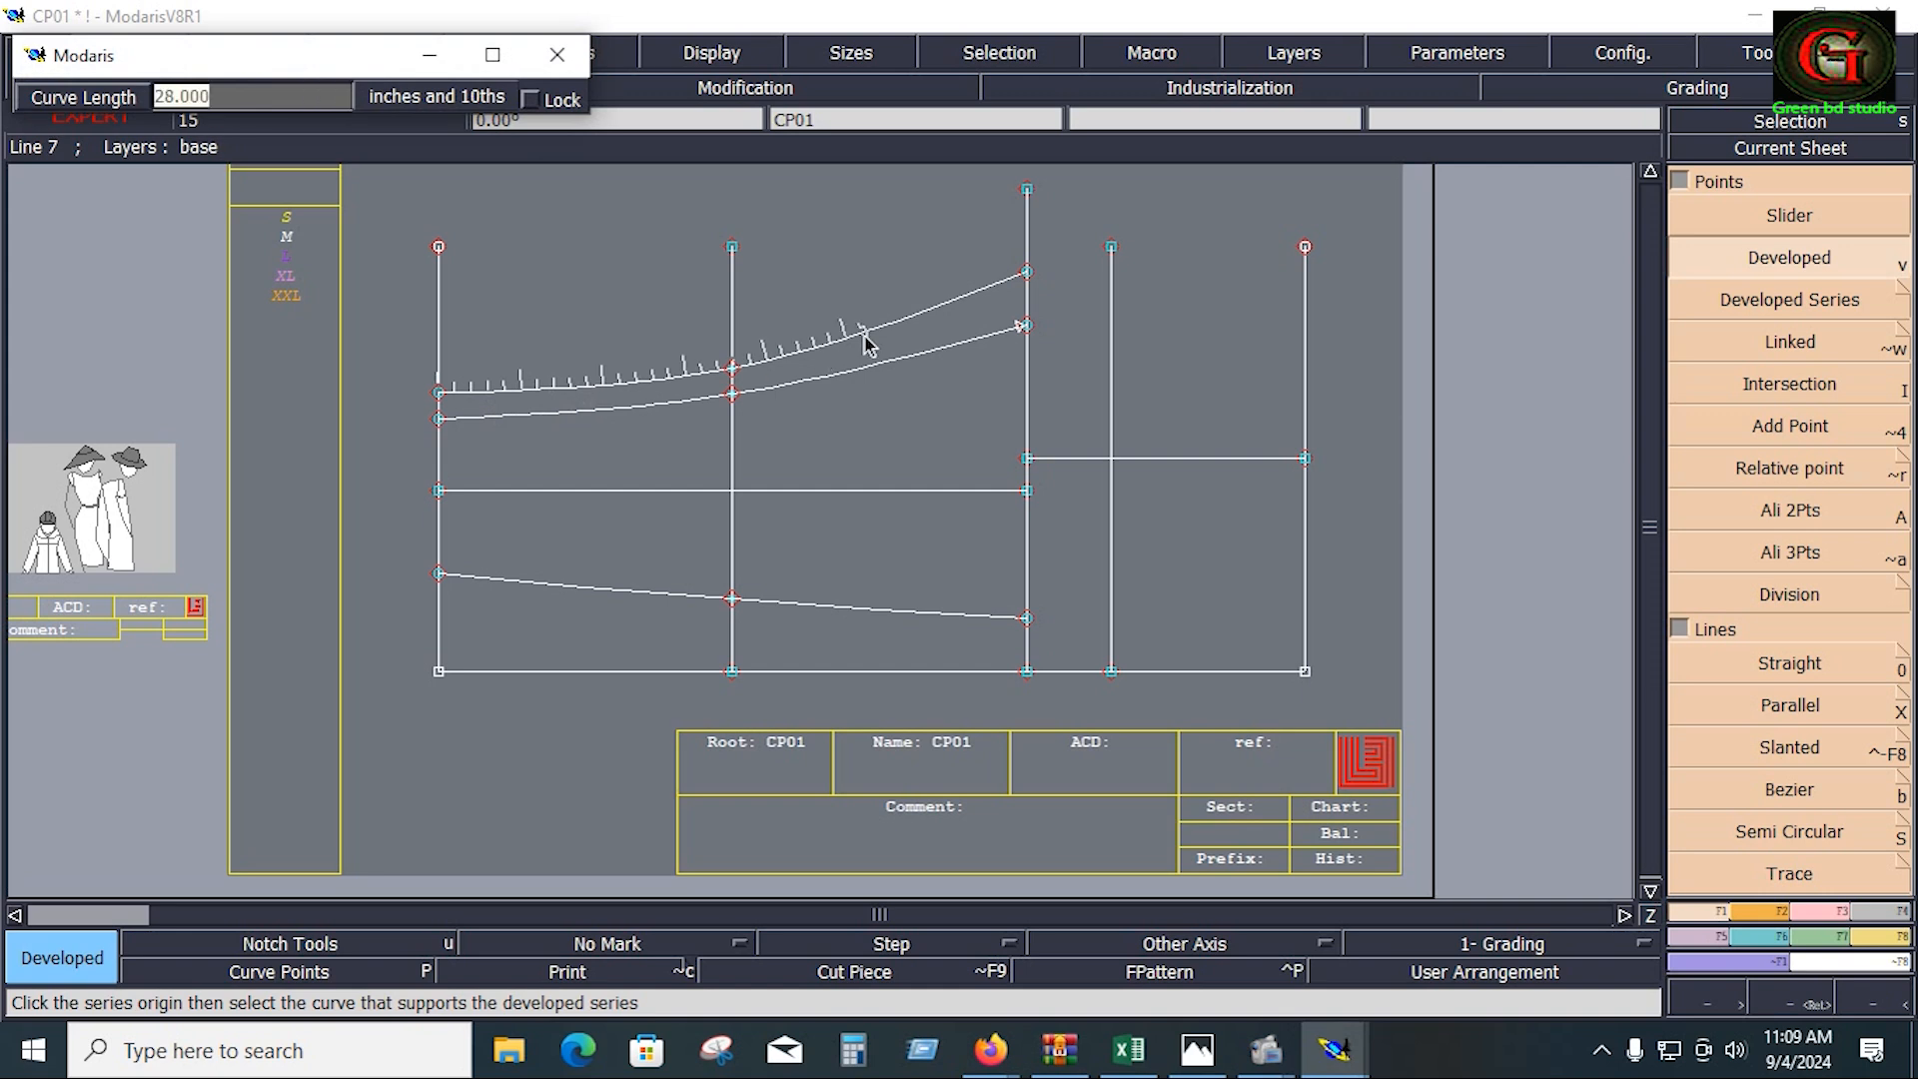
key("Return")
key("Return")
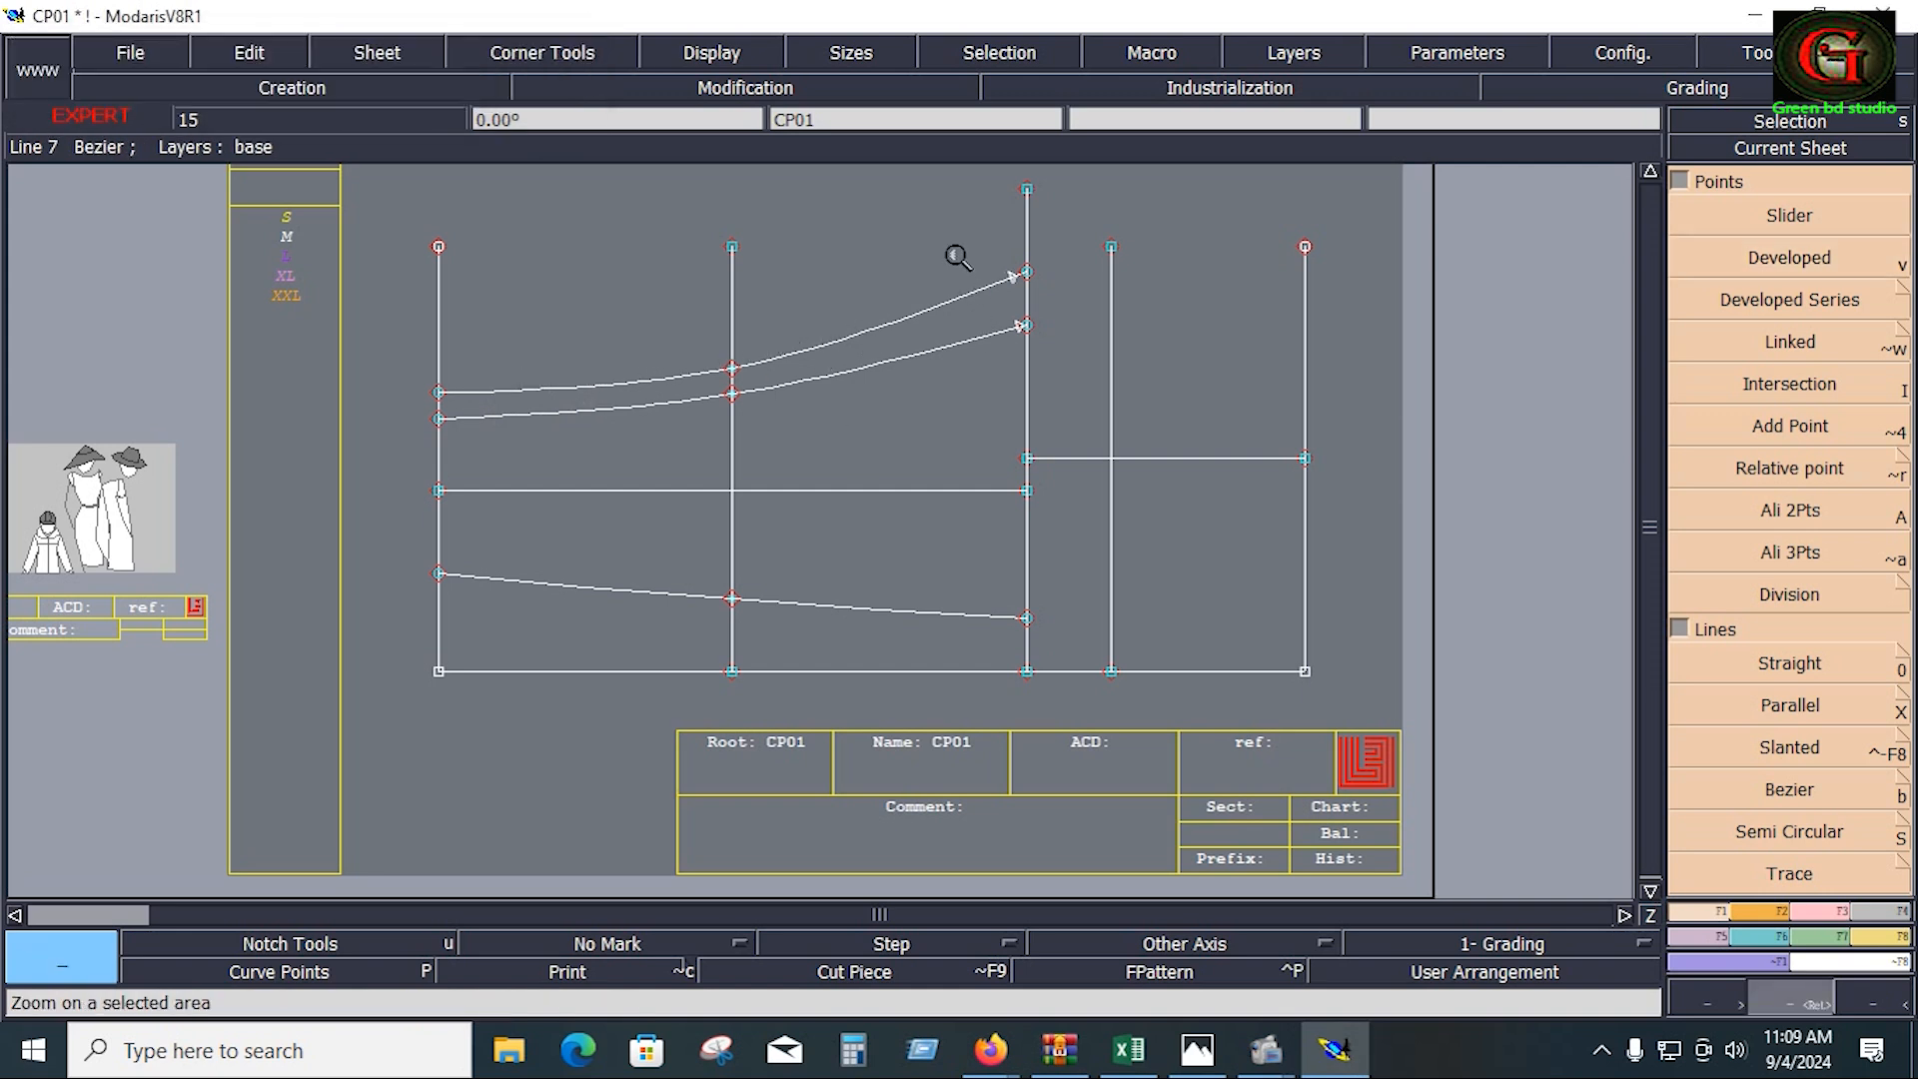
Step: Insert the two new developed points near the crotch line into their curves and section both curves there
left_click_drag(1039, 344, 944, 224)
key("alt+7")
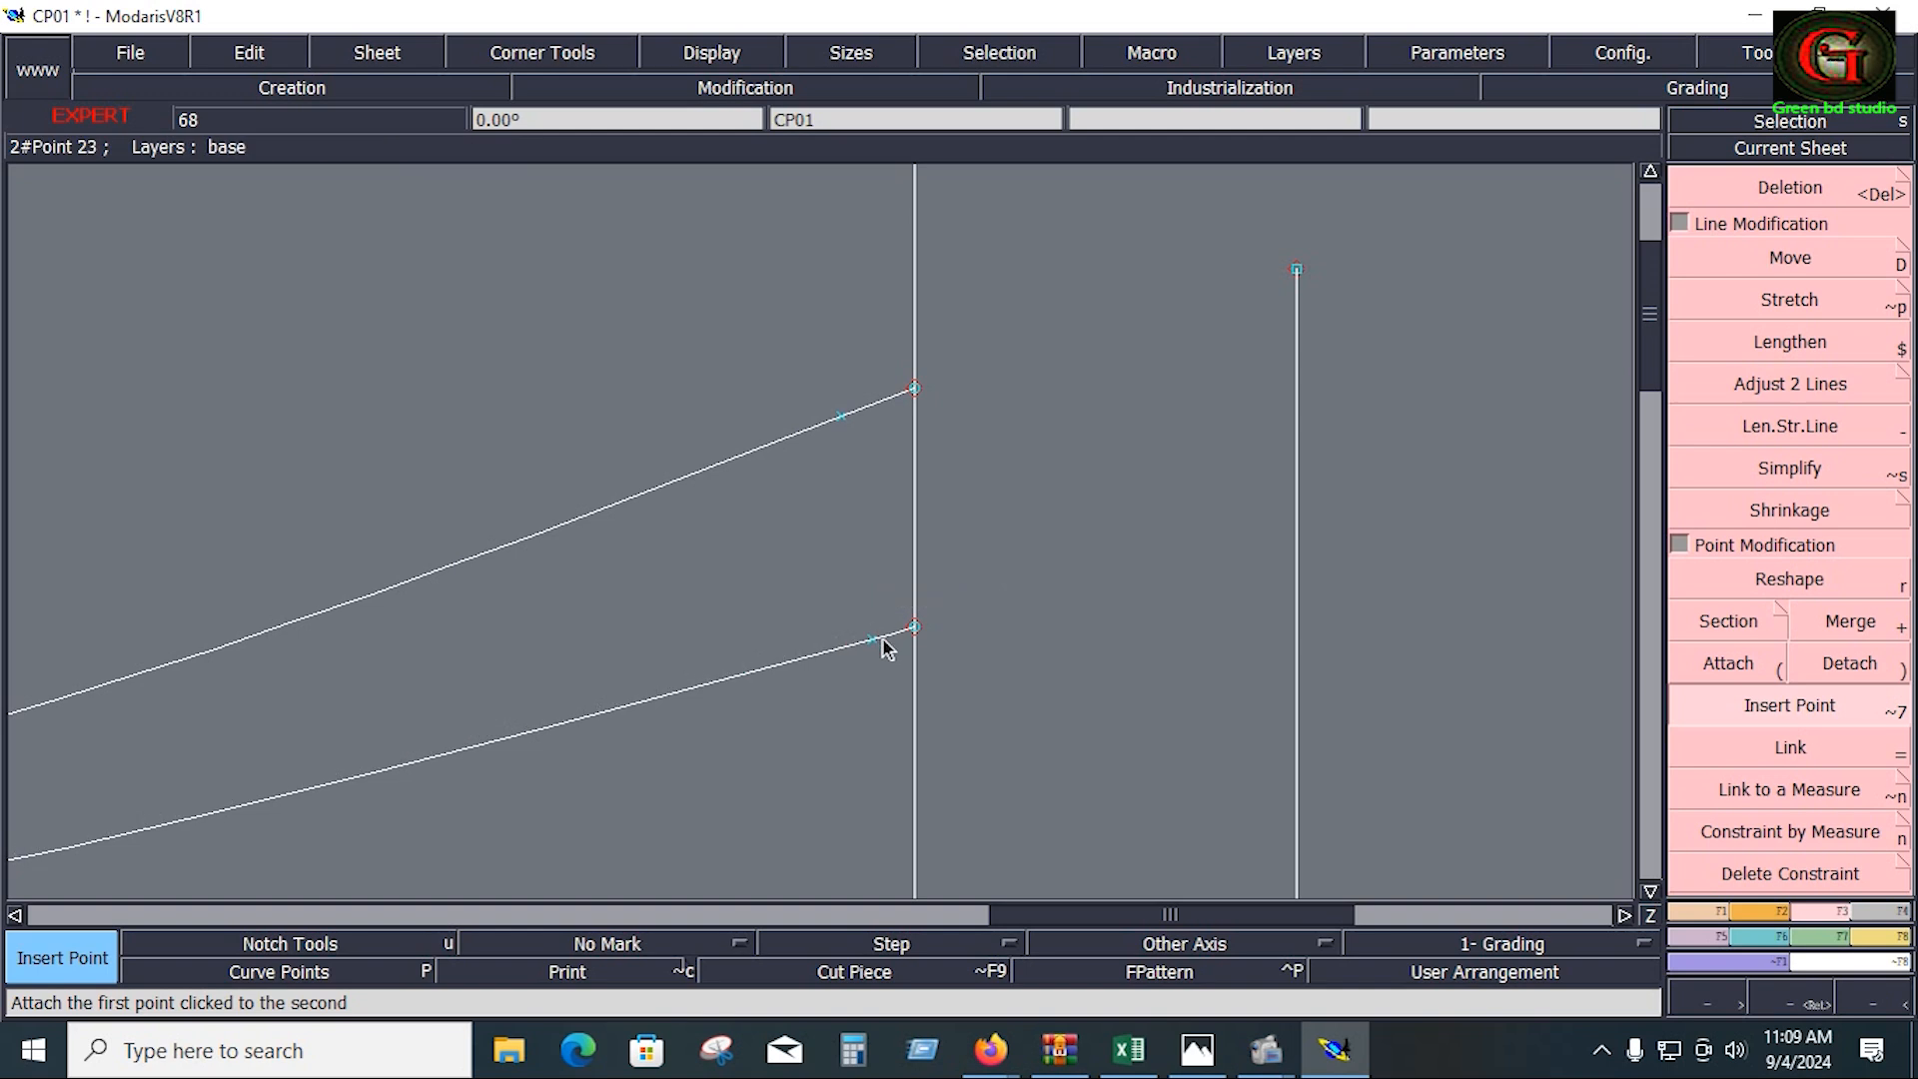
left_click(1754, 613)
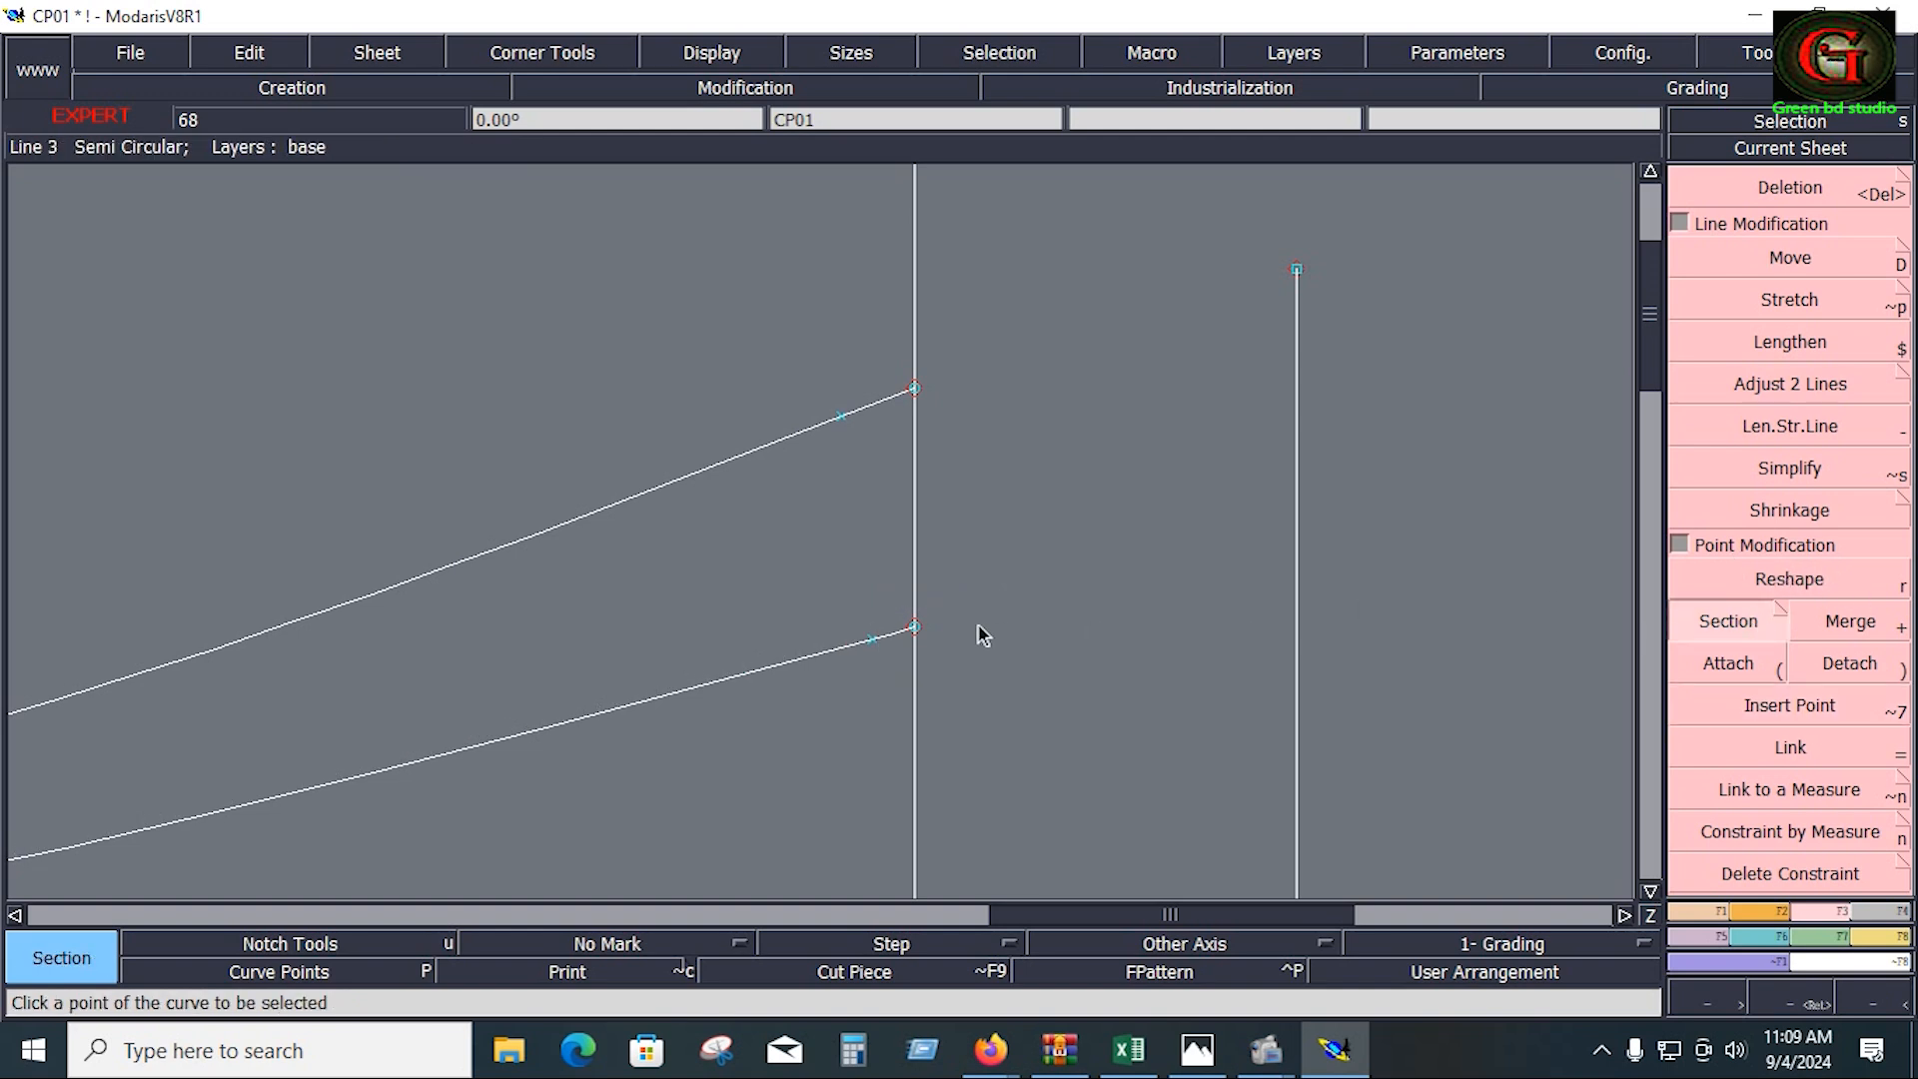
left_click(842, 416)
Step: Reshape the crotch line's upper two points away from the curves and delete the short curve pieces beyond the section points
left_click(1710, 583)
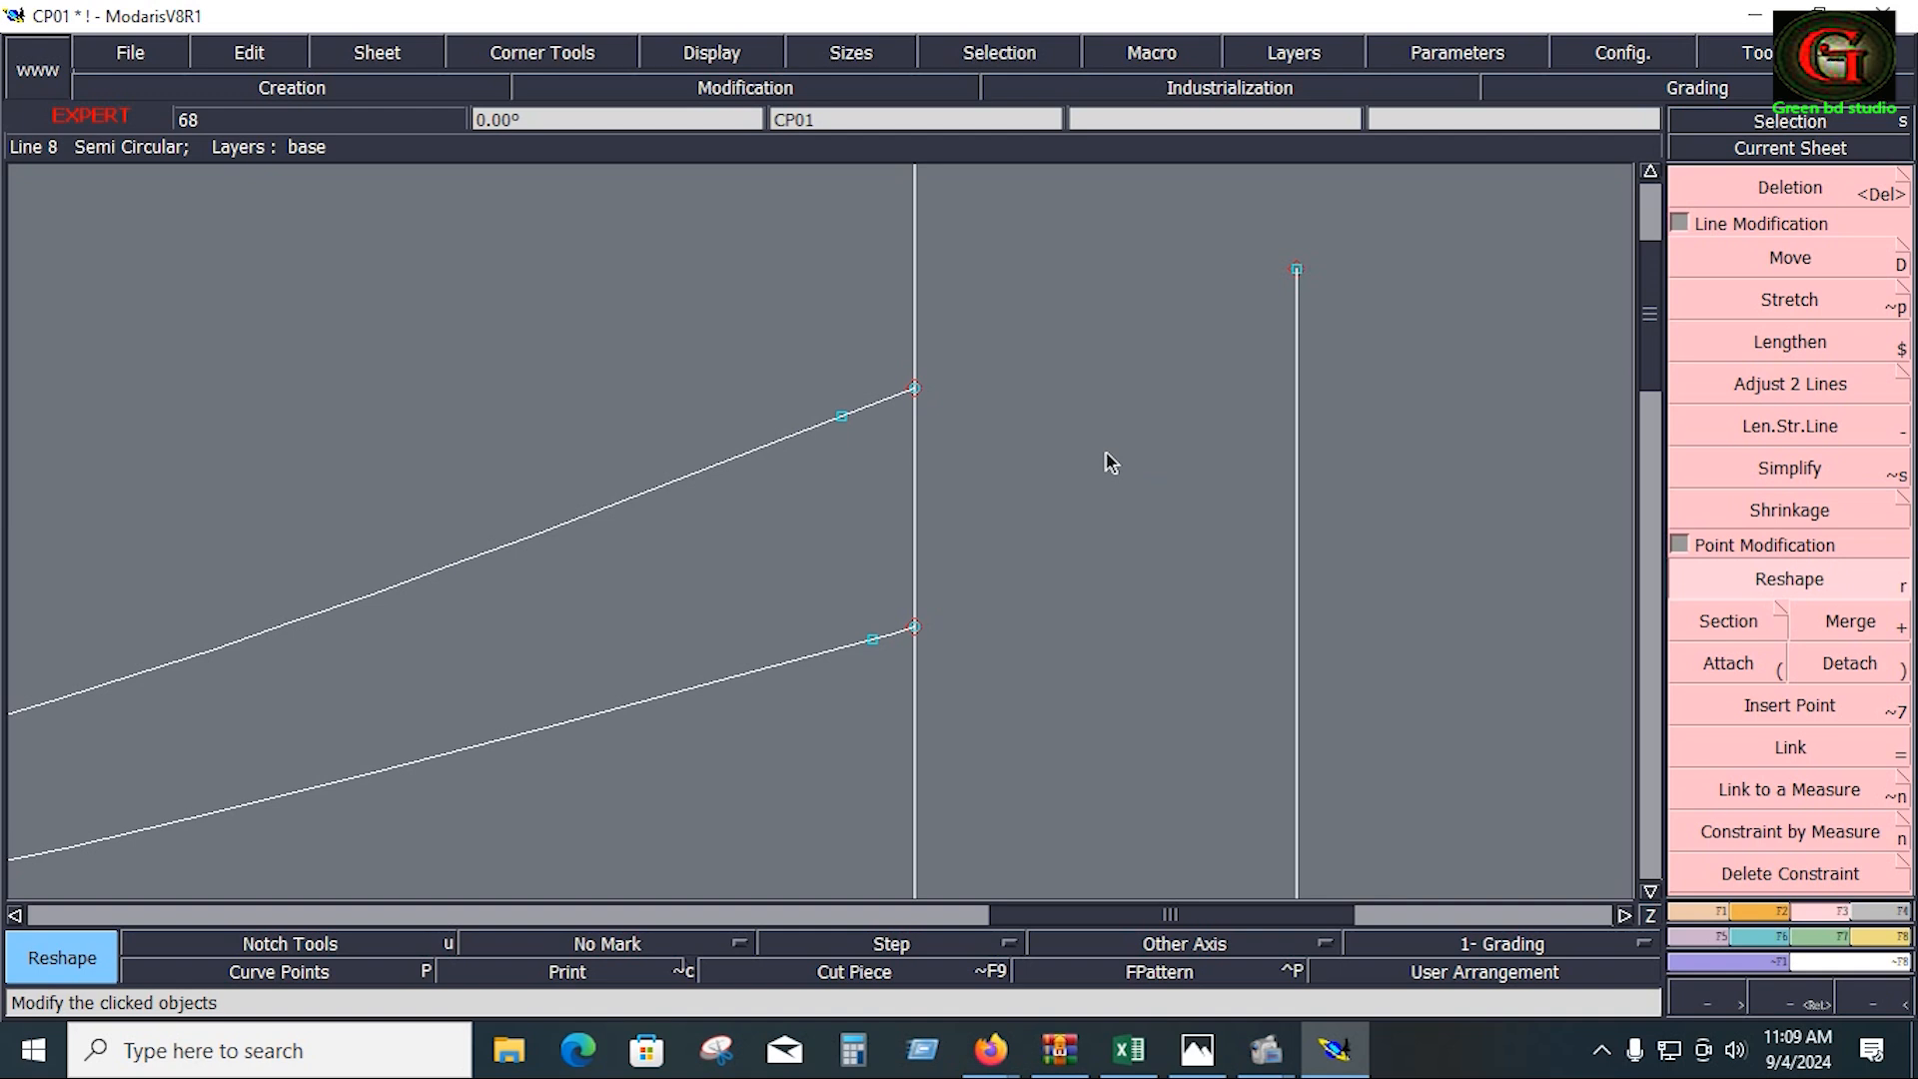
left_click(916, 390)
left_click(1075, 348)
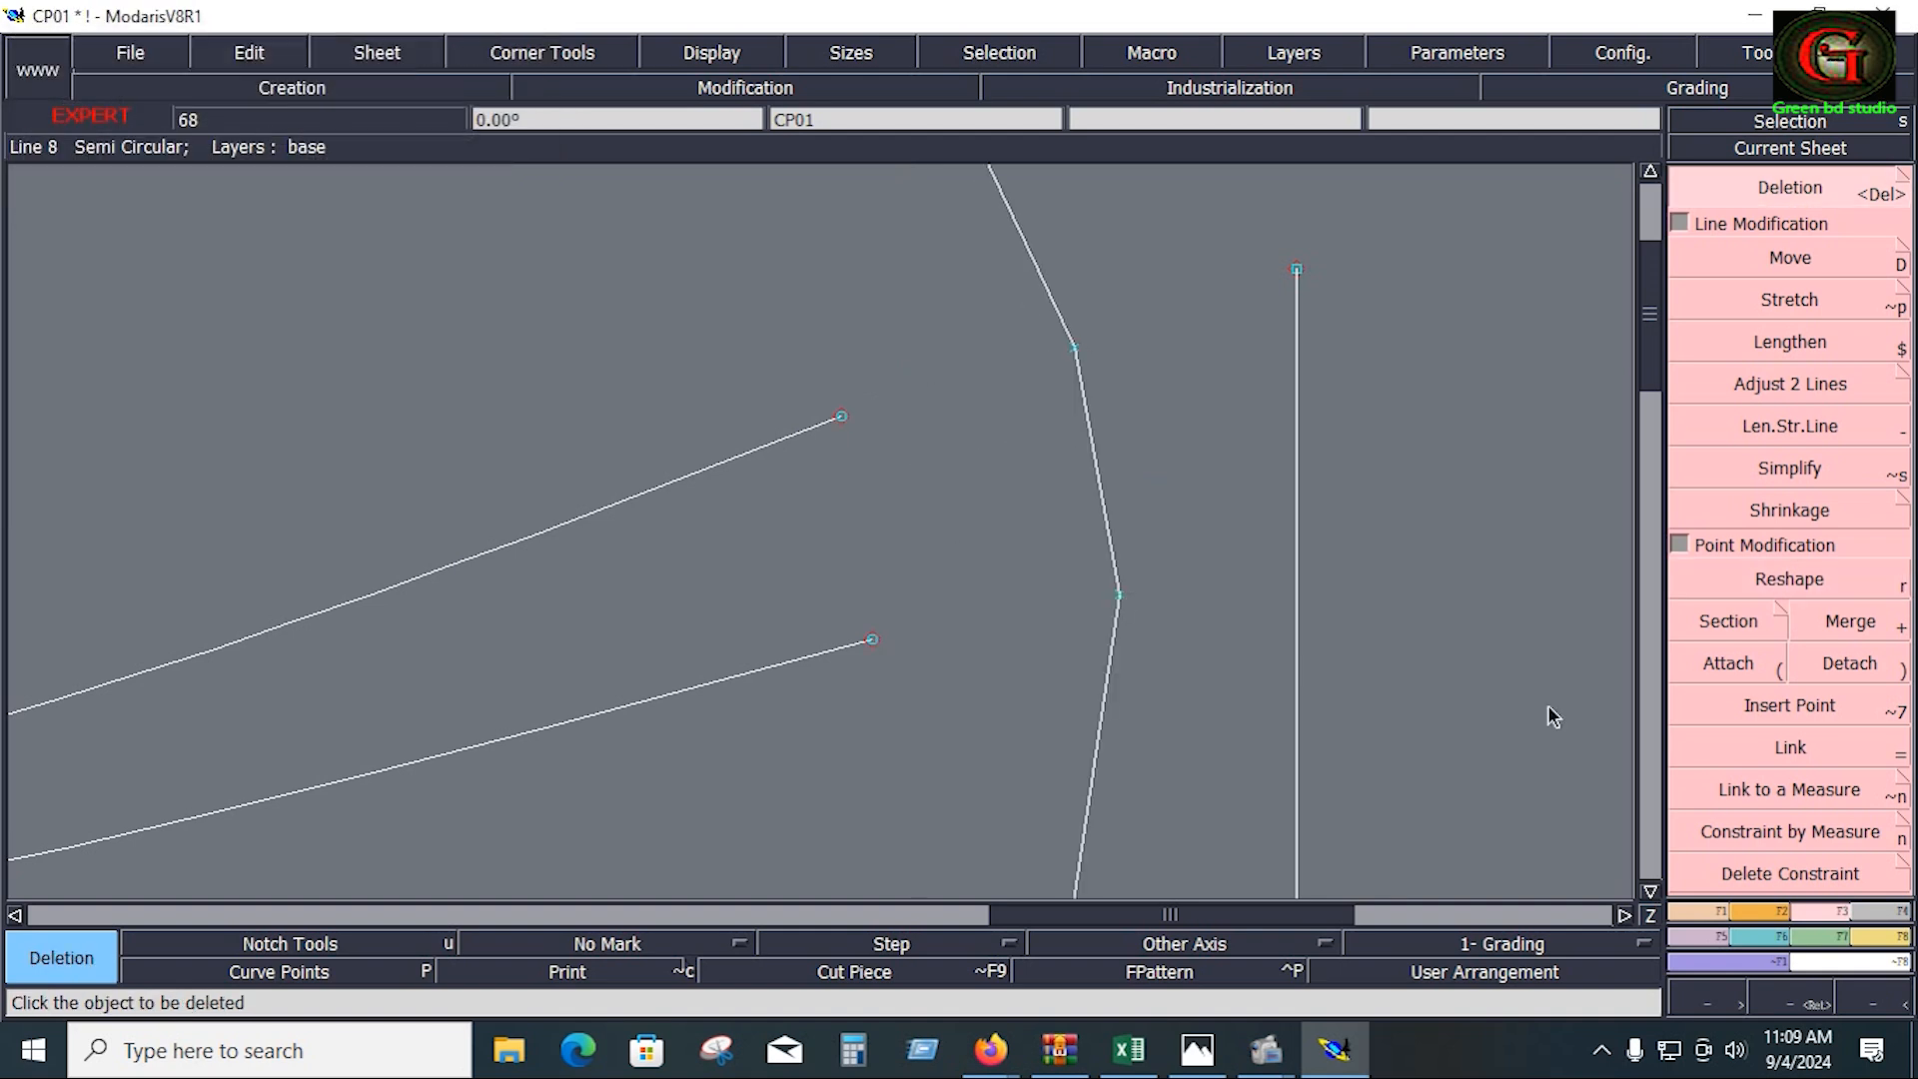
Step: Attach the crotch line's lower displaced point to the end of the lower inseam curve and trim the crotch line to that curve
left_click(1720, 664)
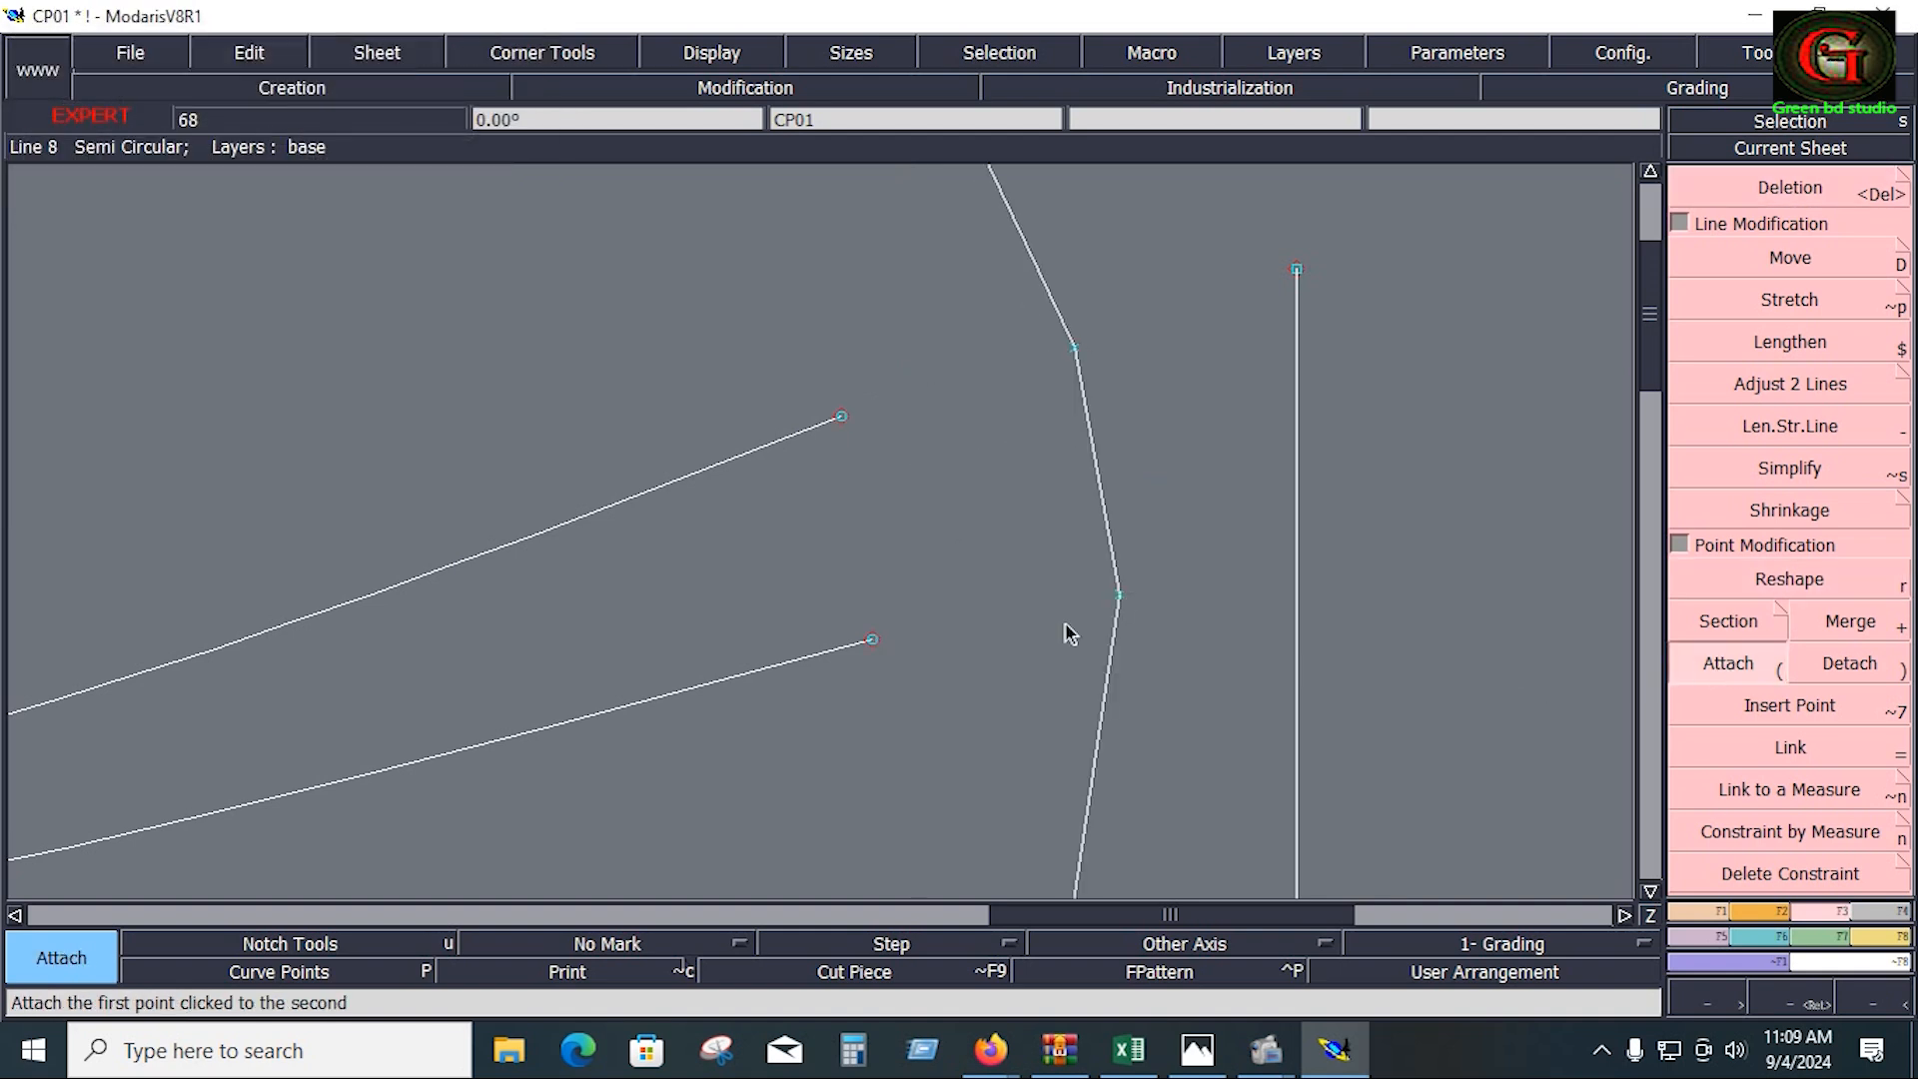
left_click(1119, 596)
left_click(872, 639)
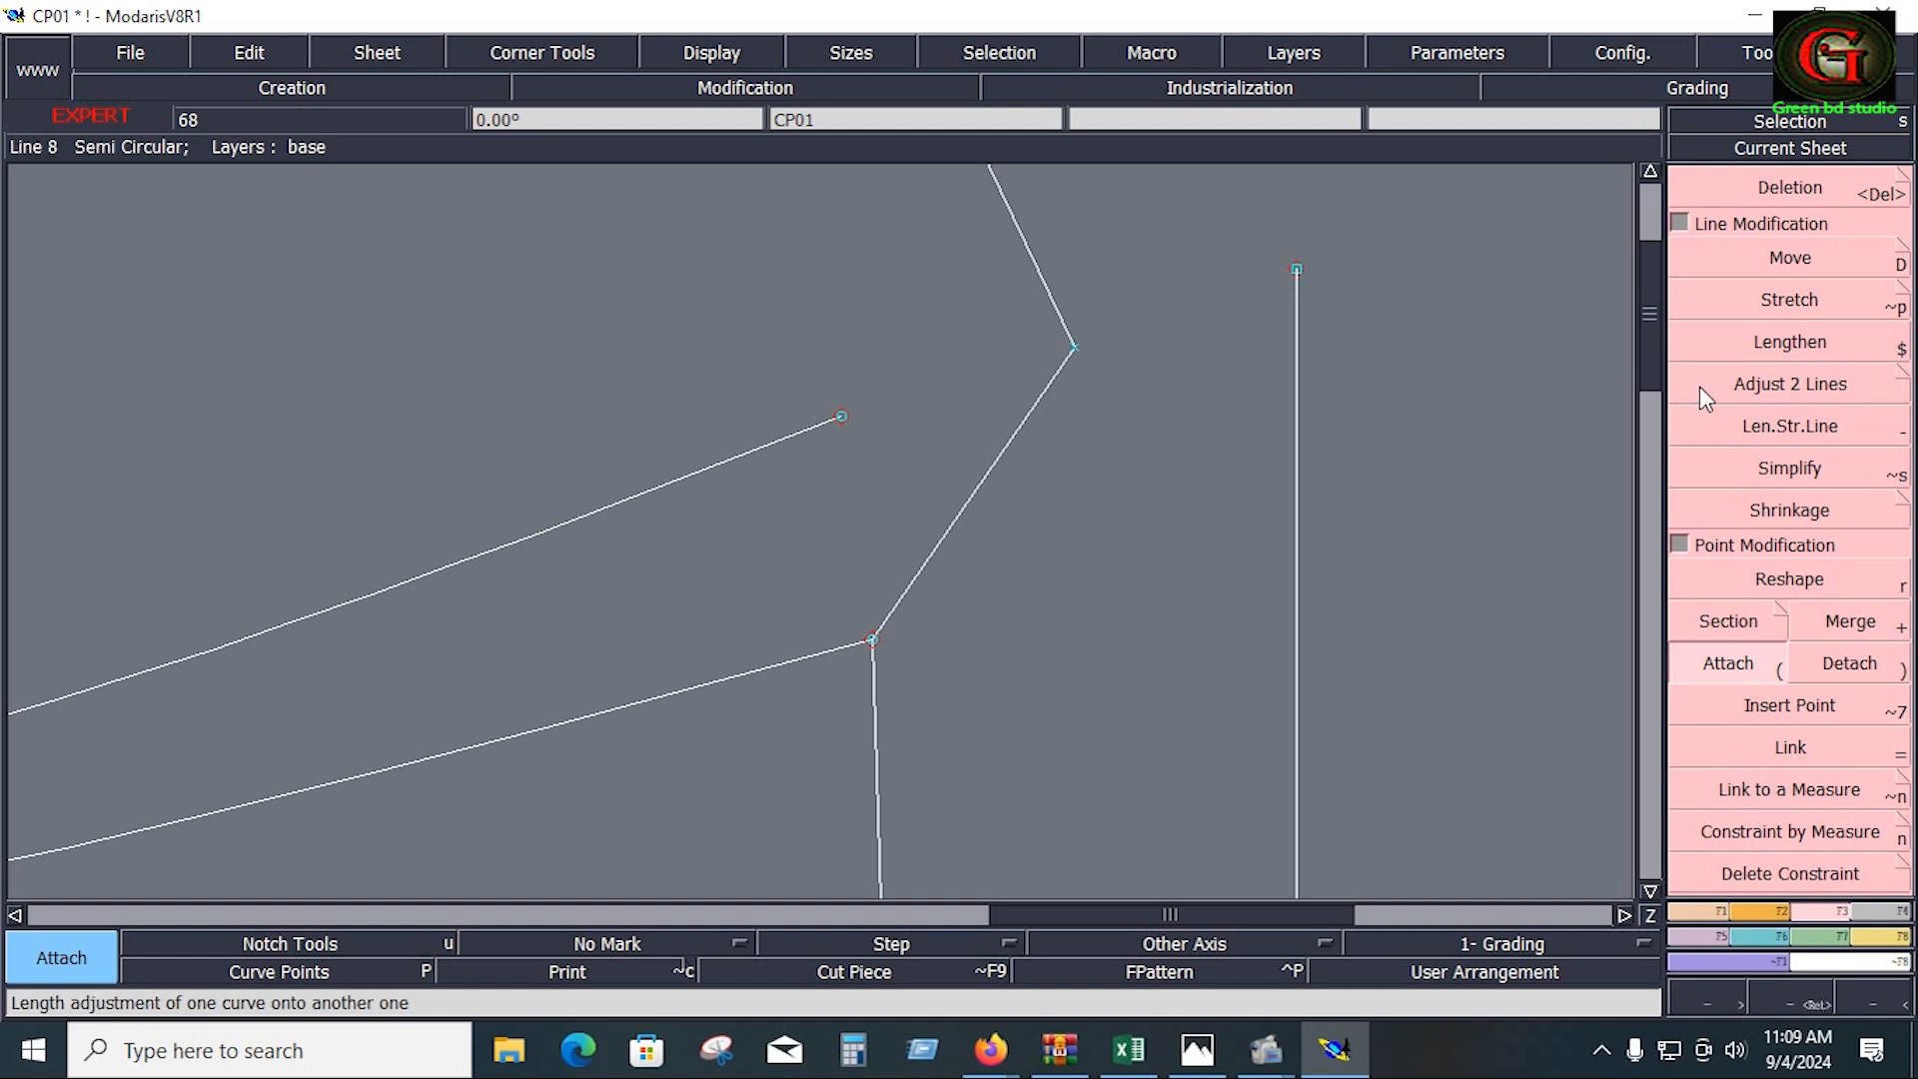
left_click(1734, 384)
left_click(879, 741)
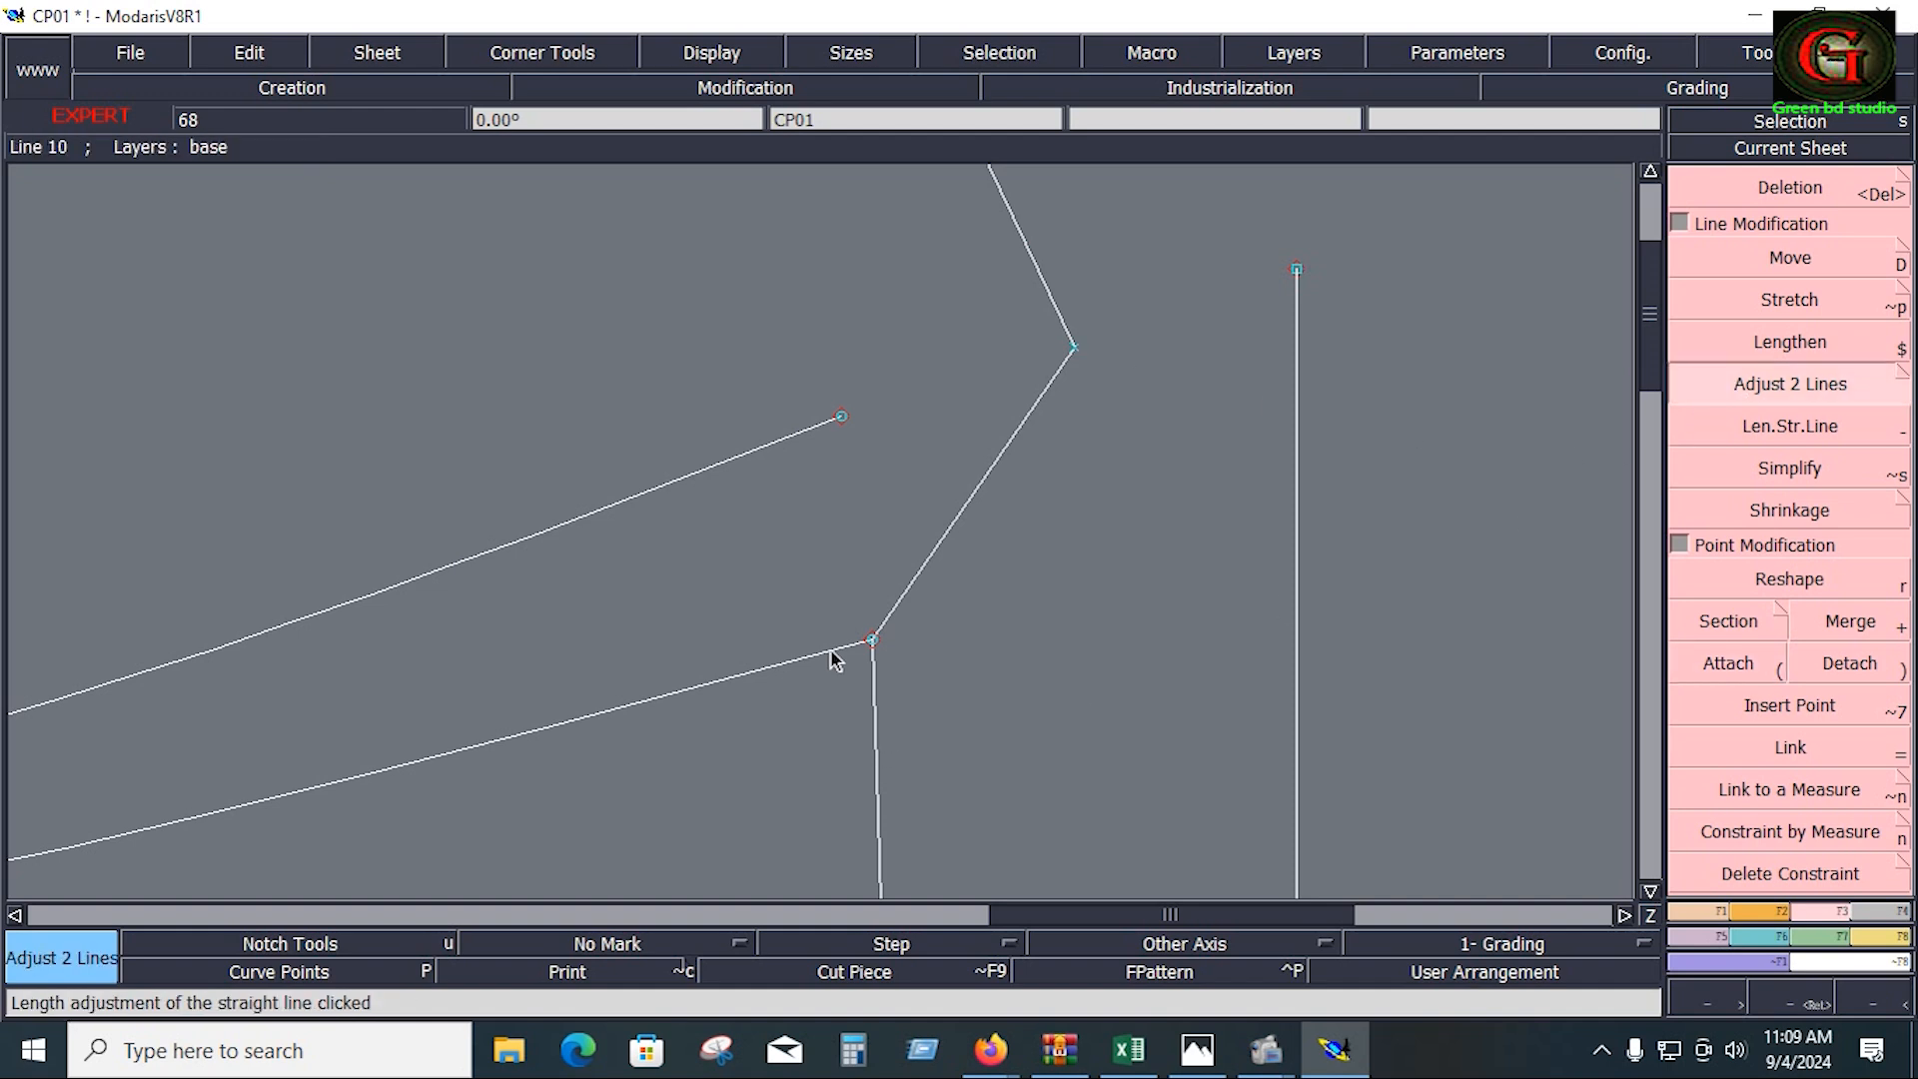
left_click(830, 651)
Step: Align the crotch line's end point on the rectangle's lower edge vertically with the end of the lower inseam curve
key("Home")
key("shift+a")
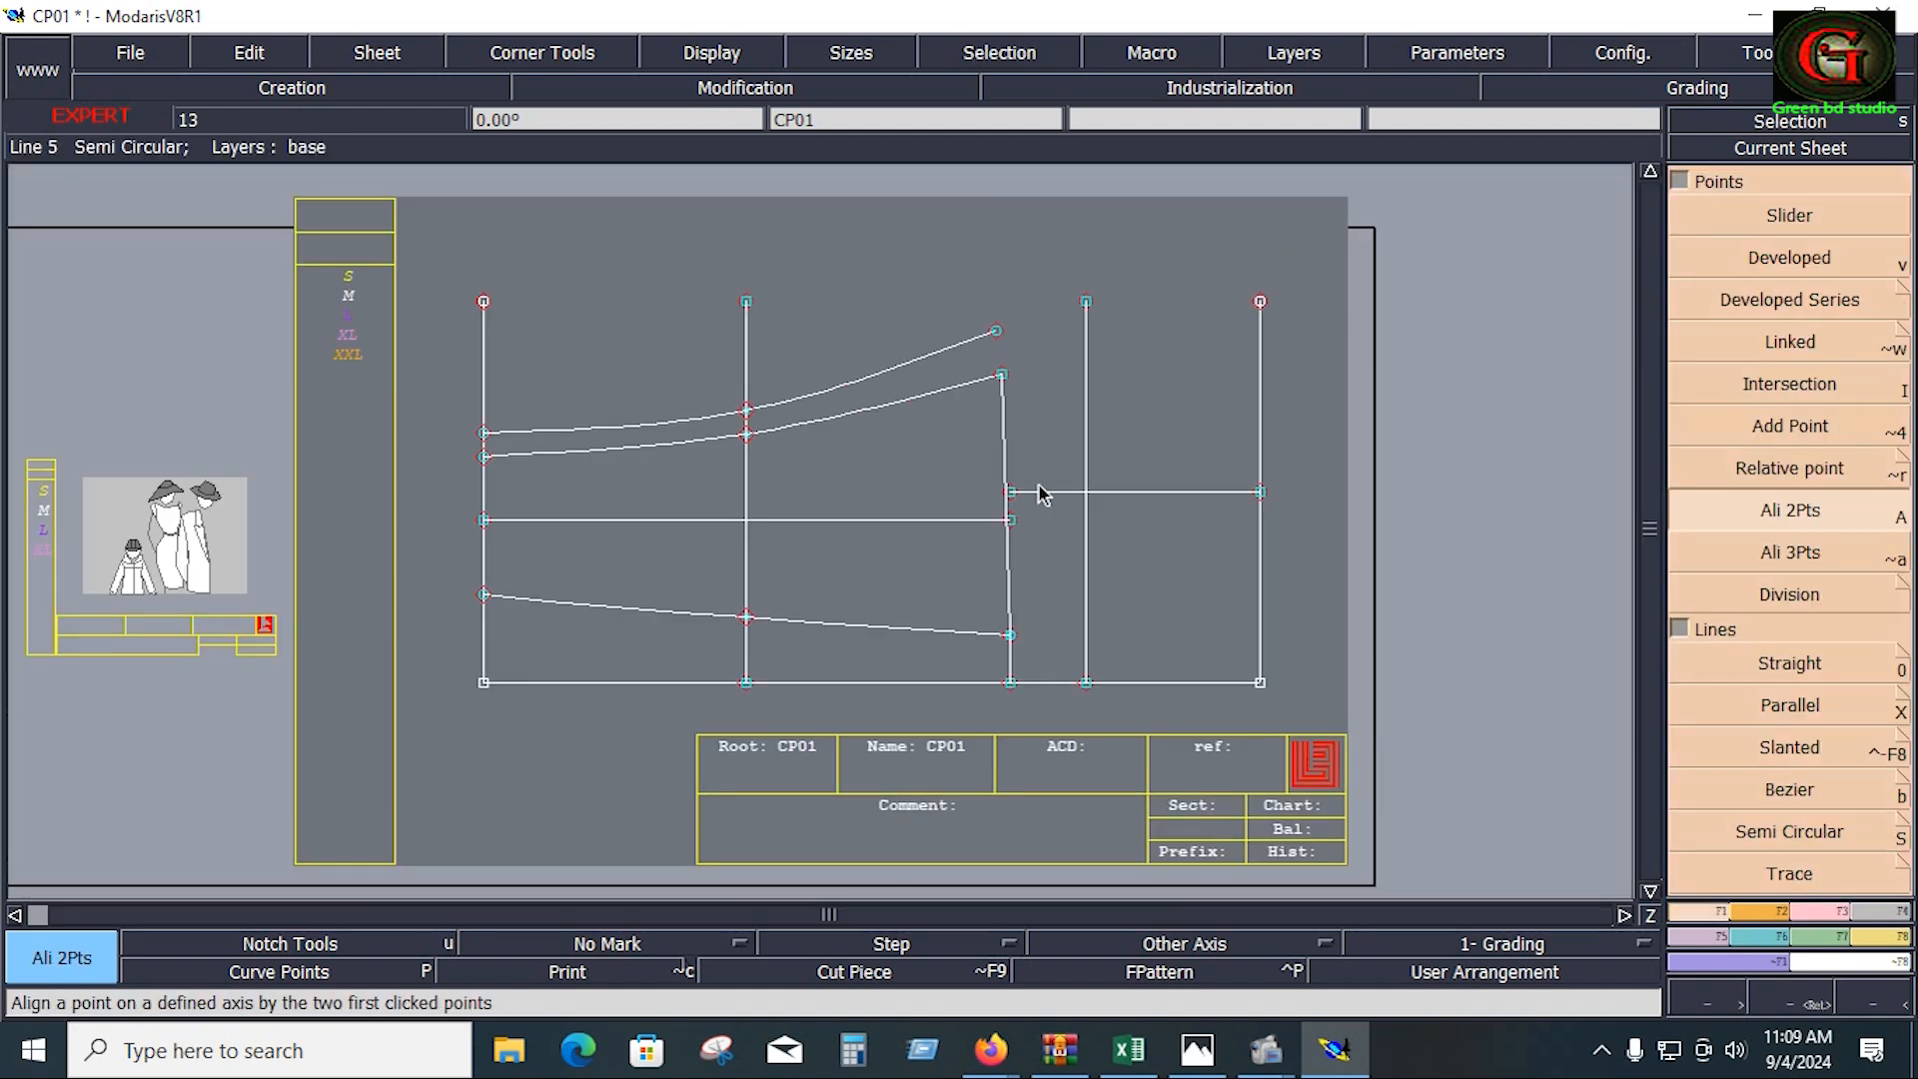
left_click(1001, 374)
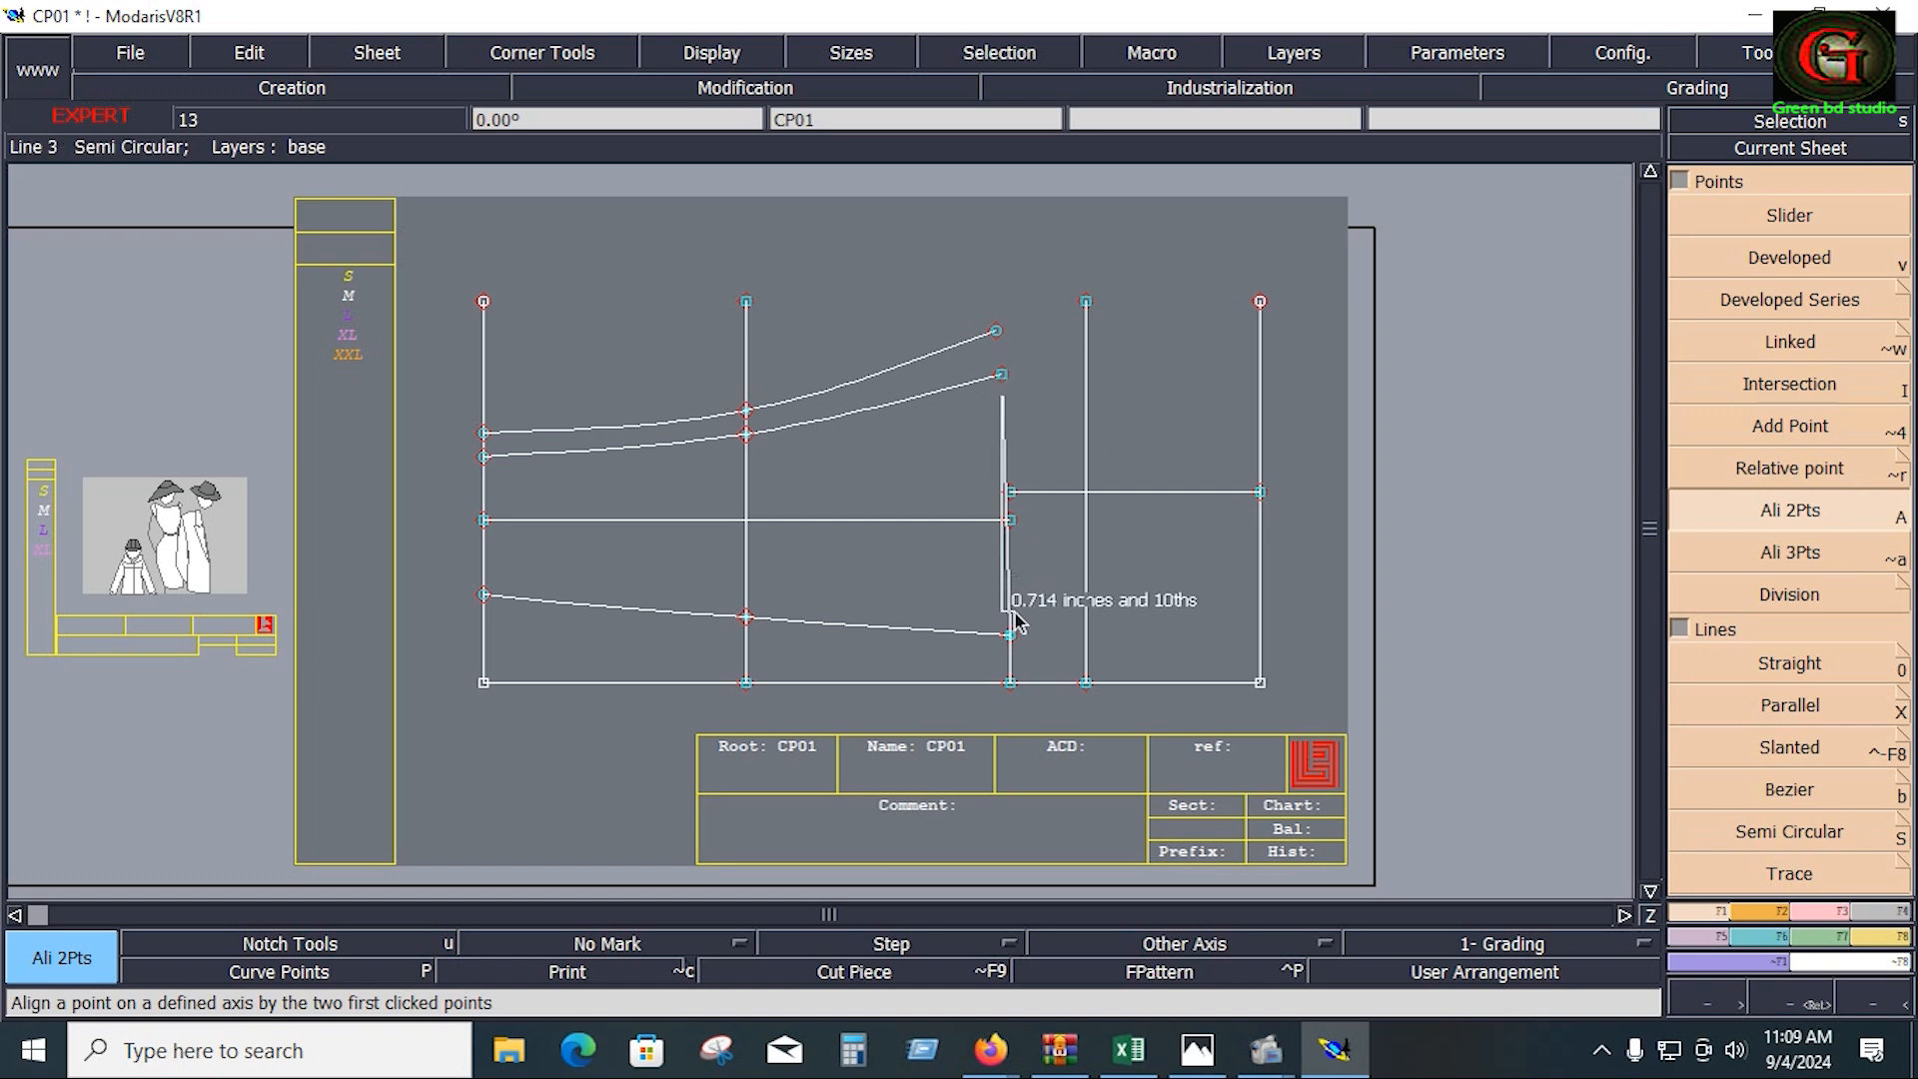
left_click(1010, 683)
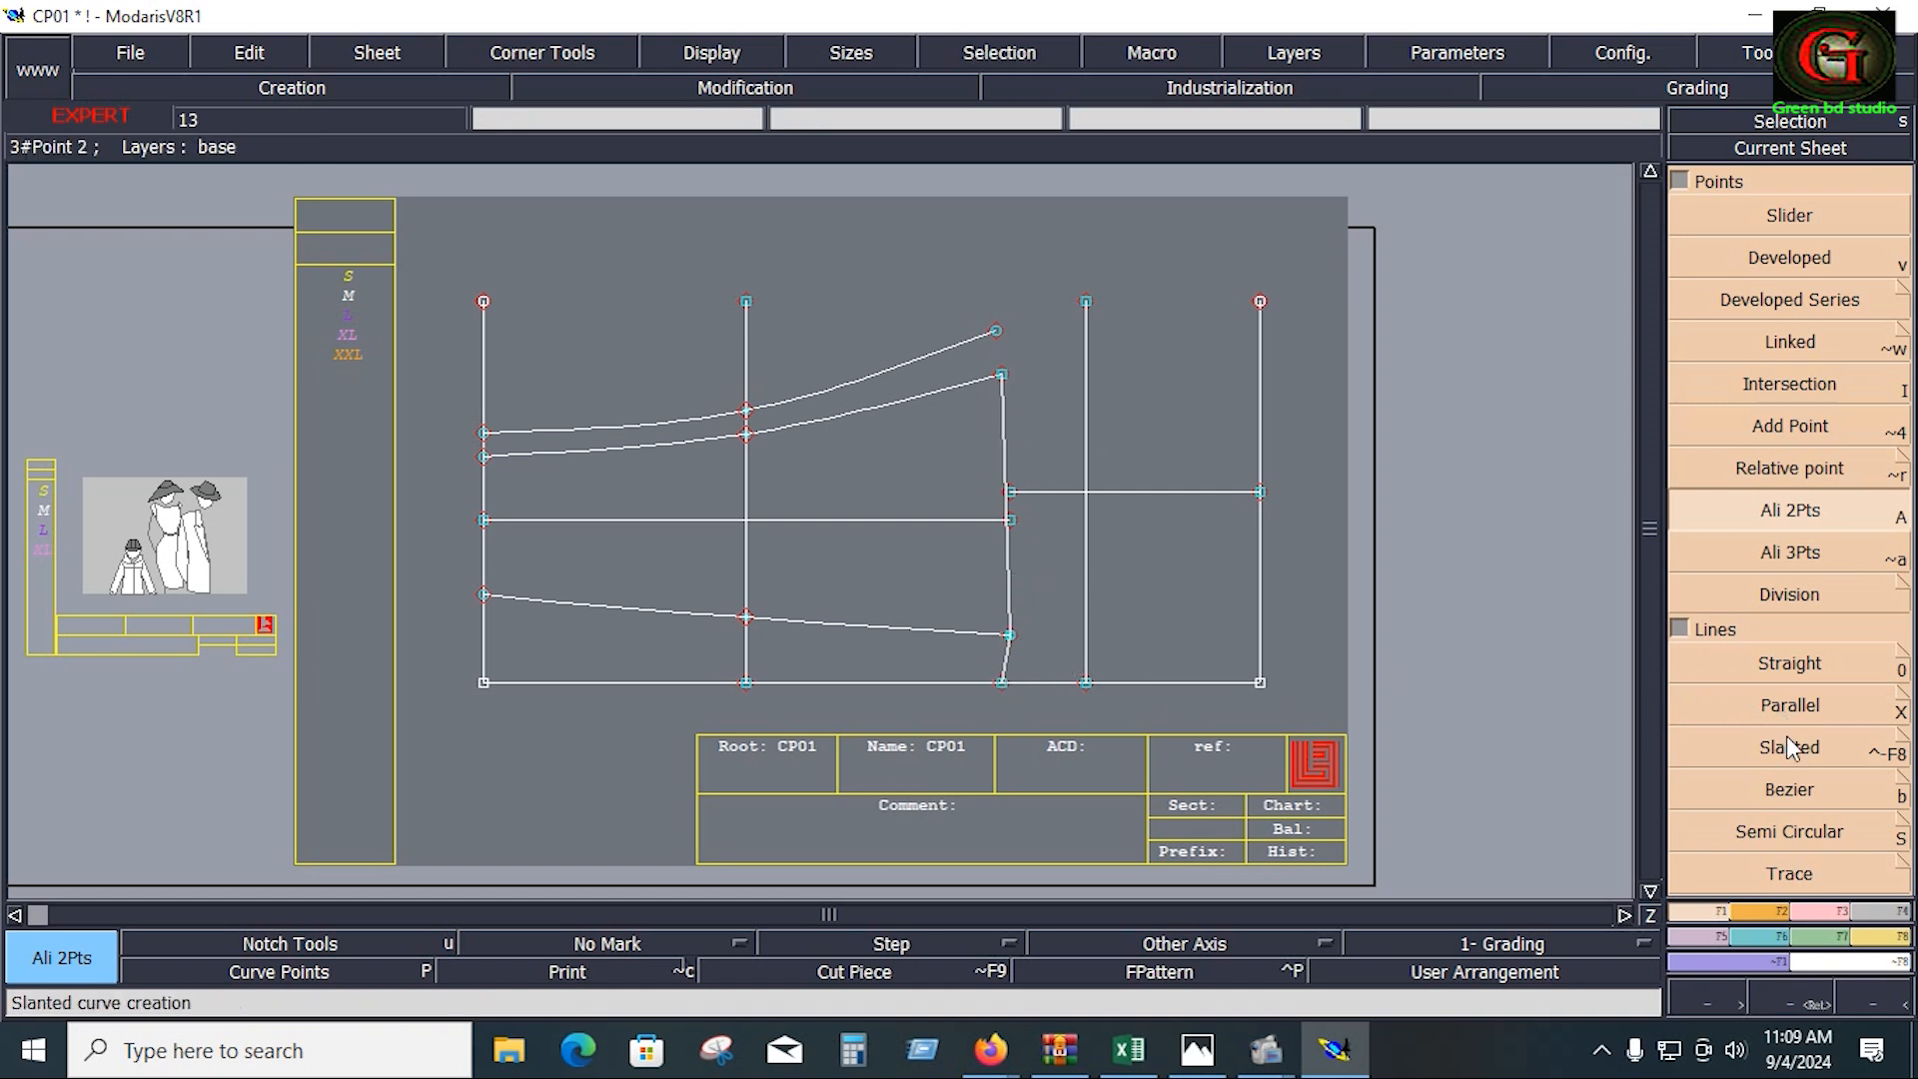
Step: Draw a line with the Bezier tool from the side curve's crotch end to the end of the uppermost inseam curve
left_click(1795, 782)
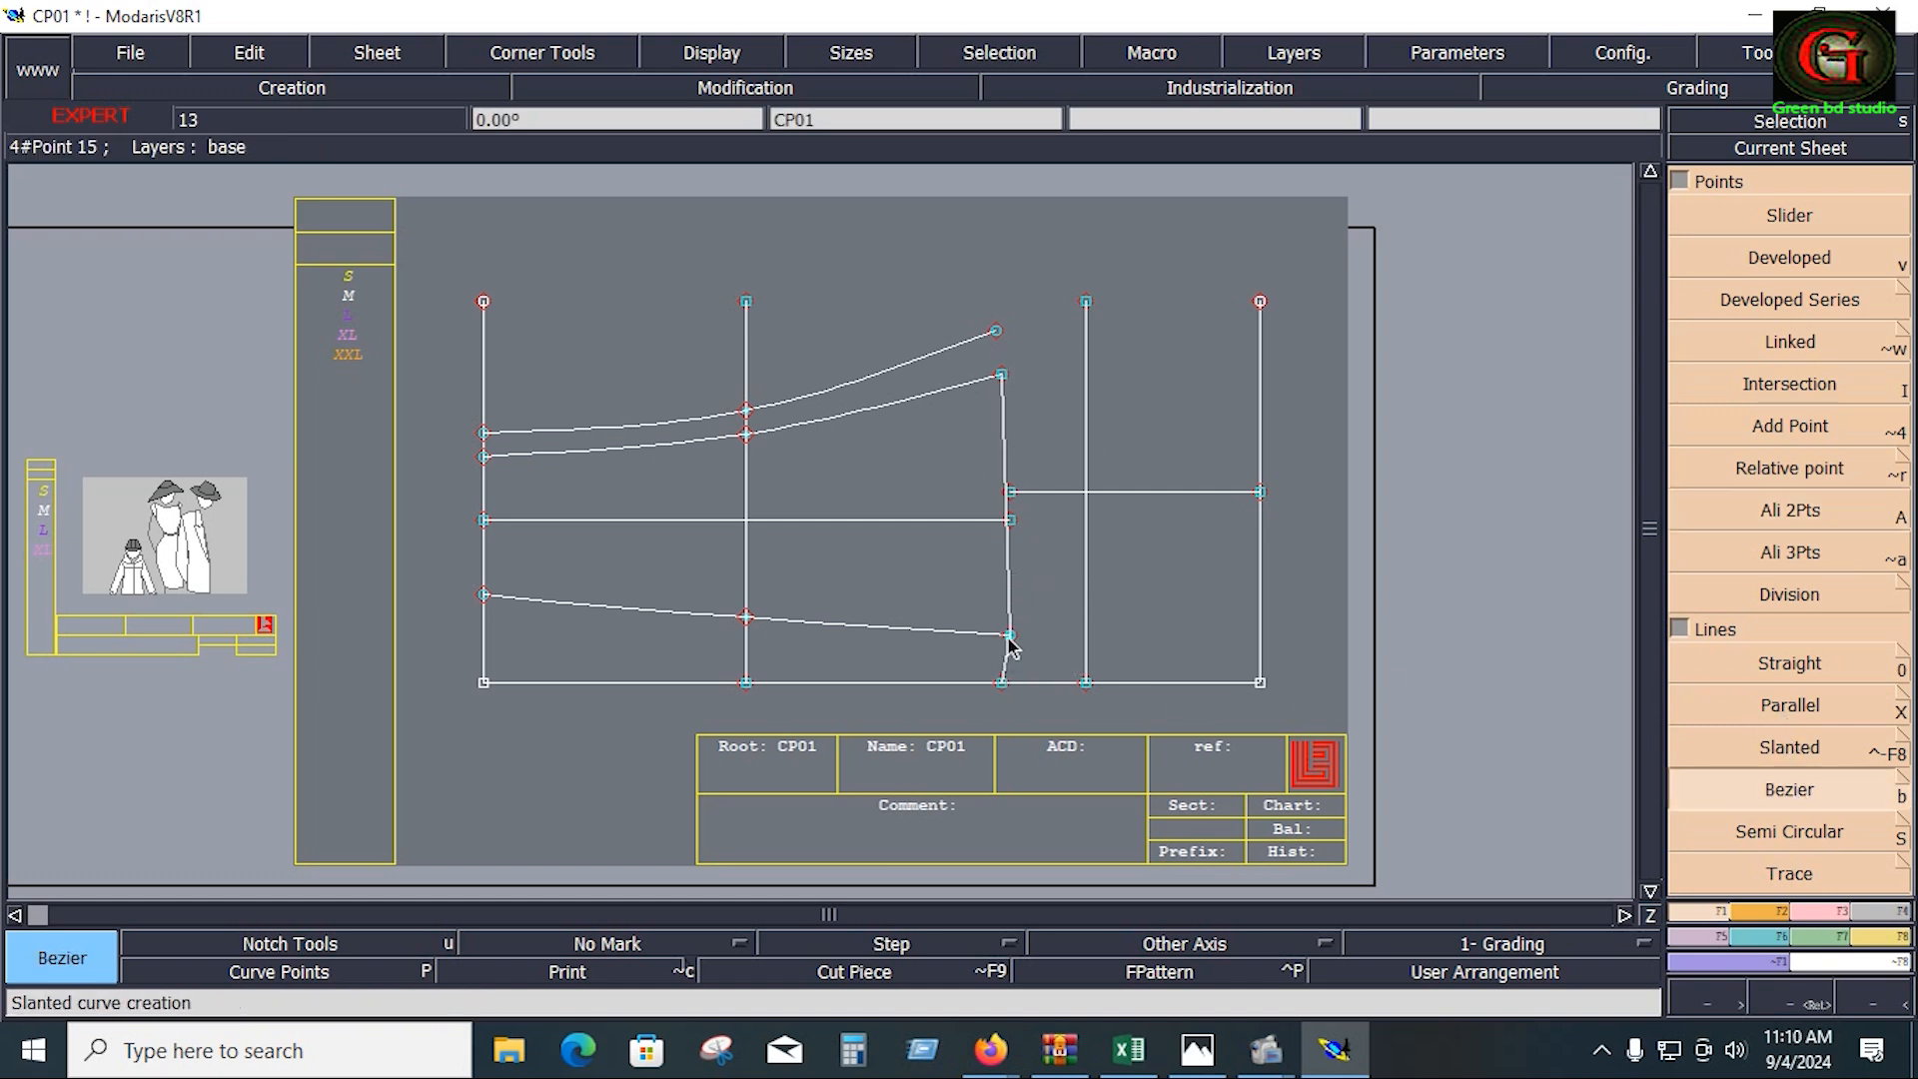
left_click(1010, 636)
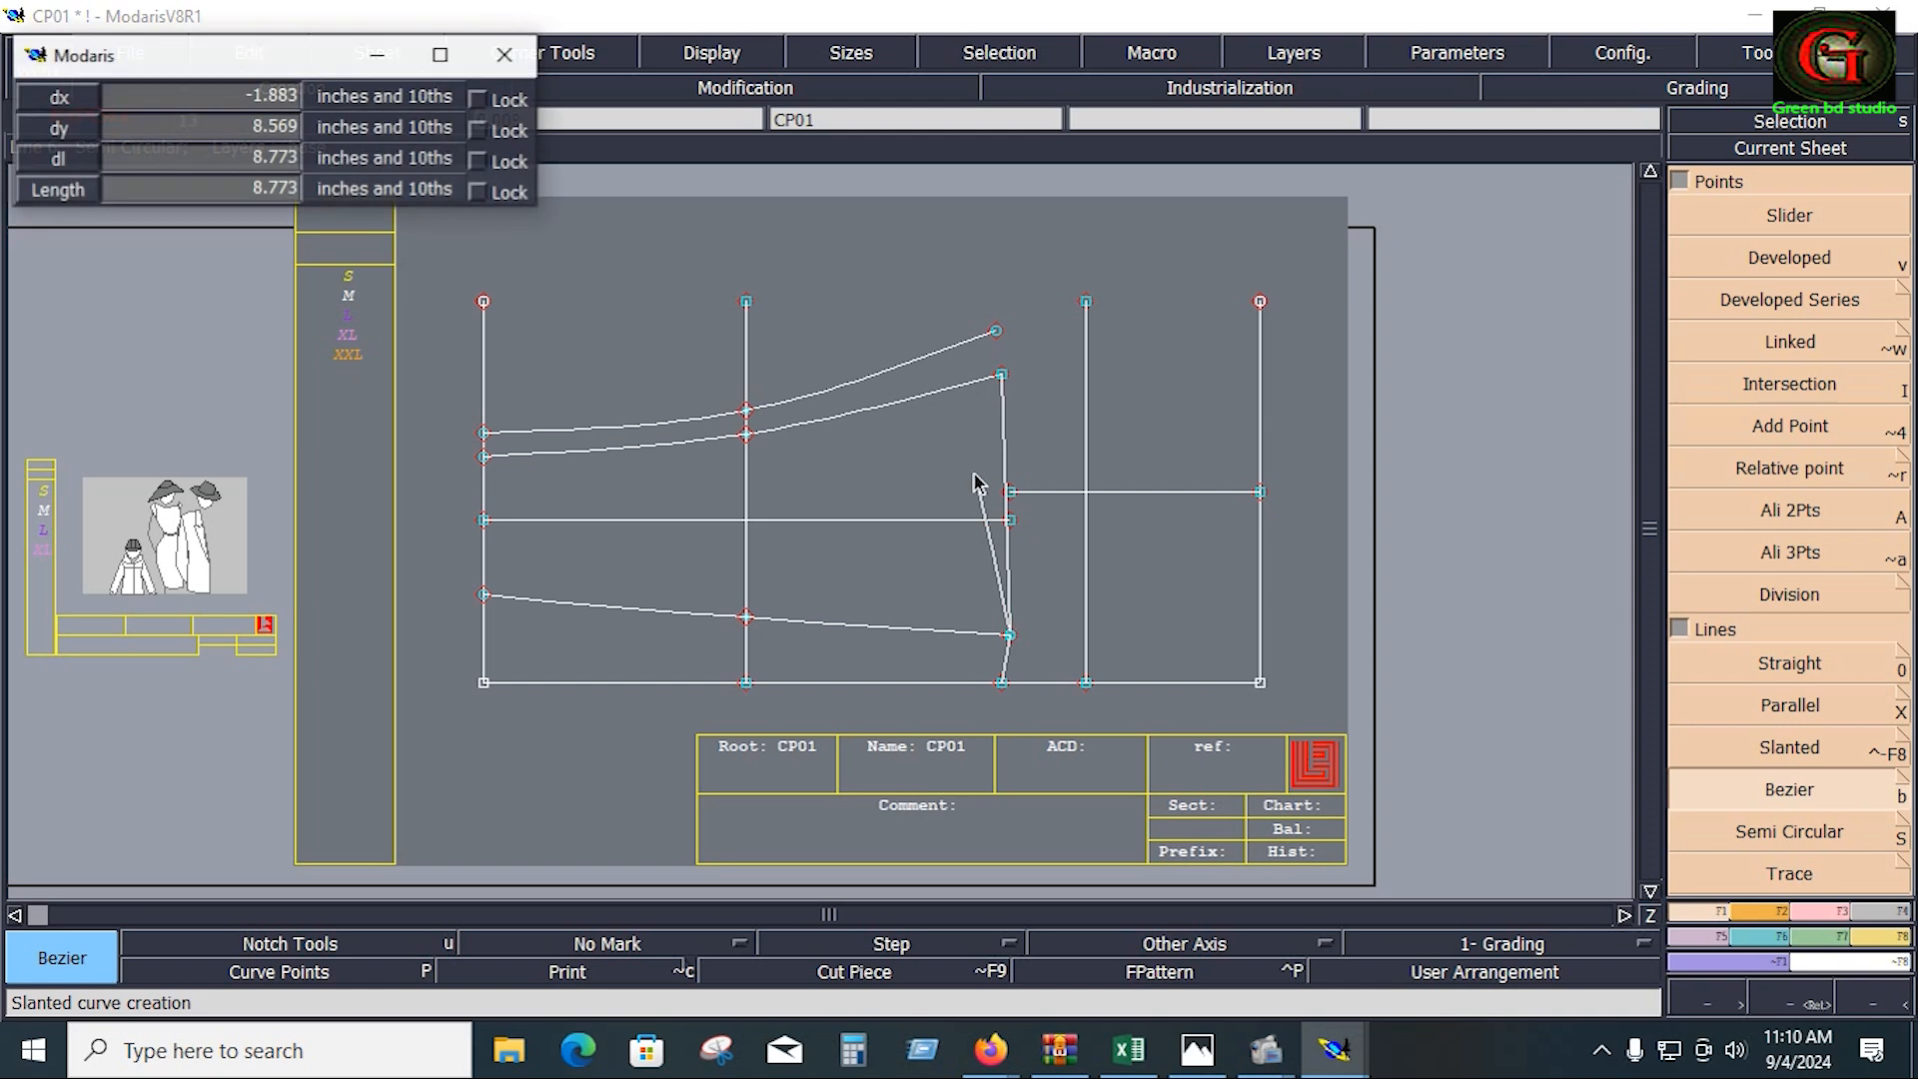
left_click(996, 333)
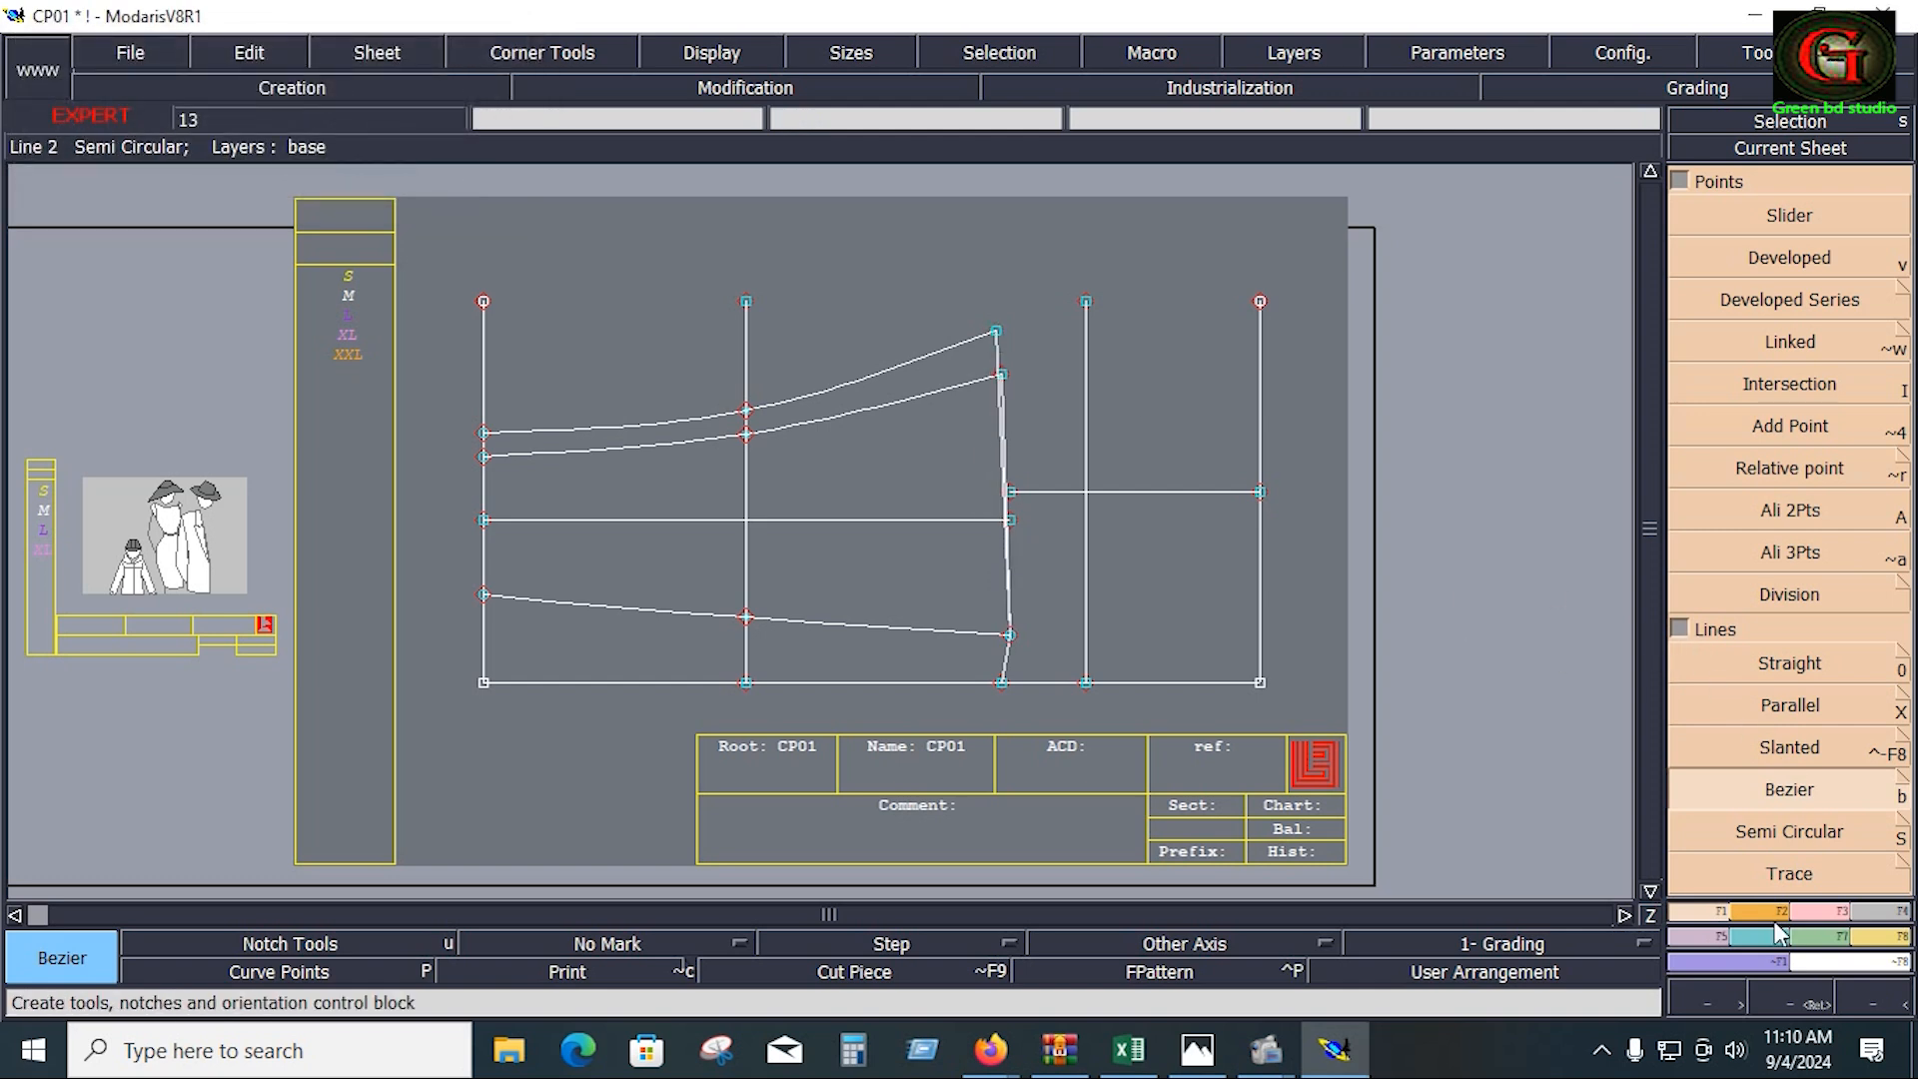
Step: Align the crotch line's point at the side curve vertically with the lower inseam curve's end, and adjust the crotch line and side curve to meet
left_click(1790, 510)
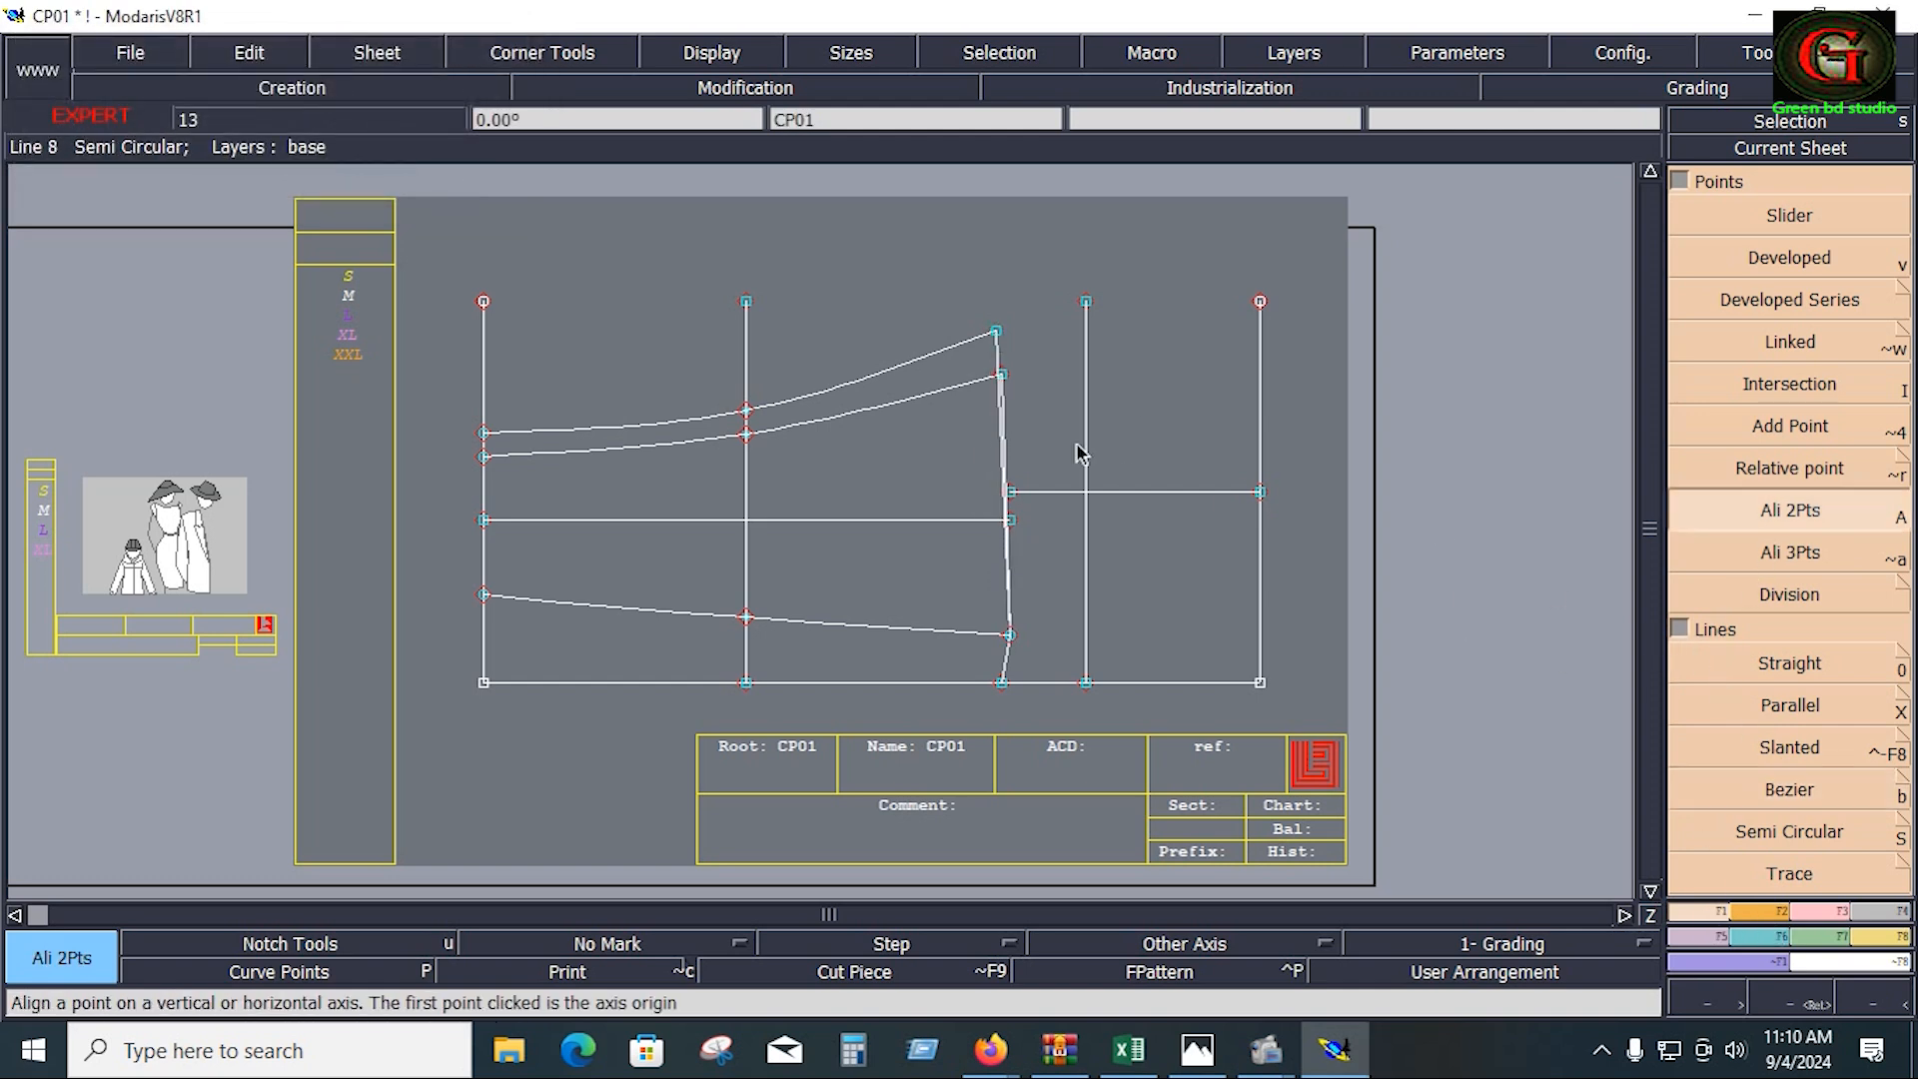
left_click(1002, 375)
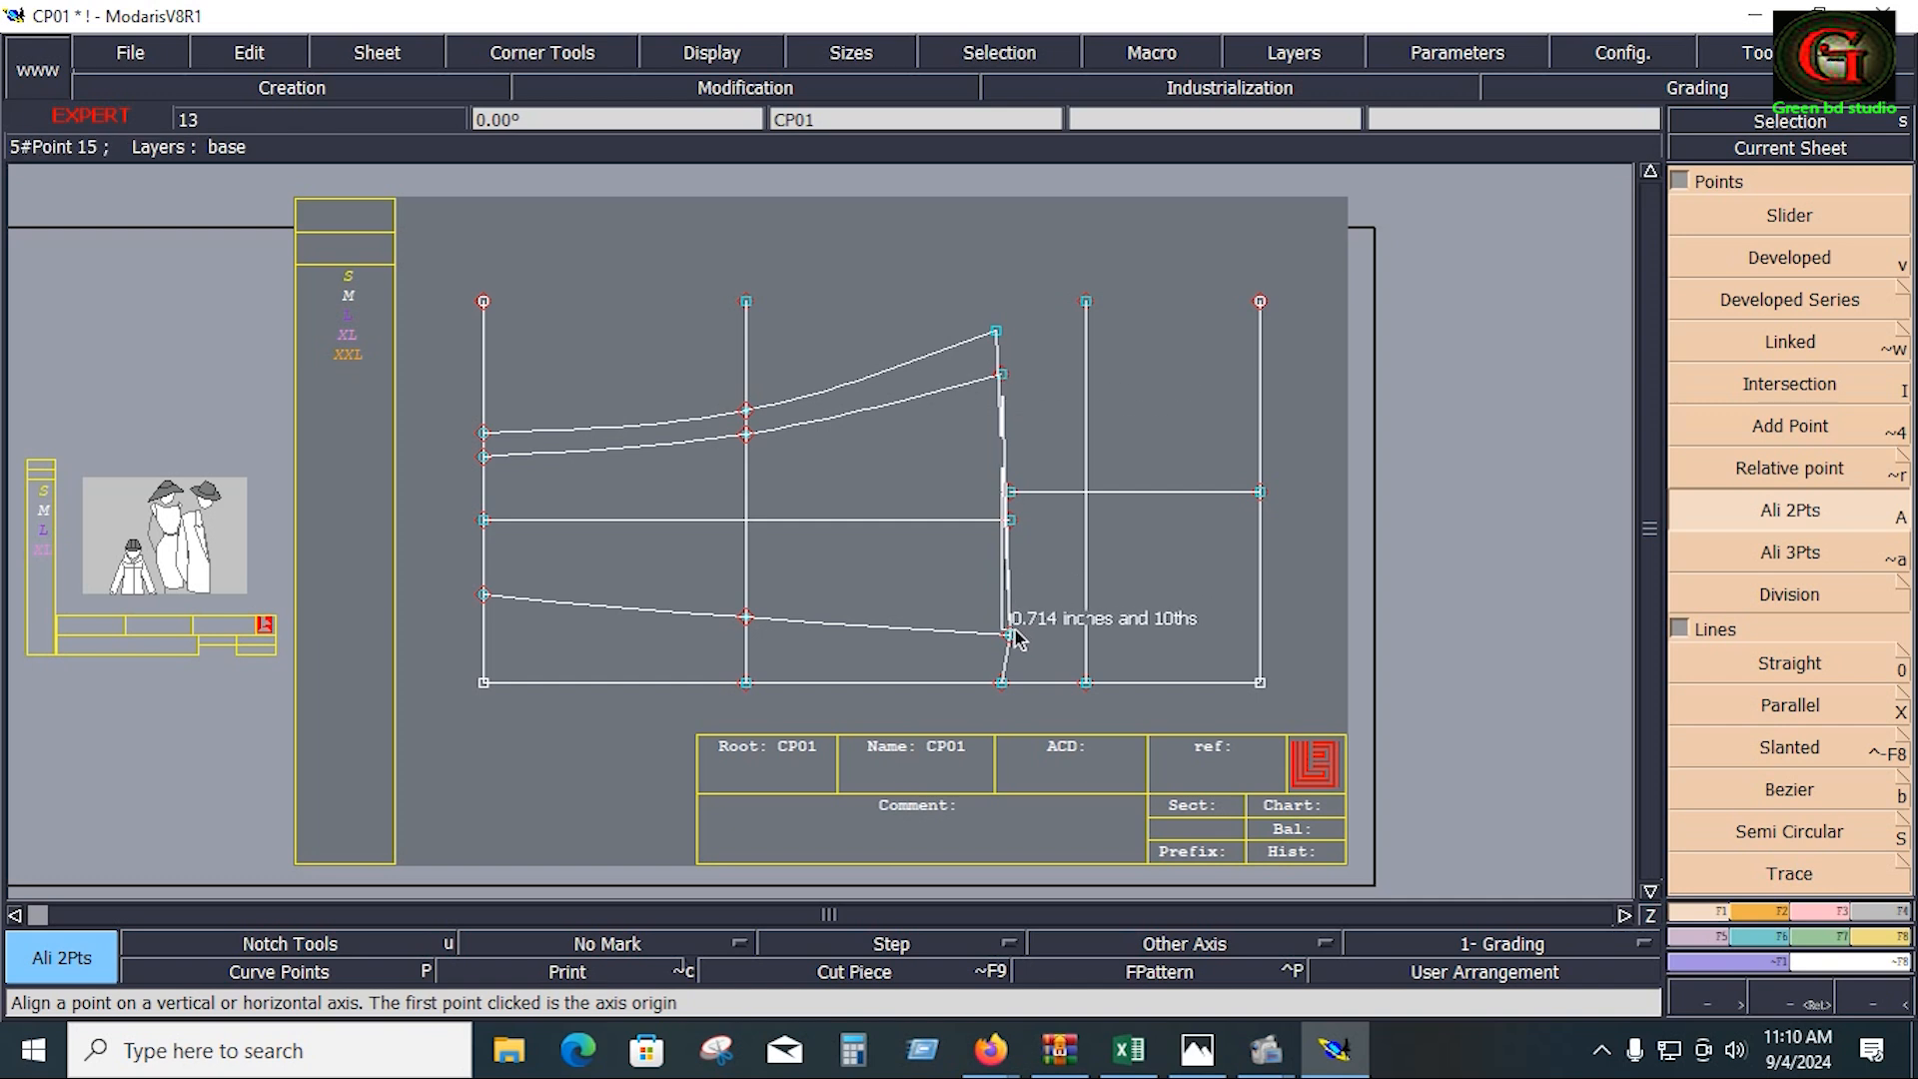
left_click(1009, 634)
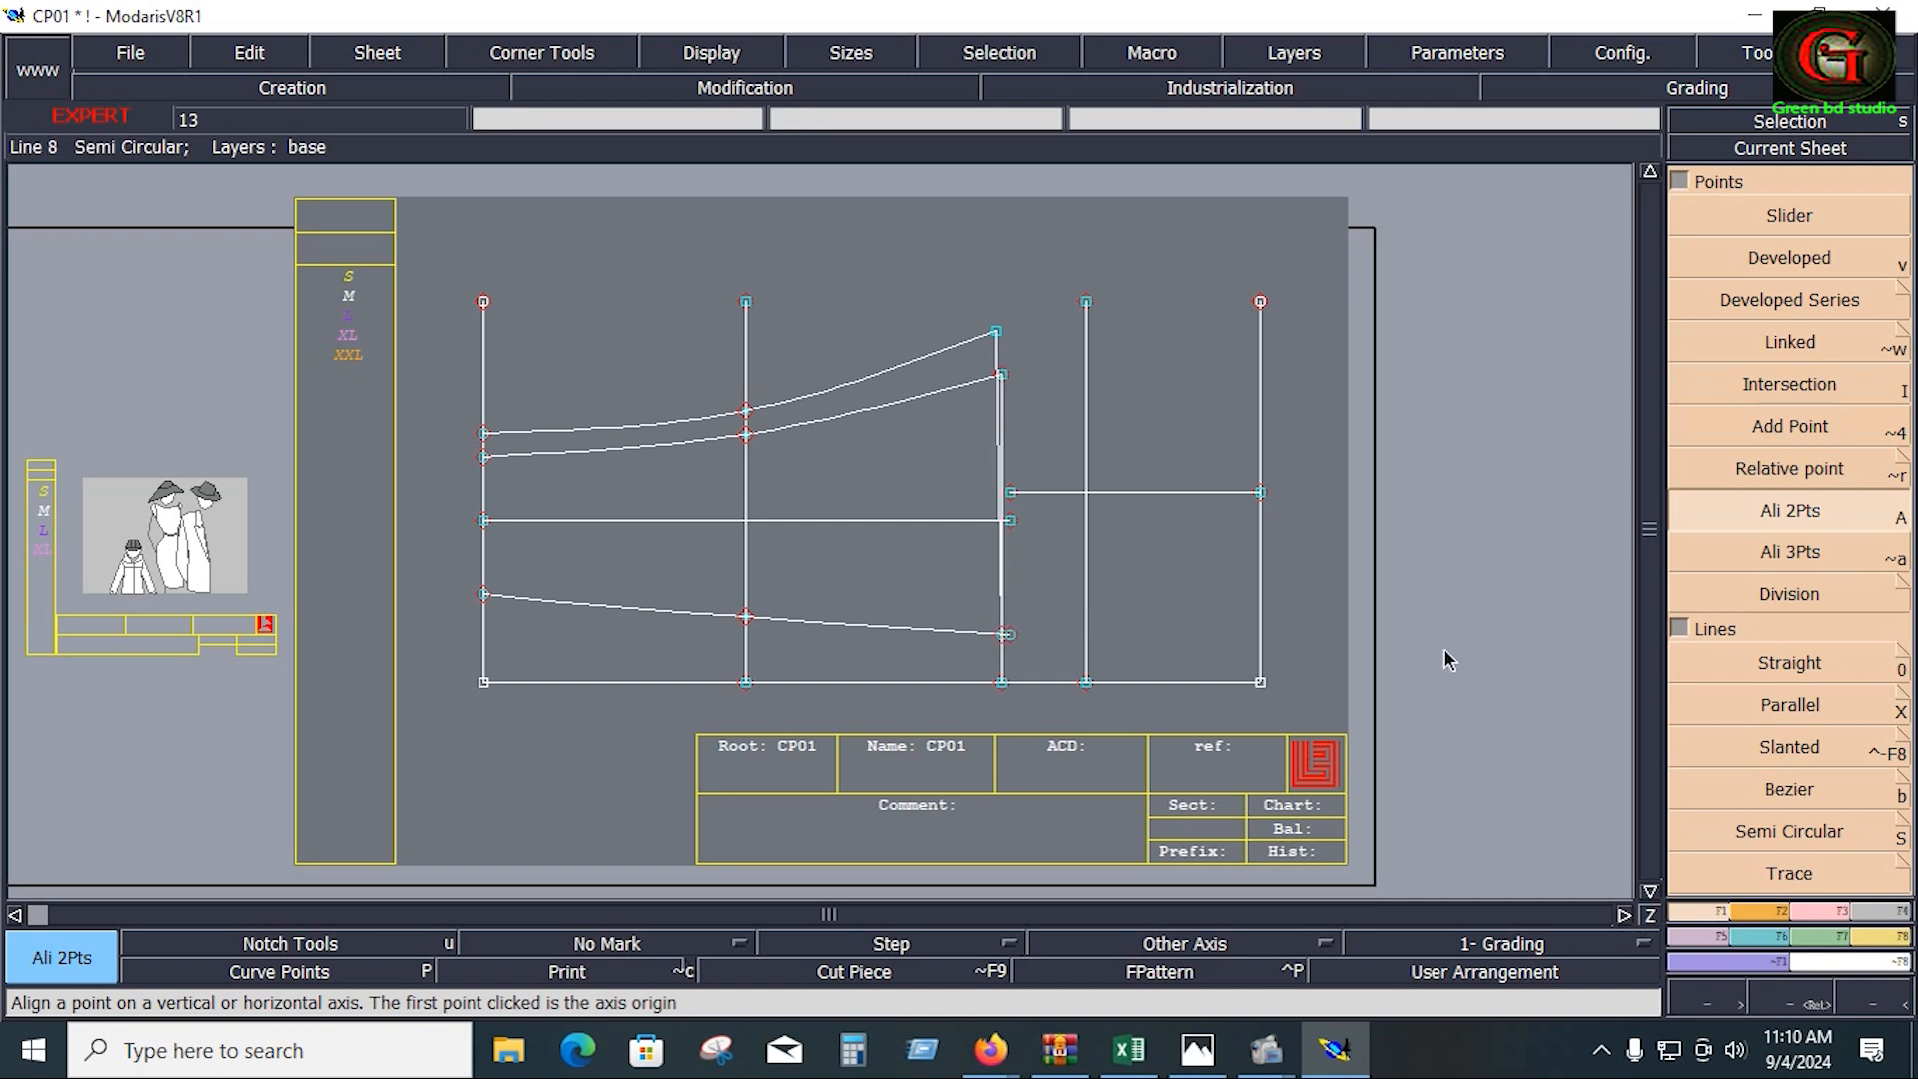
left_click(1810, 904)
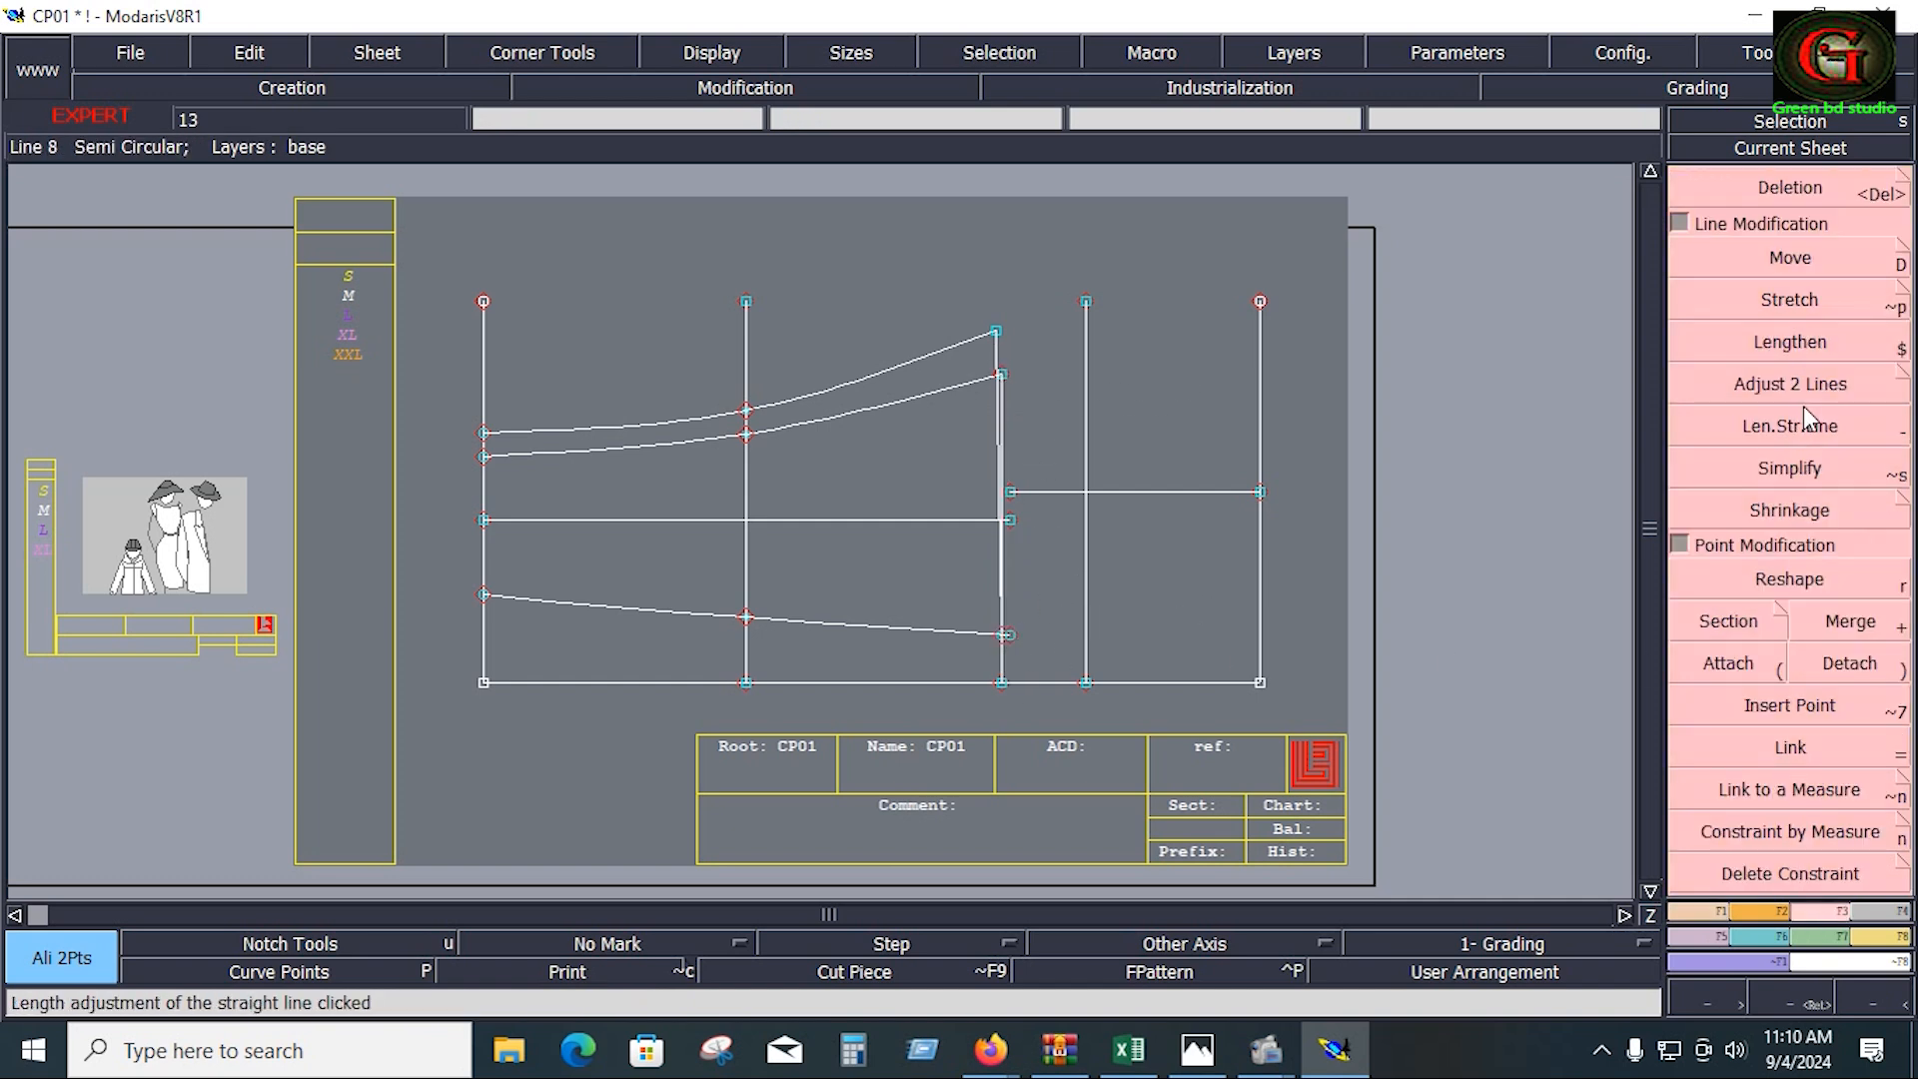
left_click(1795, 392)
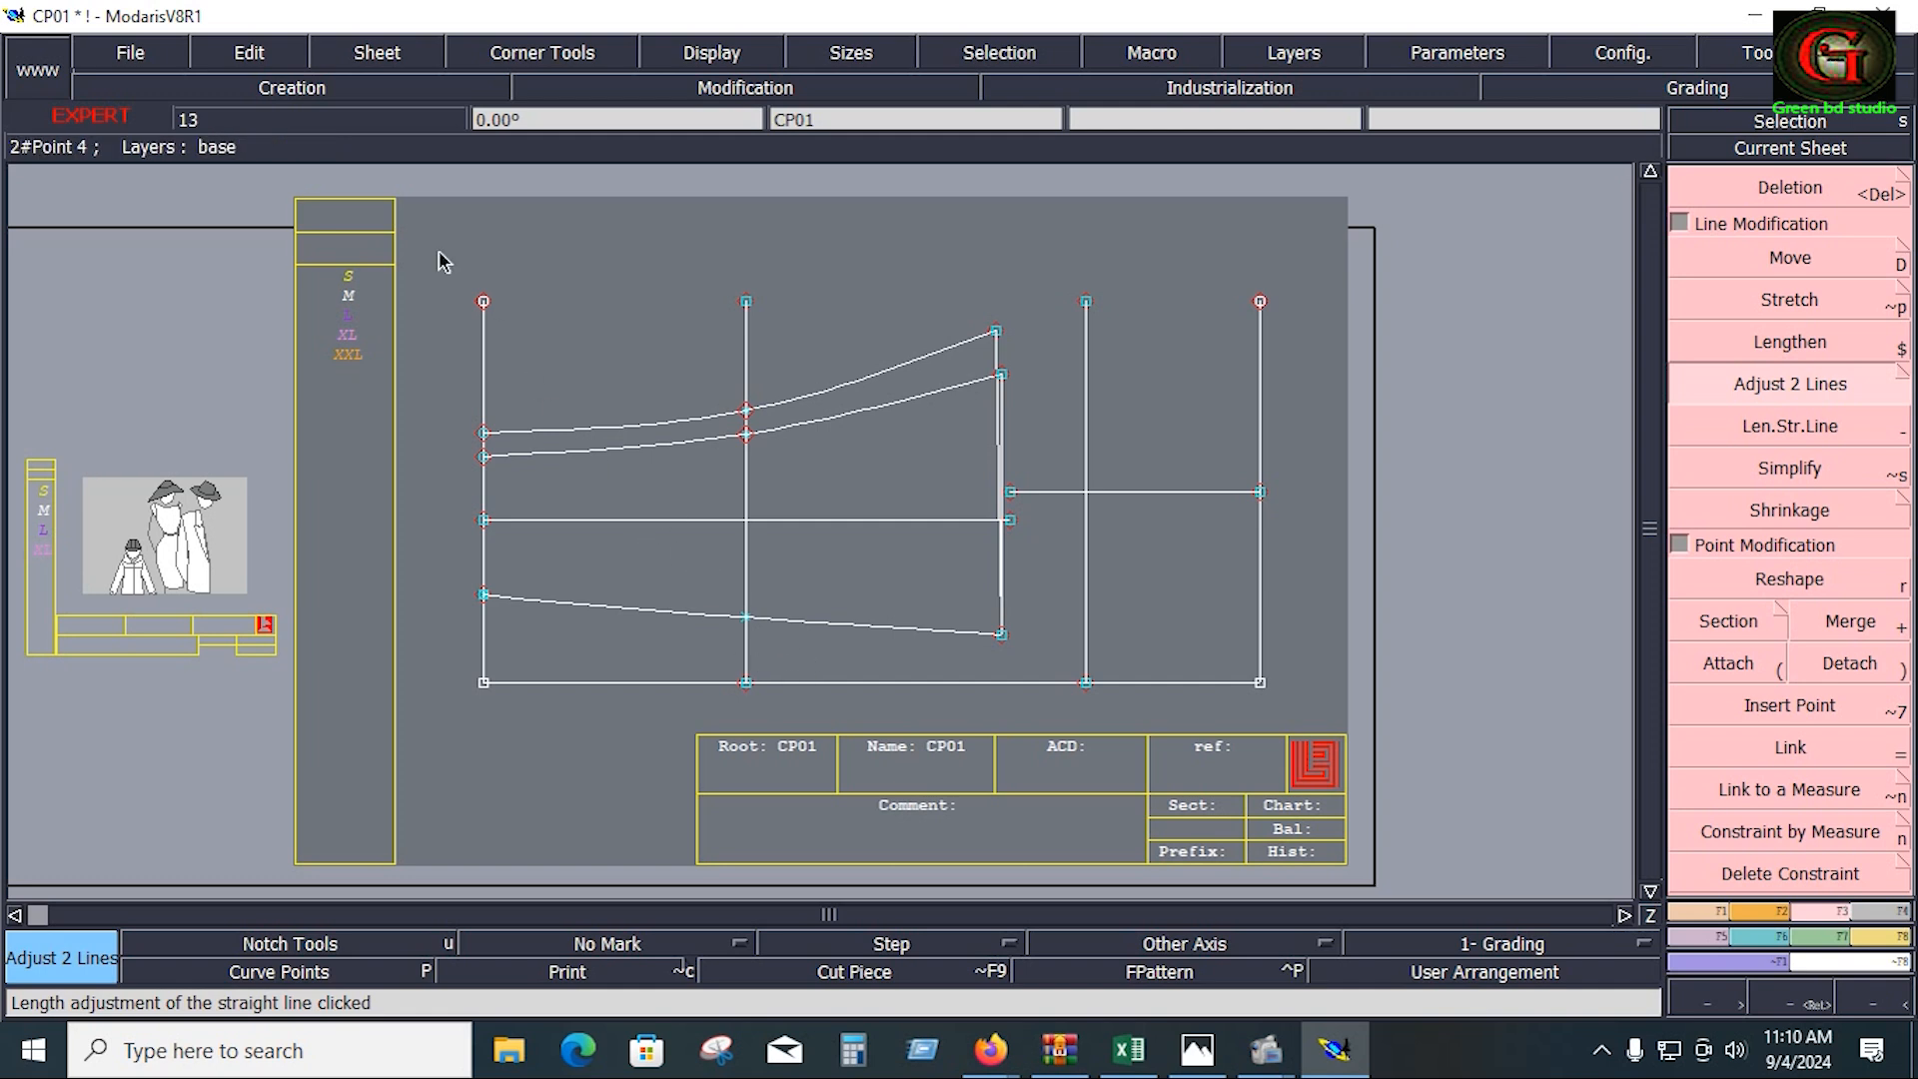
Step: Save the CP01 model
left_click(146, 52)
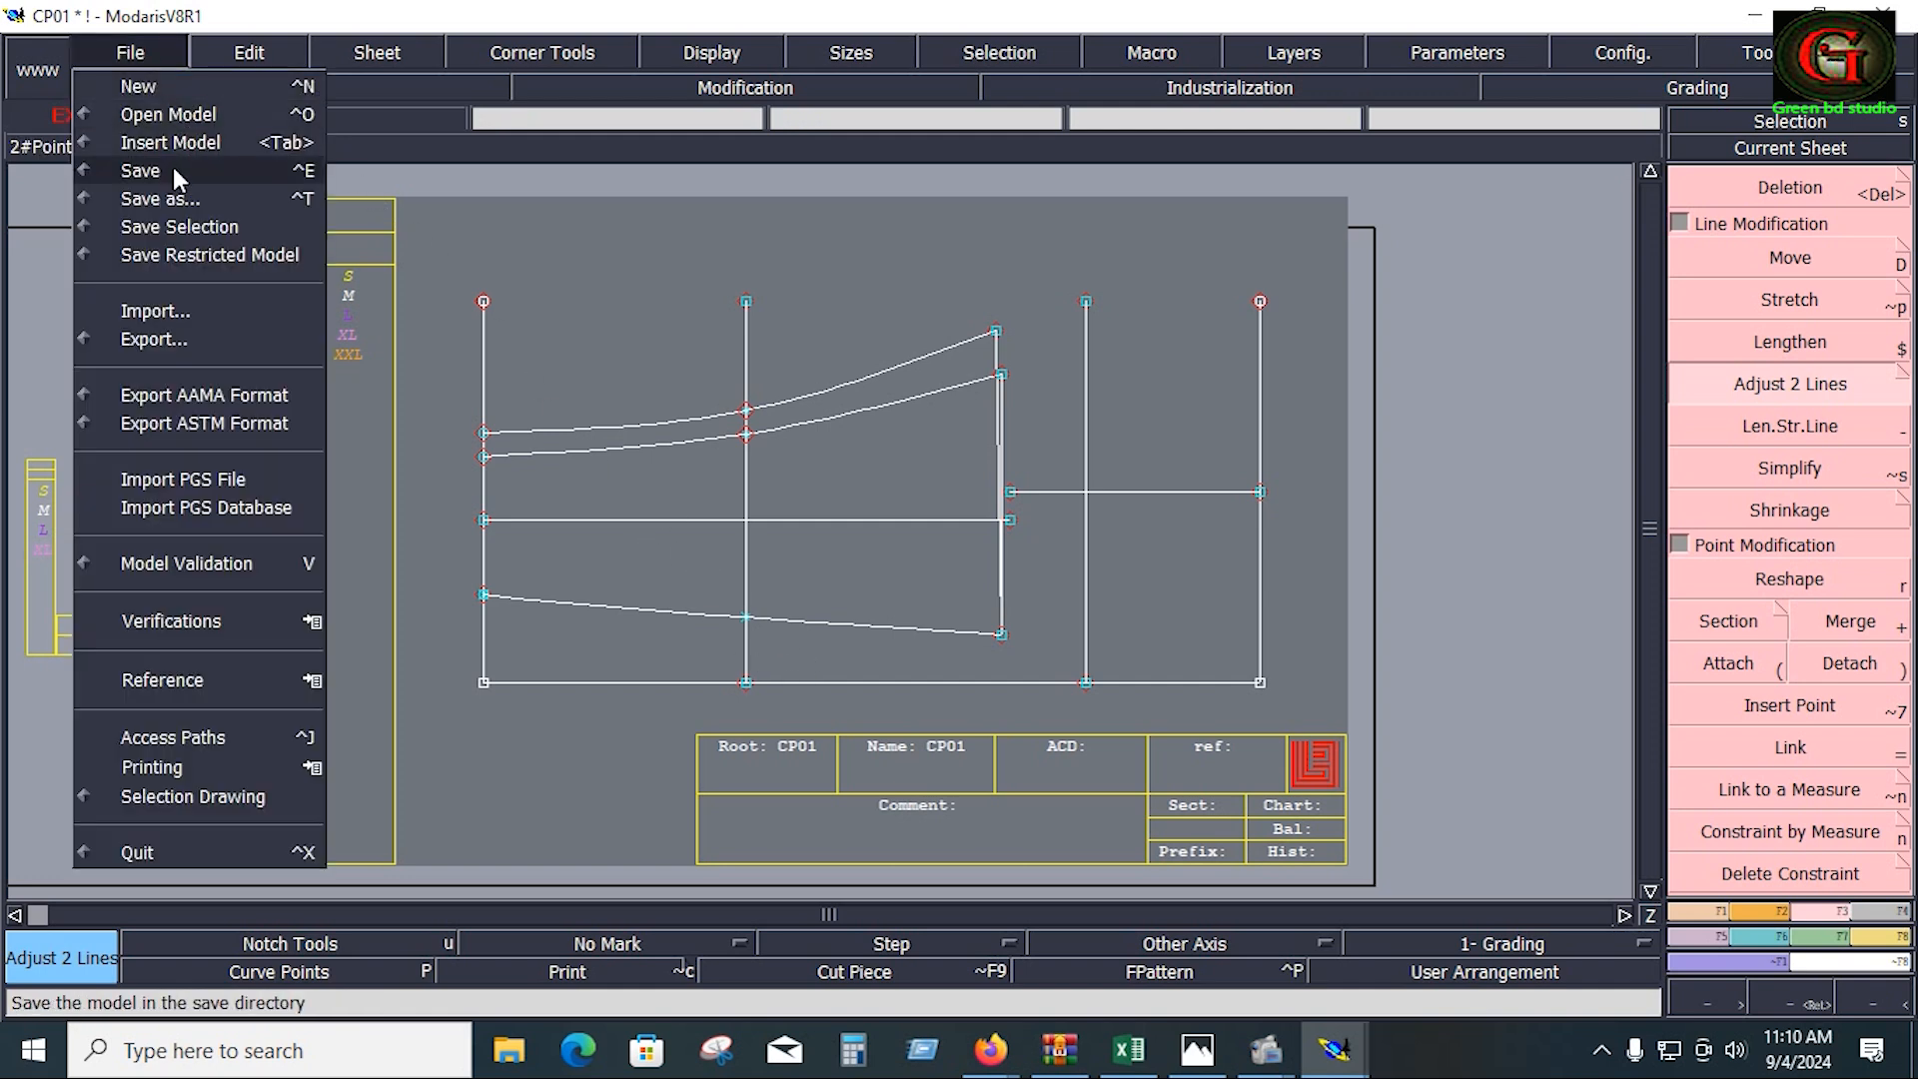
left_click(172, 166)
left_click(824, 697)
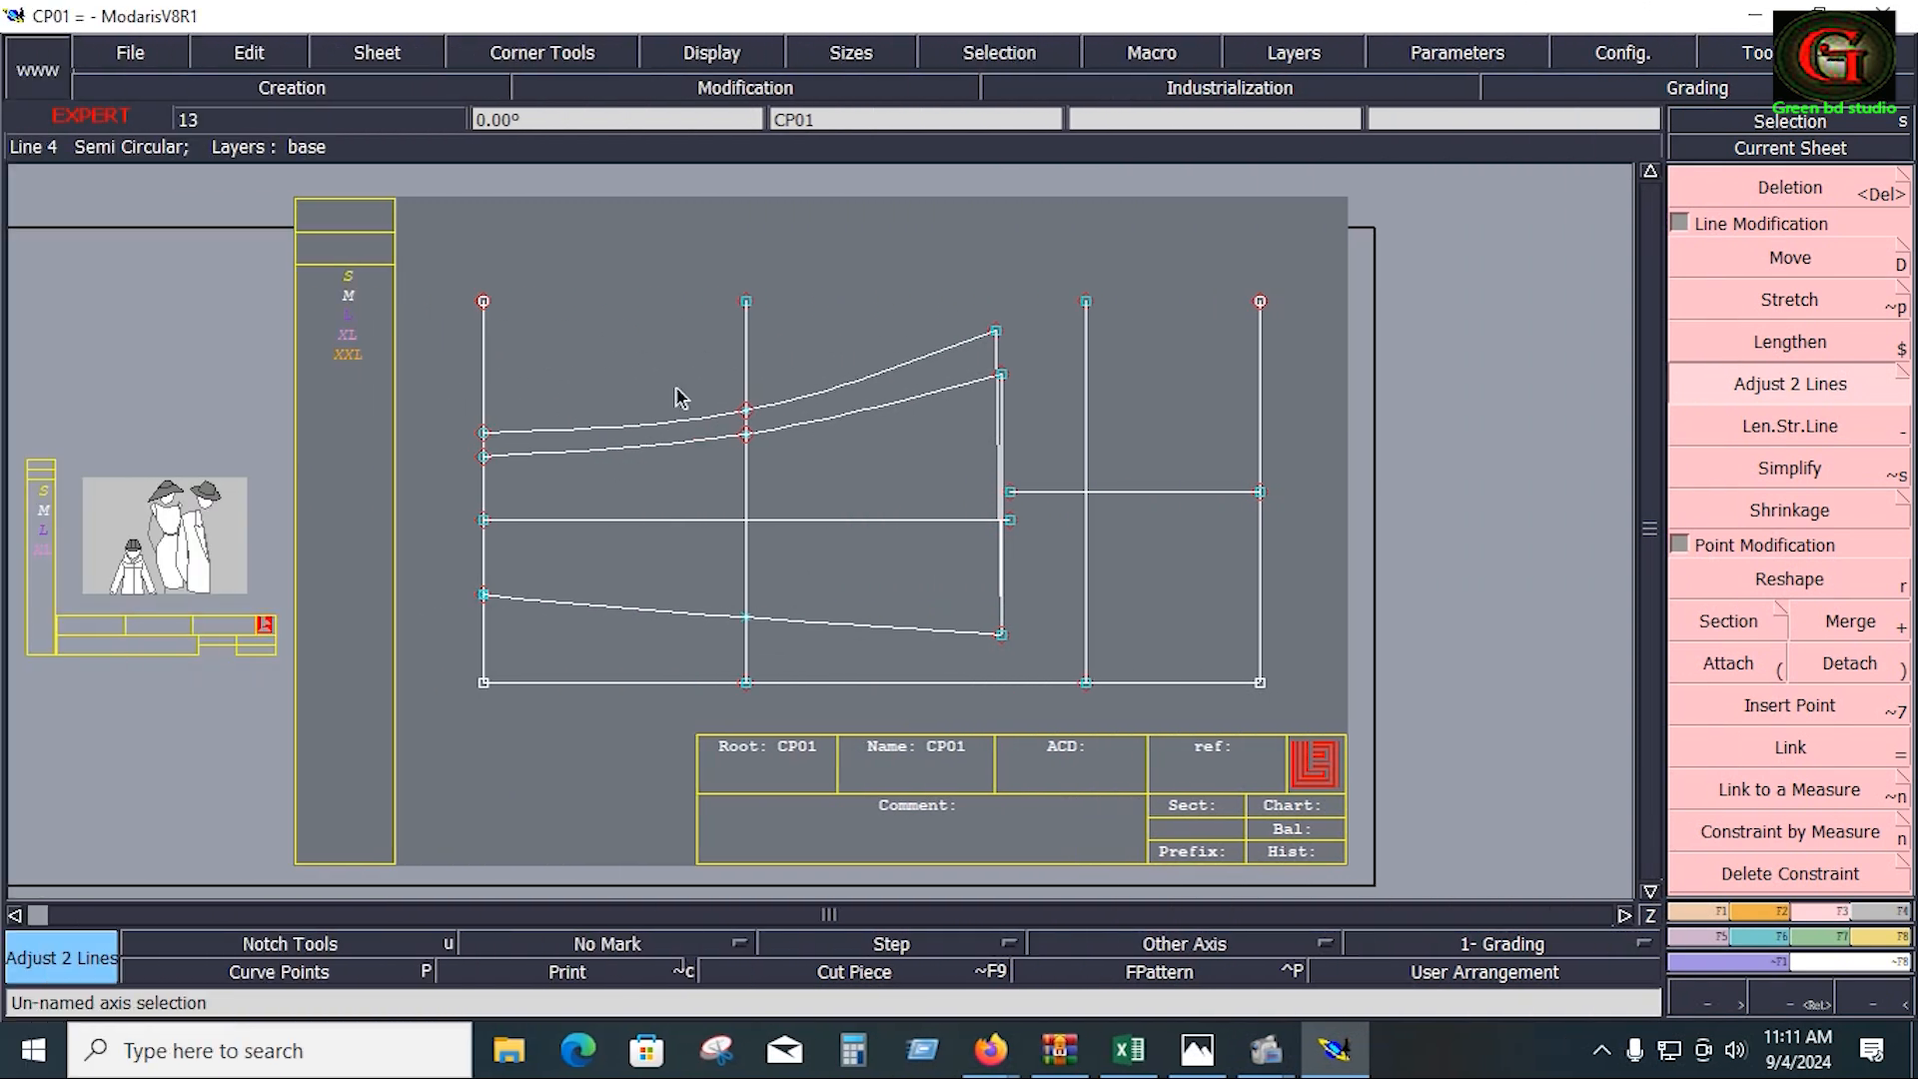
left_click_drag(675, 397, 825, 654)
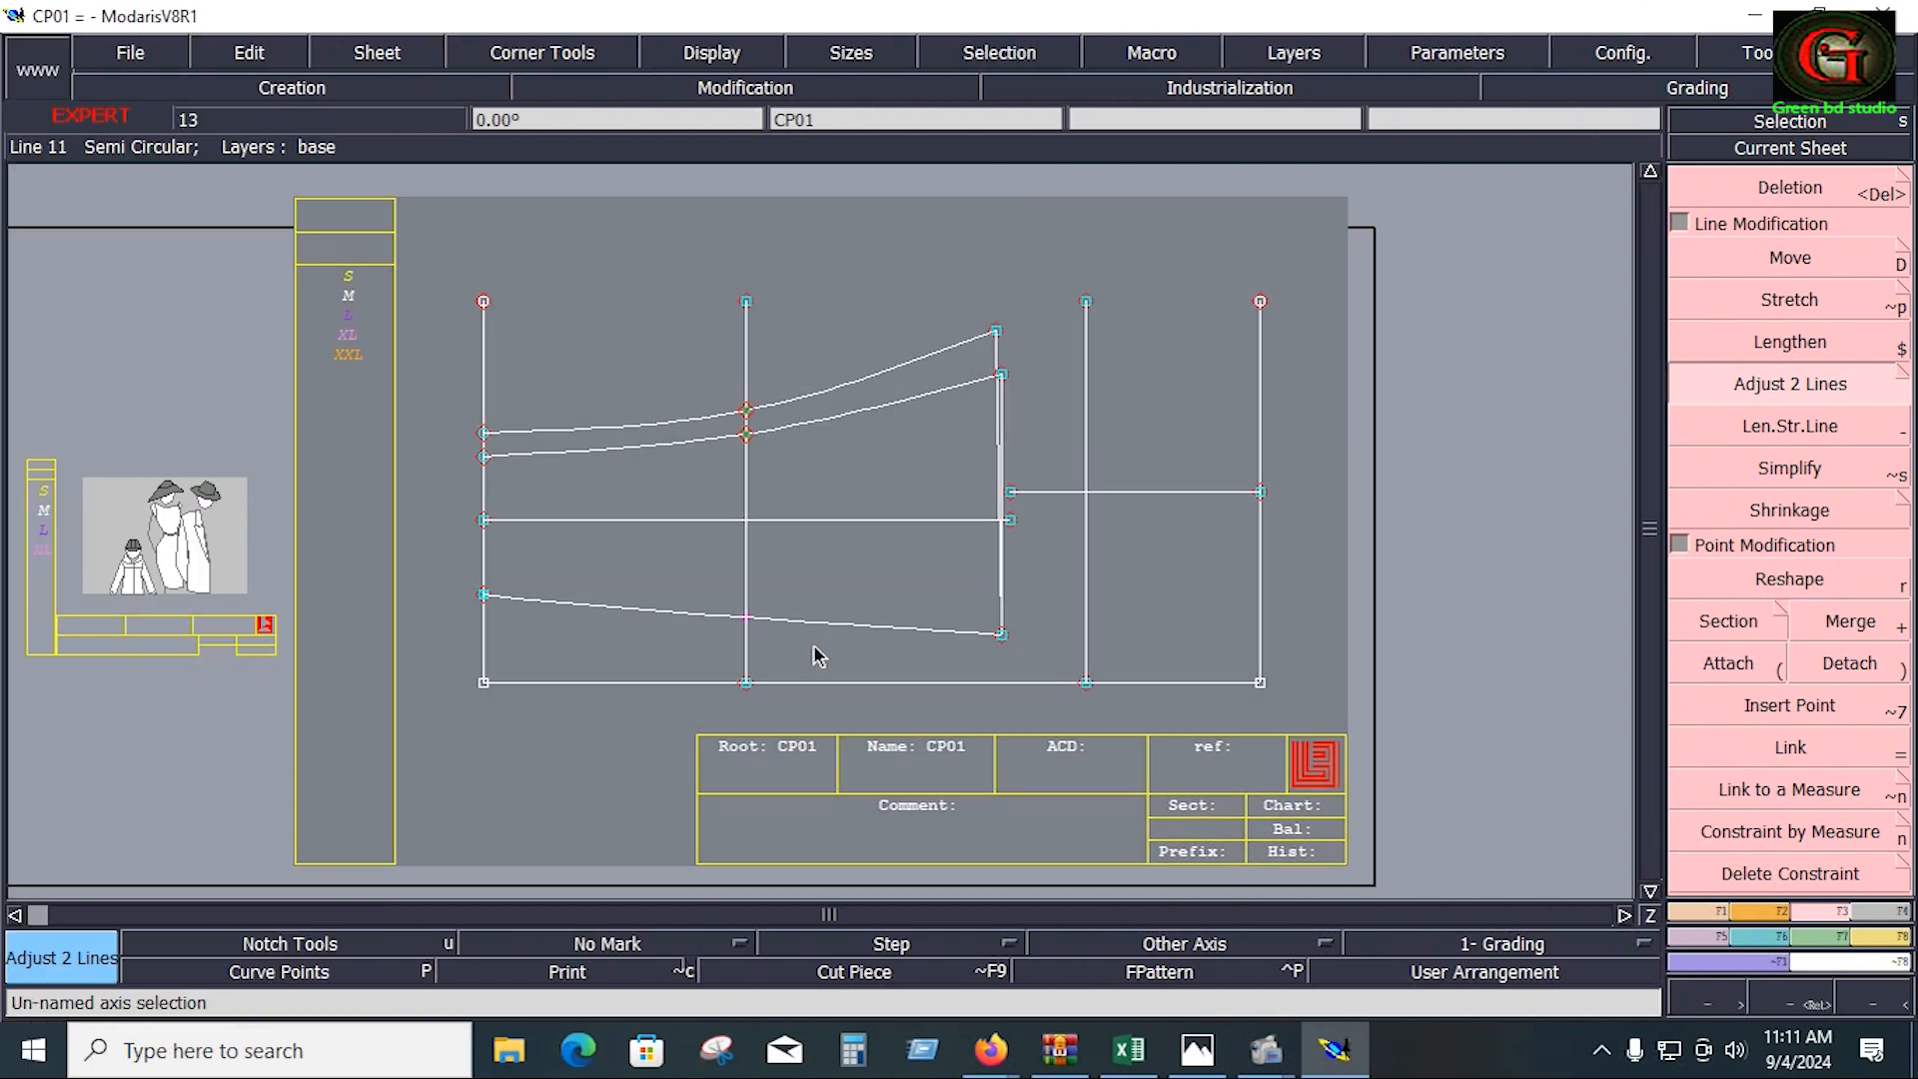
left_click(817, 656)
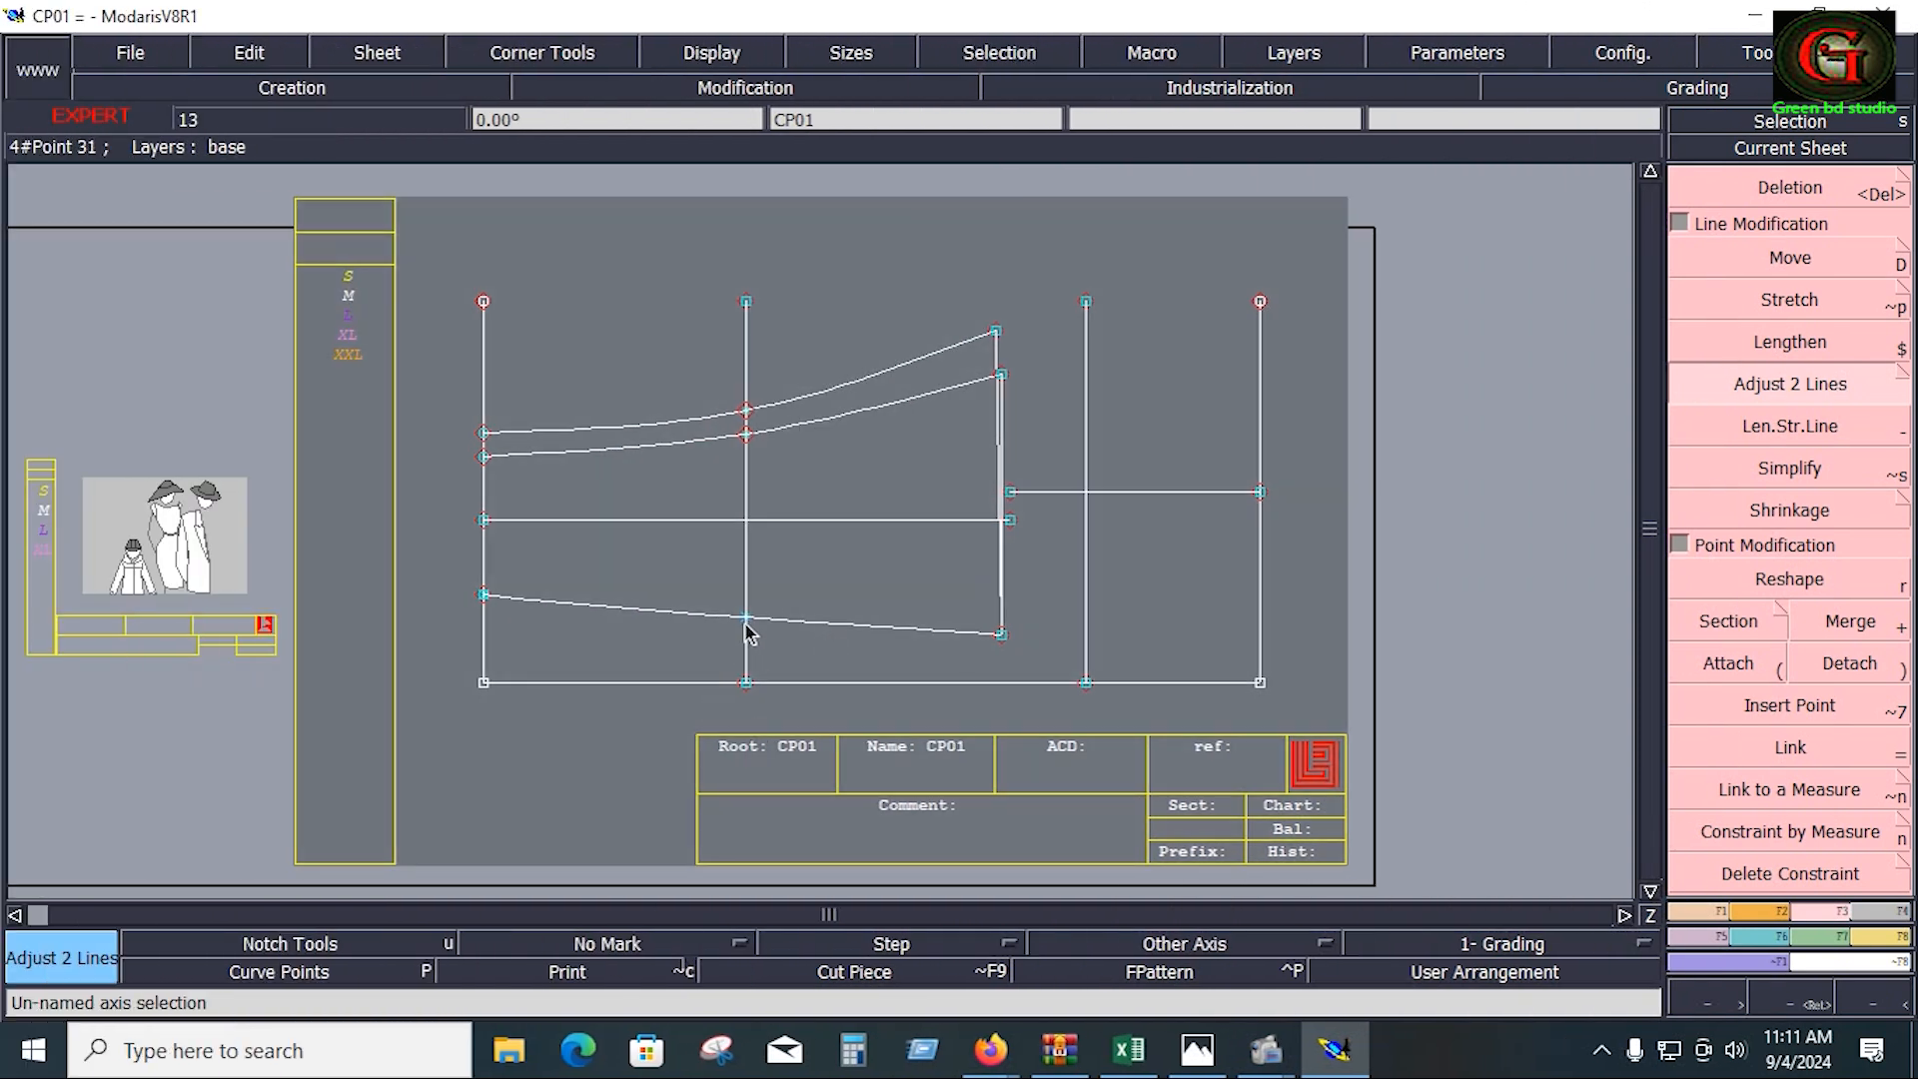
left_click(602, 606)
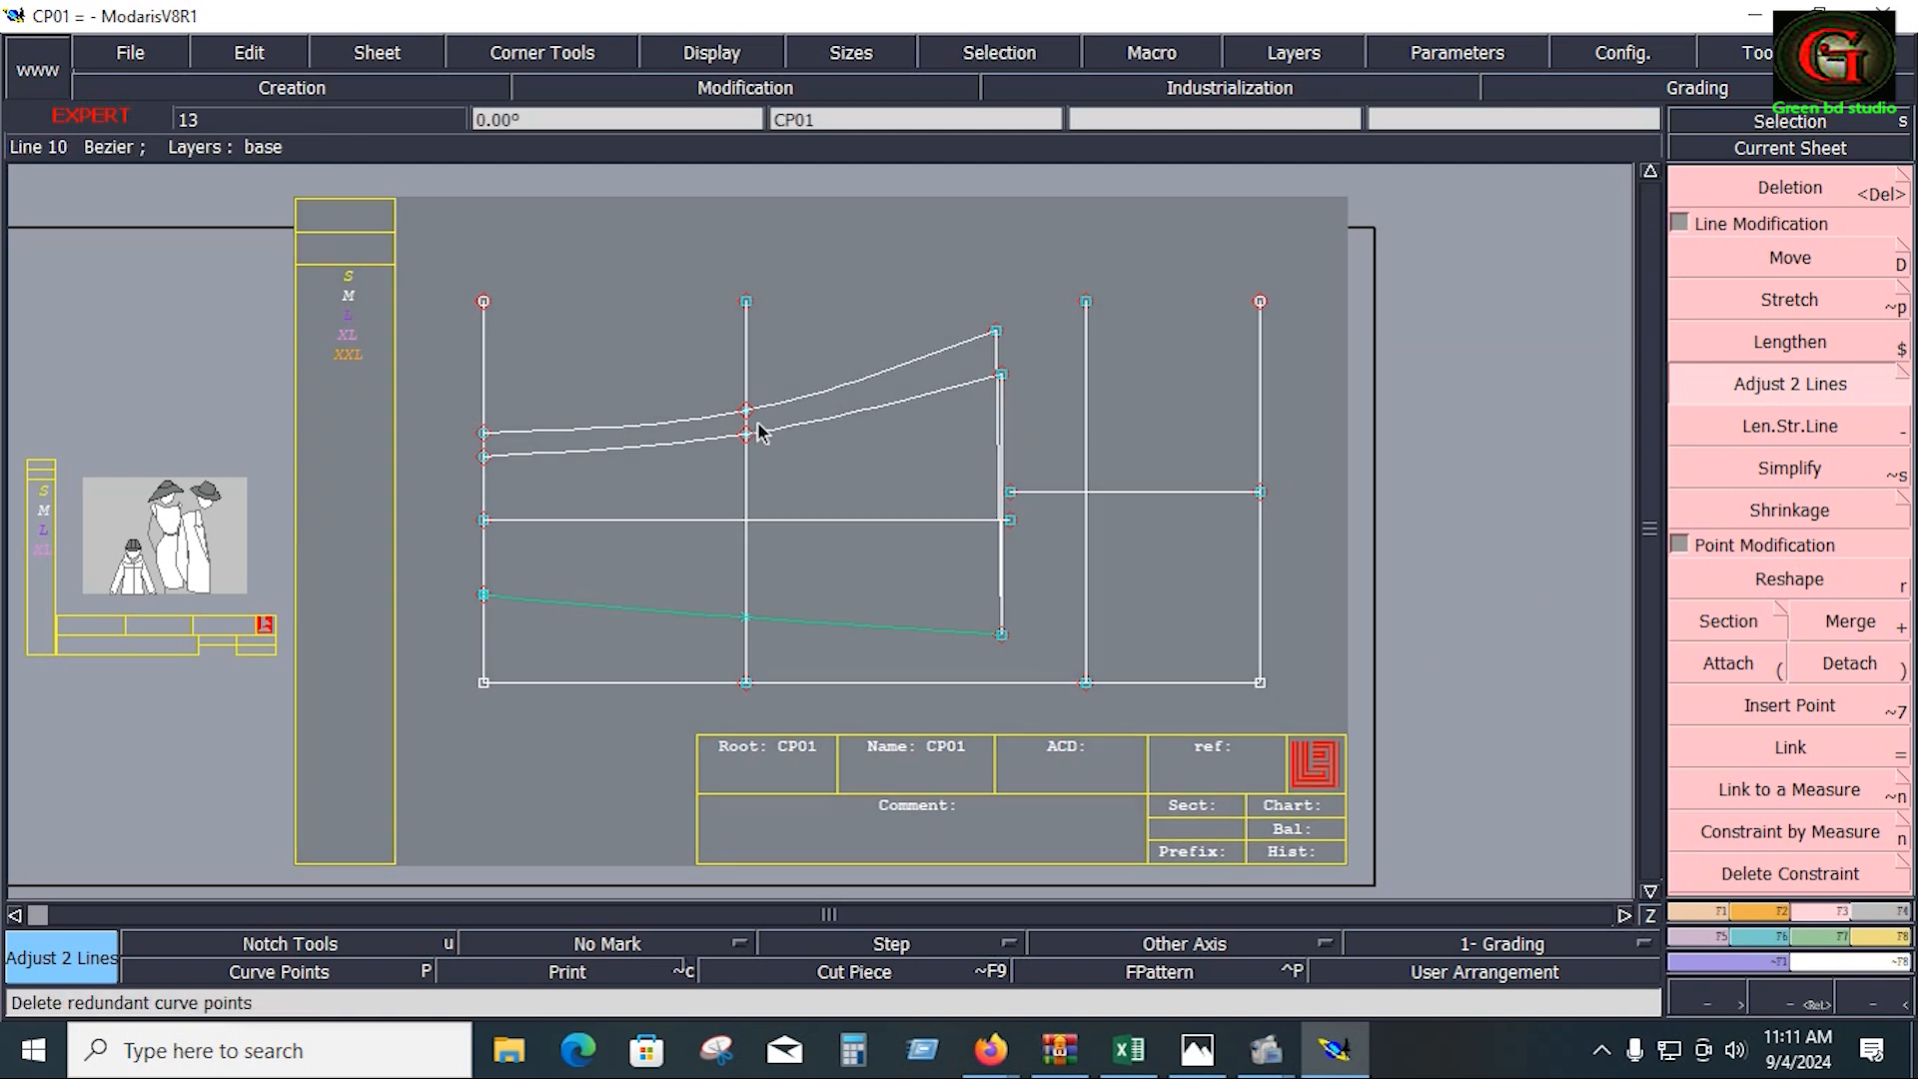
Step: Select the three leg curve points on the knee line and move them by 0 in X and 0.375 inches in Y
left_click_drag(702, 382, 779, 654)
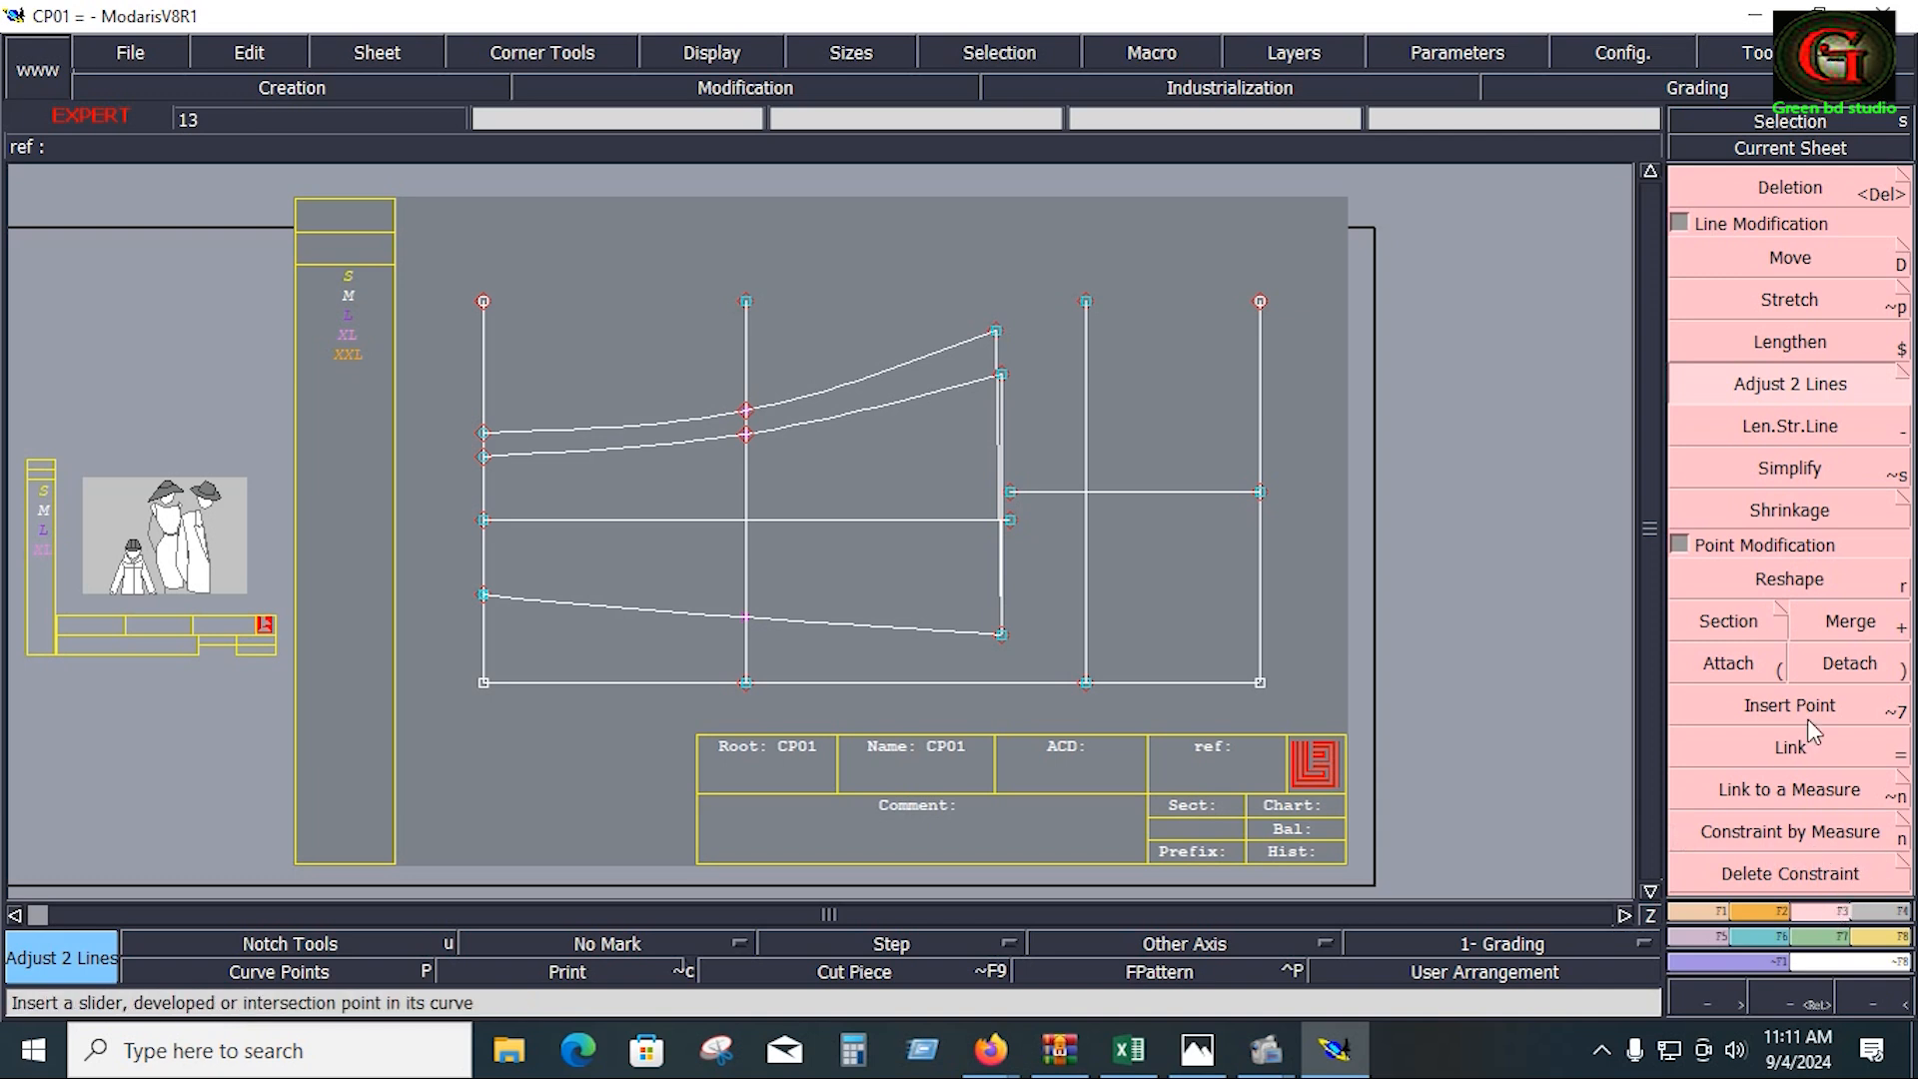
left_click(1786, 262)
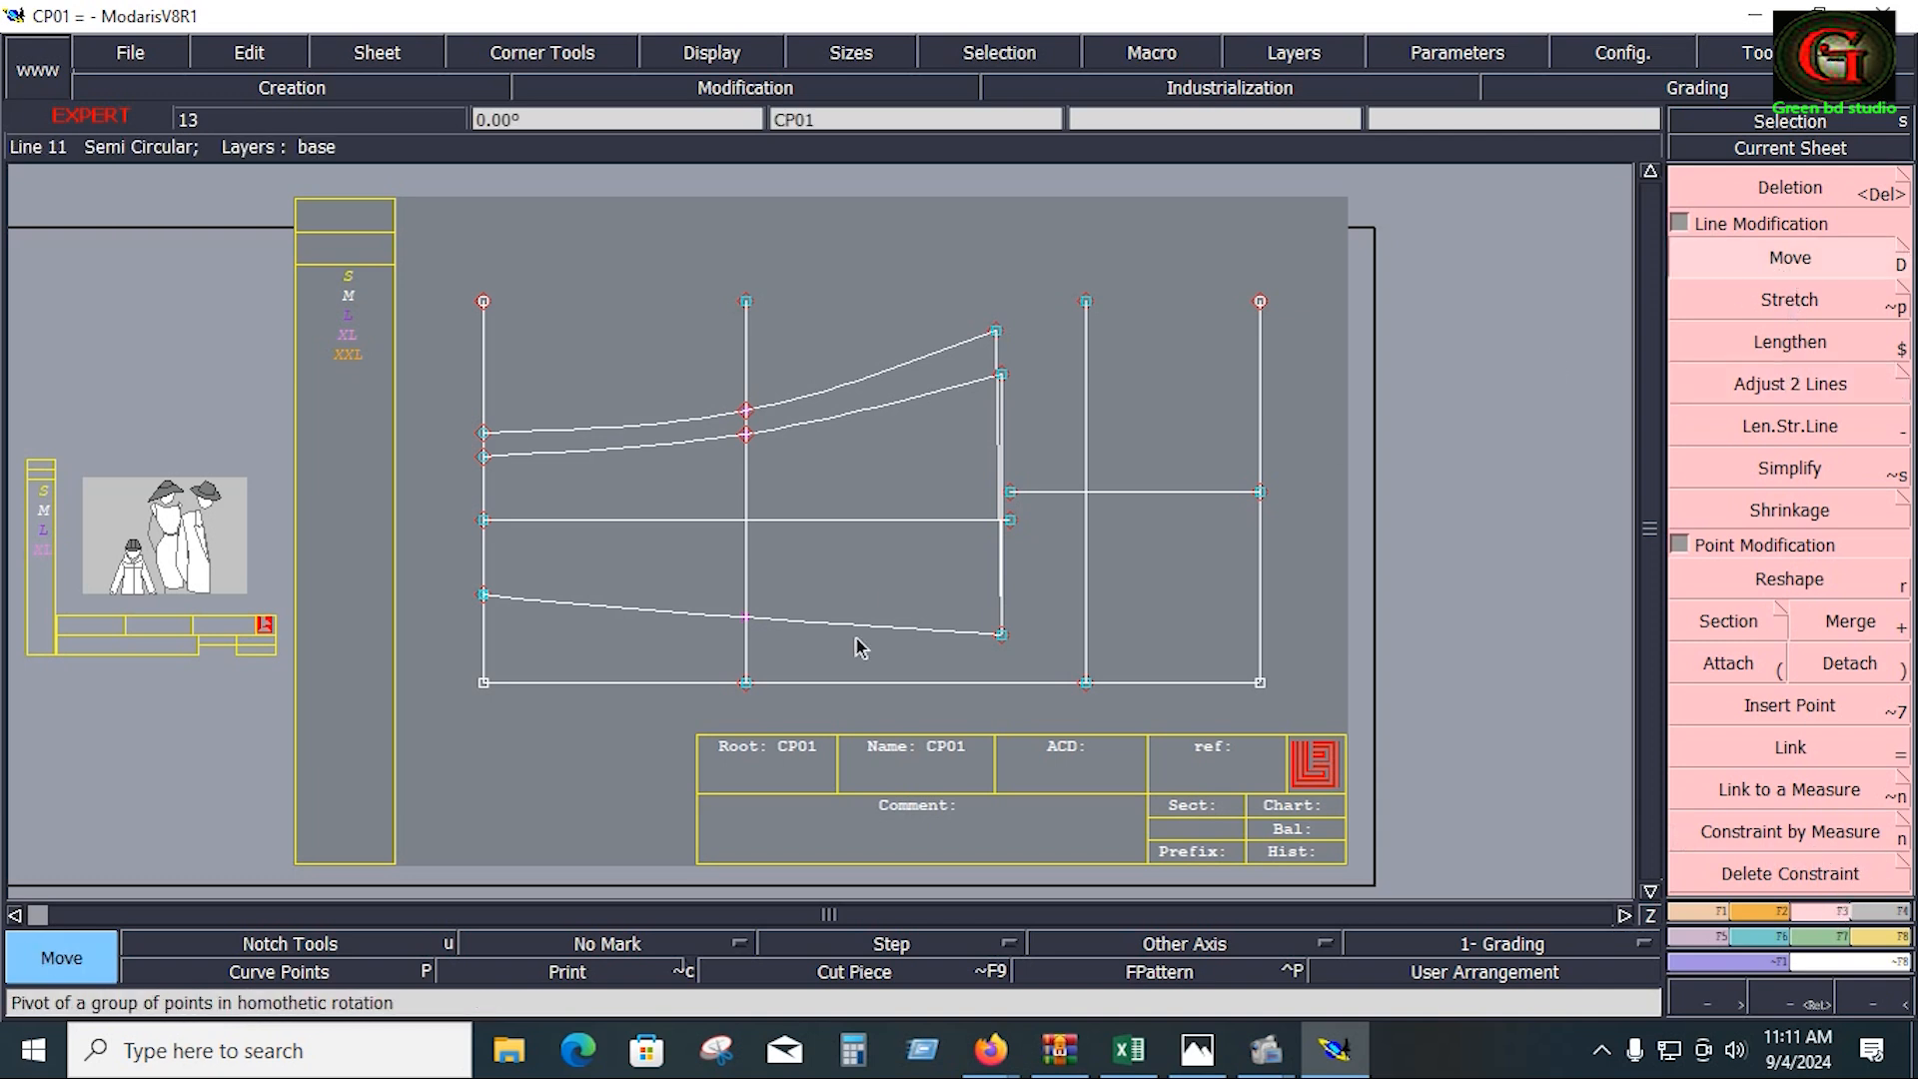
left_click(748, 621)
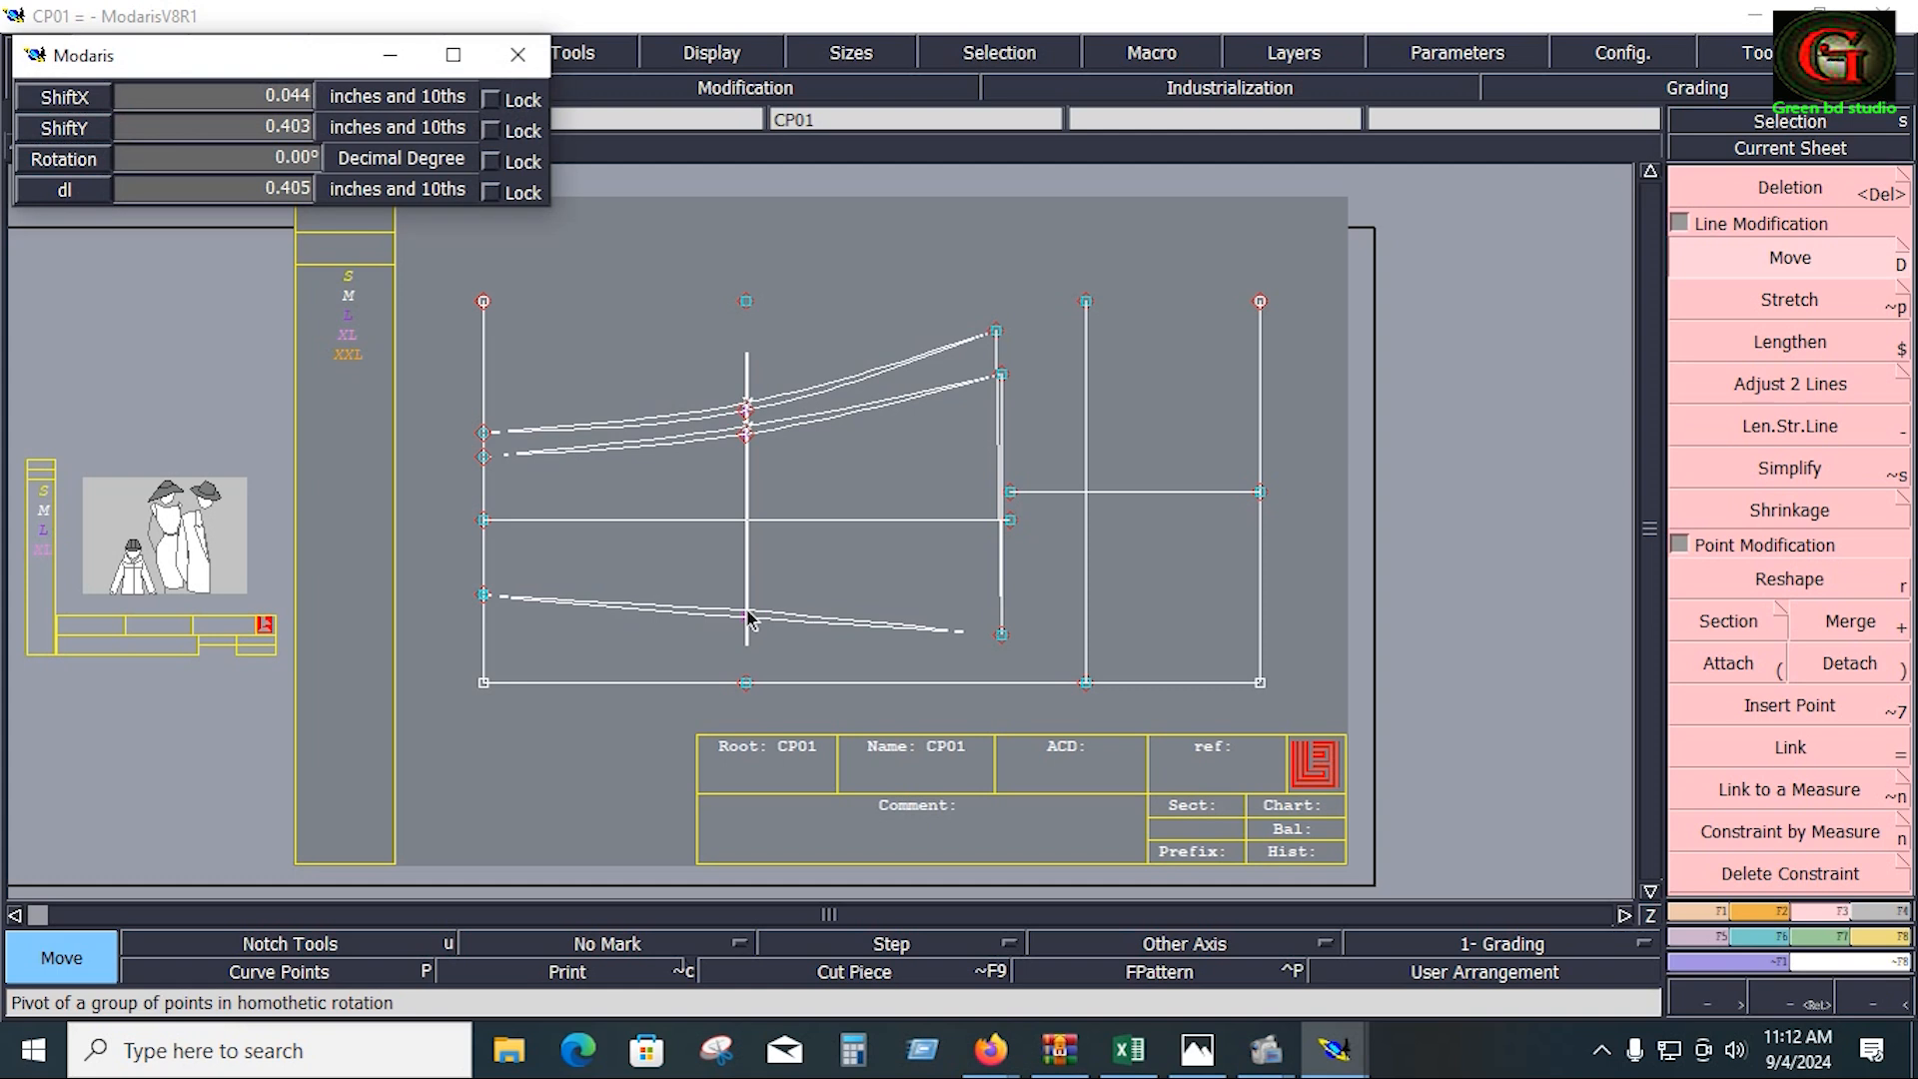
left_click(749, 617)
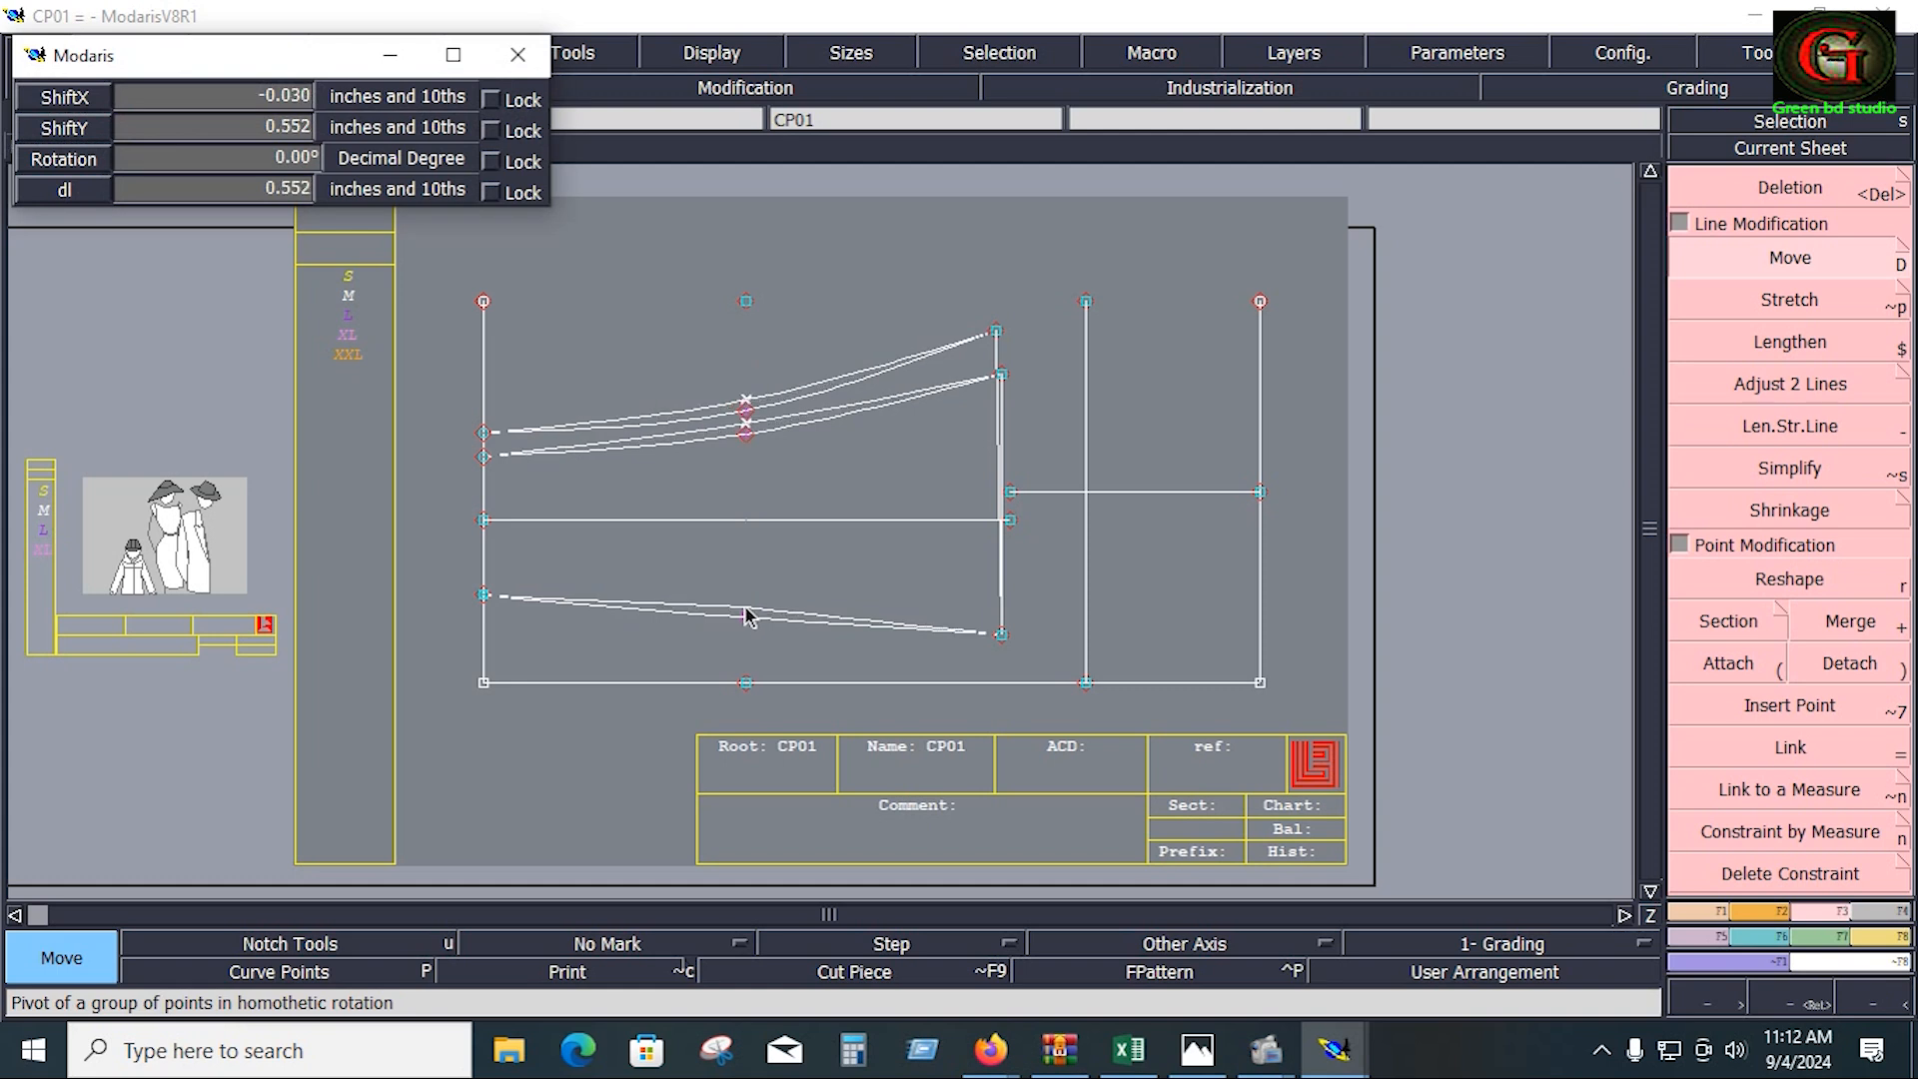
key("Down")
type("0")
key("Down")
type(".375")
key("Return")
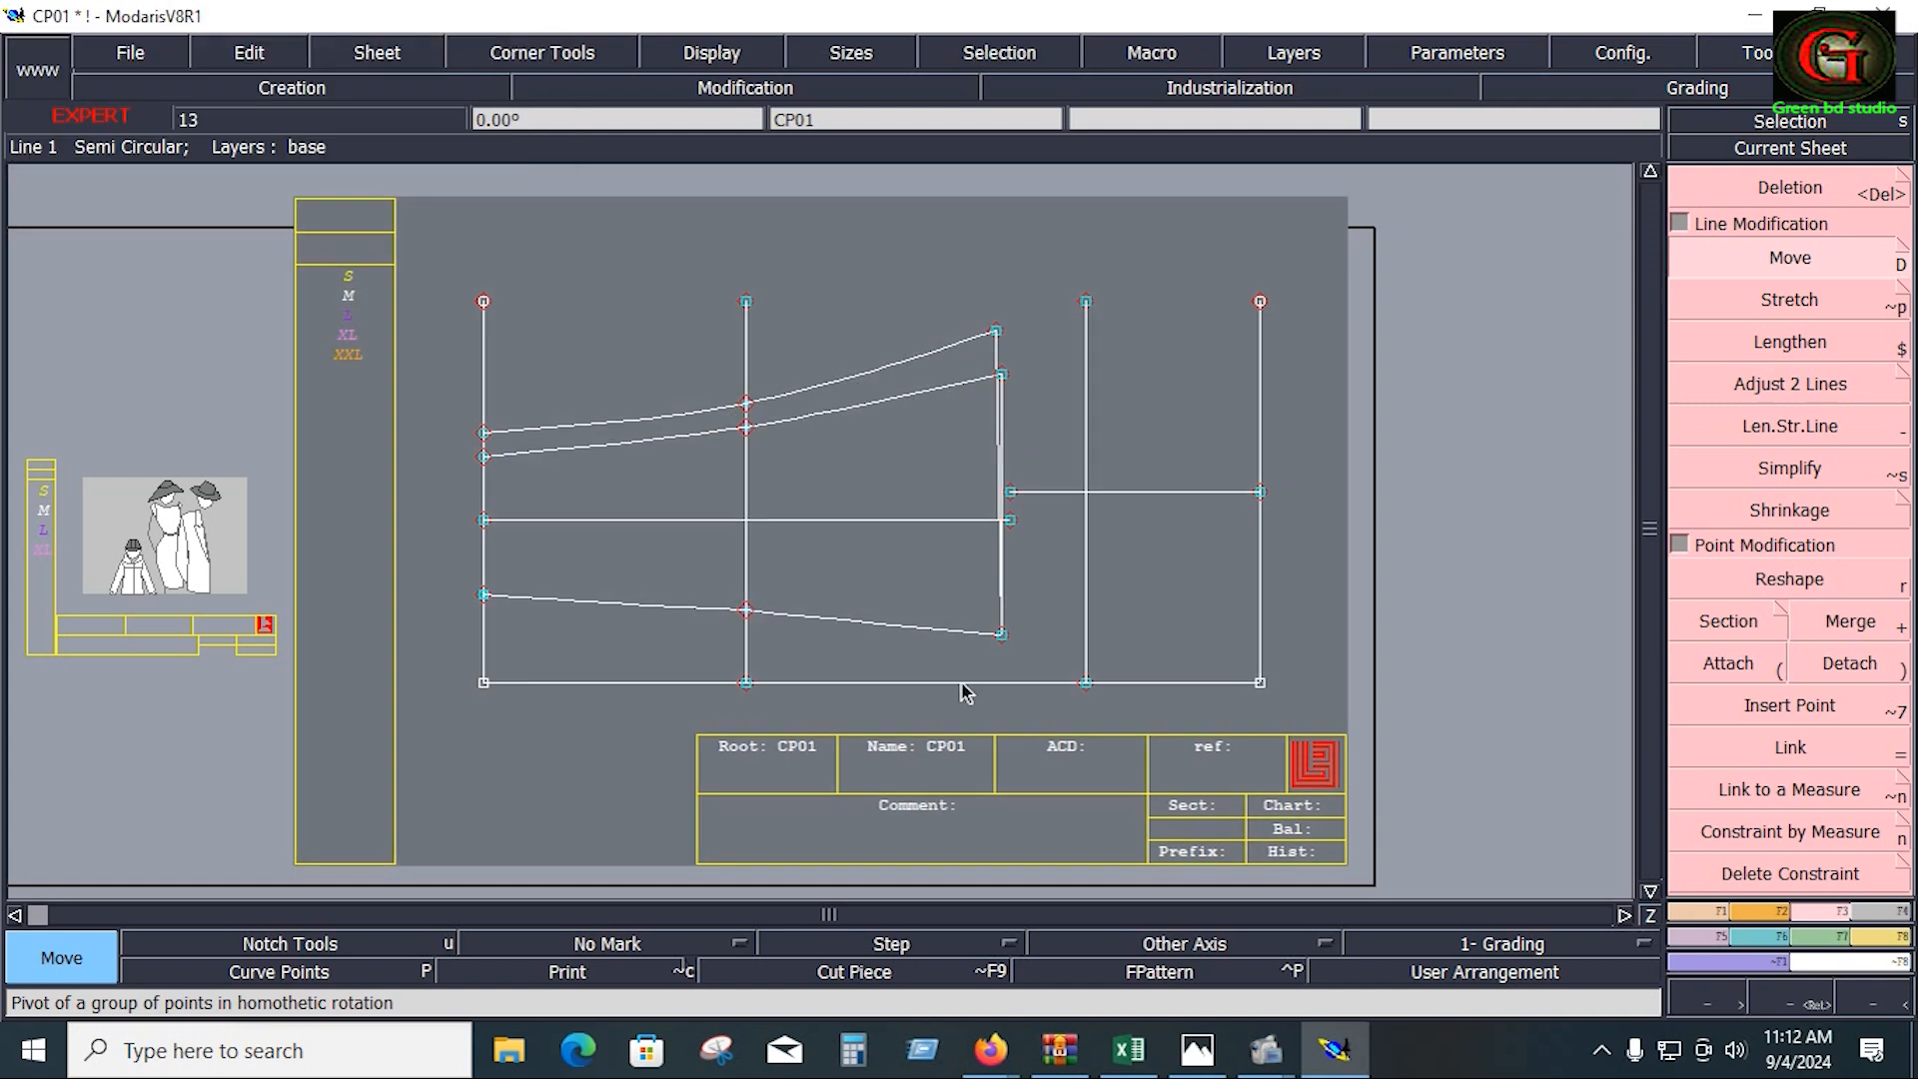
Step: Show the handles on the leg curves and pick the side curve with the Reshape tool
left_click(746, 44)
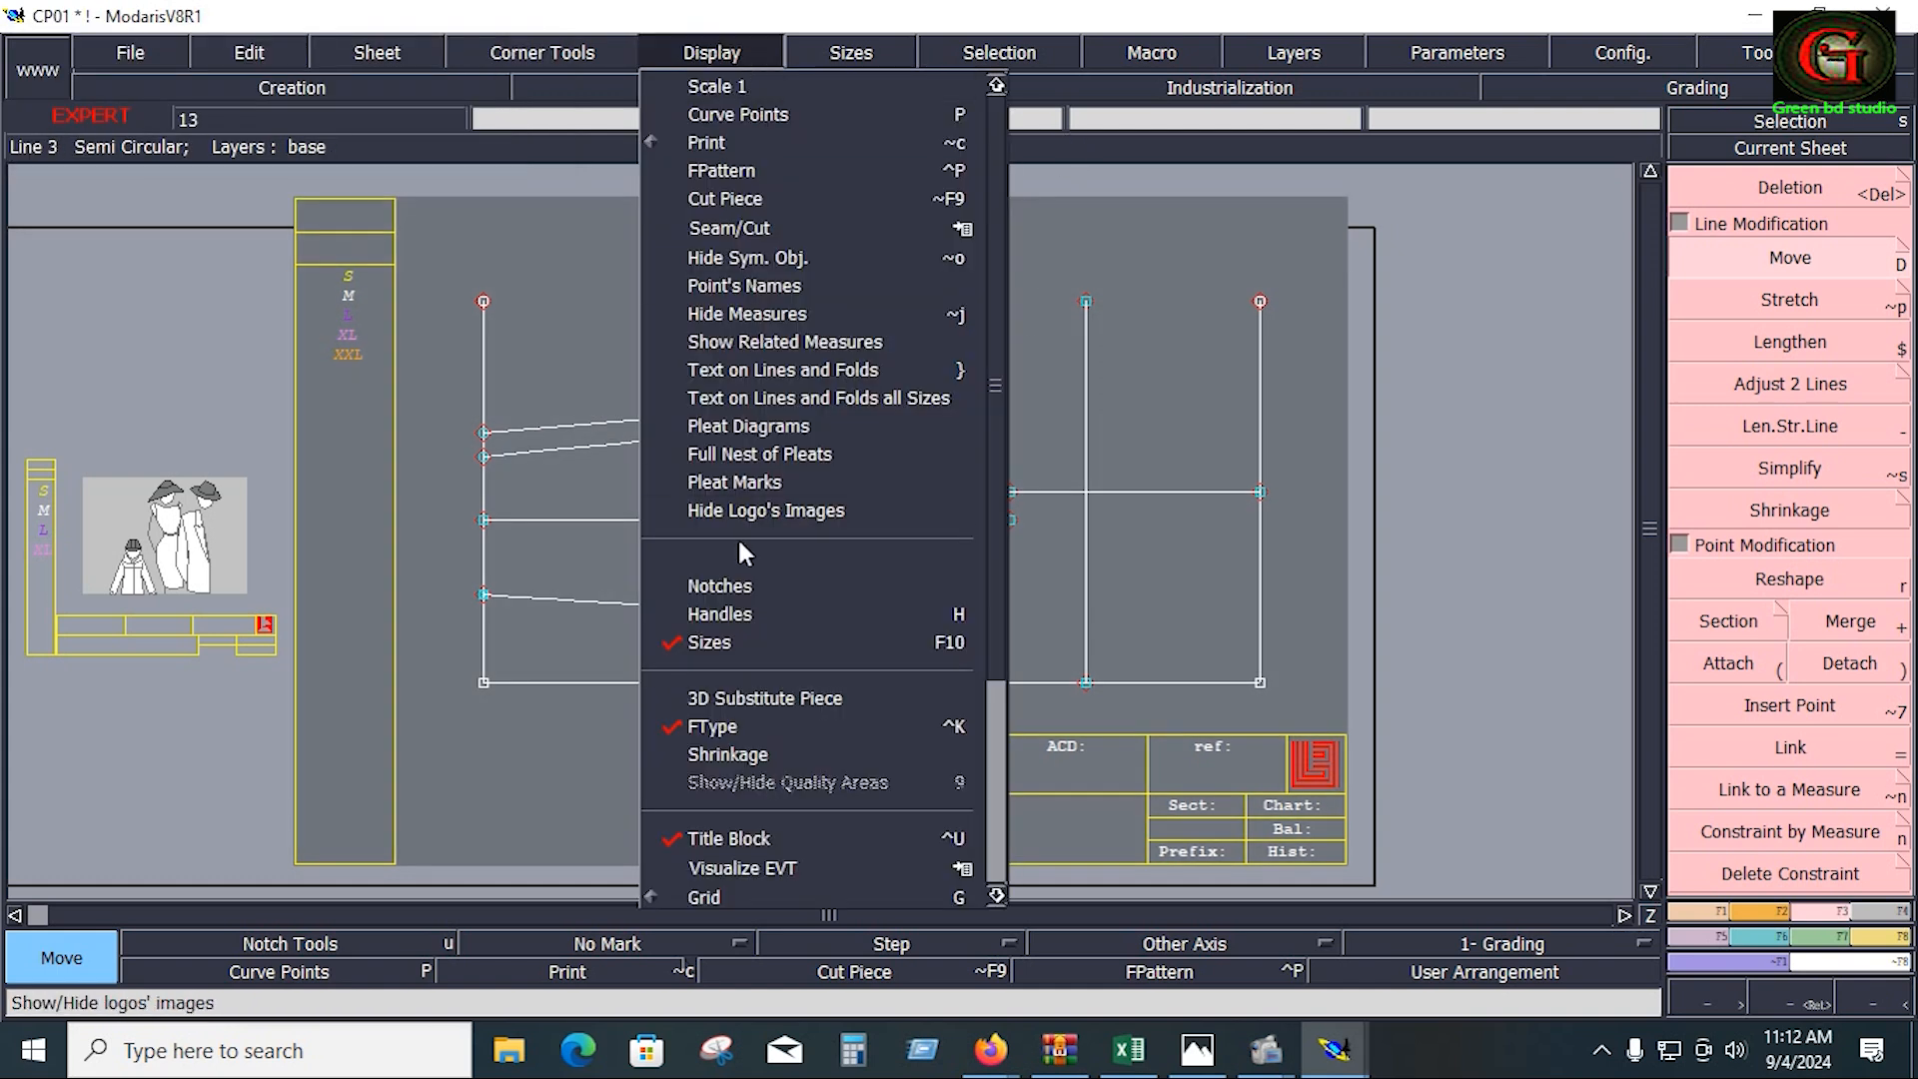
left_click(735, 611)
left_click(1782, 587)
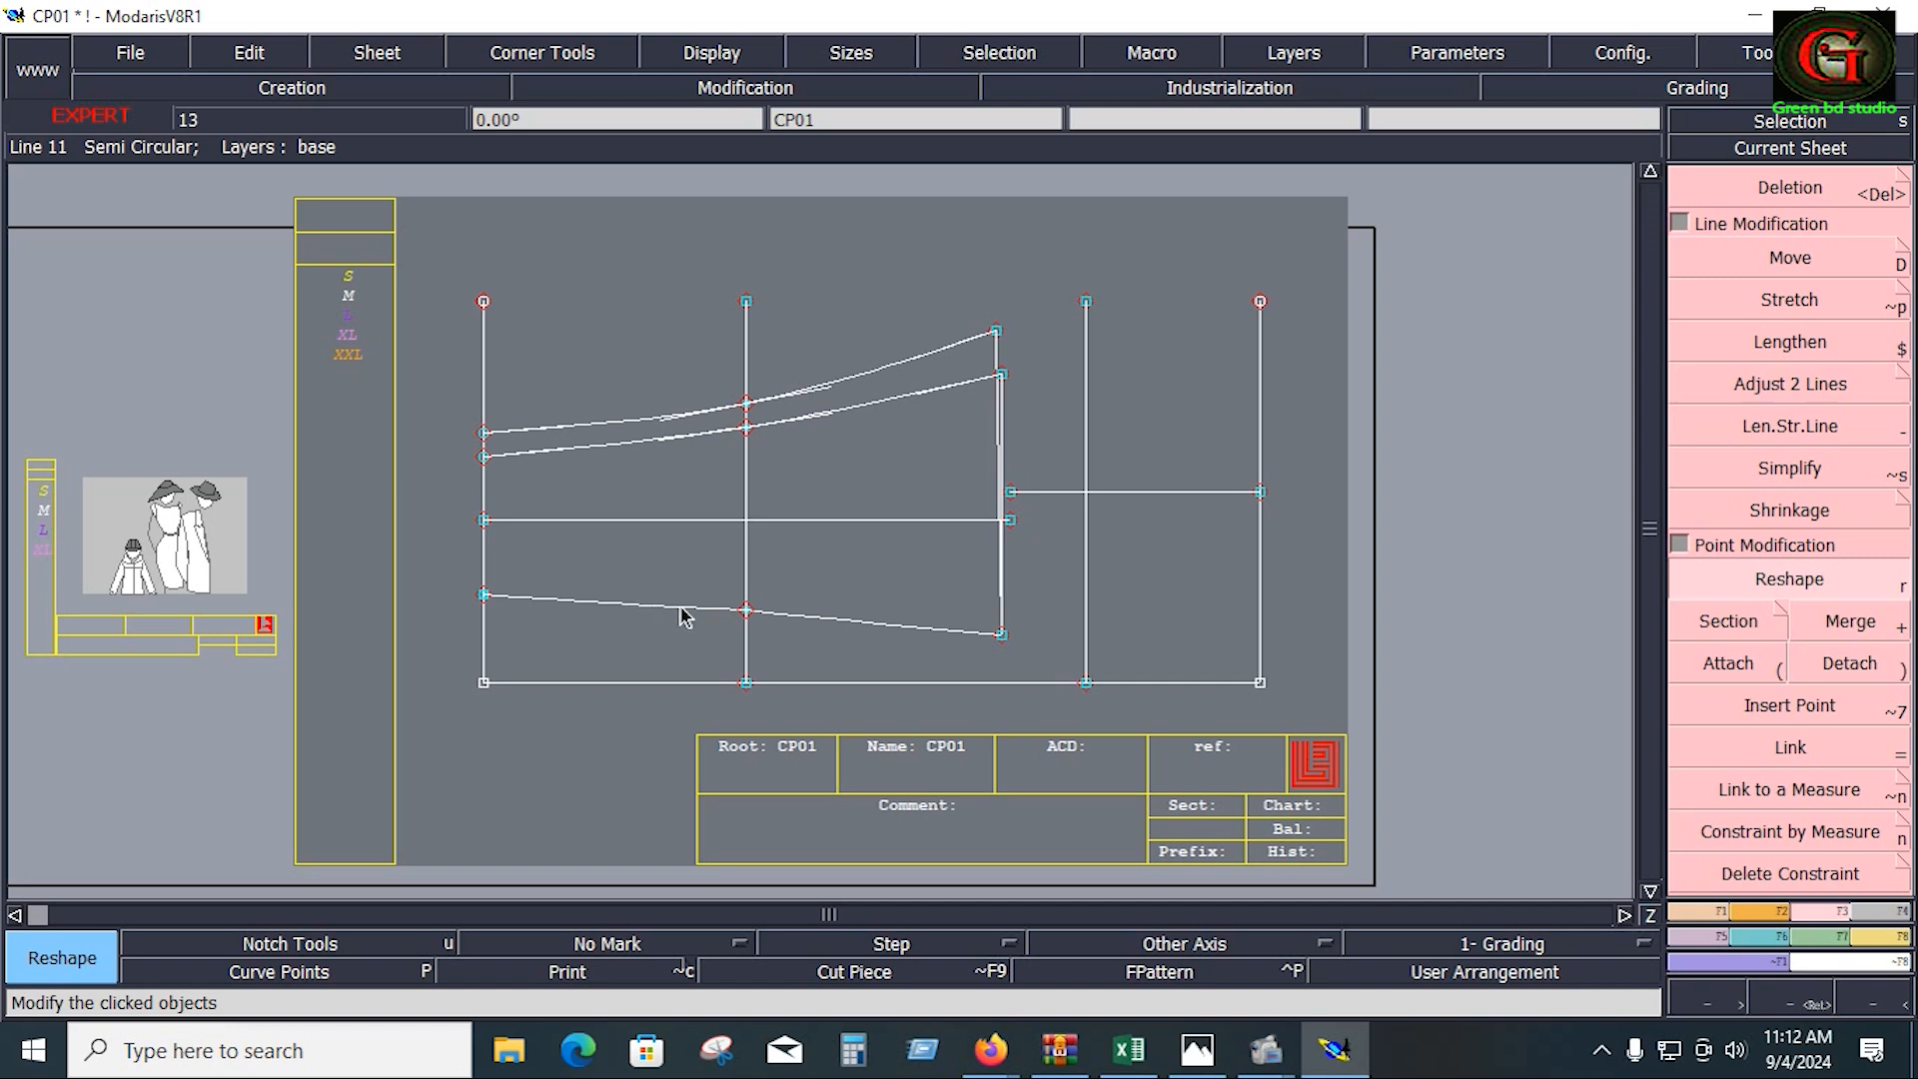
left_click(794, 624)
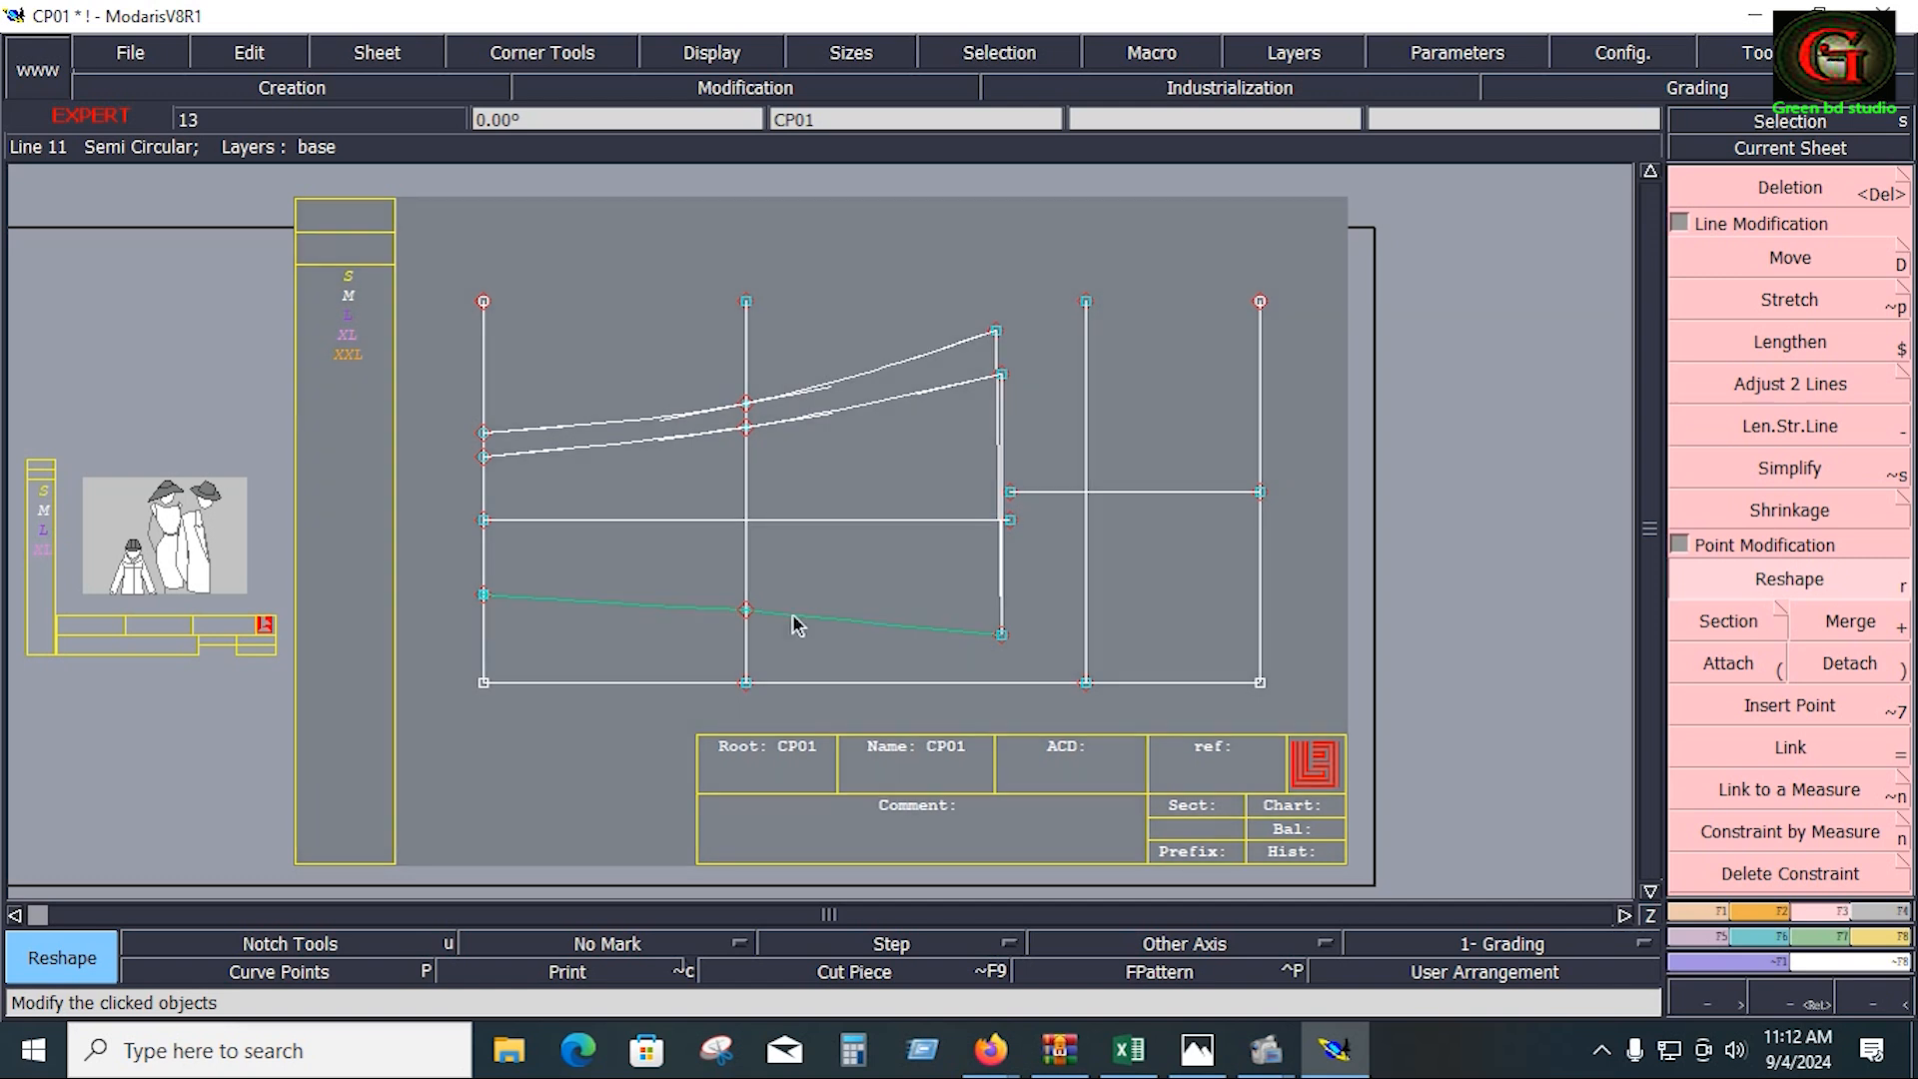
left_click(627, 627)
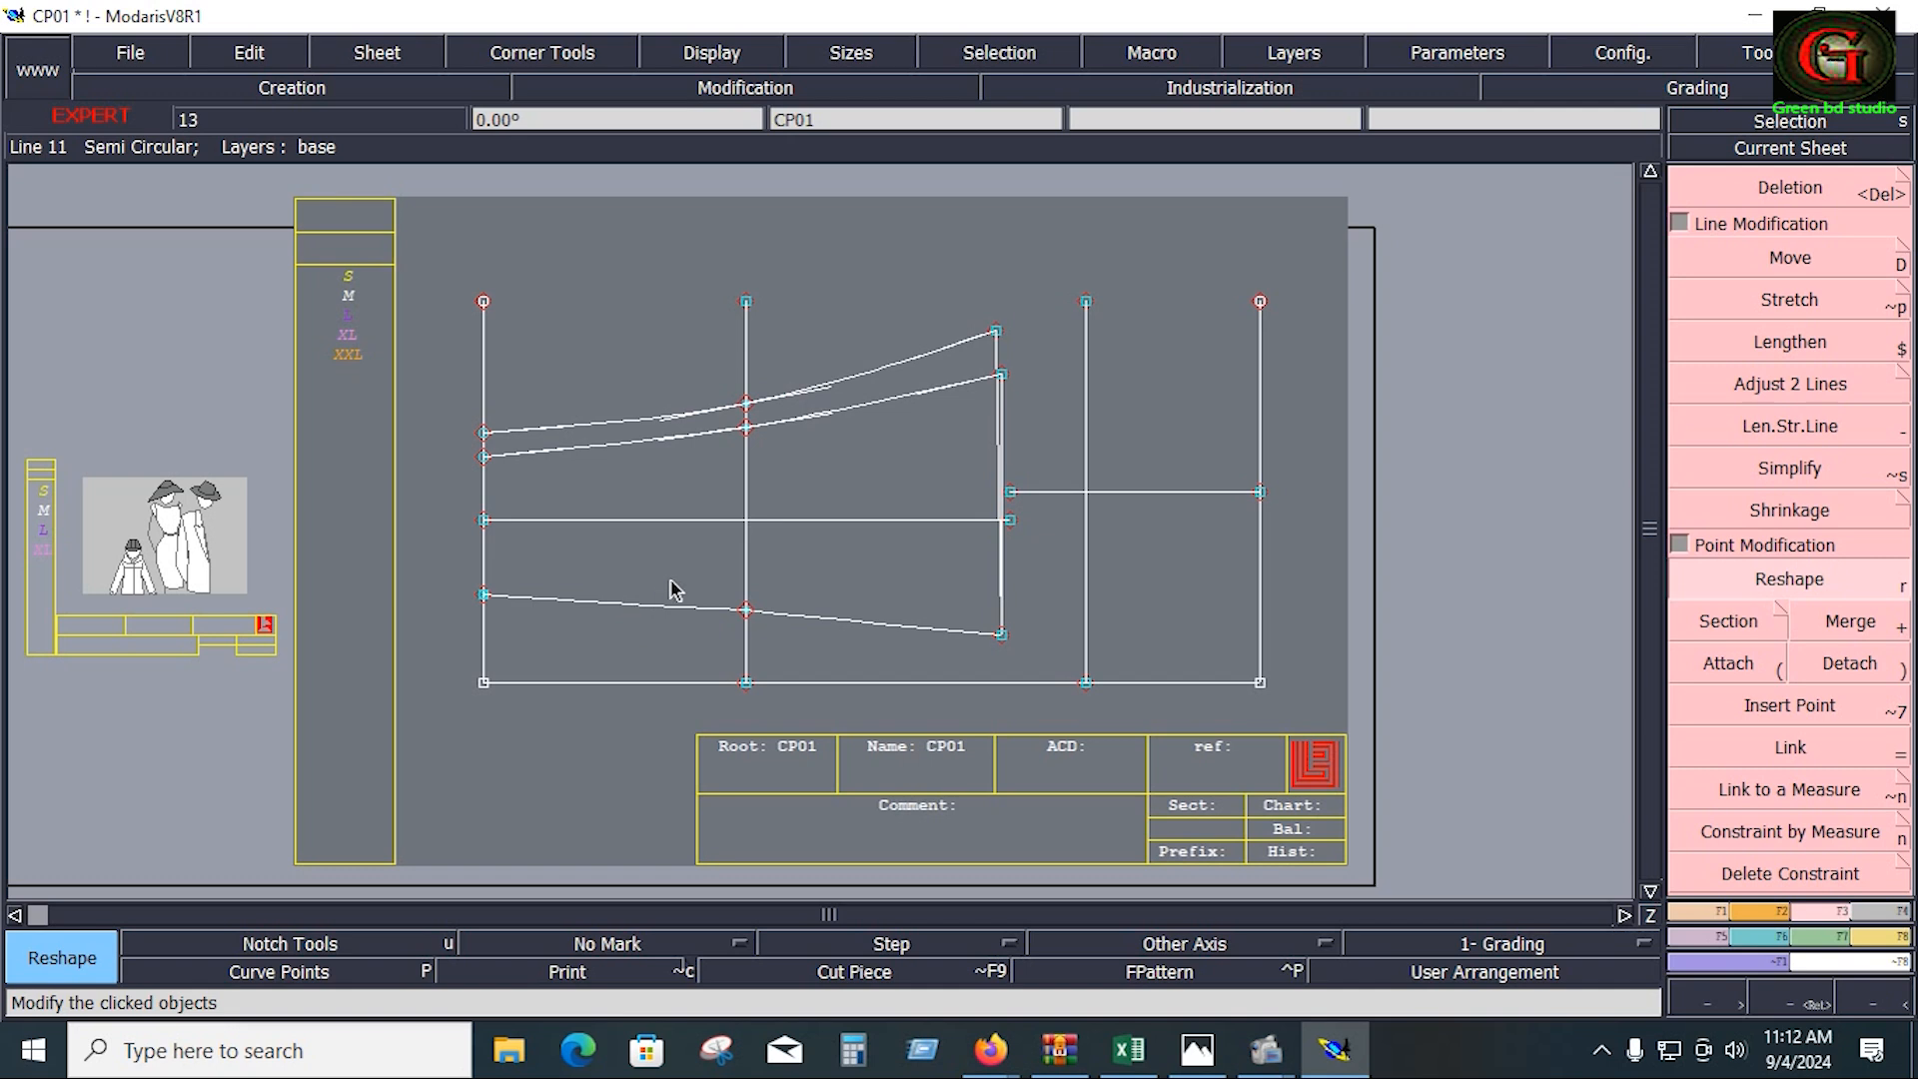
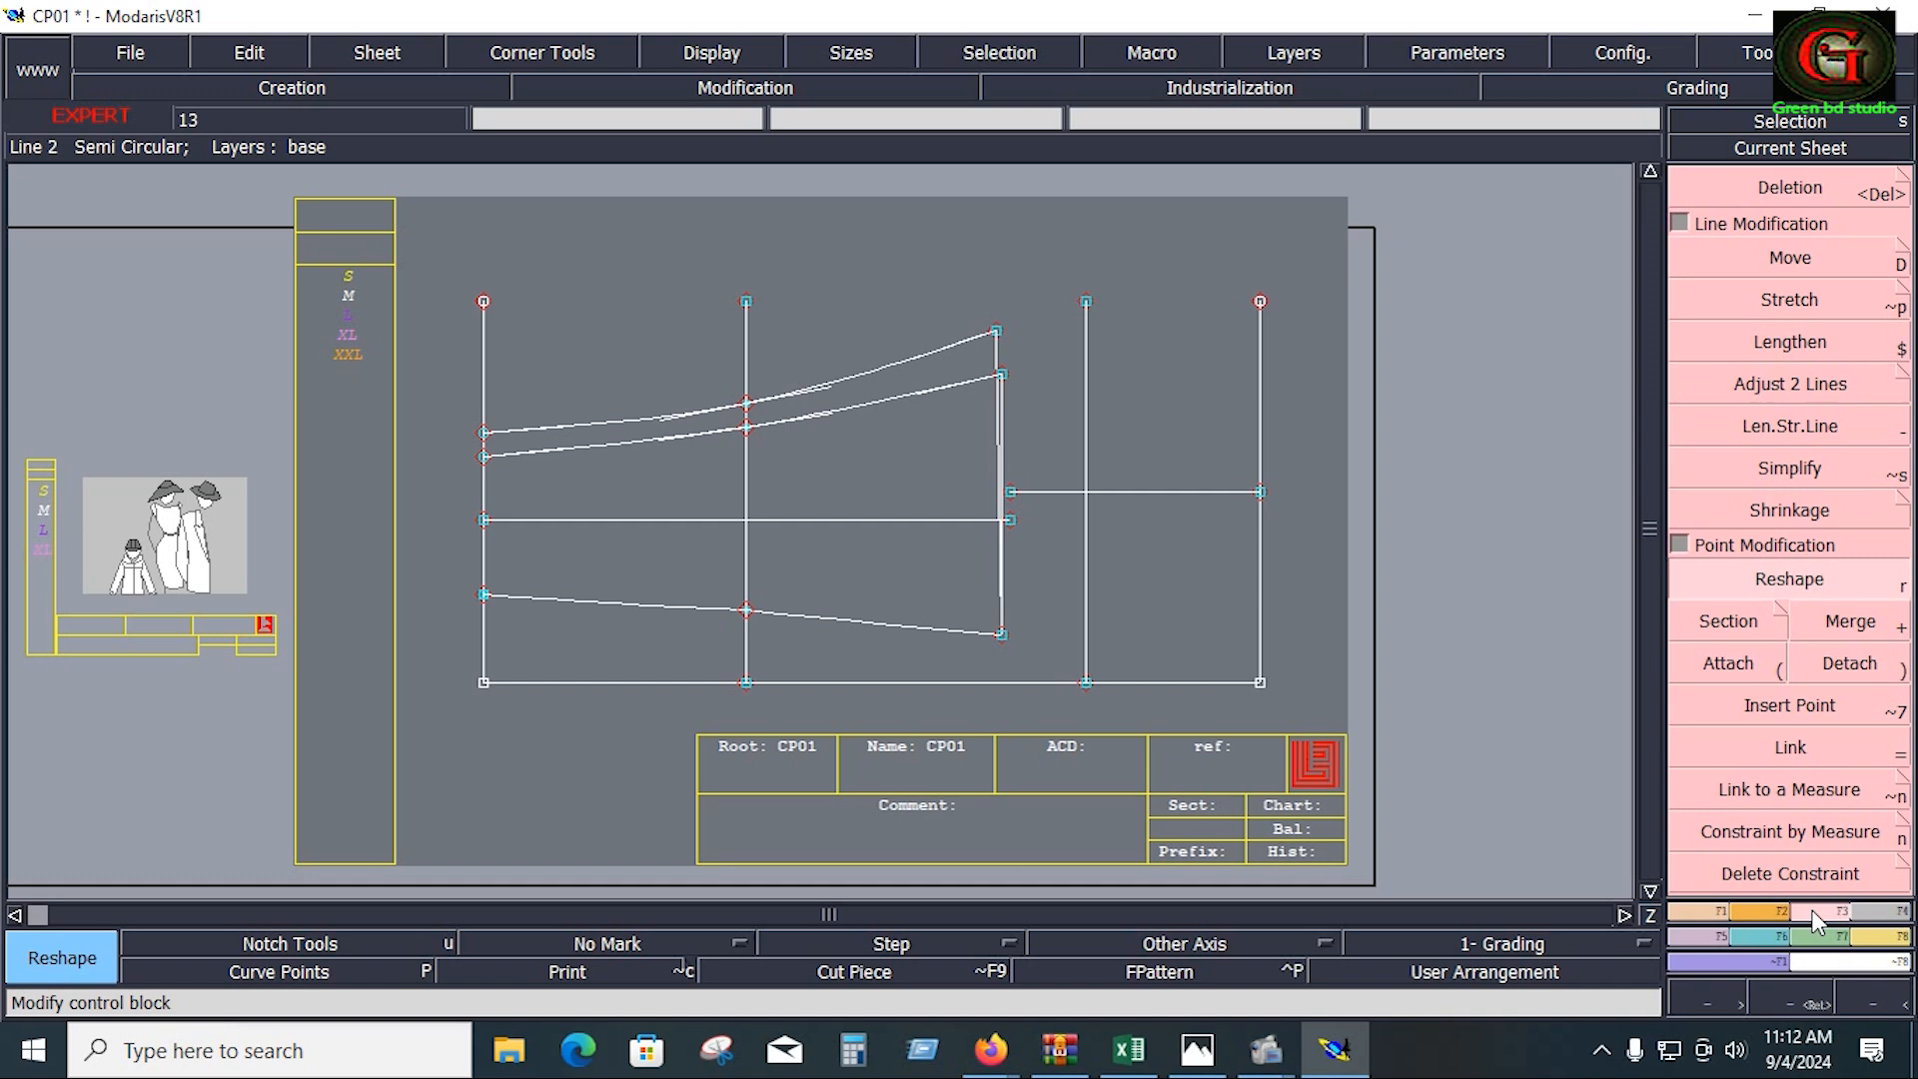
Step: Simplify the side curve with a tolerance of 1.000 inch
left_click(1680, 223)
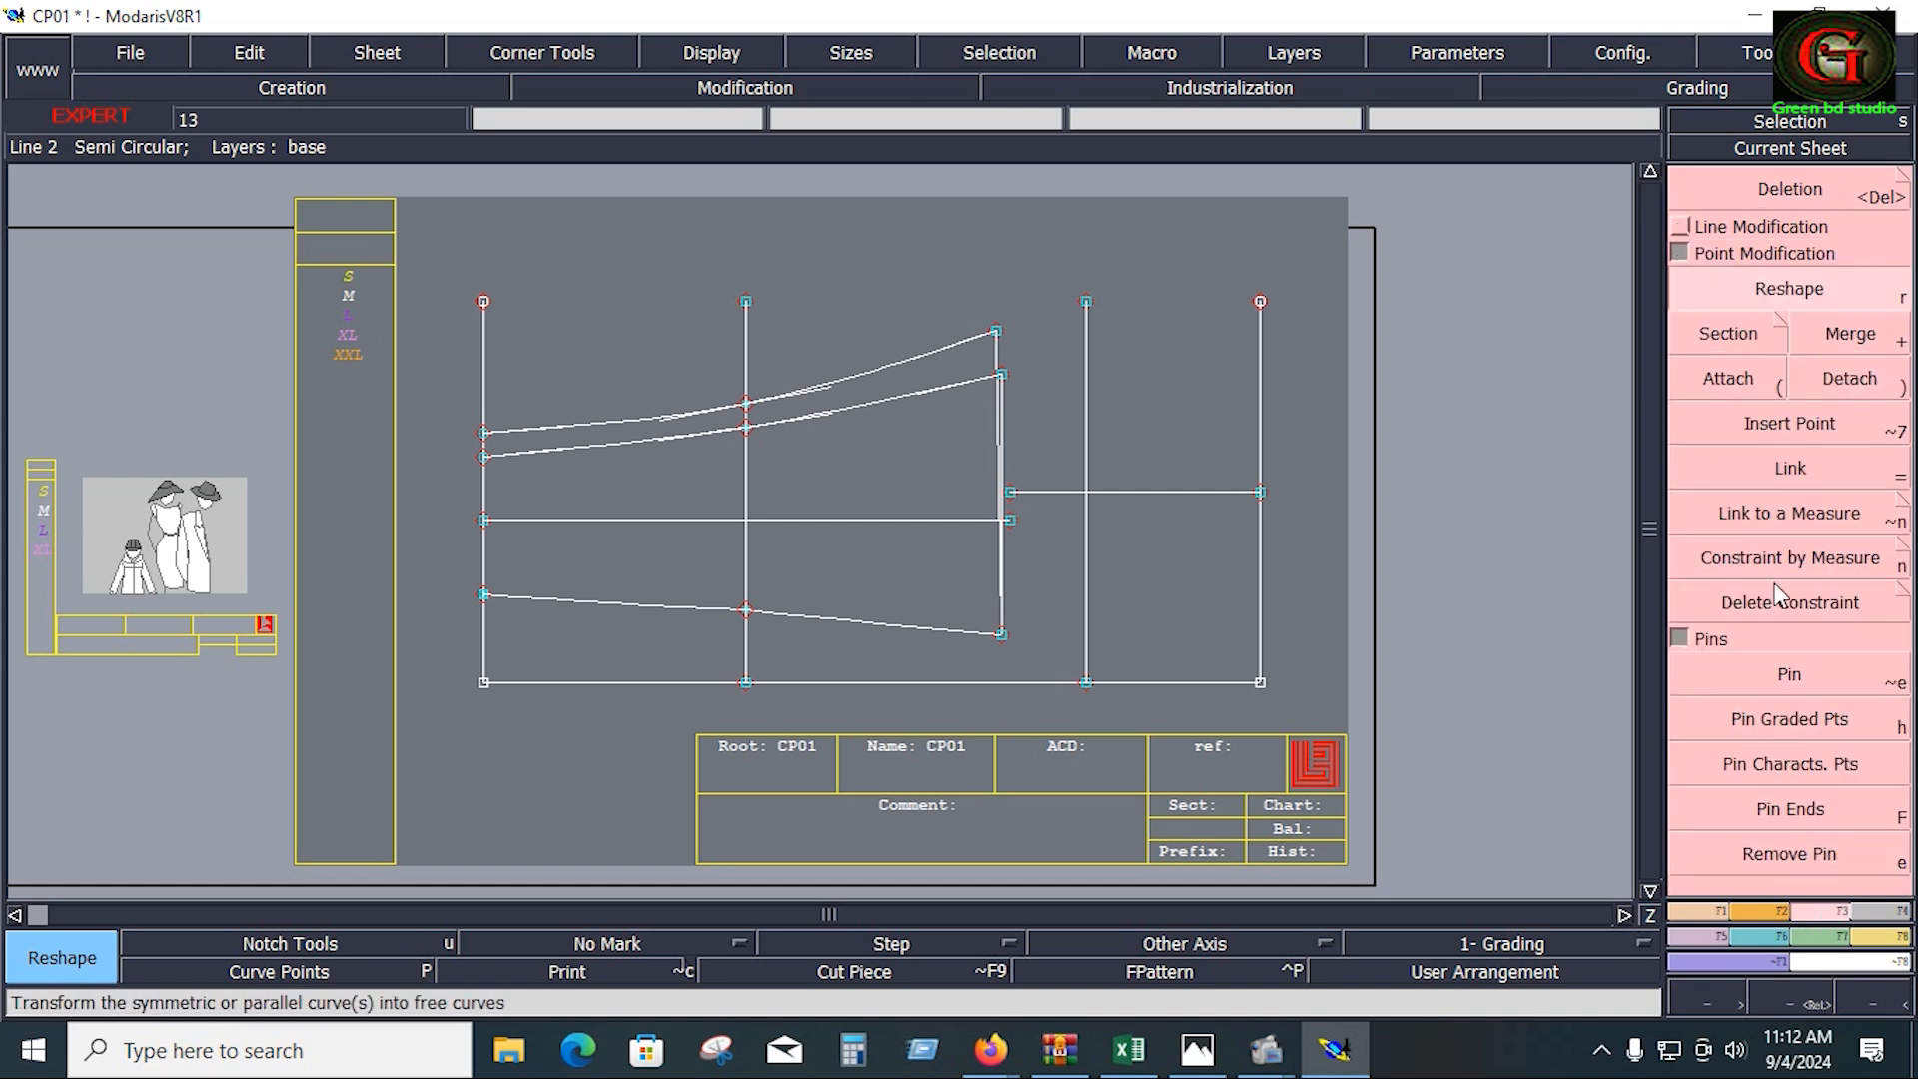
left_click(1680, 227)
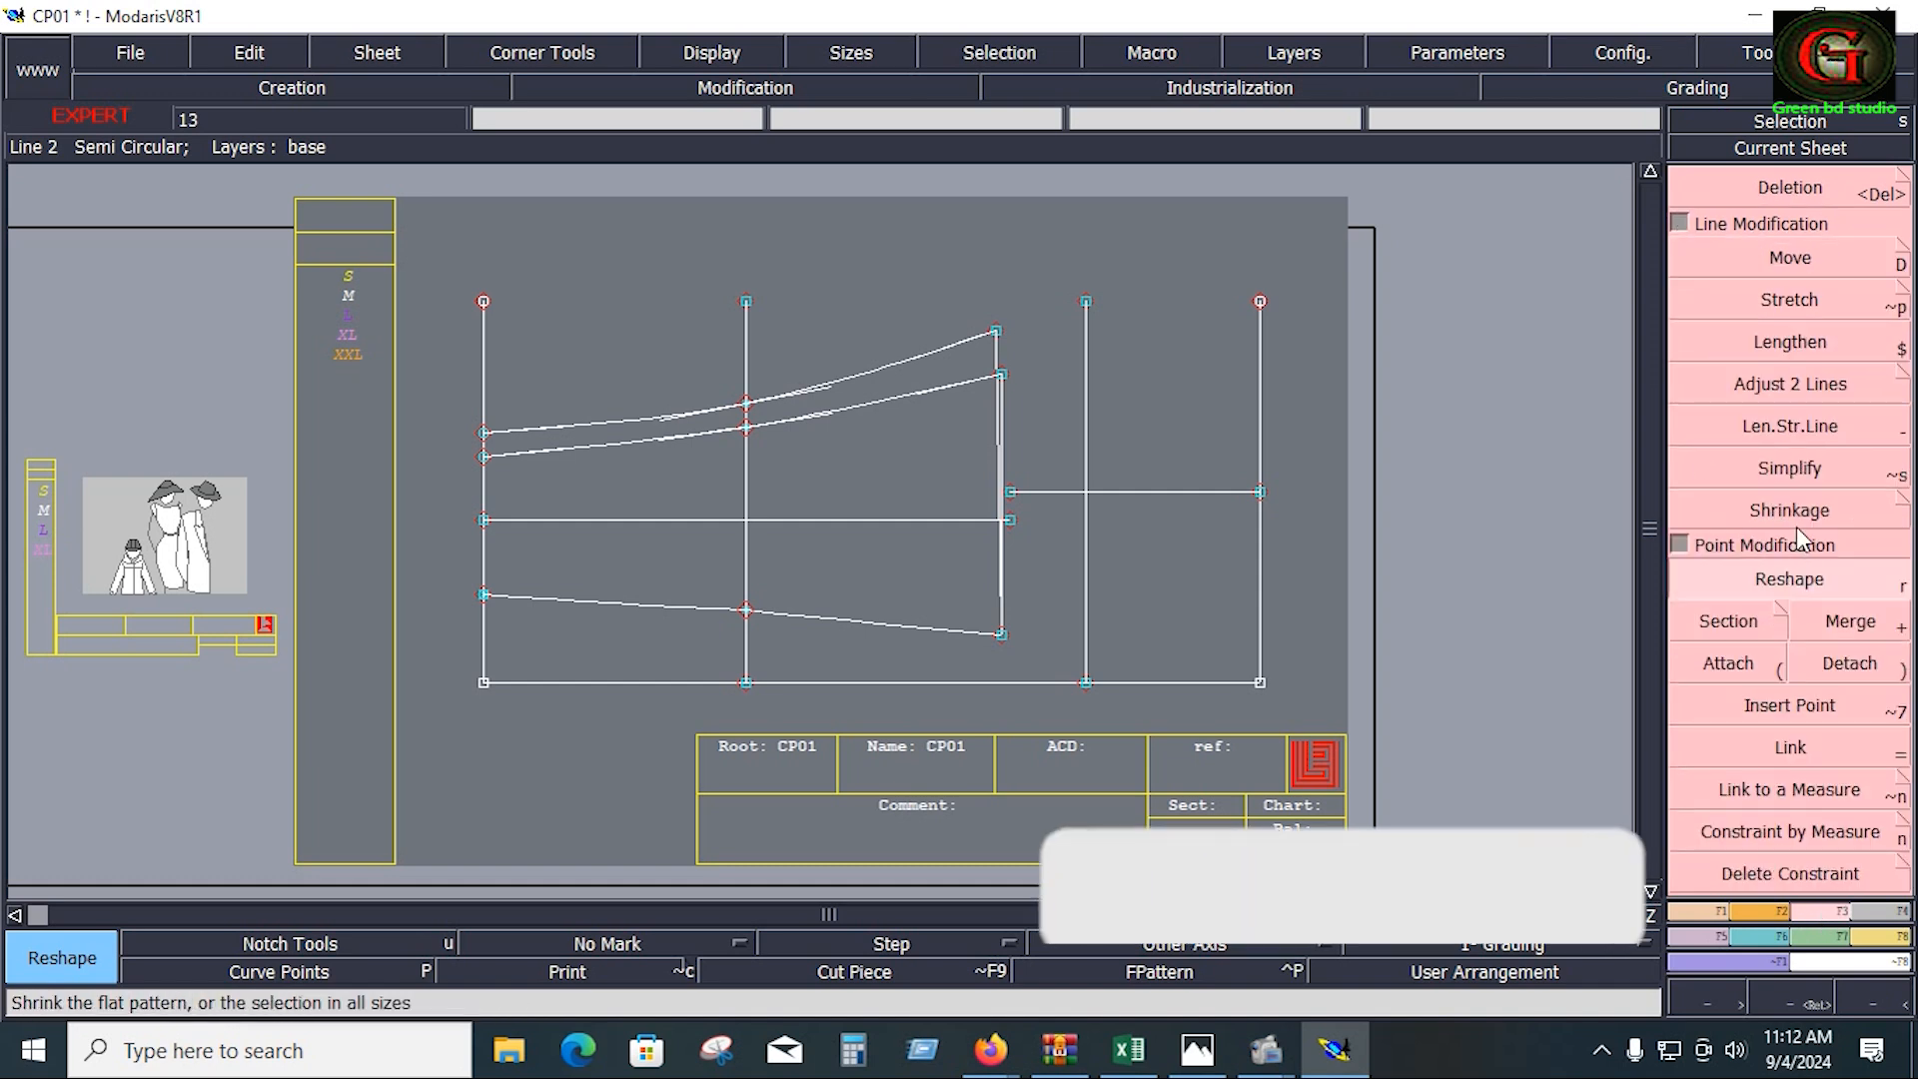
left_click(1789, 470)
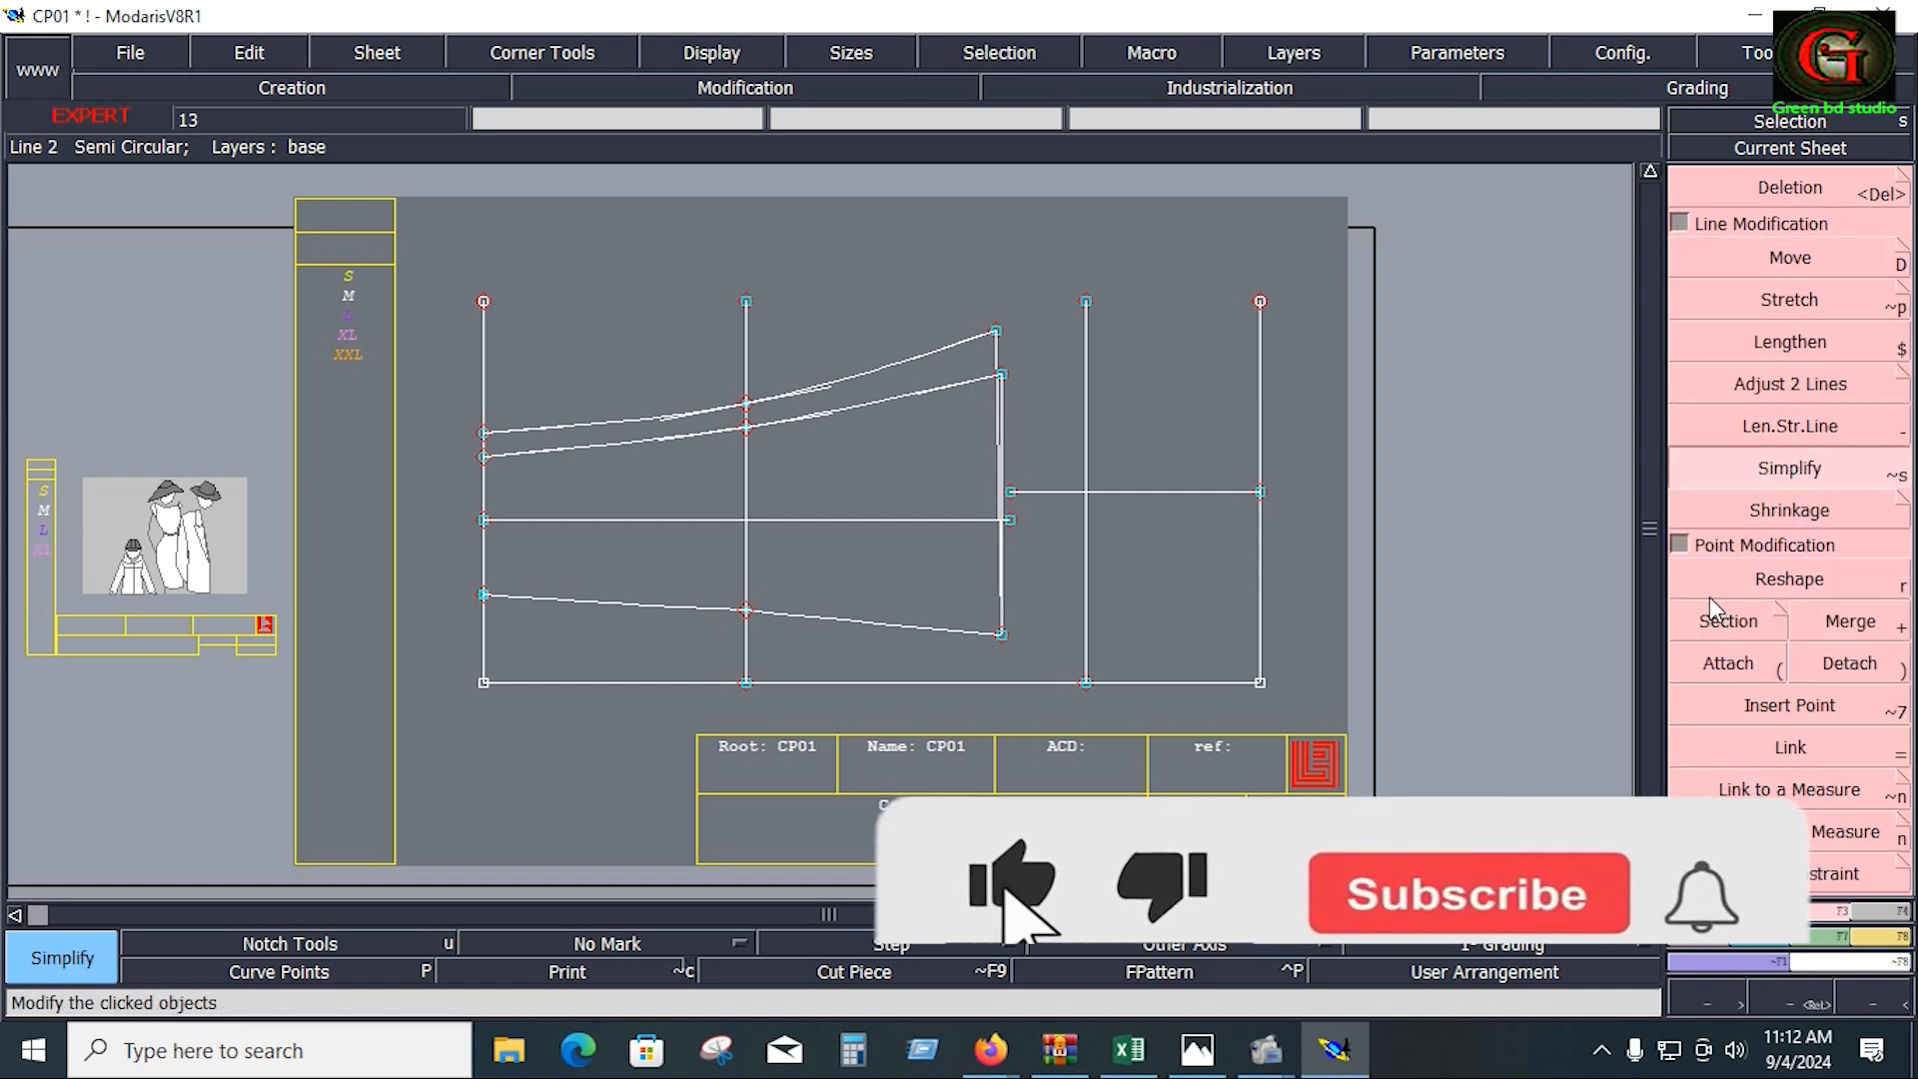
left_click(824, 618)
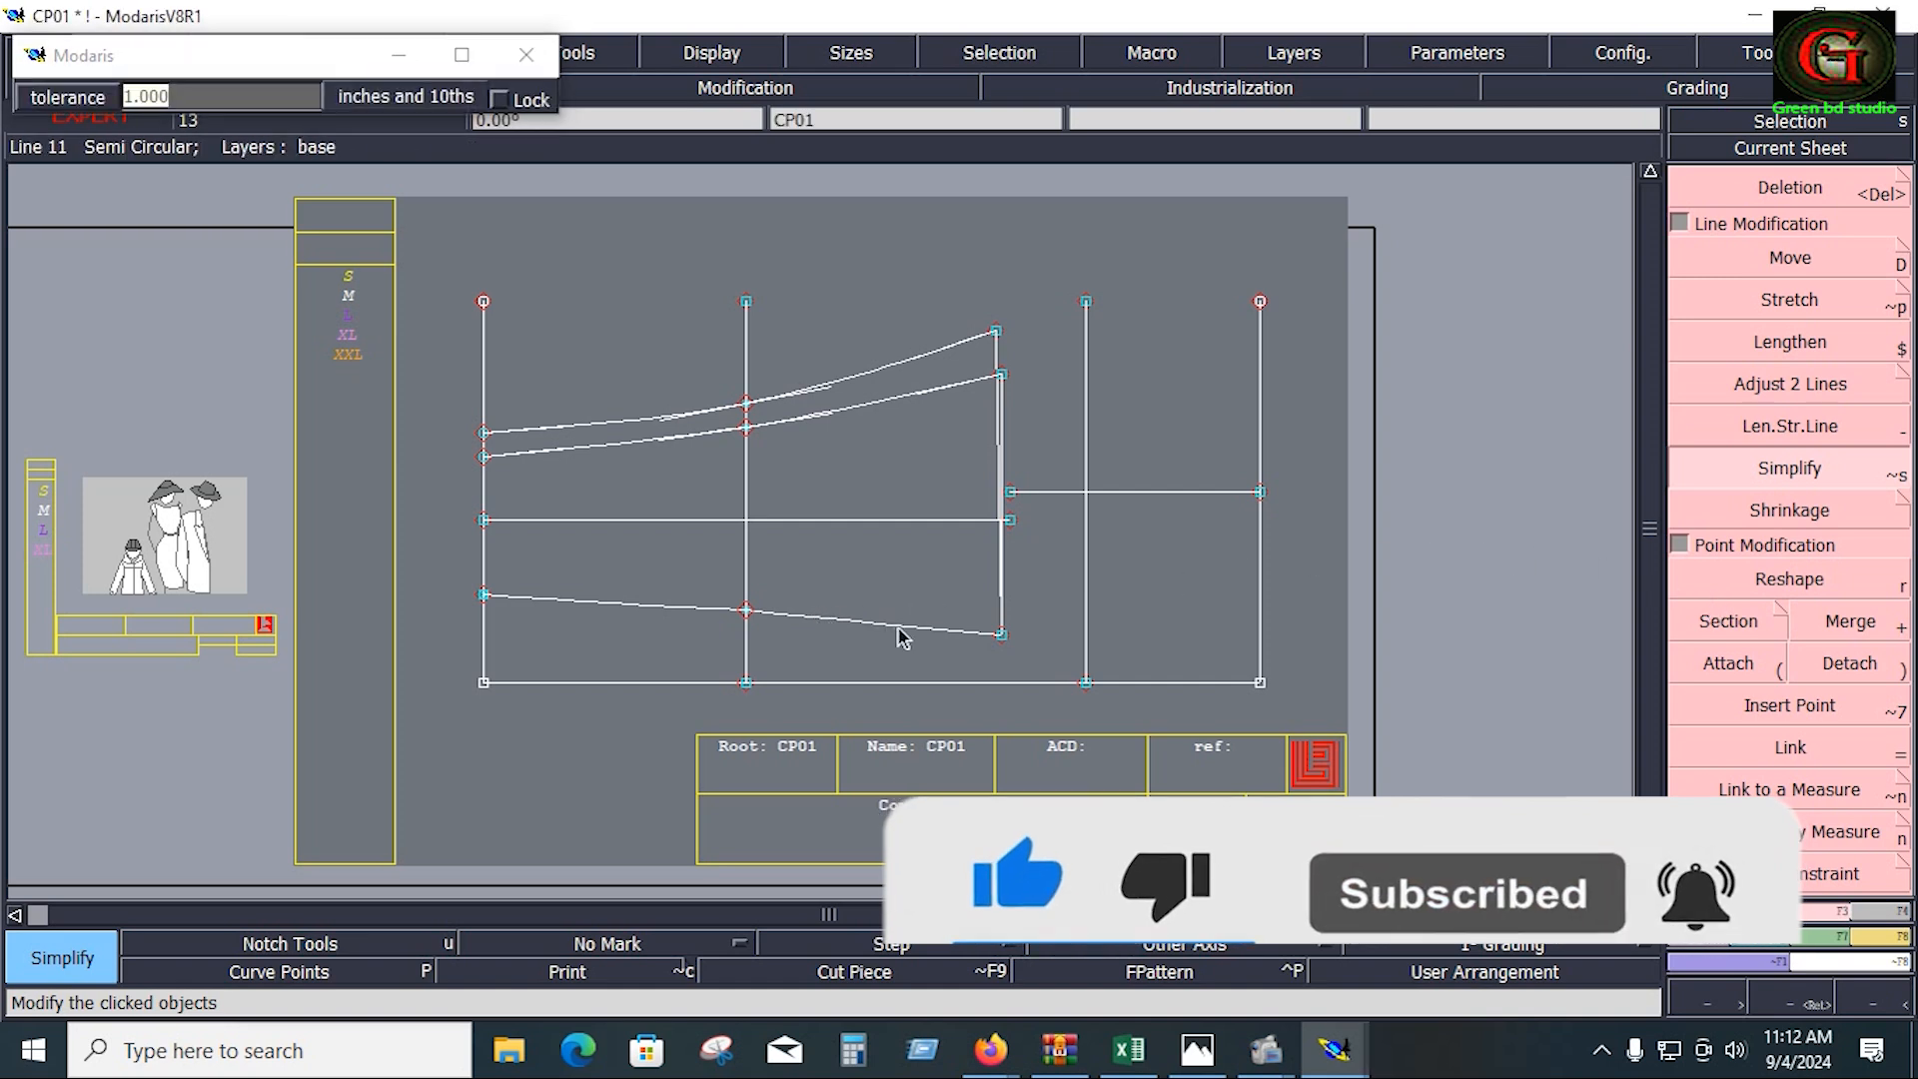
key("Return")
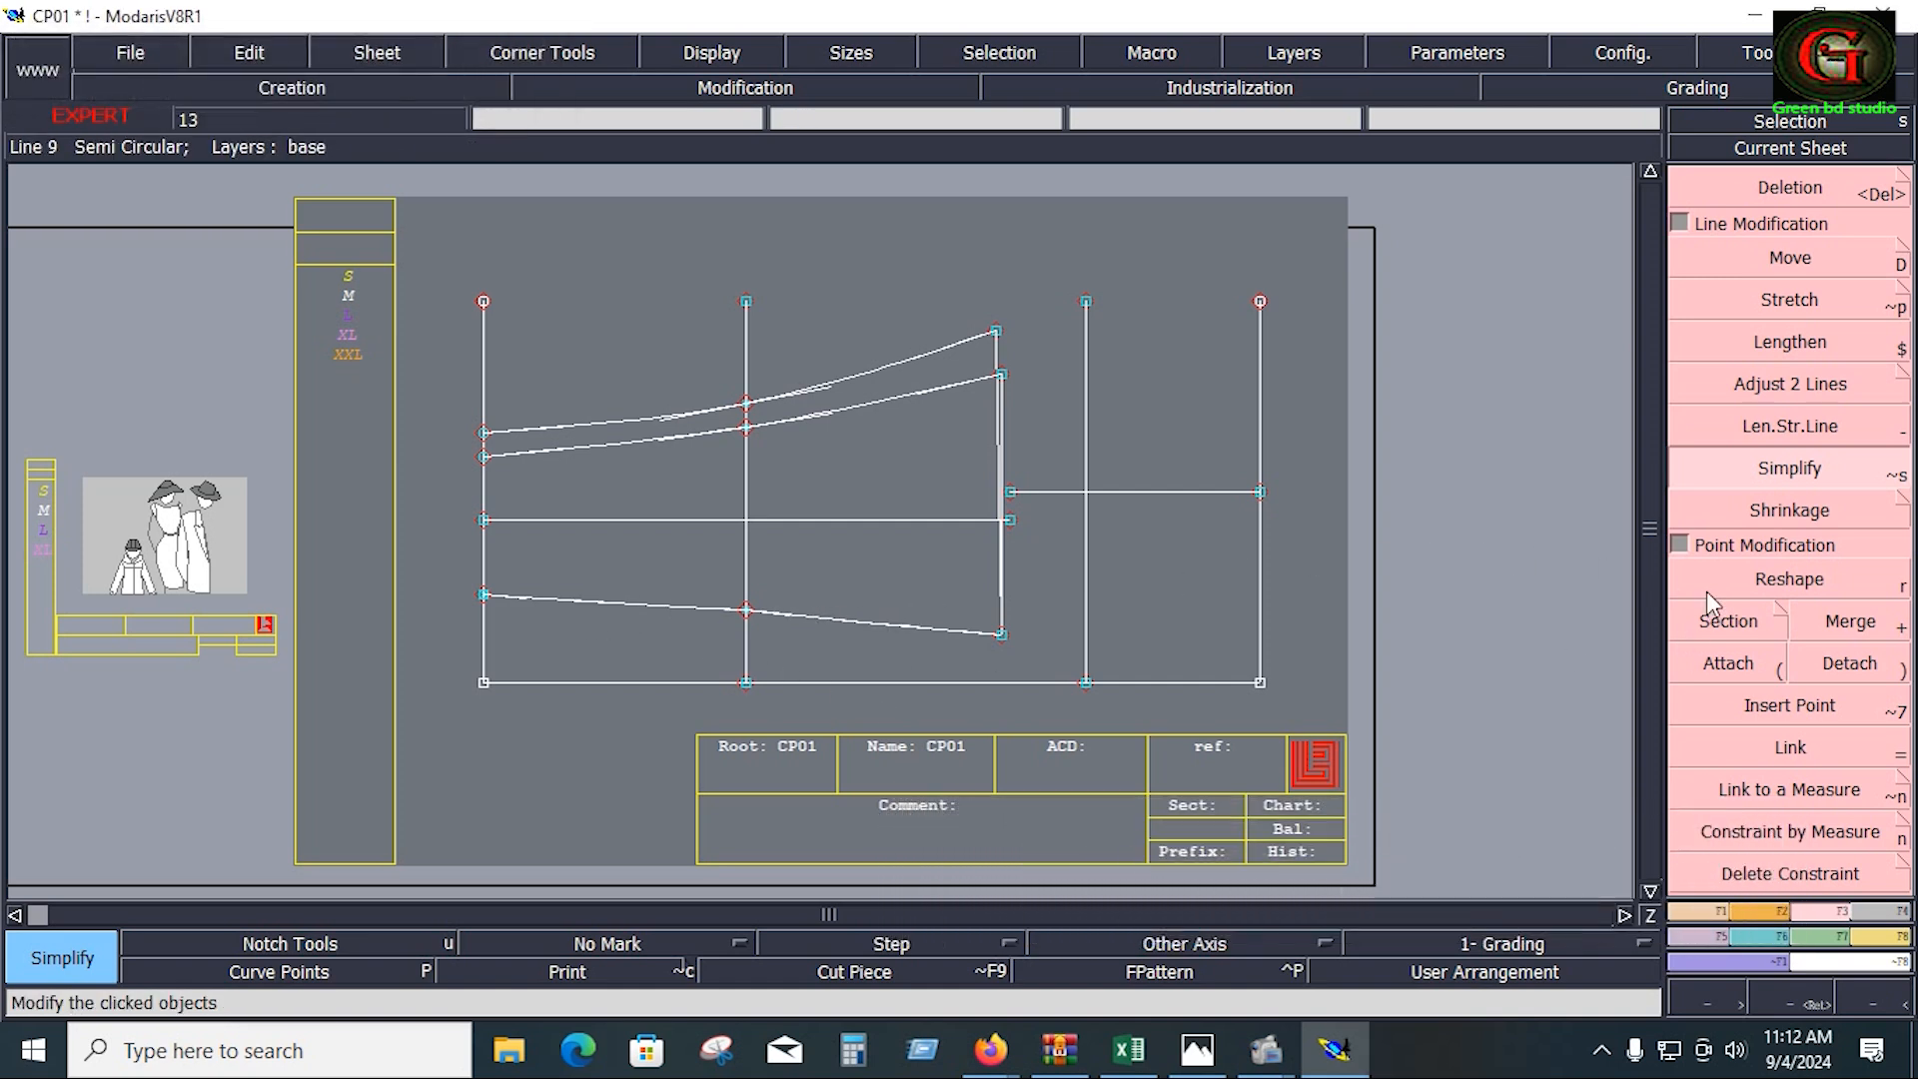
Step: Move the leg curve points on the knee line together by 0 in X and -0.125 inches in Y
key("d")
left_click(746, 609)
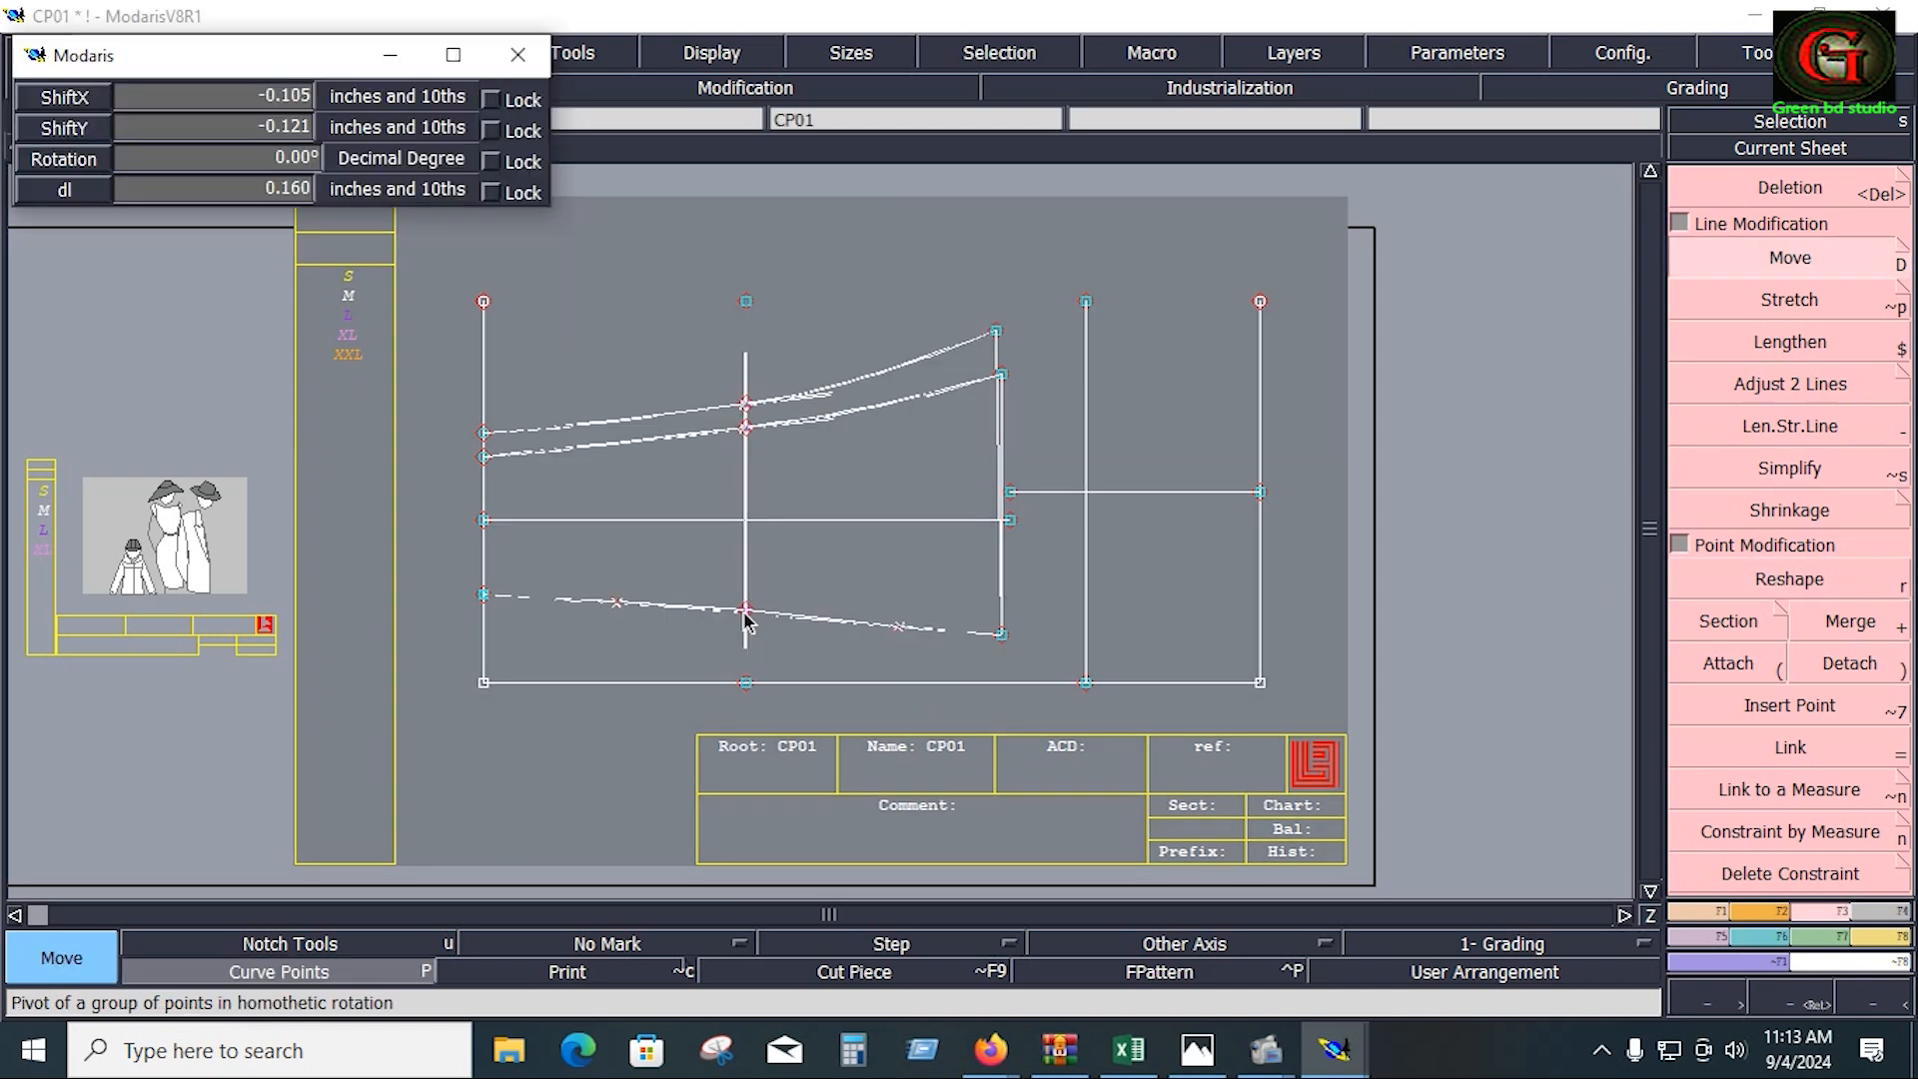
key("Down")
key("Down")
type("0.375")
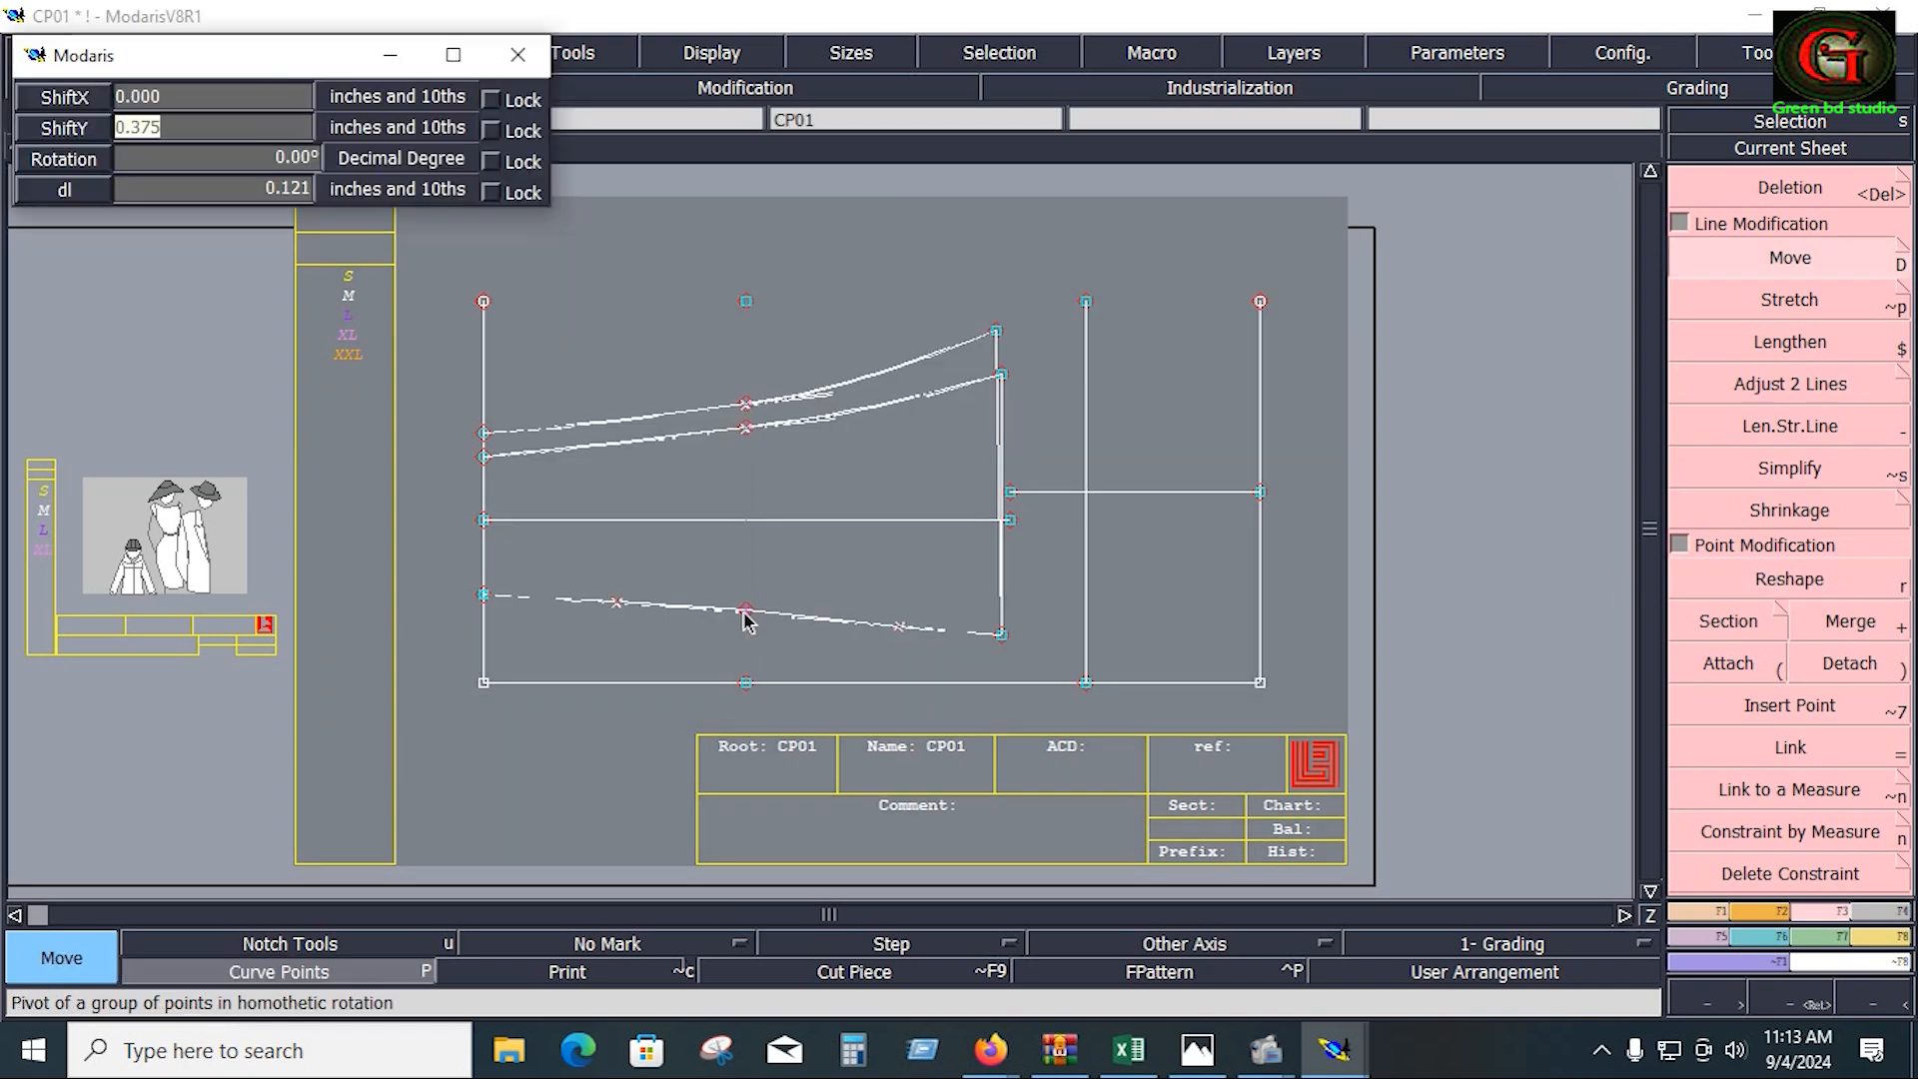
key("BackSpace")
type("-.125")
key("Return")
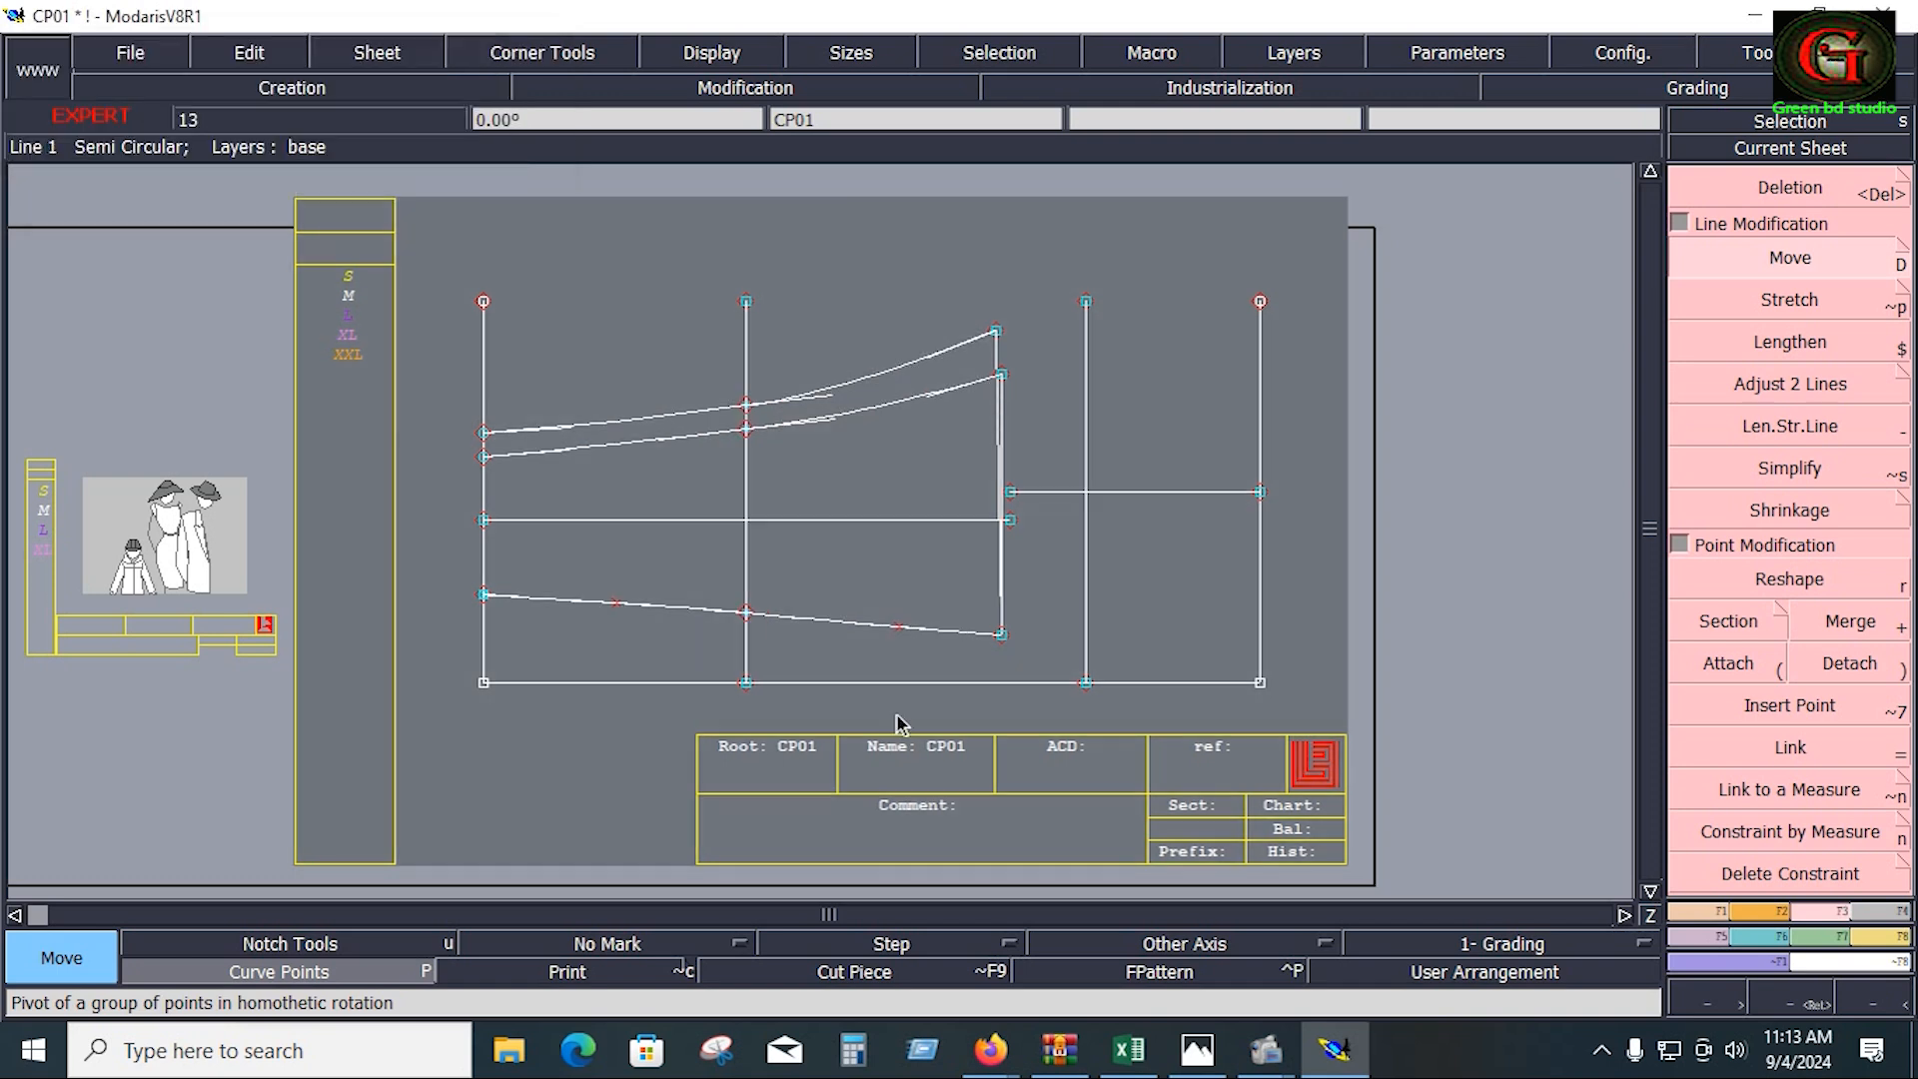
Step: Reshape the two inseam curves around the knee line and save the CP01 model
left_click(1773, 579)
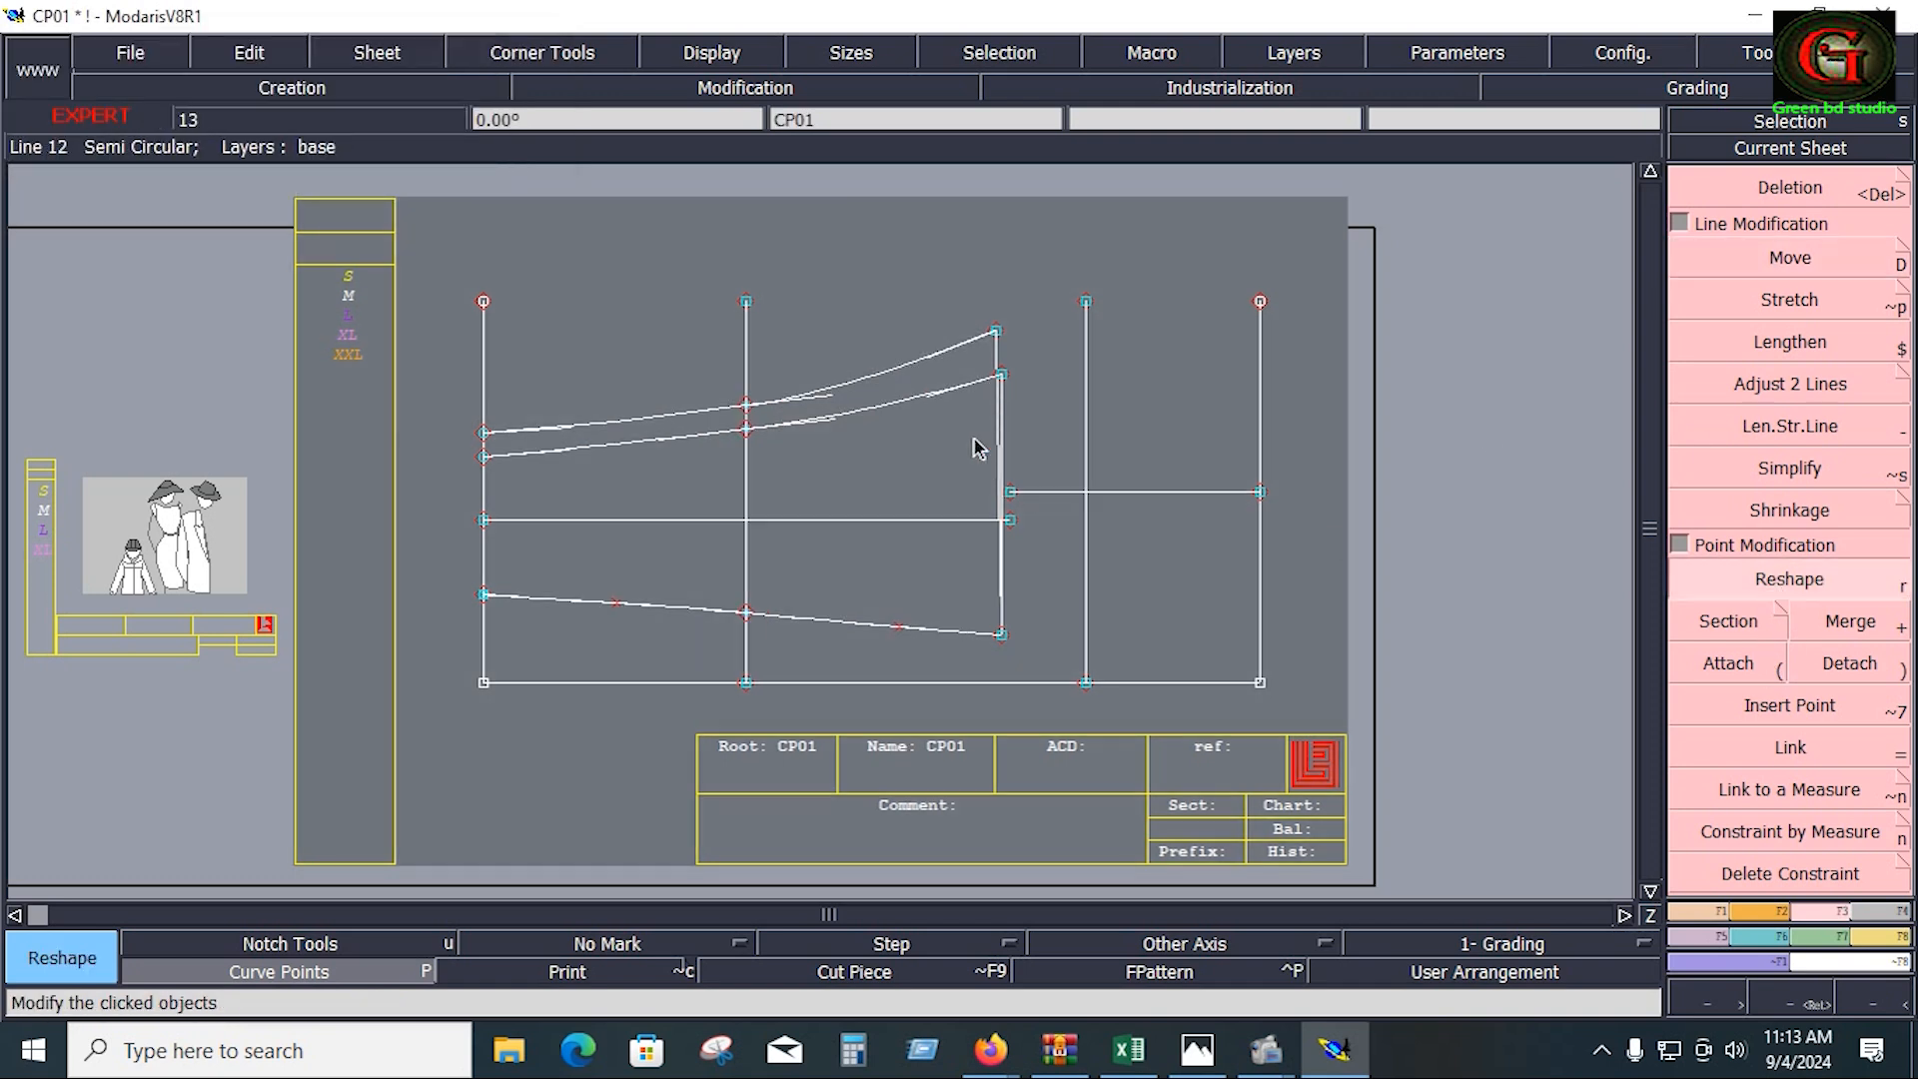
left_click(130, 53)
left_click(148, 167)
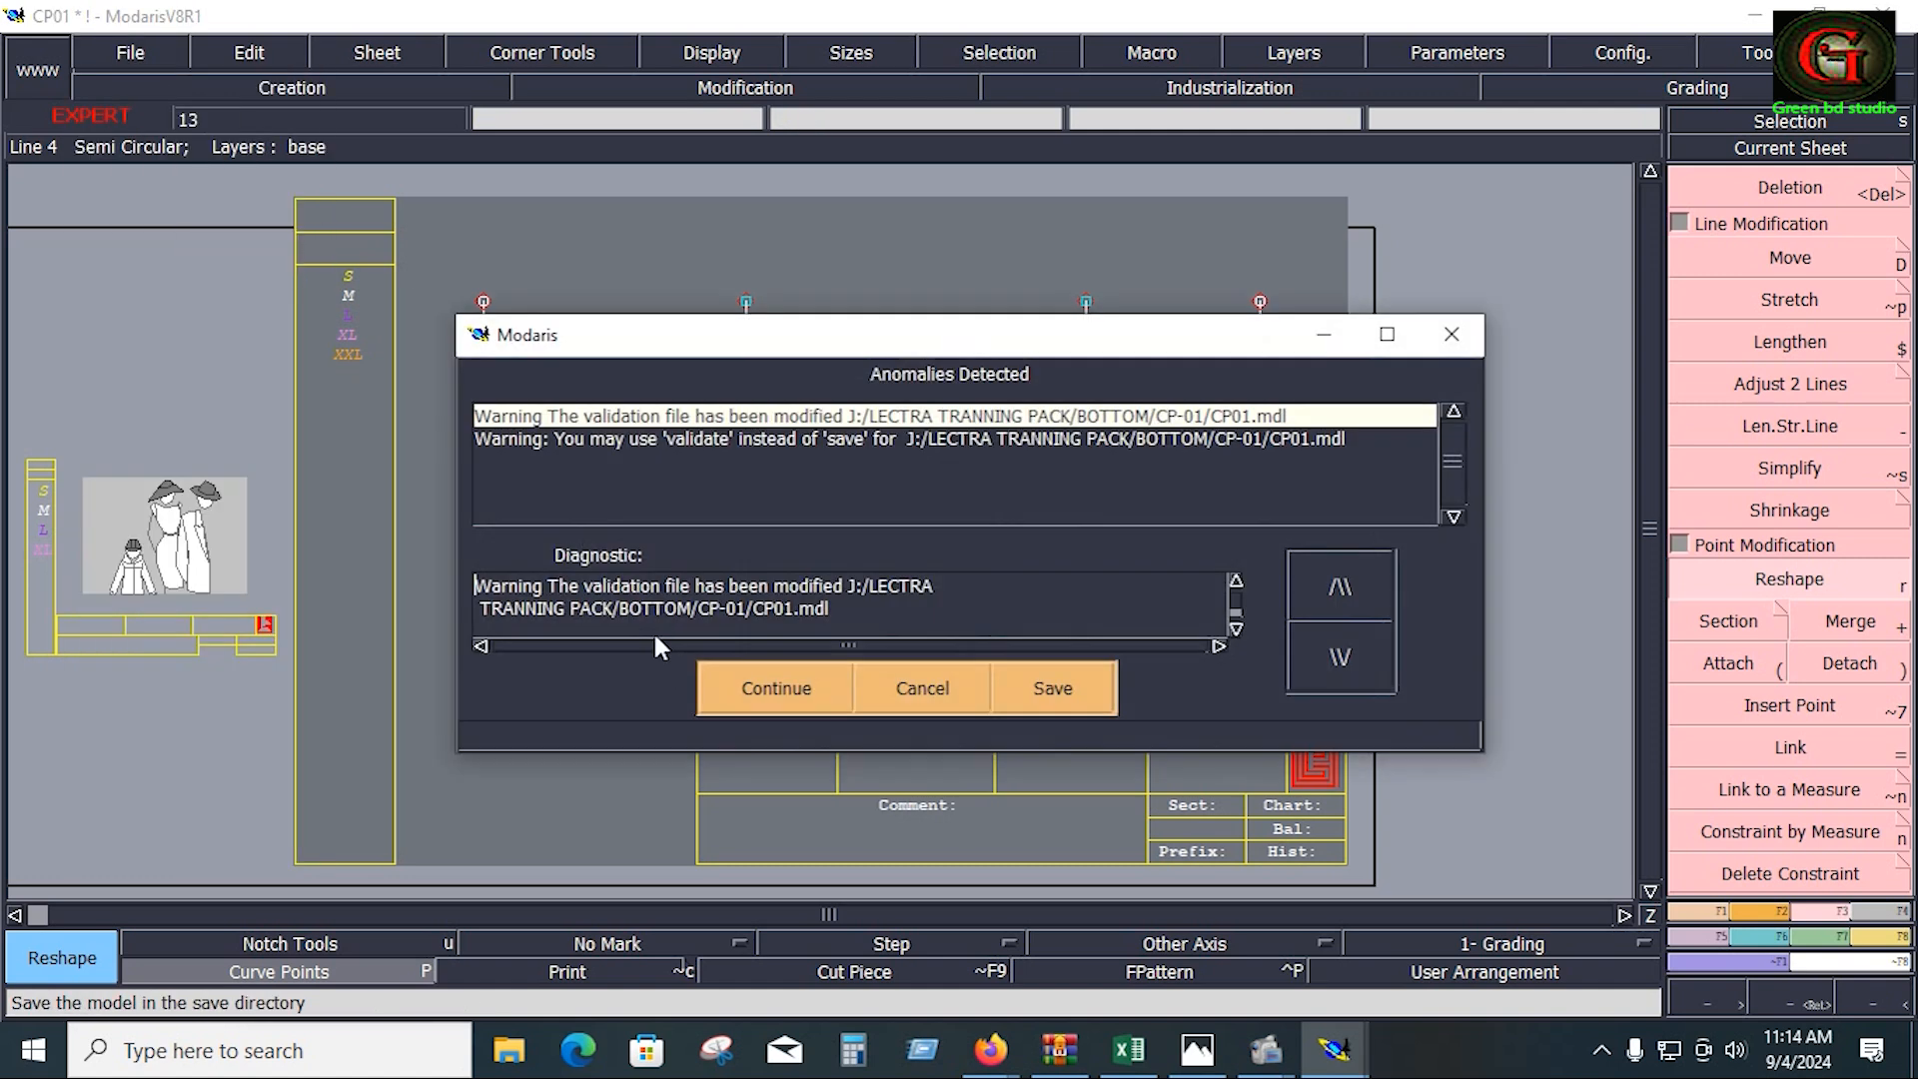
left_click(779, 690)
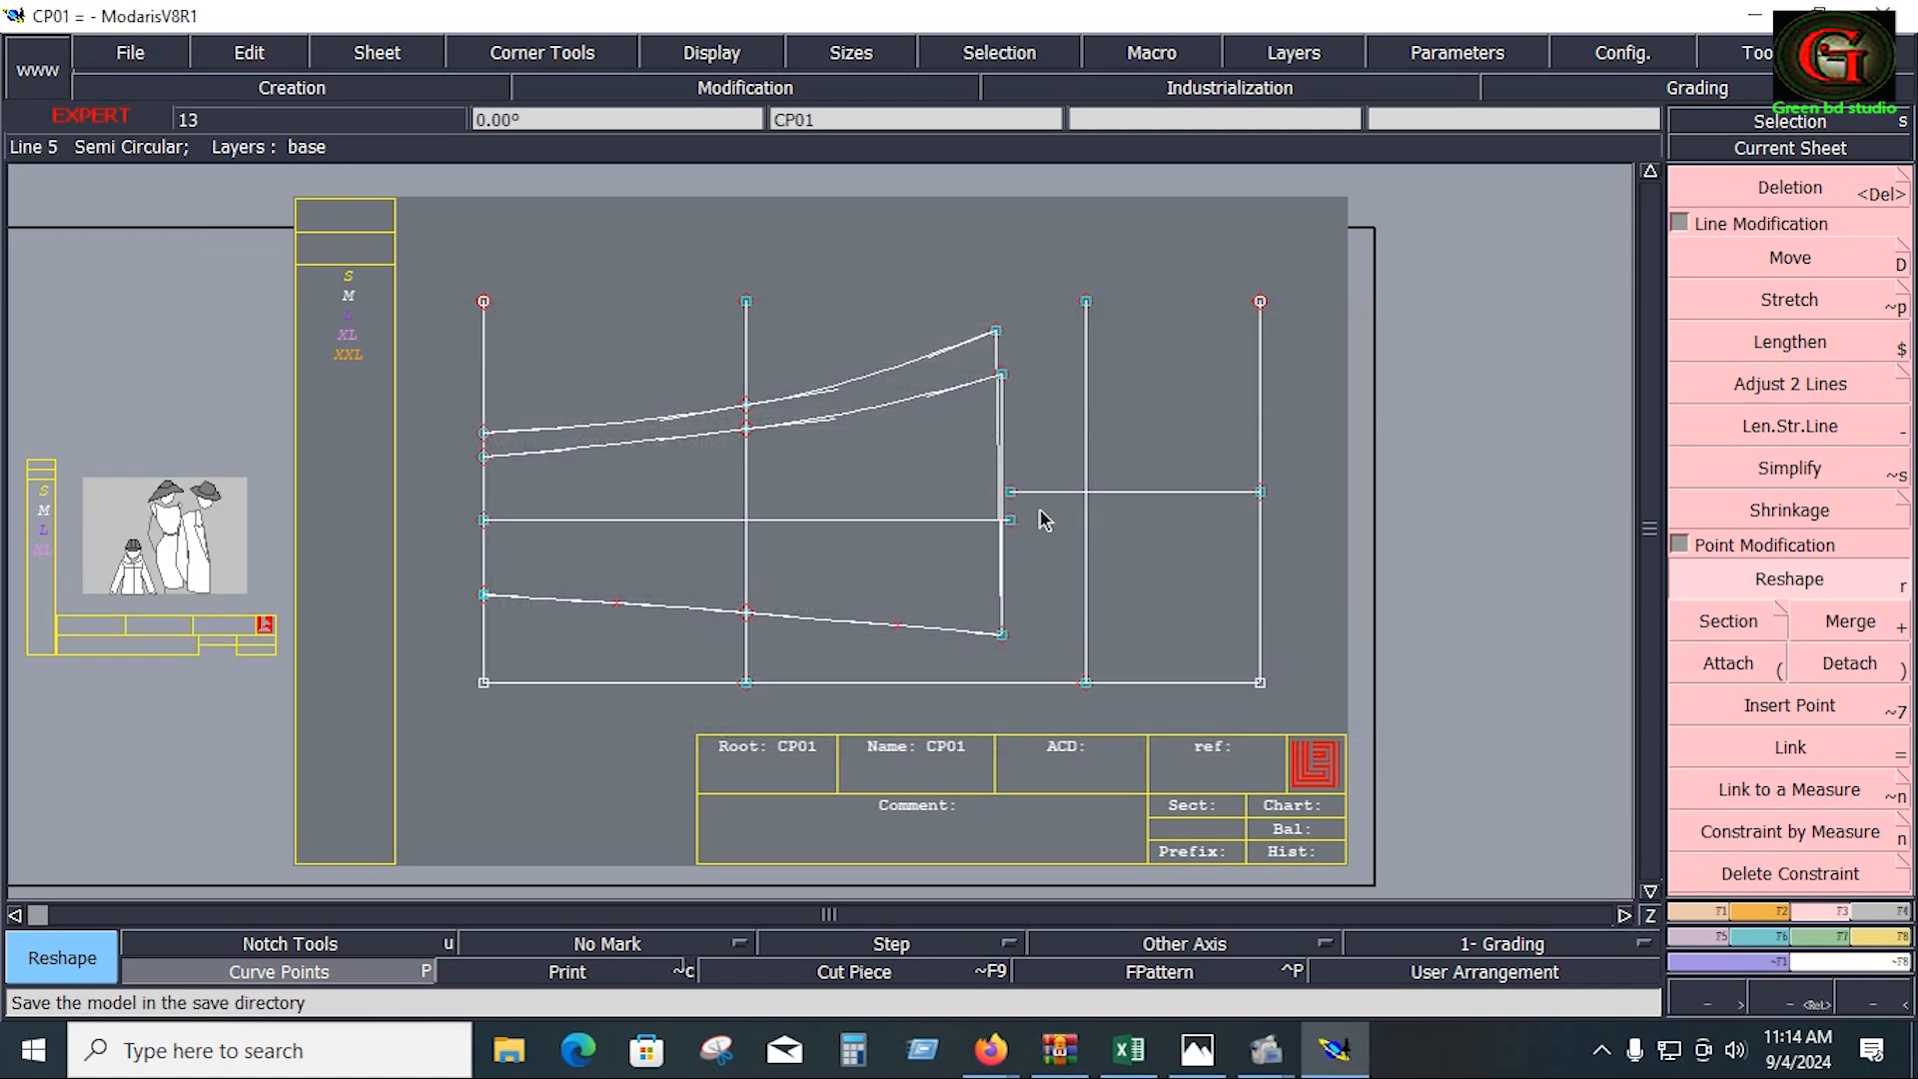
Step: Trim the hem line to the uppermost inseam curve and the side curve, and delete the horizontal base line below the side curve
left_click(1793, 385)
left_click(484, 480)
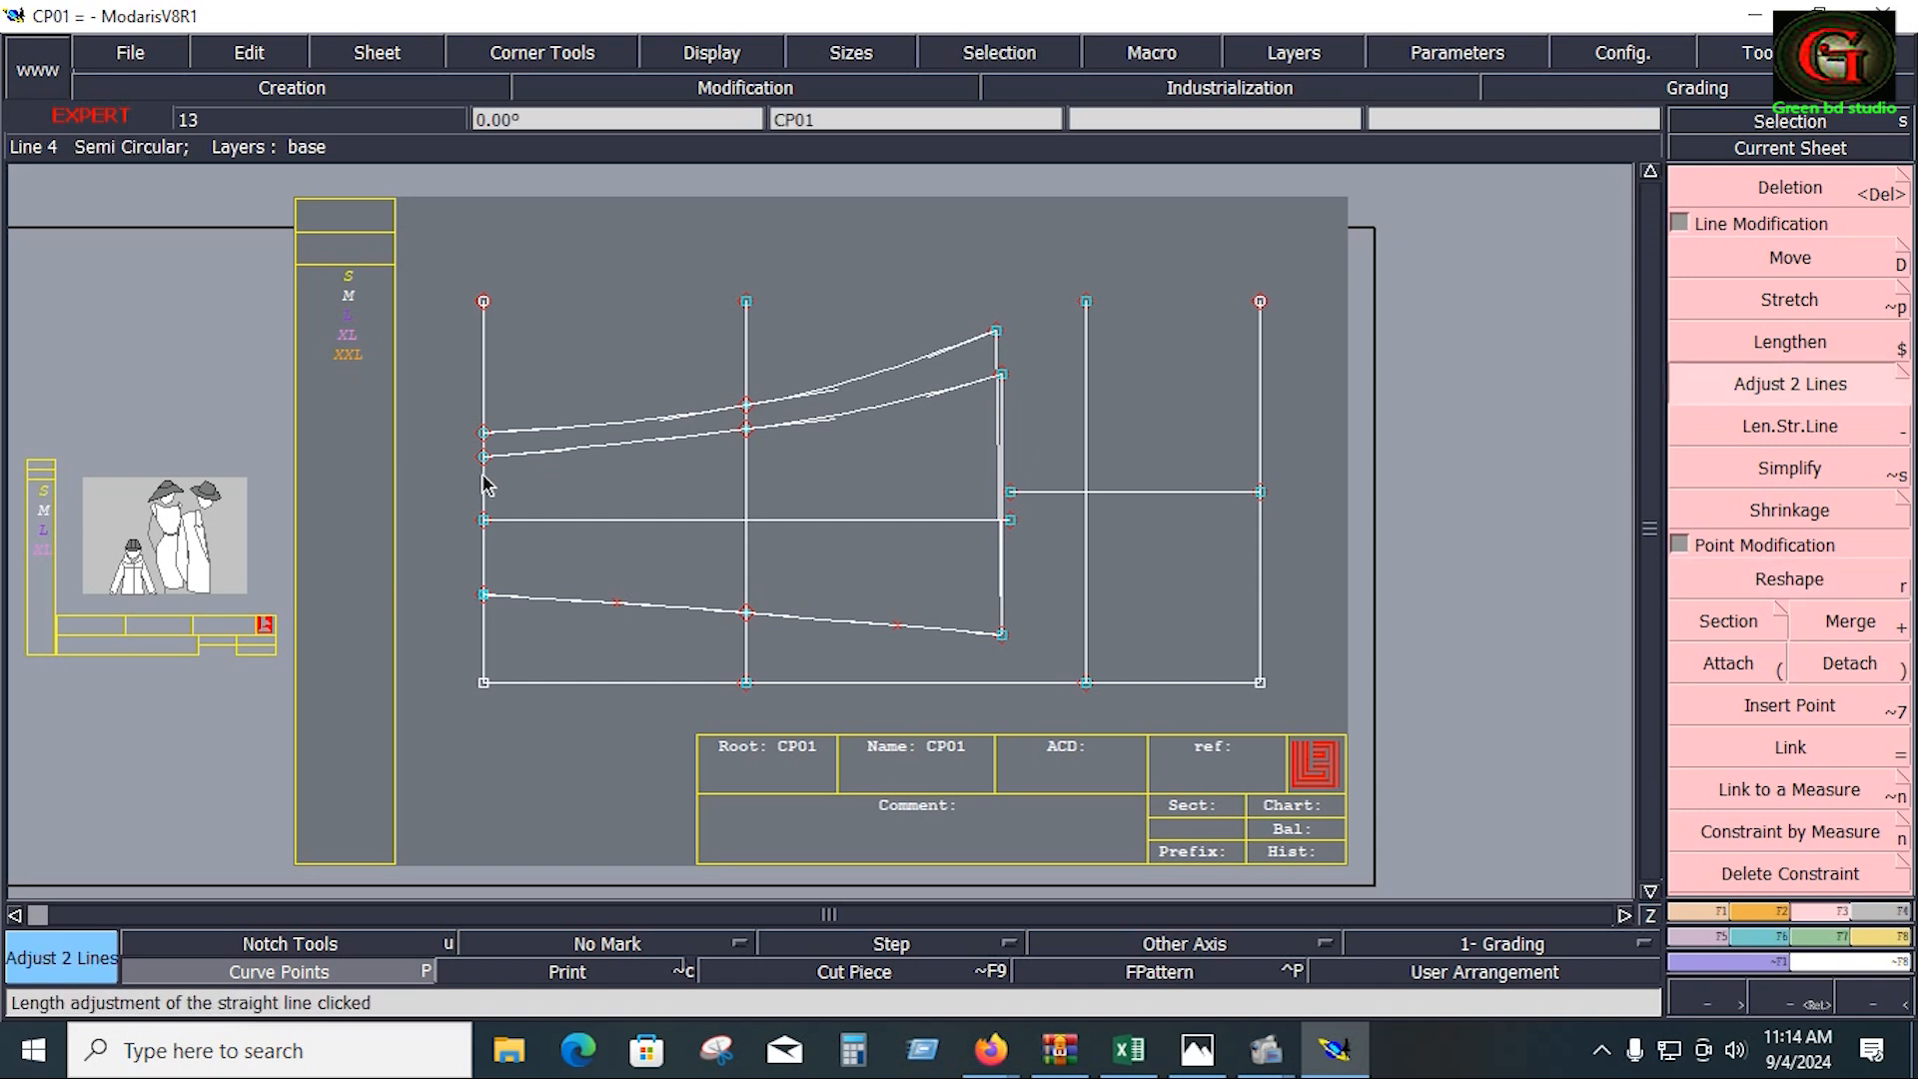
left_click(574, 433)
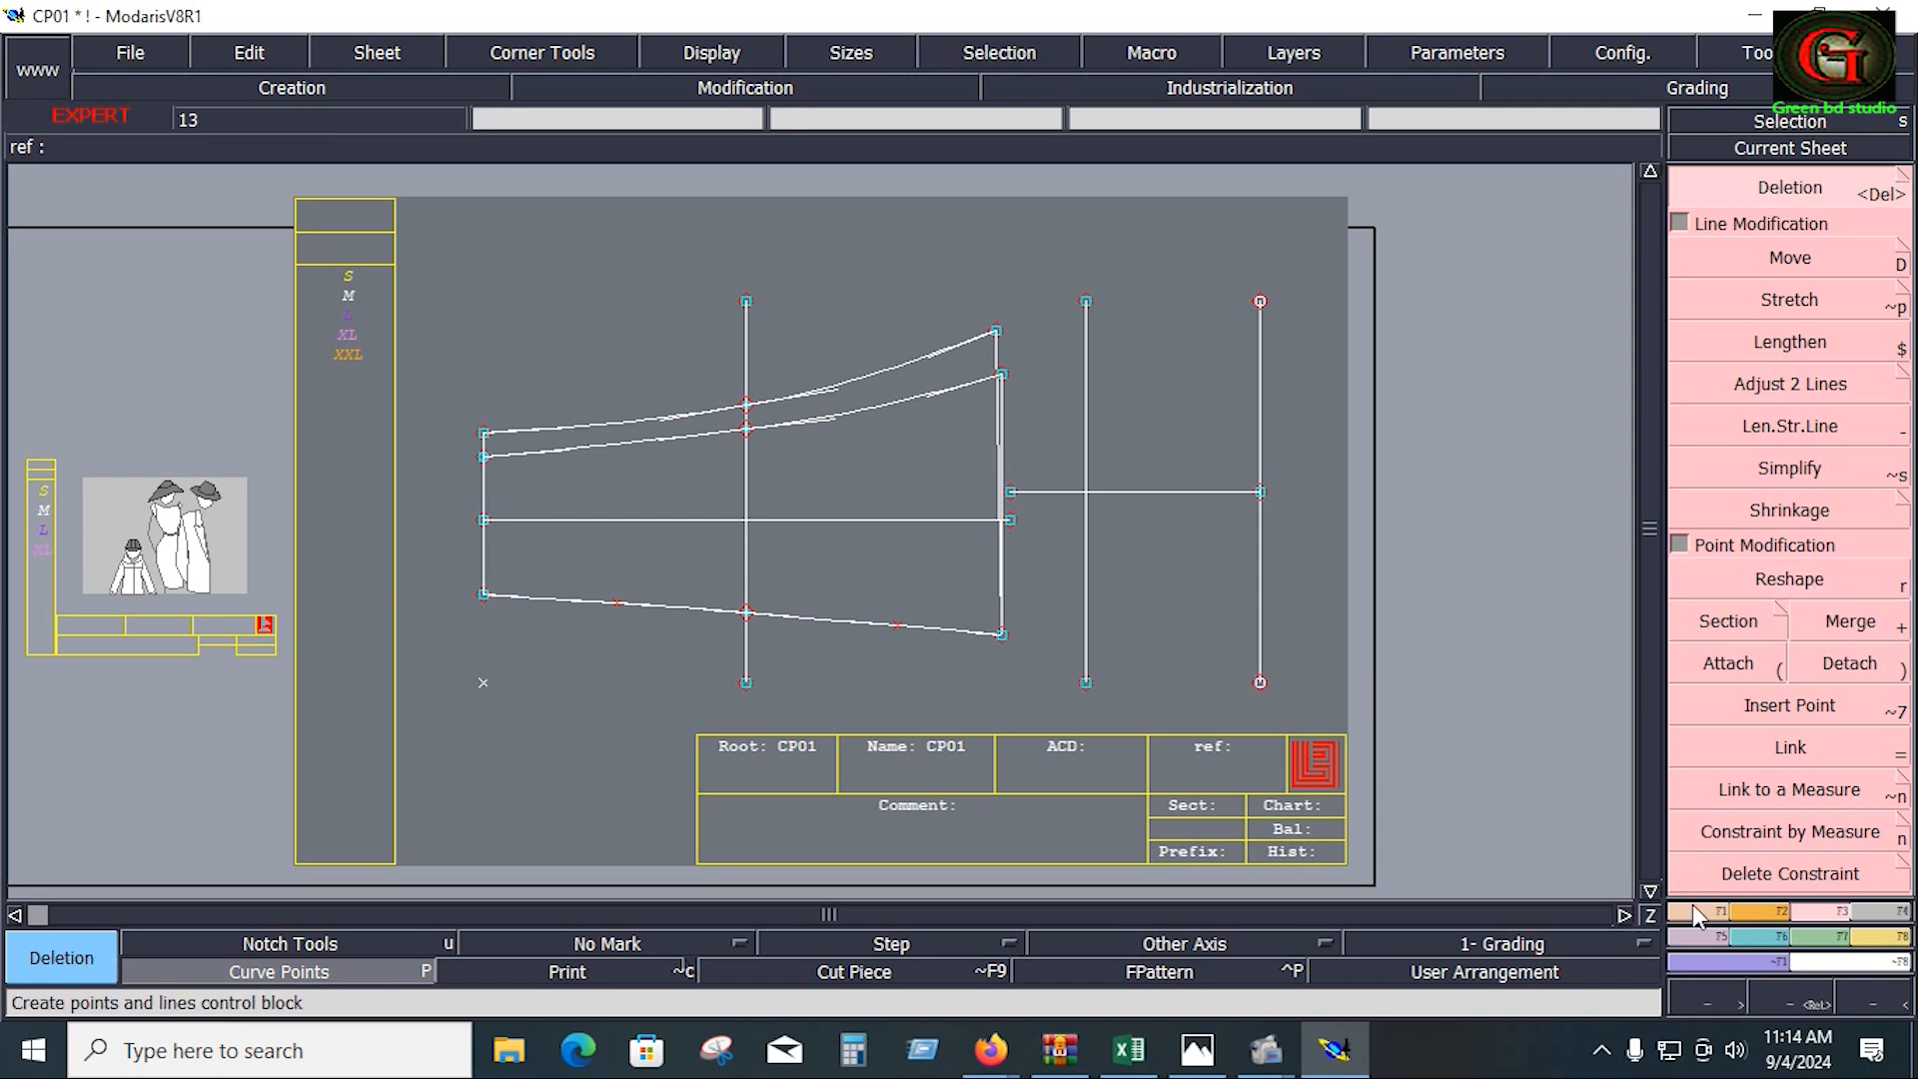
Step: Draw horizontal Bezier lines about 4.6 inches long from the crotch ends of the side curve and lower inseam curve to the hip line
left_click(1695, 907)
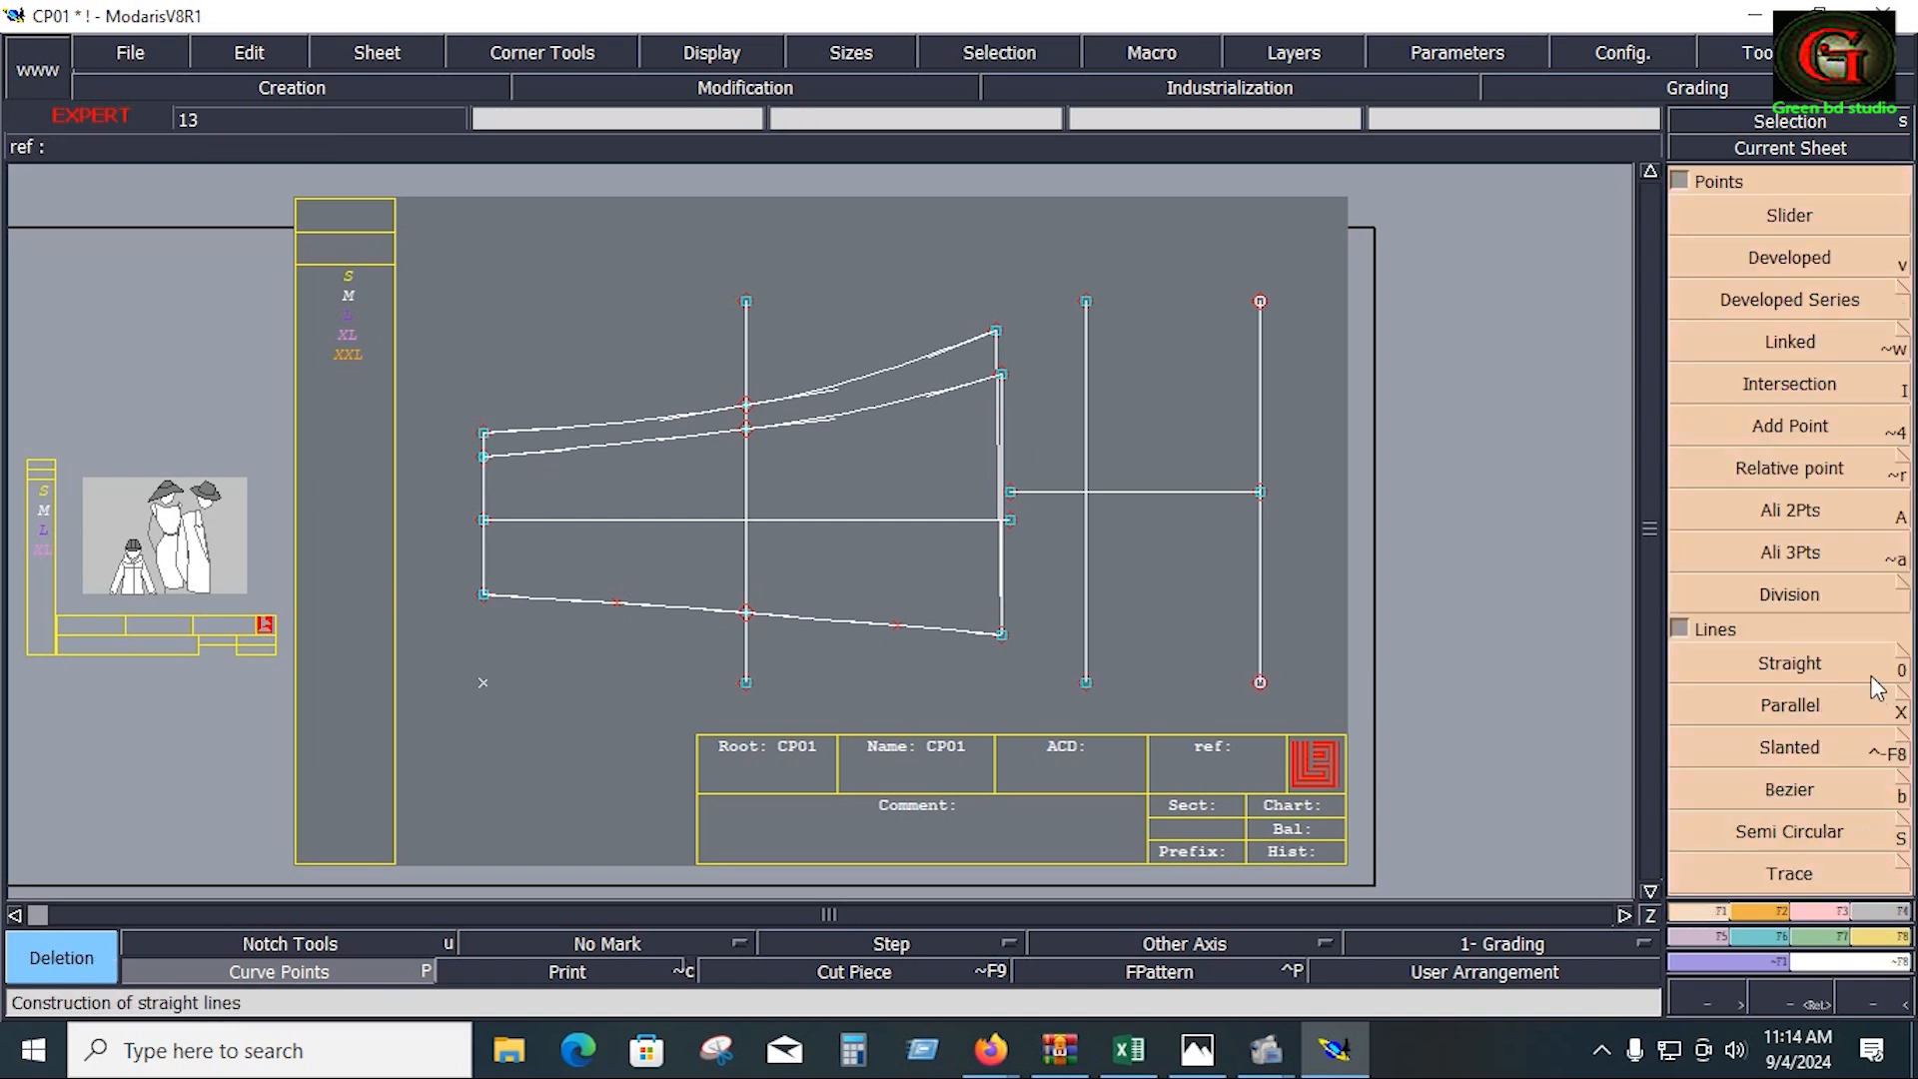
left_click(1802, 784)
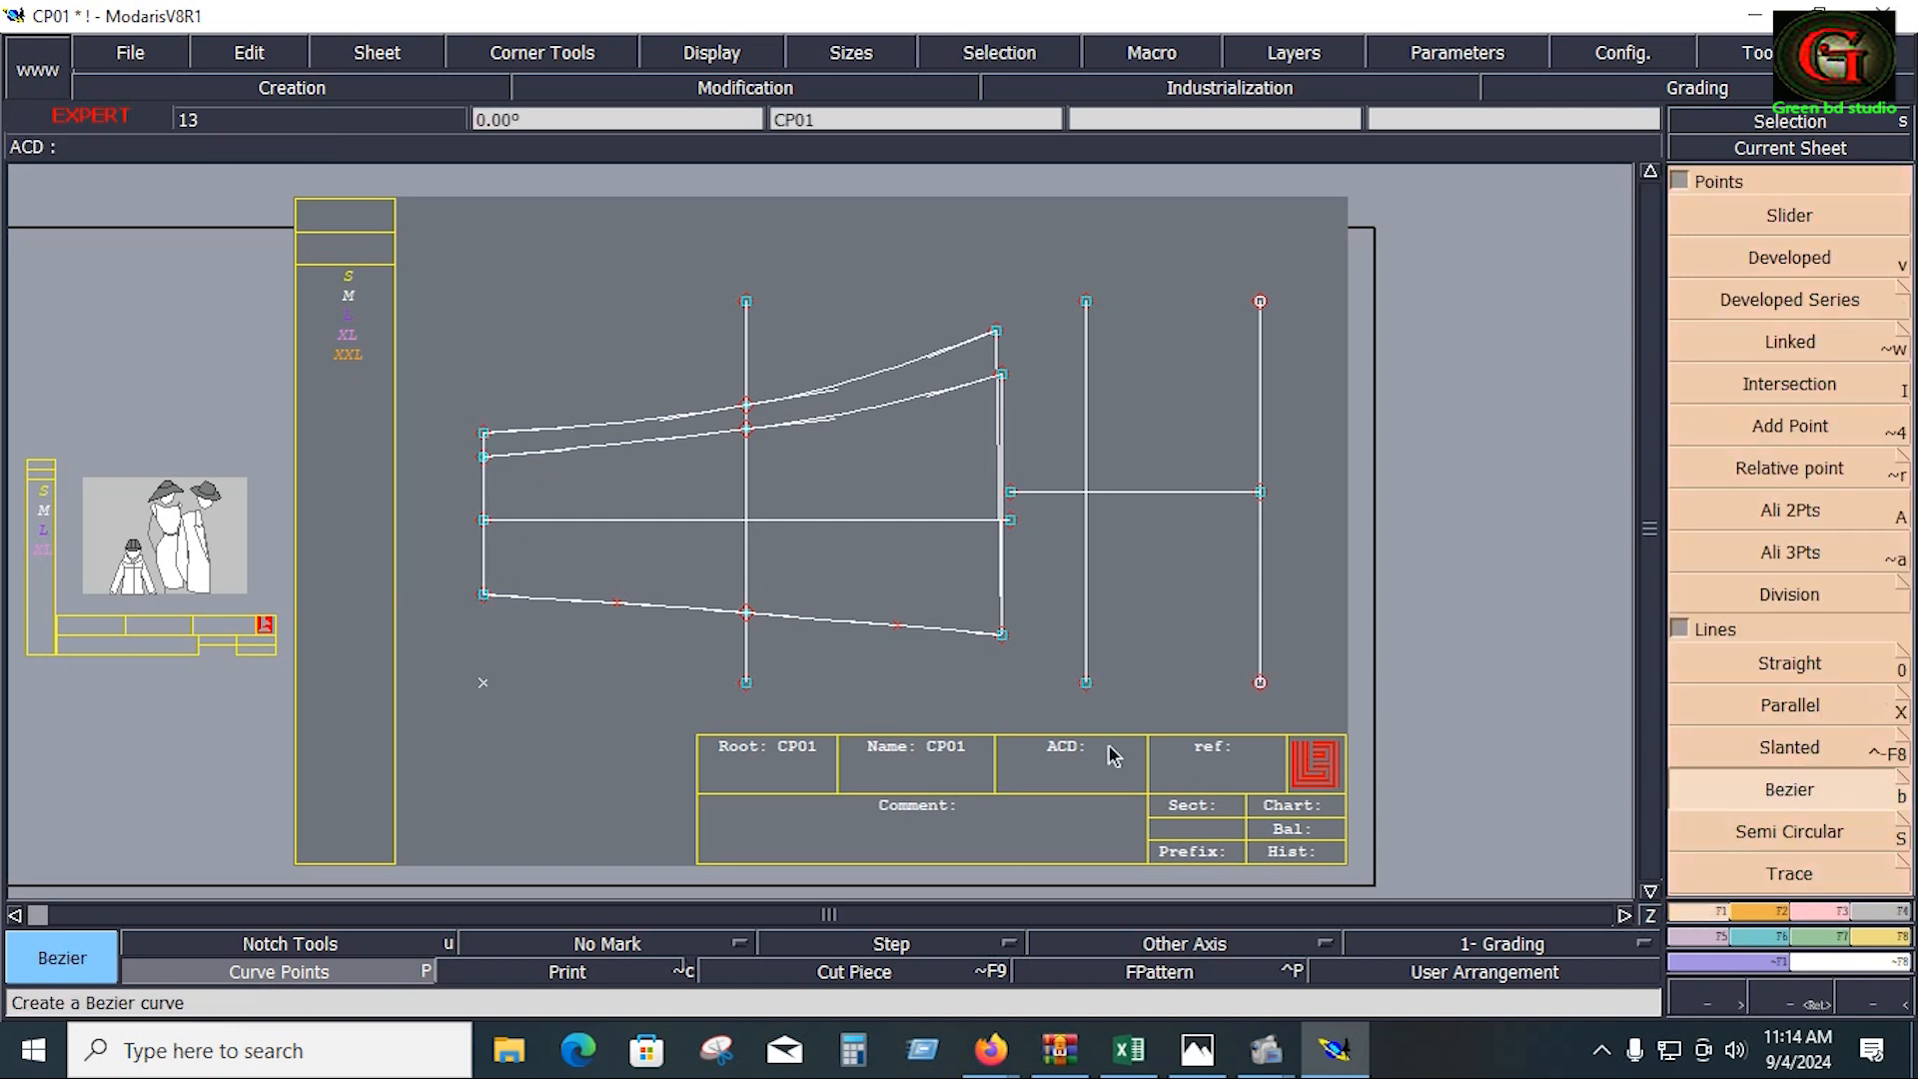
left_click(1001, 634)
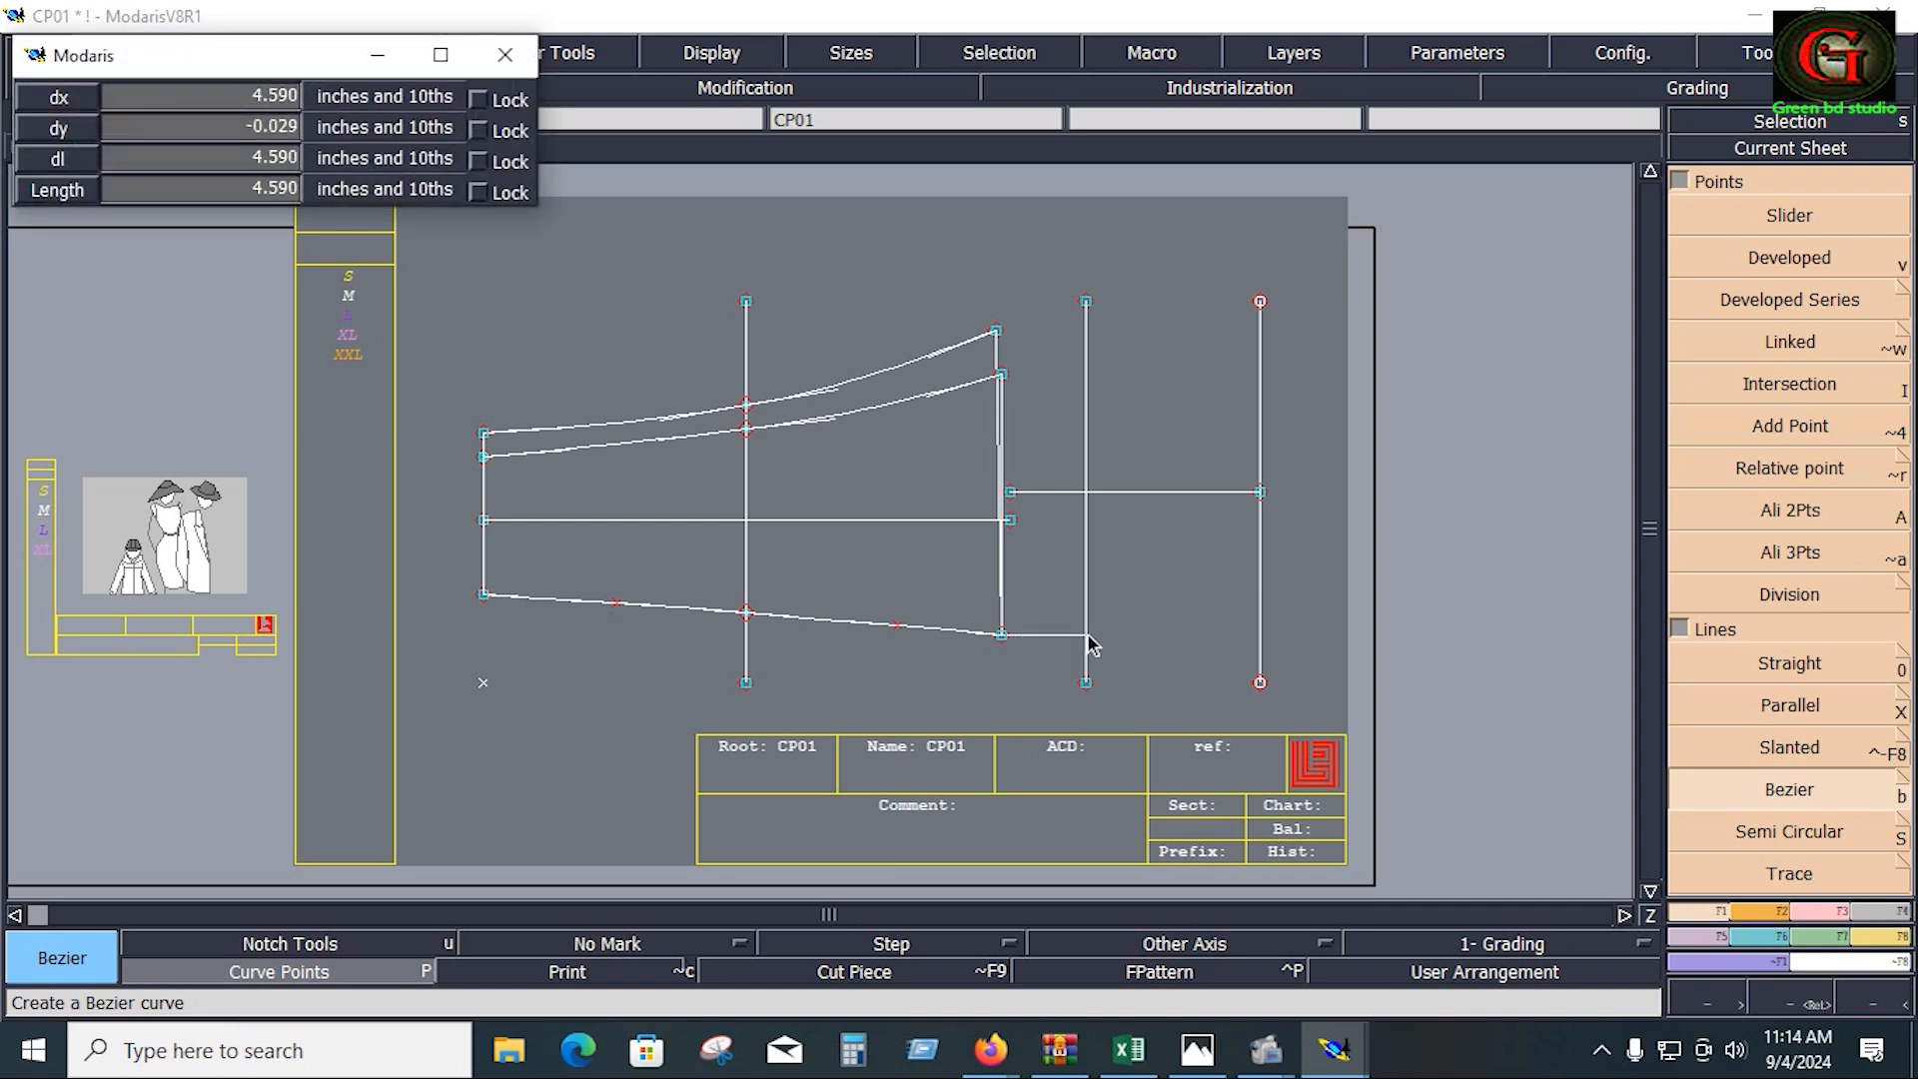
left_click(1086, 636)
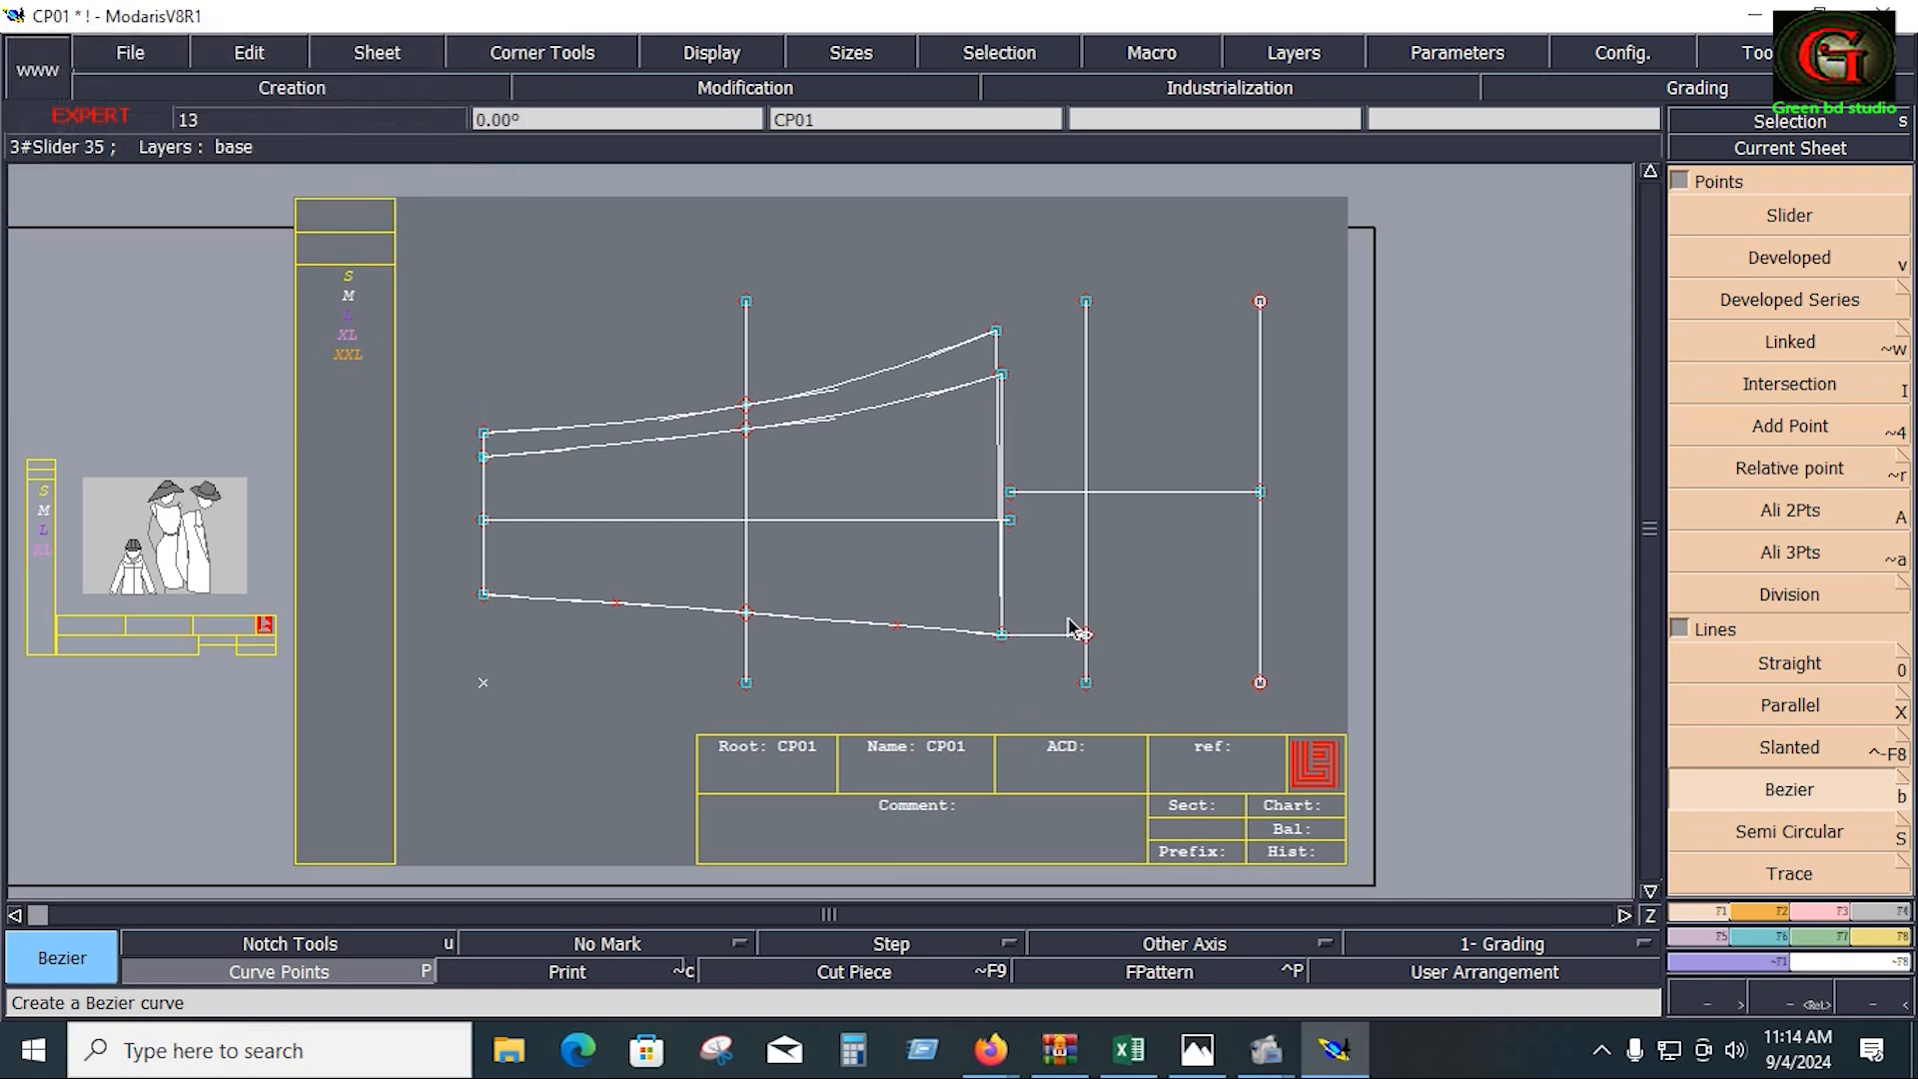
right_click(996, 629)
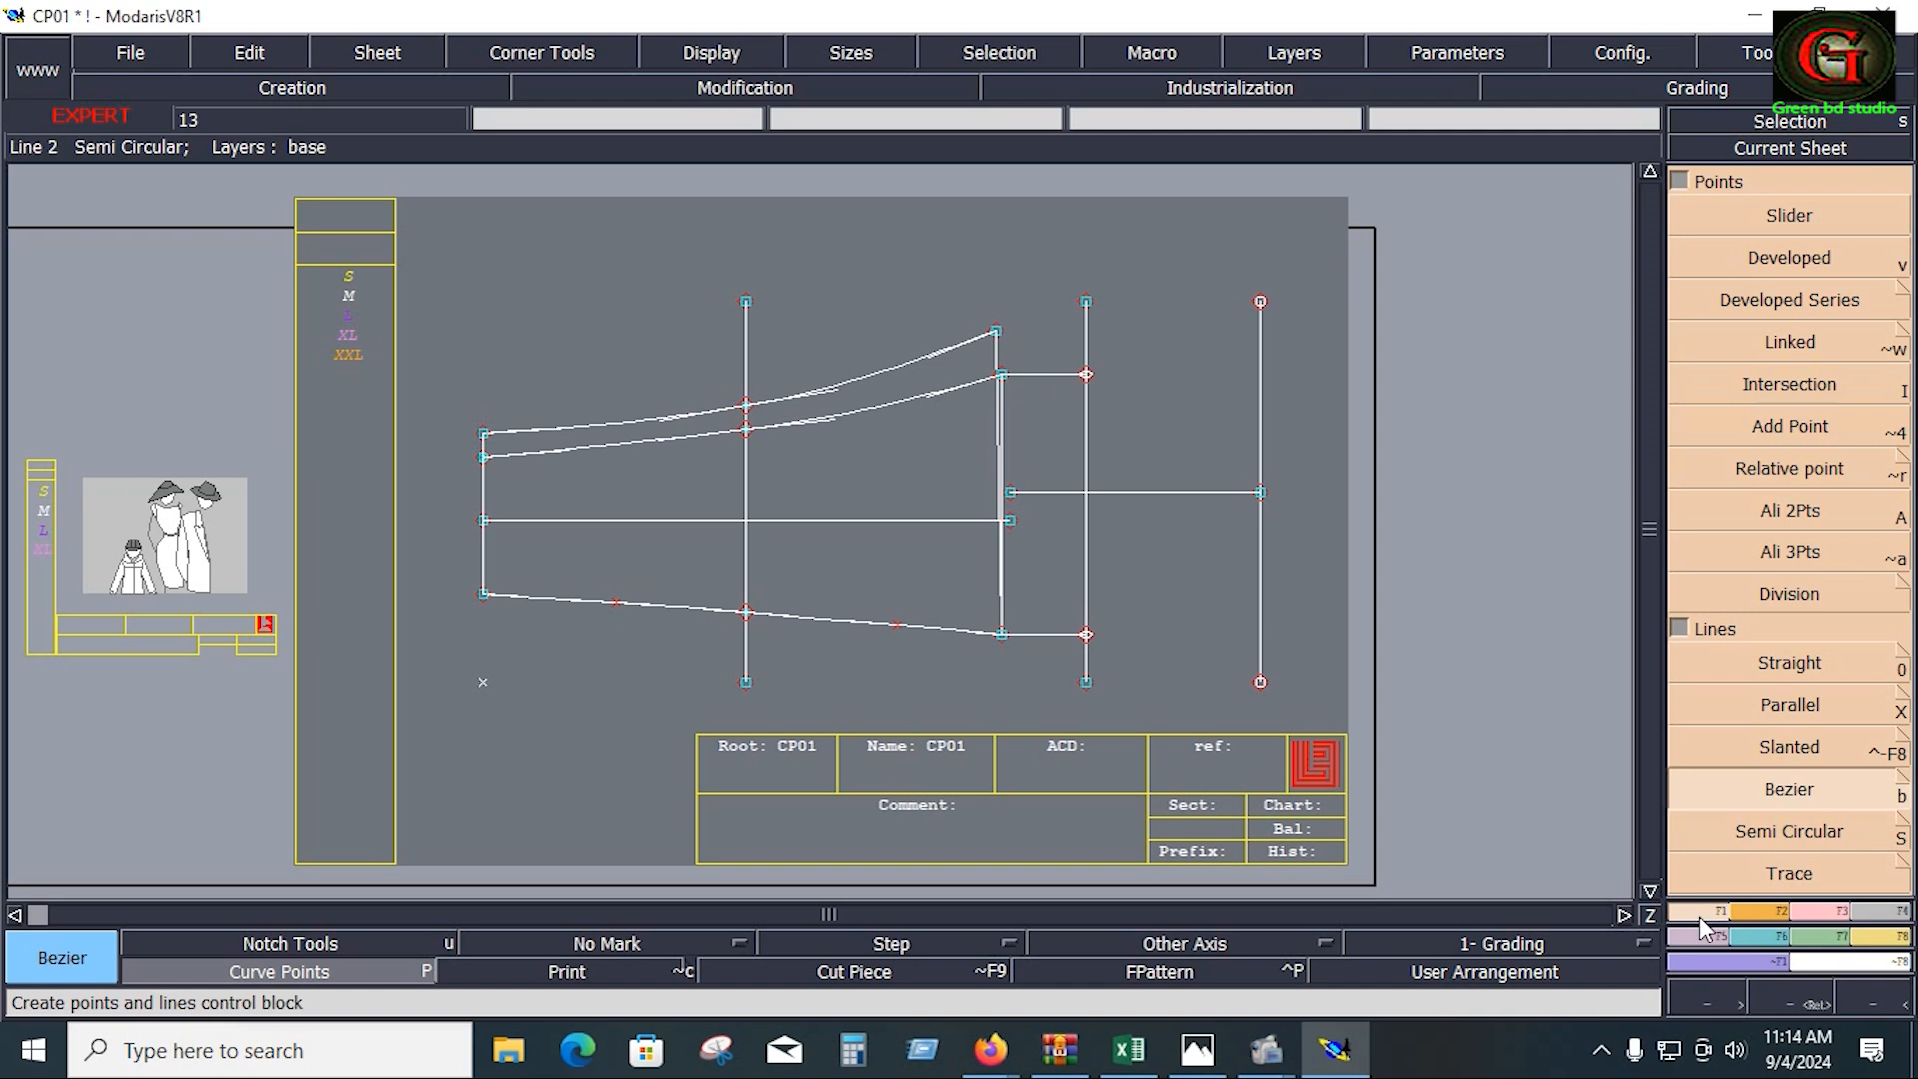
Step: Create a parallel of the horizontal line at the lower inseam curve's crotch end, at a distance of -1.75 inches
left_click(1788, 705)
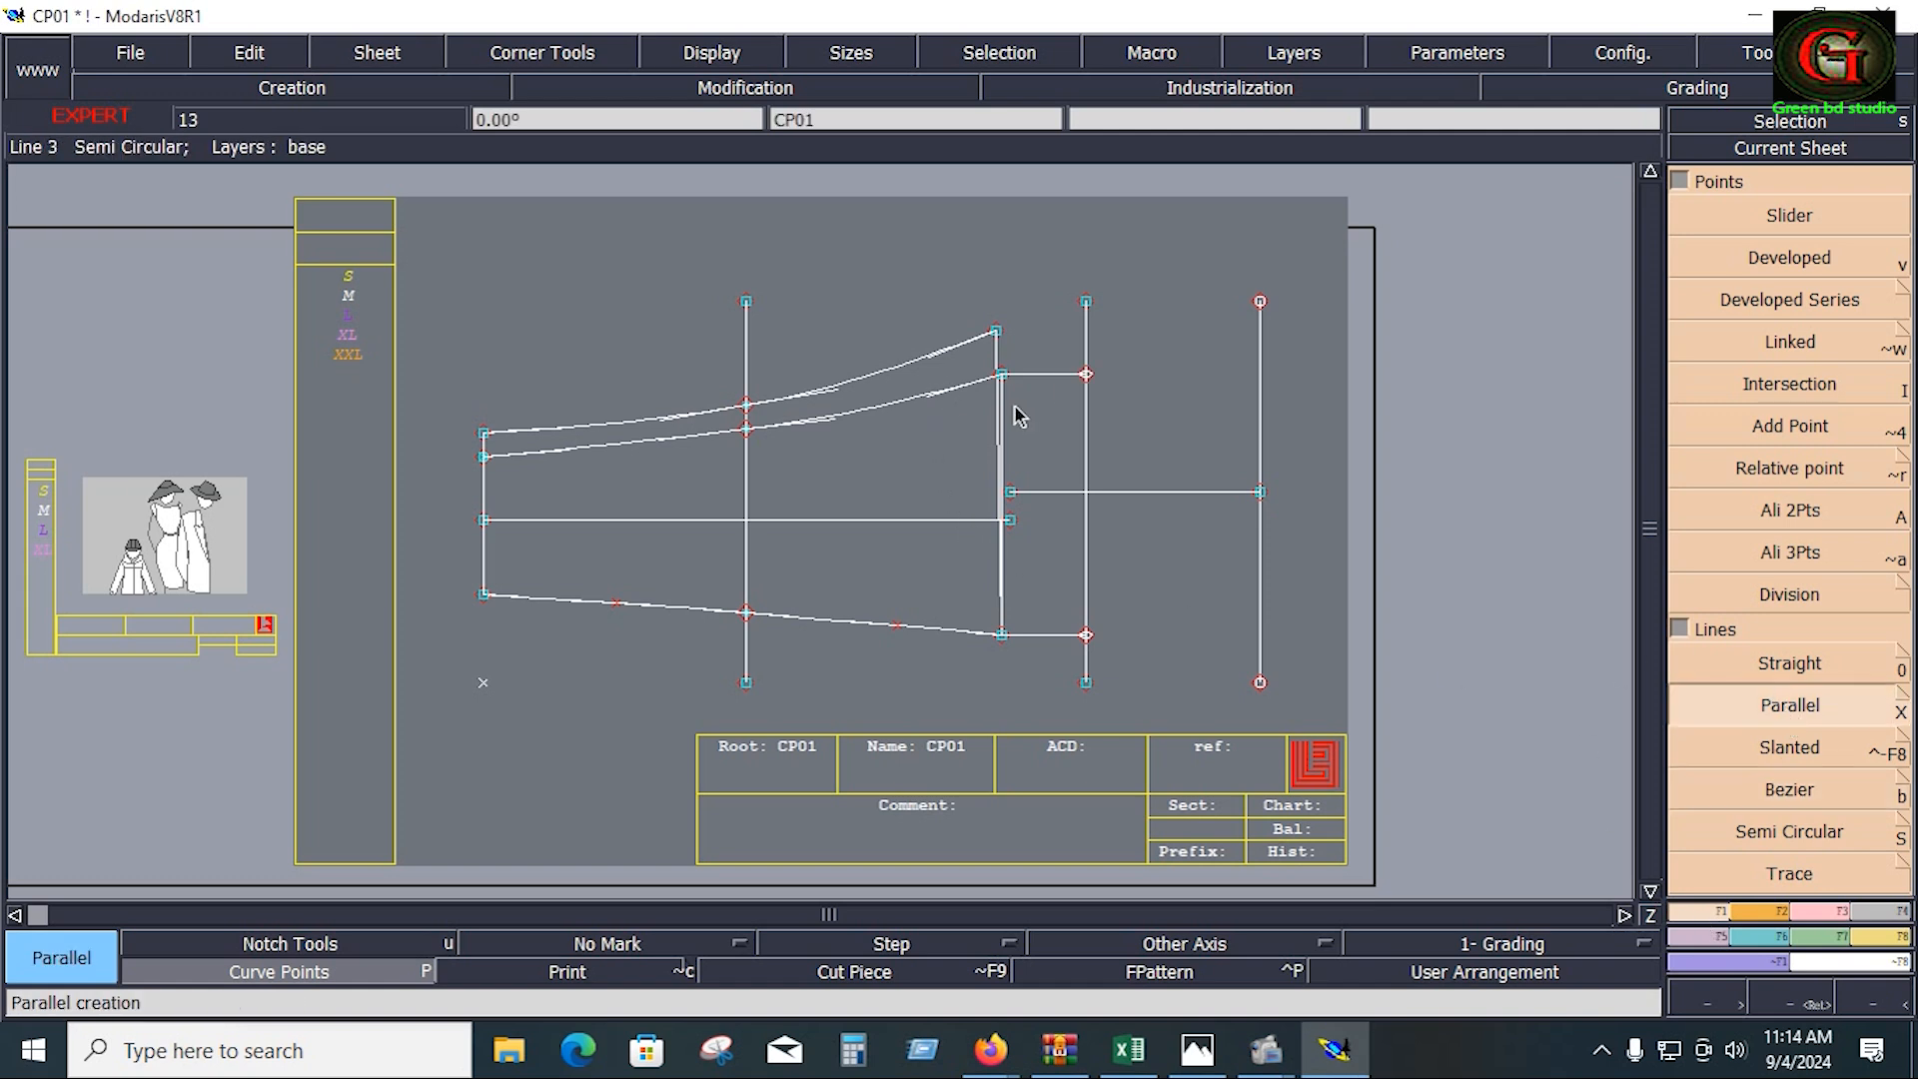
left_click(1039, 376)
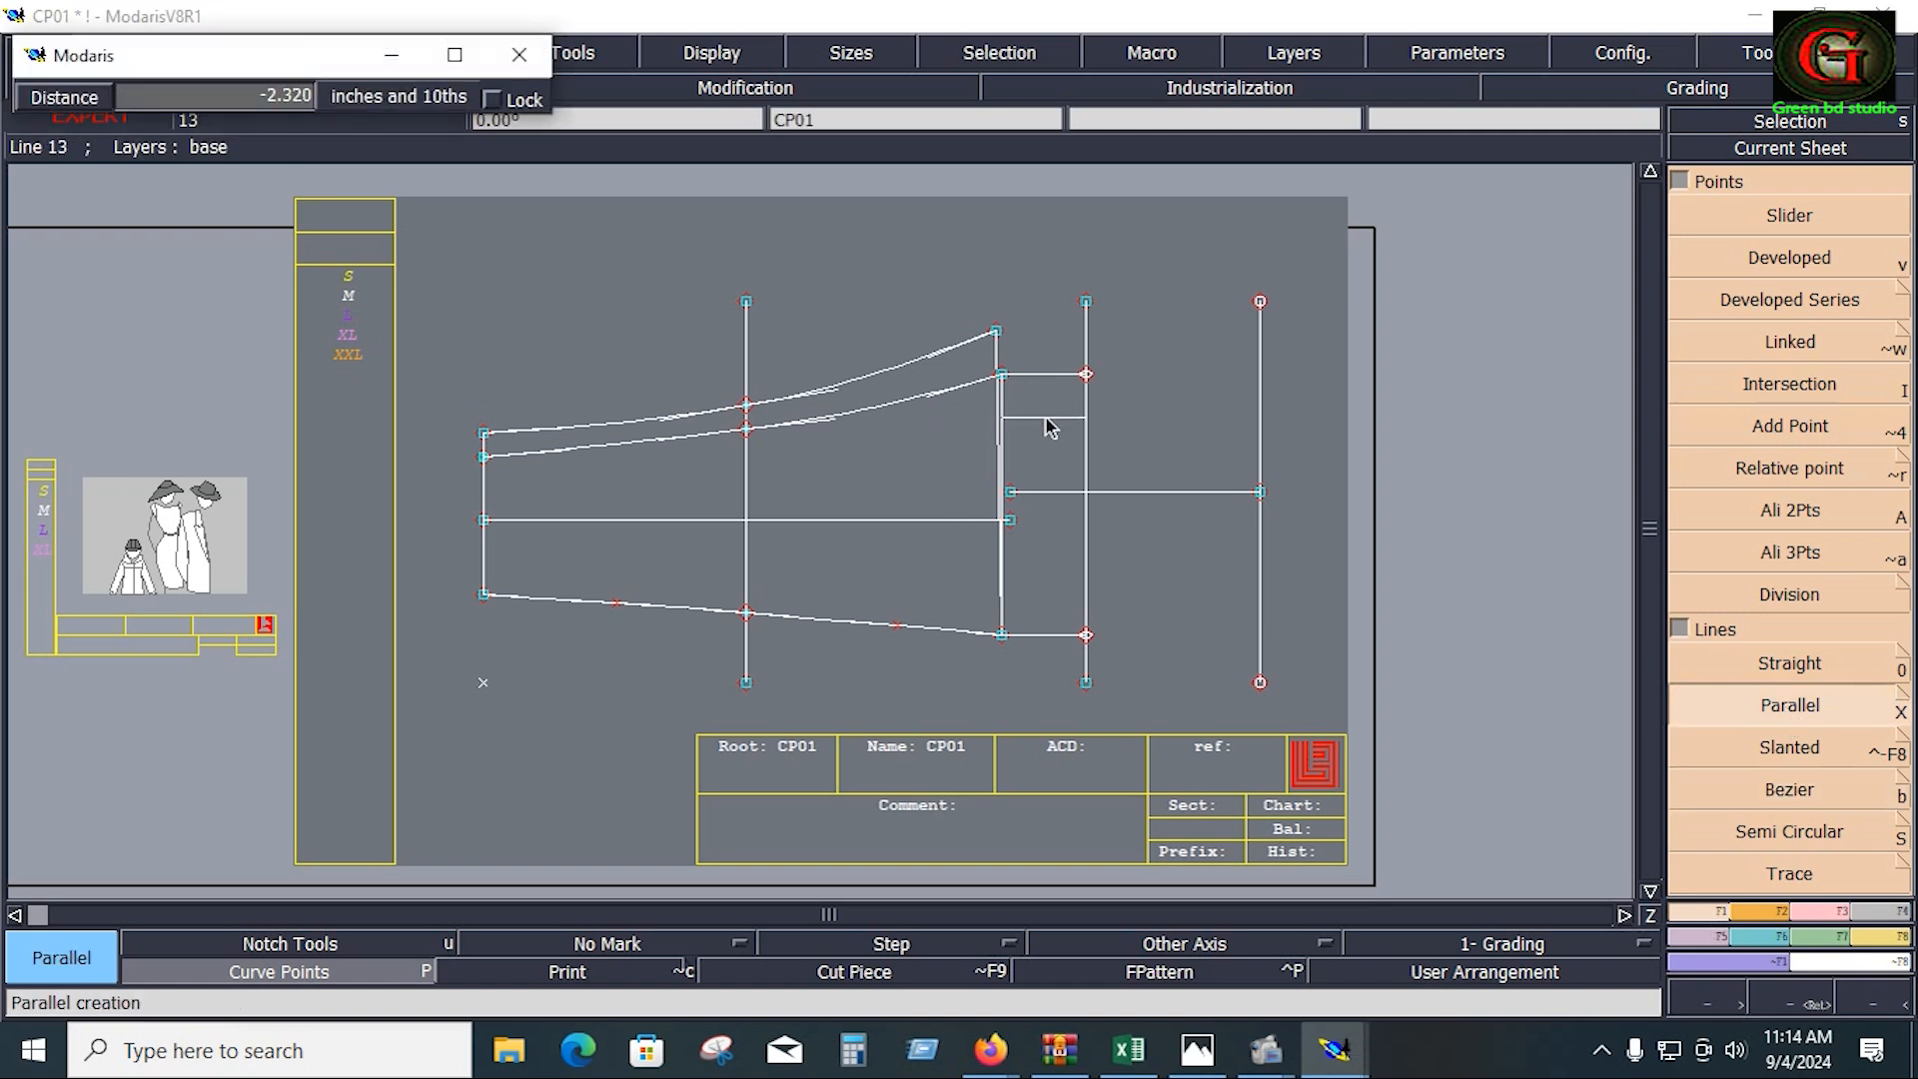
type("14.000")
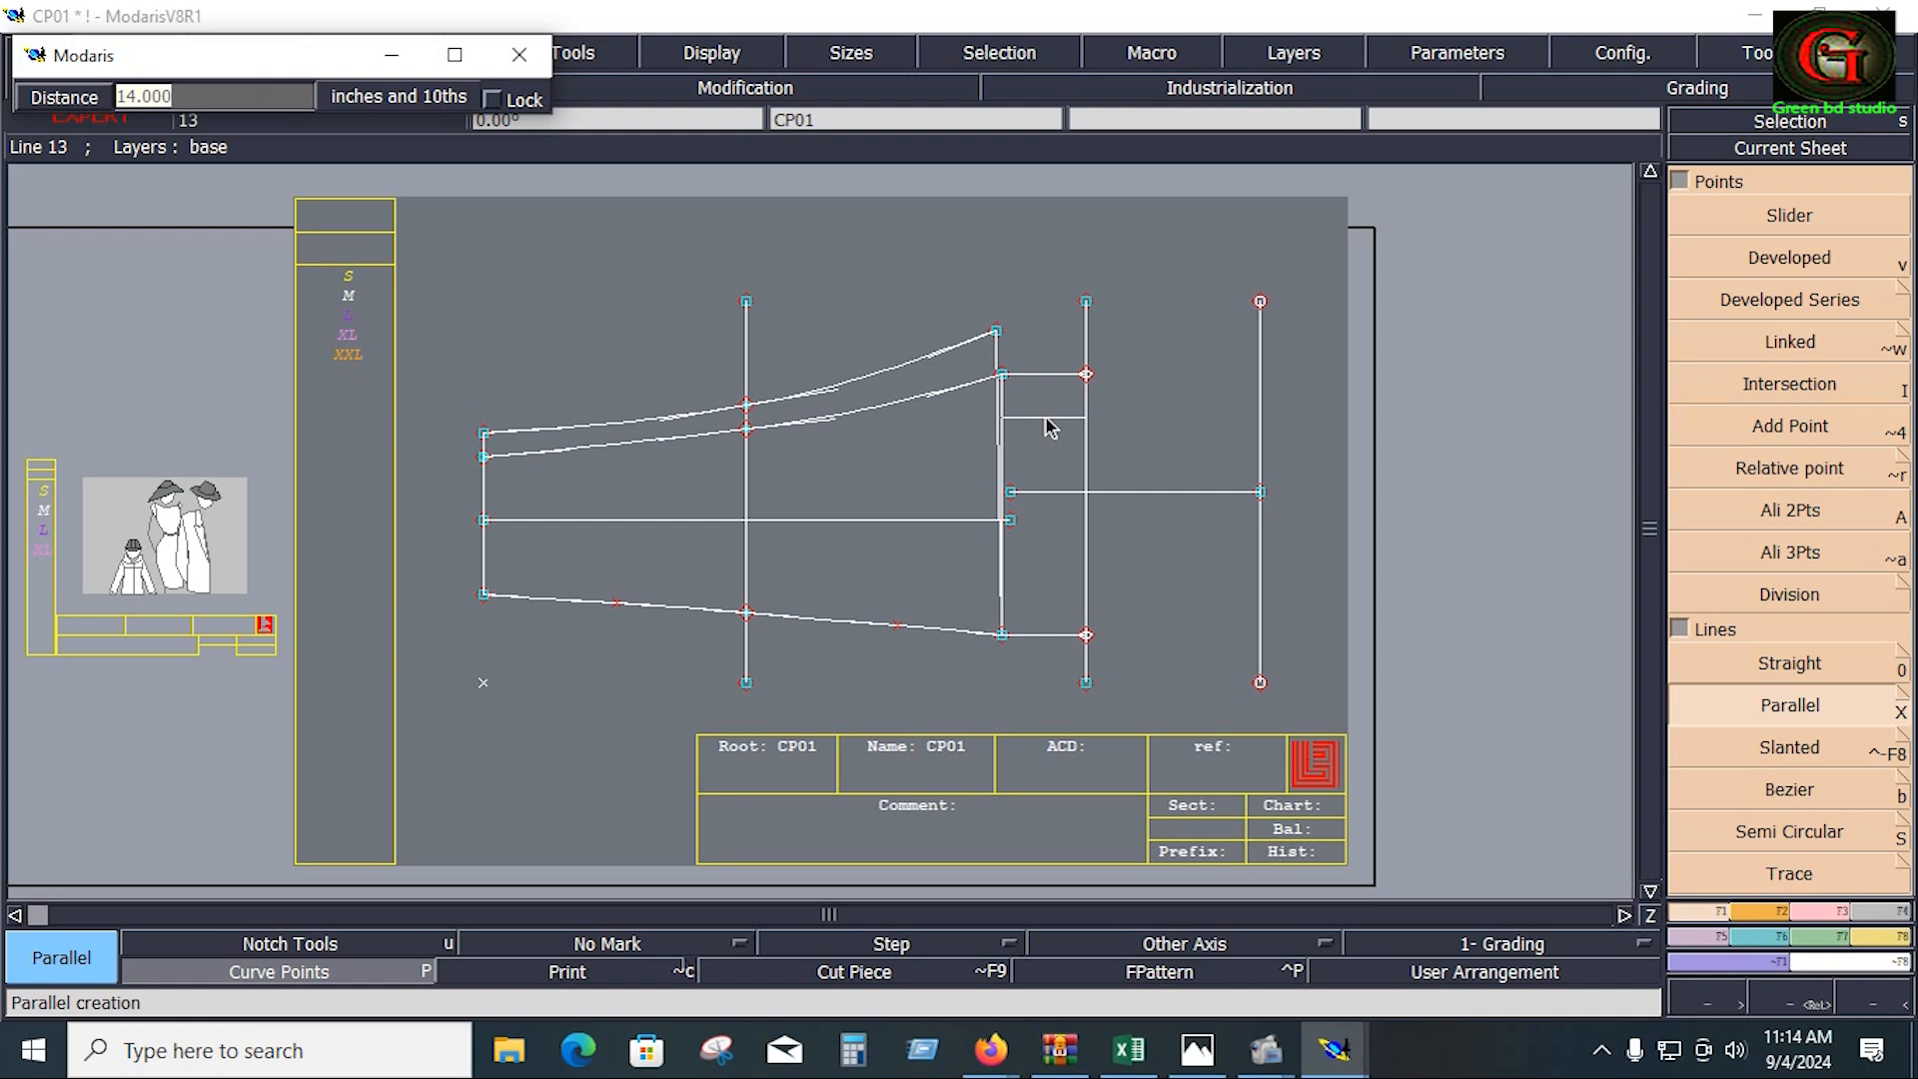
type("-1.75")
key("Return")
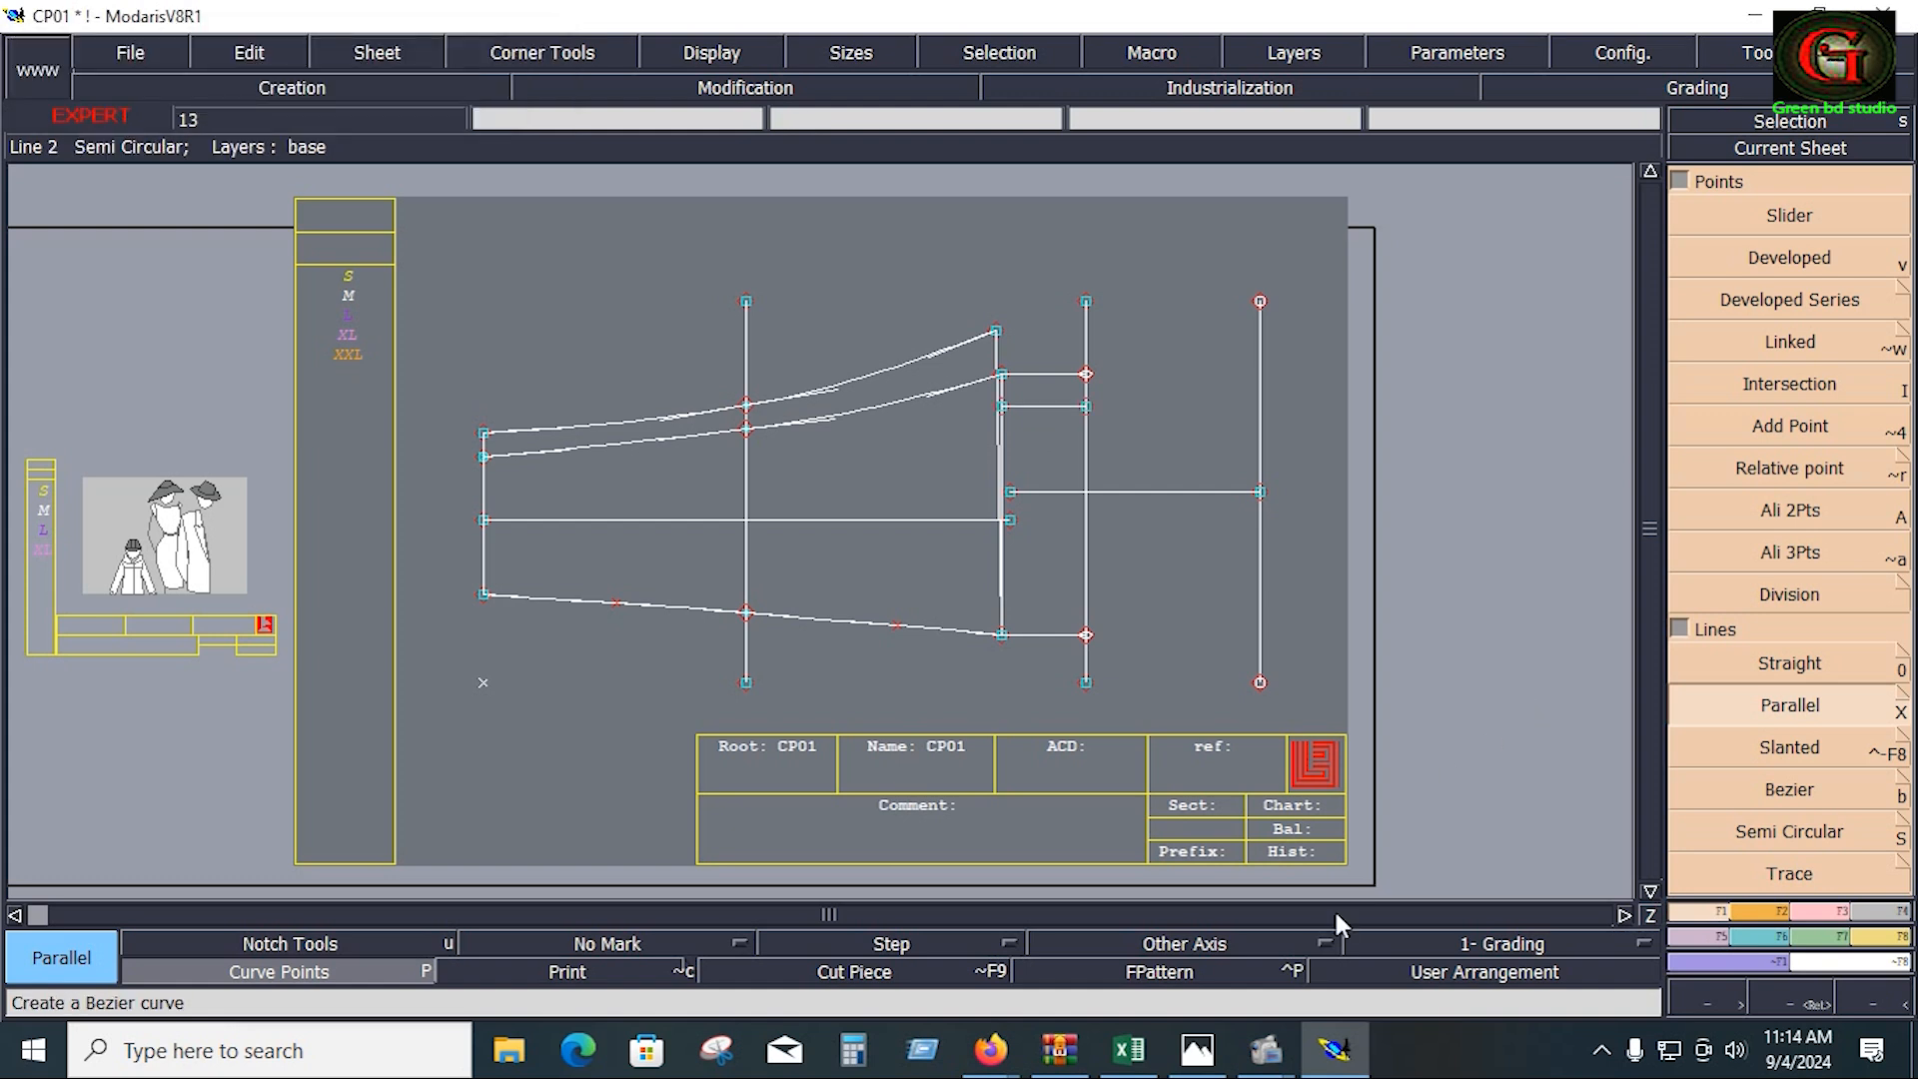
Step: Draw the rise line with Bezier from the lower inseam curve's crotch end through the parallel line's hip end to just past the waist line
left_click(1128, 1049)
left_click(1128, 1048)
left_click(1789, 789)
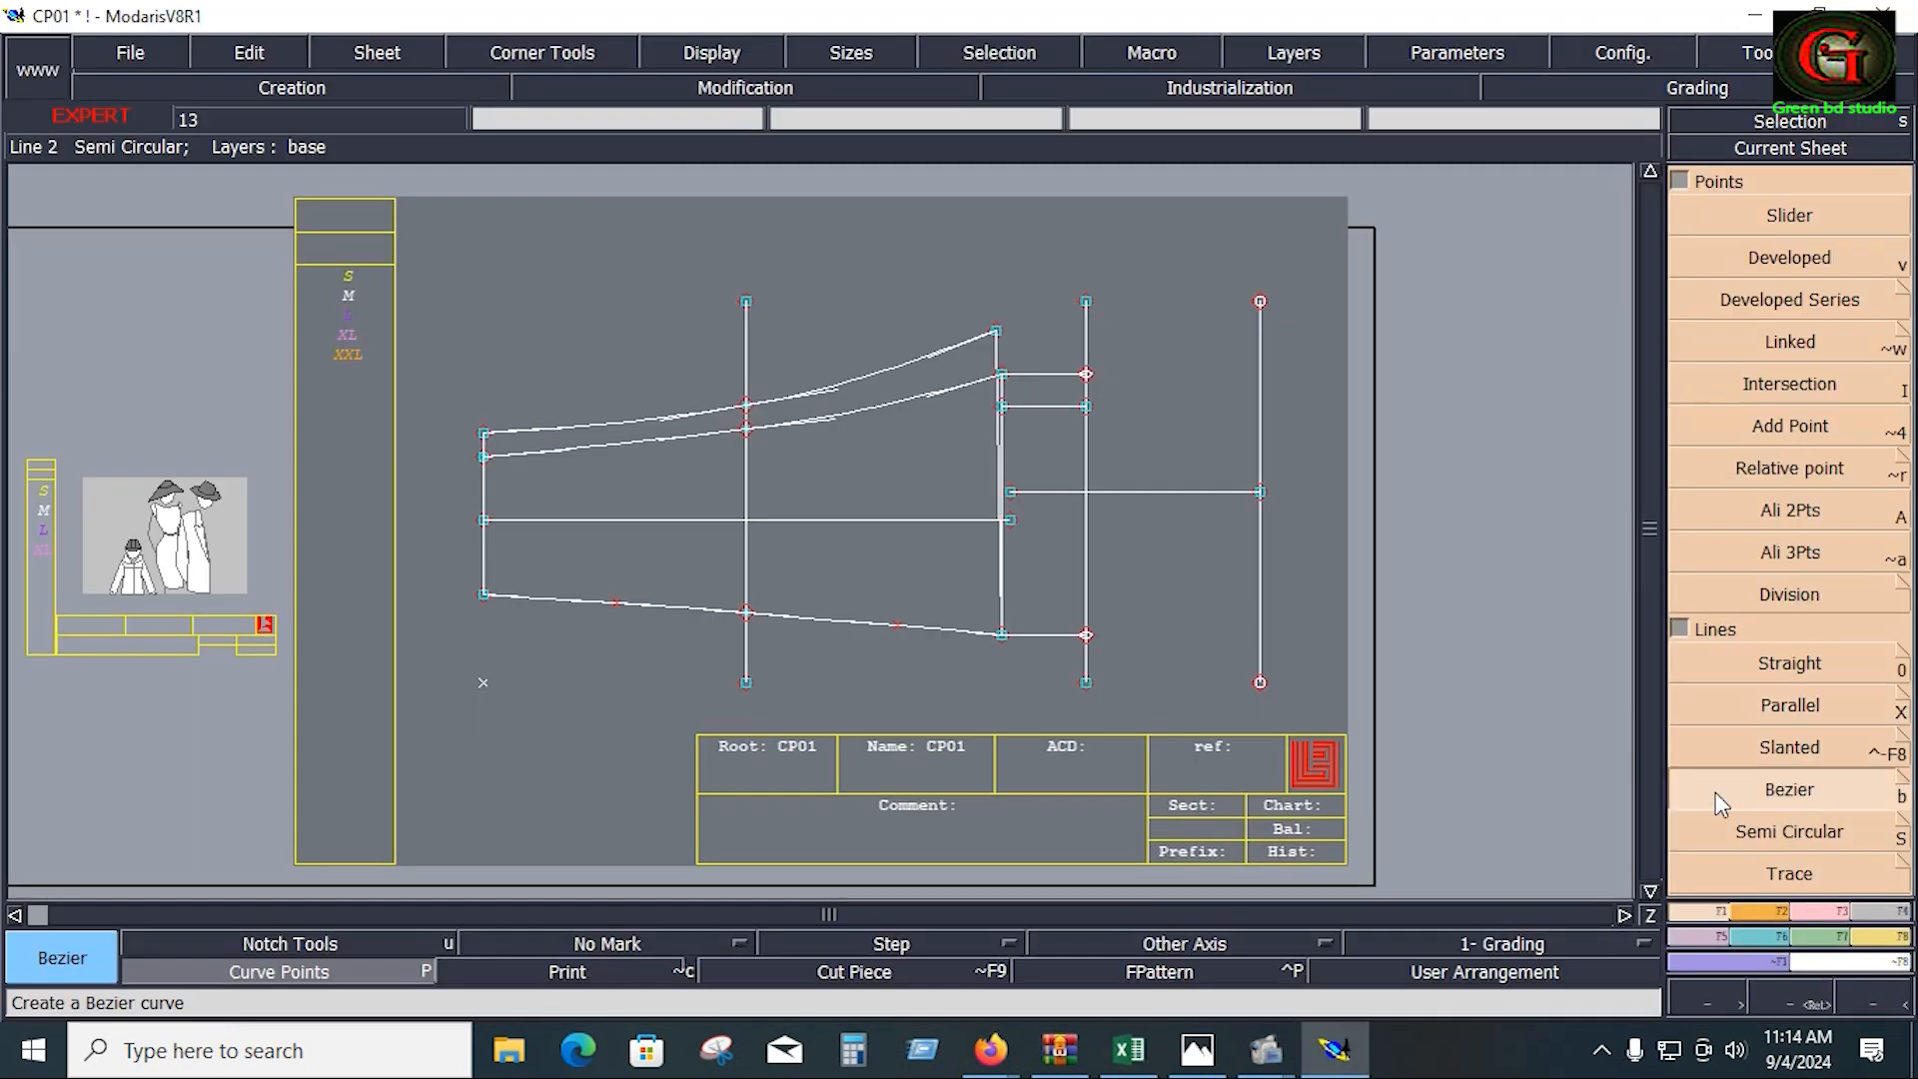
left_click(1001, 374)
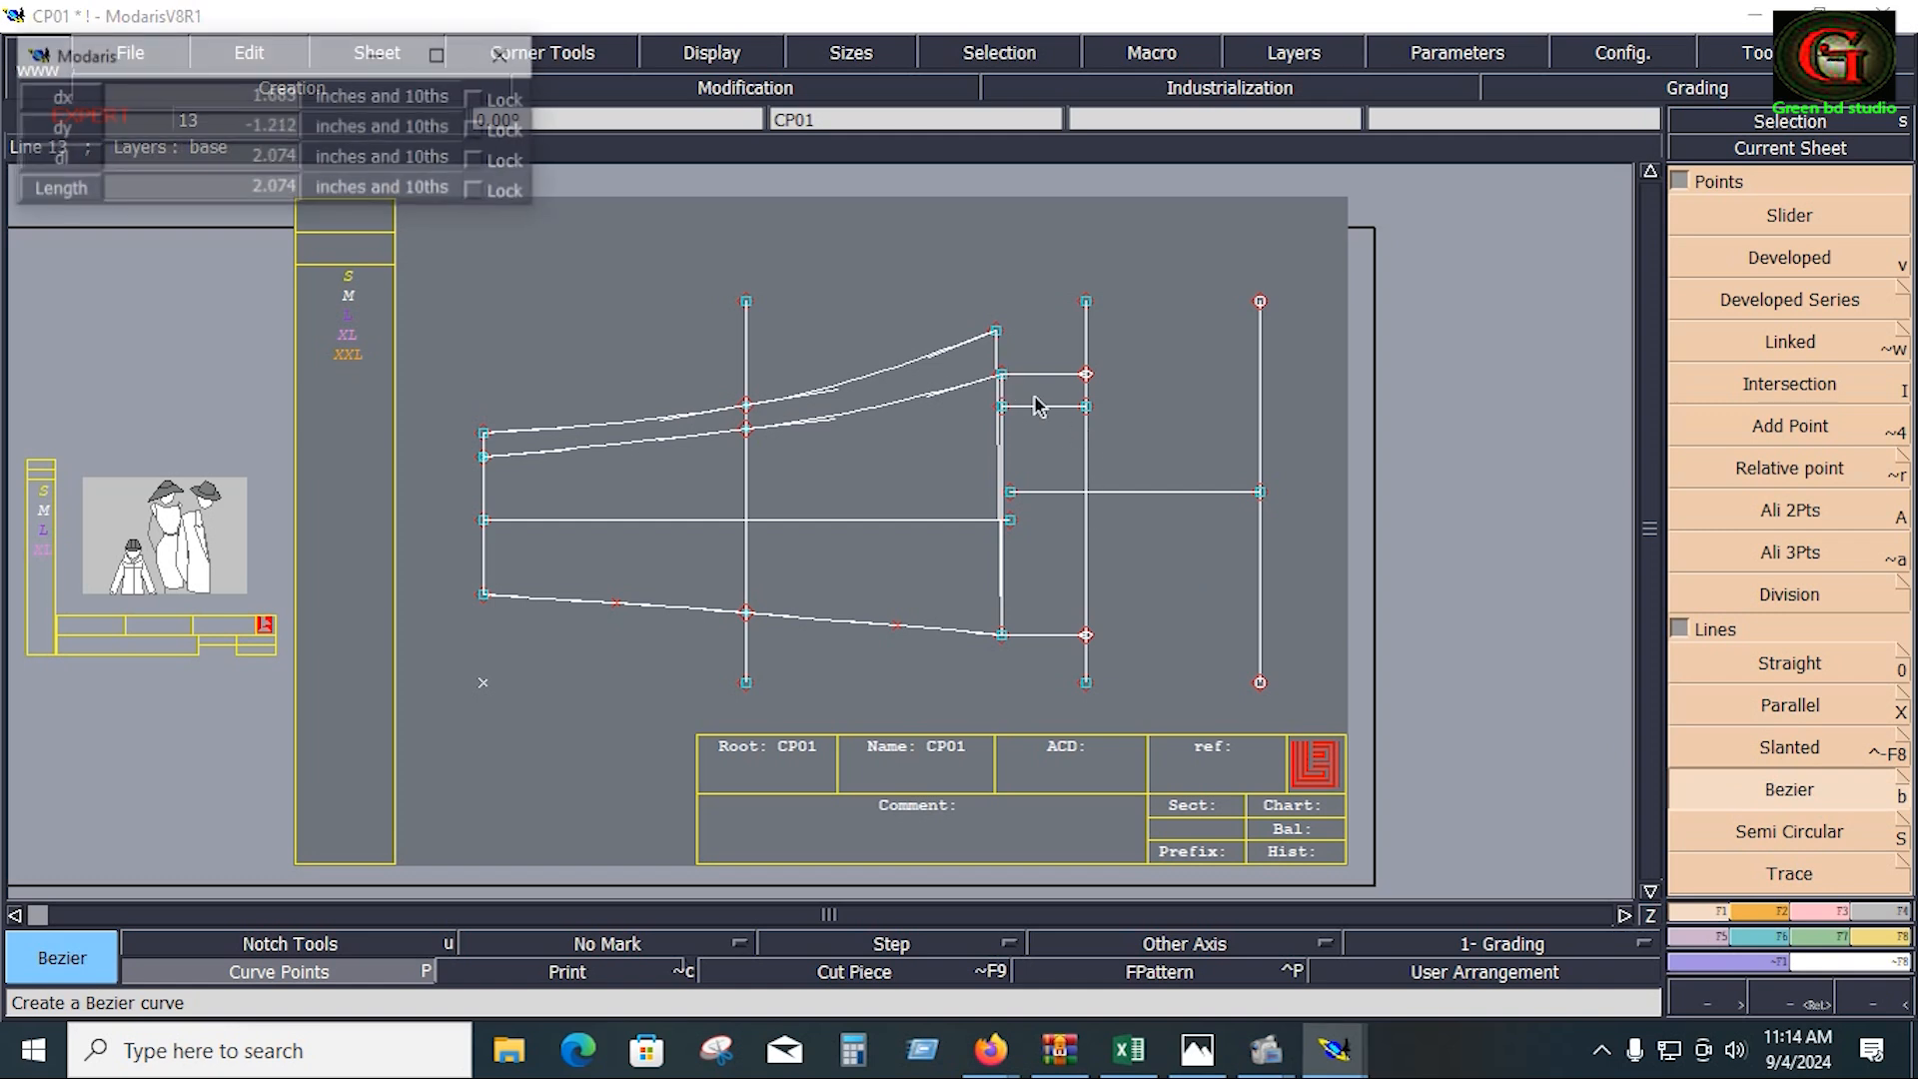
left_click(1085, 408)
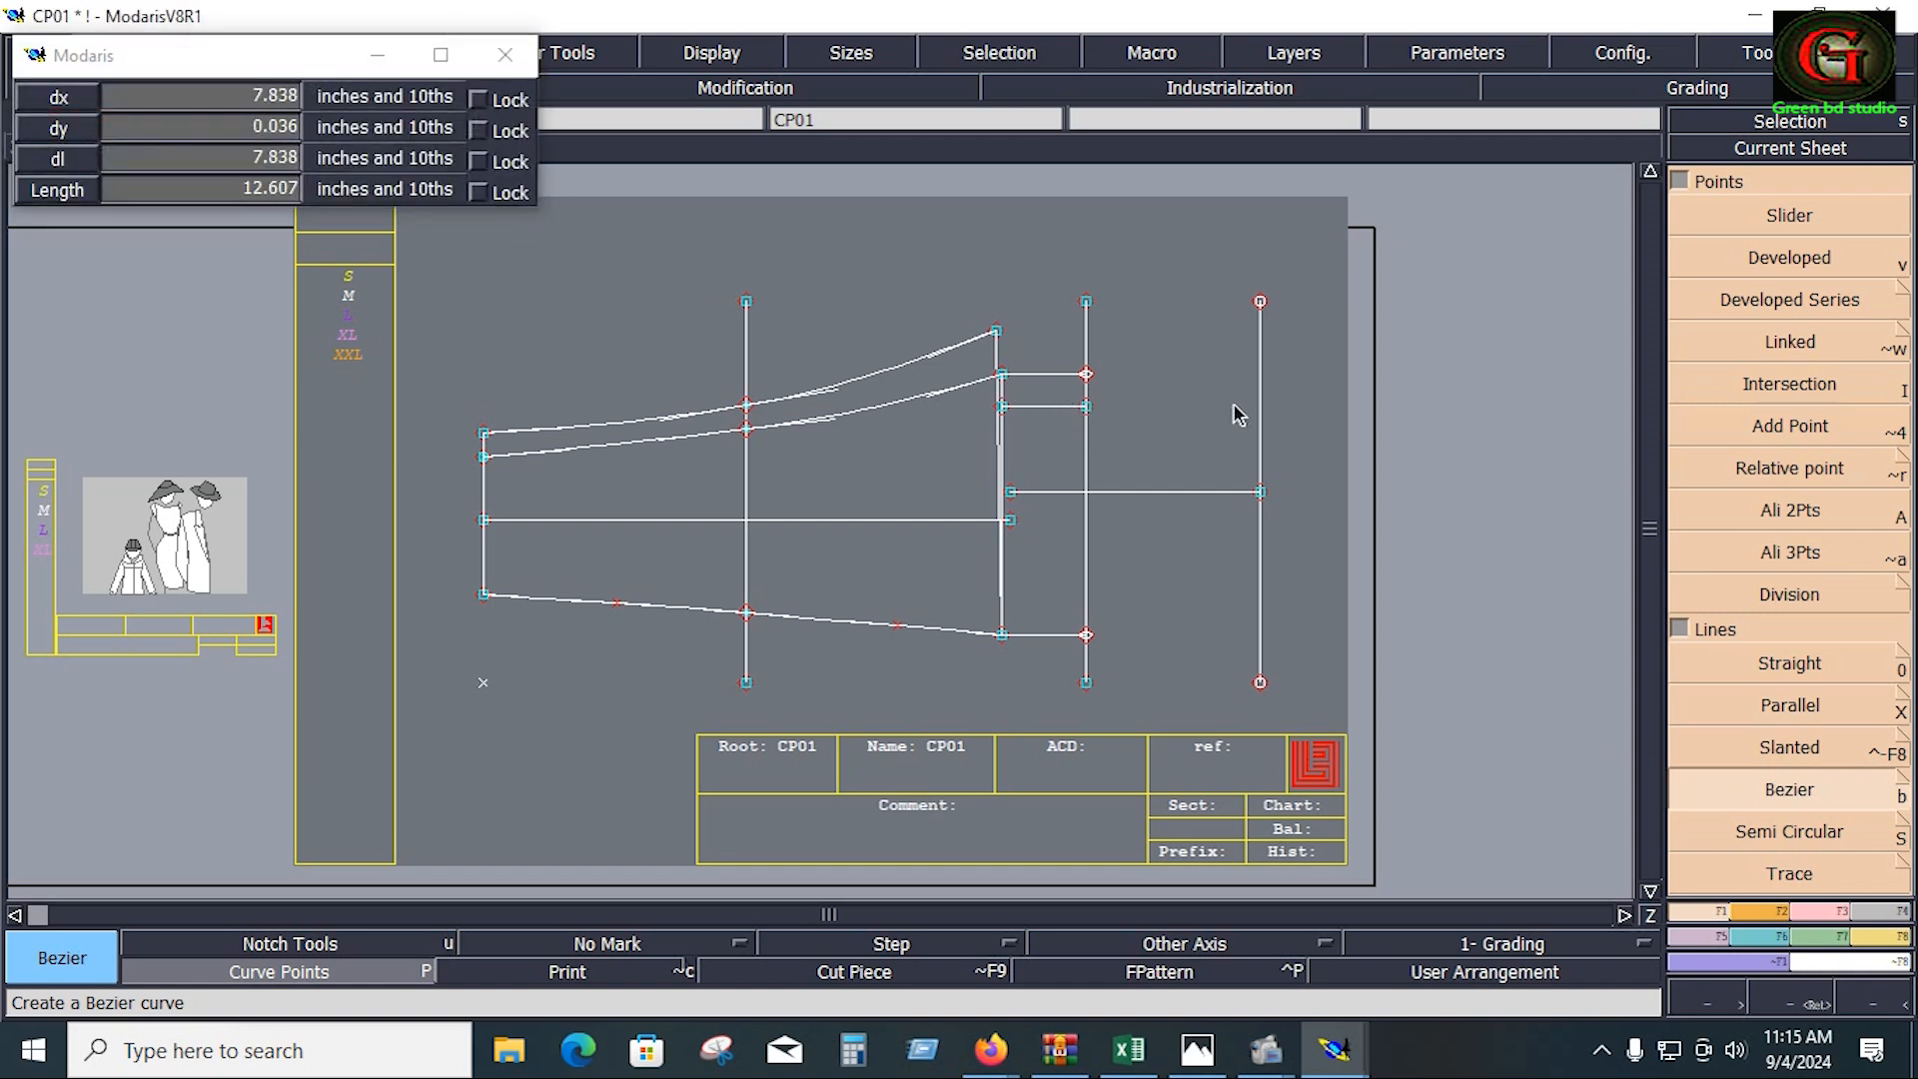
right_click(1283, 405)
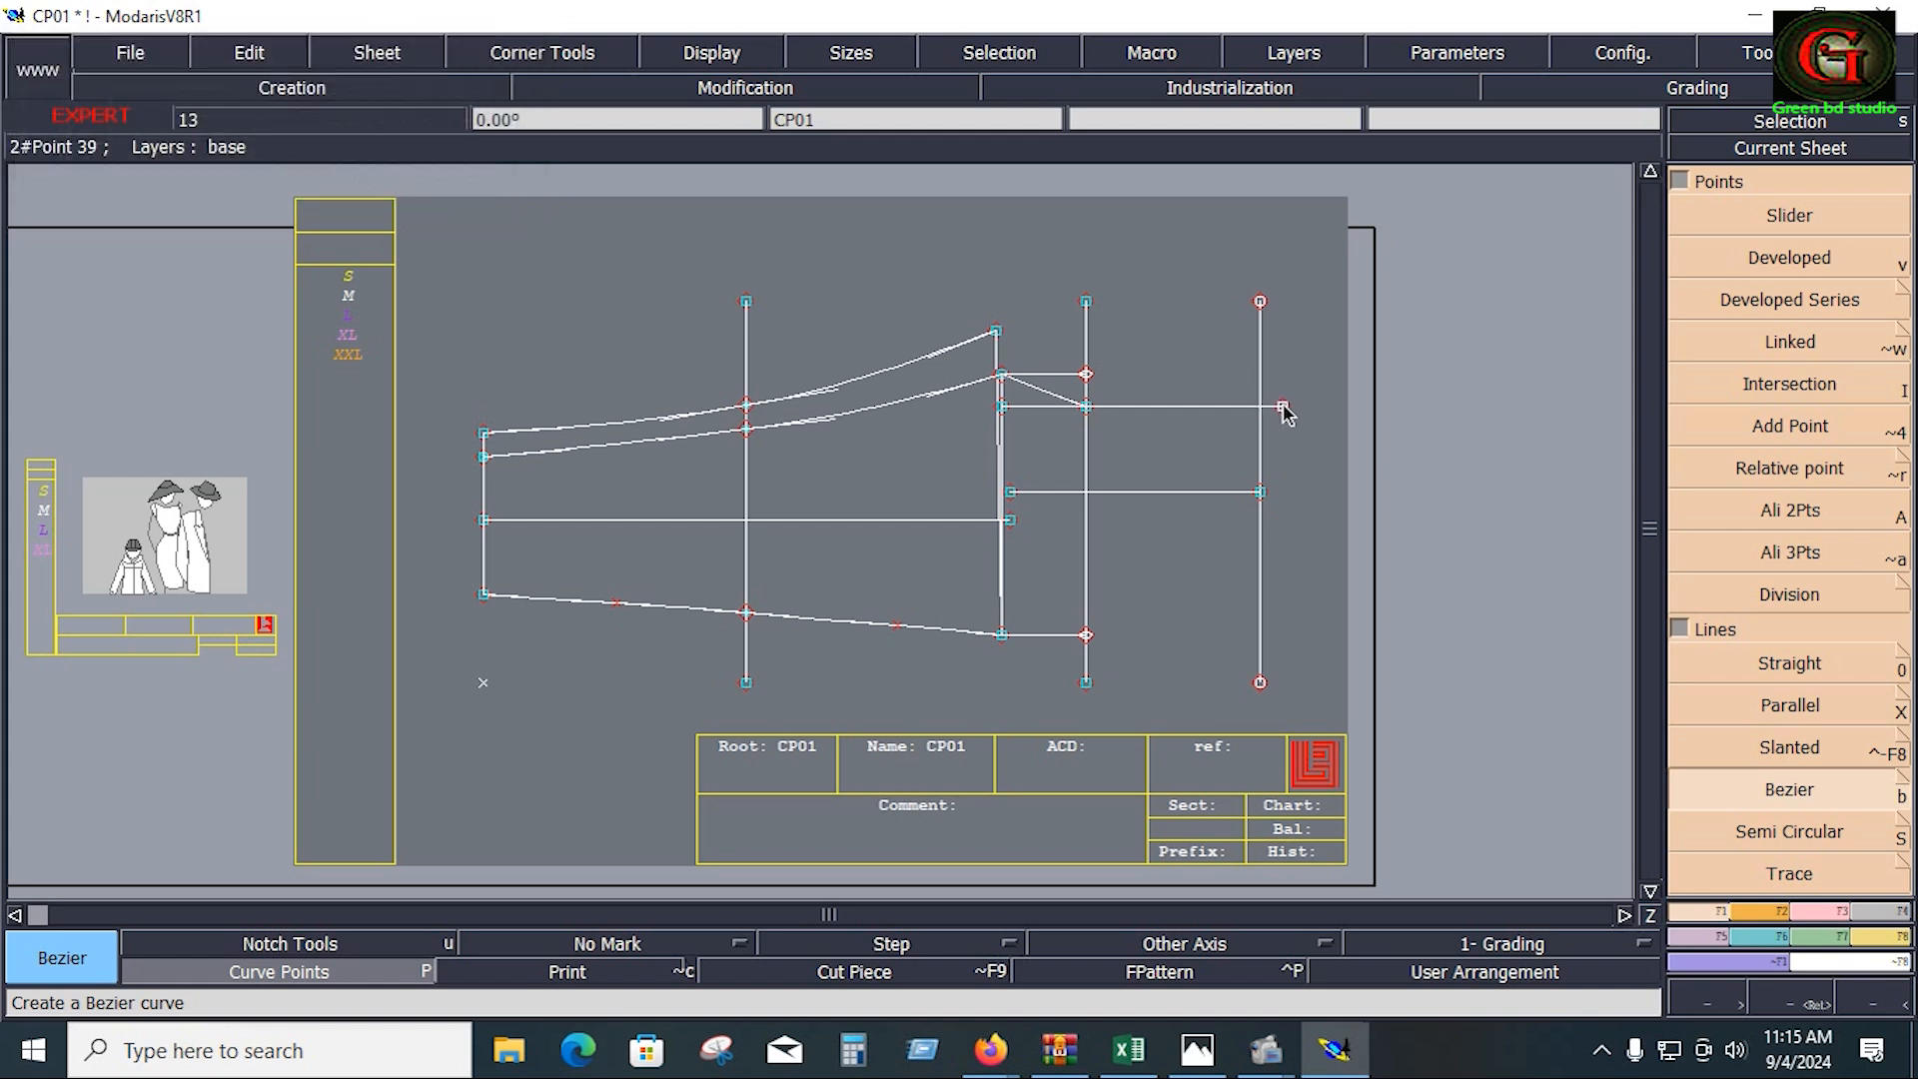
Step: Move the rise line's end point beyond the waist line straight towards the side seam, keeping its X position
key("r")
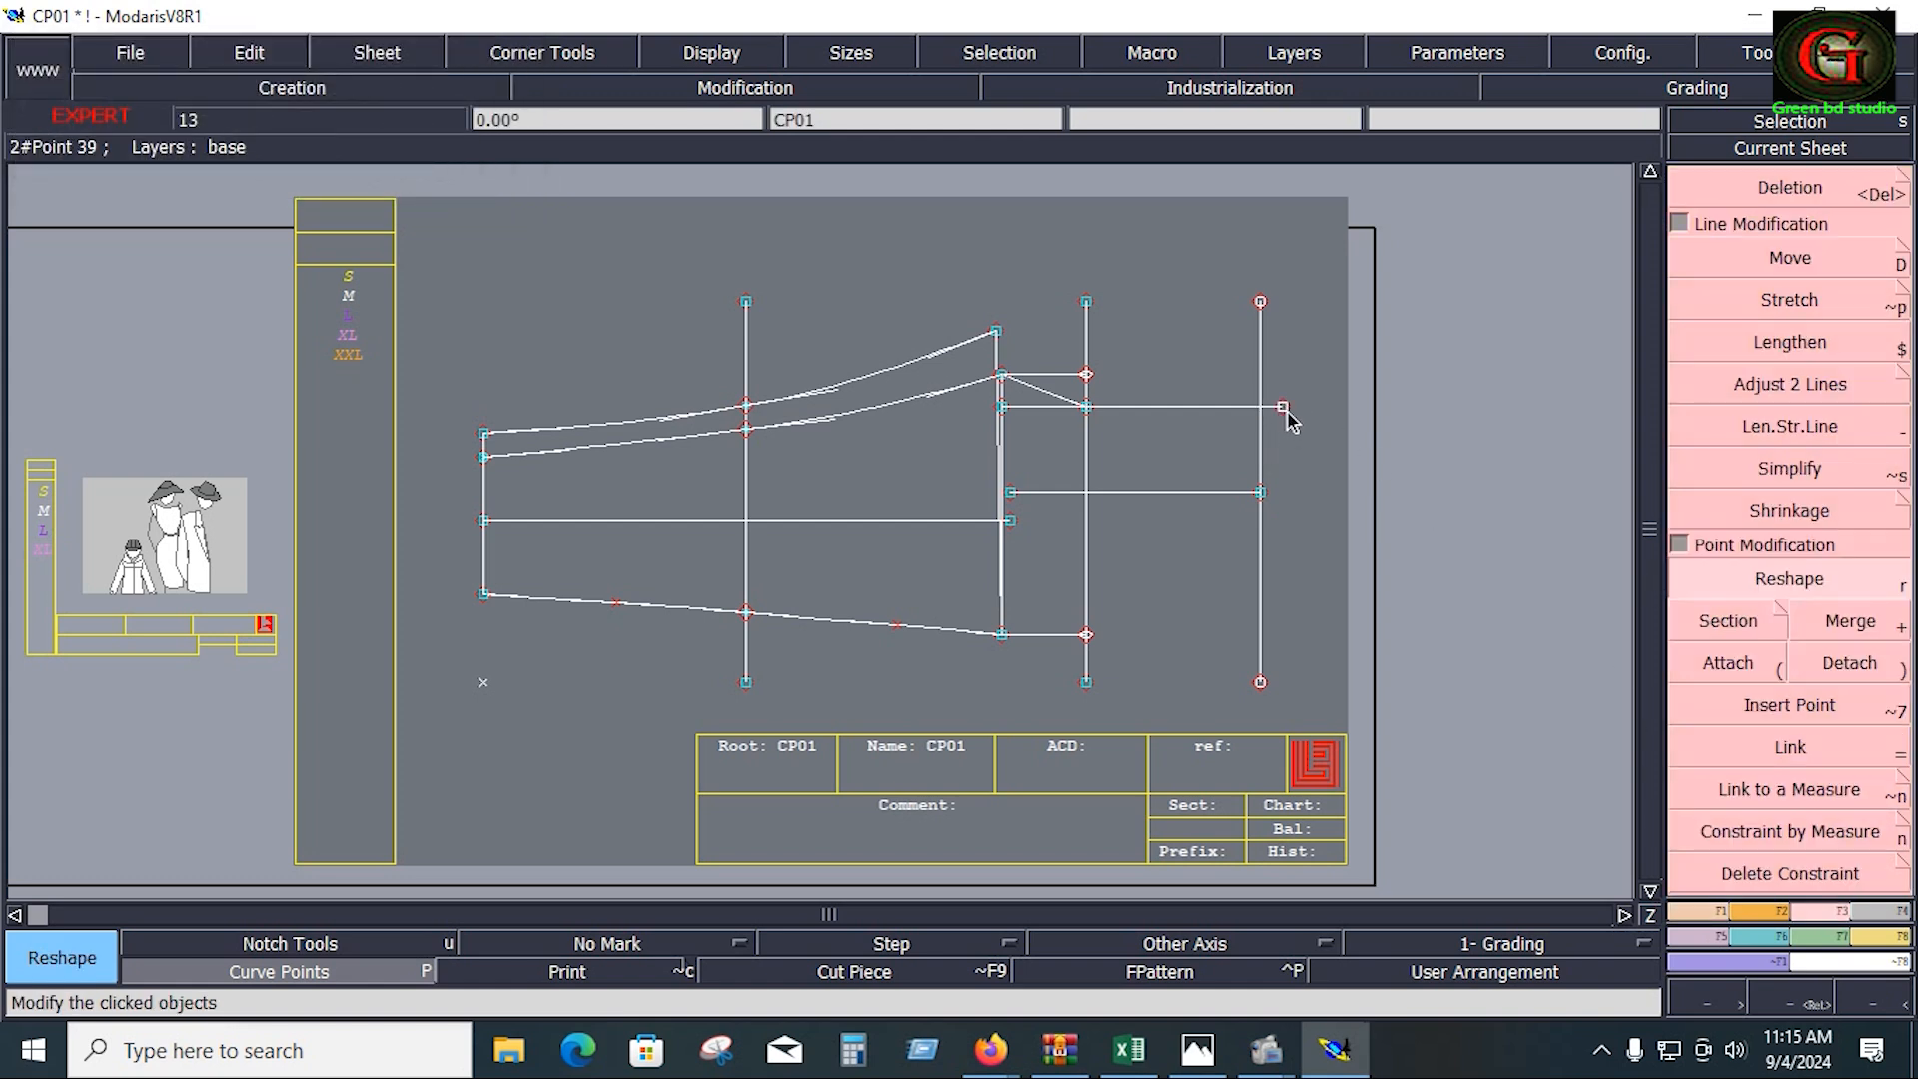
left_click(1283, 407)
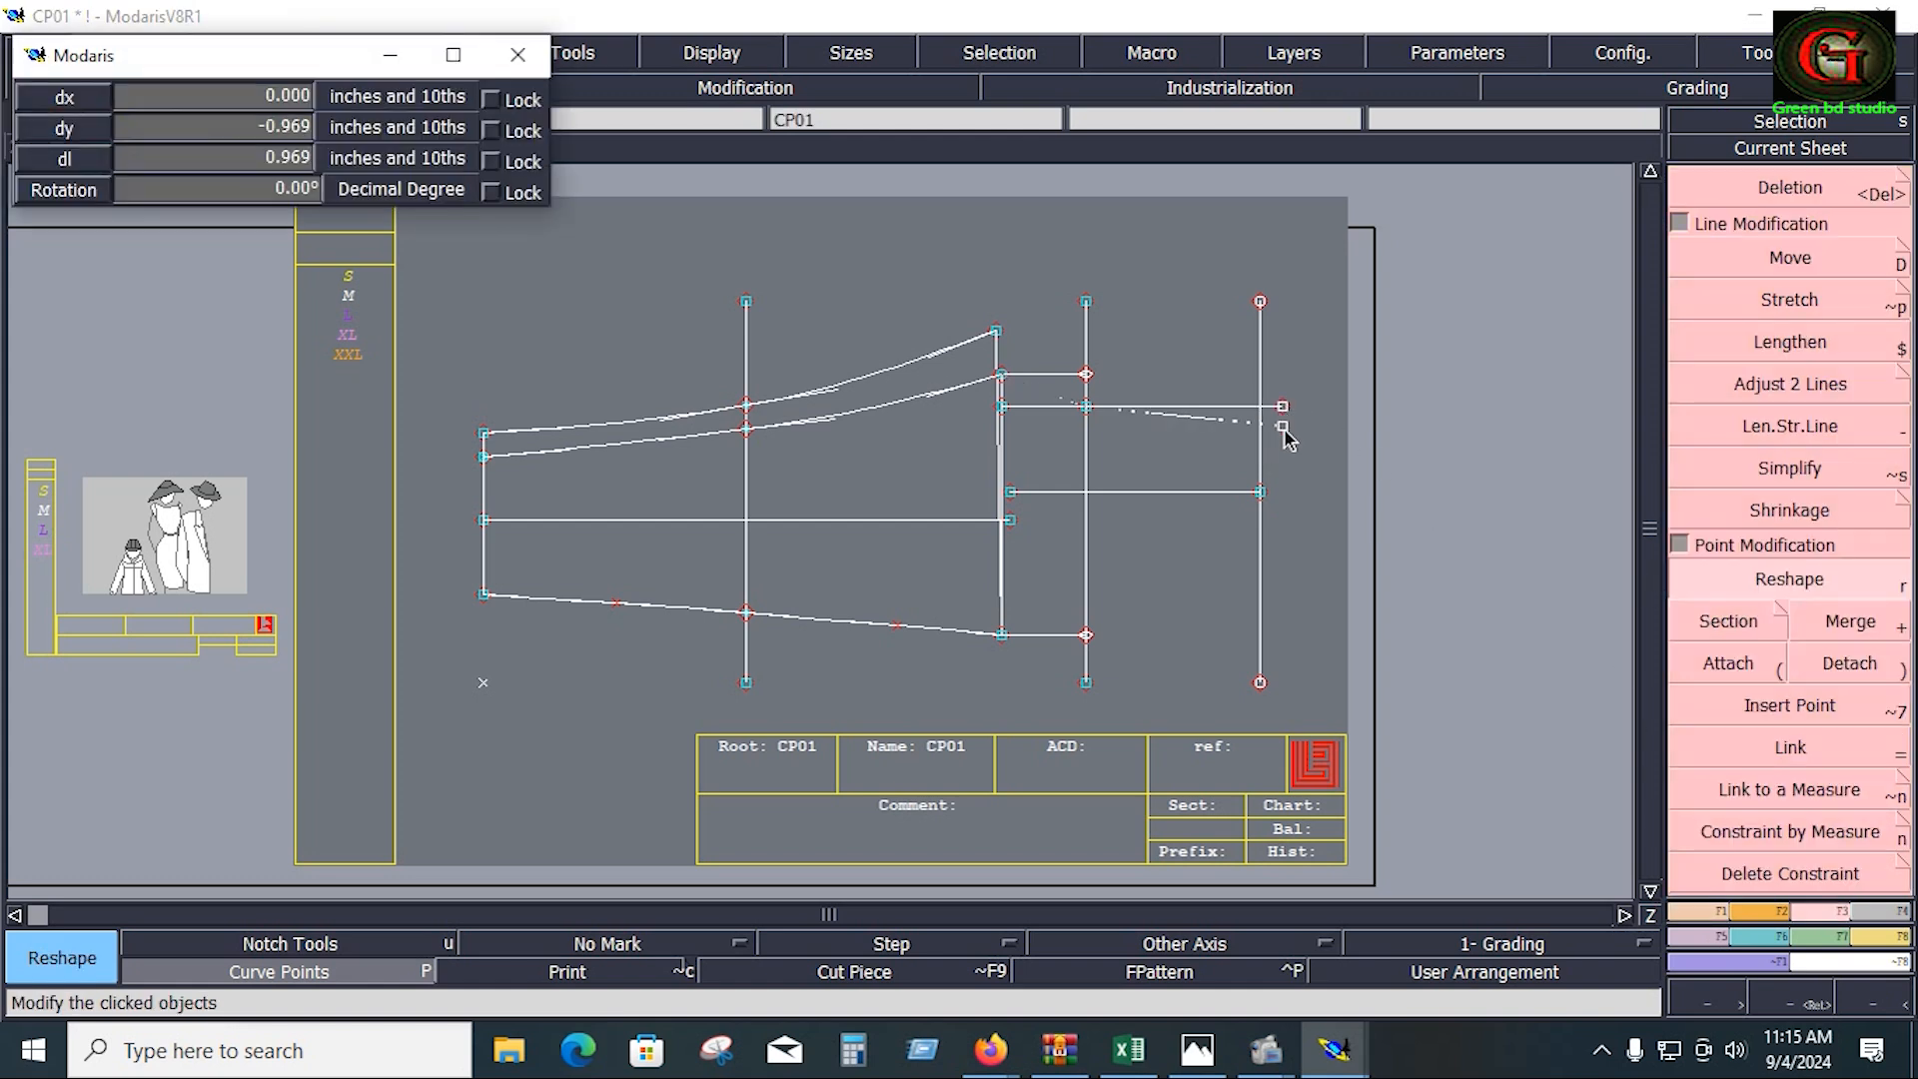
key("Down")
key("Down")
key("Return")
key("Return")
Step: Reshape the rise line between the inseam's crotch end and the hip line into a smooth inward crotch curve
left_click_drag(955, 304, 1309, 472)
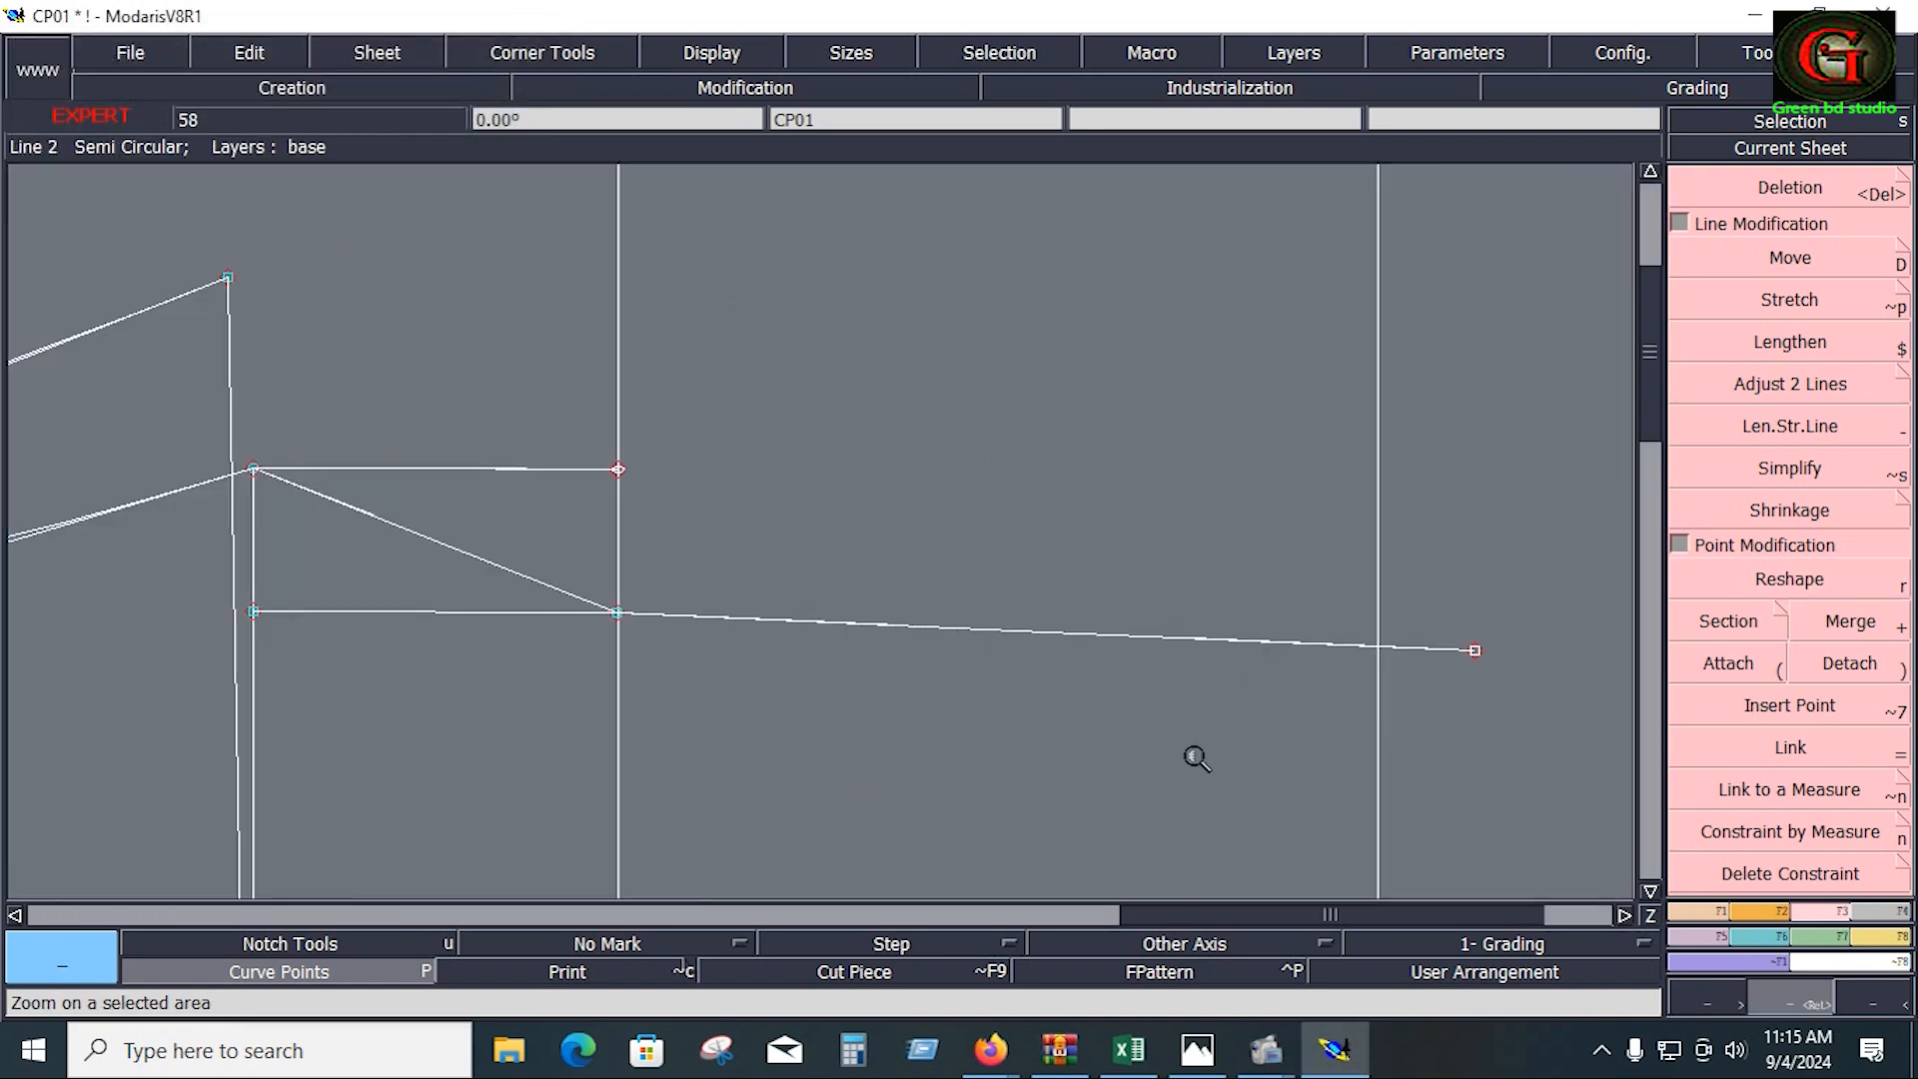
left_click(1833, 585)
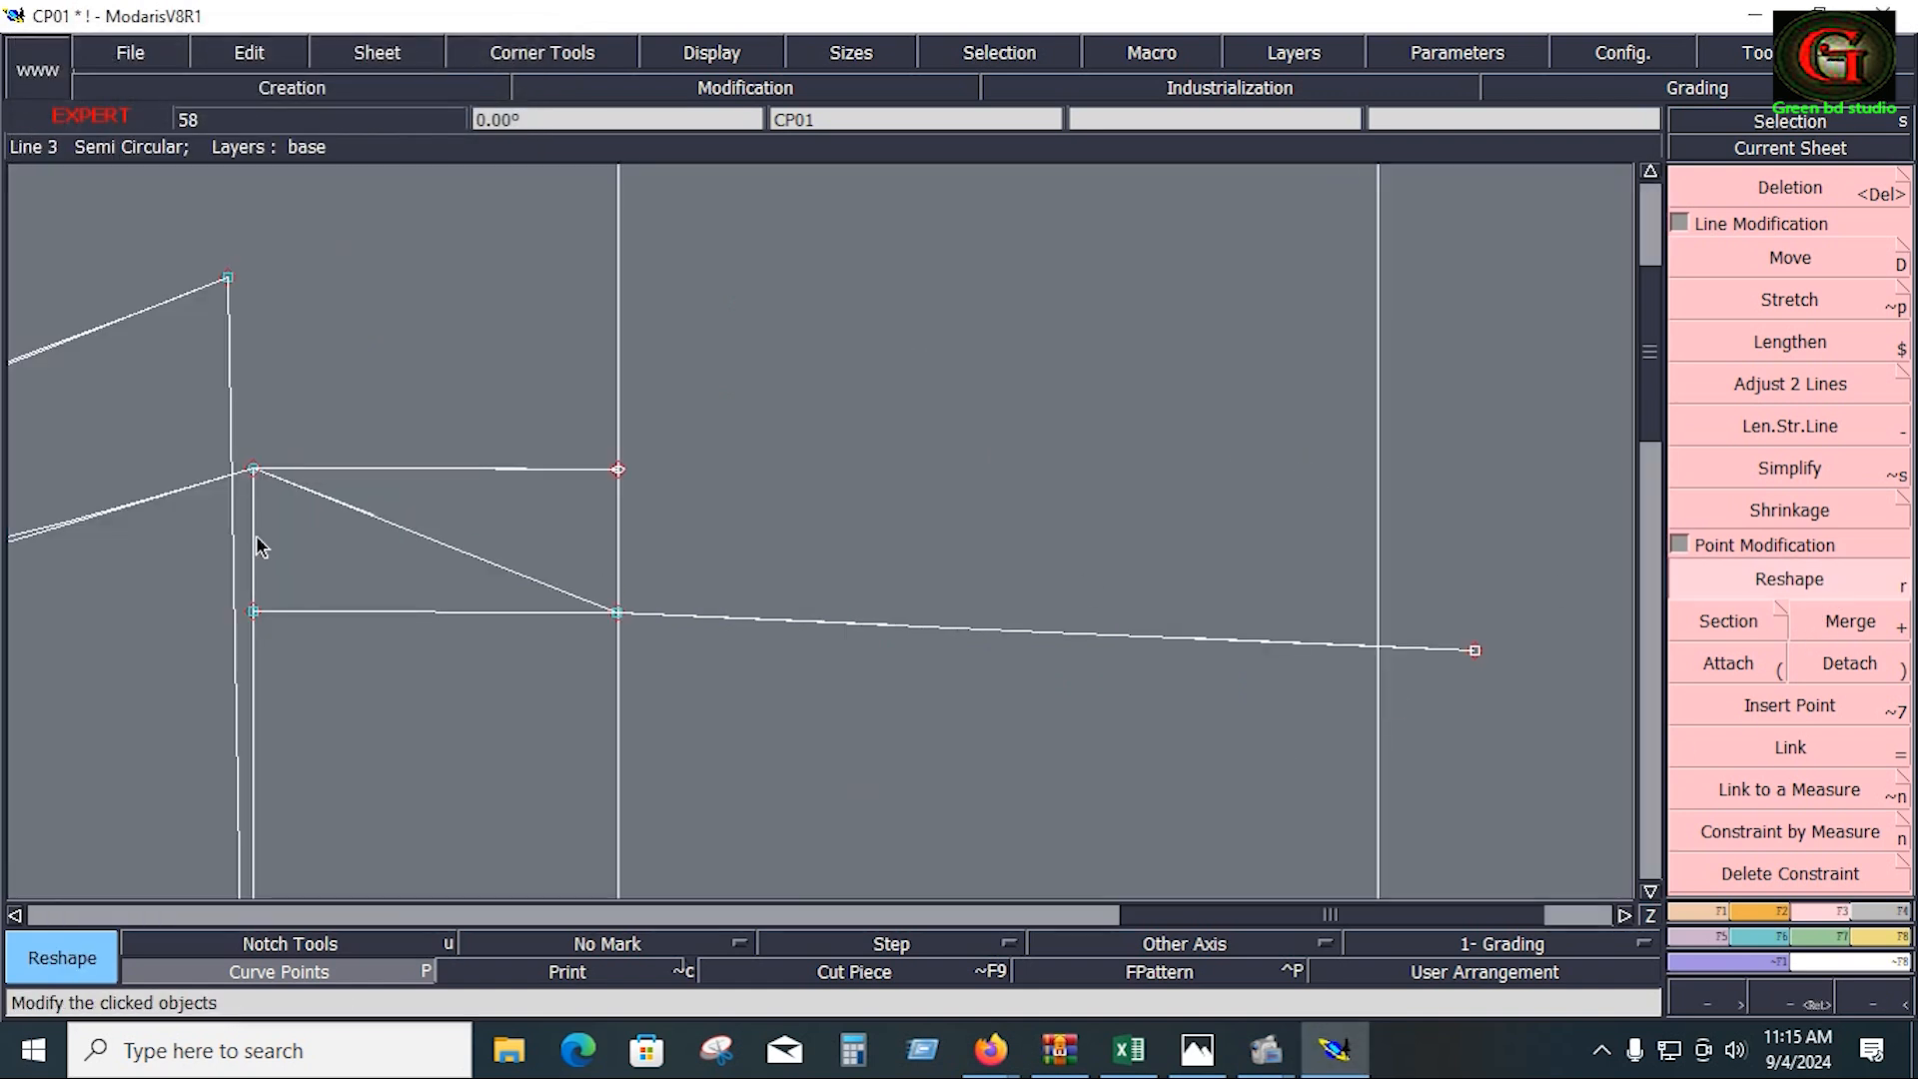
left_click(383, 524)
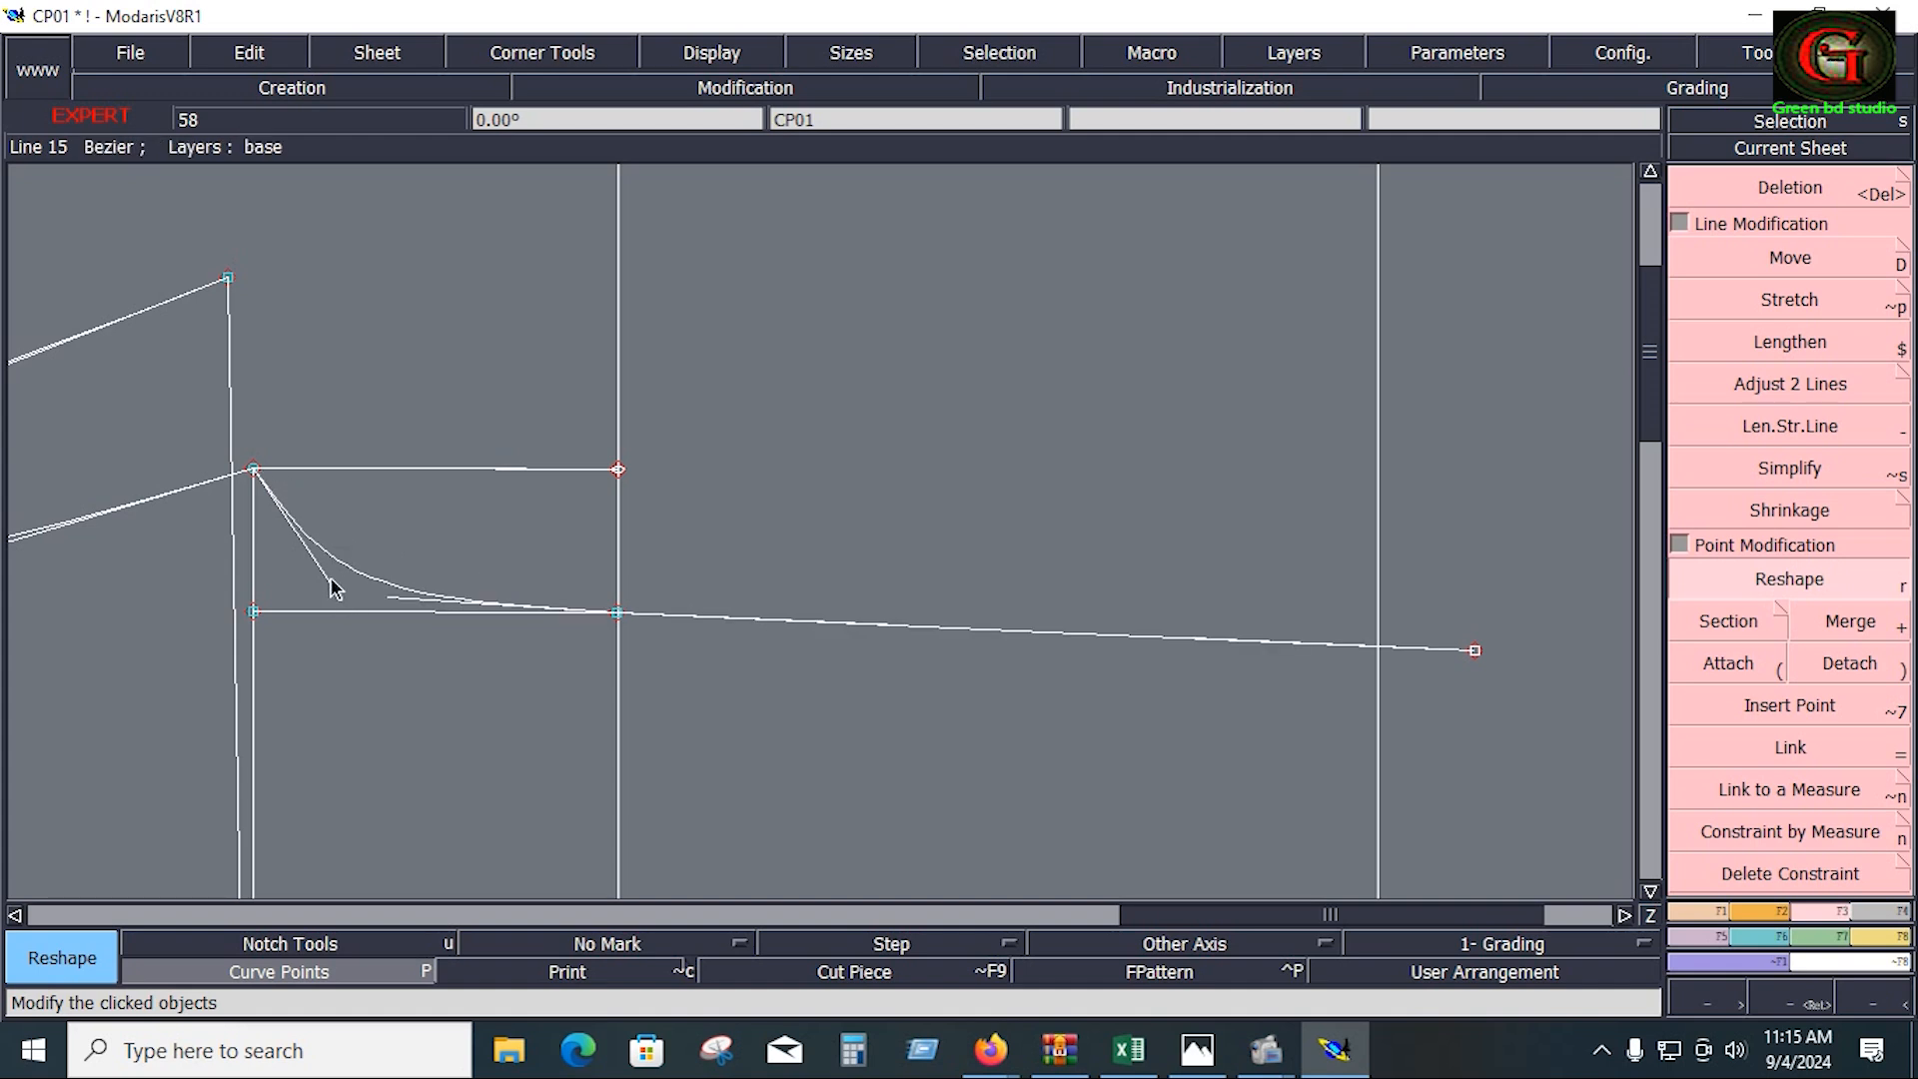
left_click(299, 600)
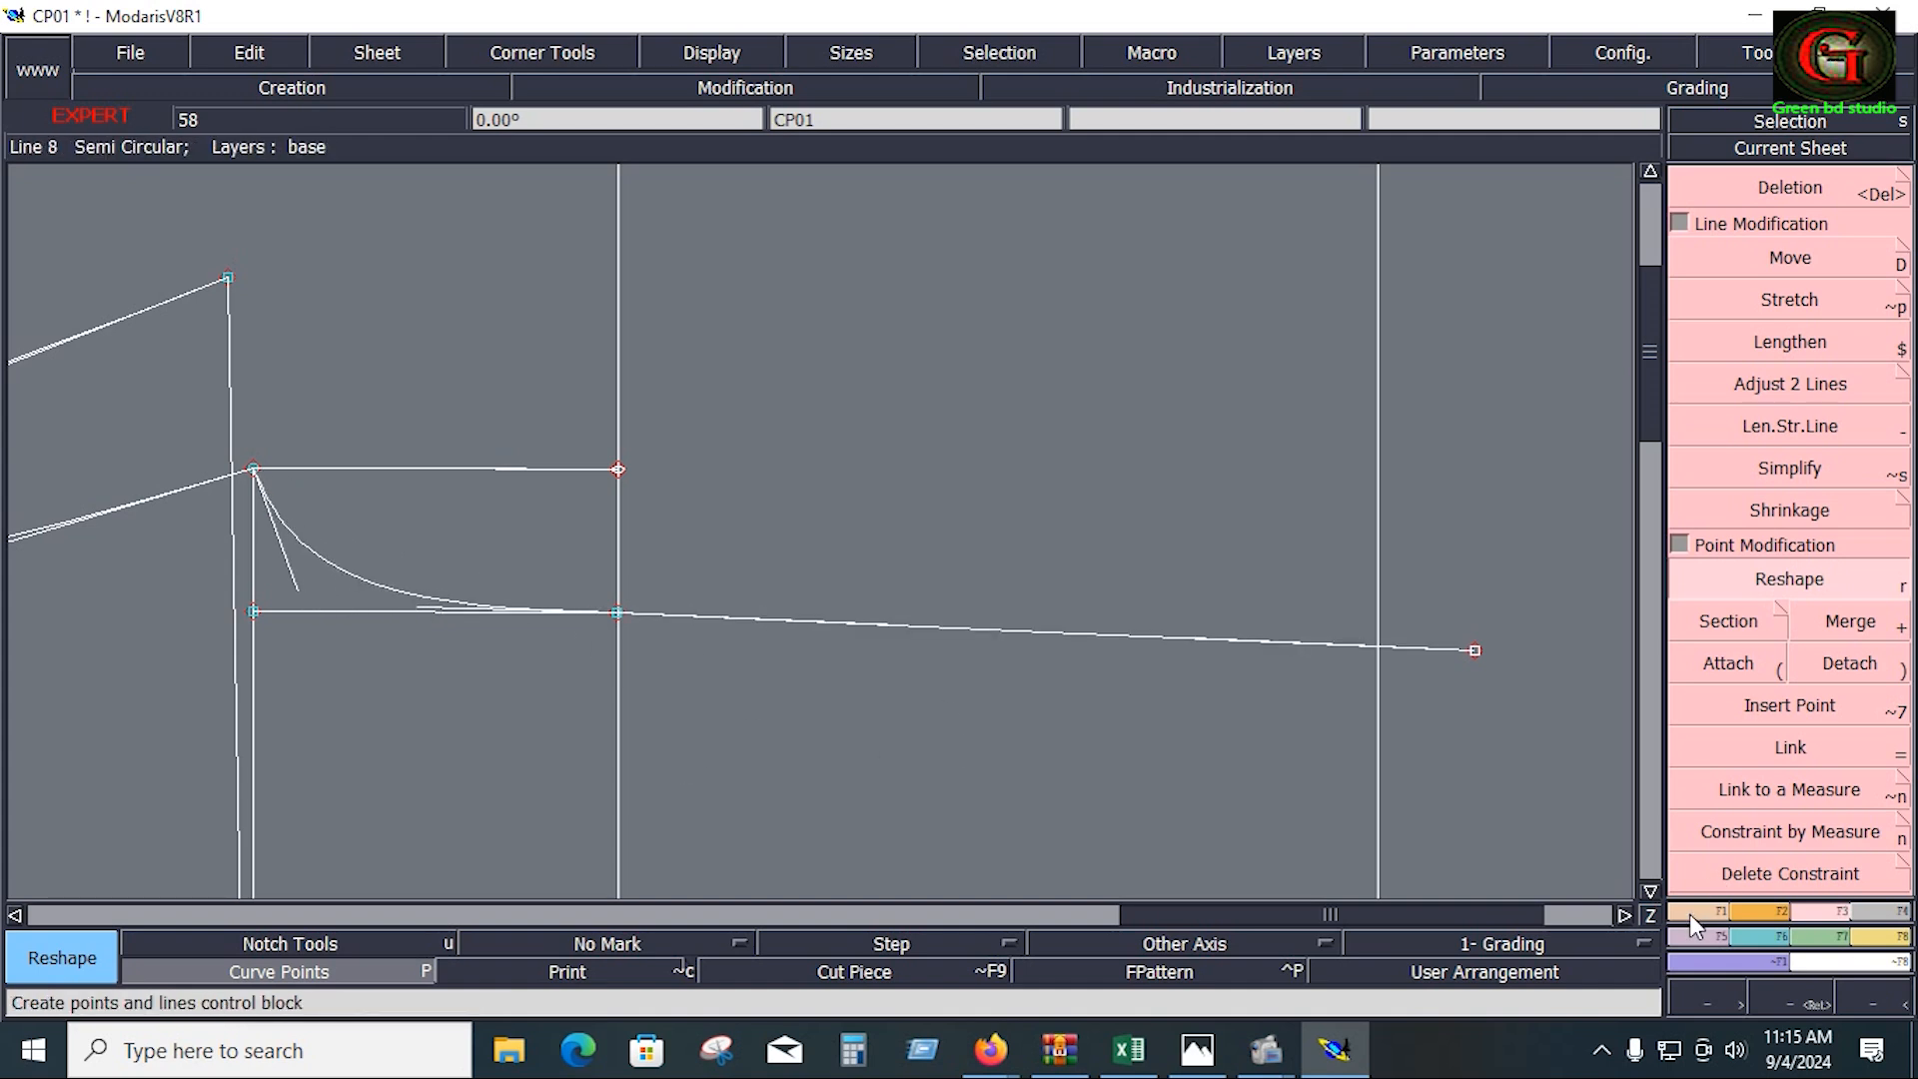
Step: Place a developed point on the rise curve, 13.25 inches along it from the crotch end
left_click(1757, 911)
left_click(1789, 256)
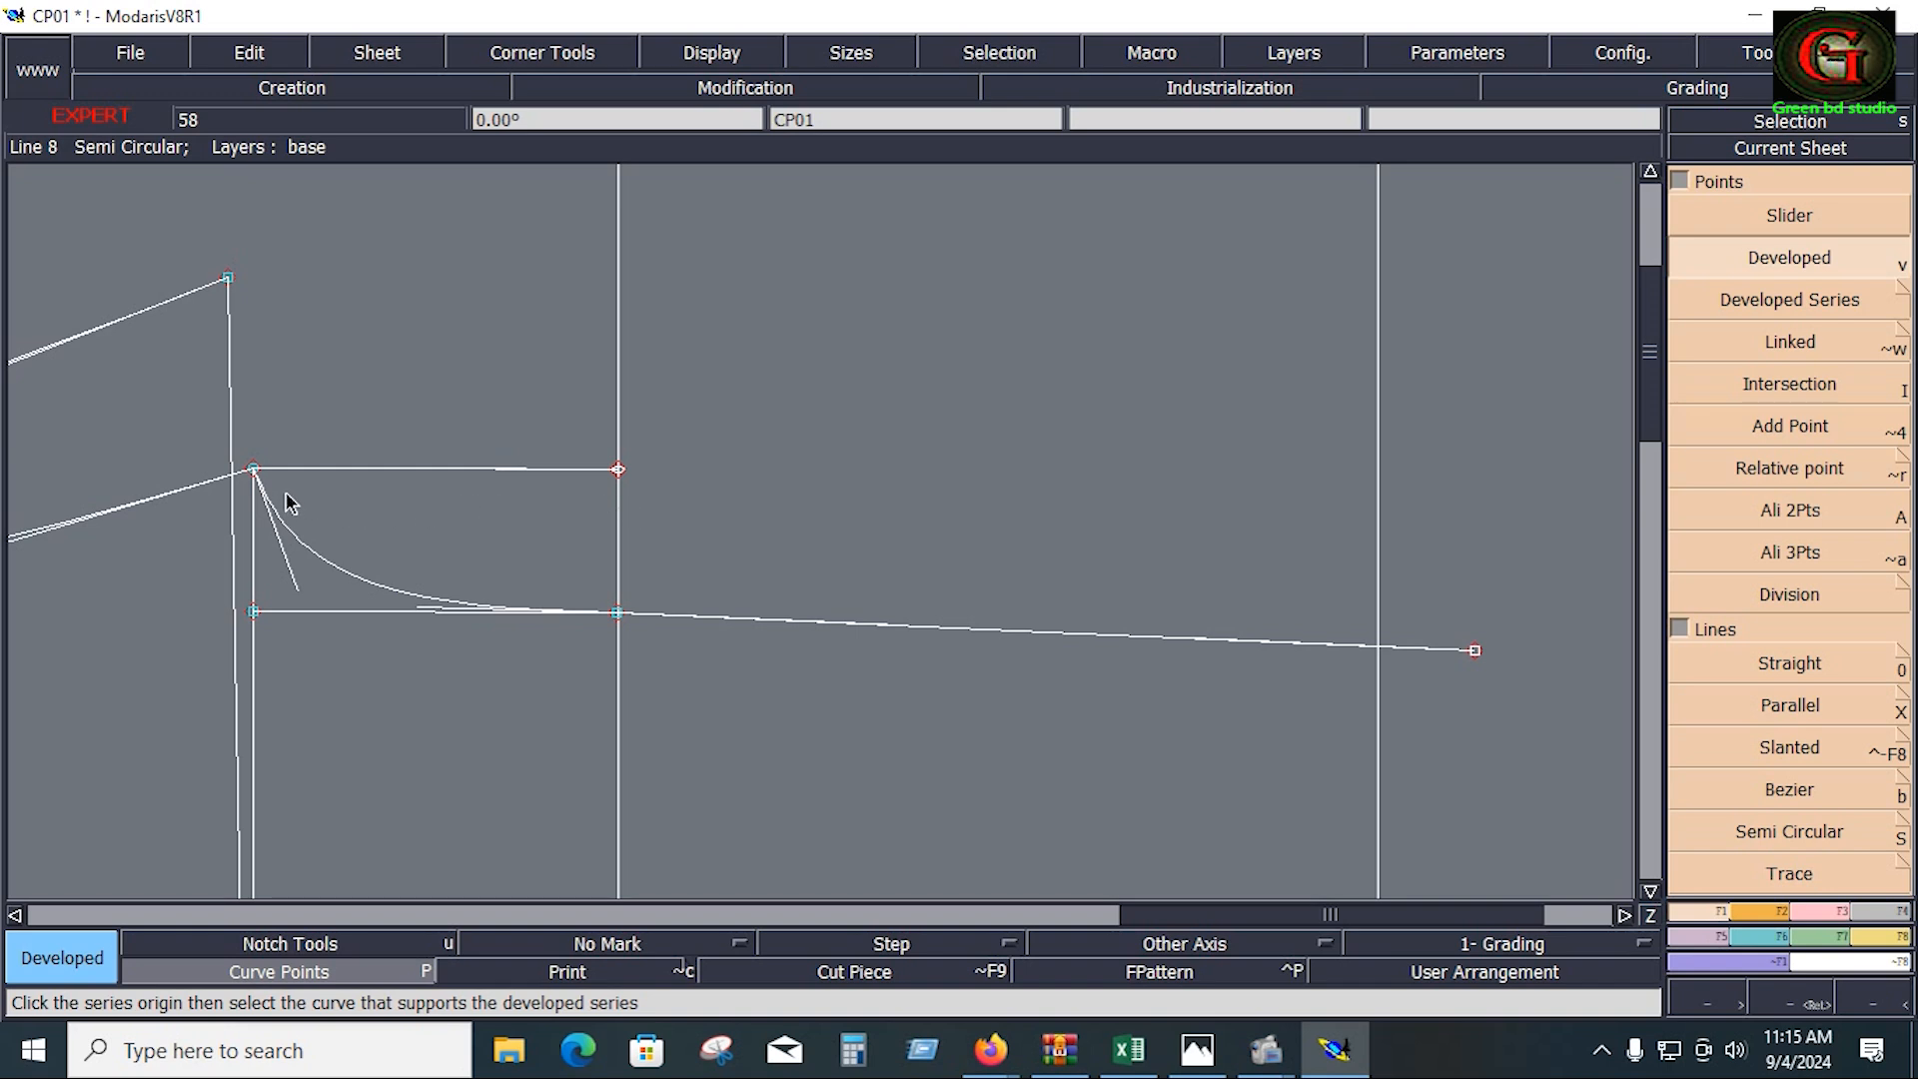
left_click(255, 469)
left_click(312, 548)
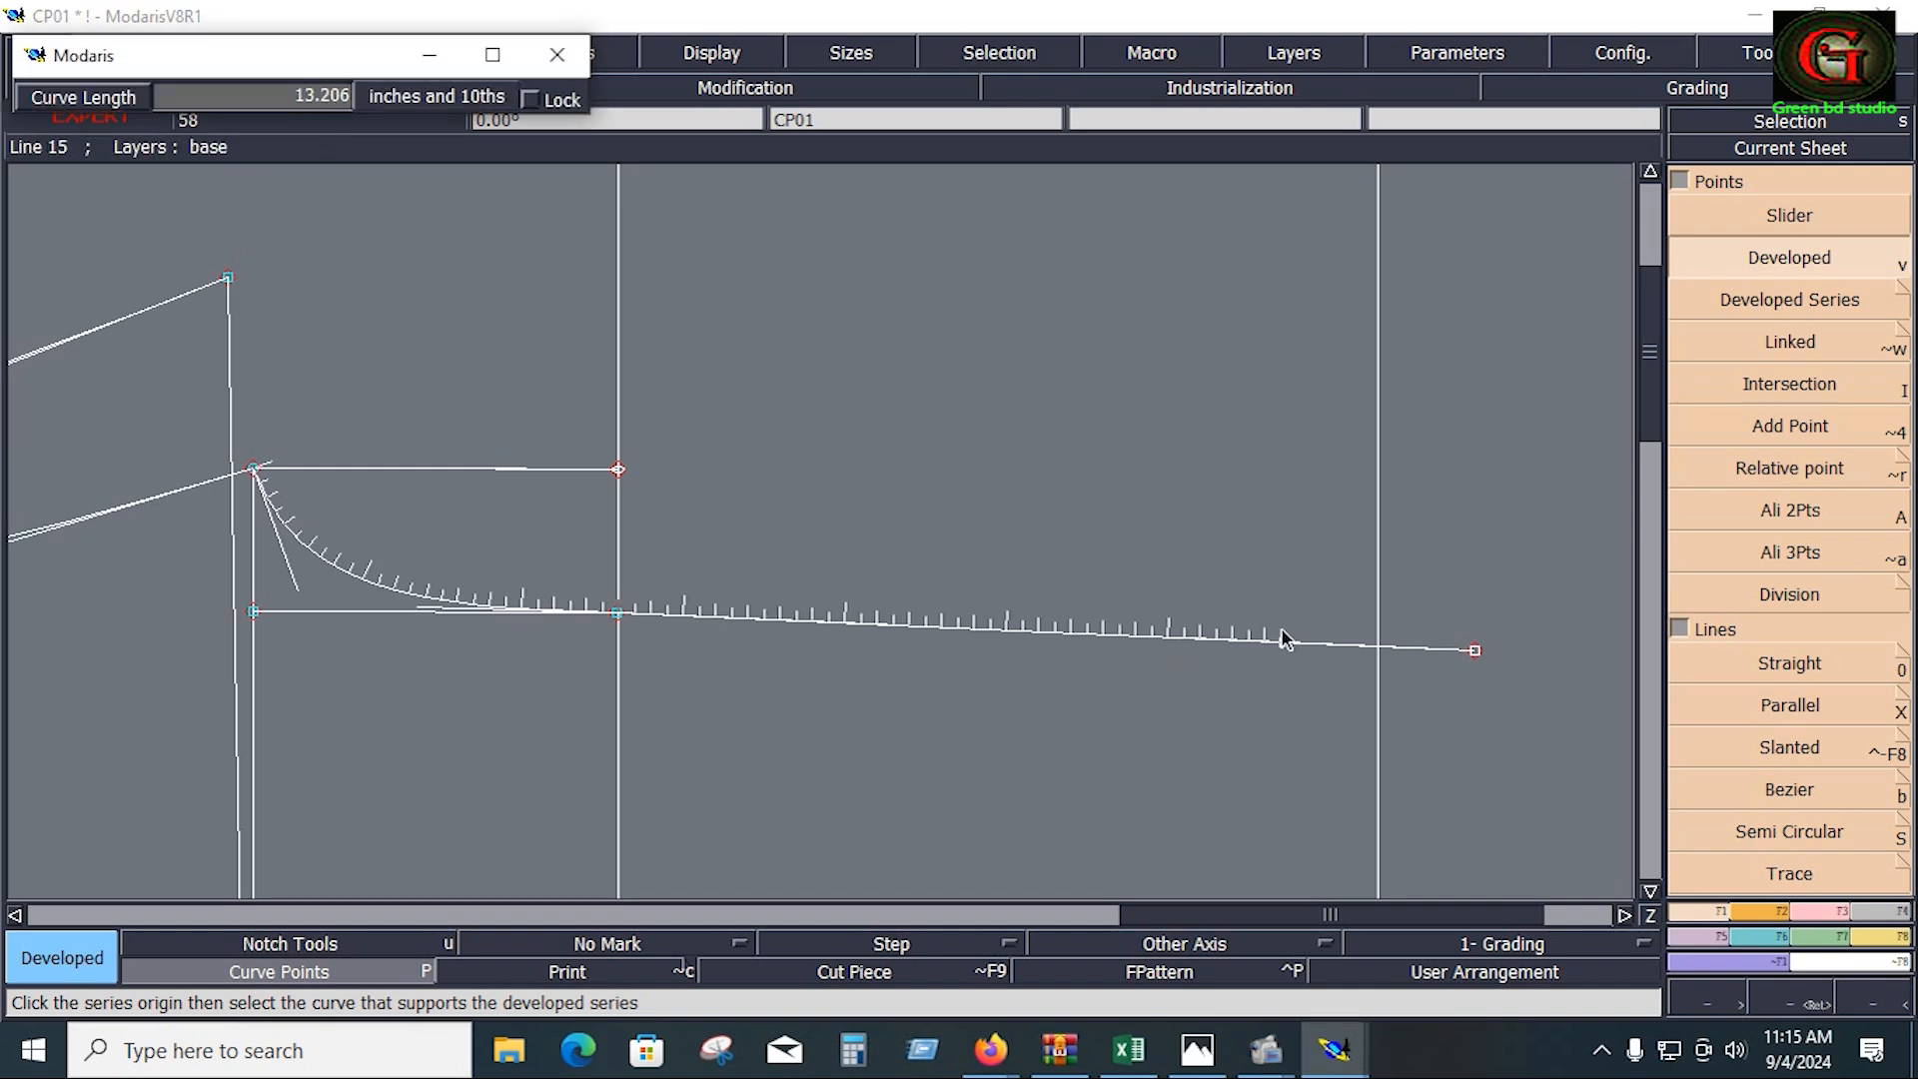
type("28.000")
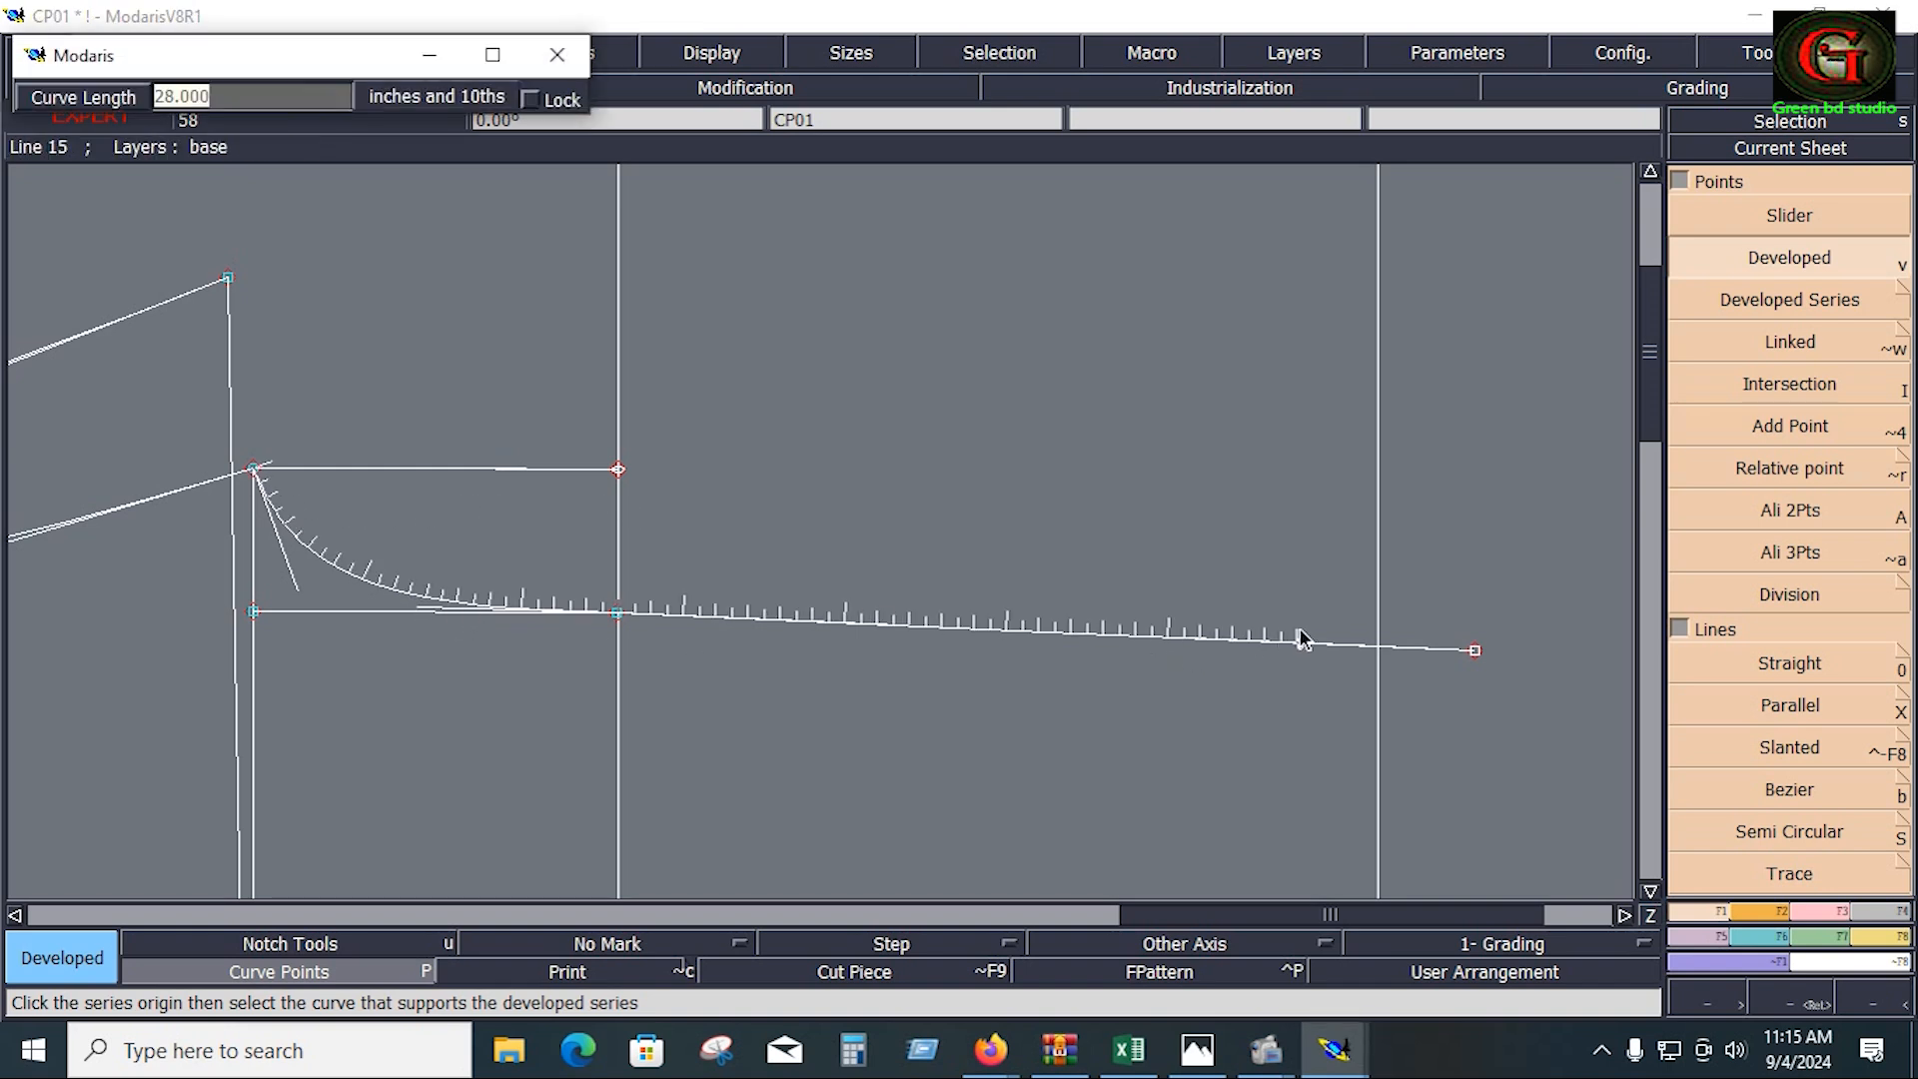
type("13.250")
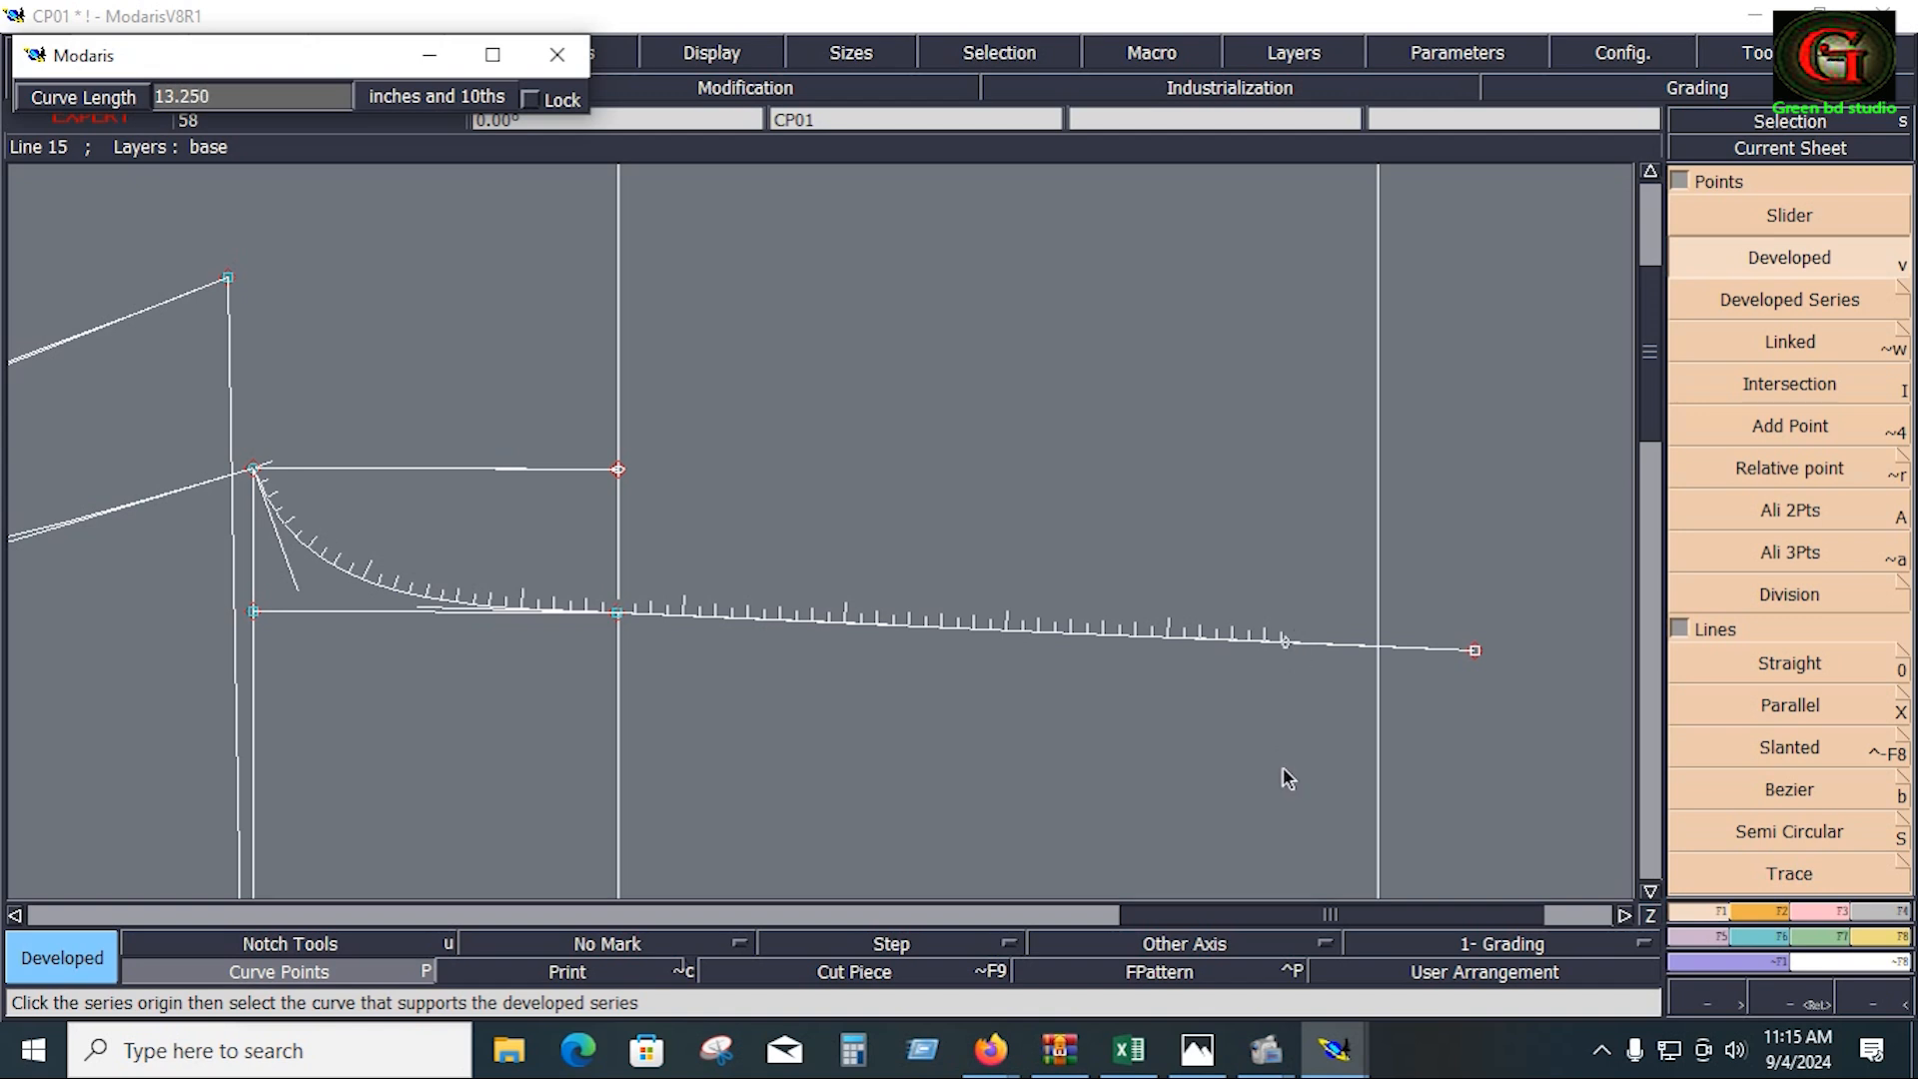
Step: Section the rise curve at the developed point, inserting that point in the curve, and delete the segment beyond it
left_click(1787, 705)
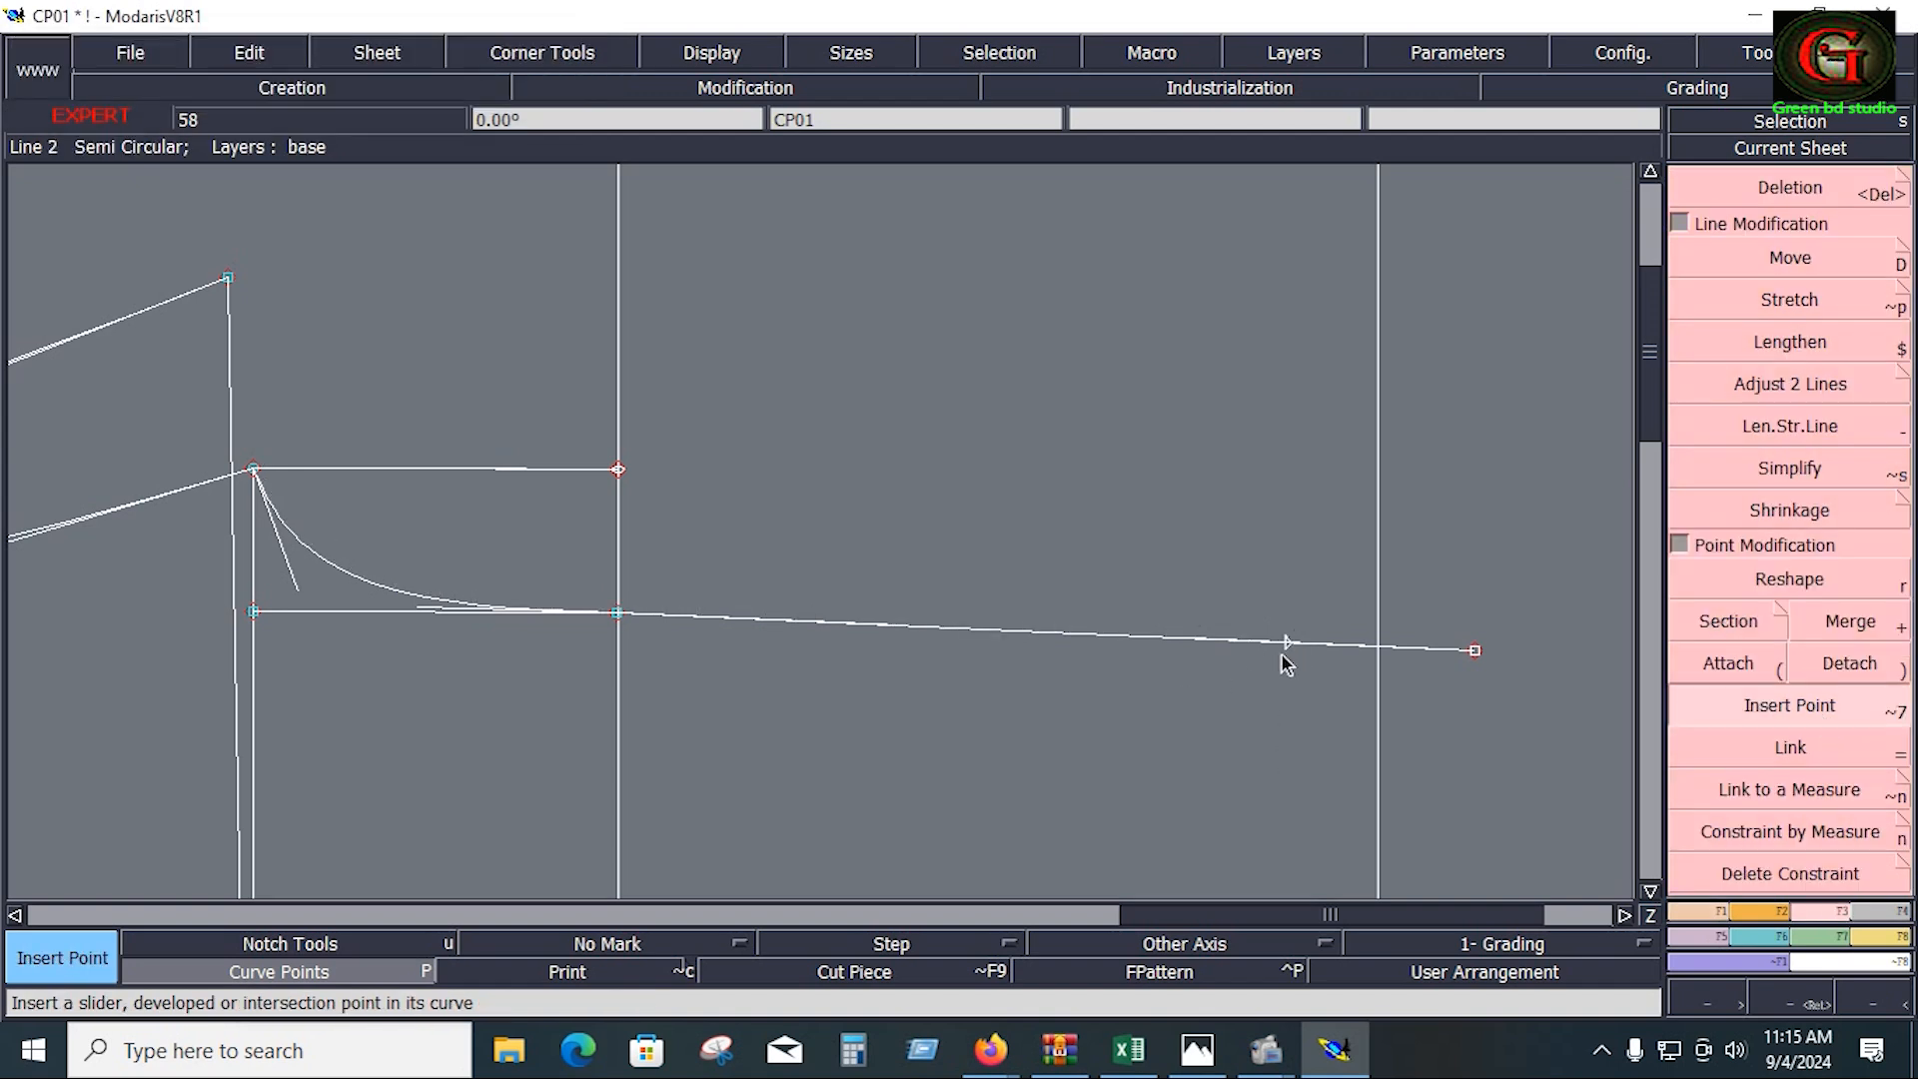
left_click(1285, 648)
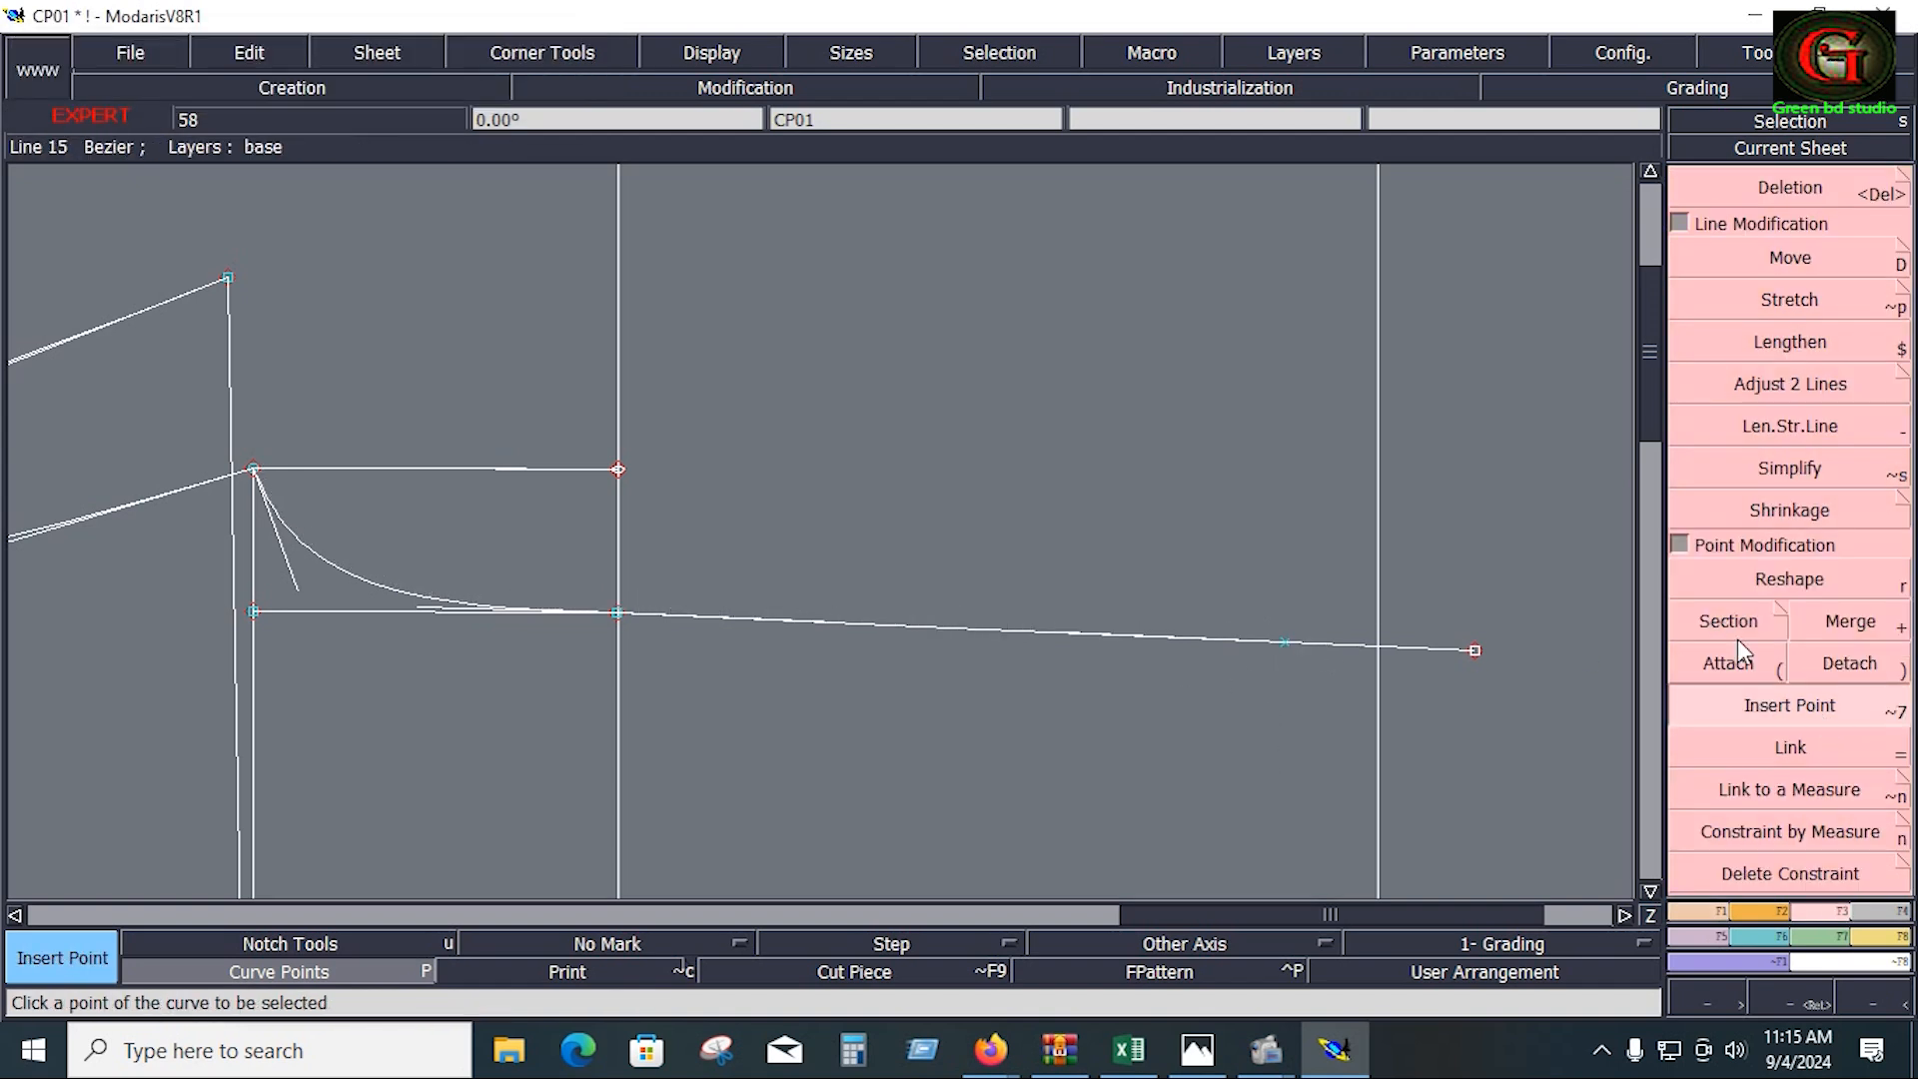
left_click(1738, 626)
left_click(1284, 644)
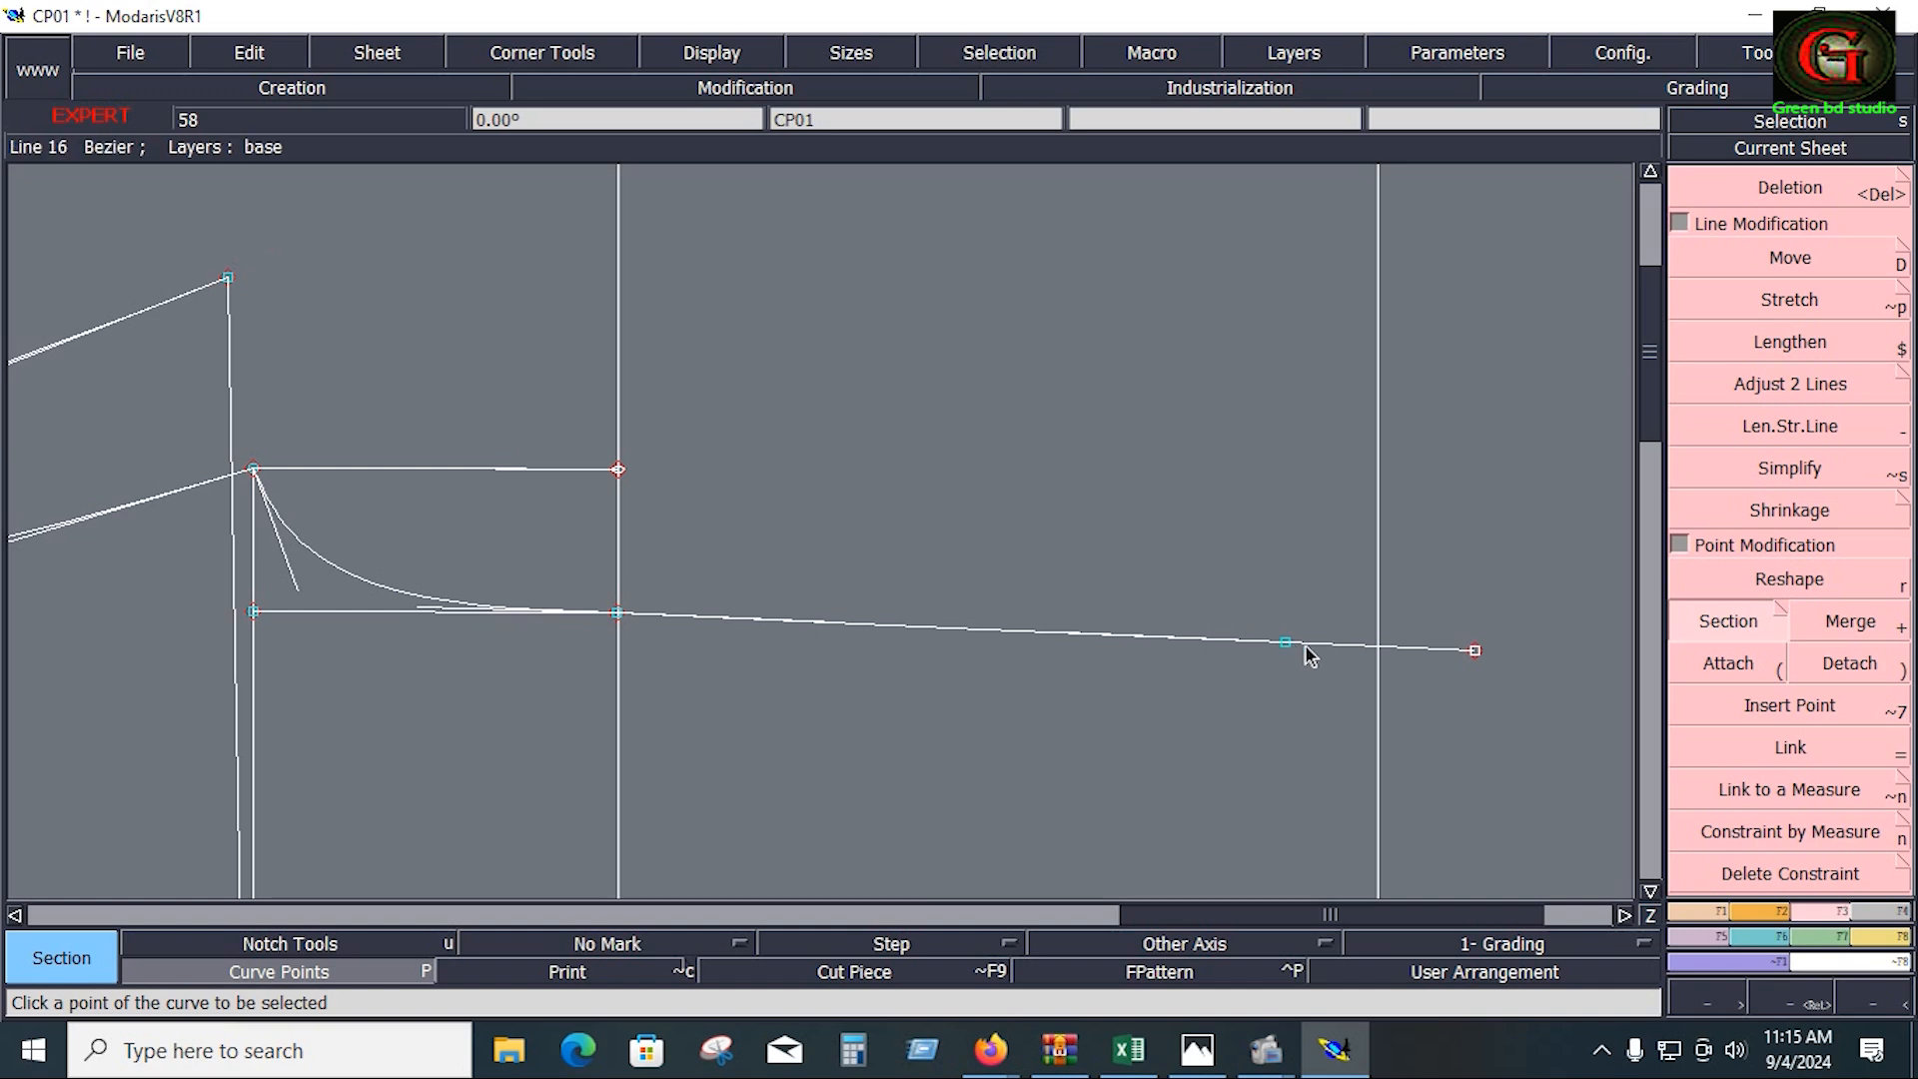
key("Delete")
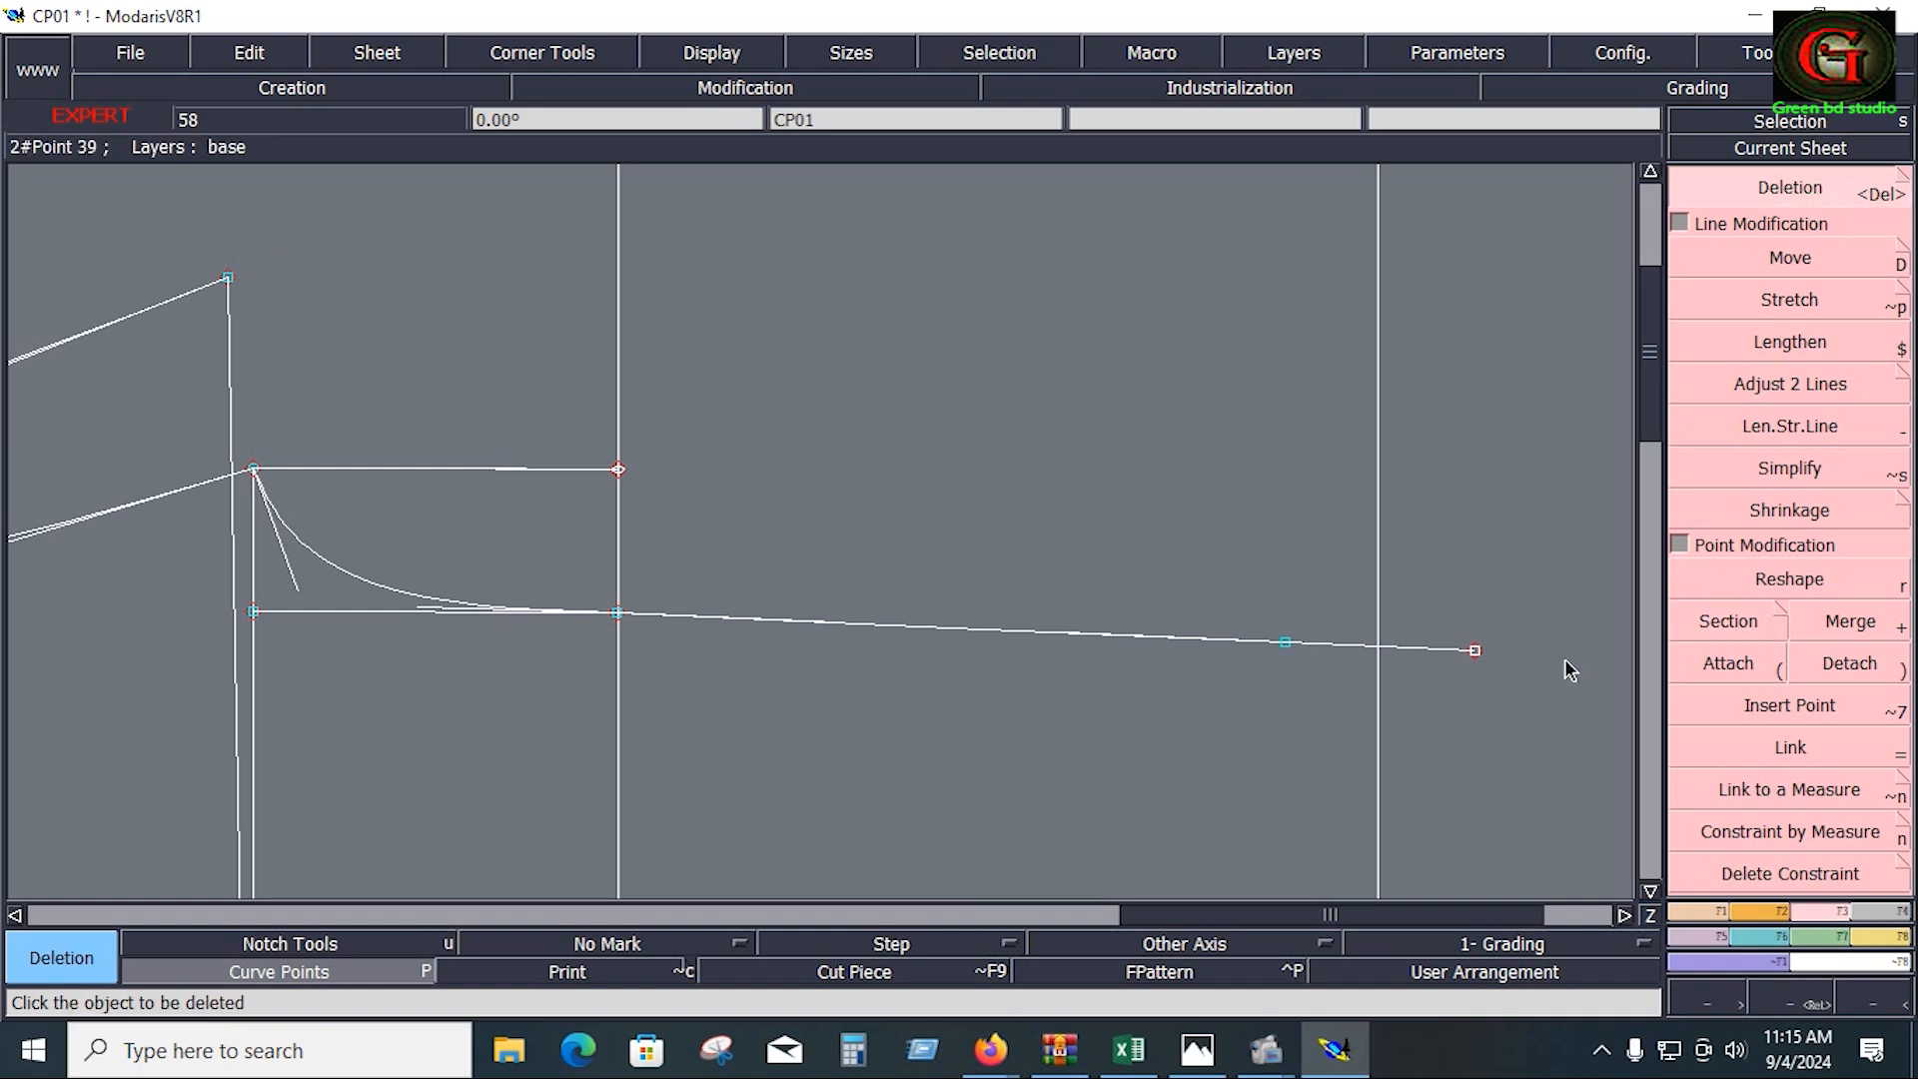
left_click(1416, 649)
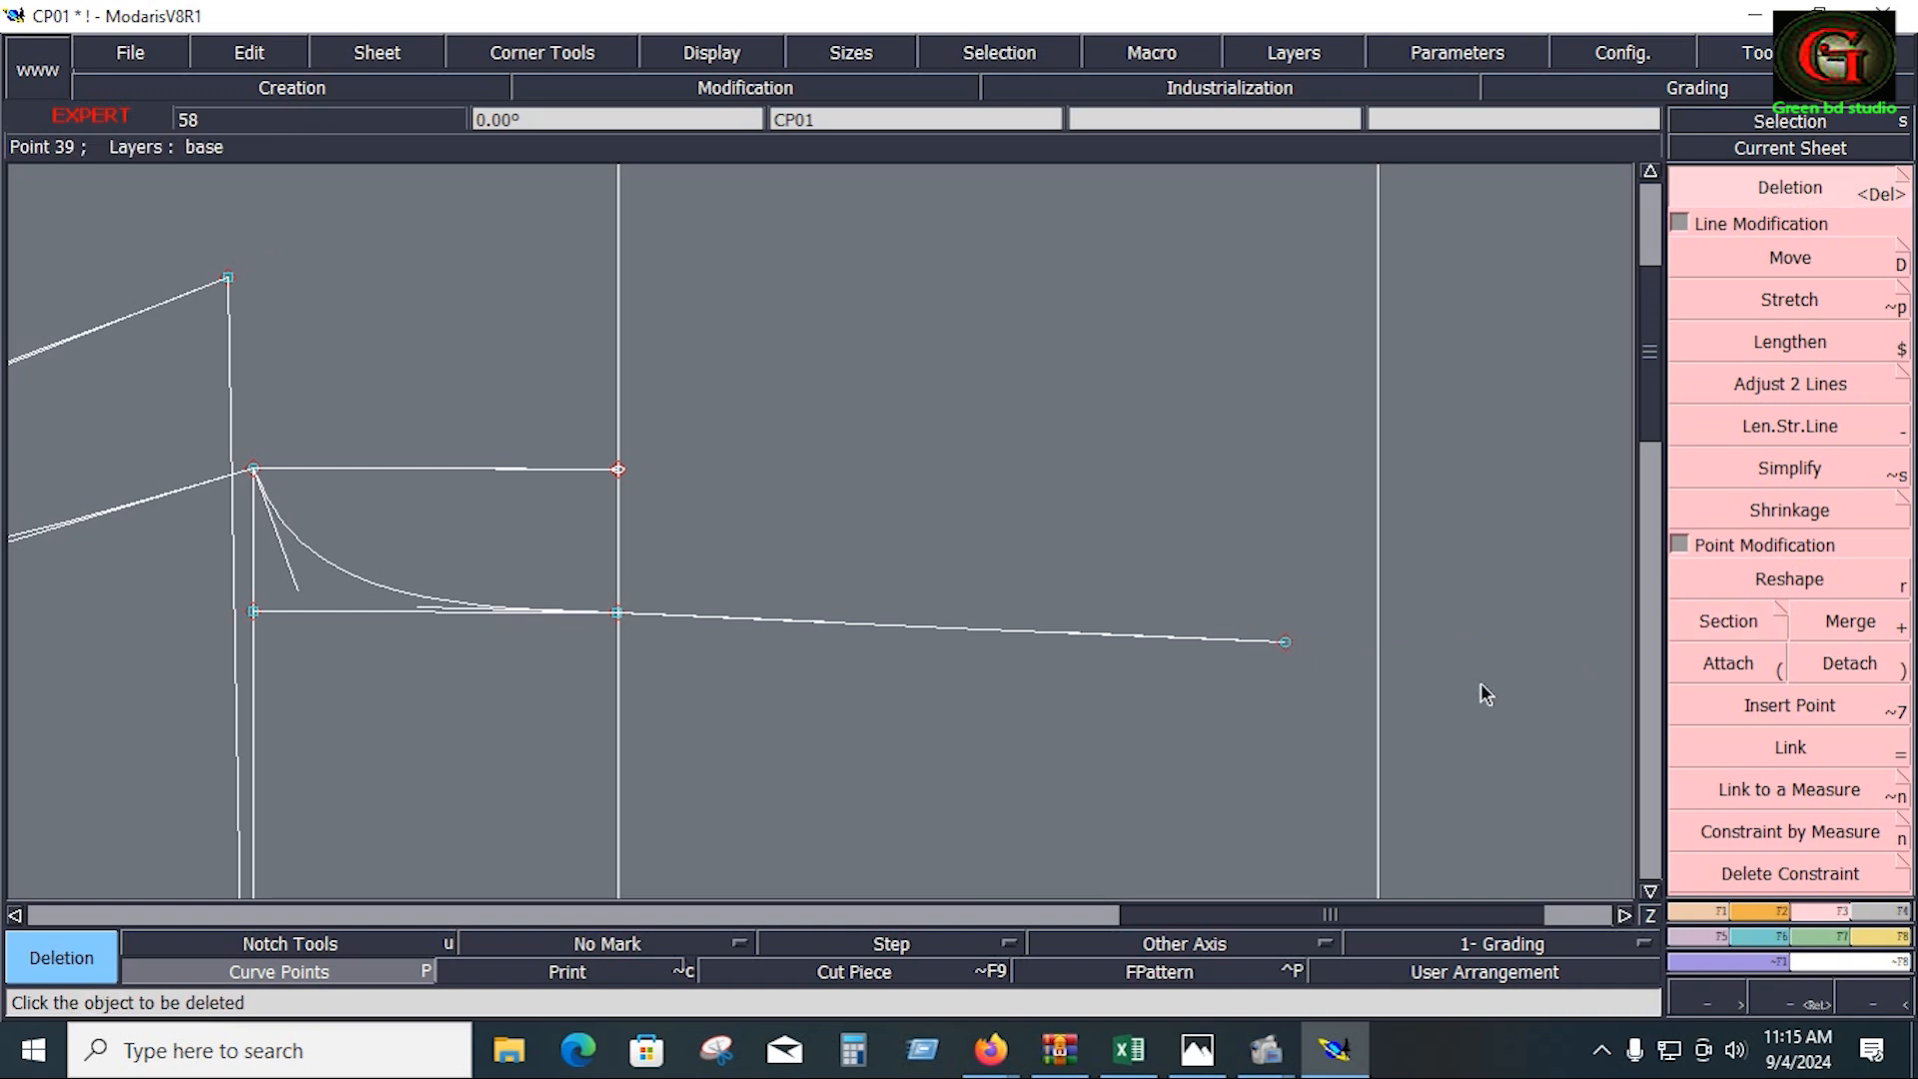
Step: Draw a straight vertical Bezier line from the rise curve's waist end across to past the side seam
key("Home")
key("F1")
left_click(1685, 781)
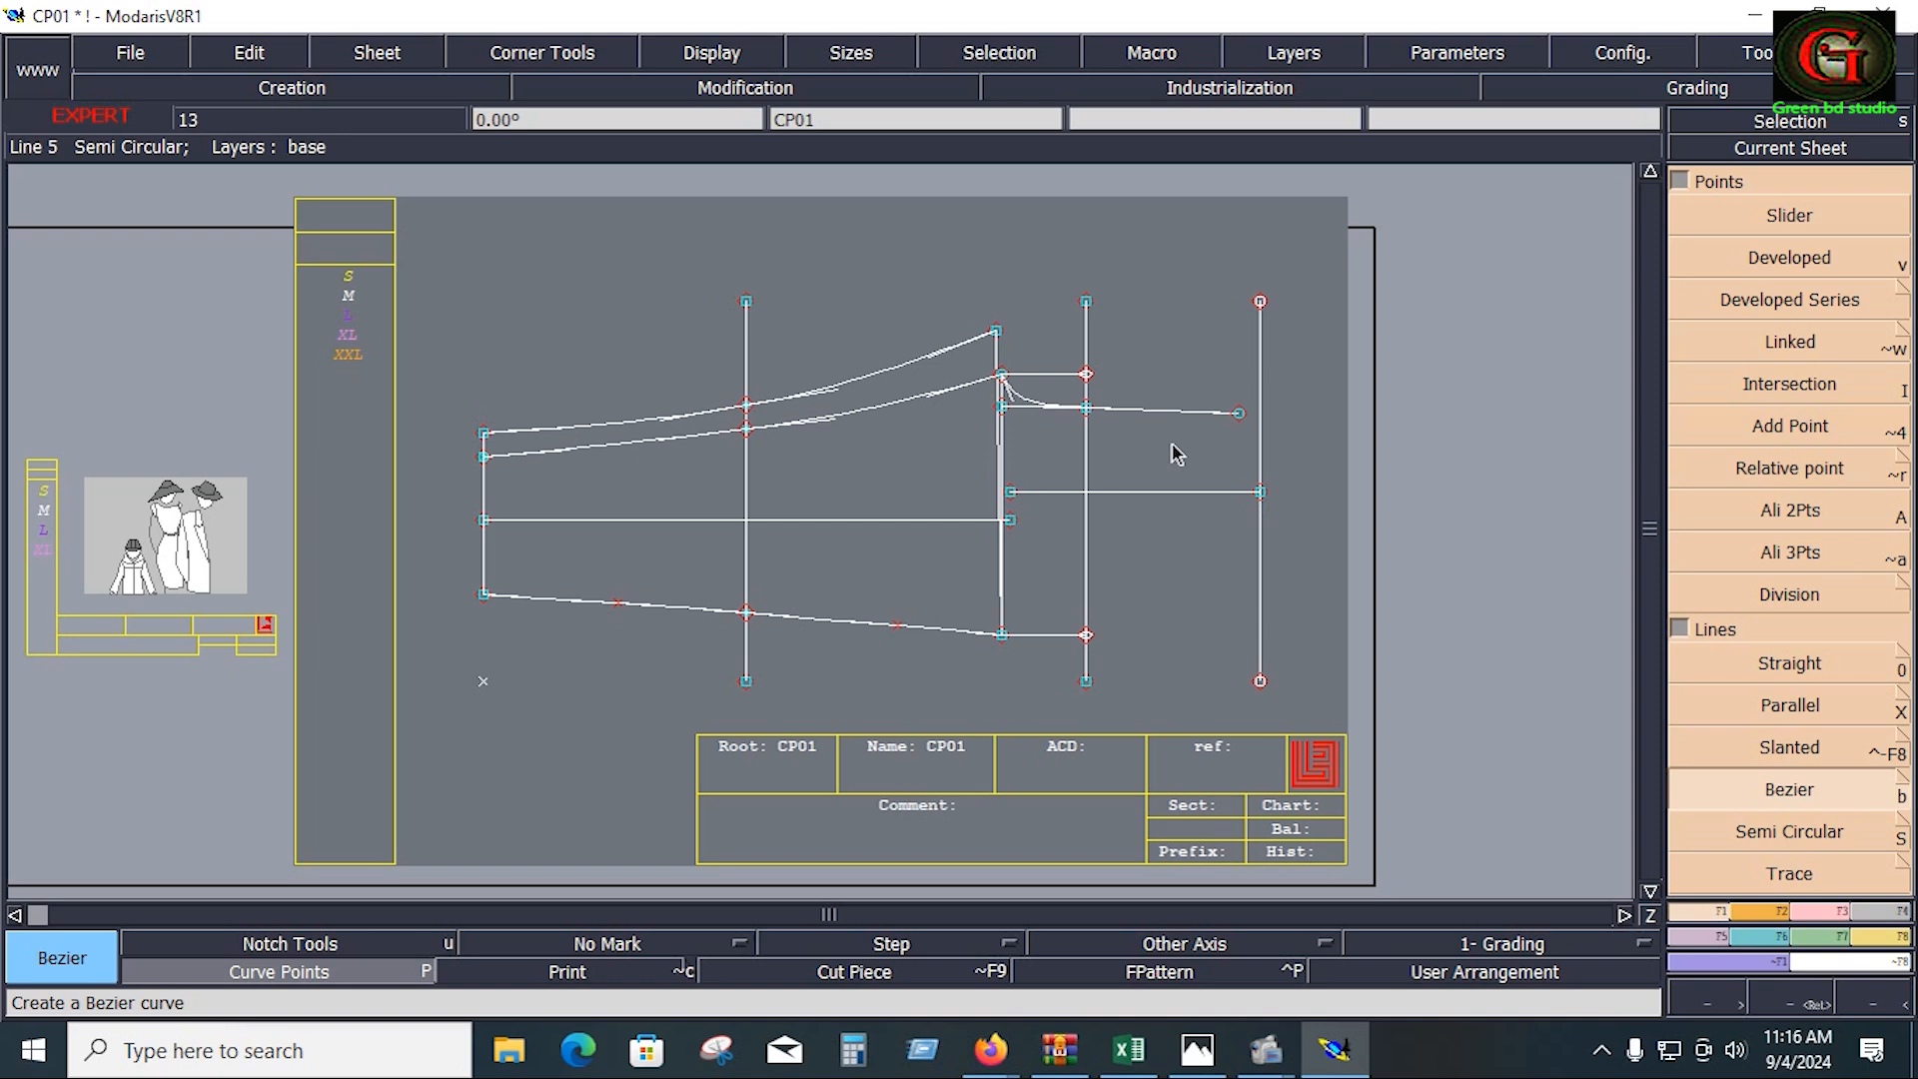
left_click(1238, 413)
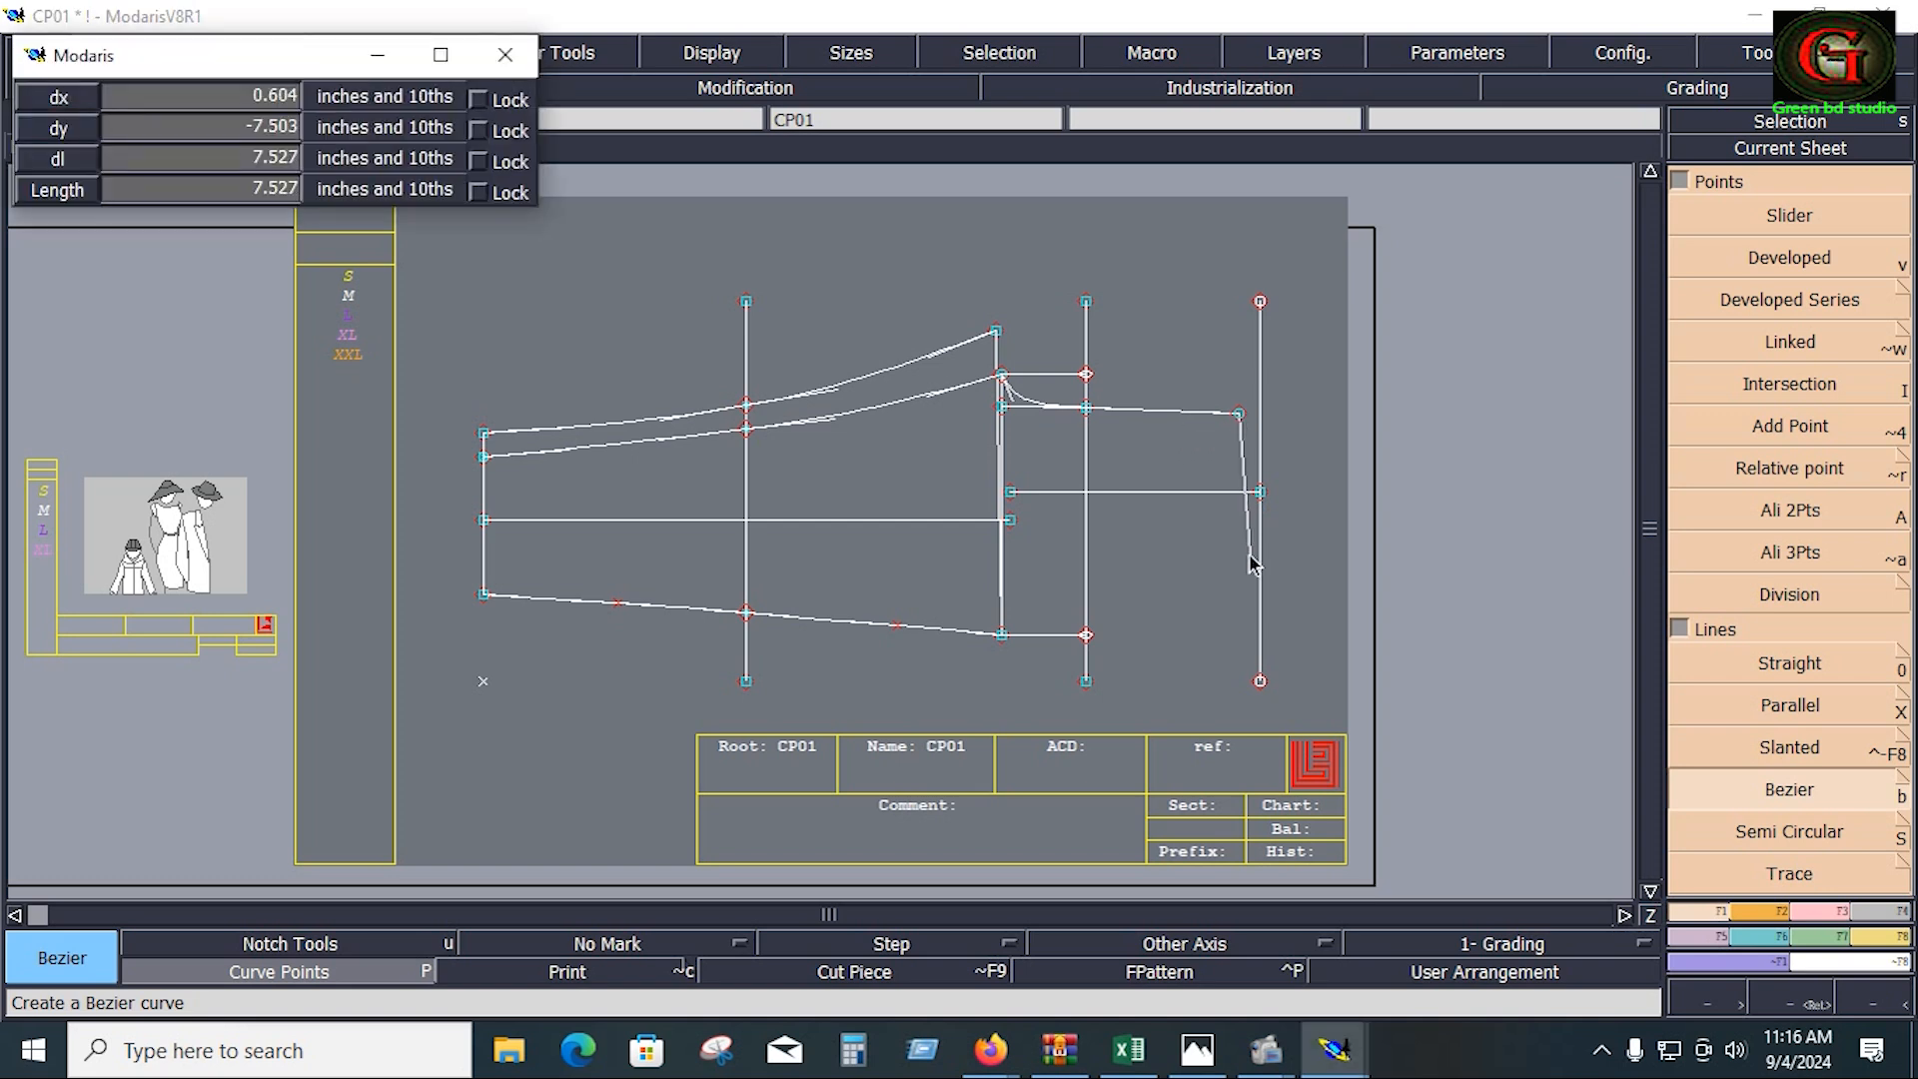
left_click(1223, 679, "ctrl")
Step: Try a parallel of the new vertical line beyond the waist line, and undo it
key("shift+x")
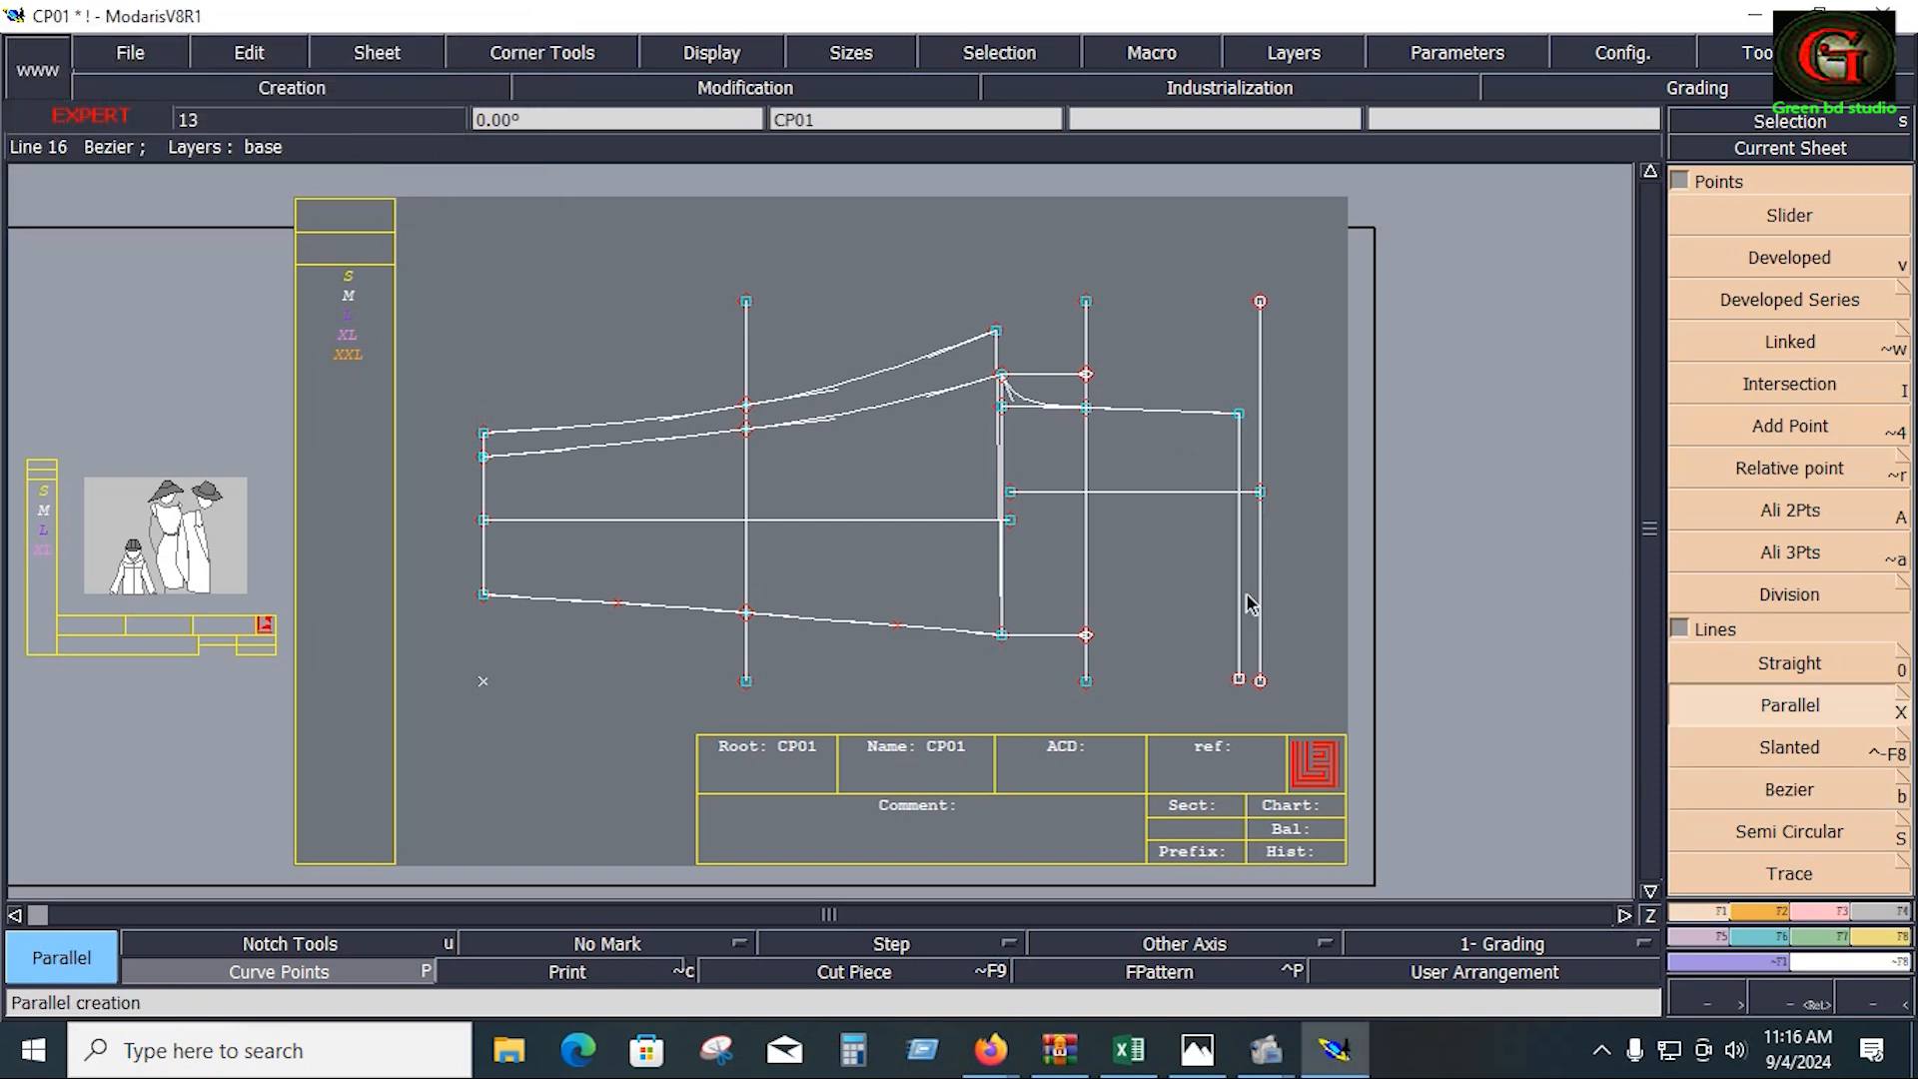
left_click(1241, 592)
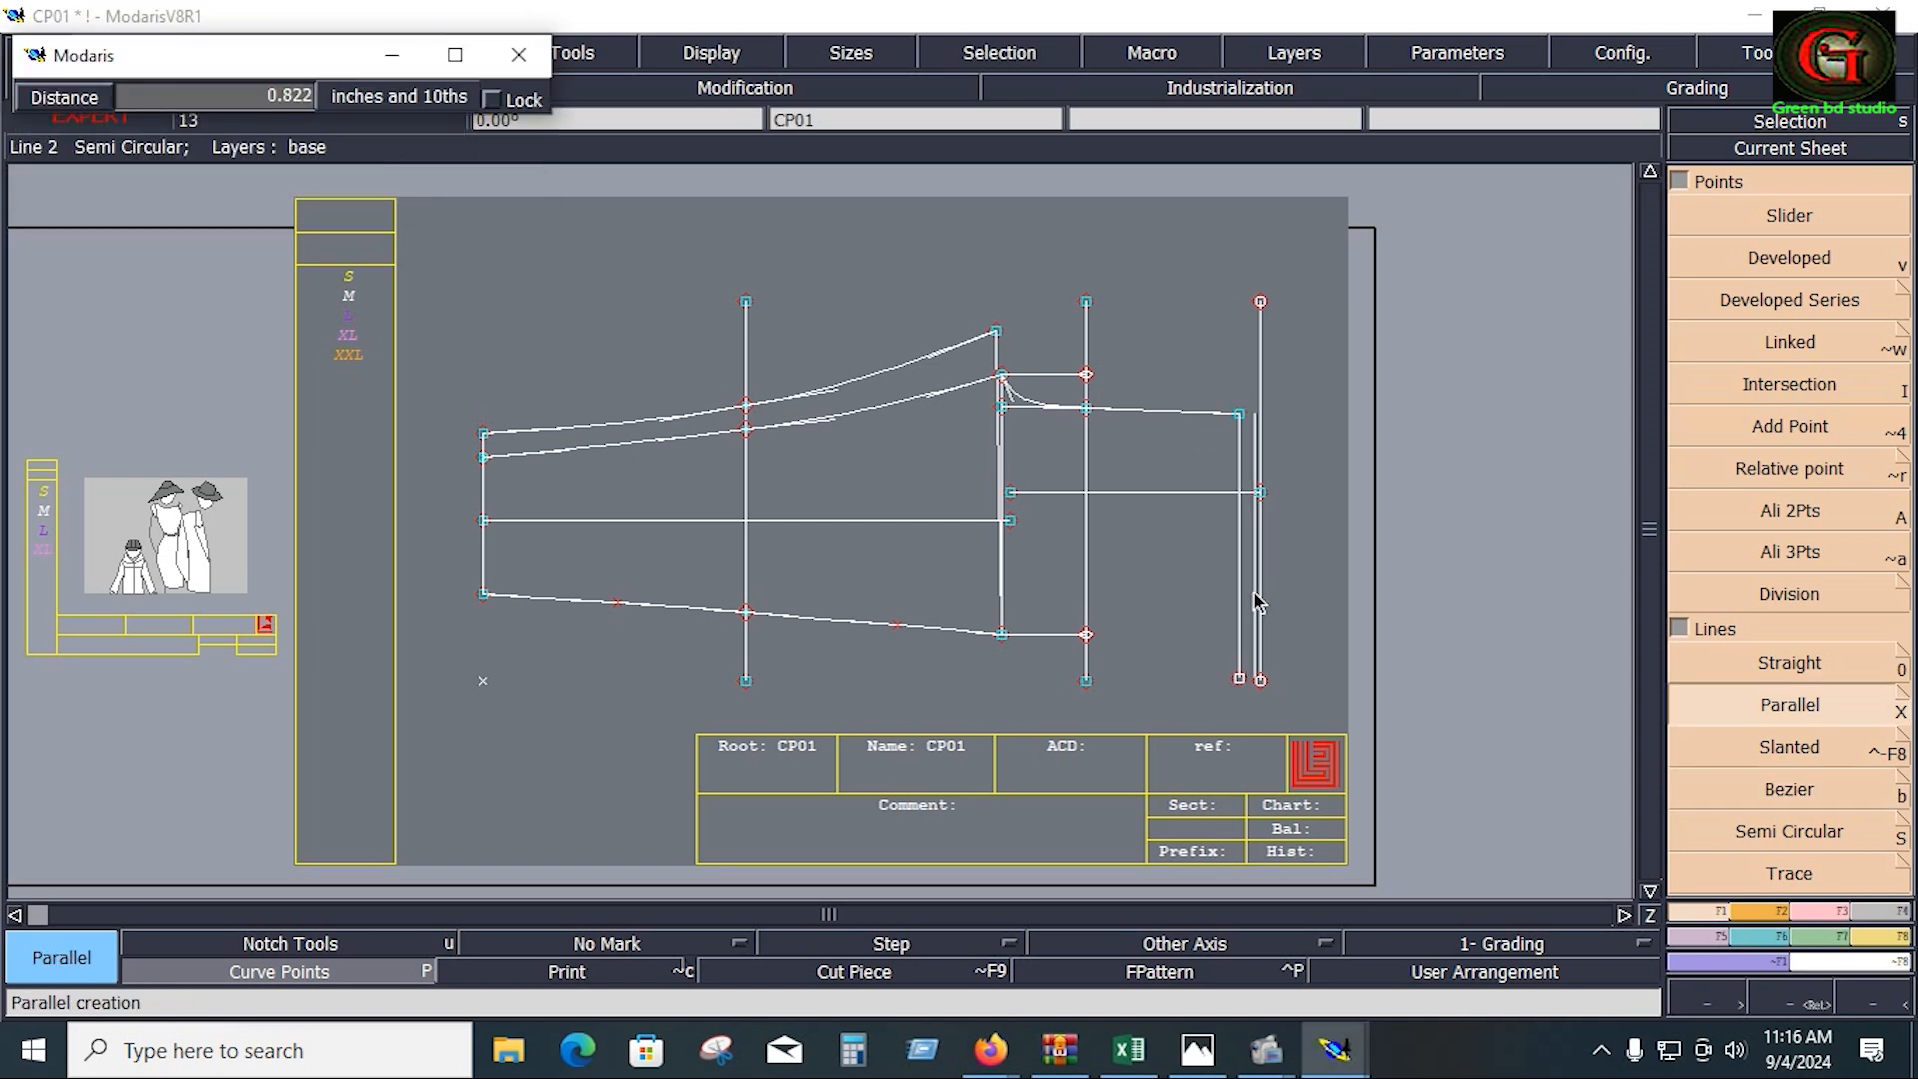
left_click(1354, 627)
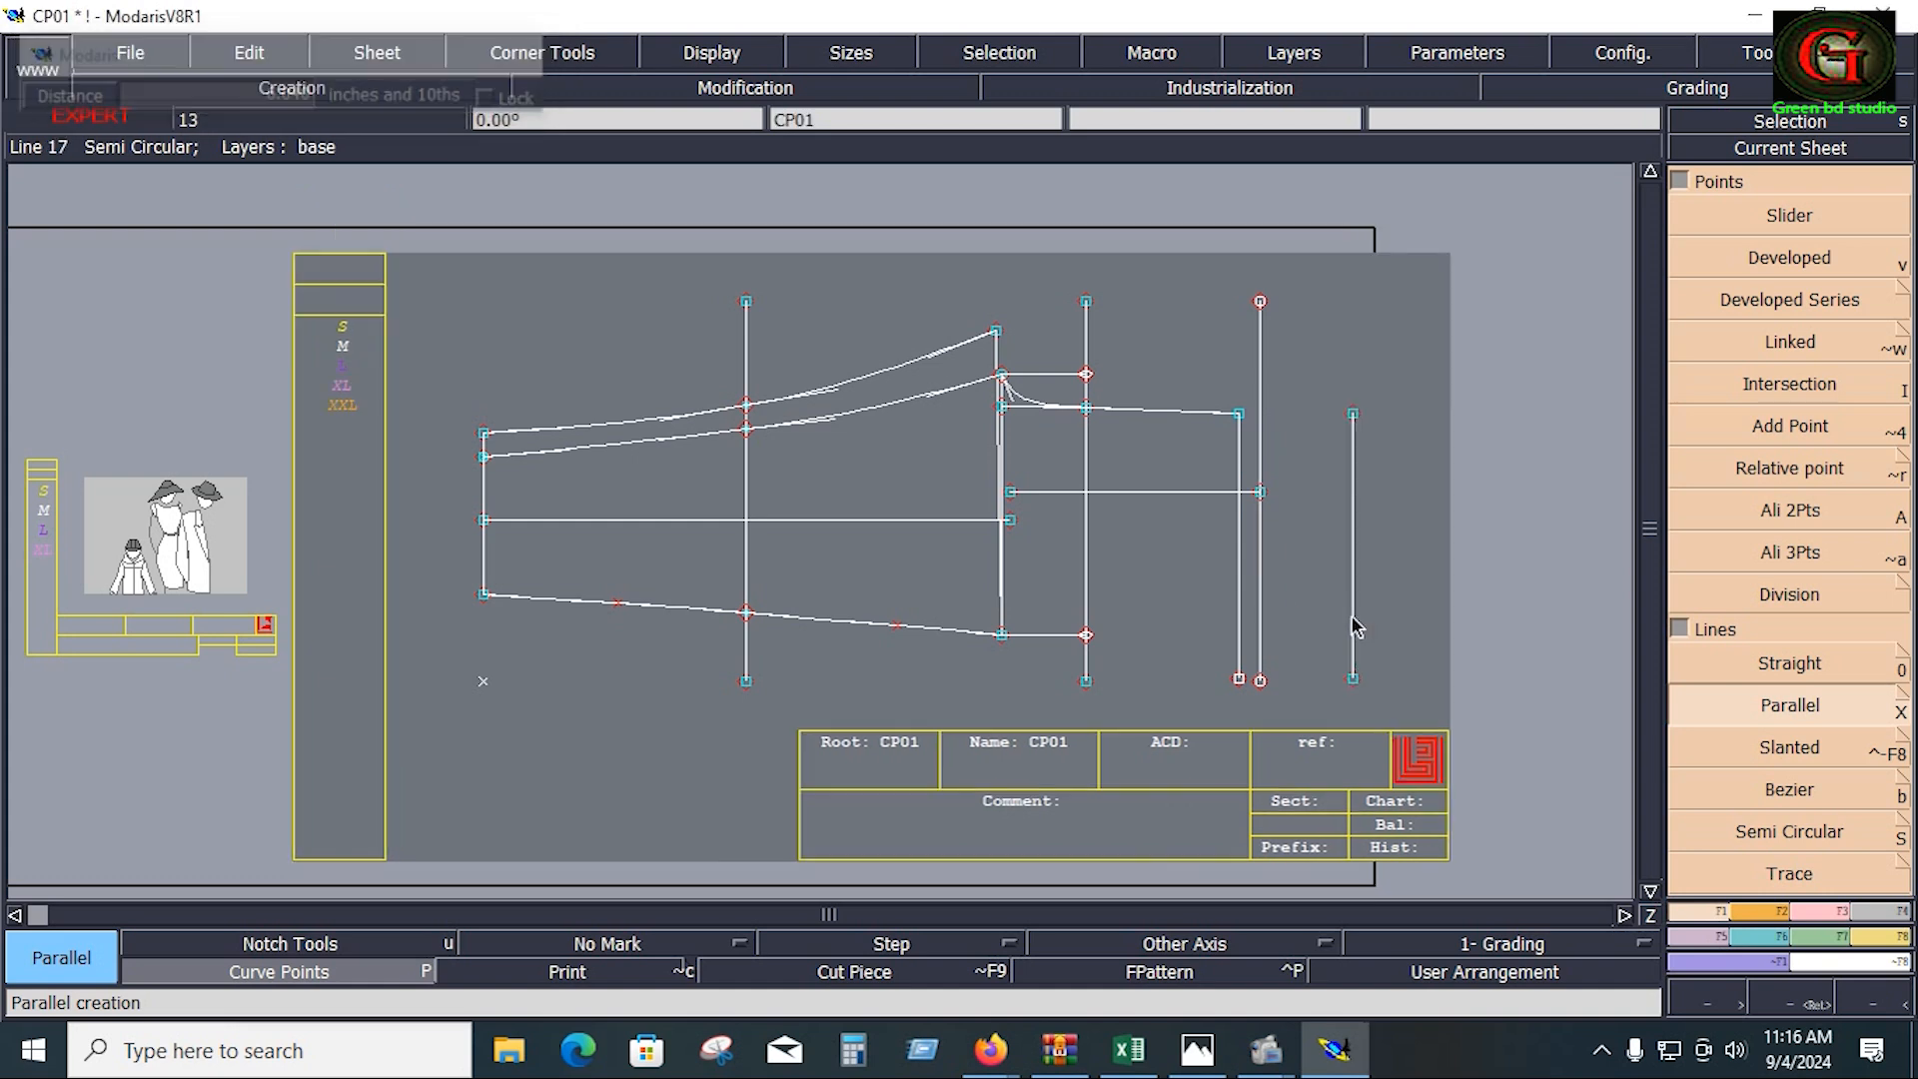
key("ctrl+z")
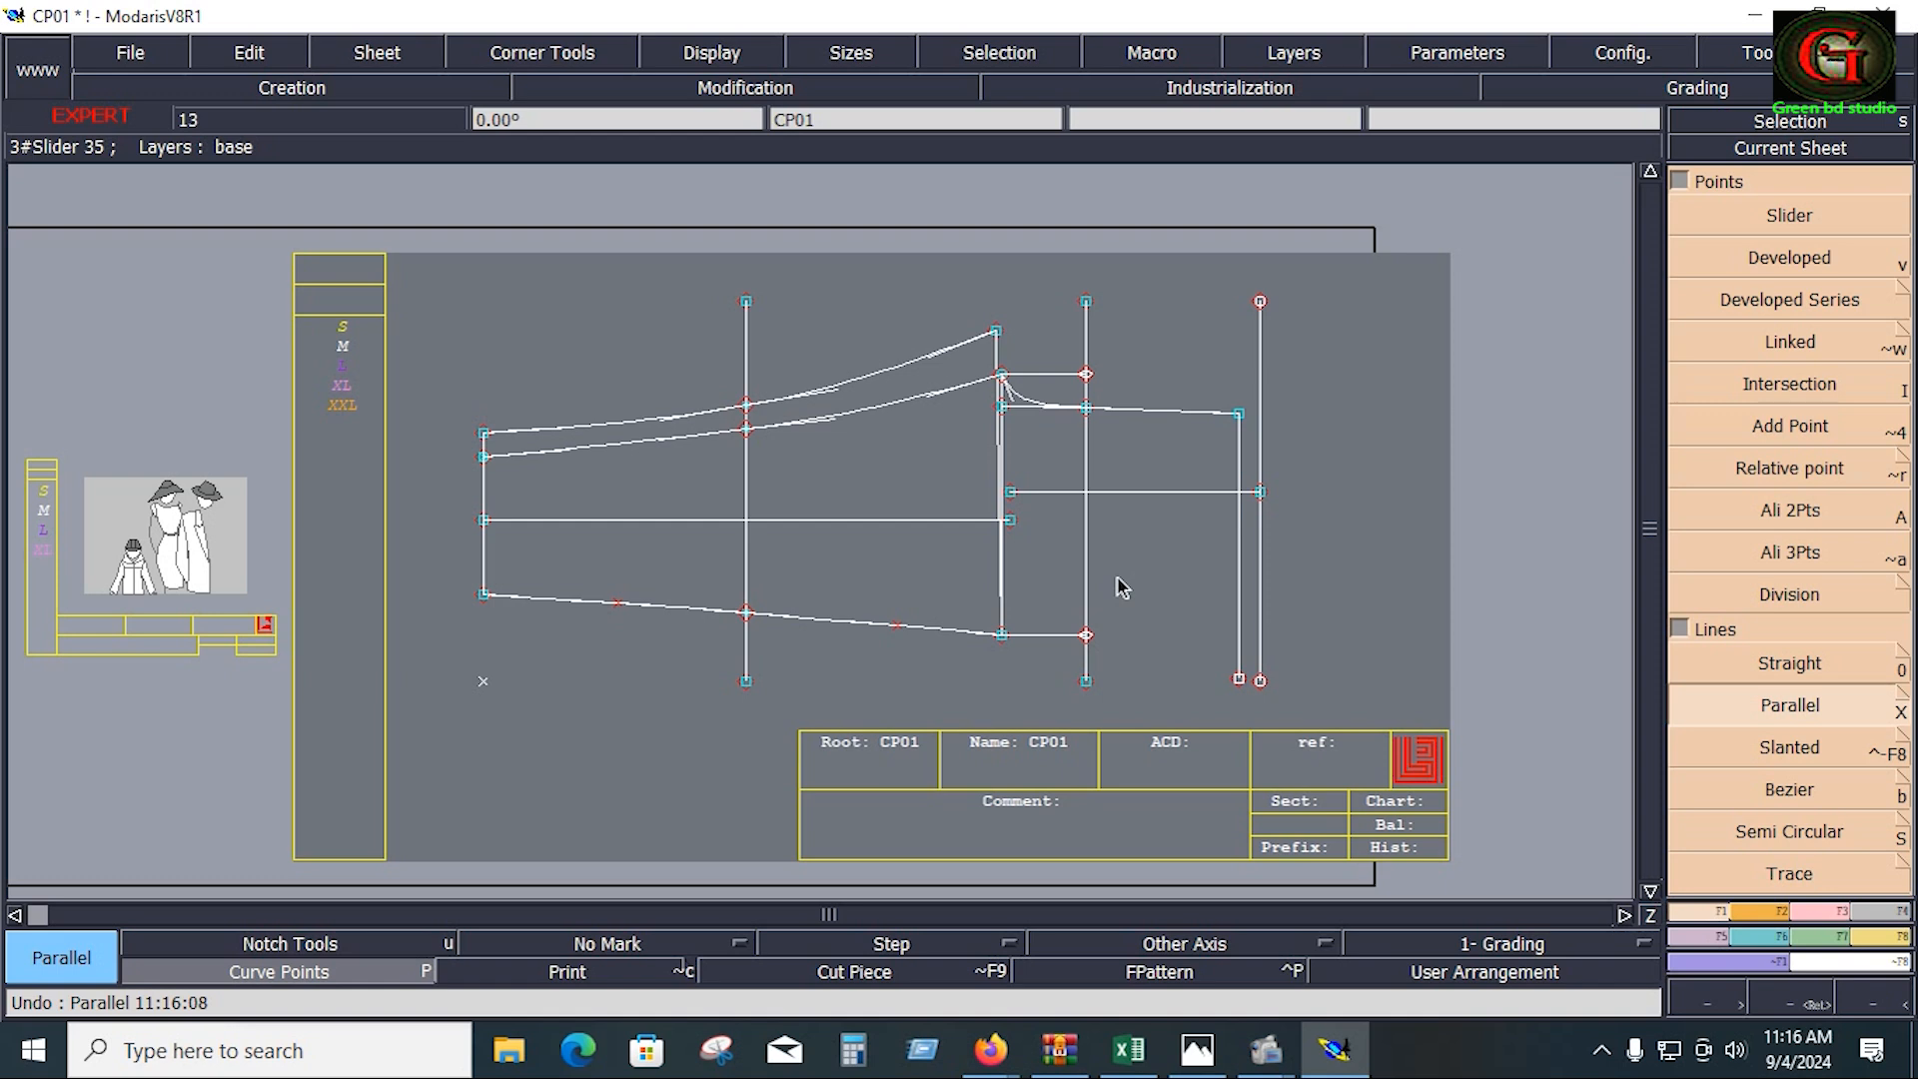
Step: Delete the two horizontal construction lines between the inseam's crotch end and the hip line, keeping the rise curve
key("Delete")
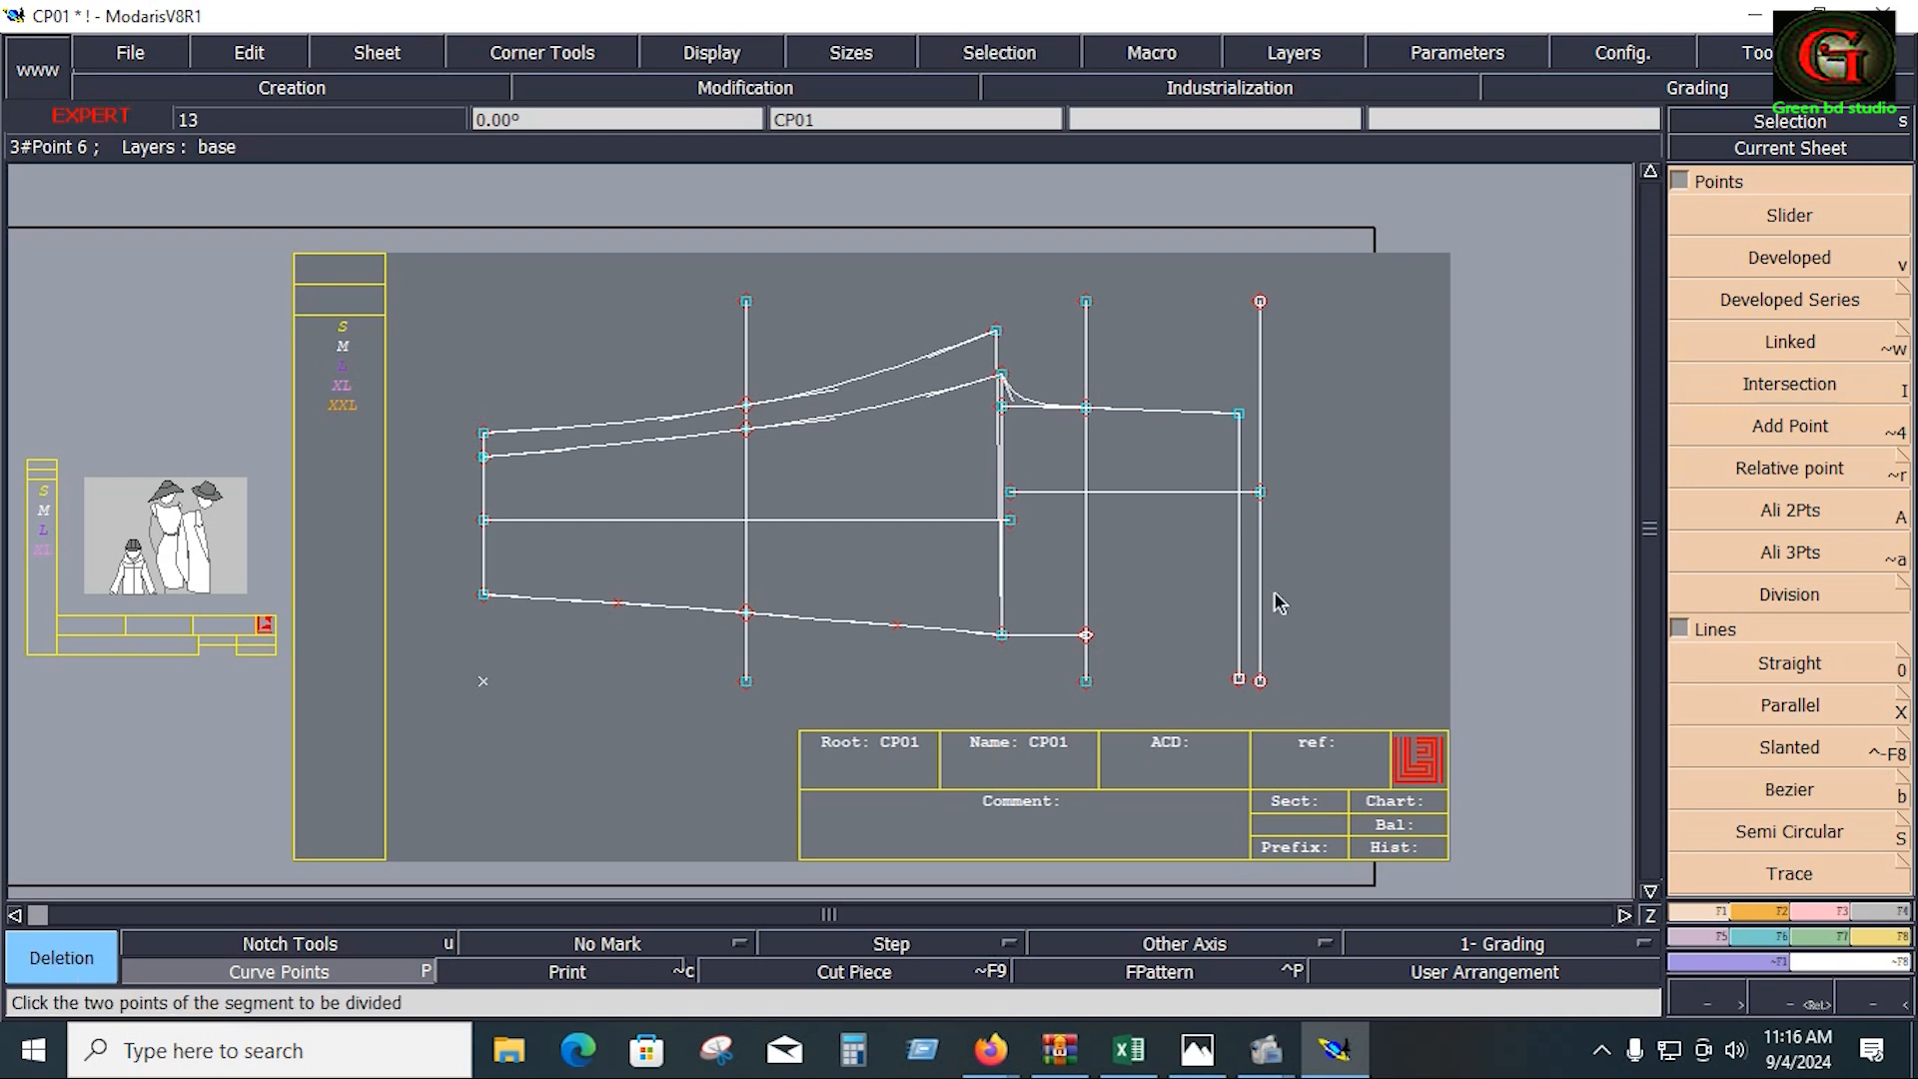
left_click(1087, 458)
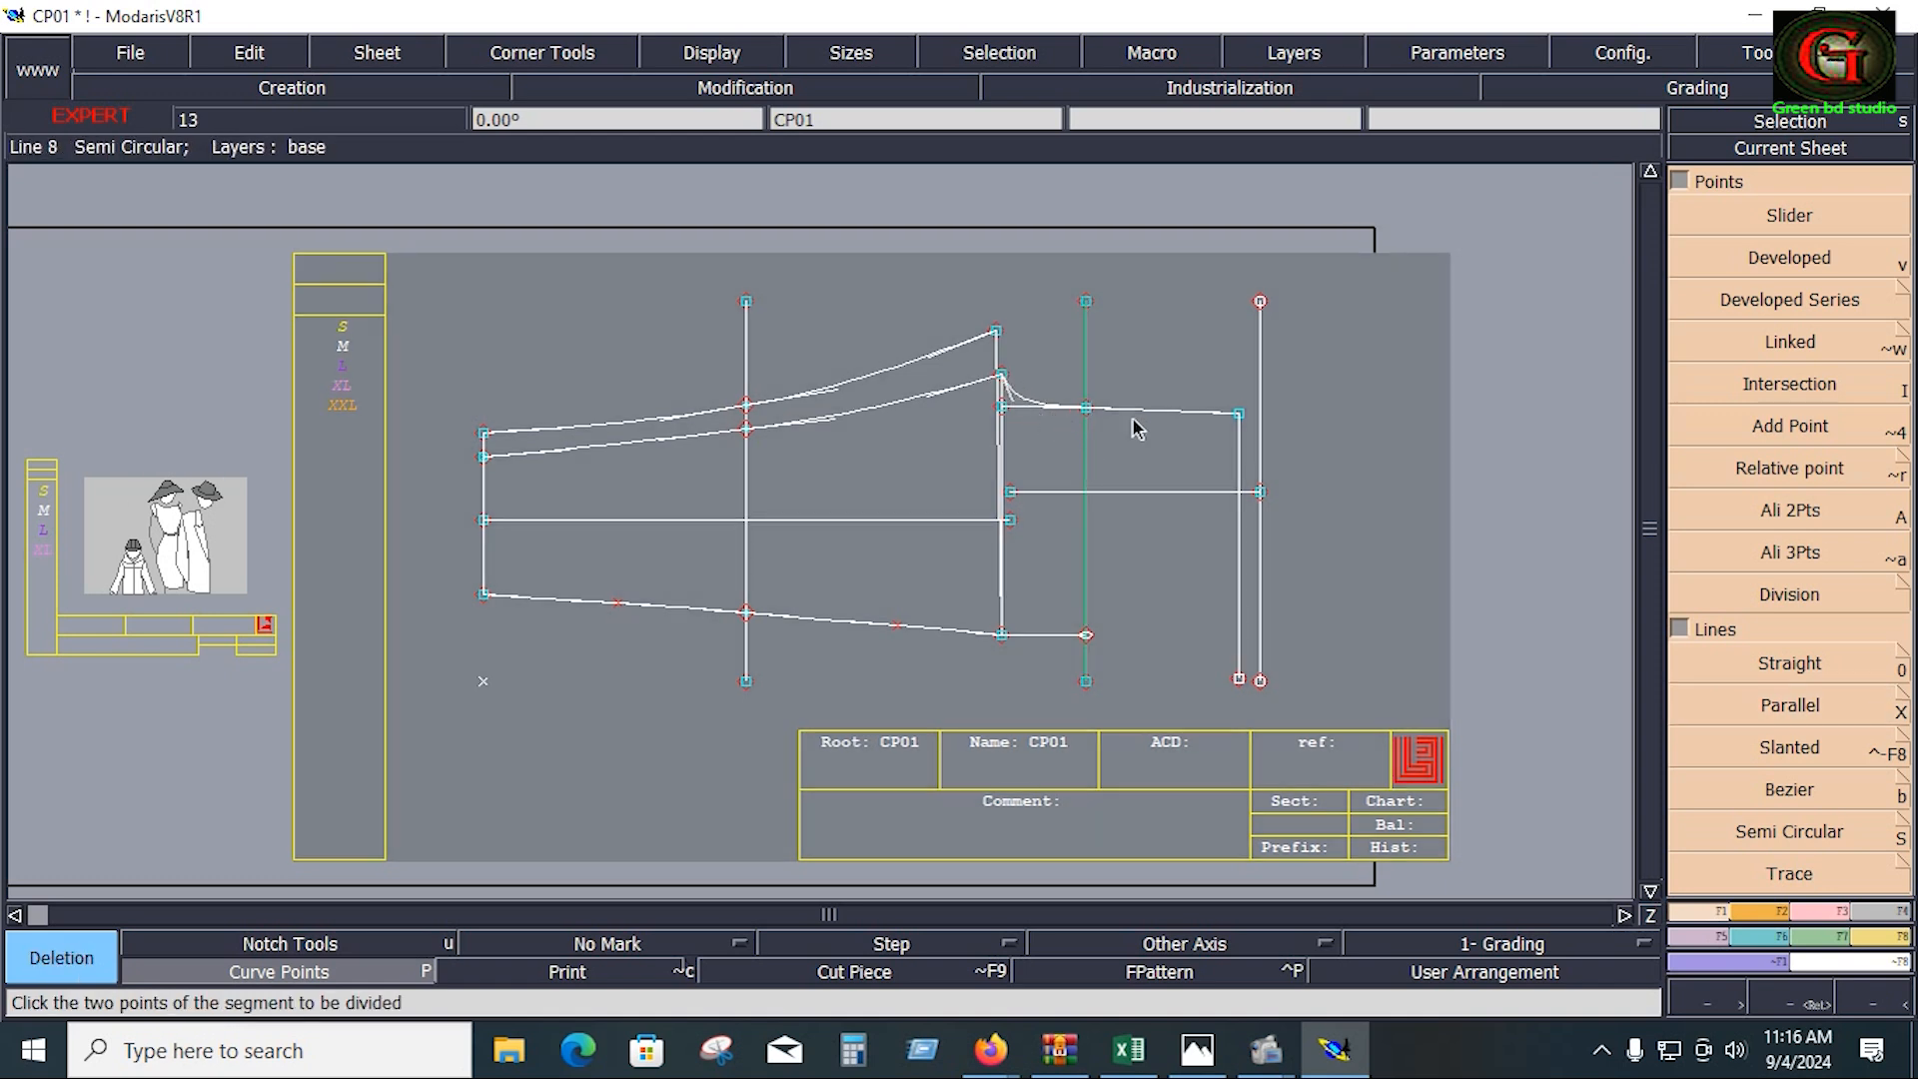
left_click(1030, 423)
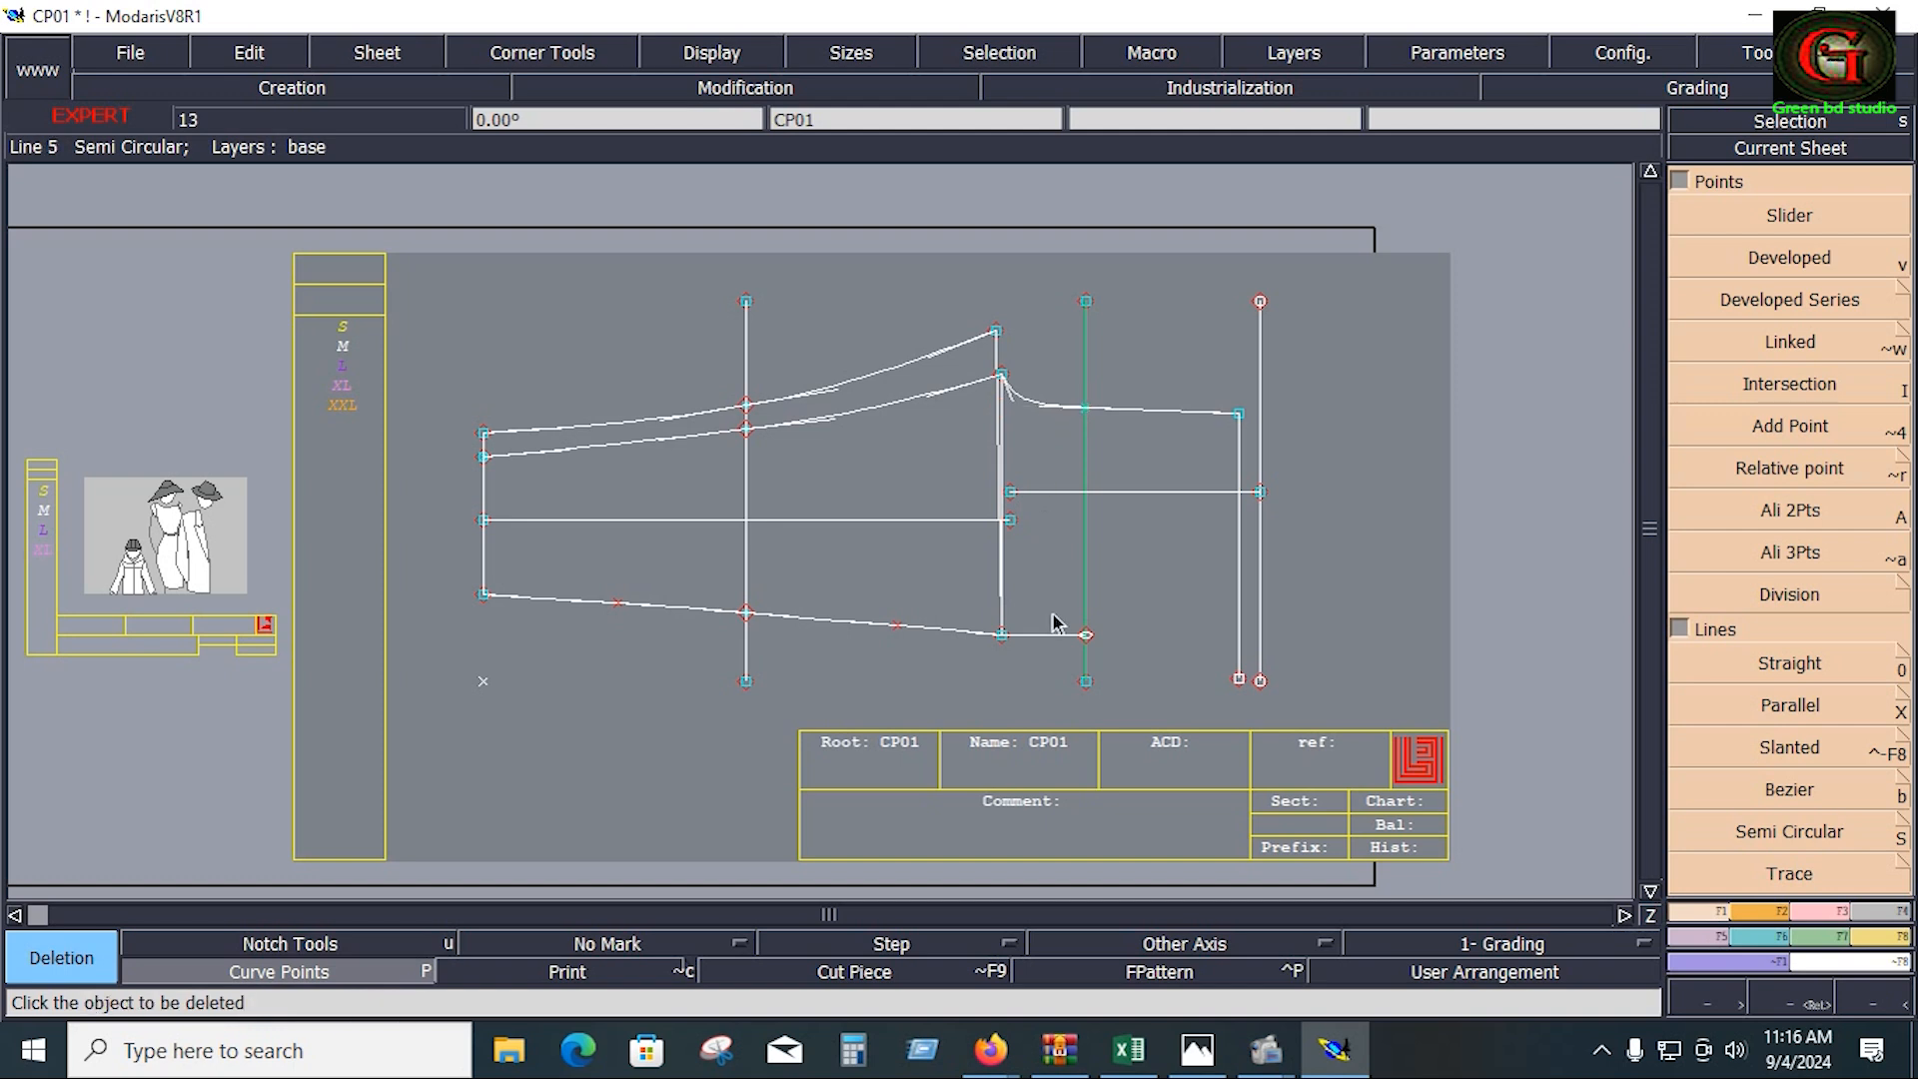
Step: Add a dynamic length measure along the hip line from the rise curve to the side line's end
left_click(1875, 939)
left_click(1892, 414)
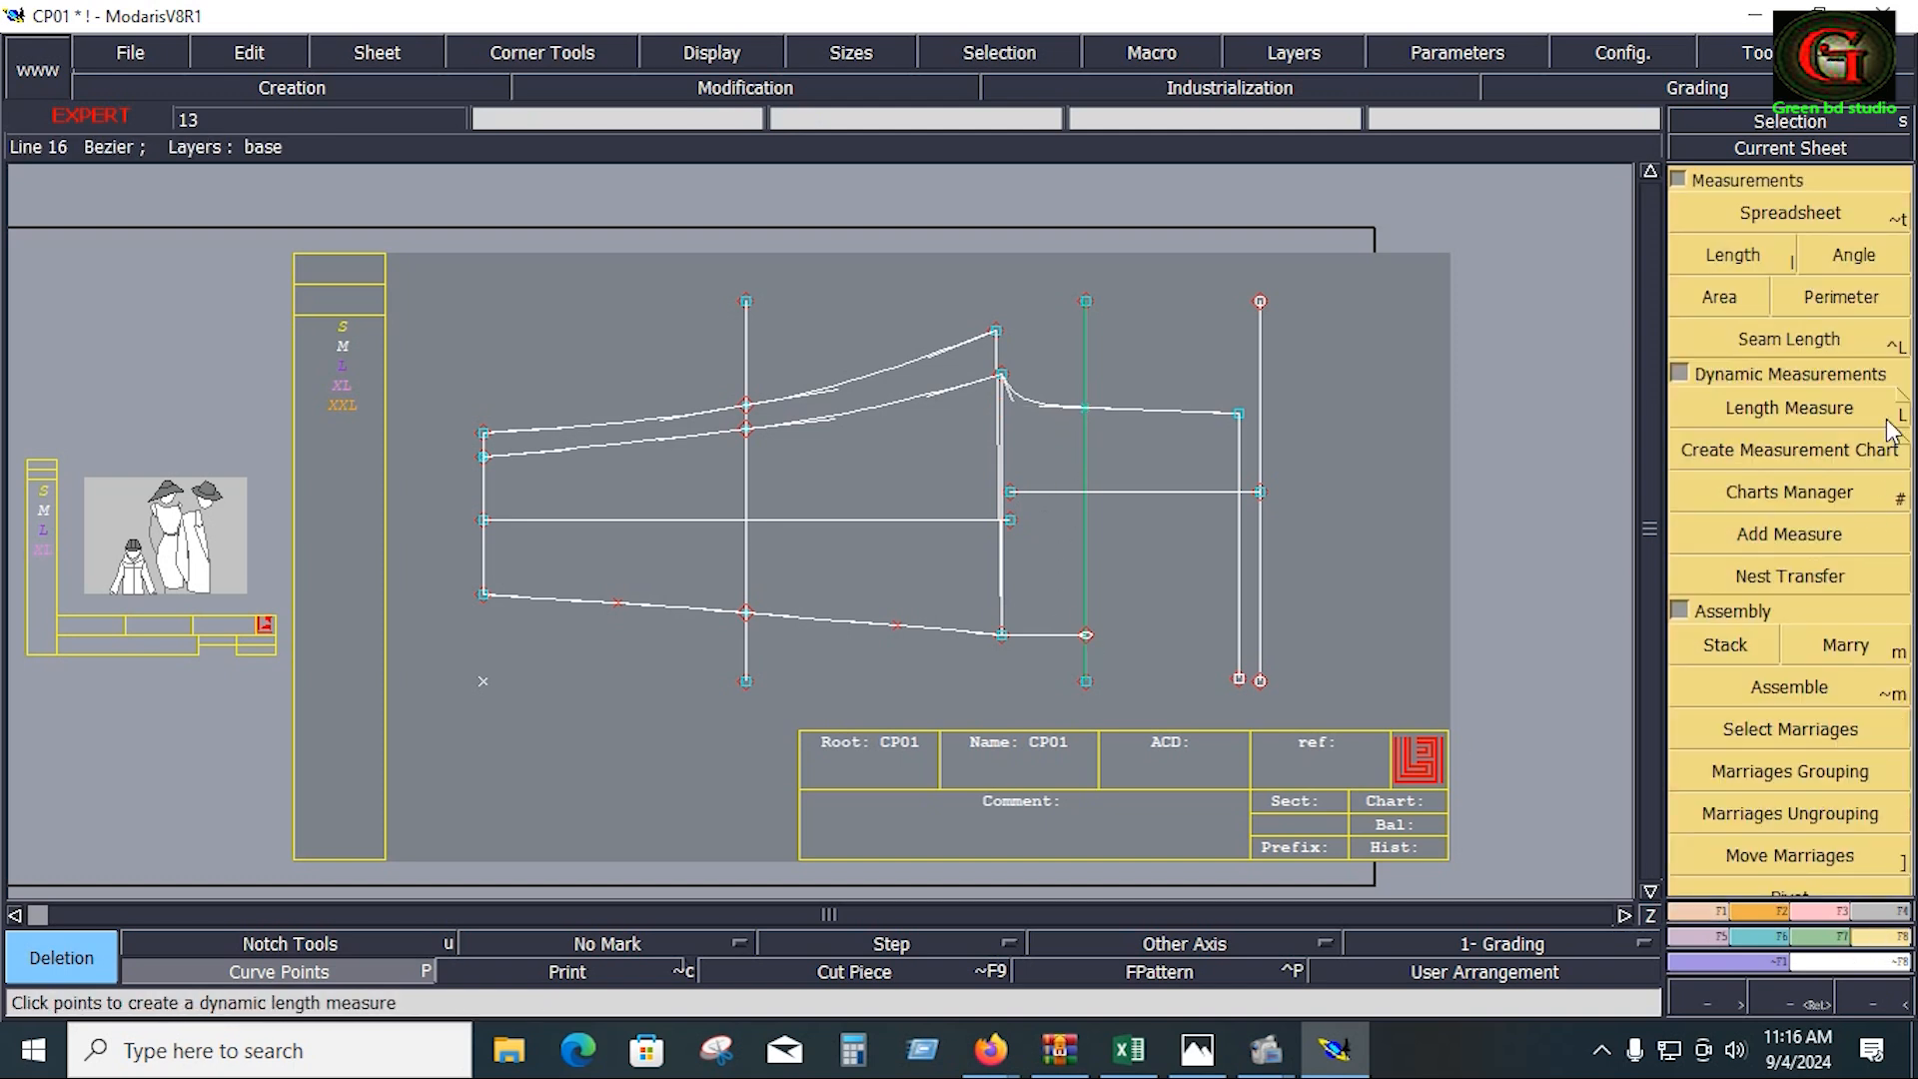
left_click(1087, 412)
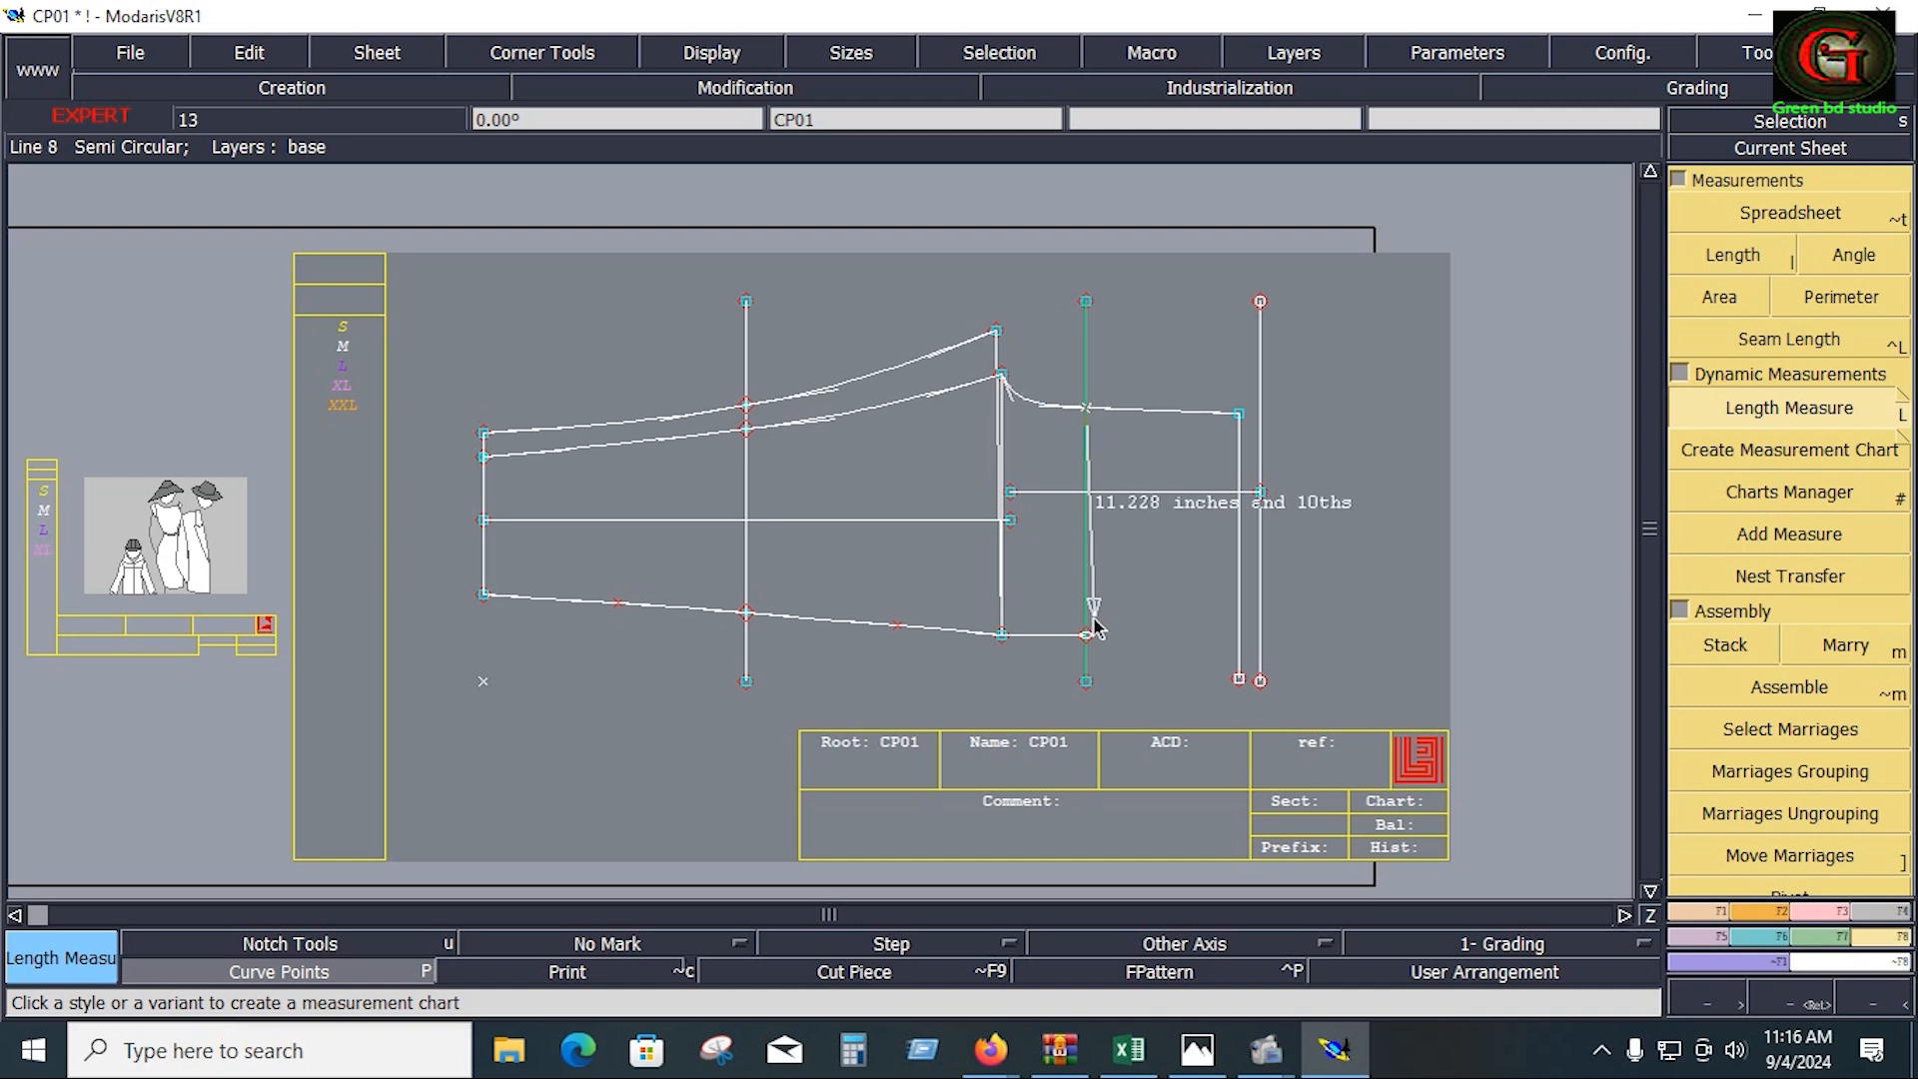
left_click(1088, 627)
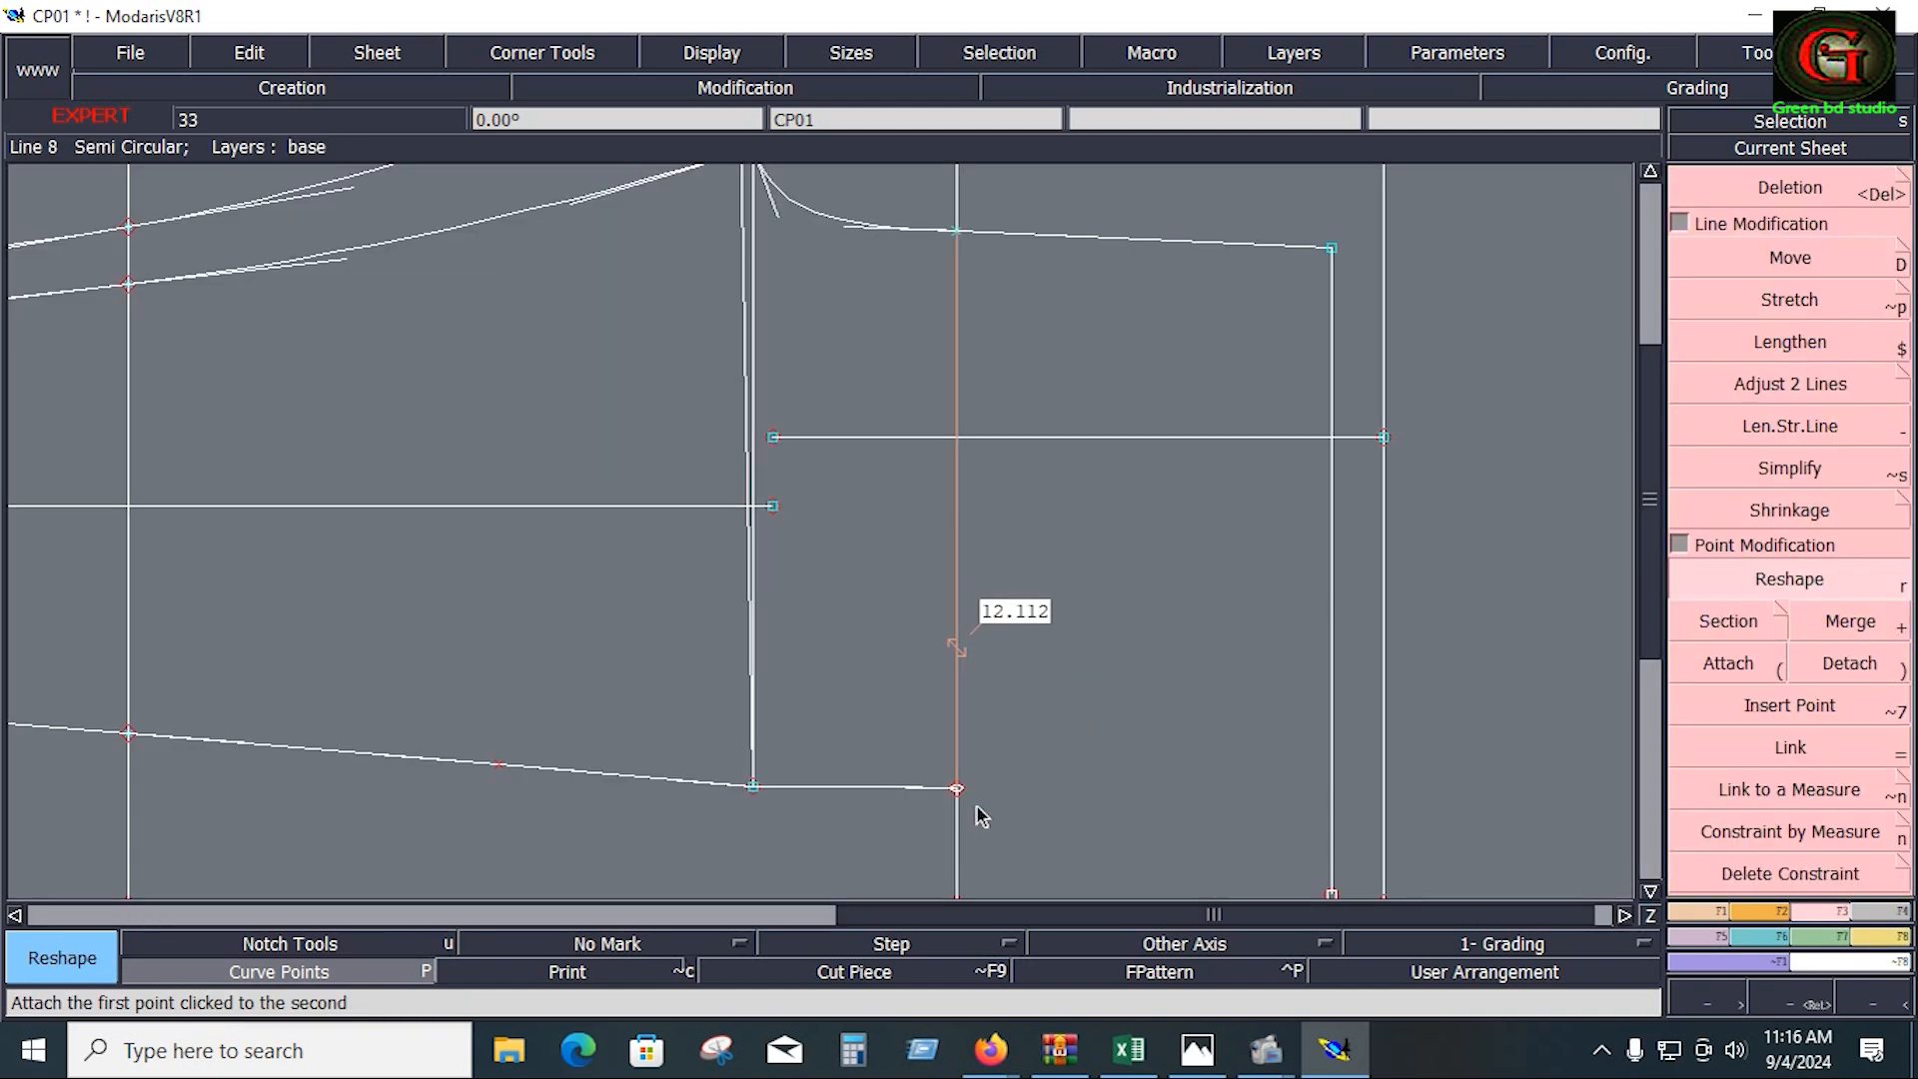
Step: Try to slide the side line's hip end outward along the hip line with Reshape, using an offset of -0.1 inches
left_click(957, 790)
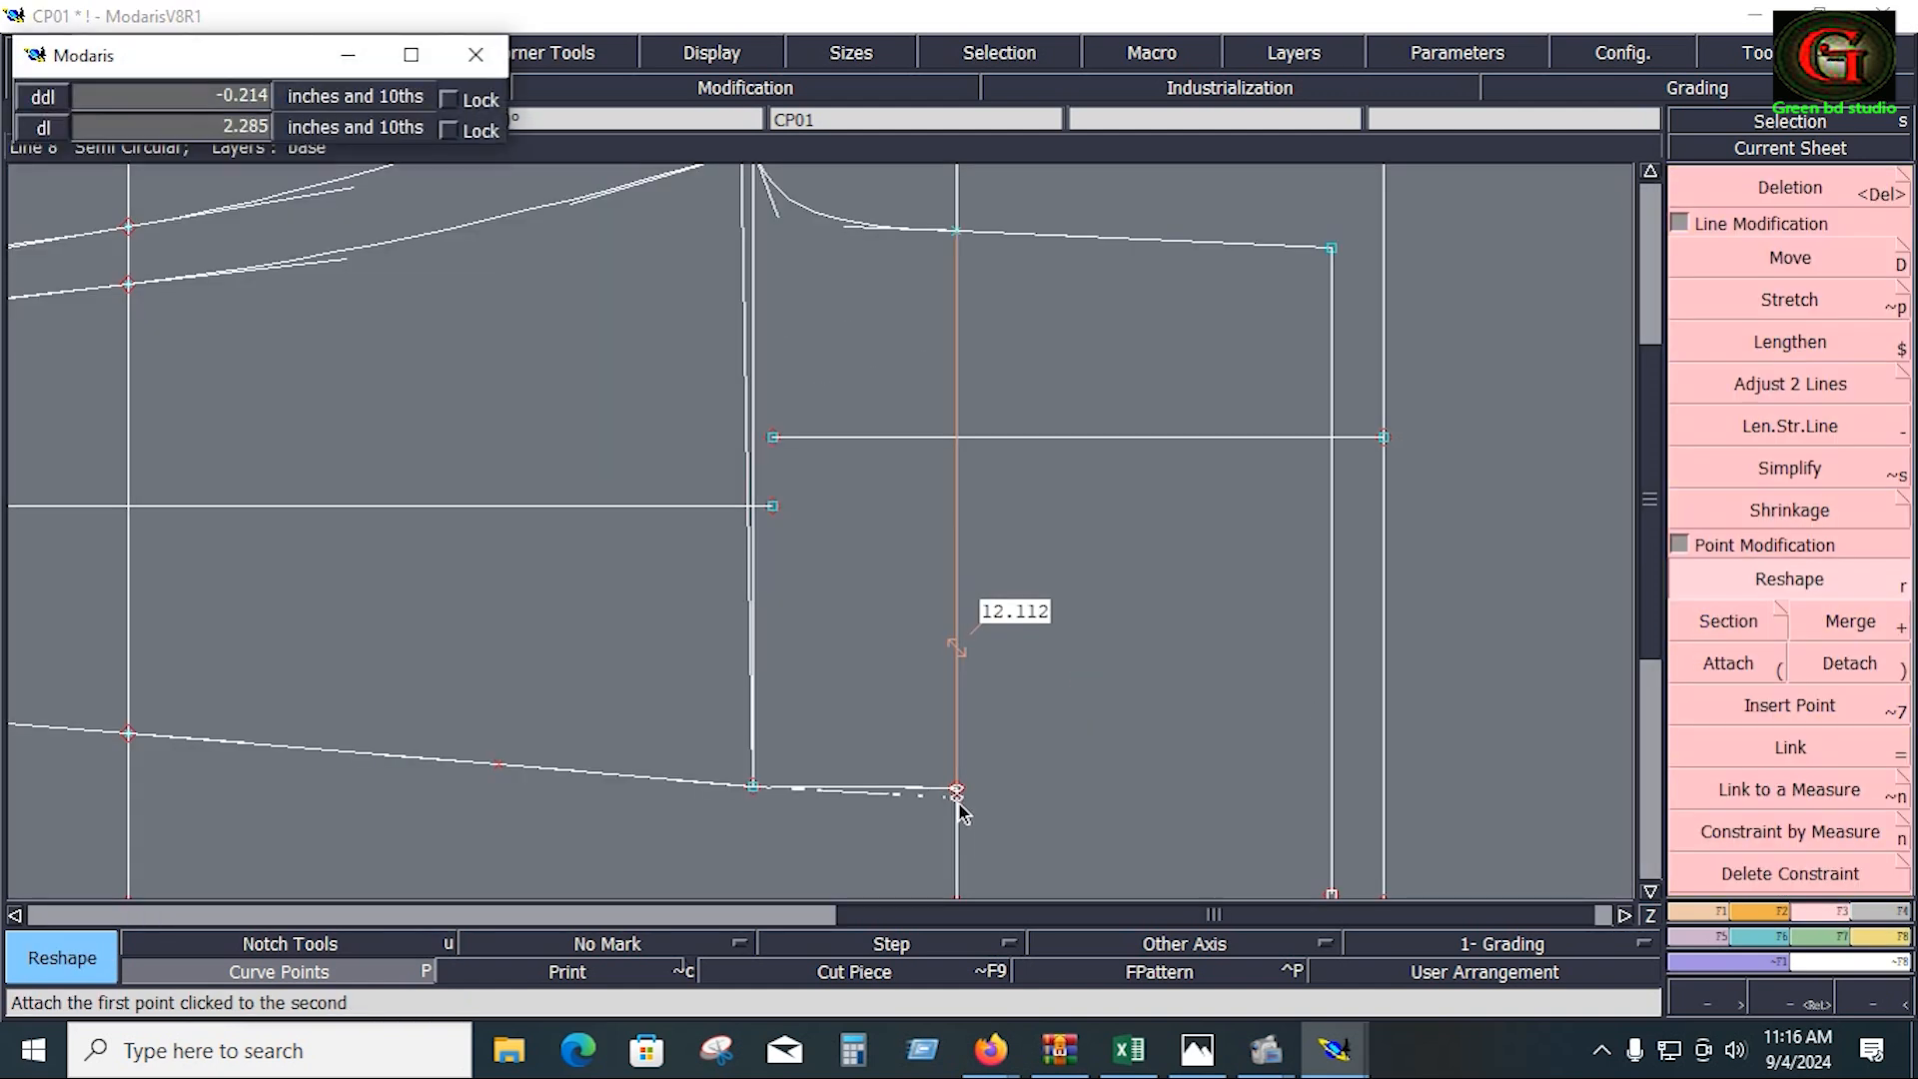
key("Down")
key("Return")
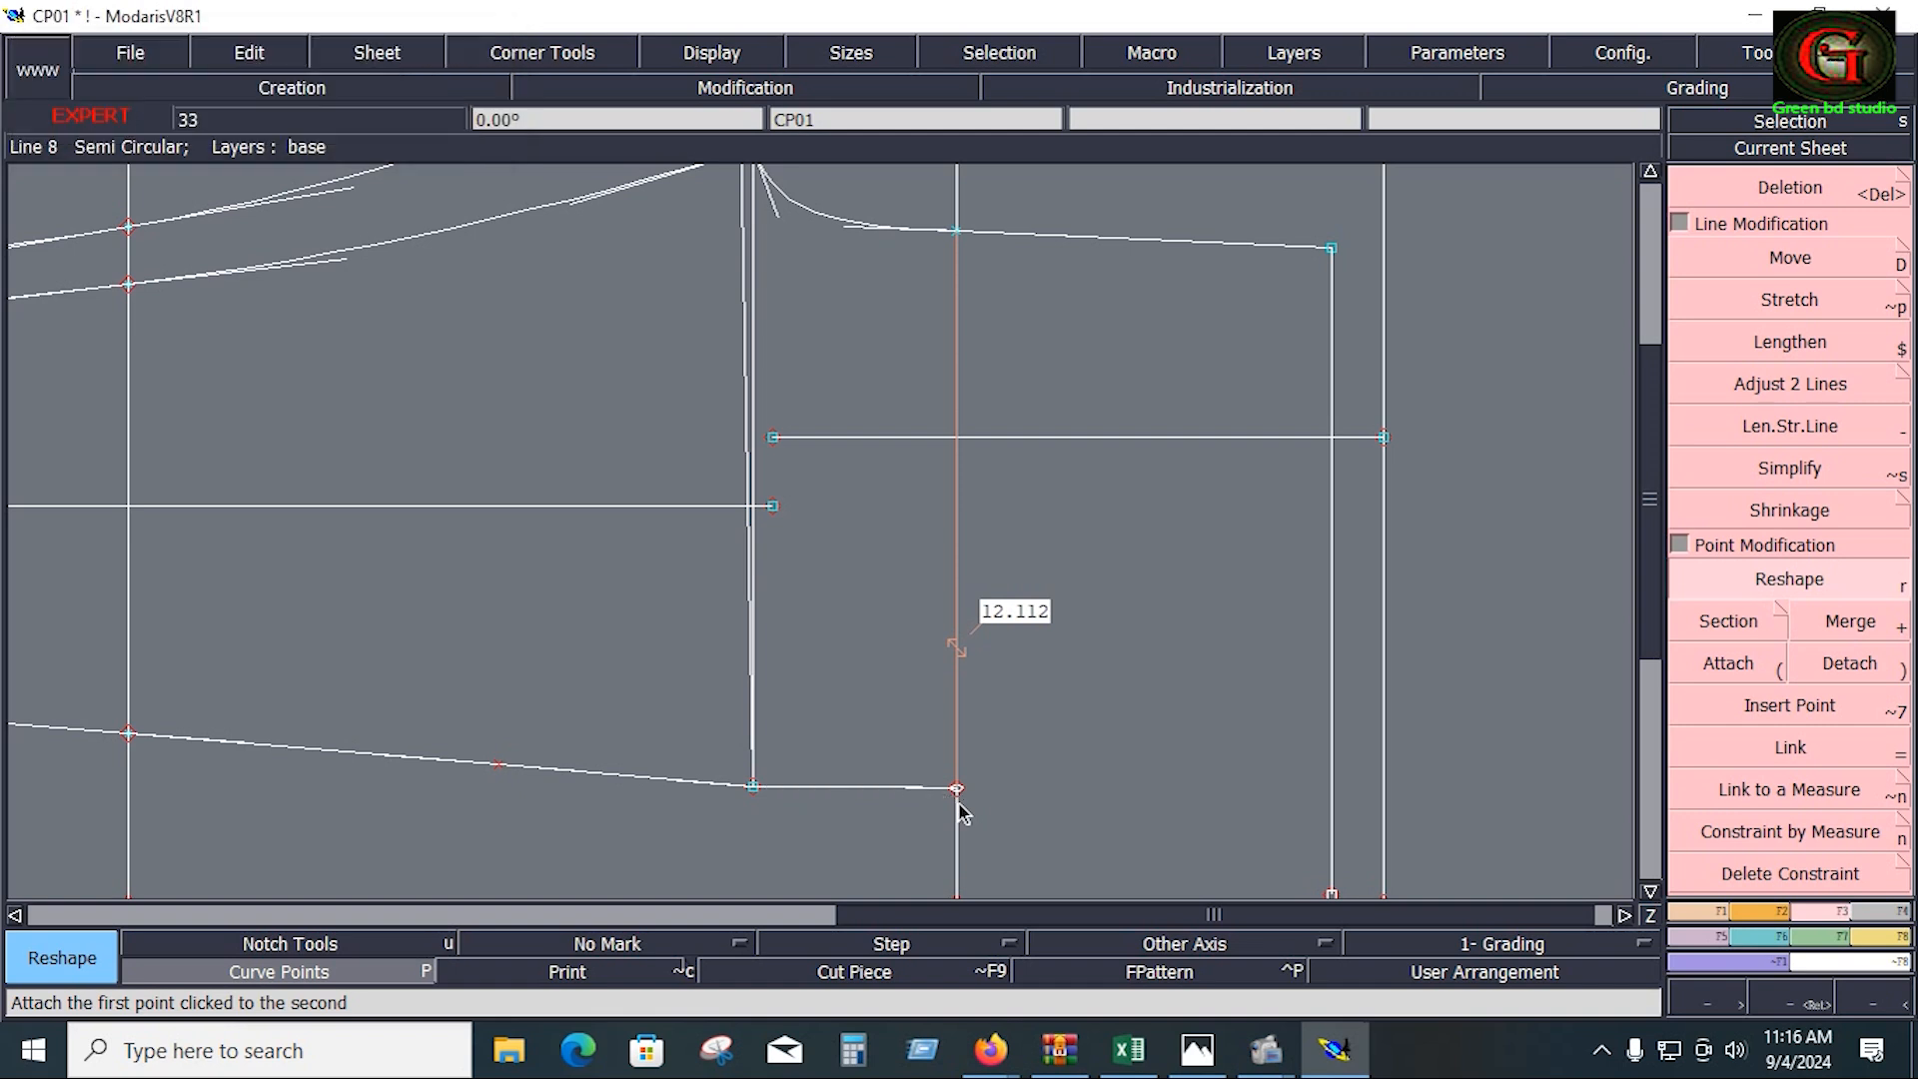
key("minus")
key("period")
key("1")
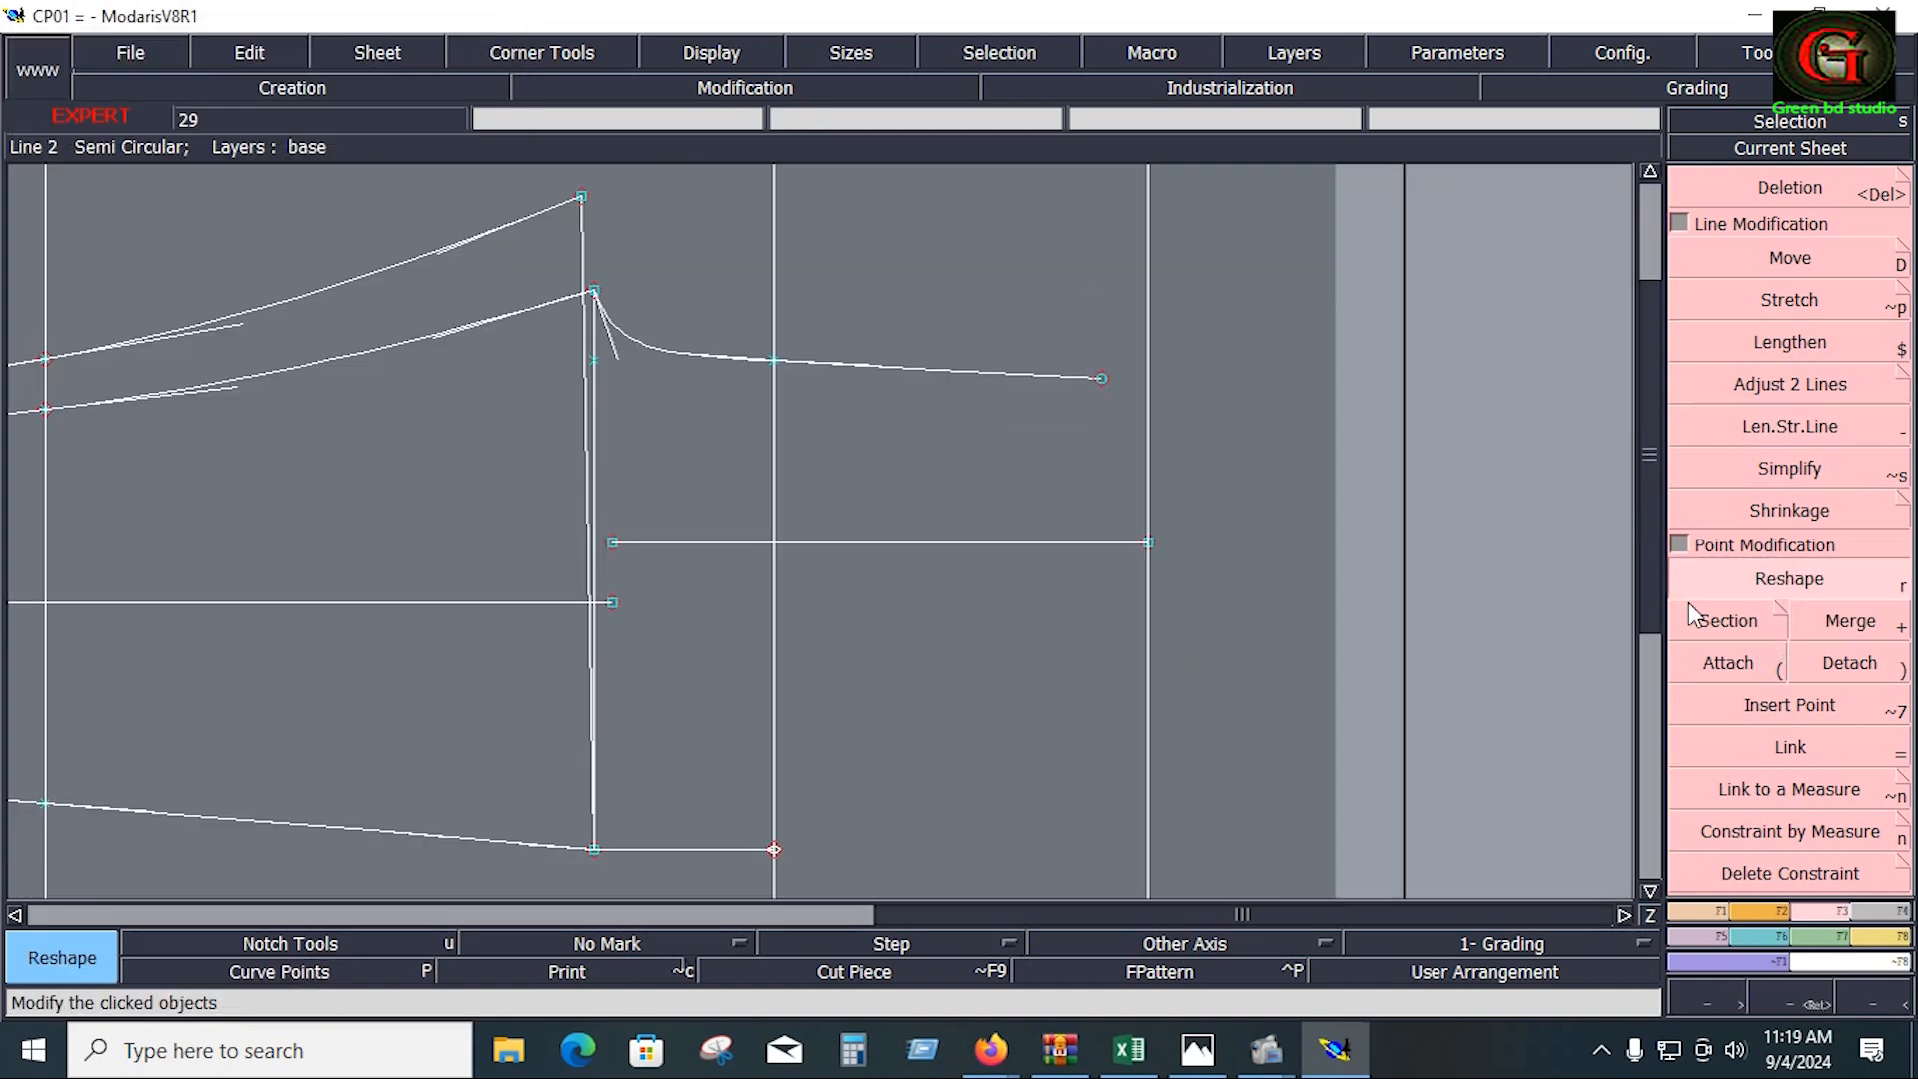
left_click(774, 850)
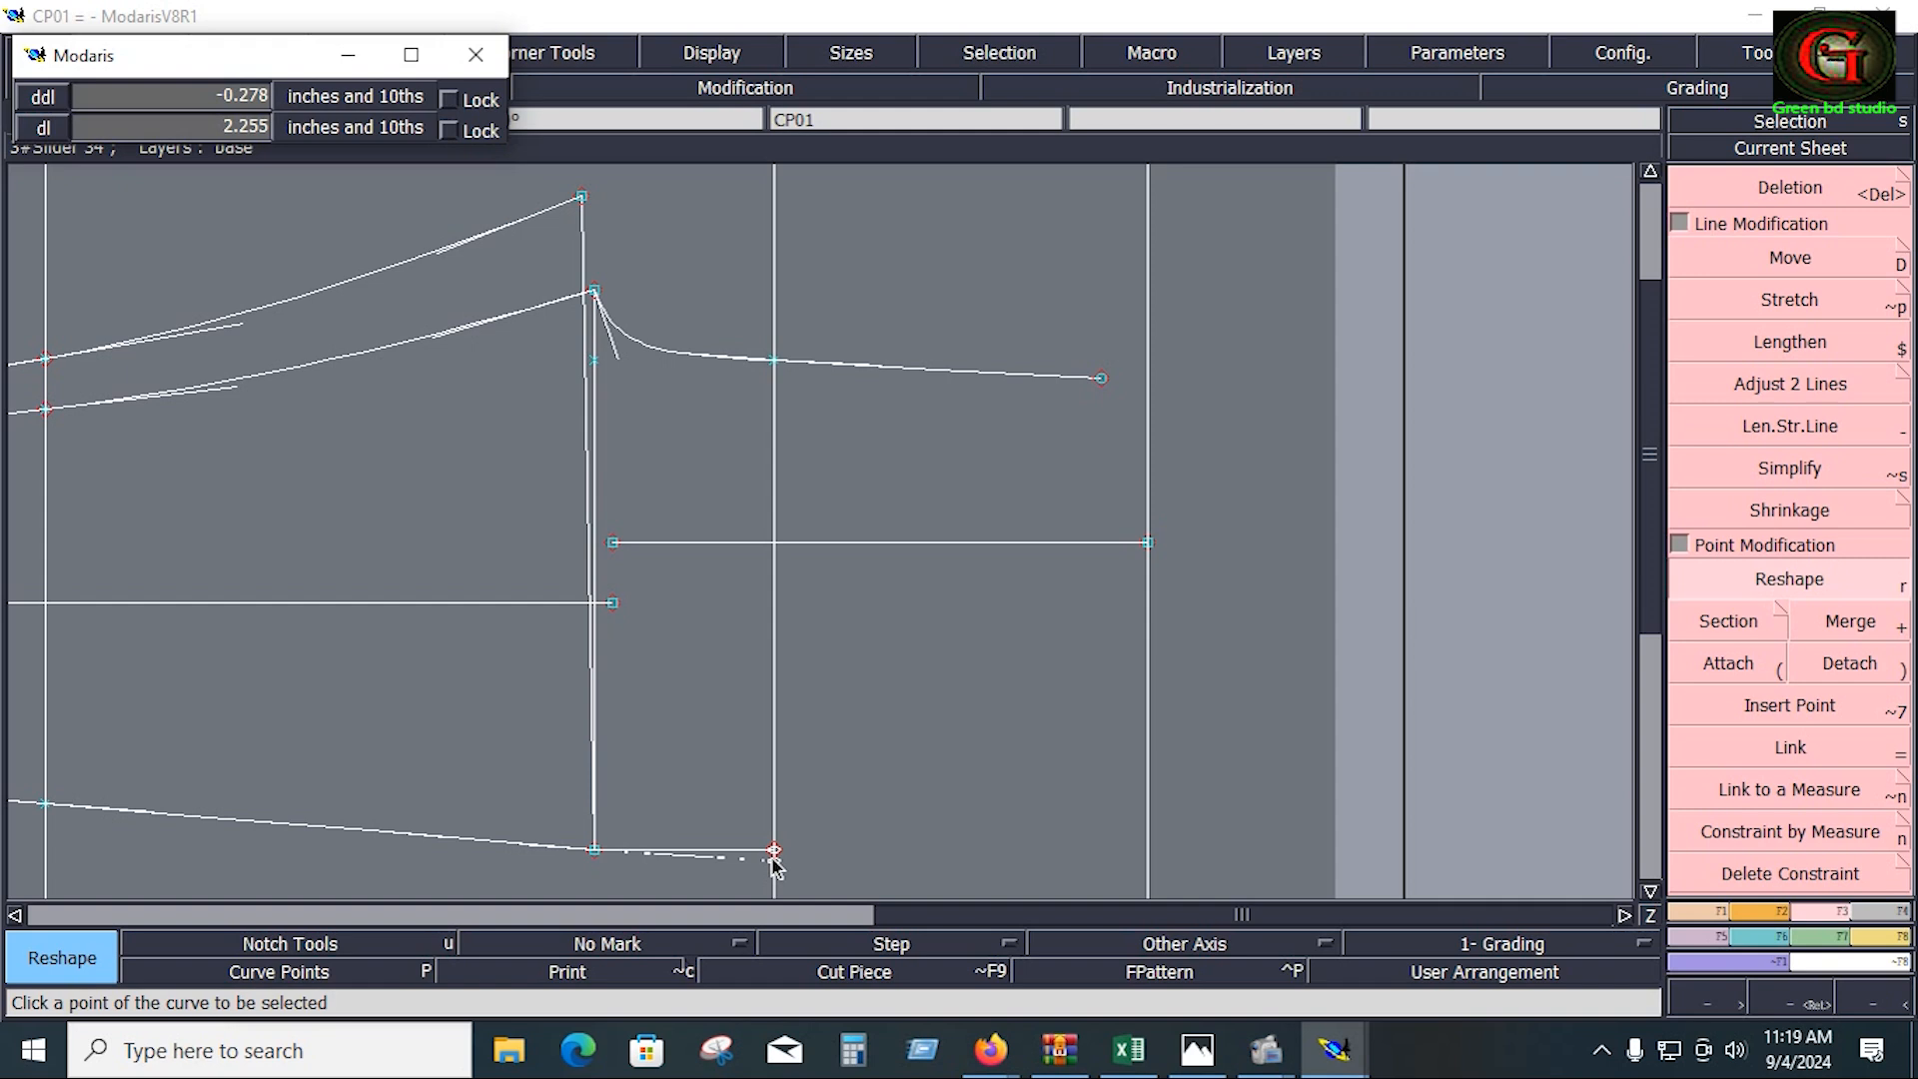
key("Down")
key("Return")
key("minus")
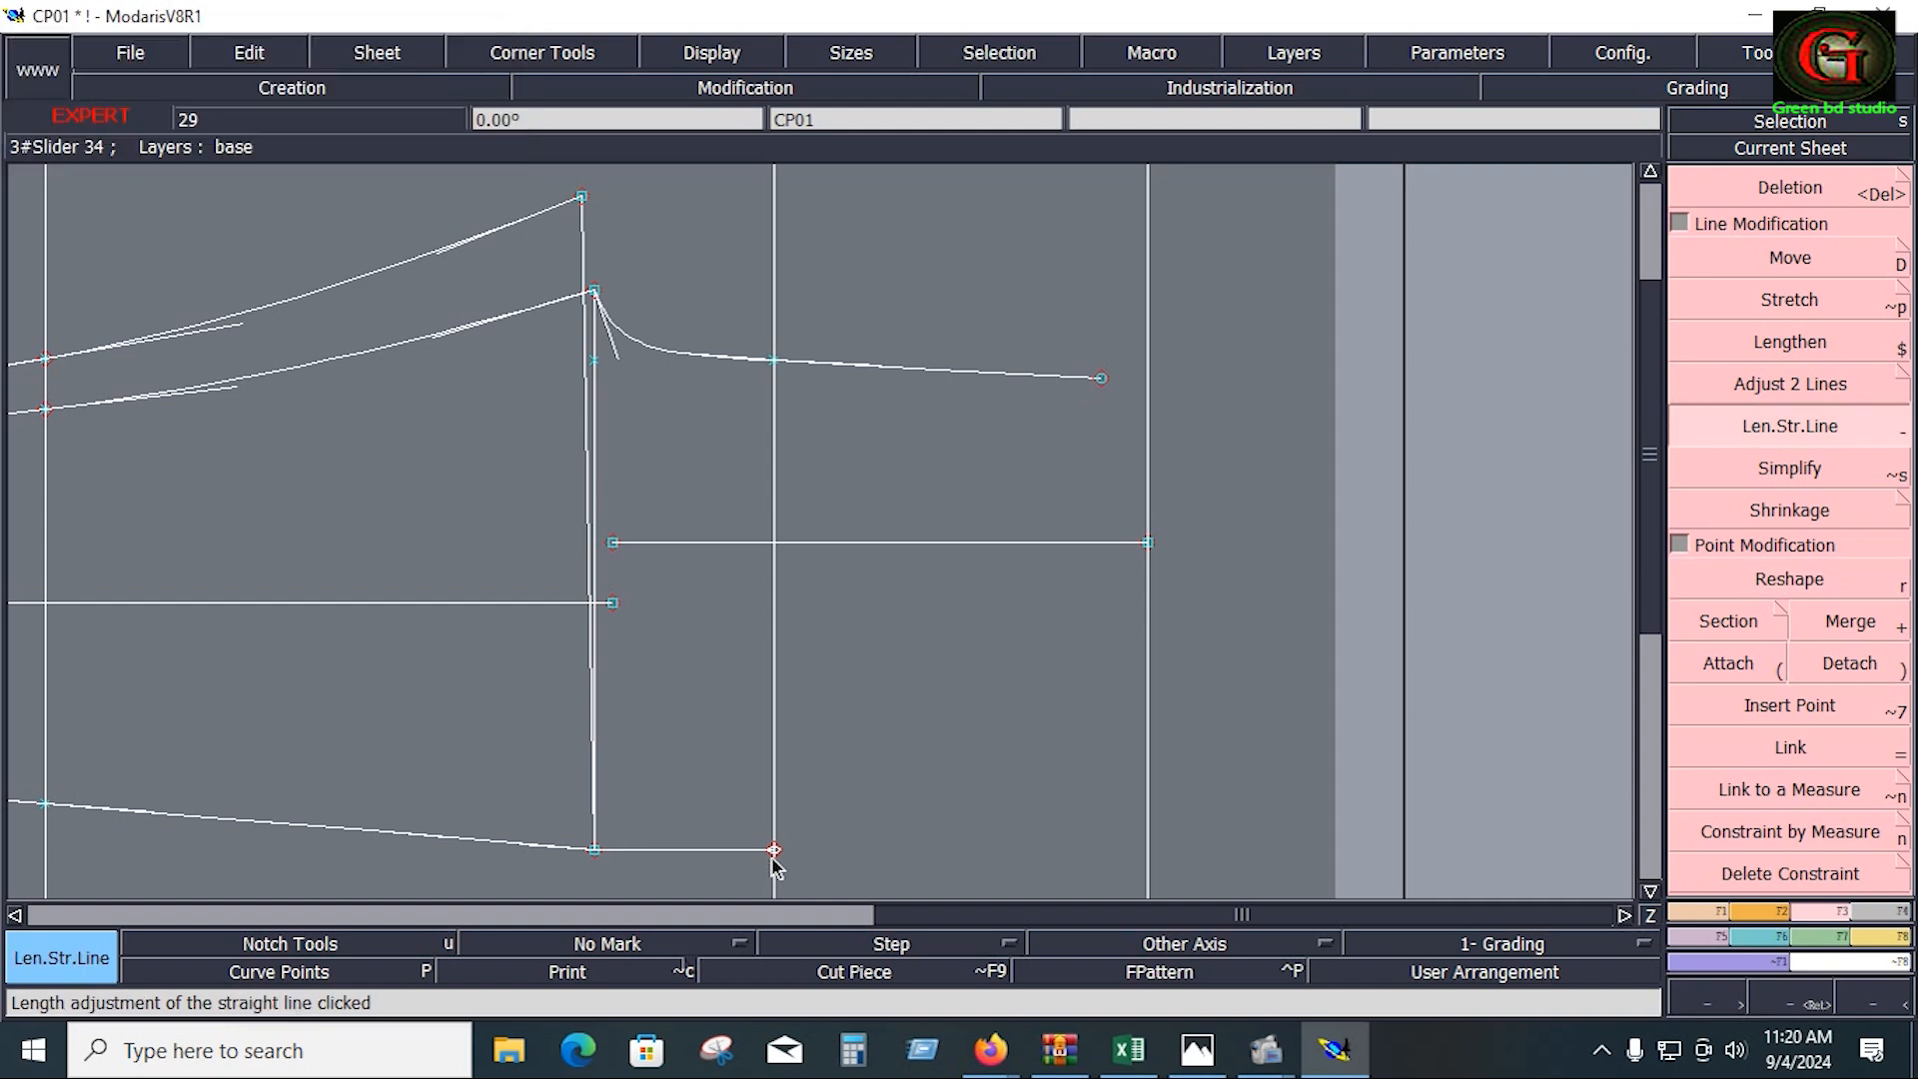
Step: Reshape the side line's hip end outward along the hip line with a ddl of 0.20 inches
left_click(1794, 588)
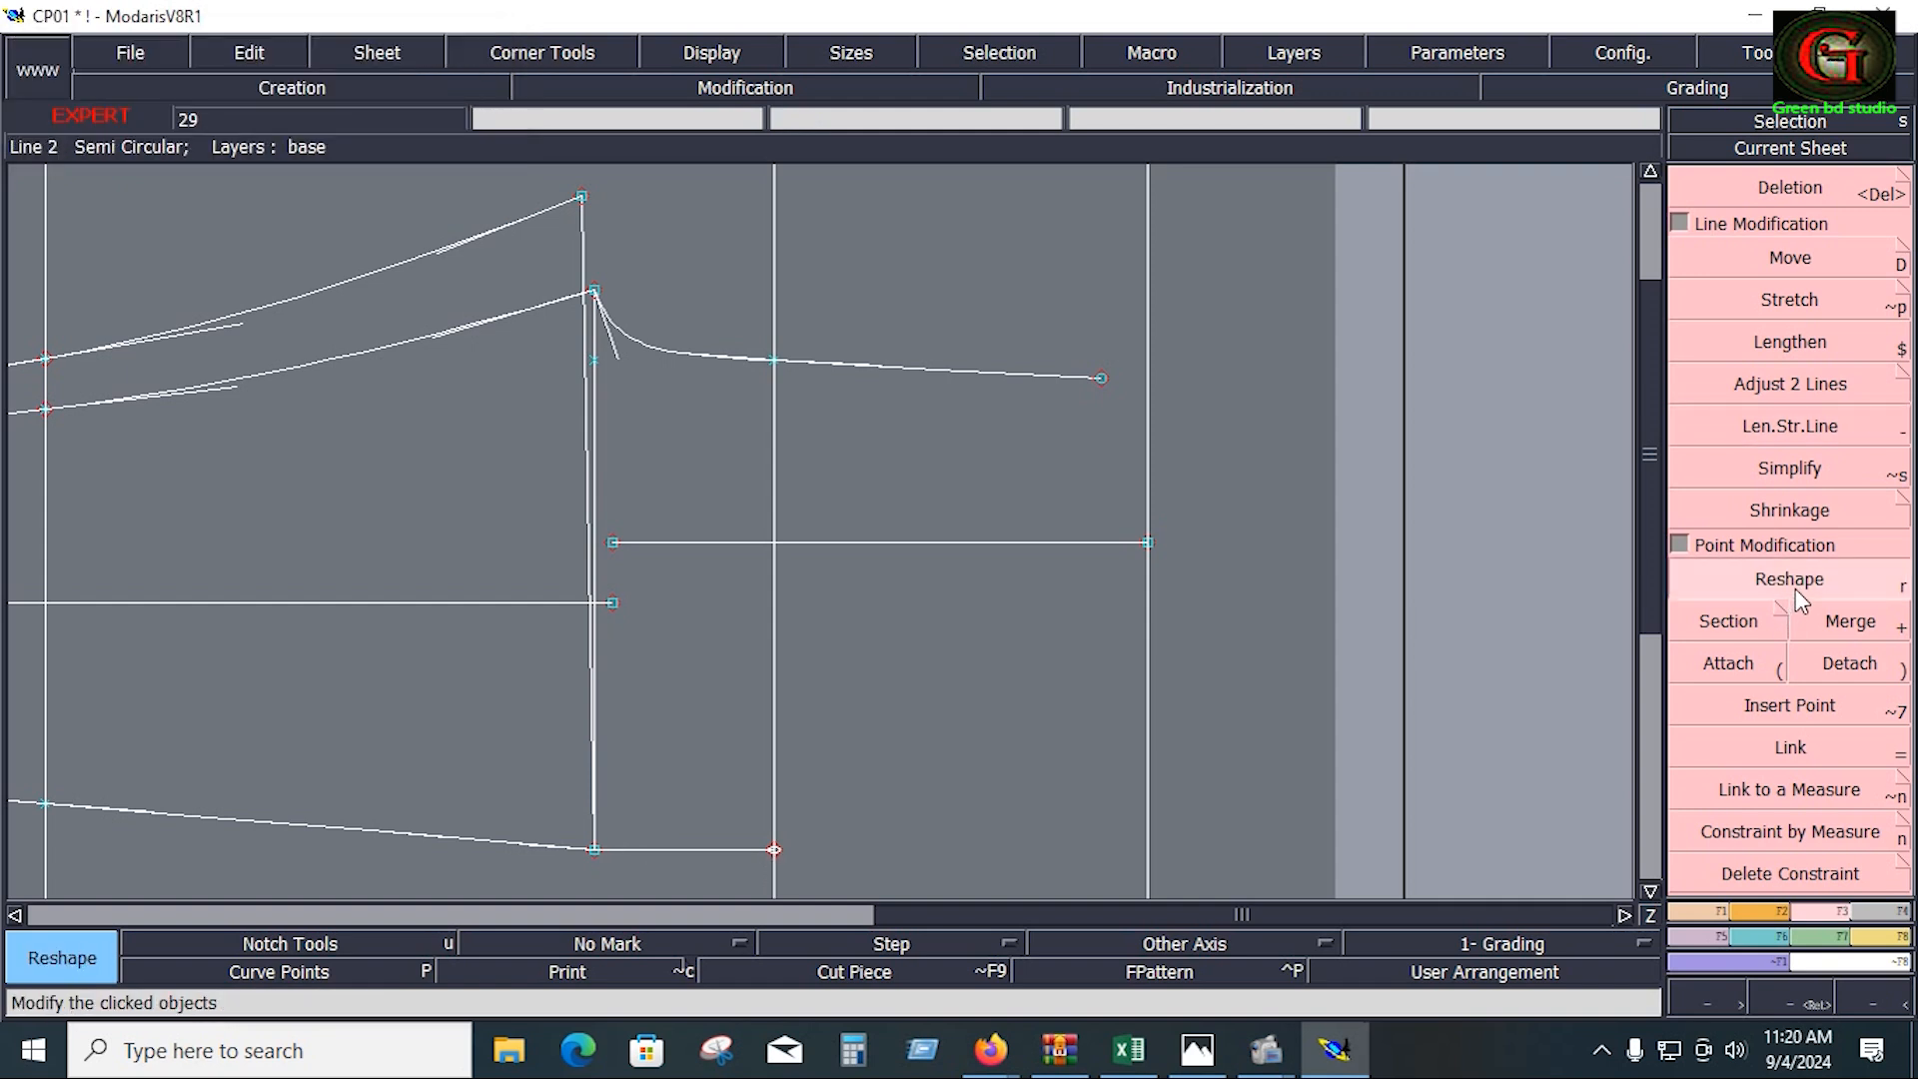
left_click(776, 851)
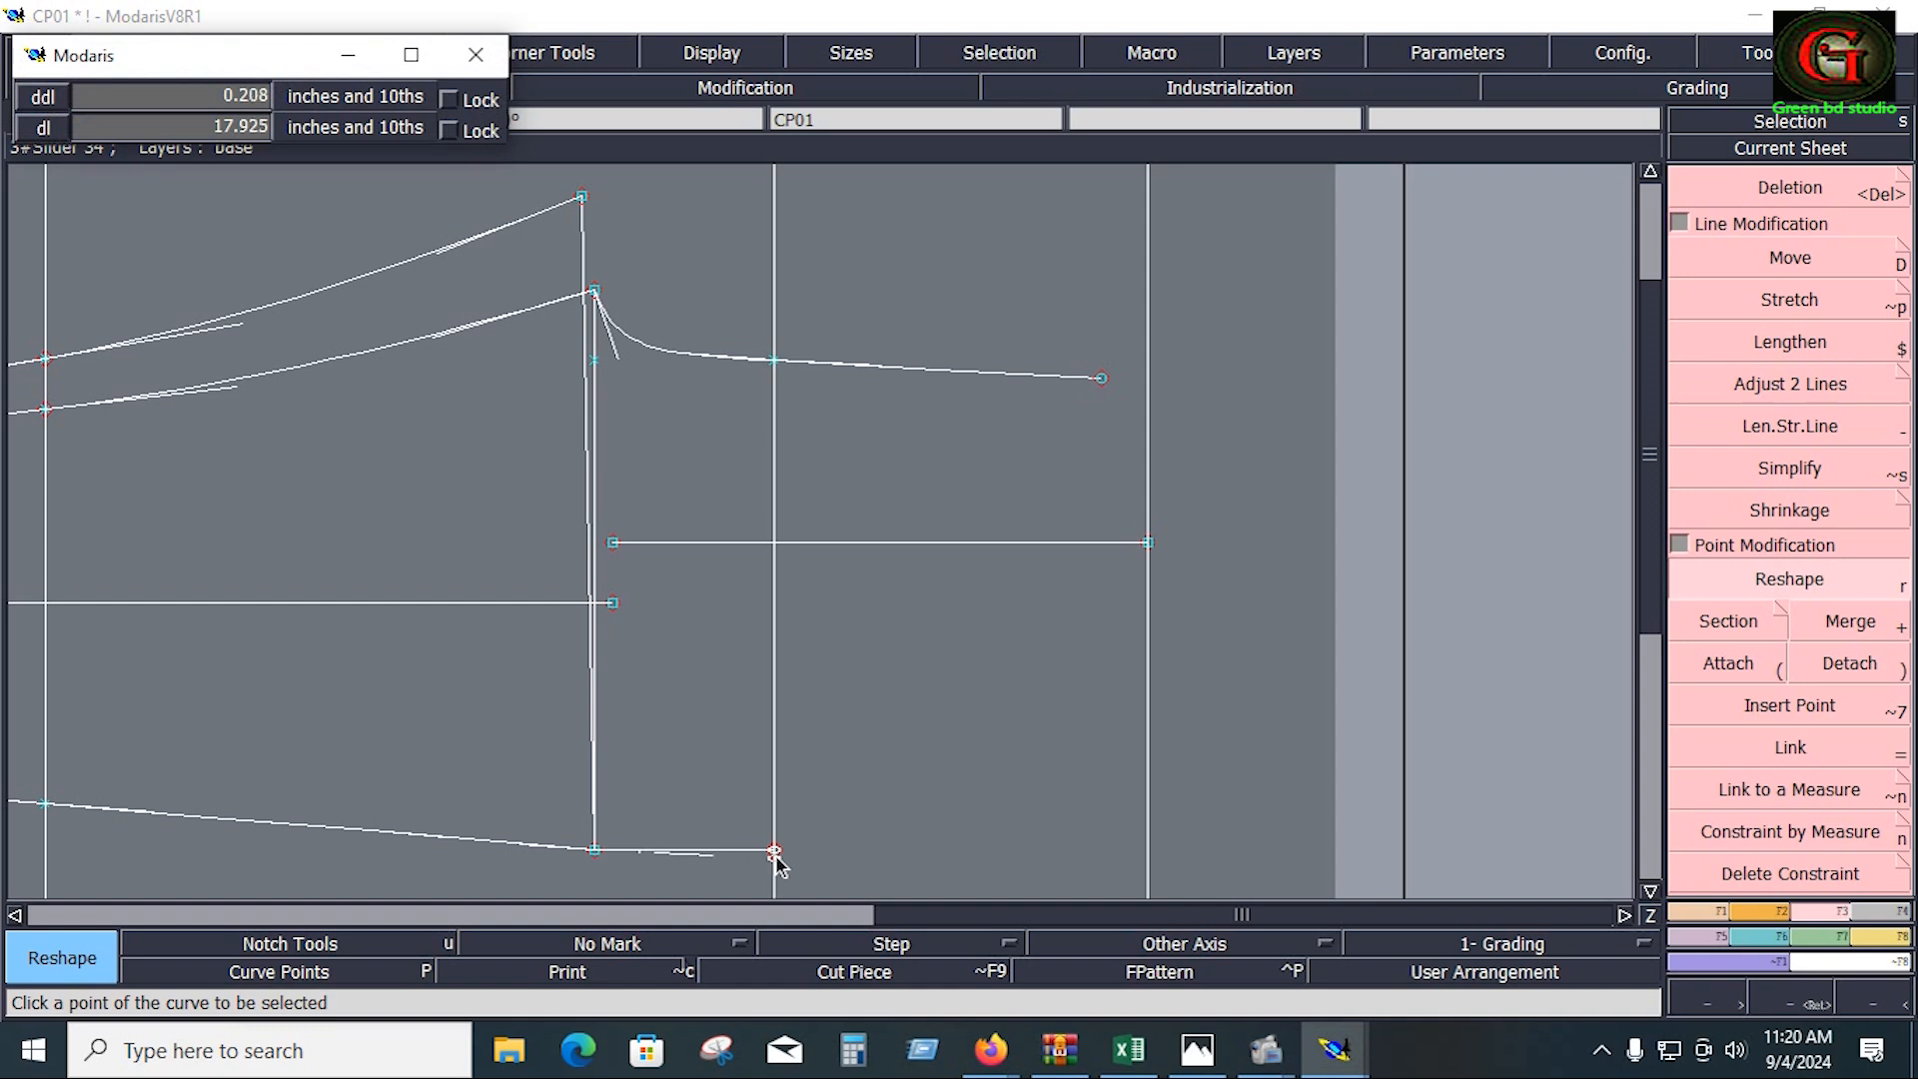
key("Down")
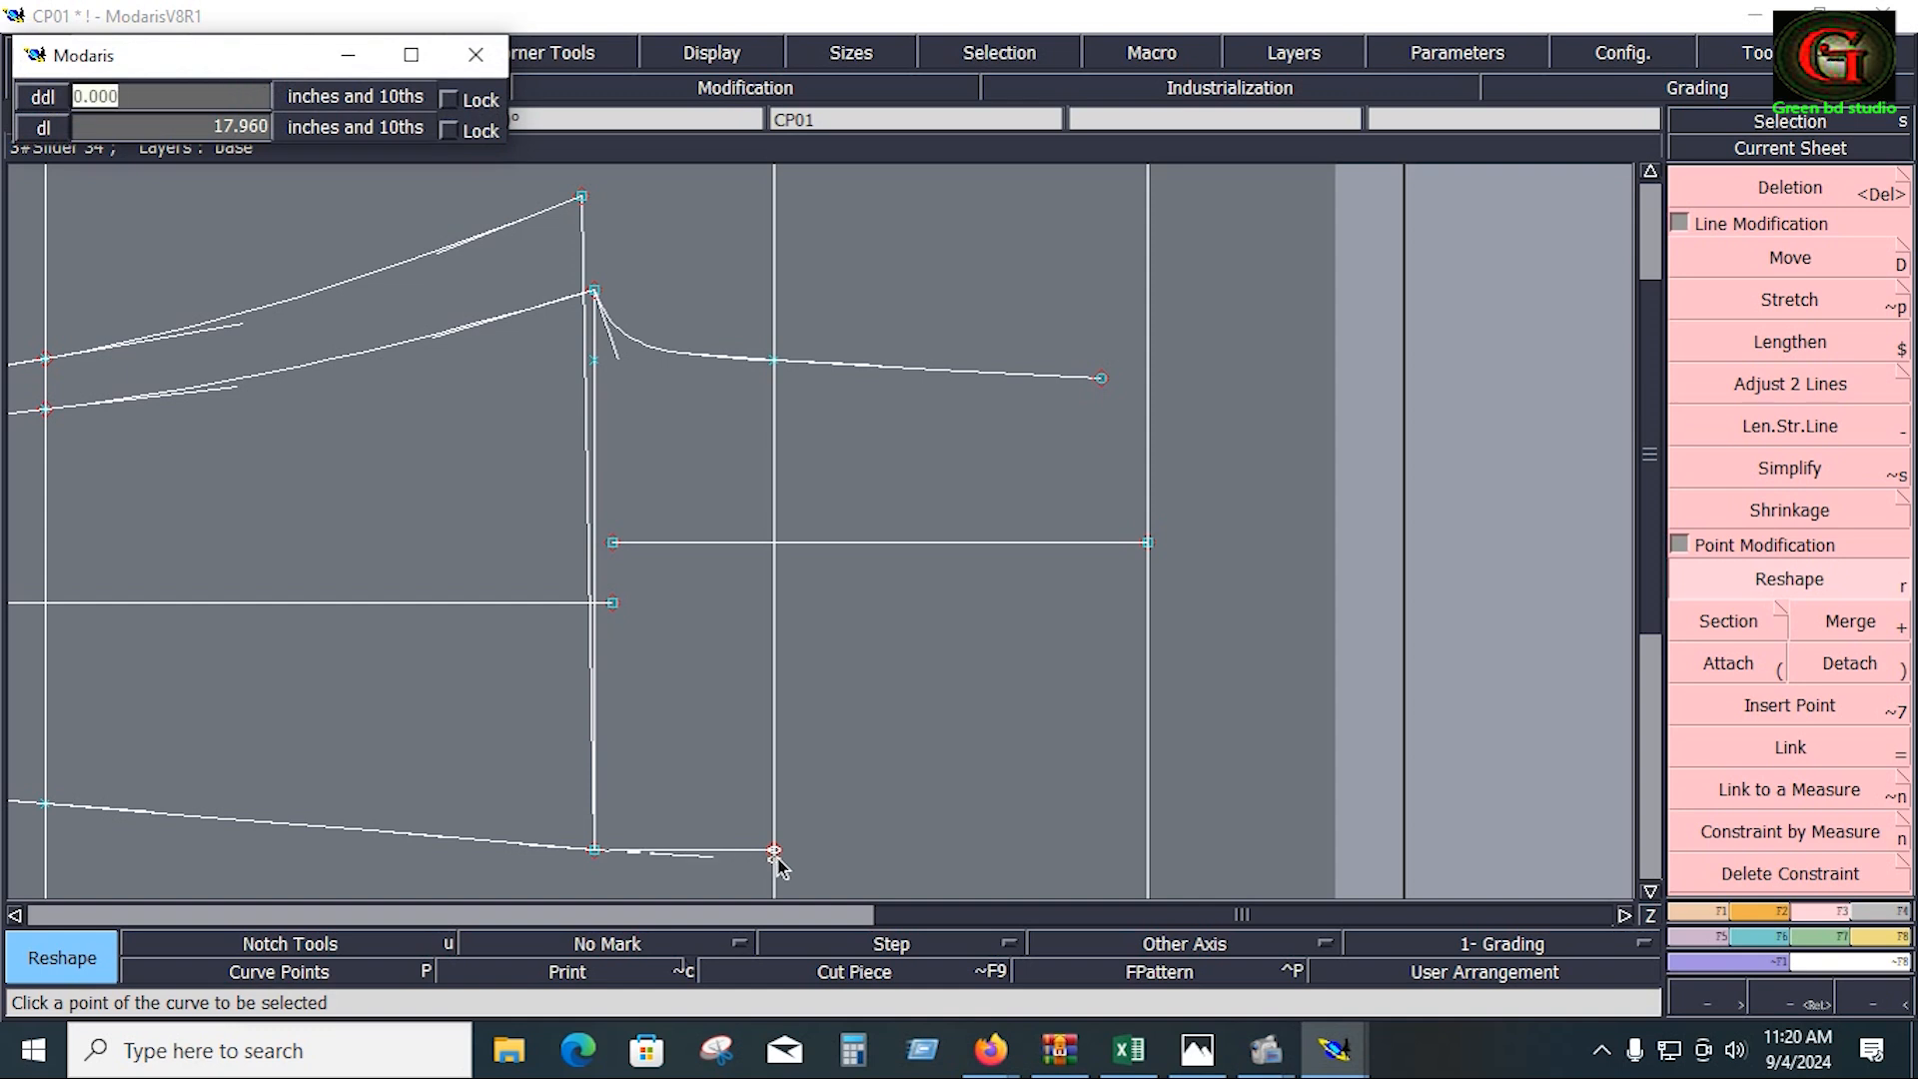
type("0.20")
key("Return")
Step: Add a dynamic length measure along the hip line from the rise curve to the side line's end
key("F8")
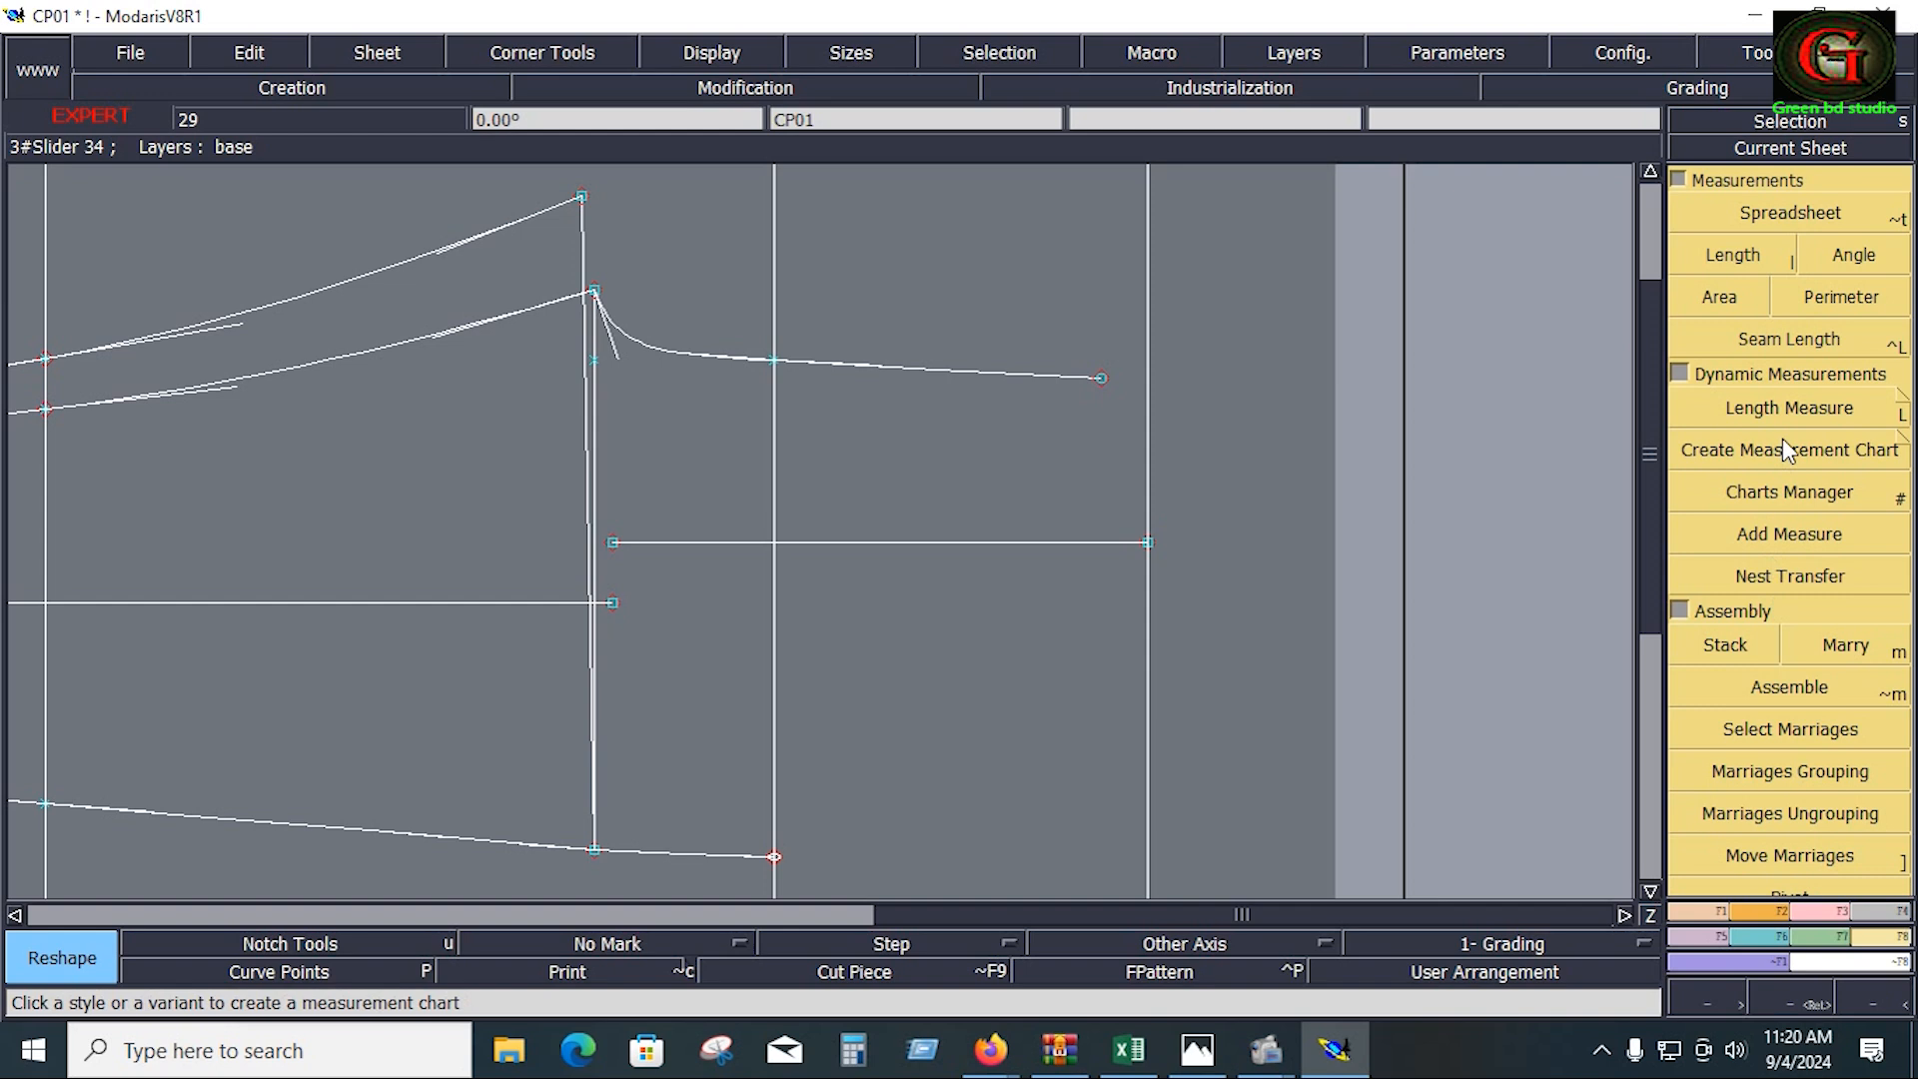
left_click(1852, 416)
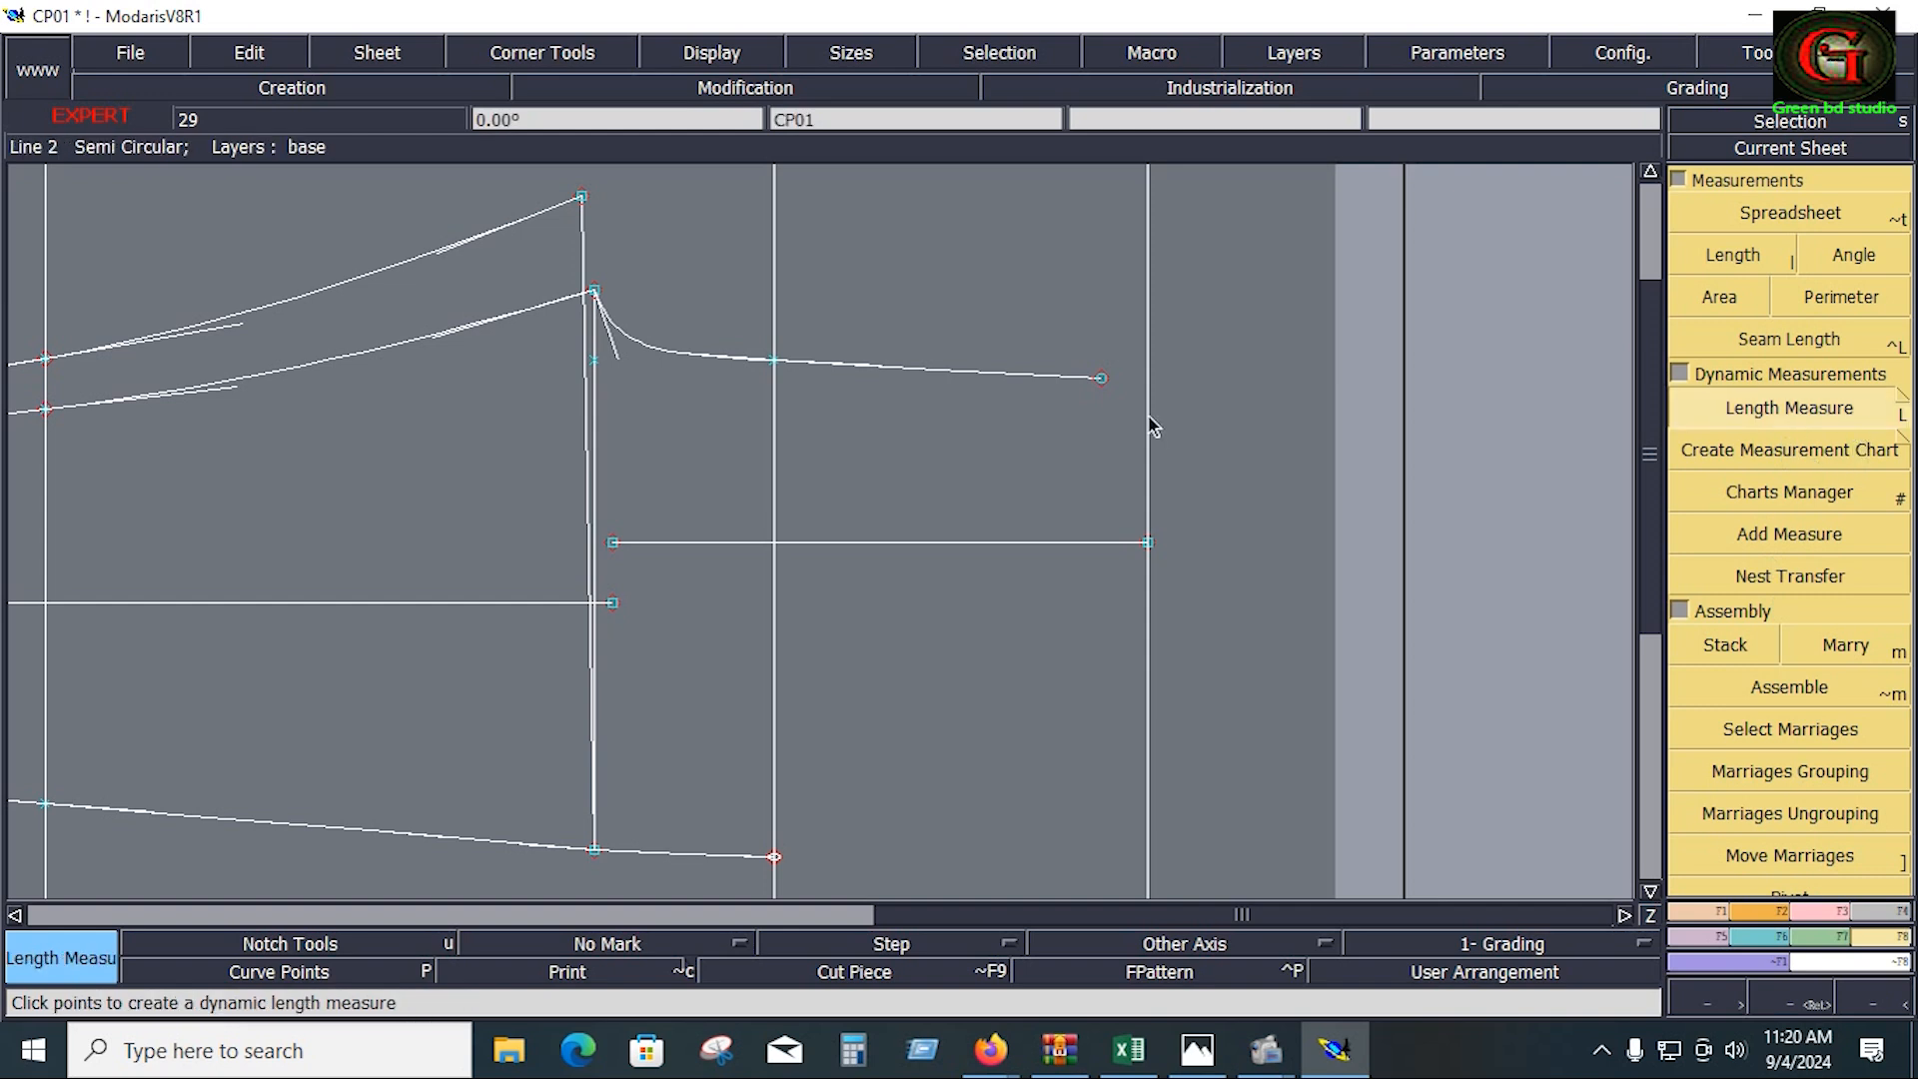
left_click(771, 360)
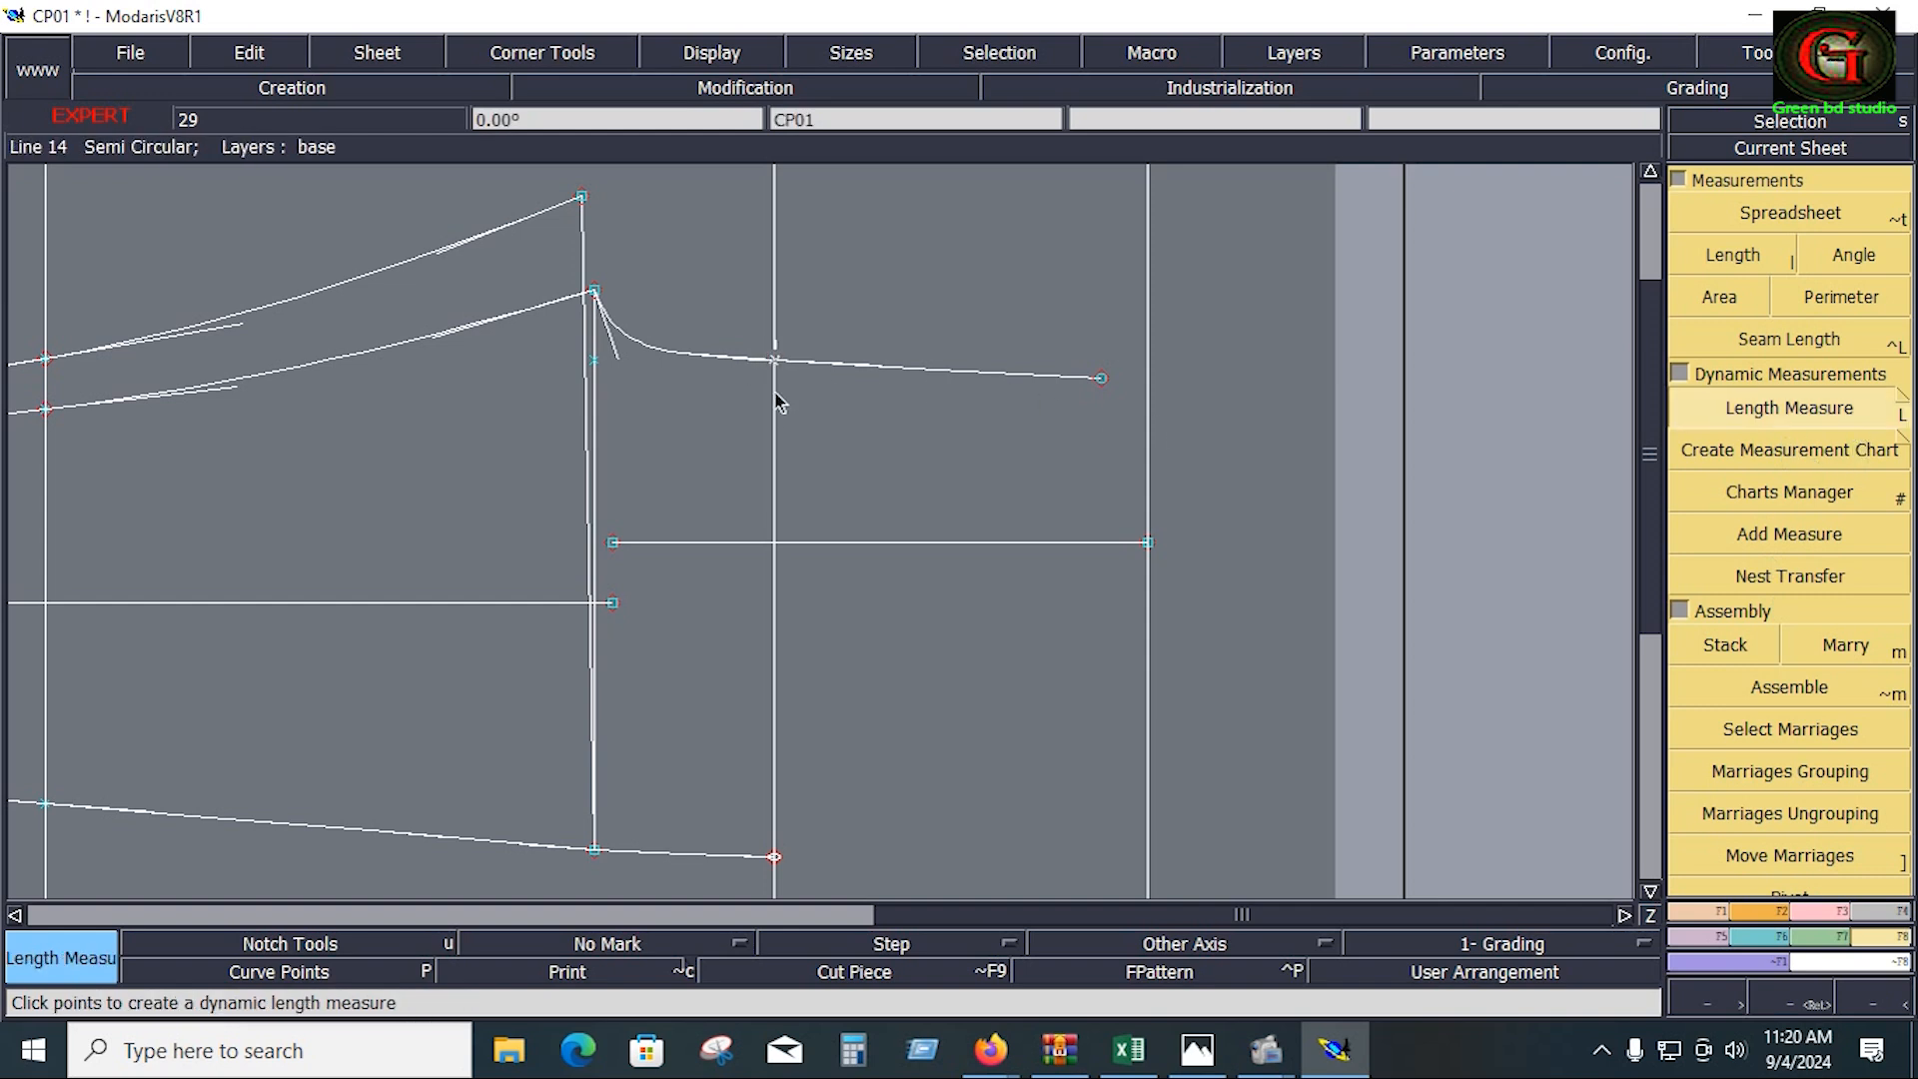
left_click(766, 799)
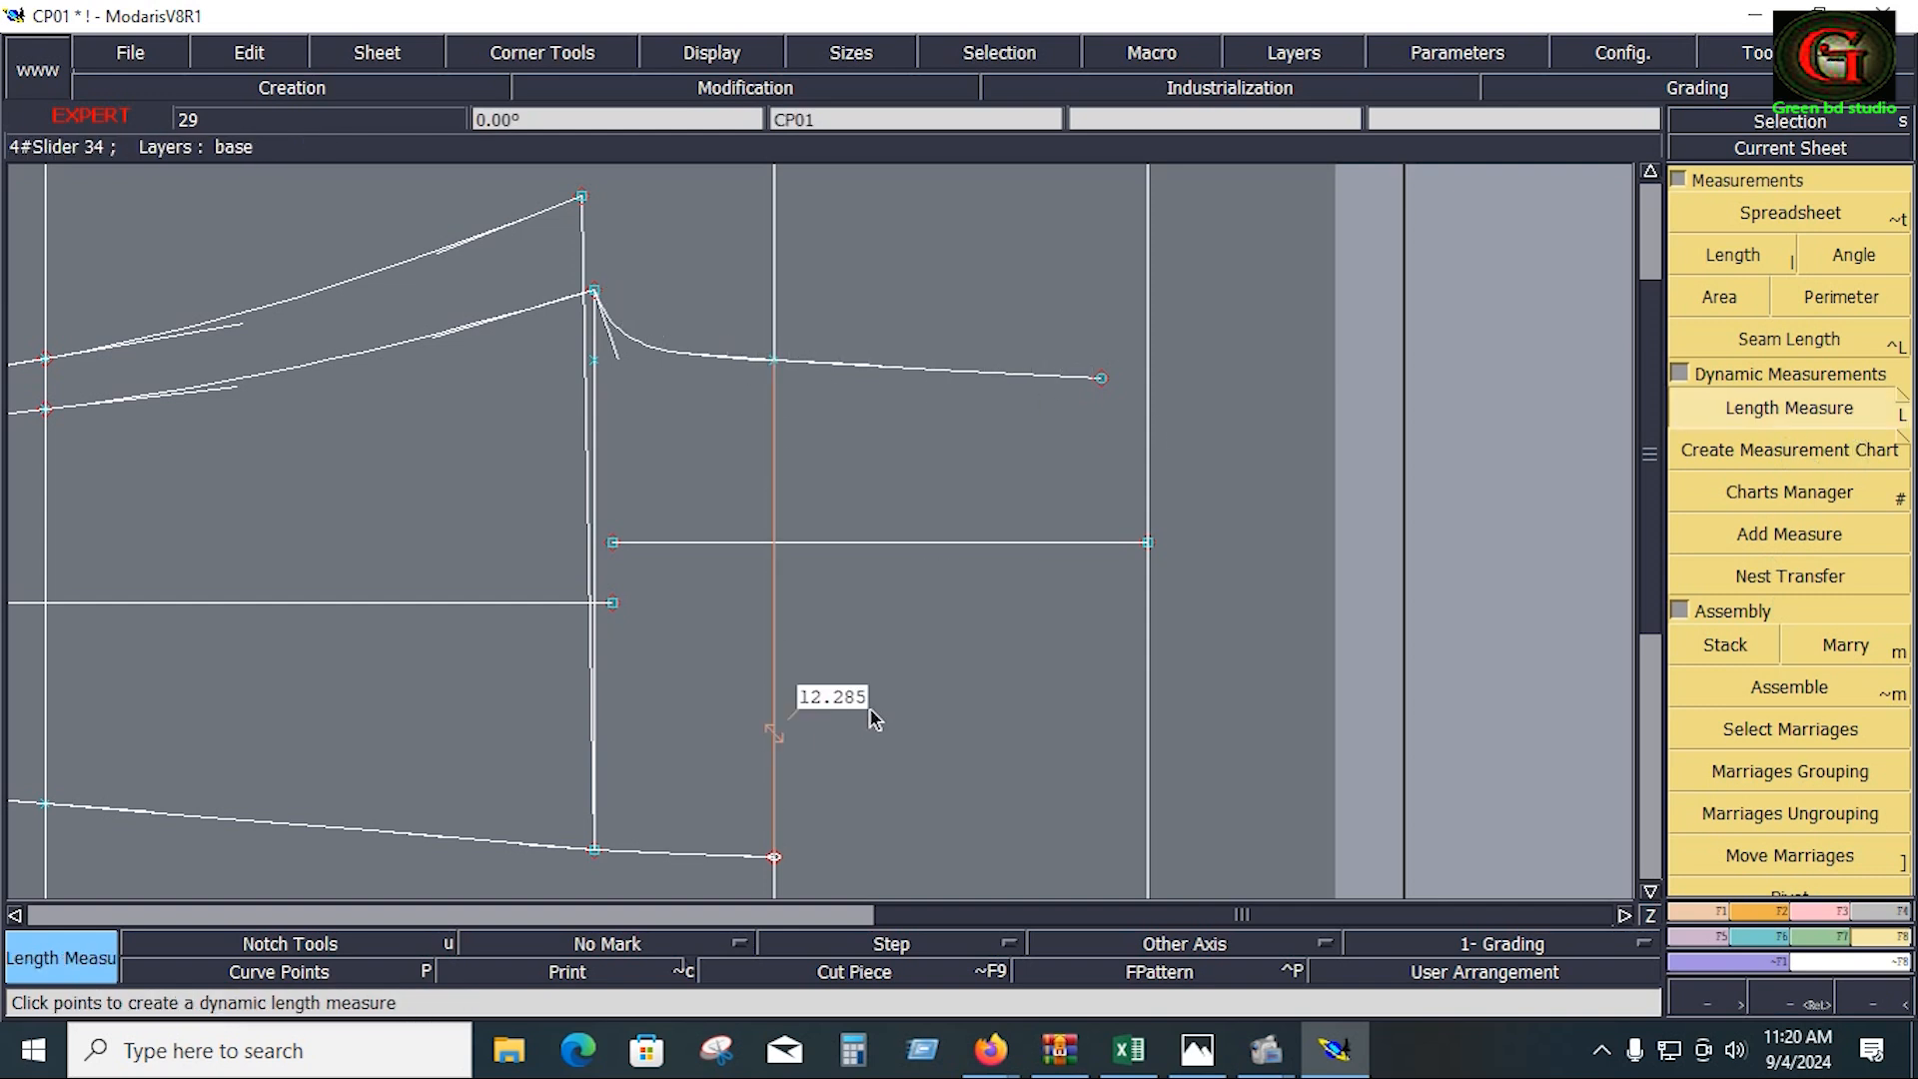
Step: Switch to the Excel size chart and halve the size M hip in cell K7 with the formula =E7/2
left_click(1128, 1048)
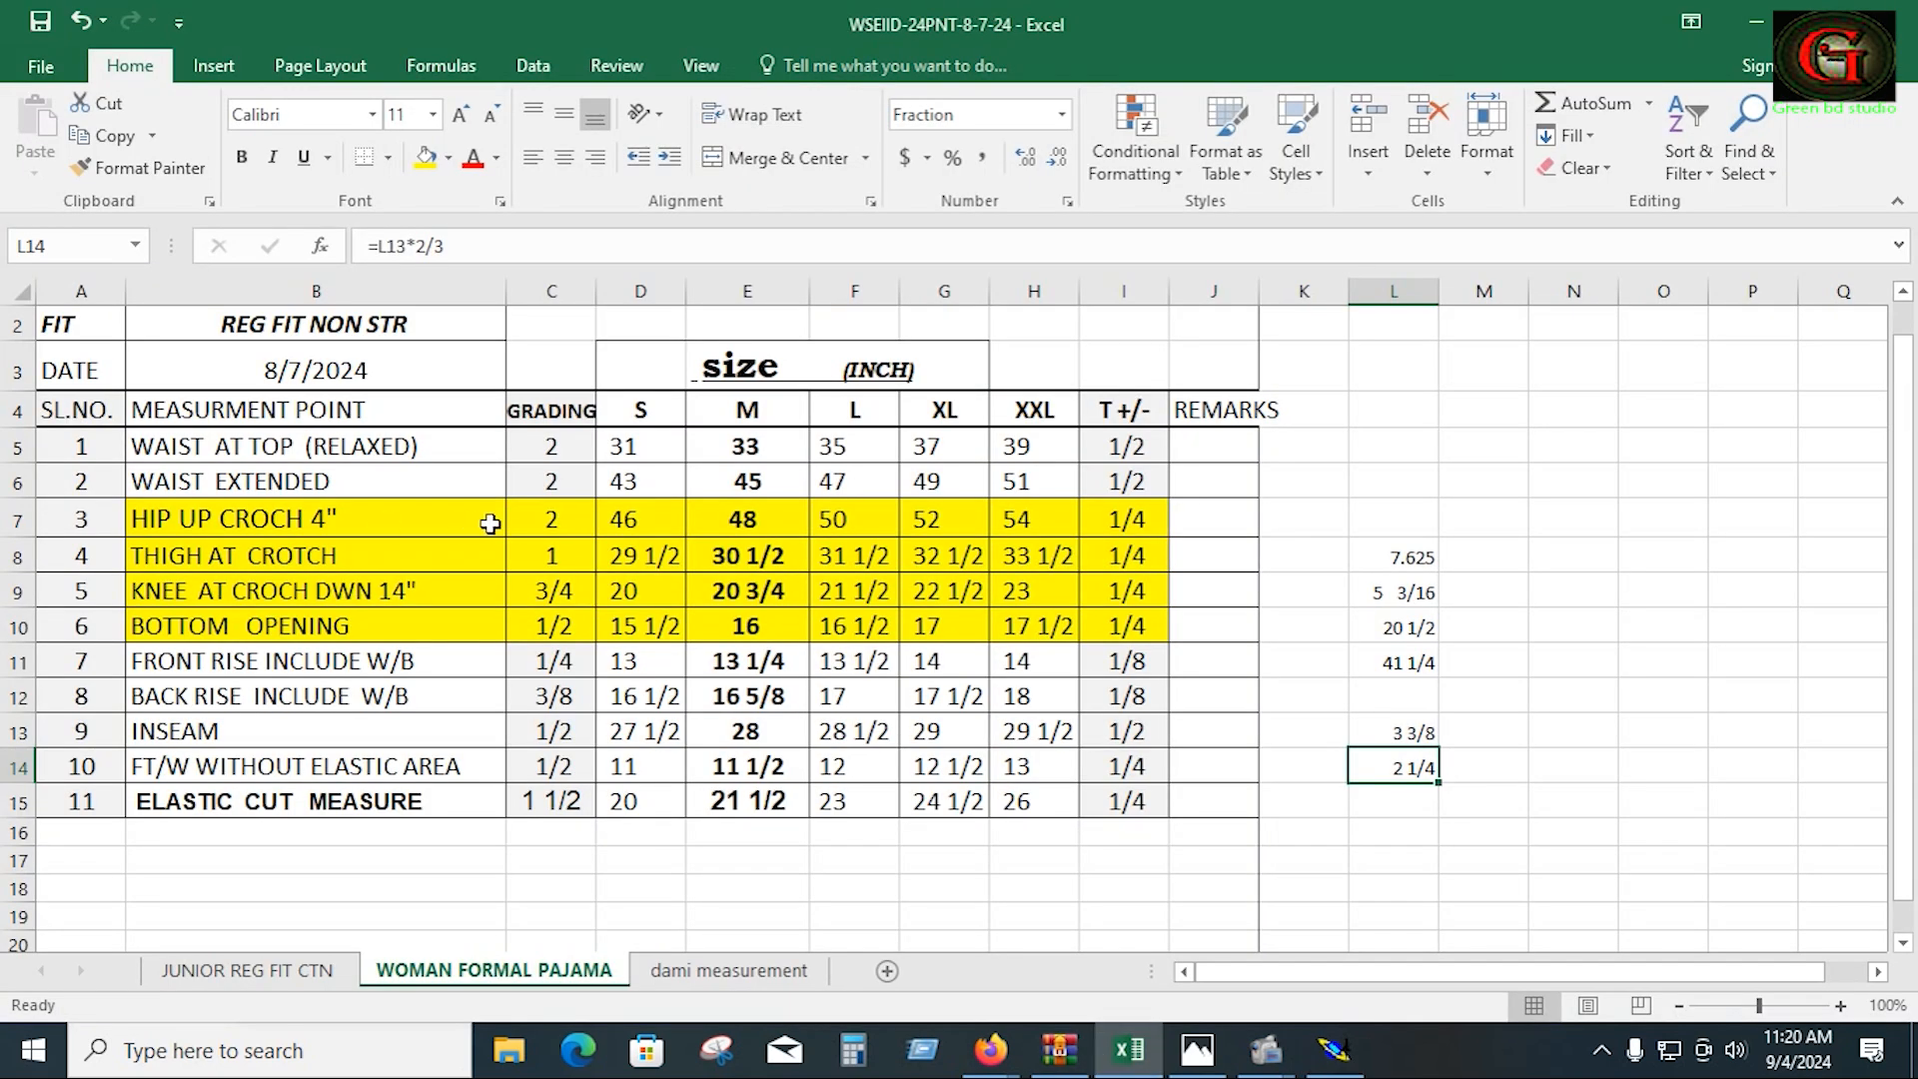
left_click(740, 521)
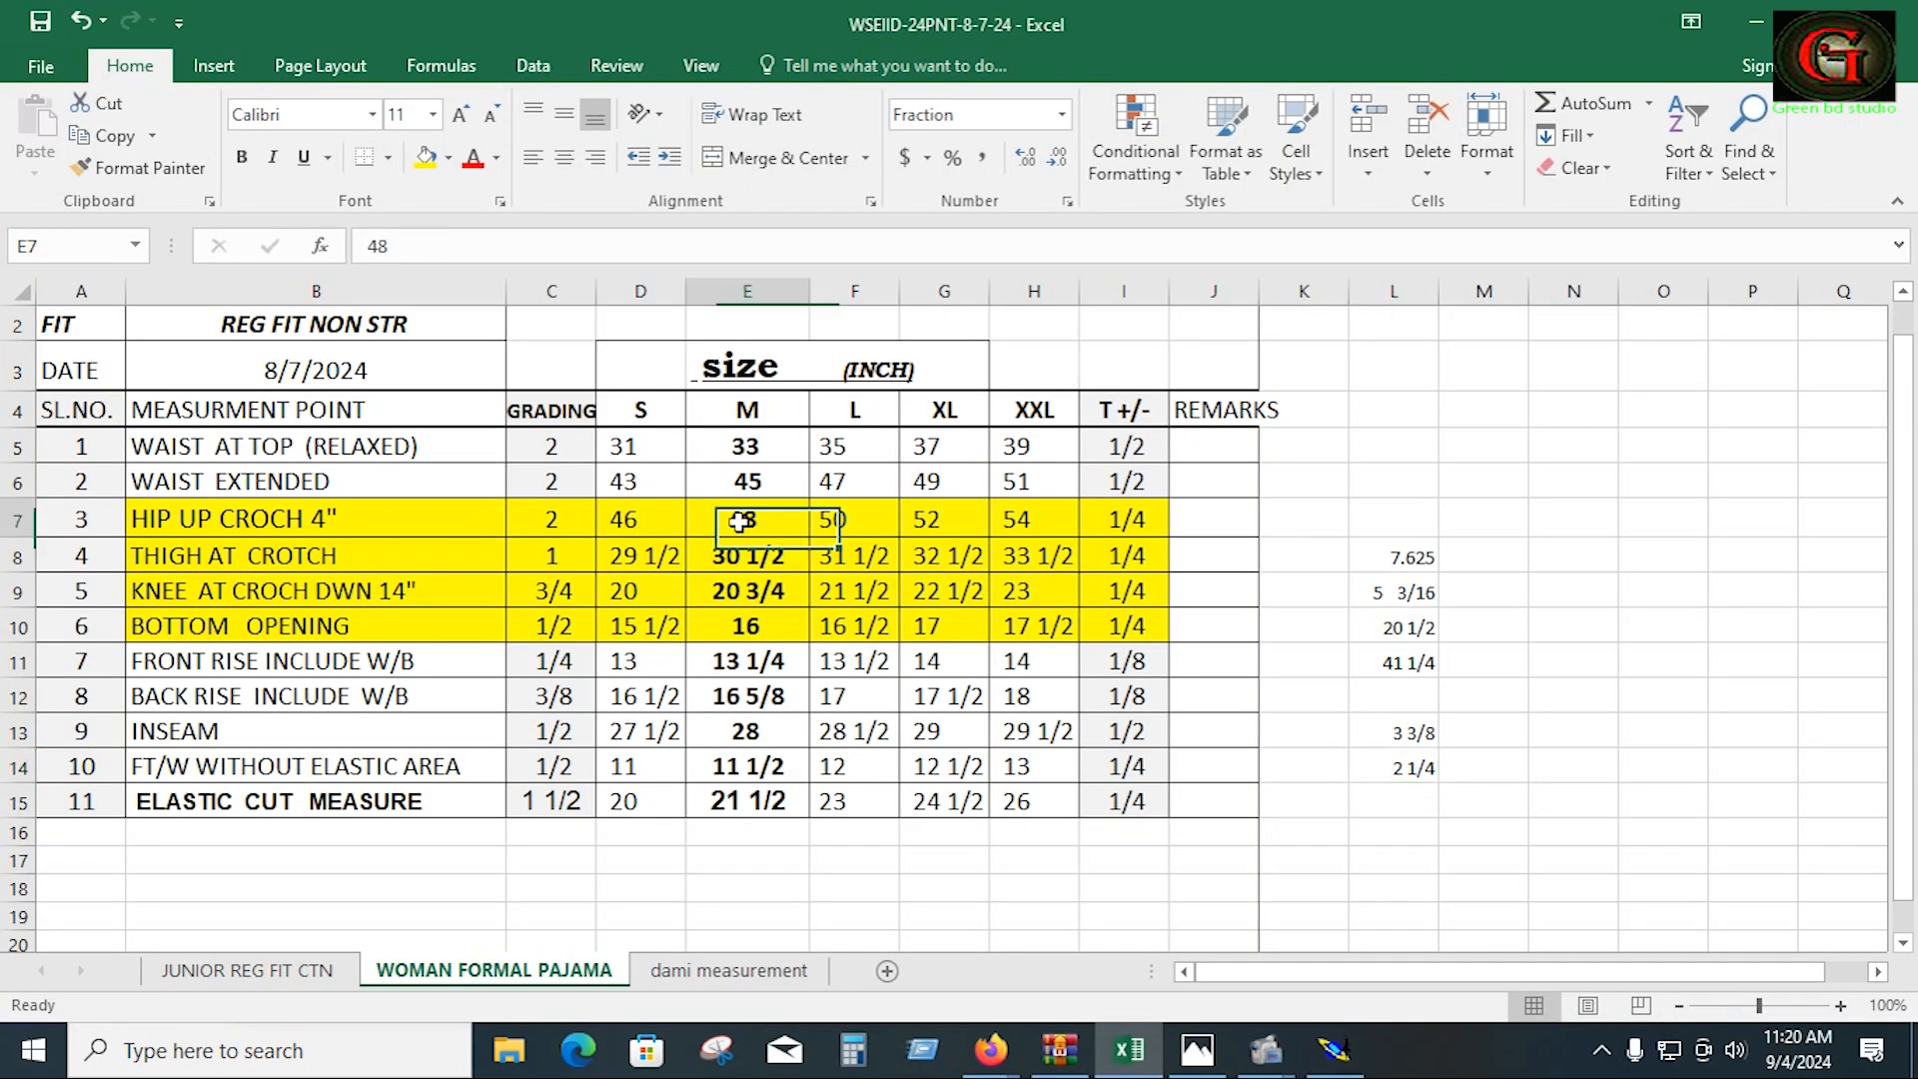
left_click(1310, 520)
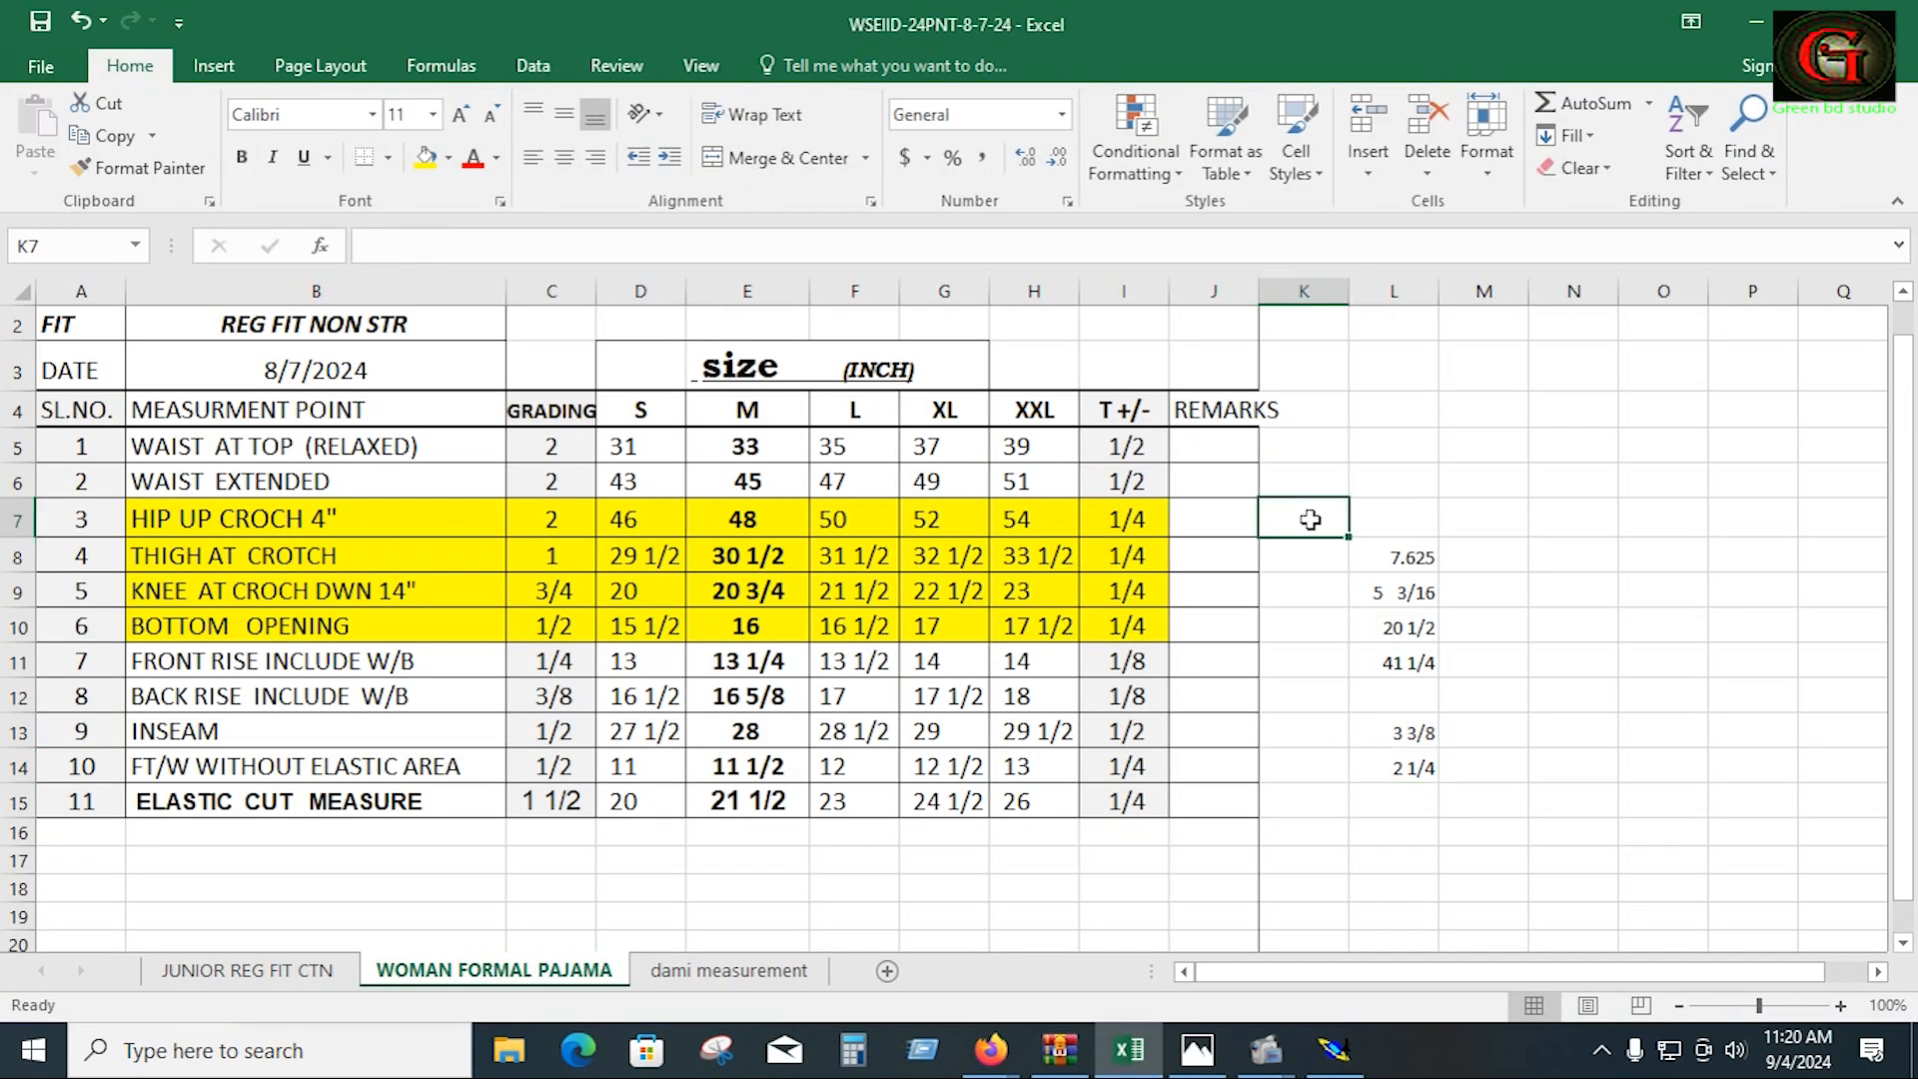
type("=")
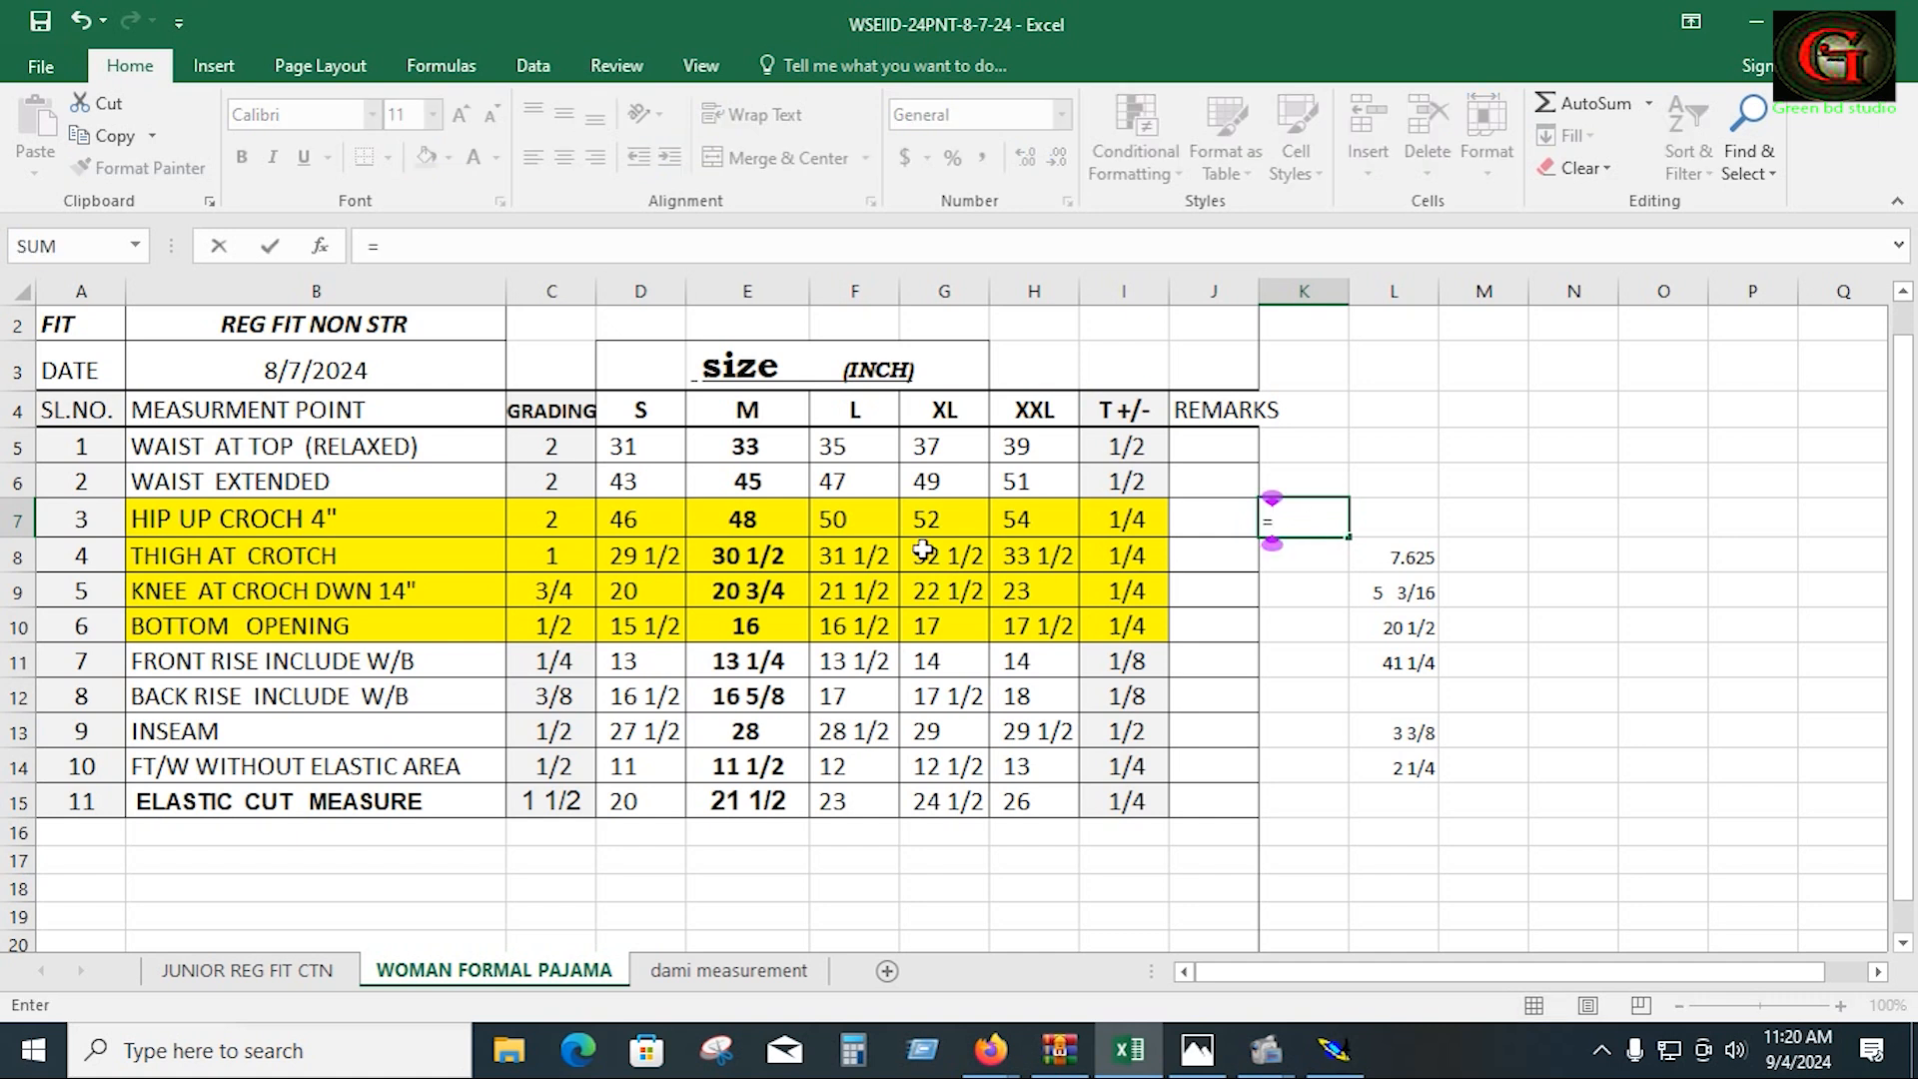
left_click(736, 523)
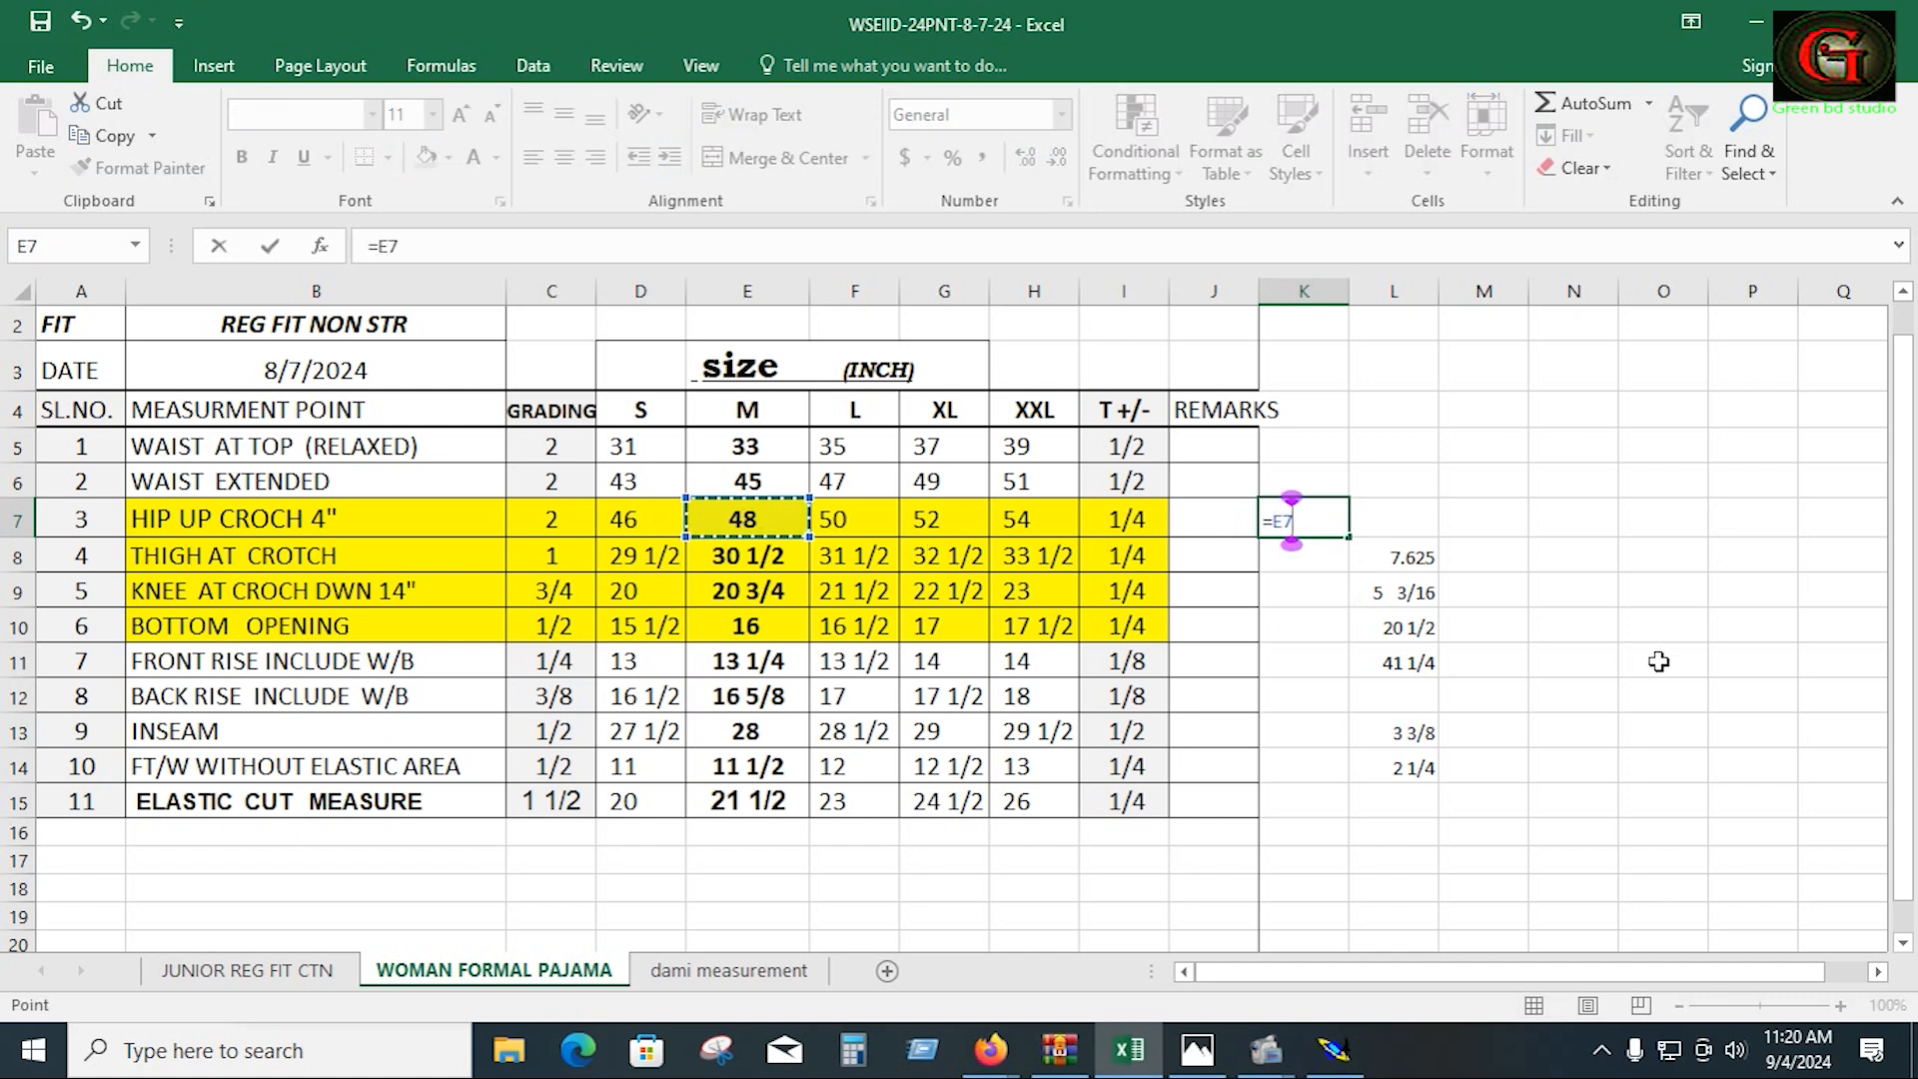
type("/")
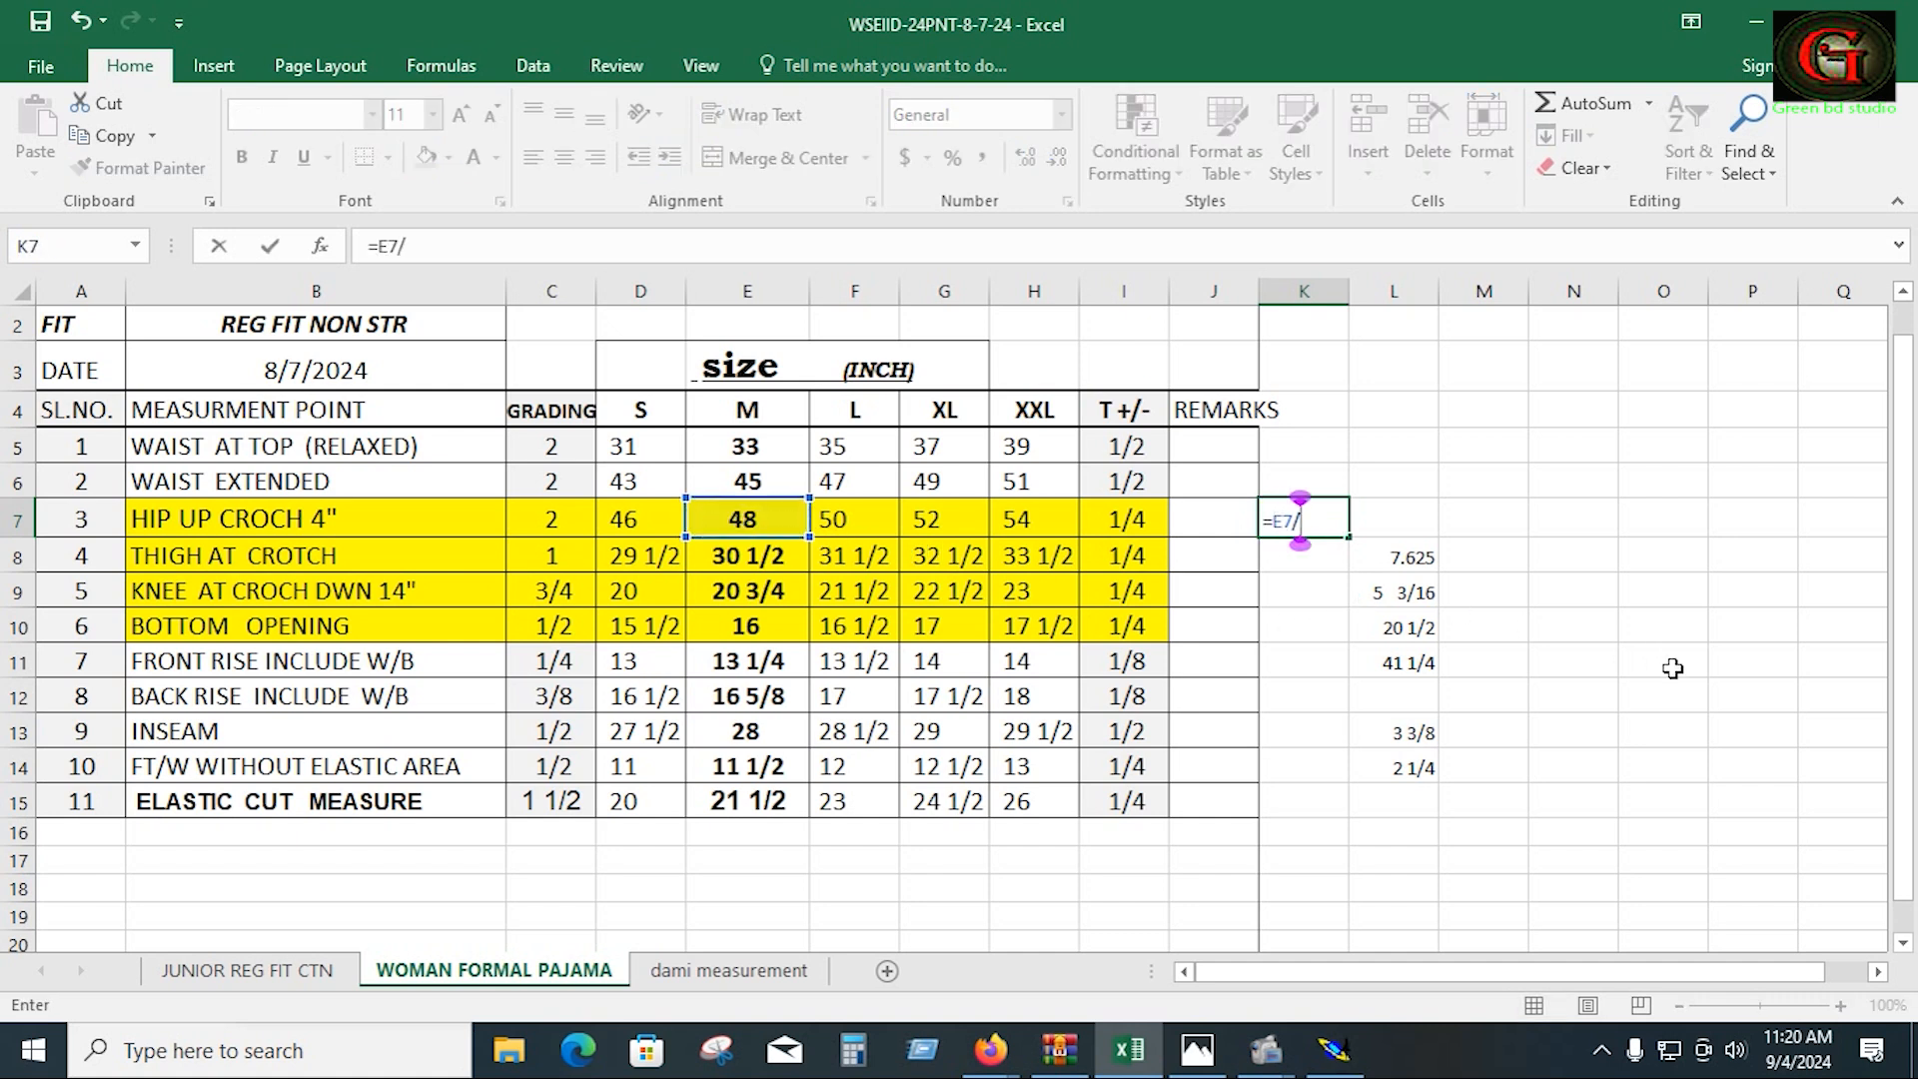
type("2")
key("Return")
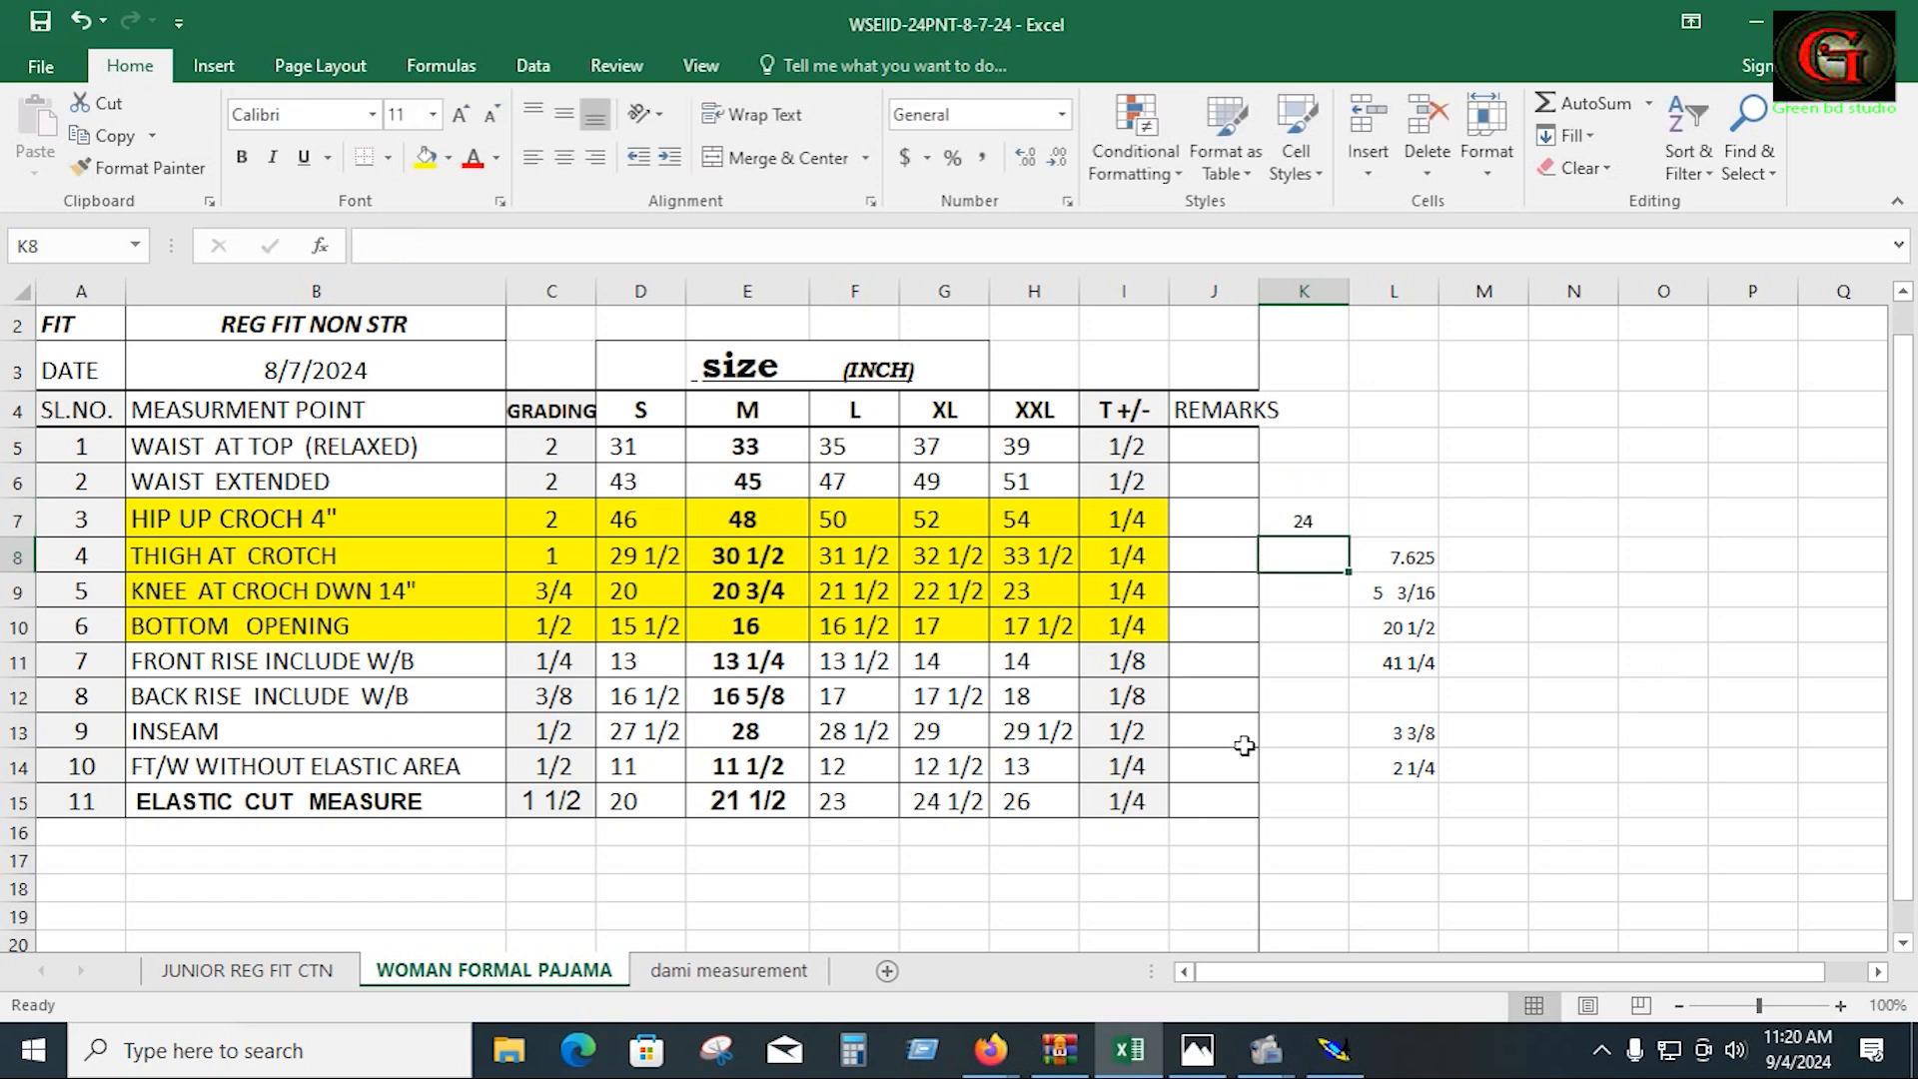
Step: Compare the hip line's measure in Modaris with the half-hip value in the Excel chart, ending back in Modaris
left_click(1333, 1048)
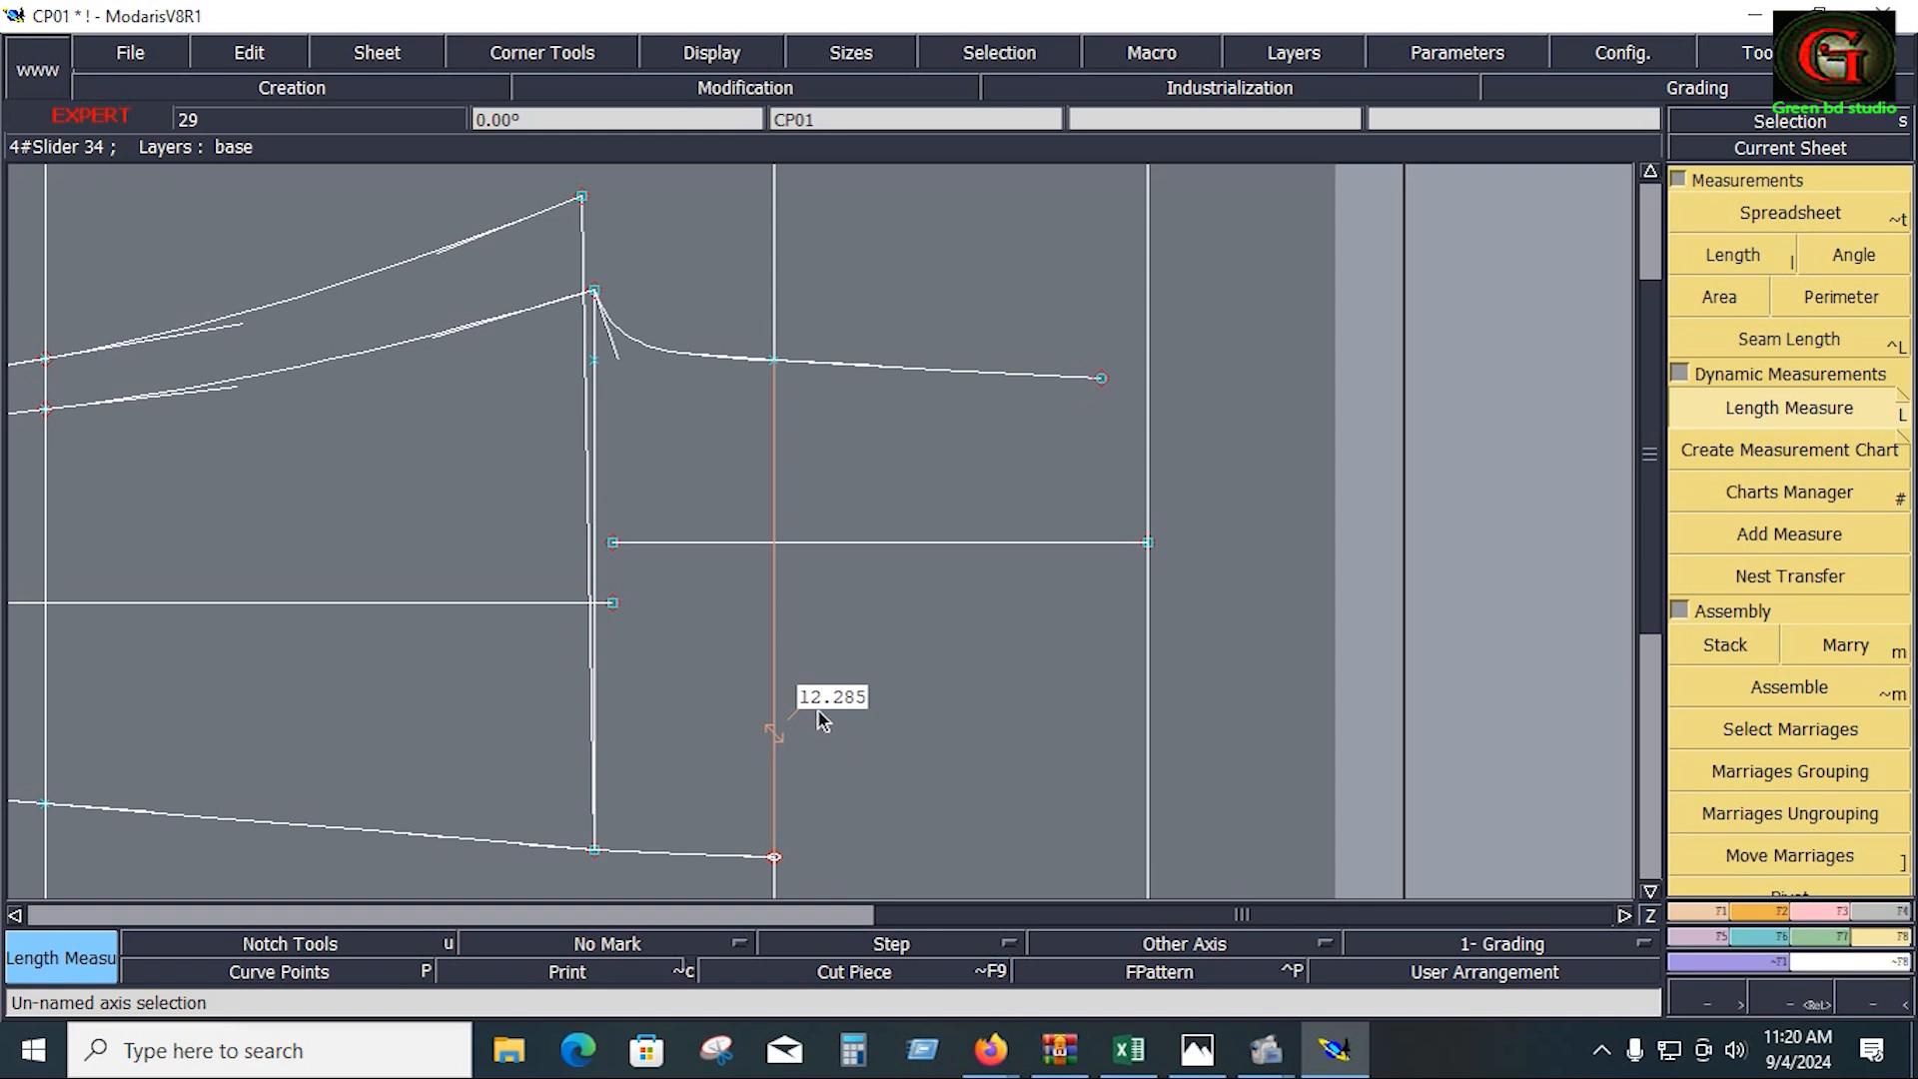
left_click(1133, 1049)
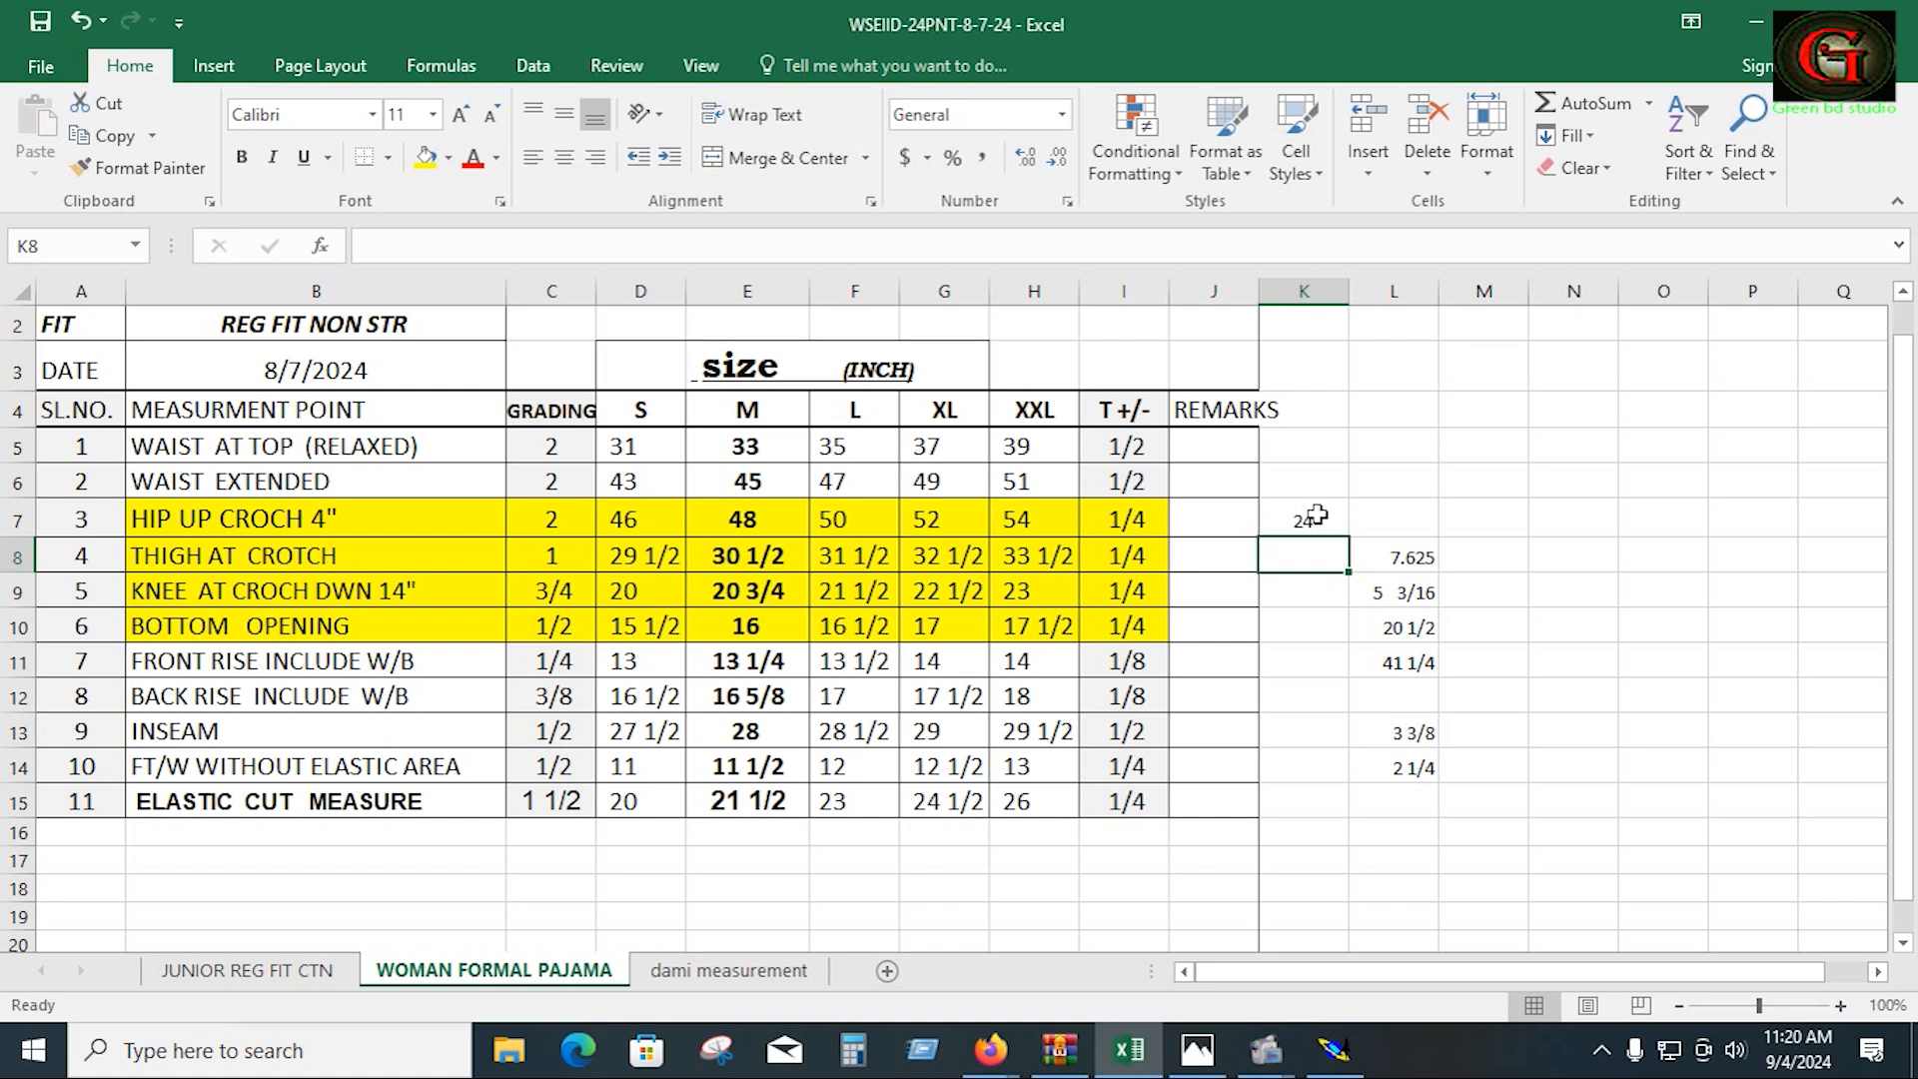
left_click(1334, 1049)
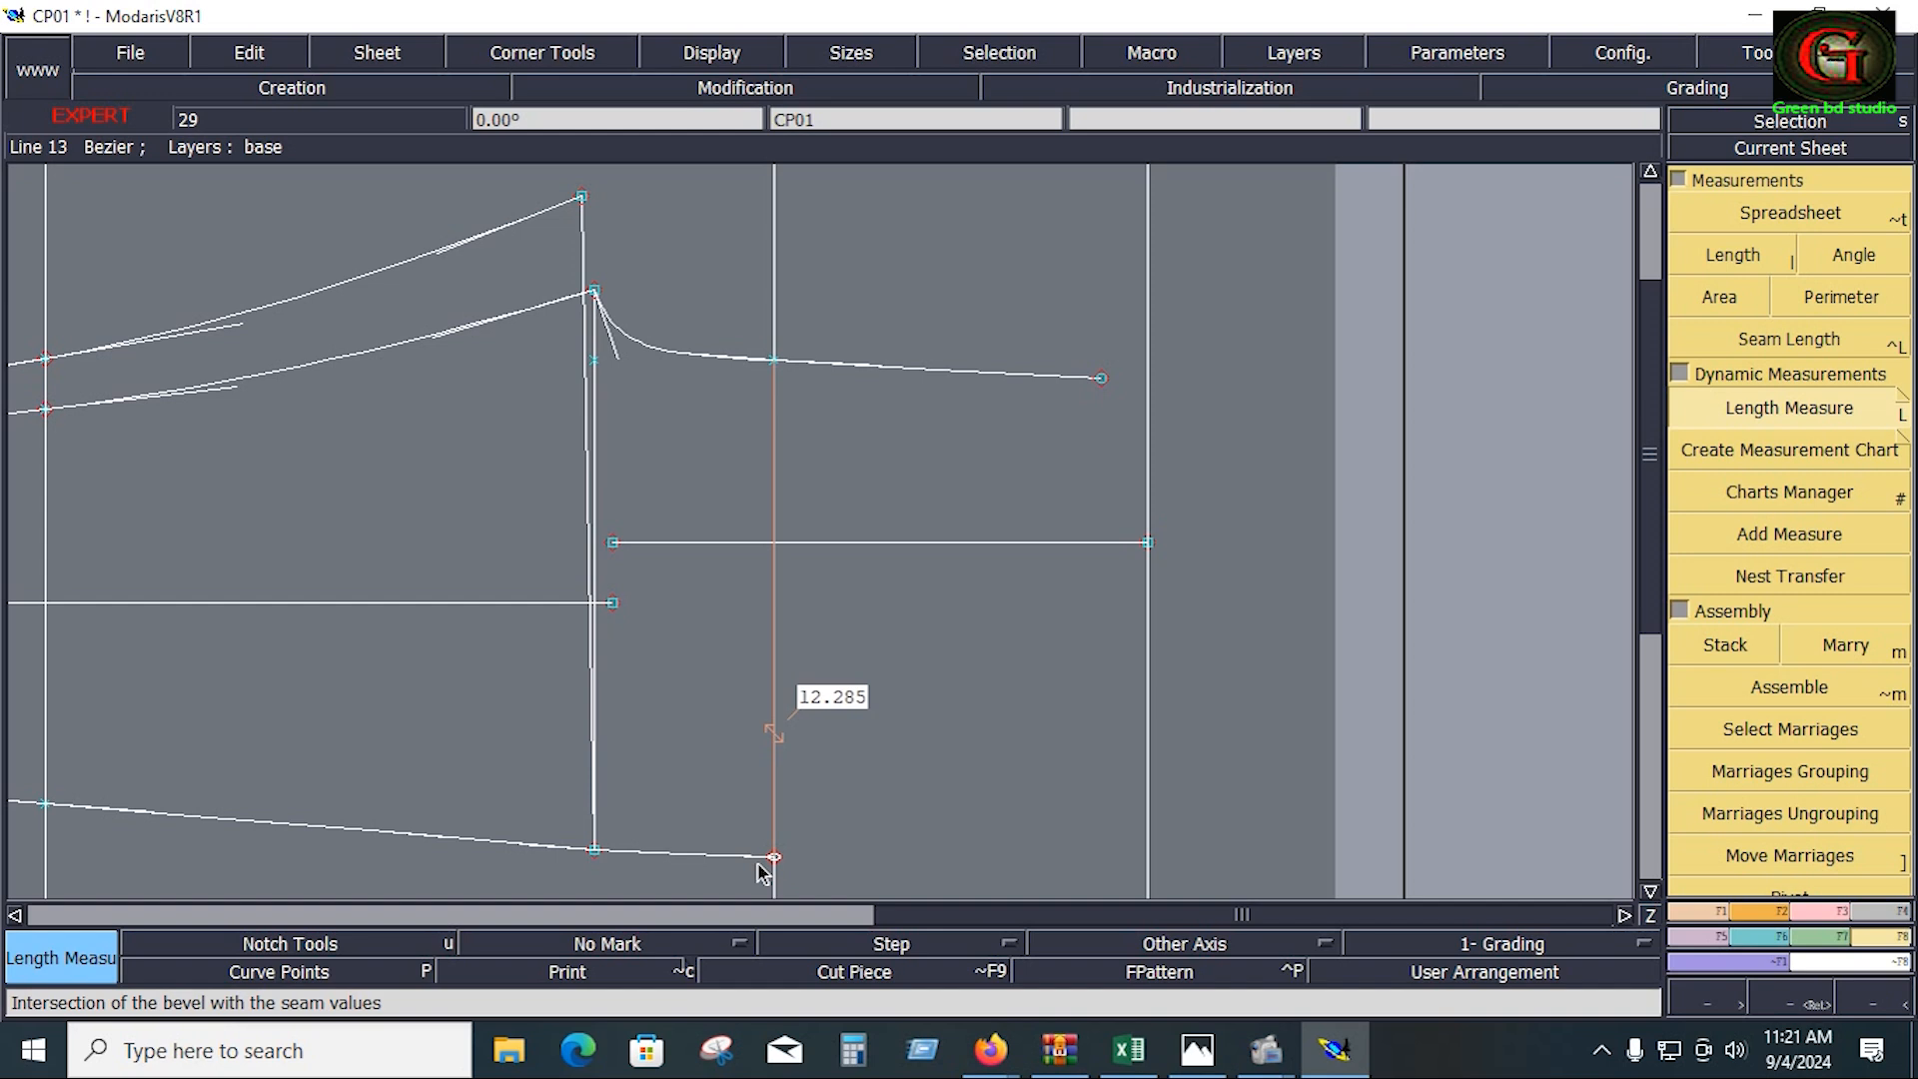
Step: Try to reshape the side line's hip end farther outward along the hip line with a ddl of 0.125 inches
left_click(1798, 910)
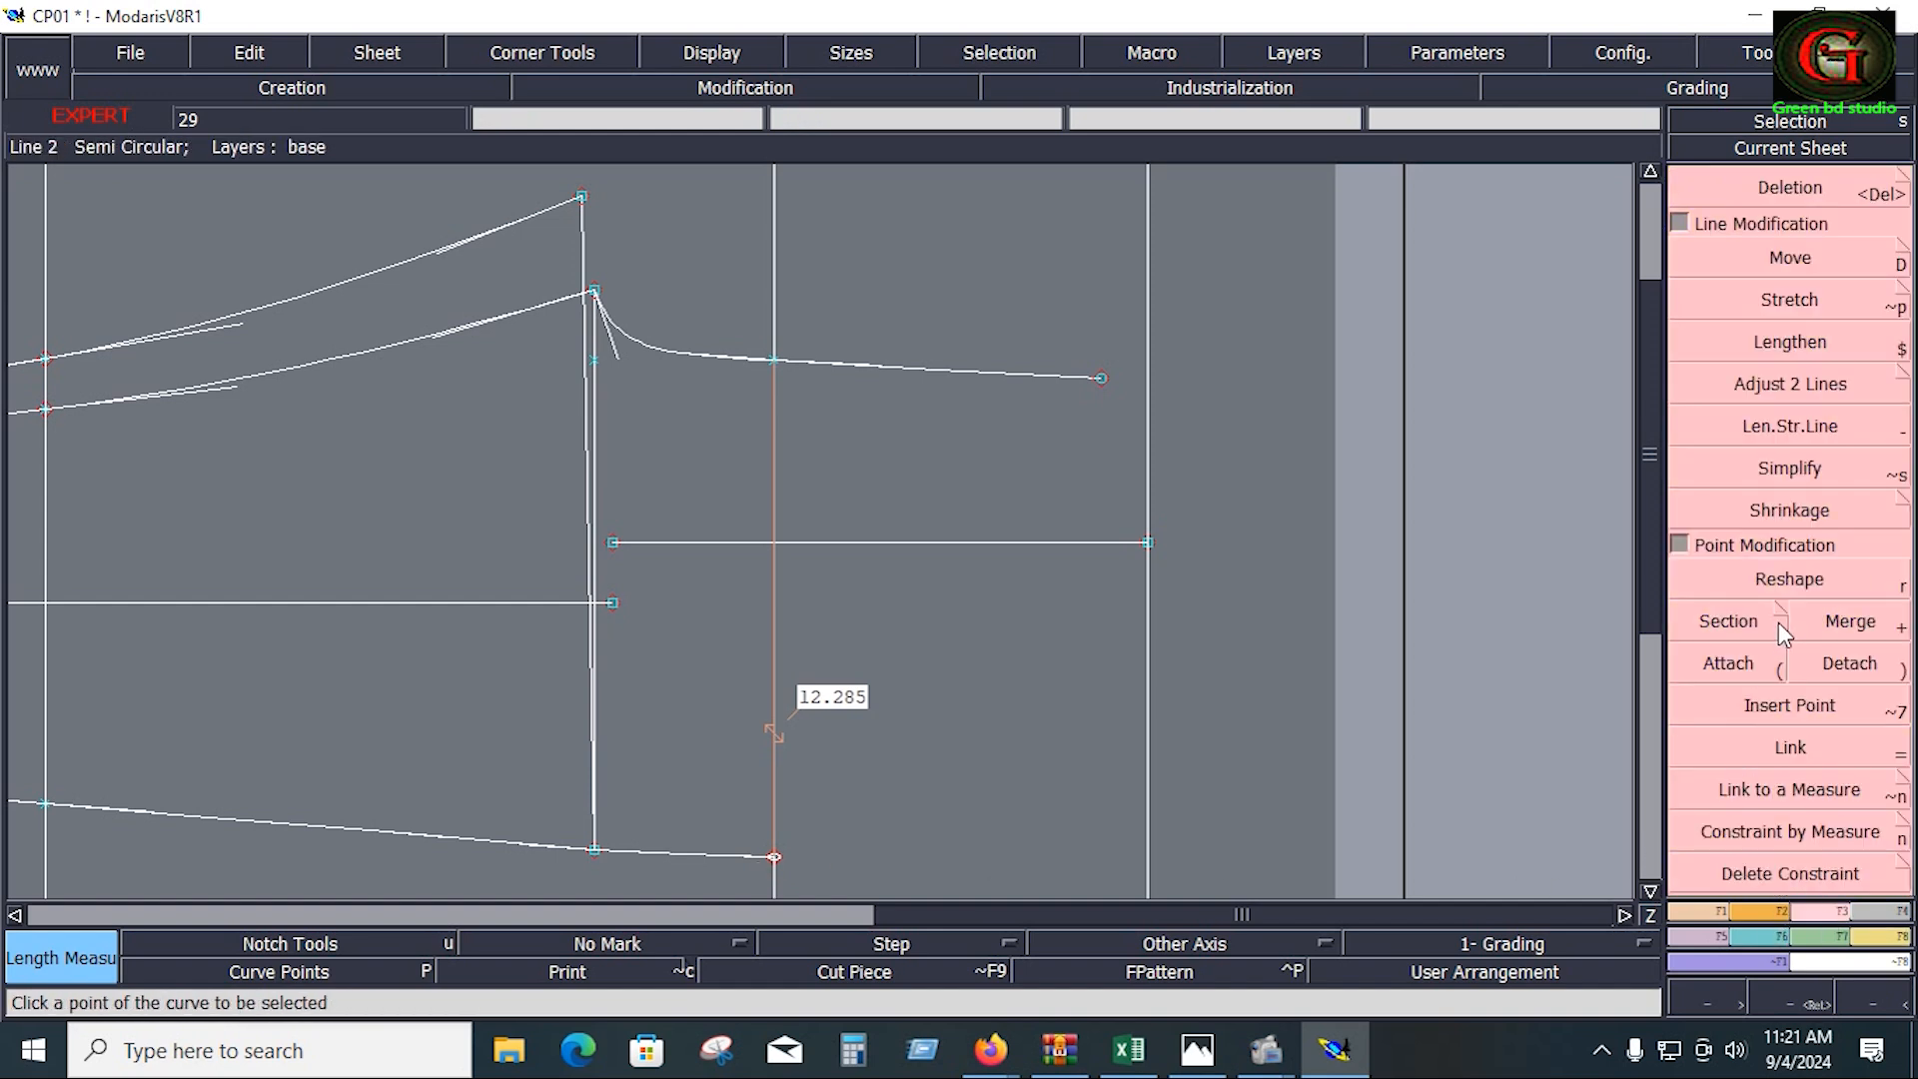
left_click(1793, 592)
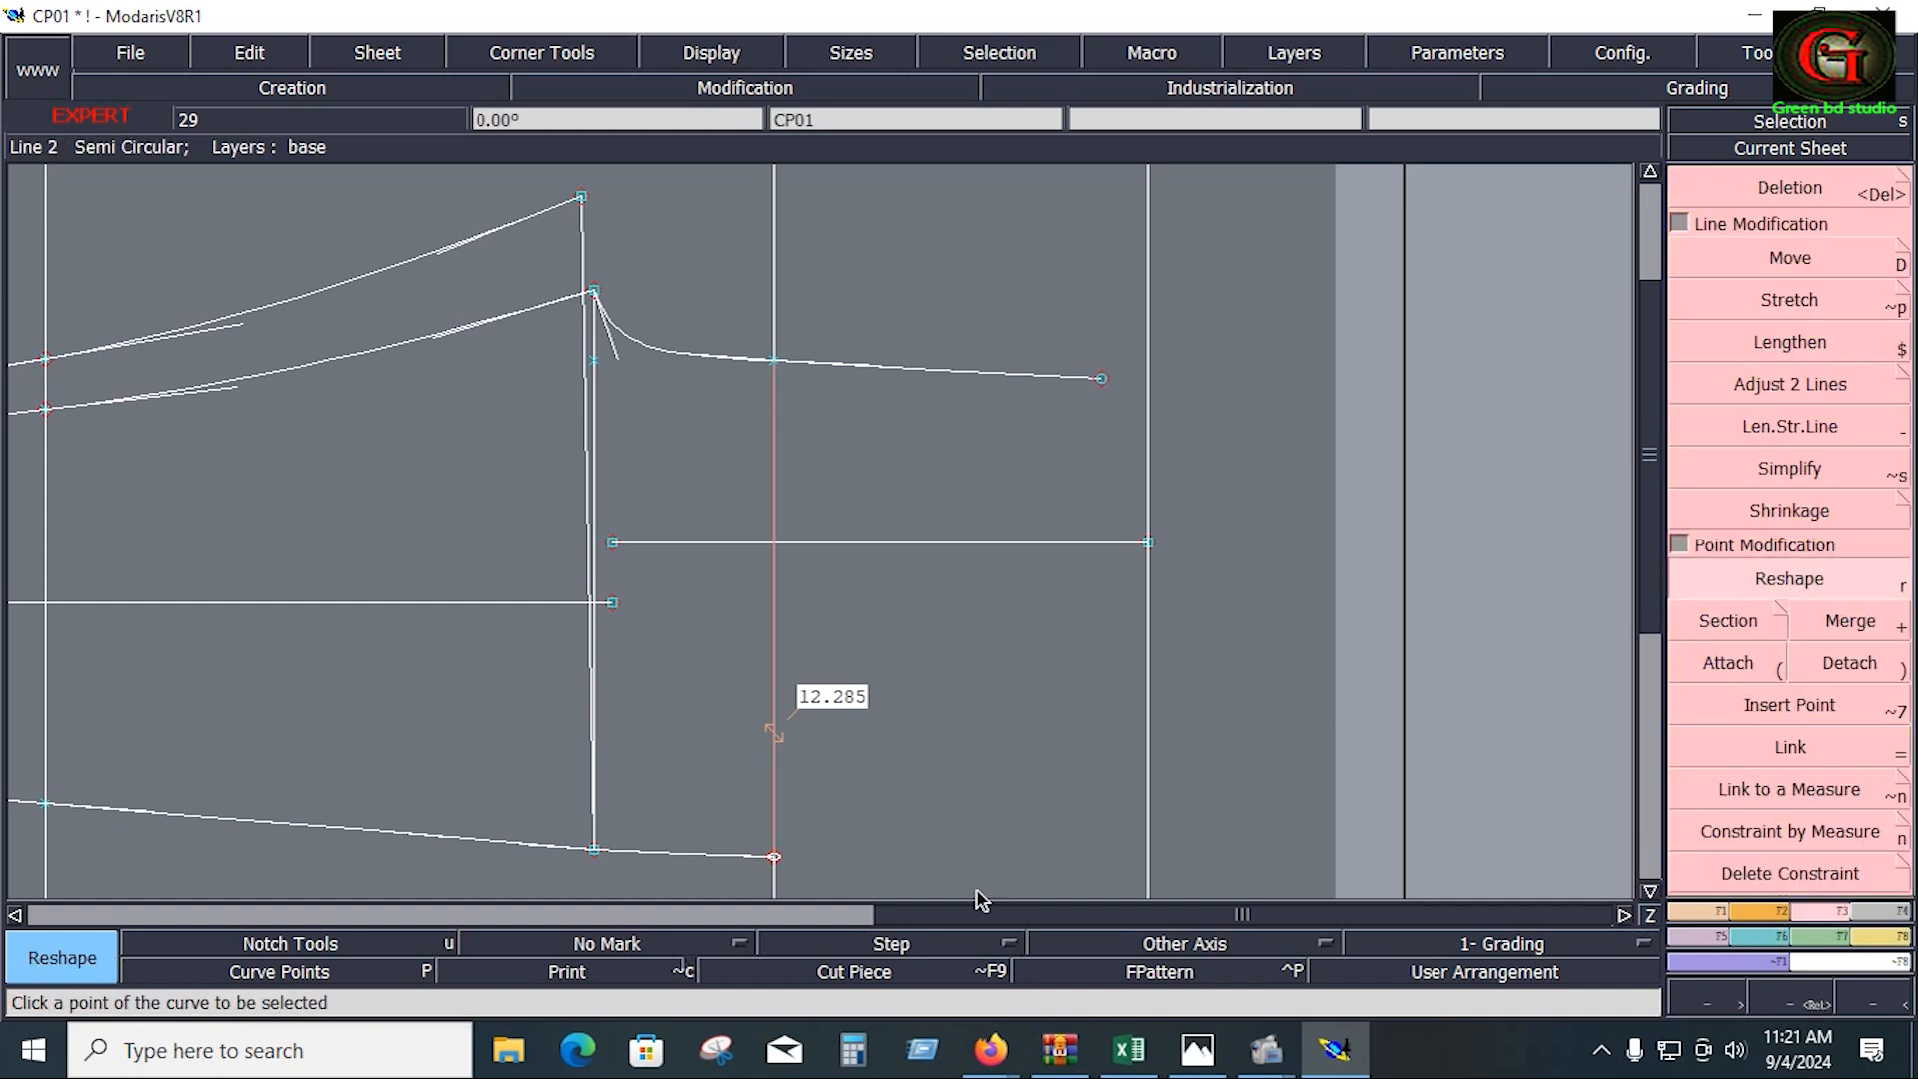
left_click(776, 859)
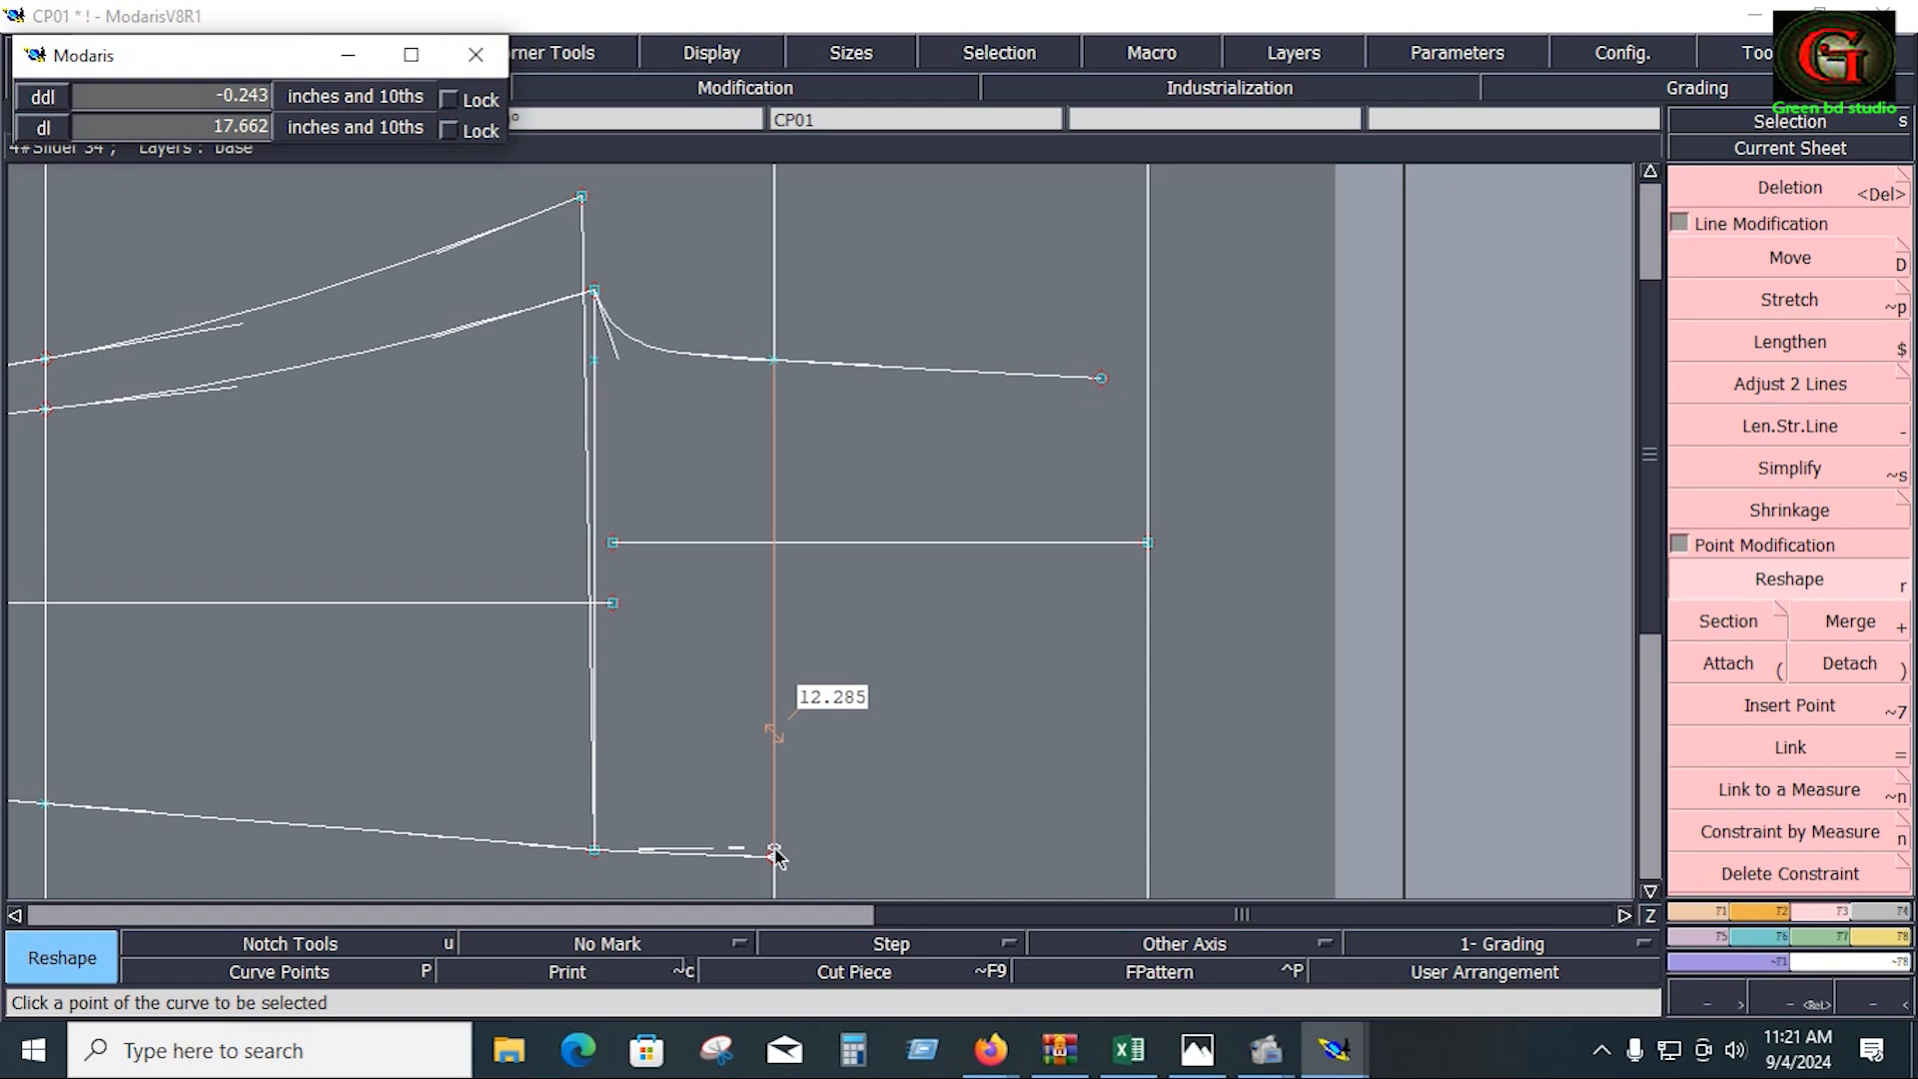
type("0.188")
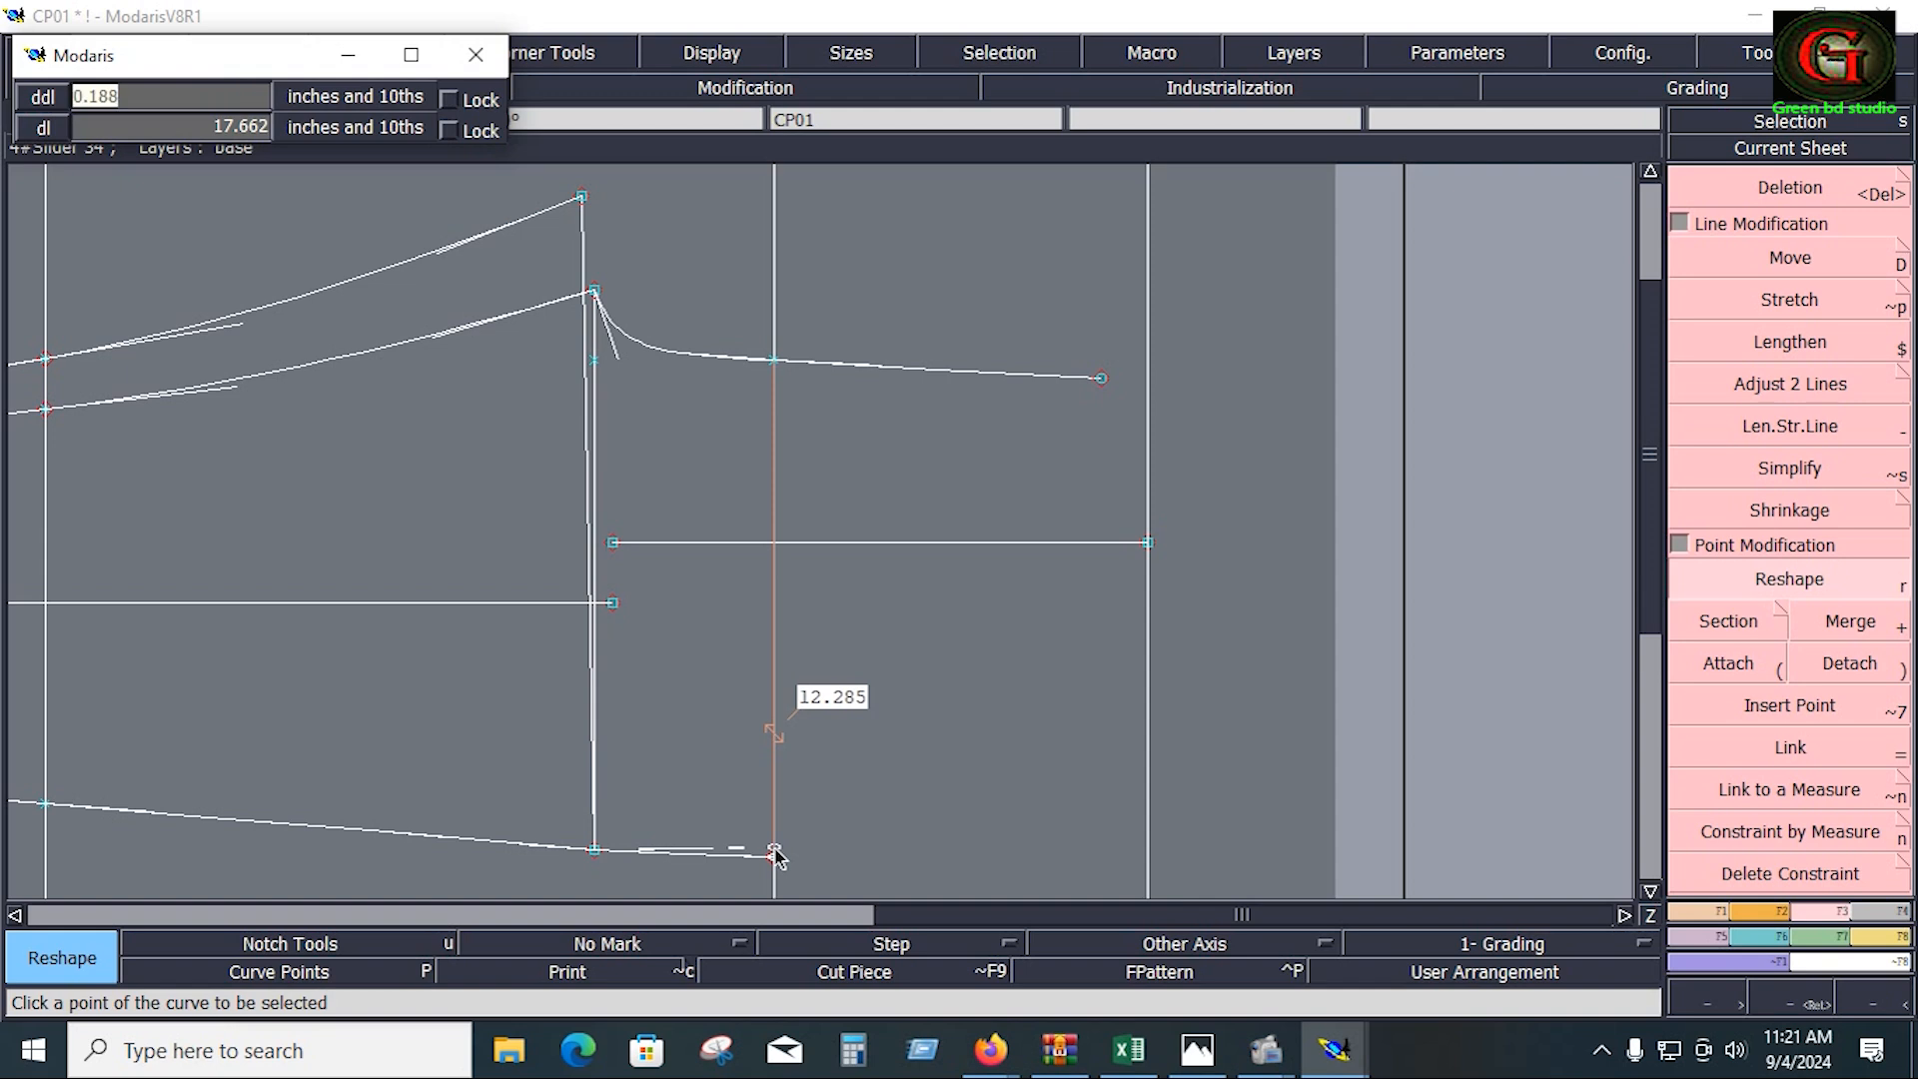
key("Return")
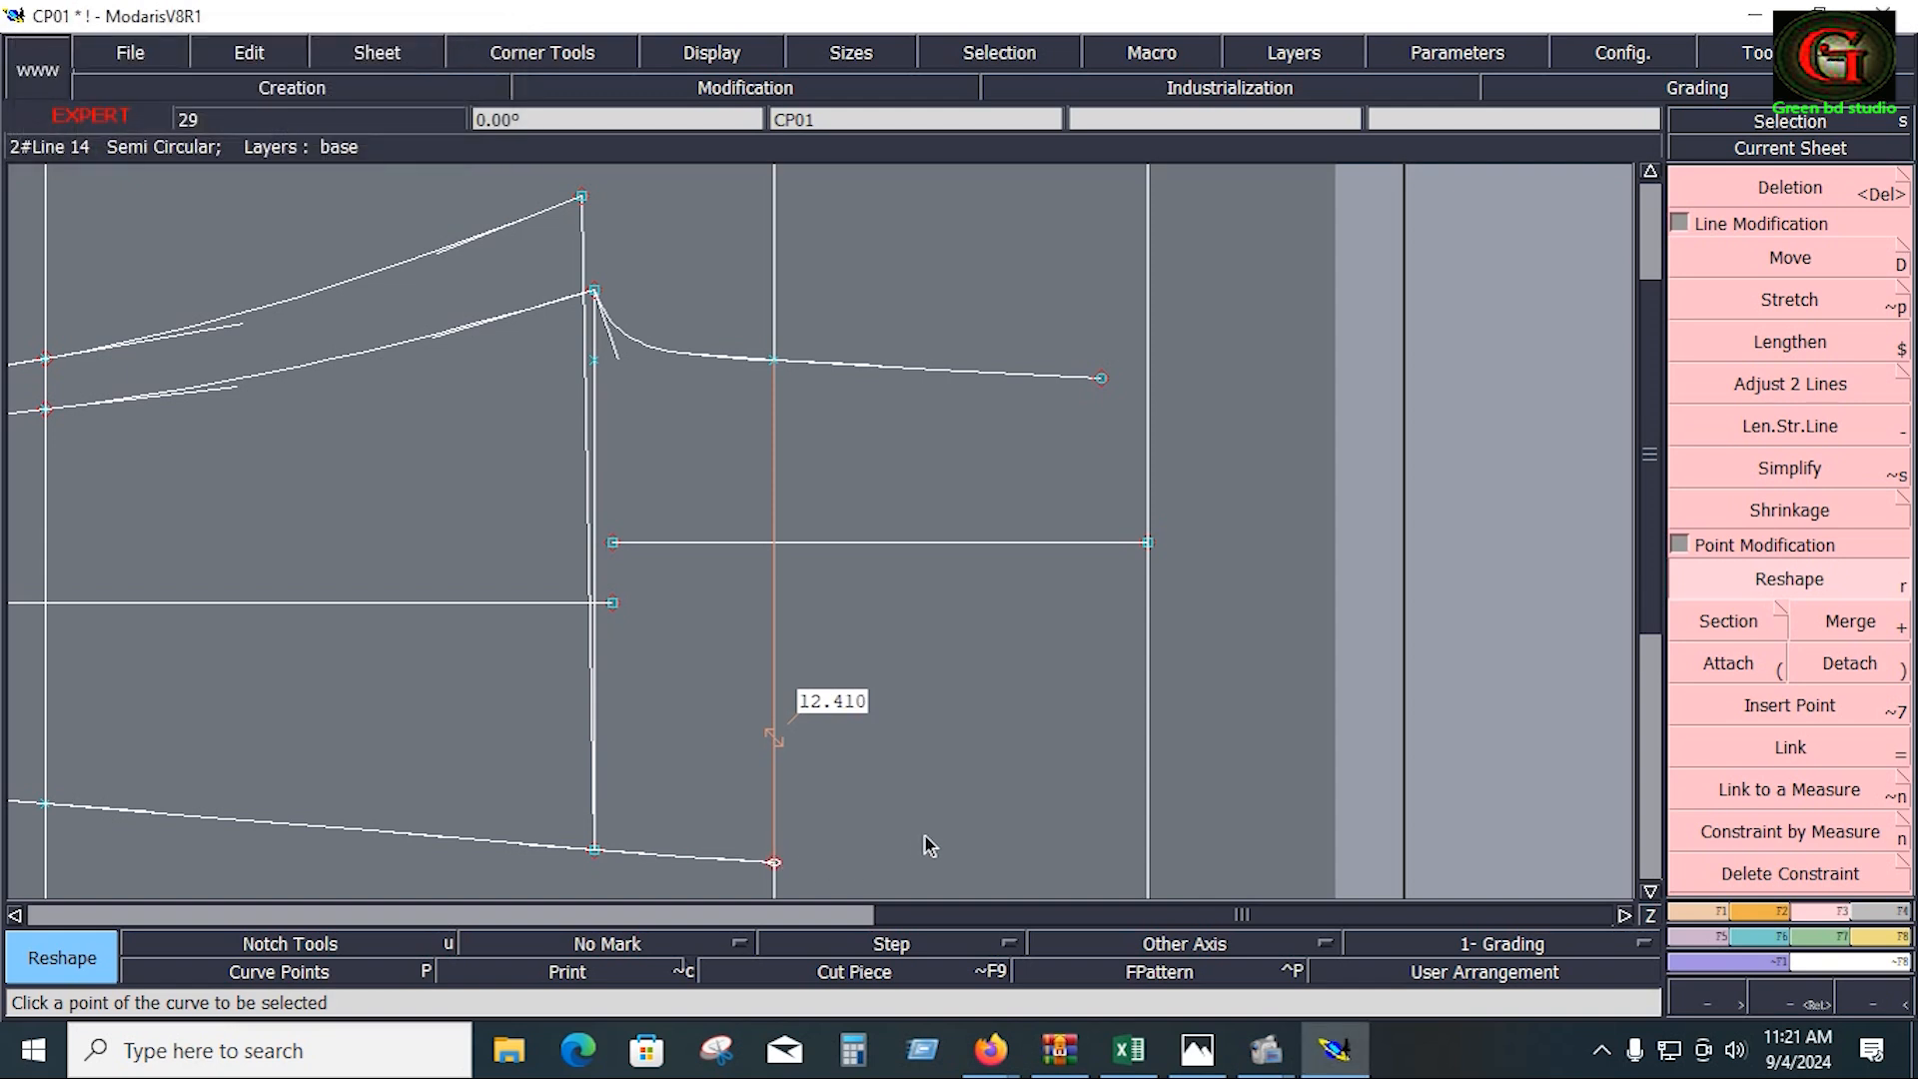
Step: Undo the last outward reshape of the side line's hip end and the hip line's length measure
key("ctrl+z")
key("ctrl+z")
key("ctrl+z")
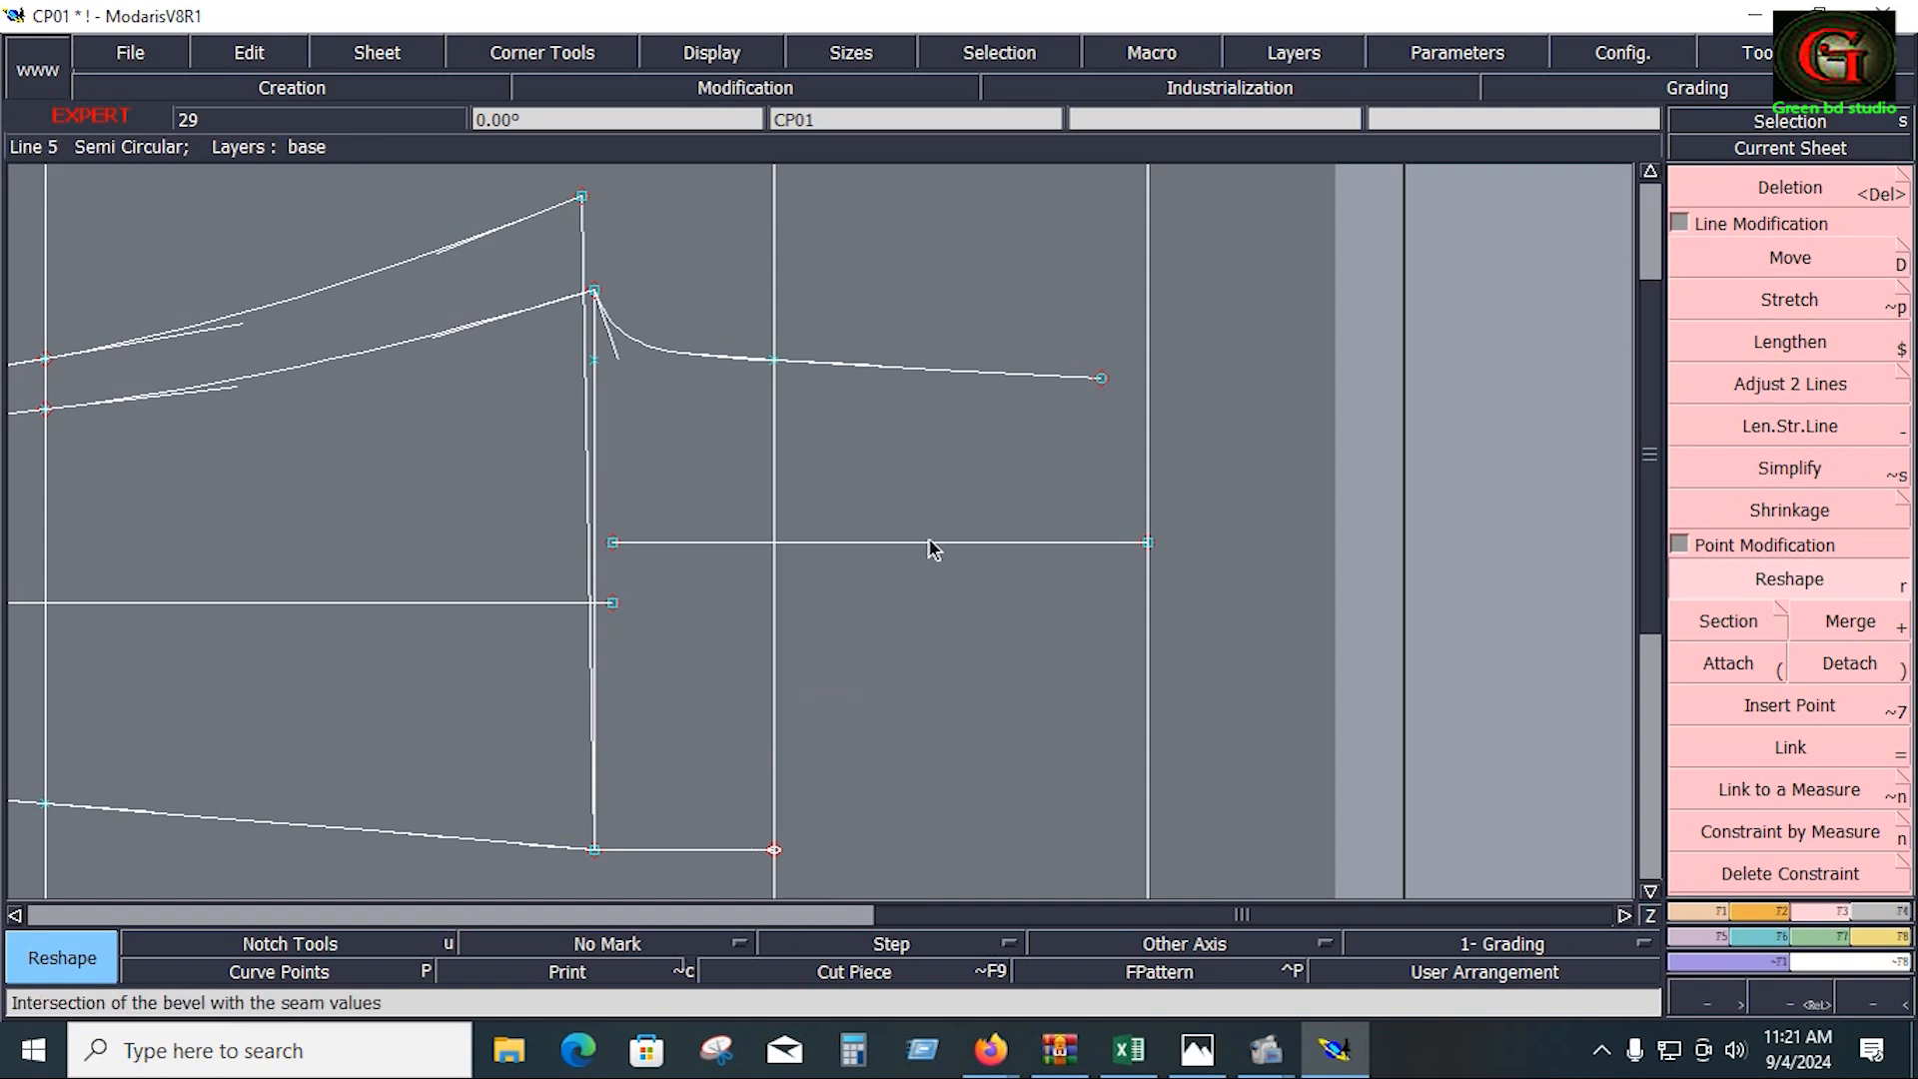
key("ctrl+z")
Step: Reshape the side line's hip end inward along the hip line with a ddl of -0.125 inches
left_click(1784, 590)
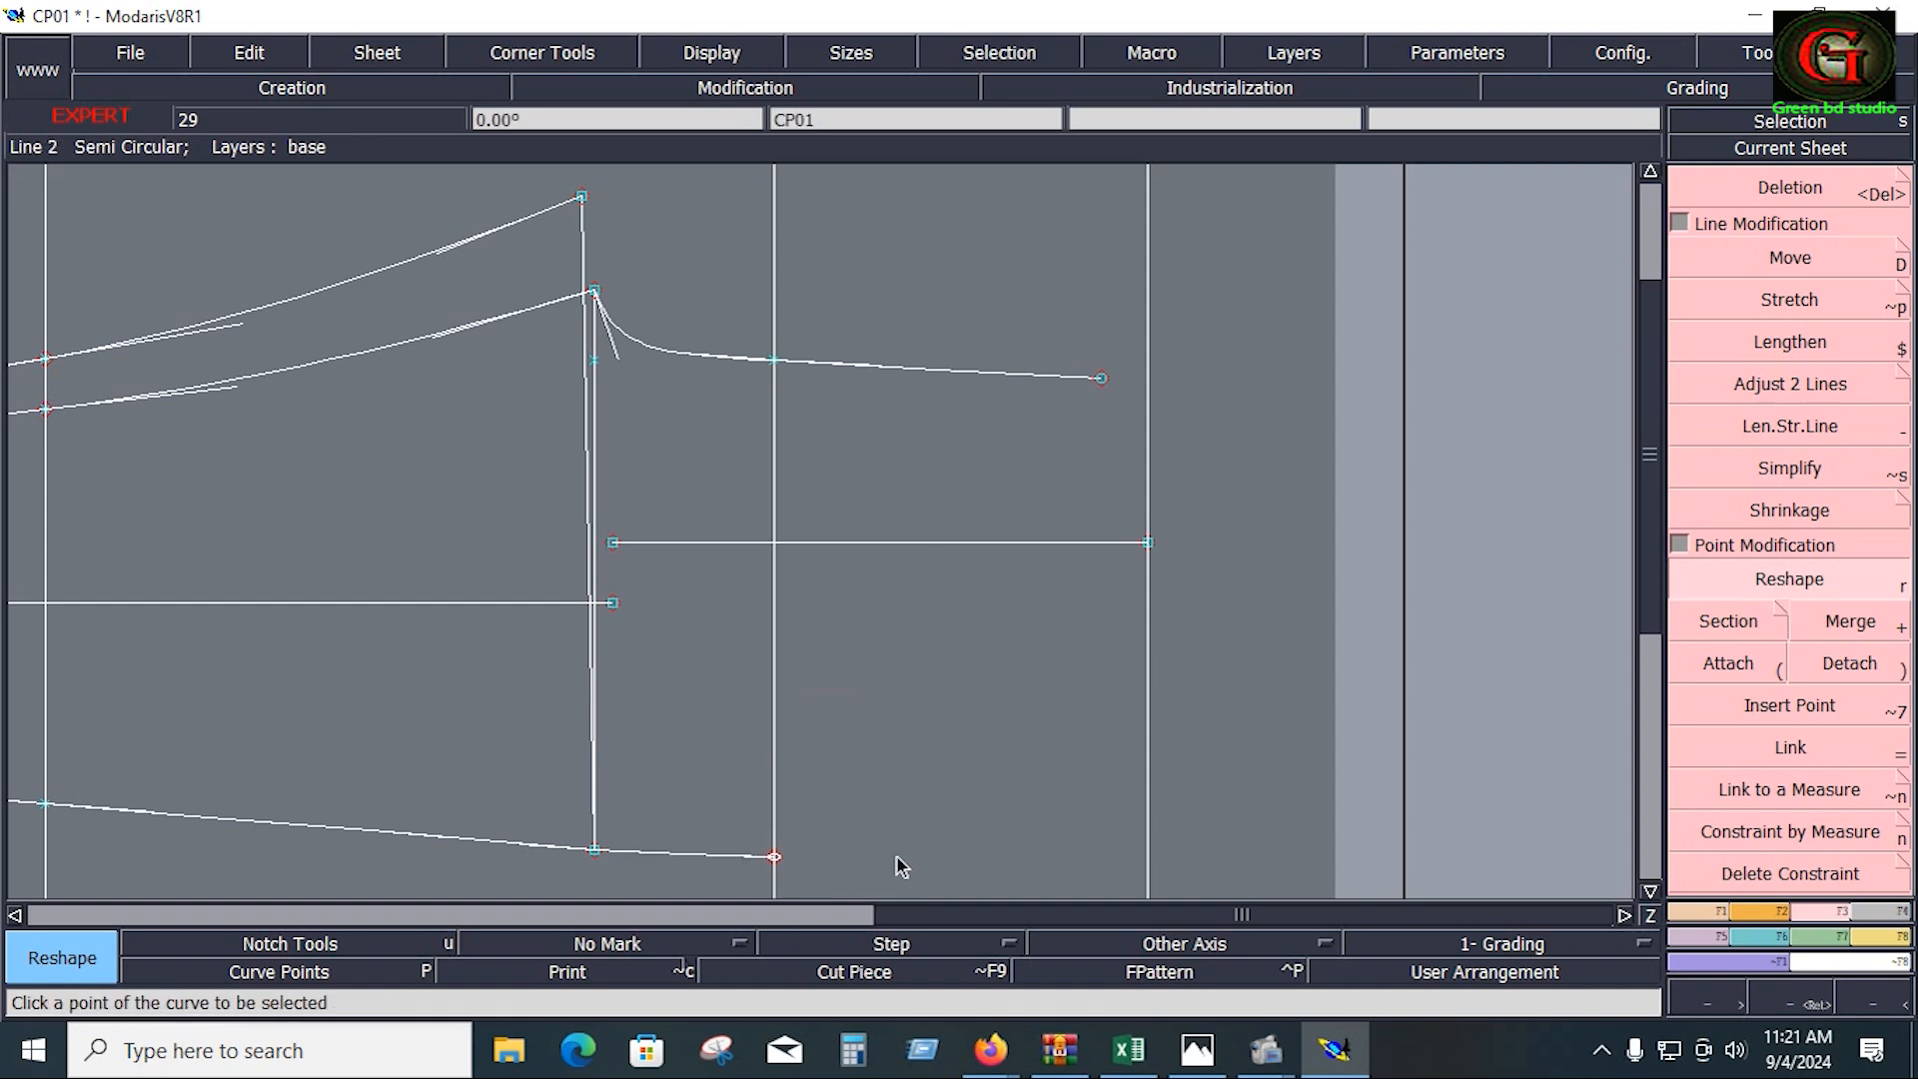
left_click(774, 858)
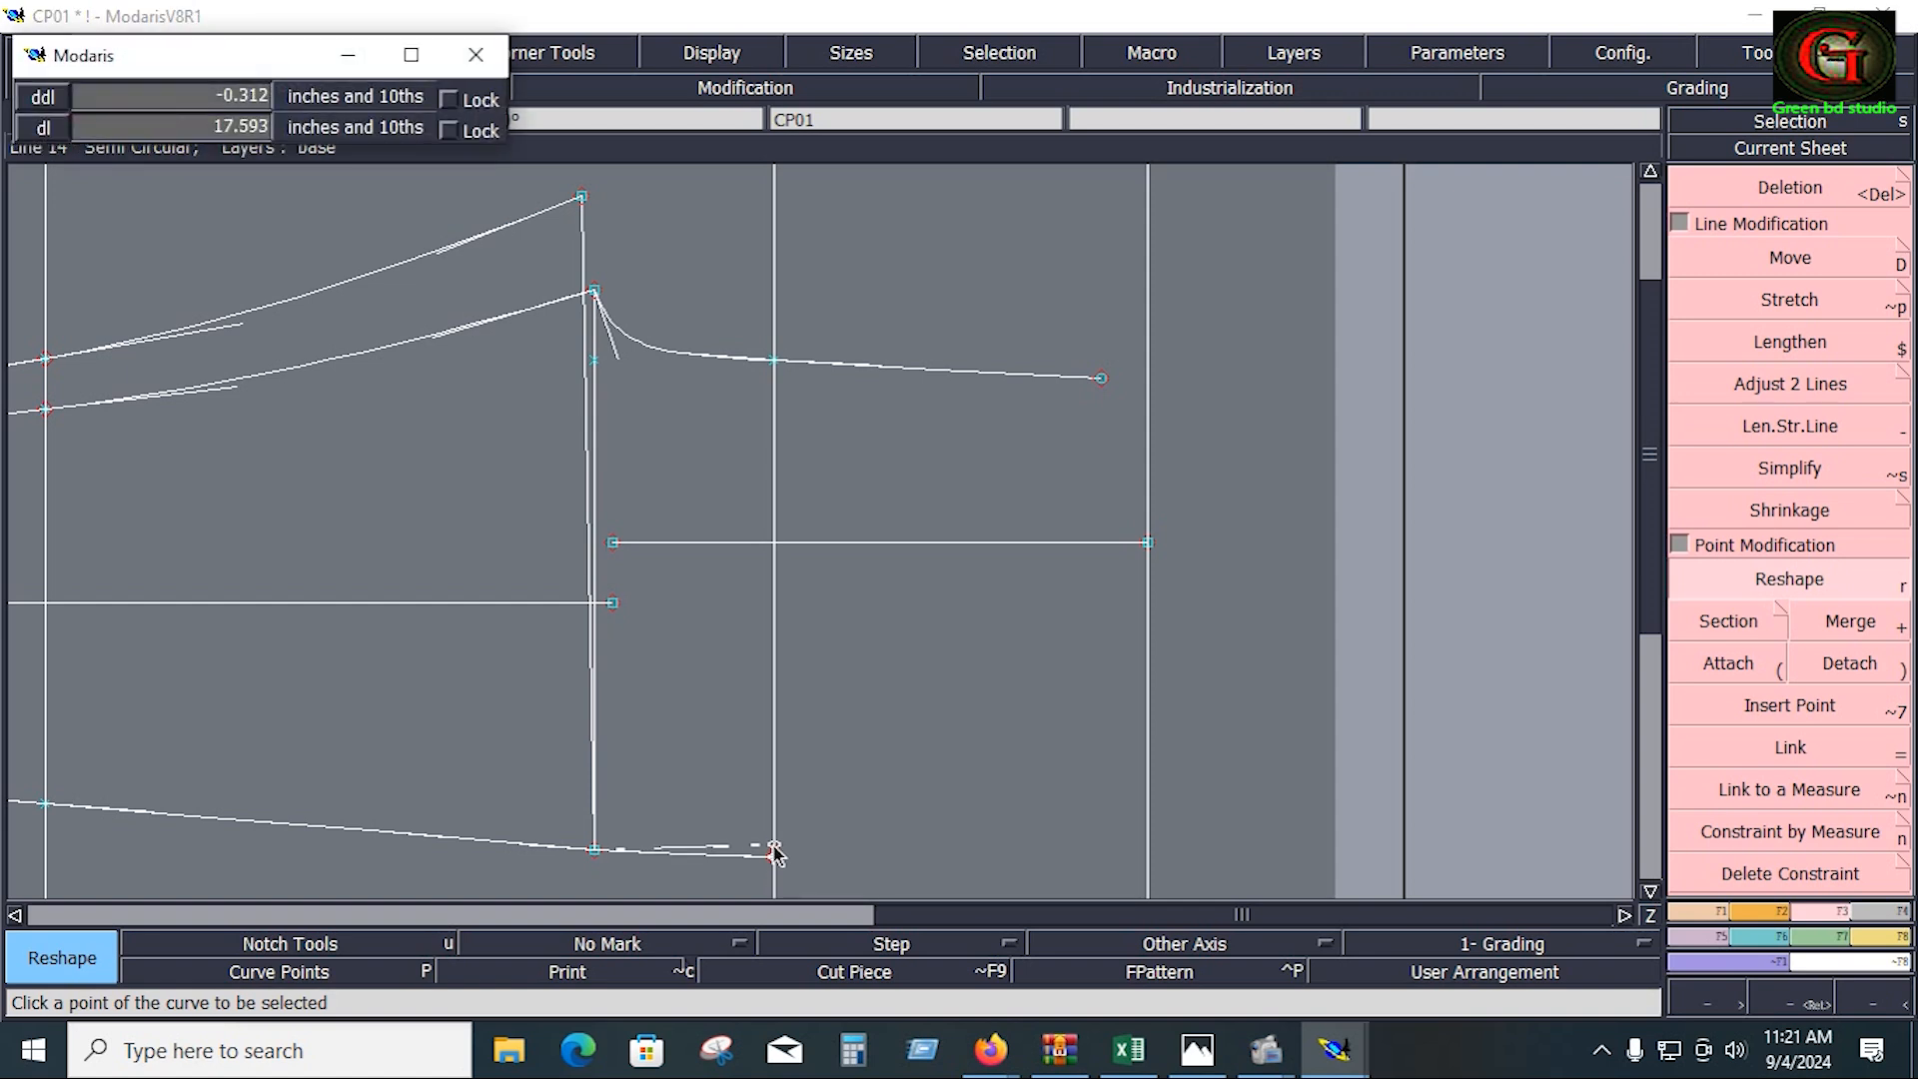
type("0.125")
type("-.125")
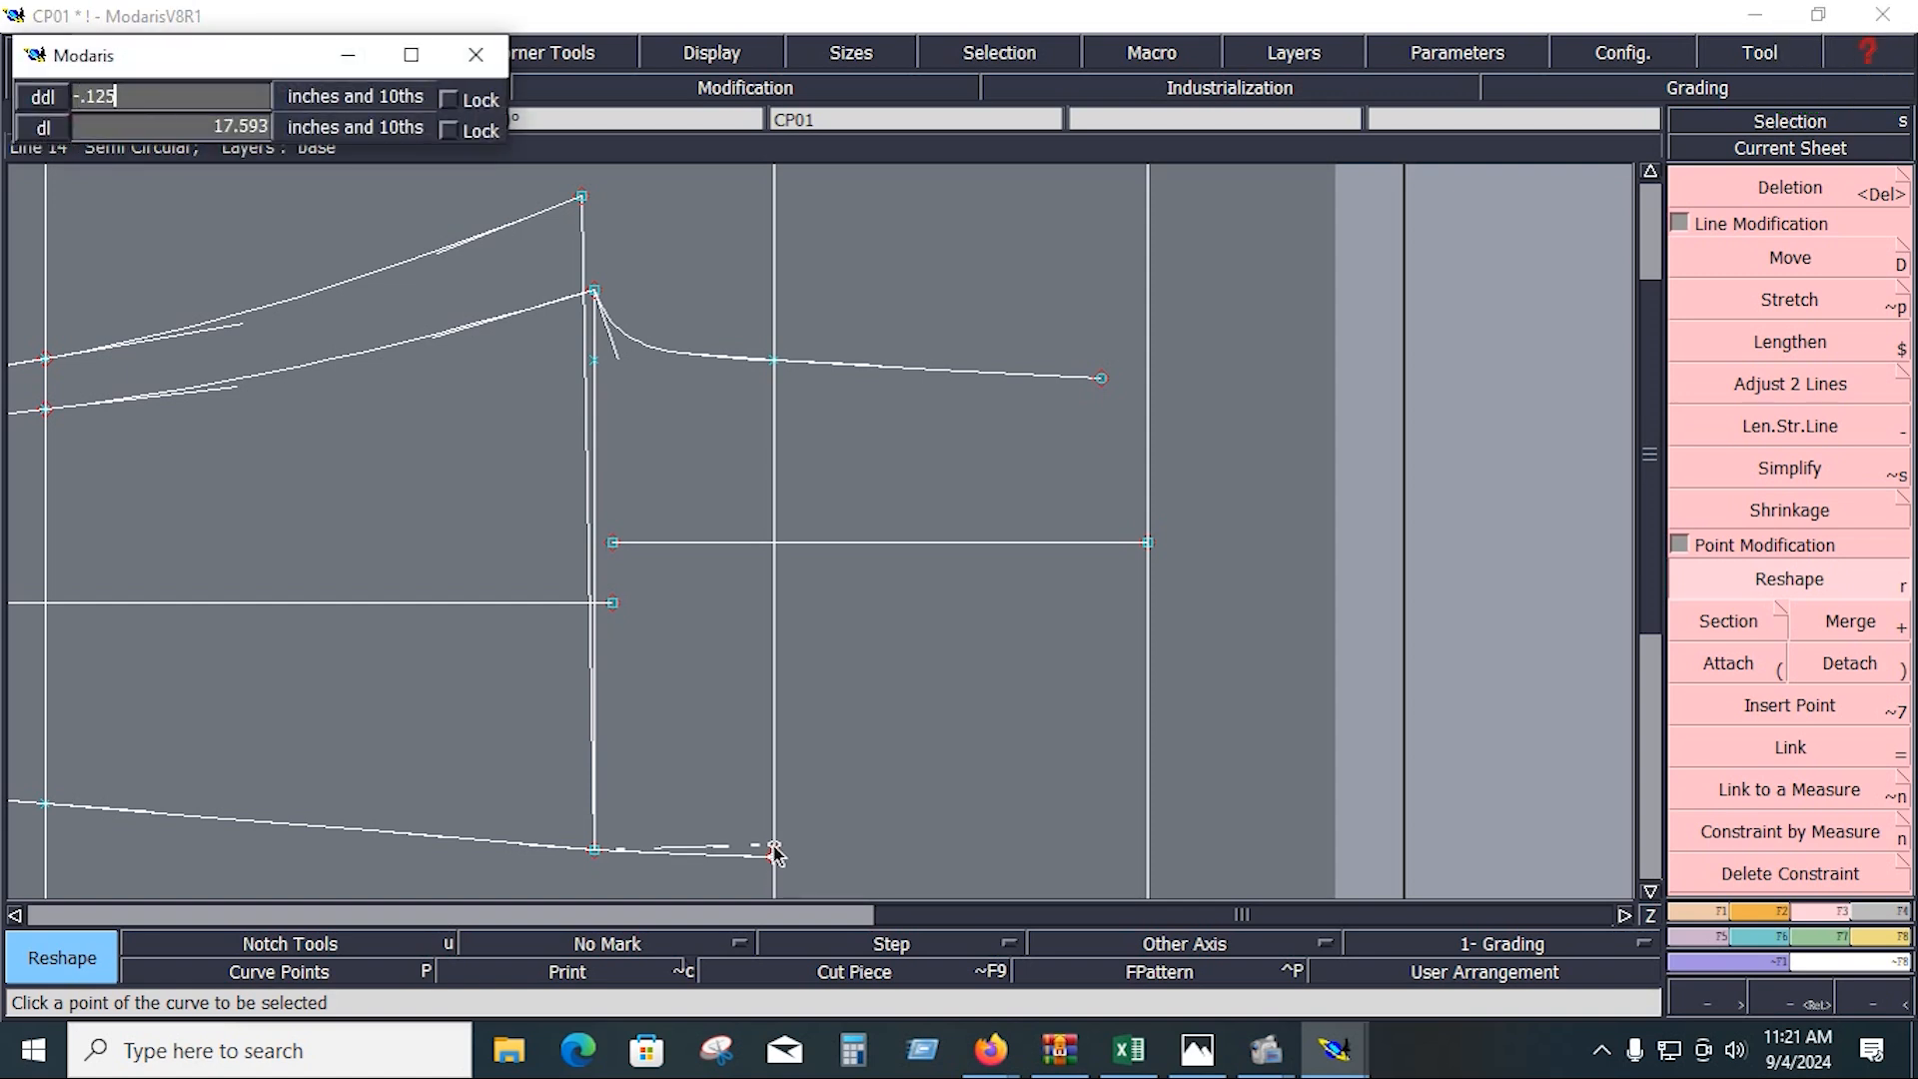
key("Return")
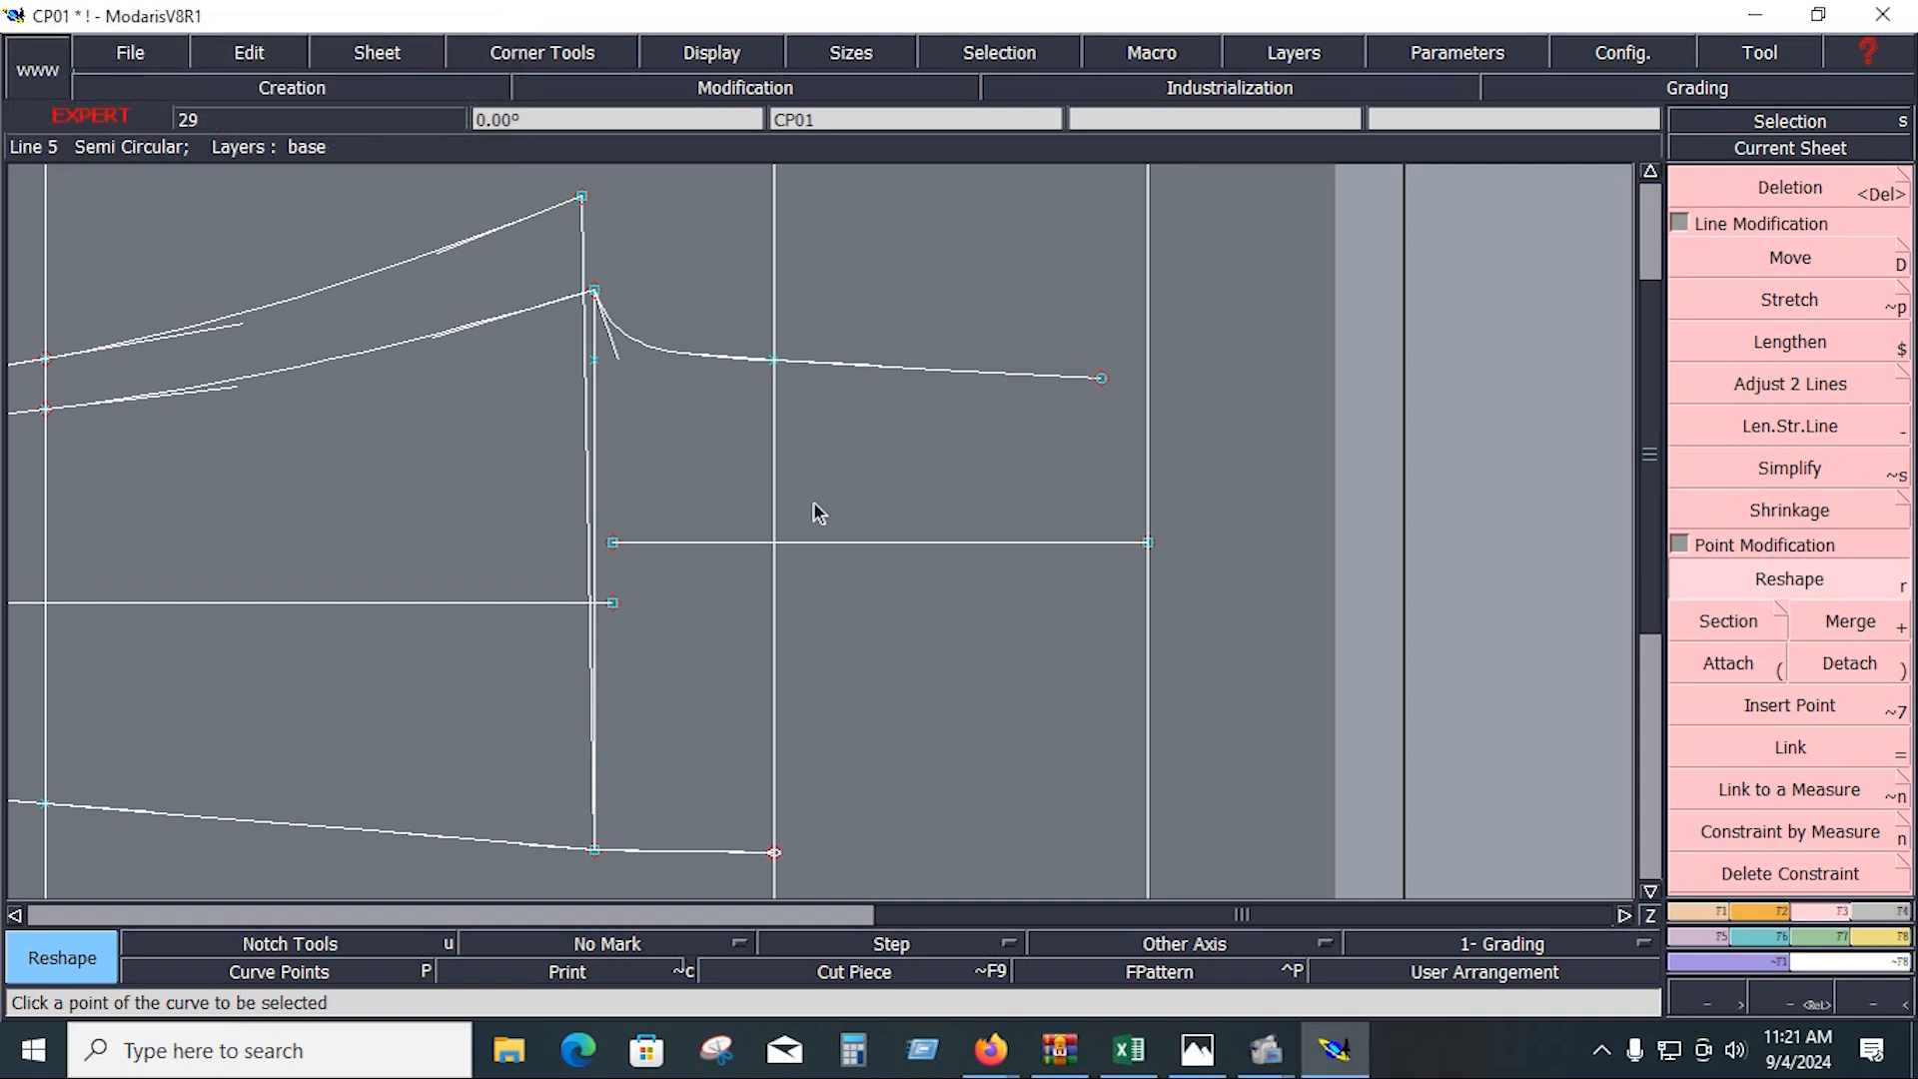
Step: Reshape the rise line's point on the hip line with a dy of -0.5 inches
left_click(774, 368)
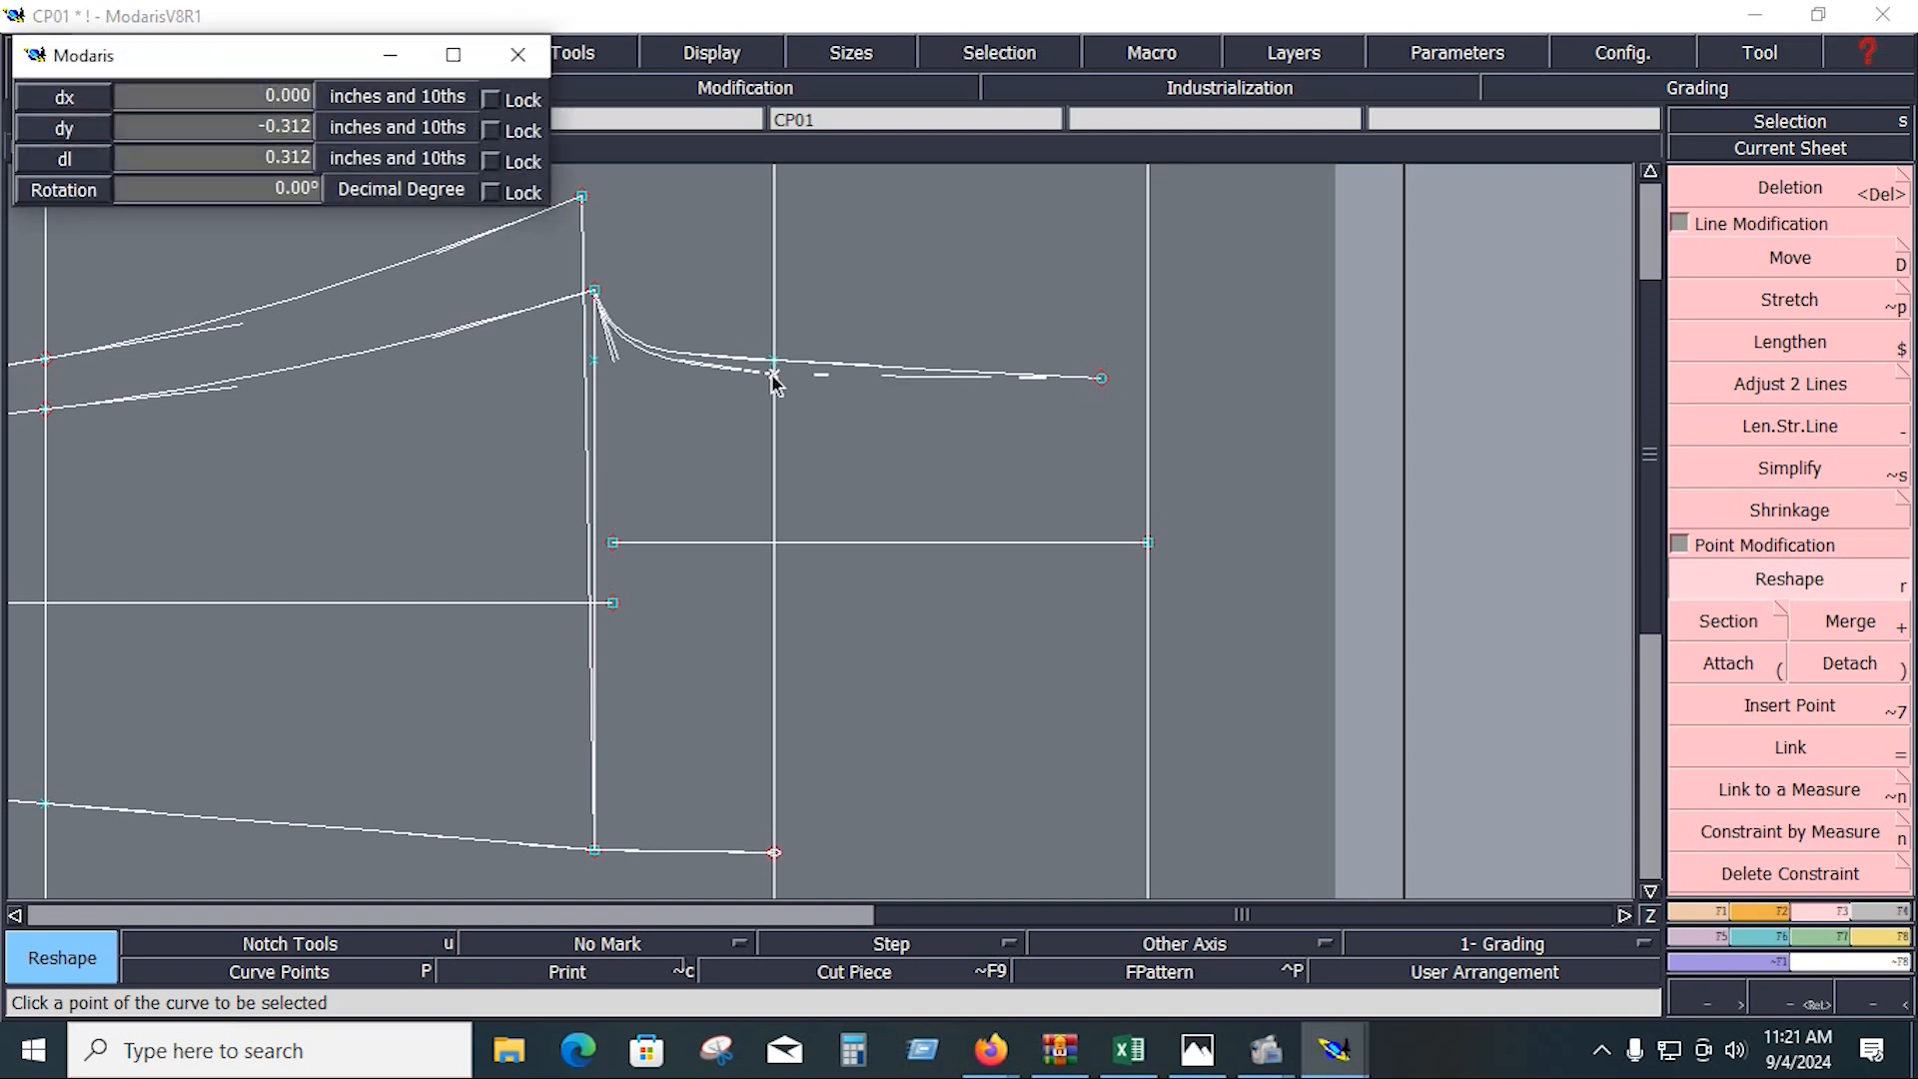
key("Down")
key("Down")
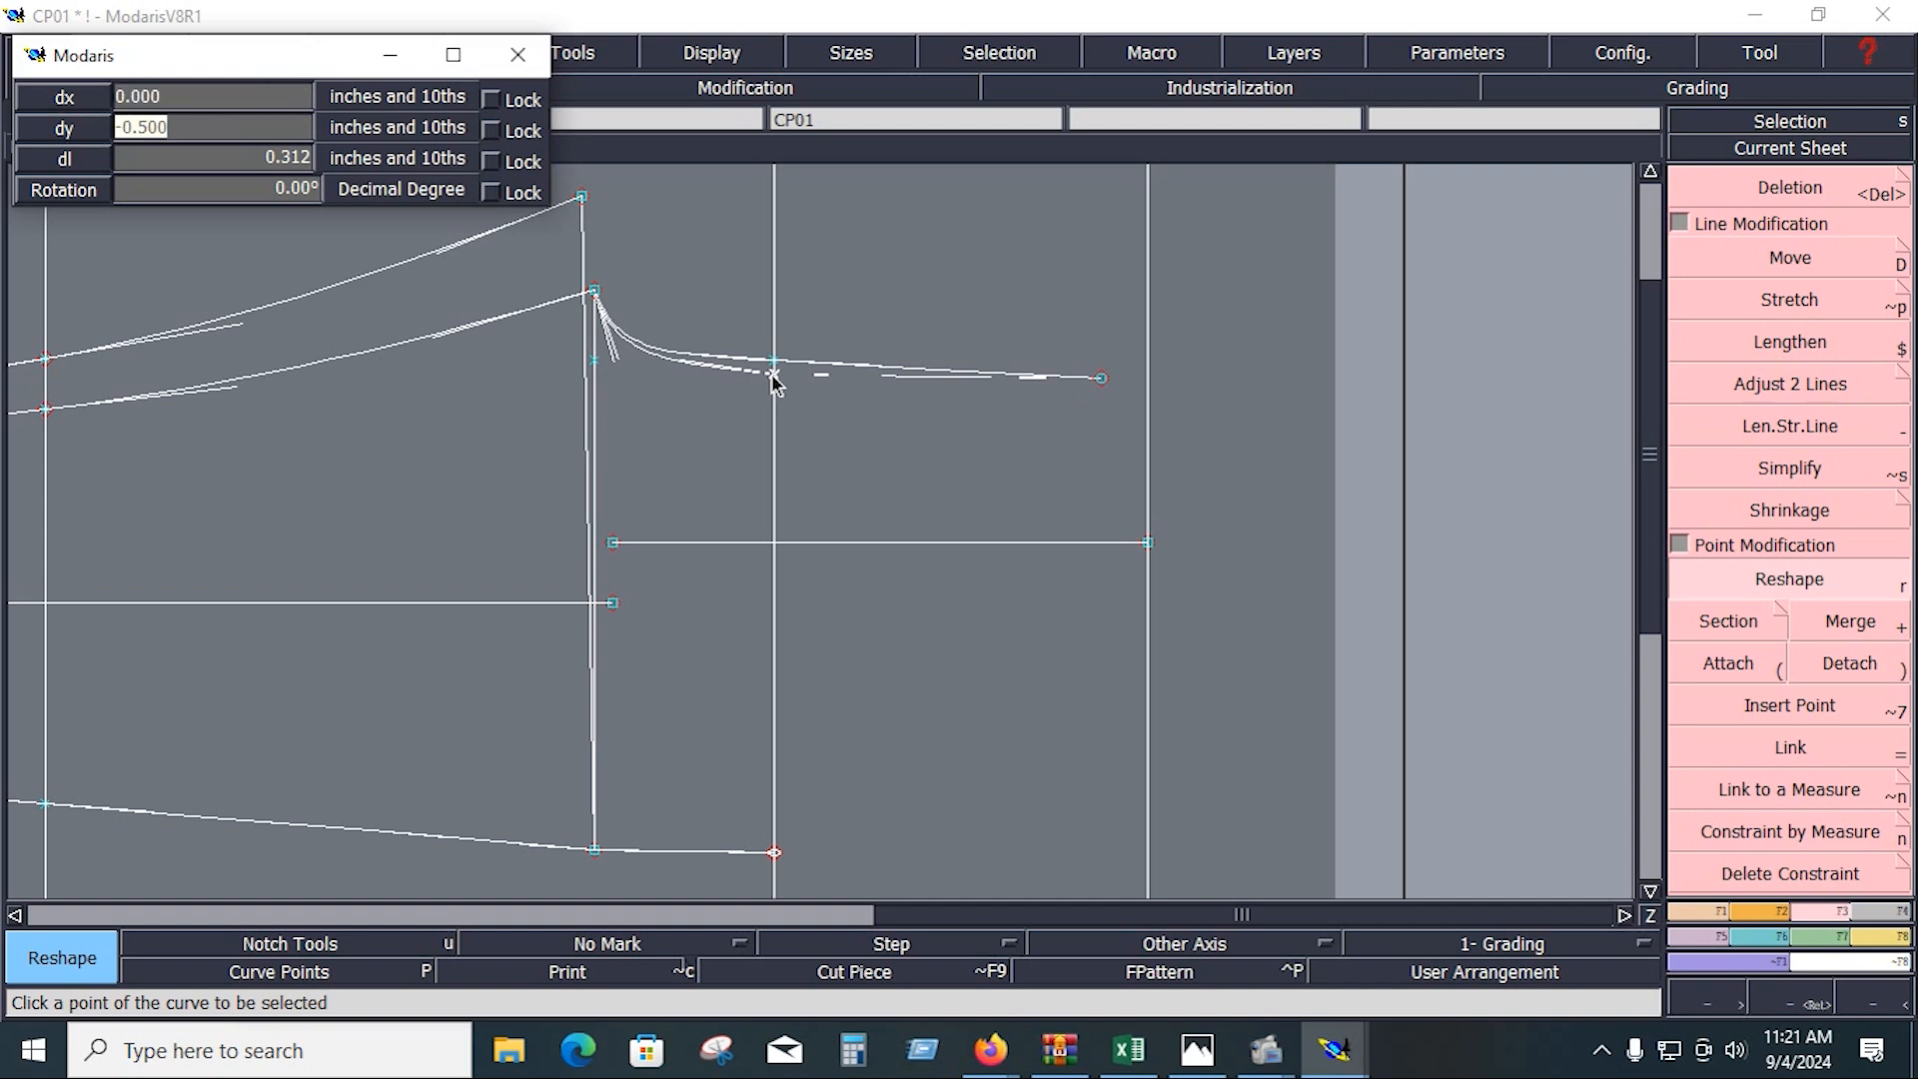
type("-.5")
key("Return")
Step: Reshape the rise line's waist end with a dy of -0.4 inches and smooth the rise curve between crotch and hip line
left_click(1101, 393)
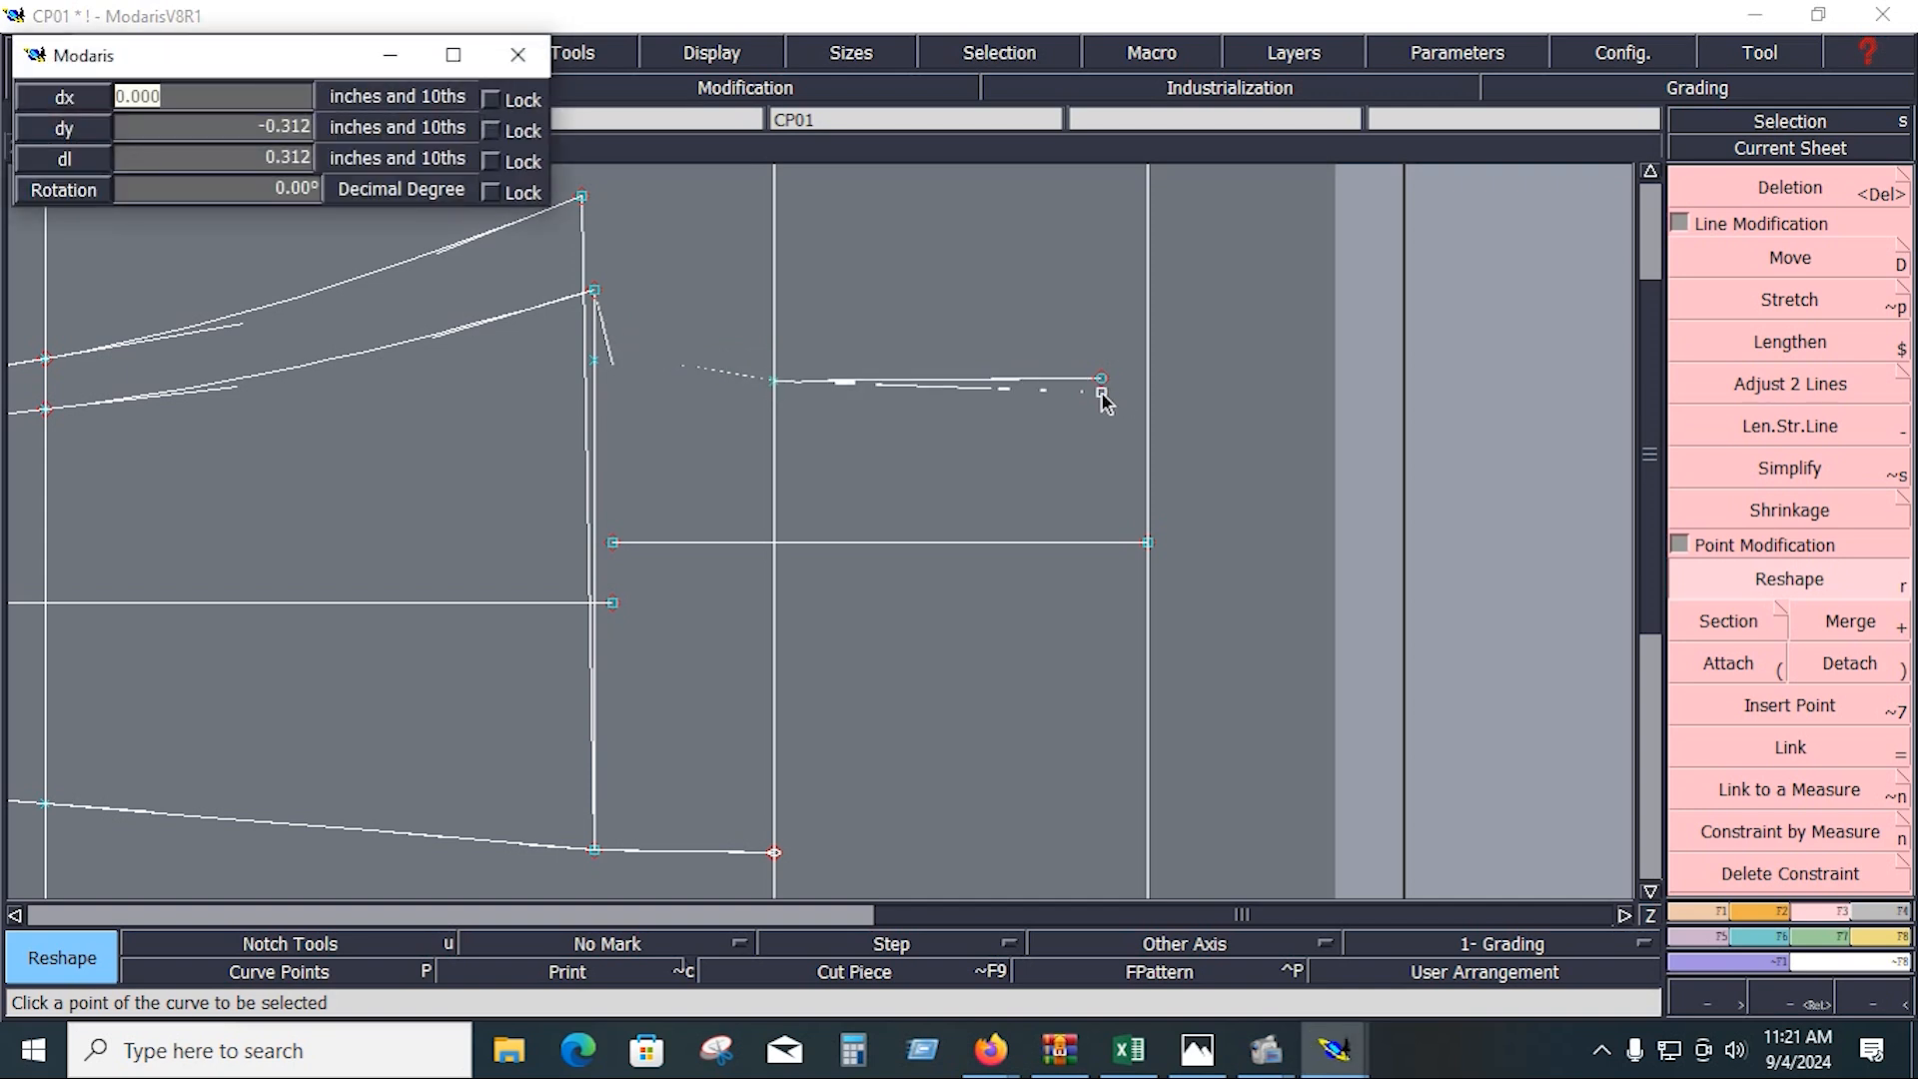
key("Down")
type("-.4")
key("Return")
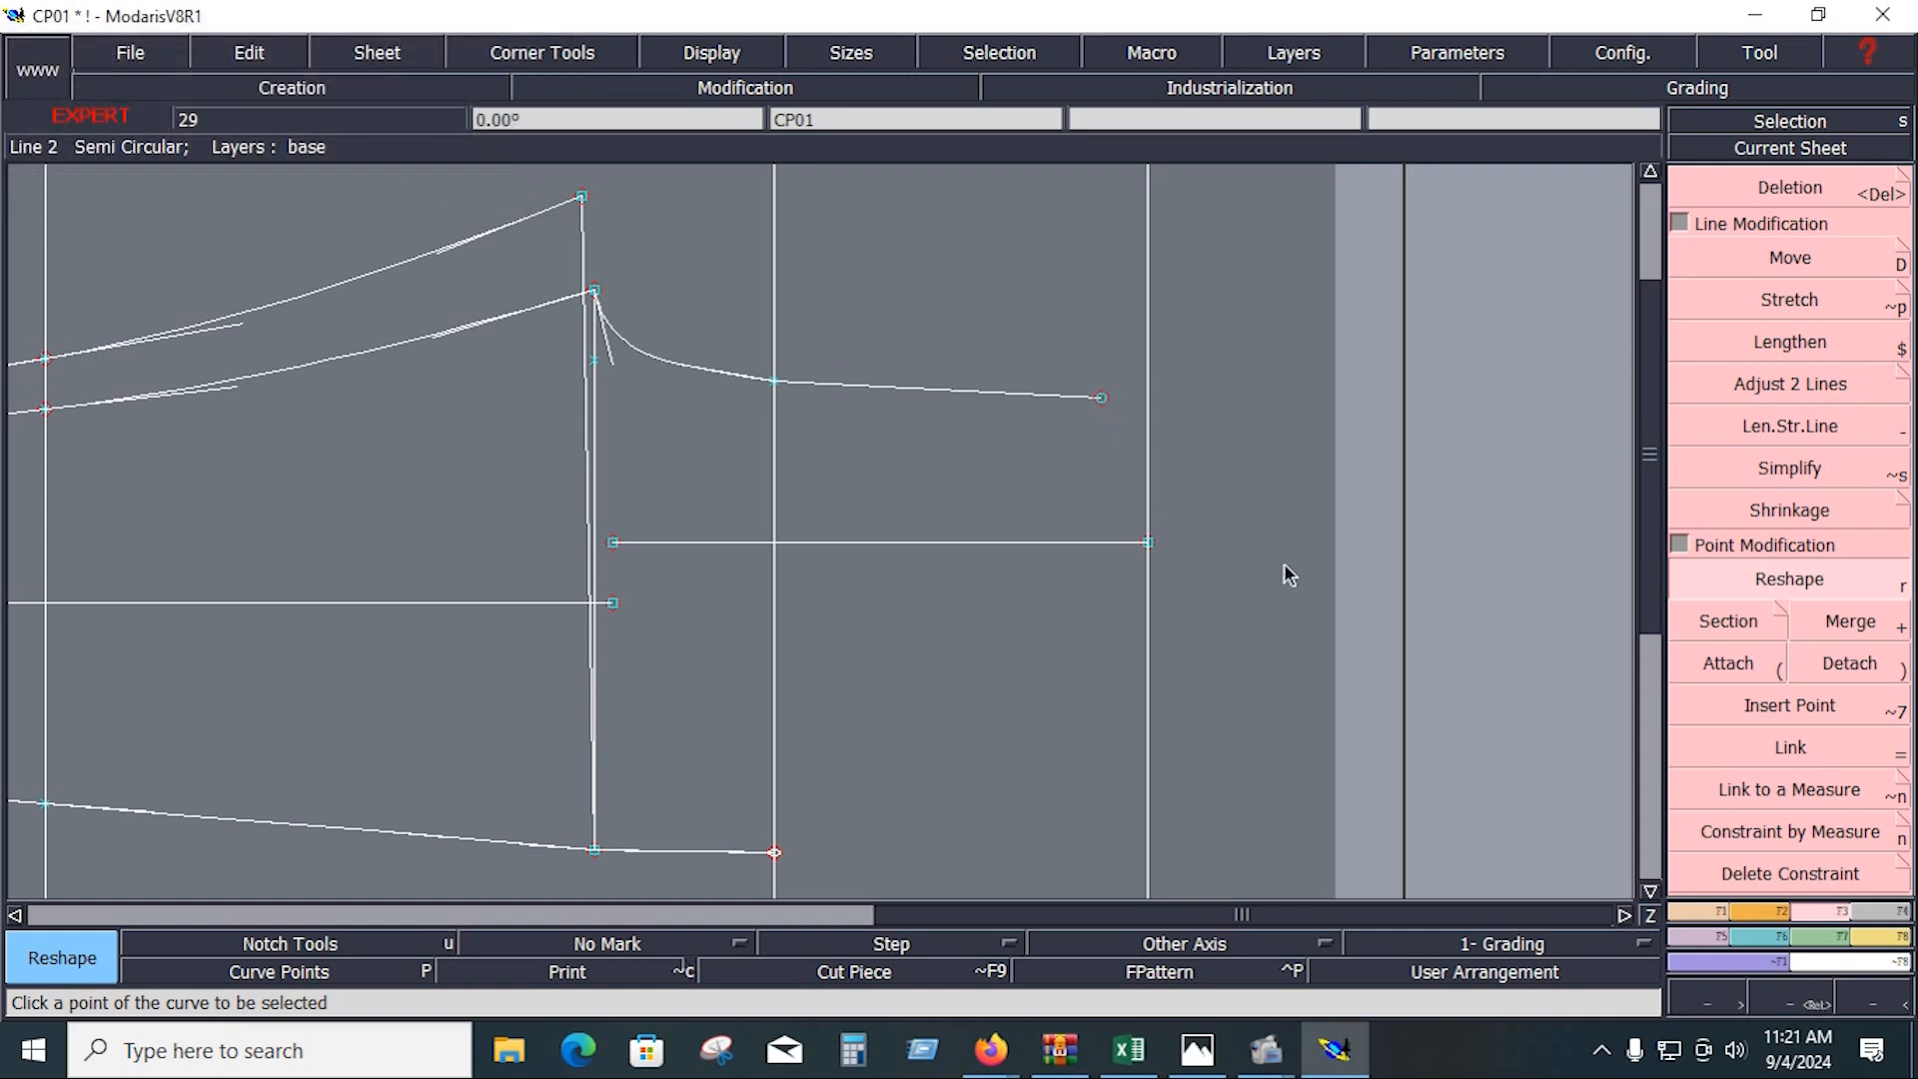
left_click(696, 376)
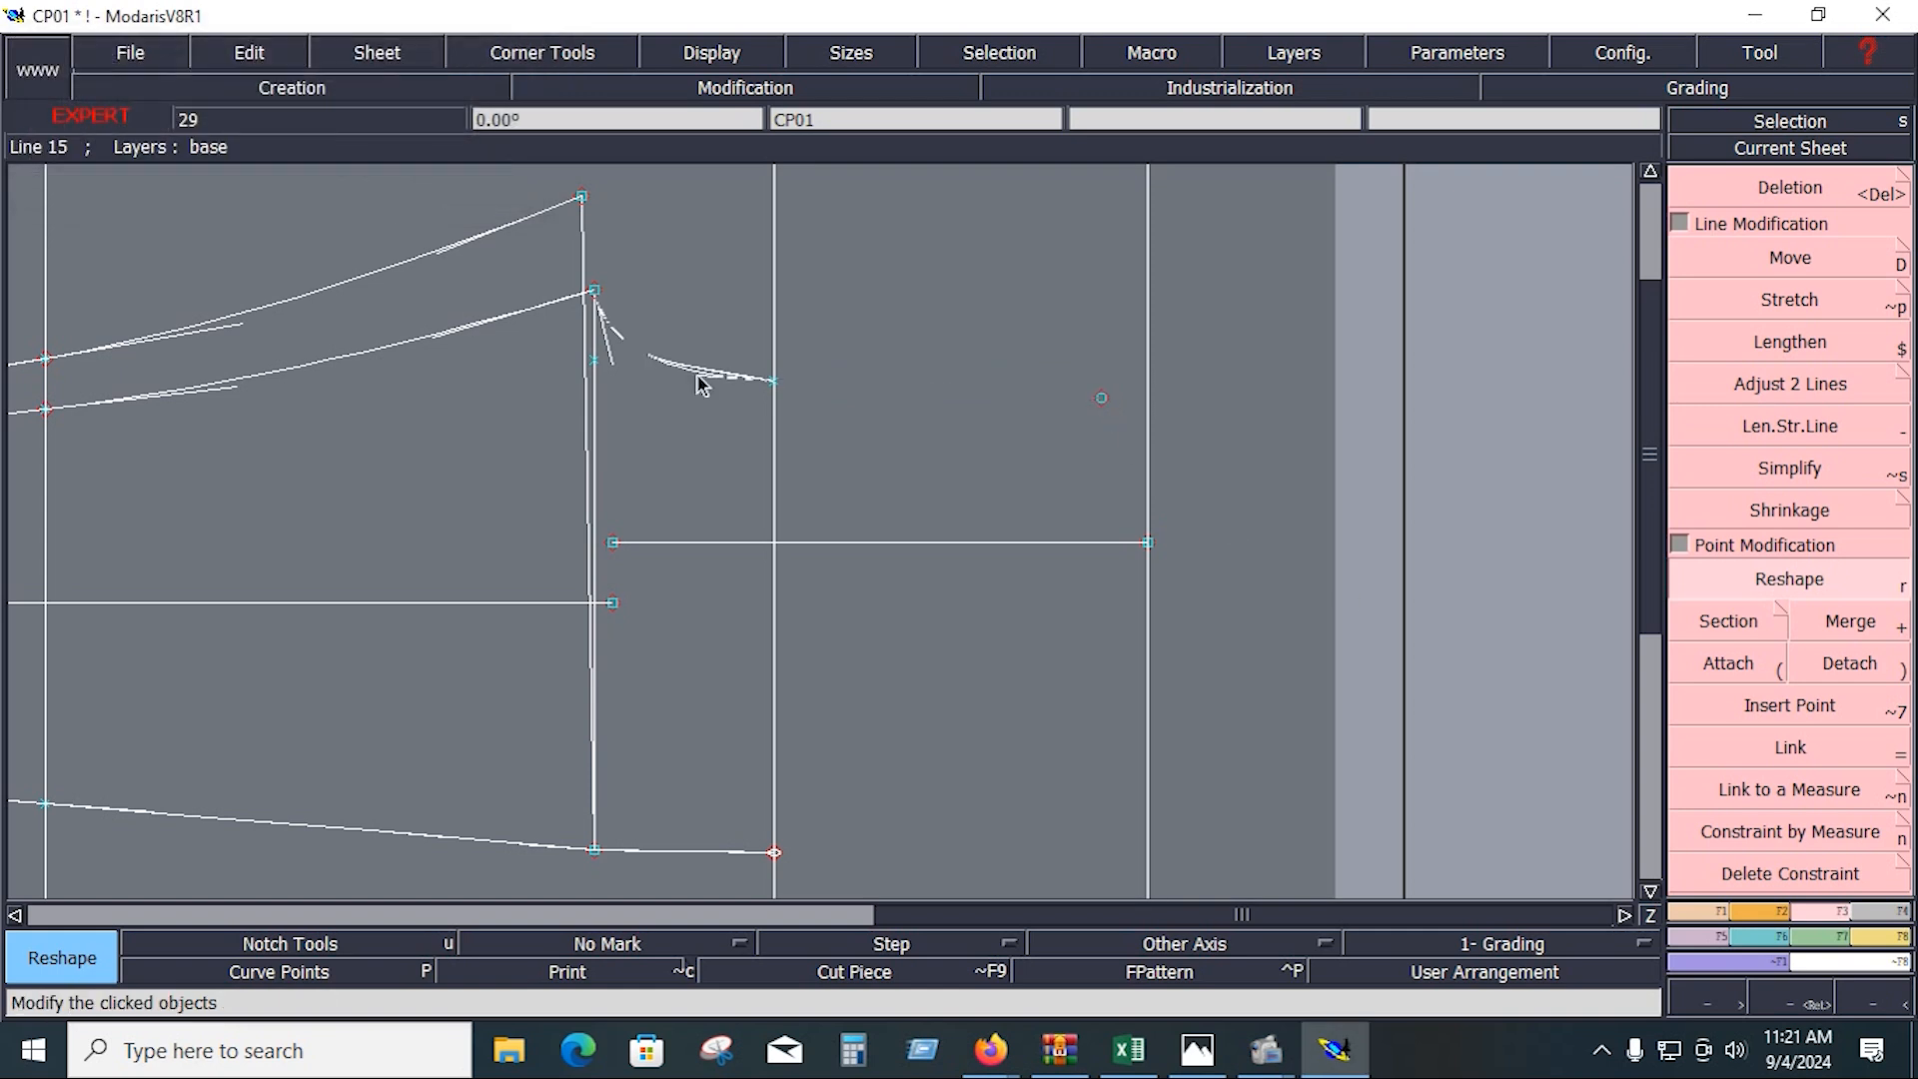
left_click(619, 368)
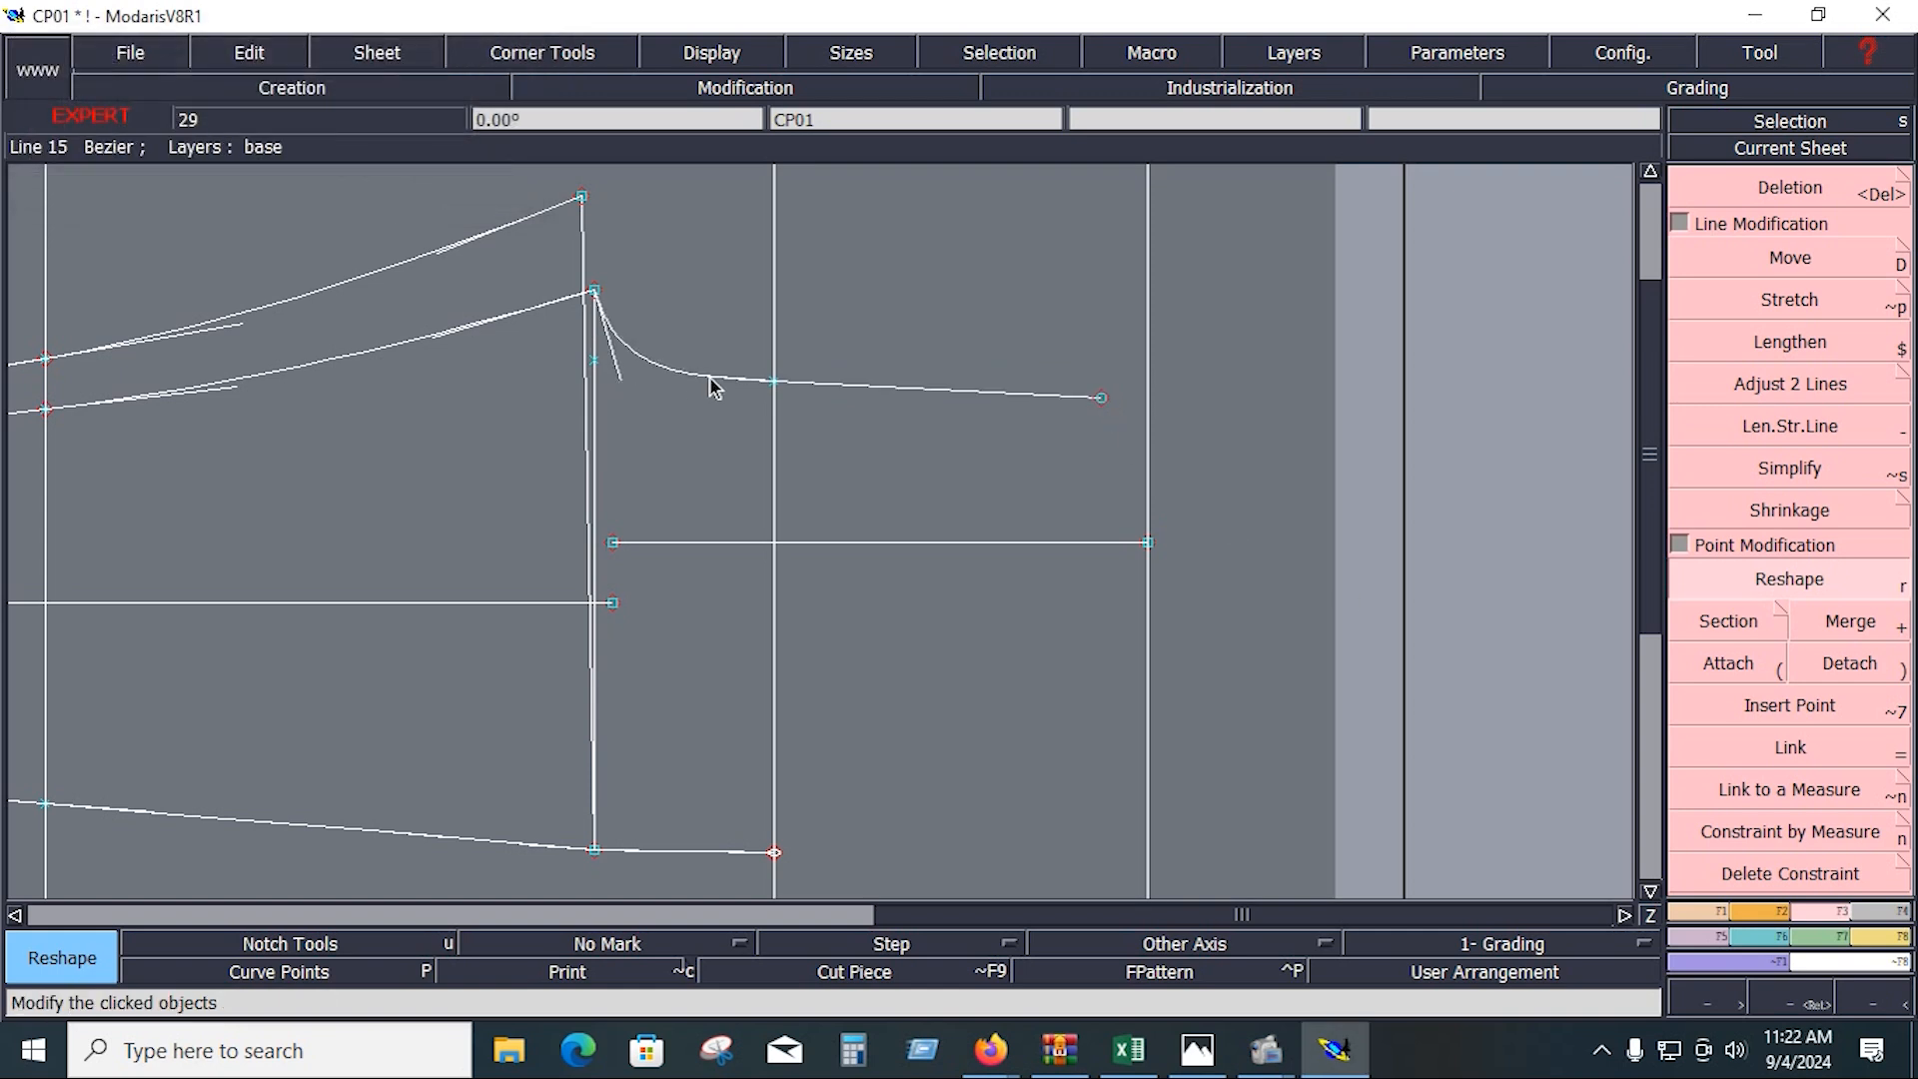
Step: Add a dynamic length measure along the rise line from the crotch point to its waist end
key("shift+l")
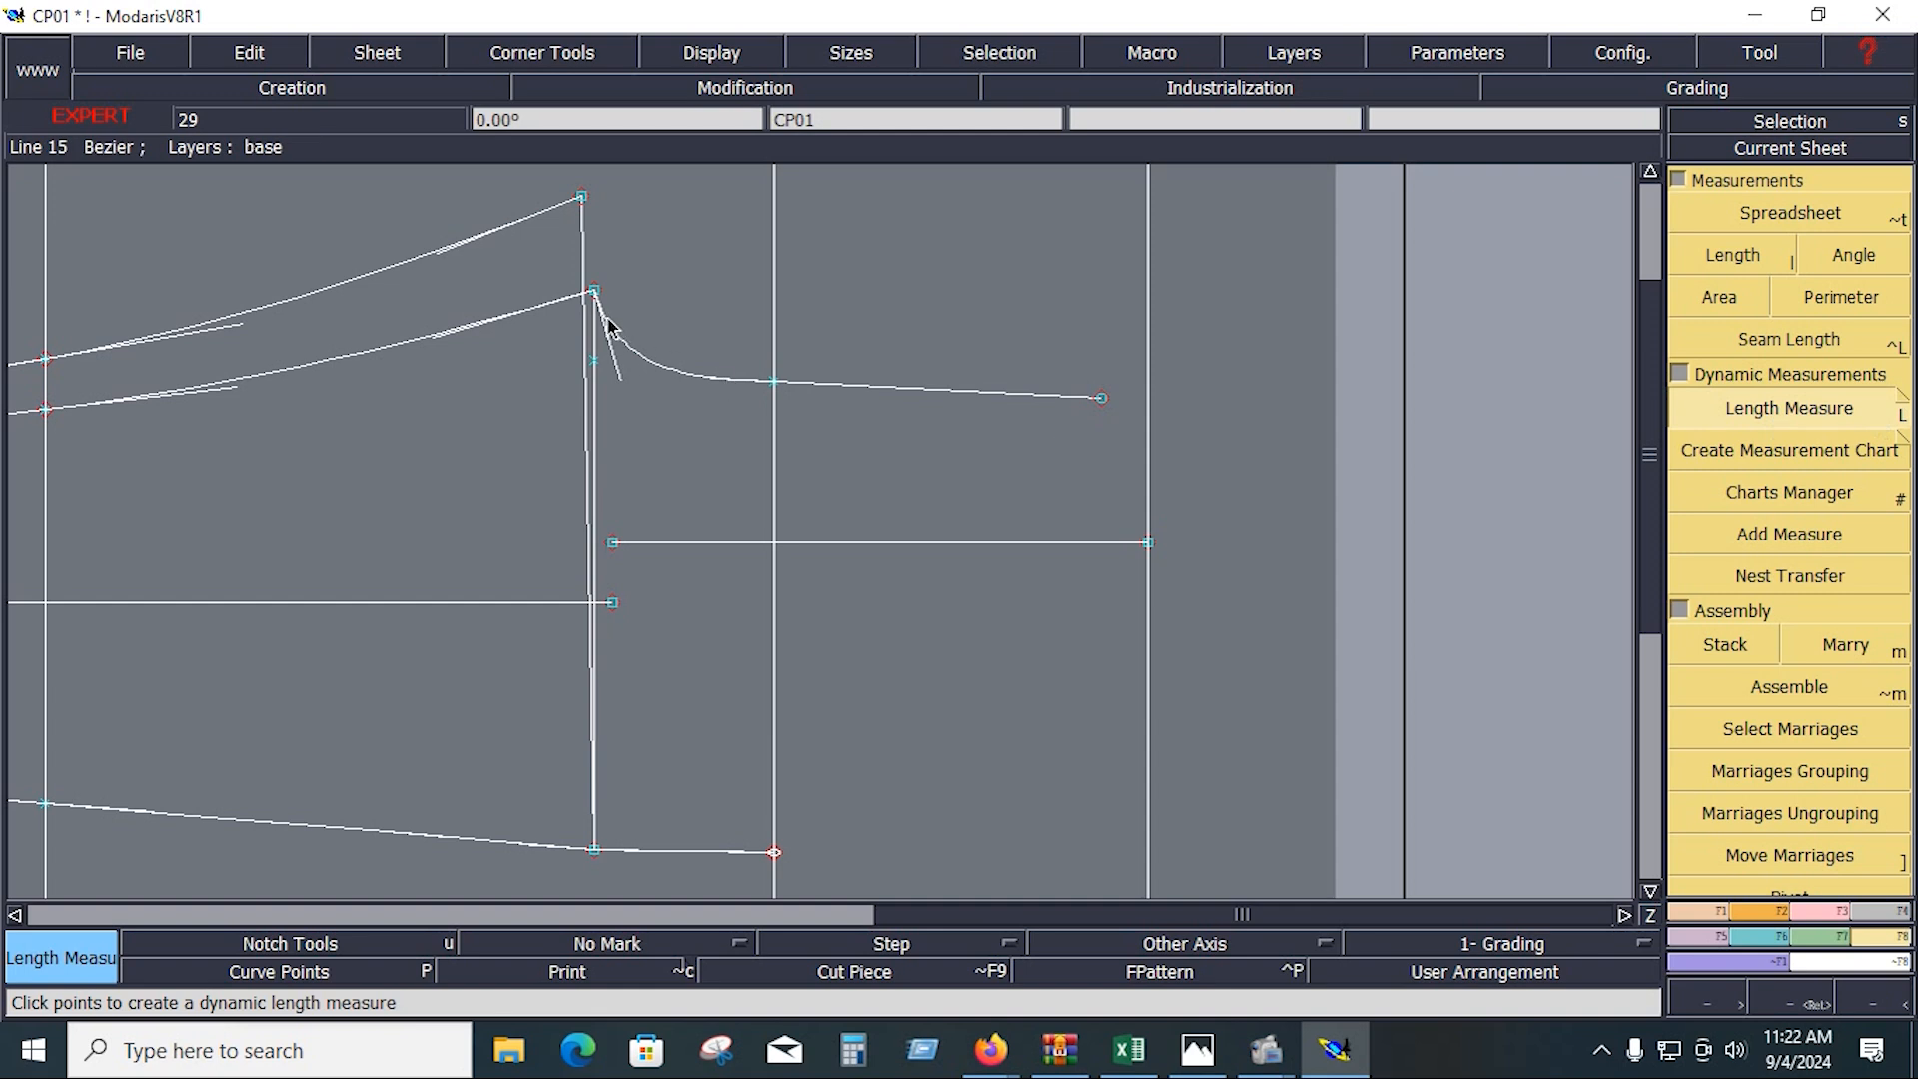
left_click(594, 295)
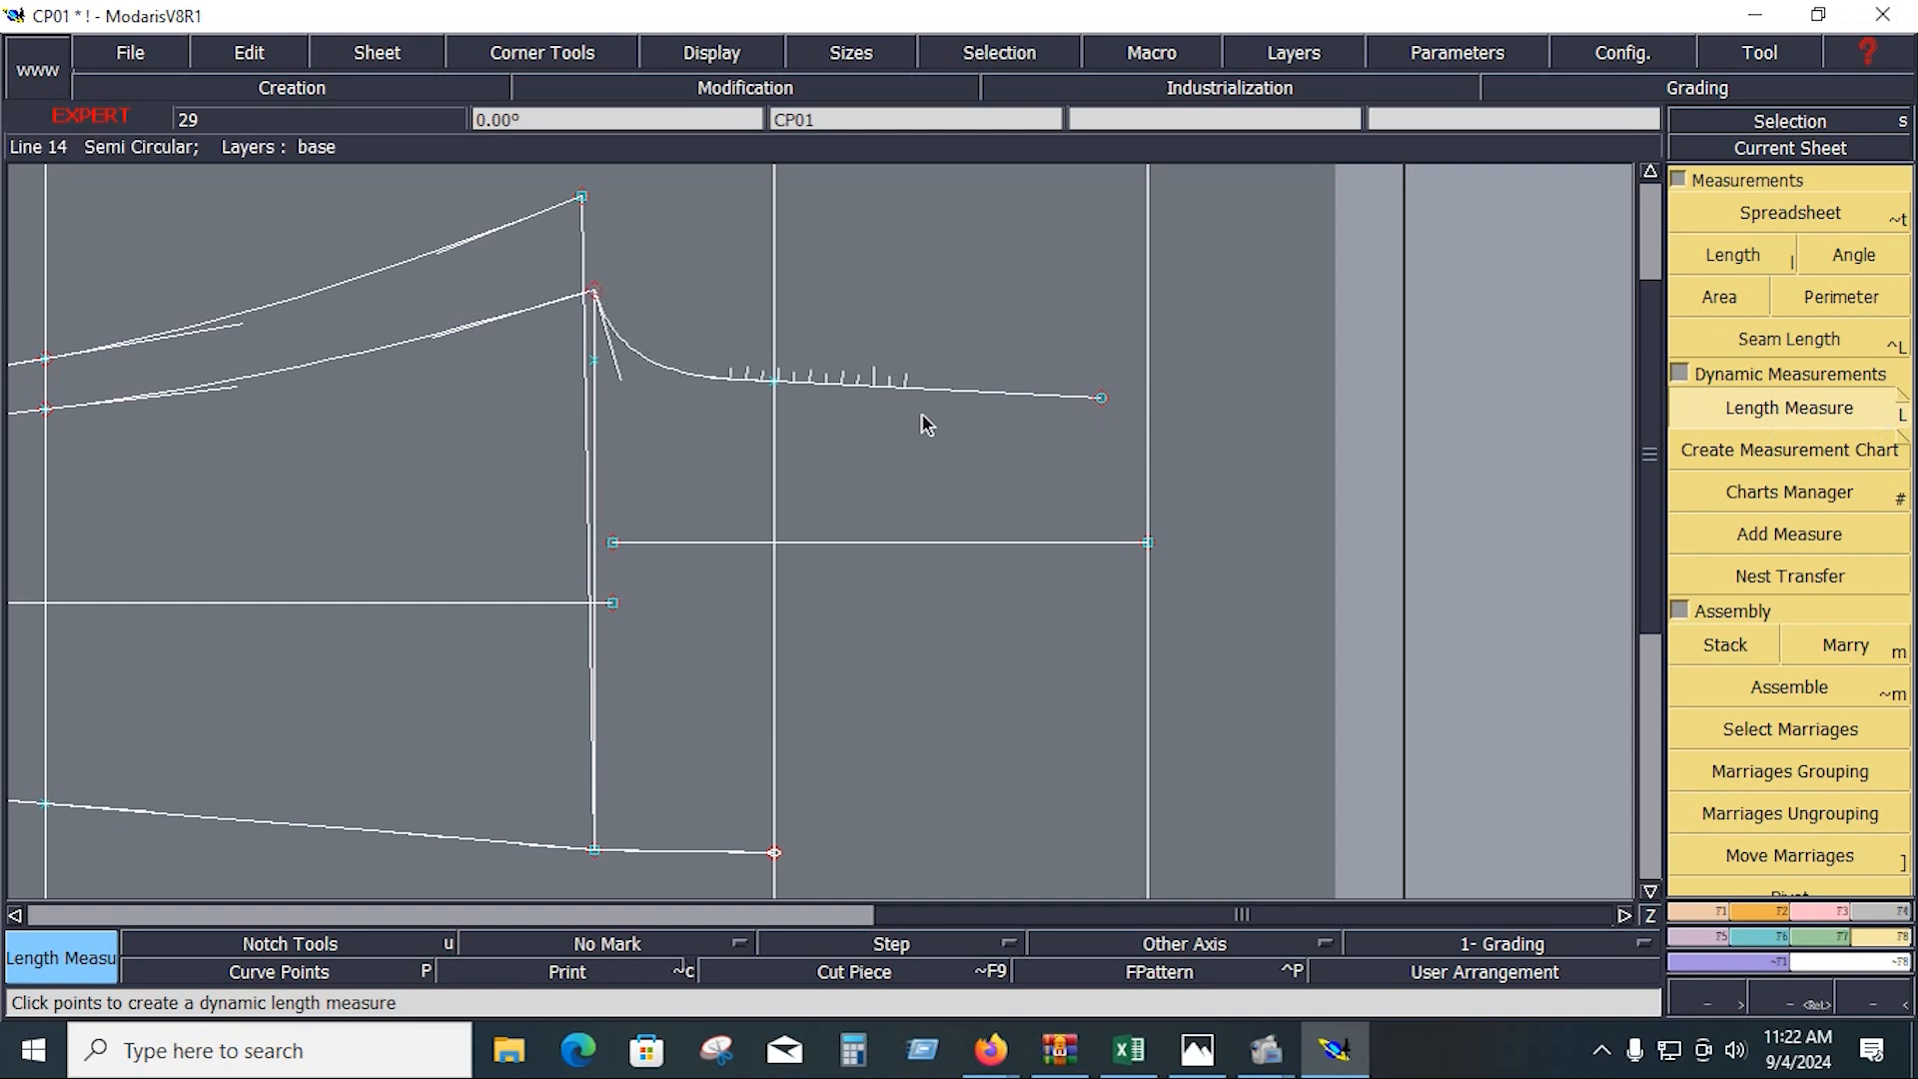
left_click(1103, 410)
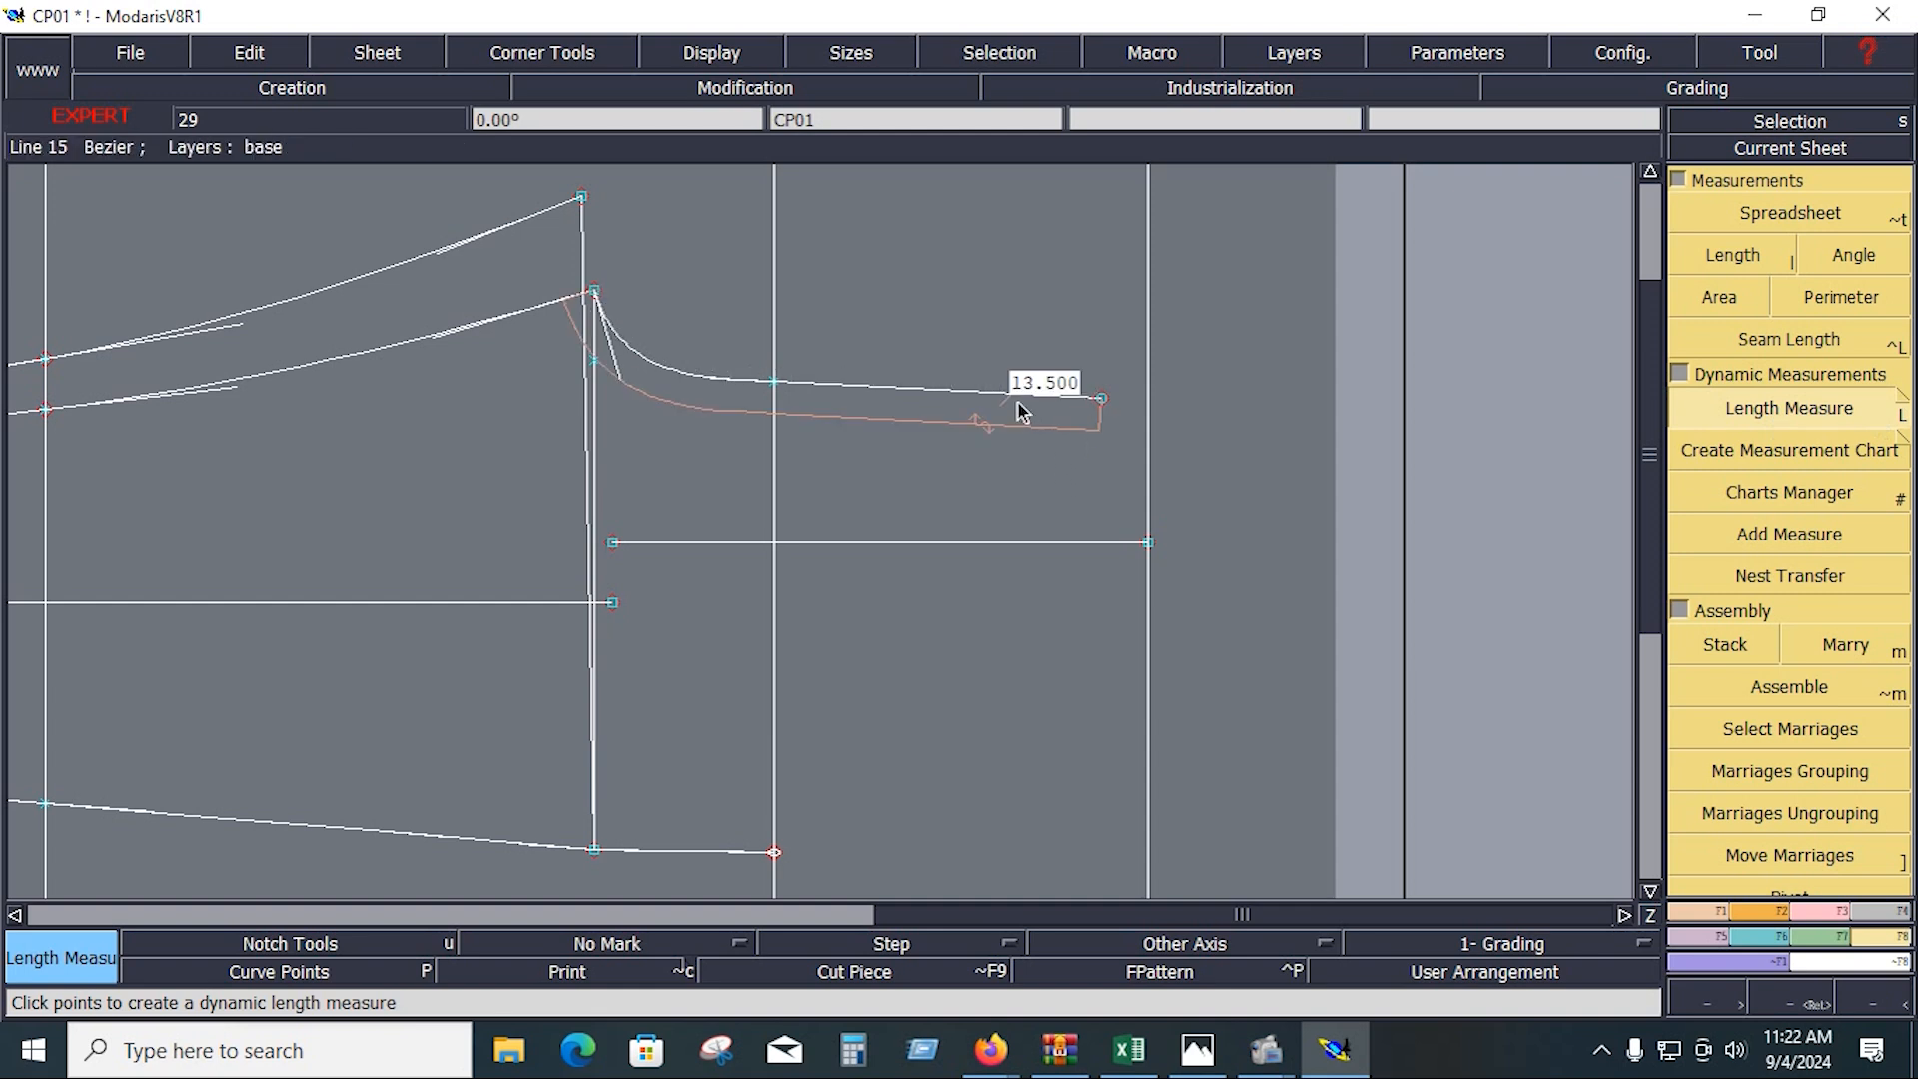
Step: Shorten the rise line by reshaping its waist end with a dx of -0.25 inches
left_click(1841, 911)
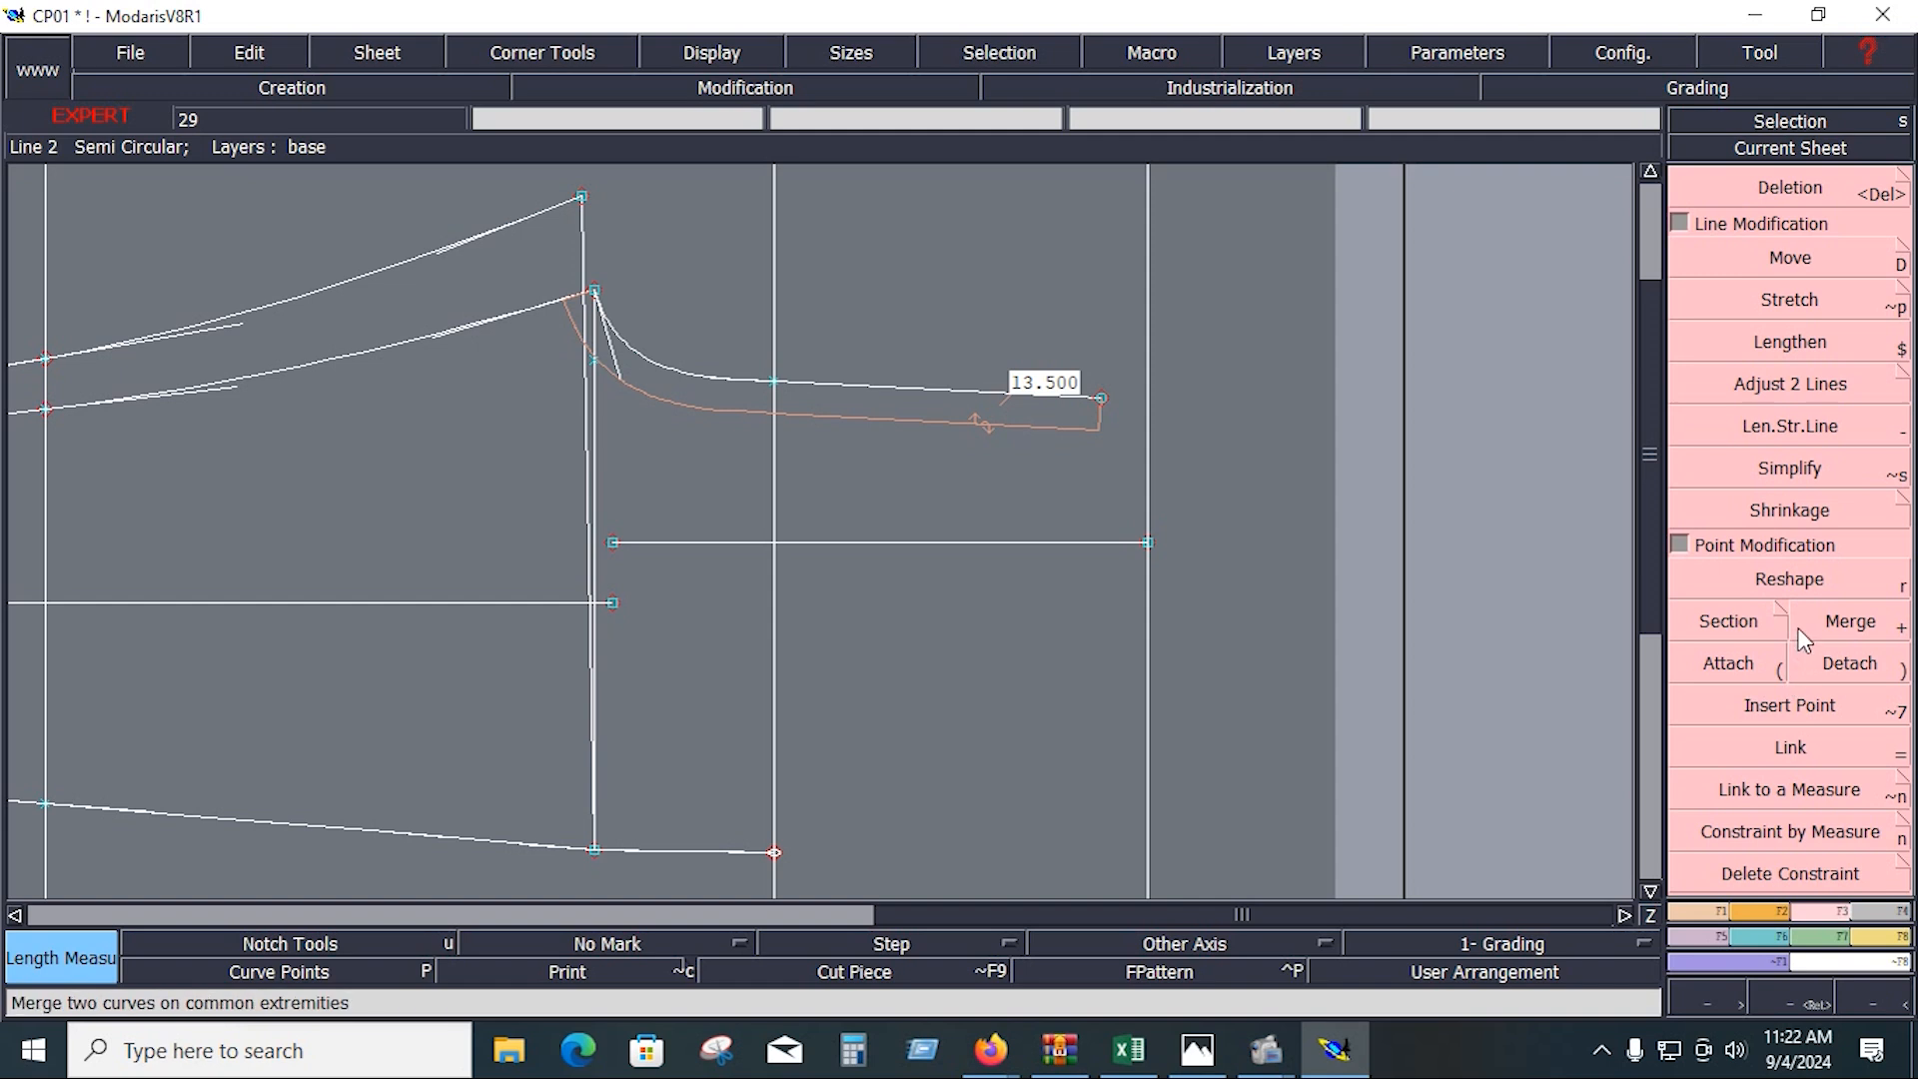
left_click(1788, 579)
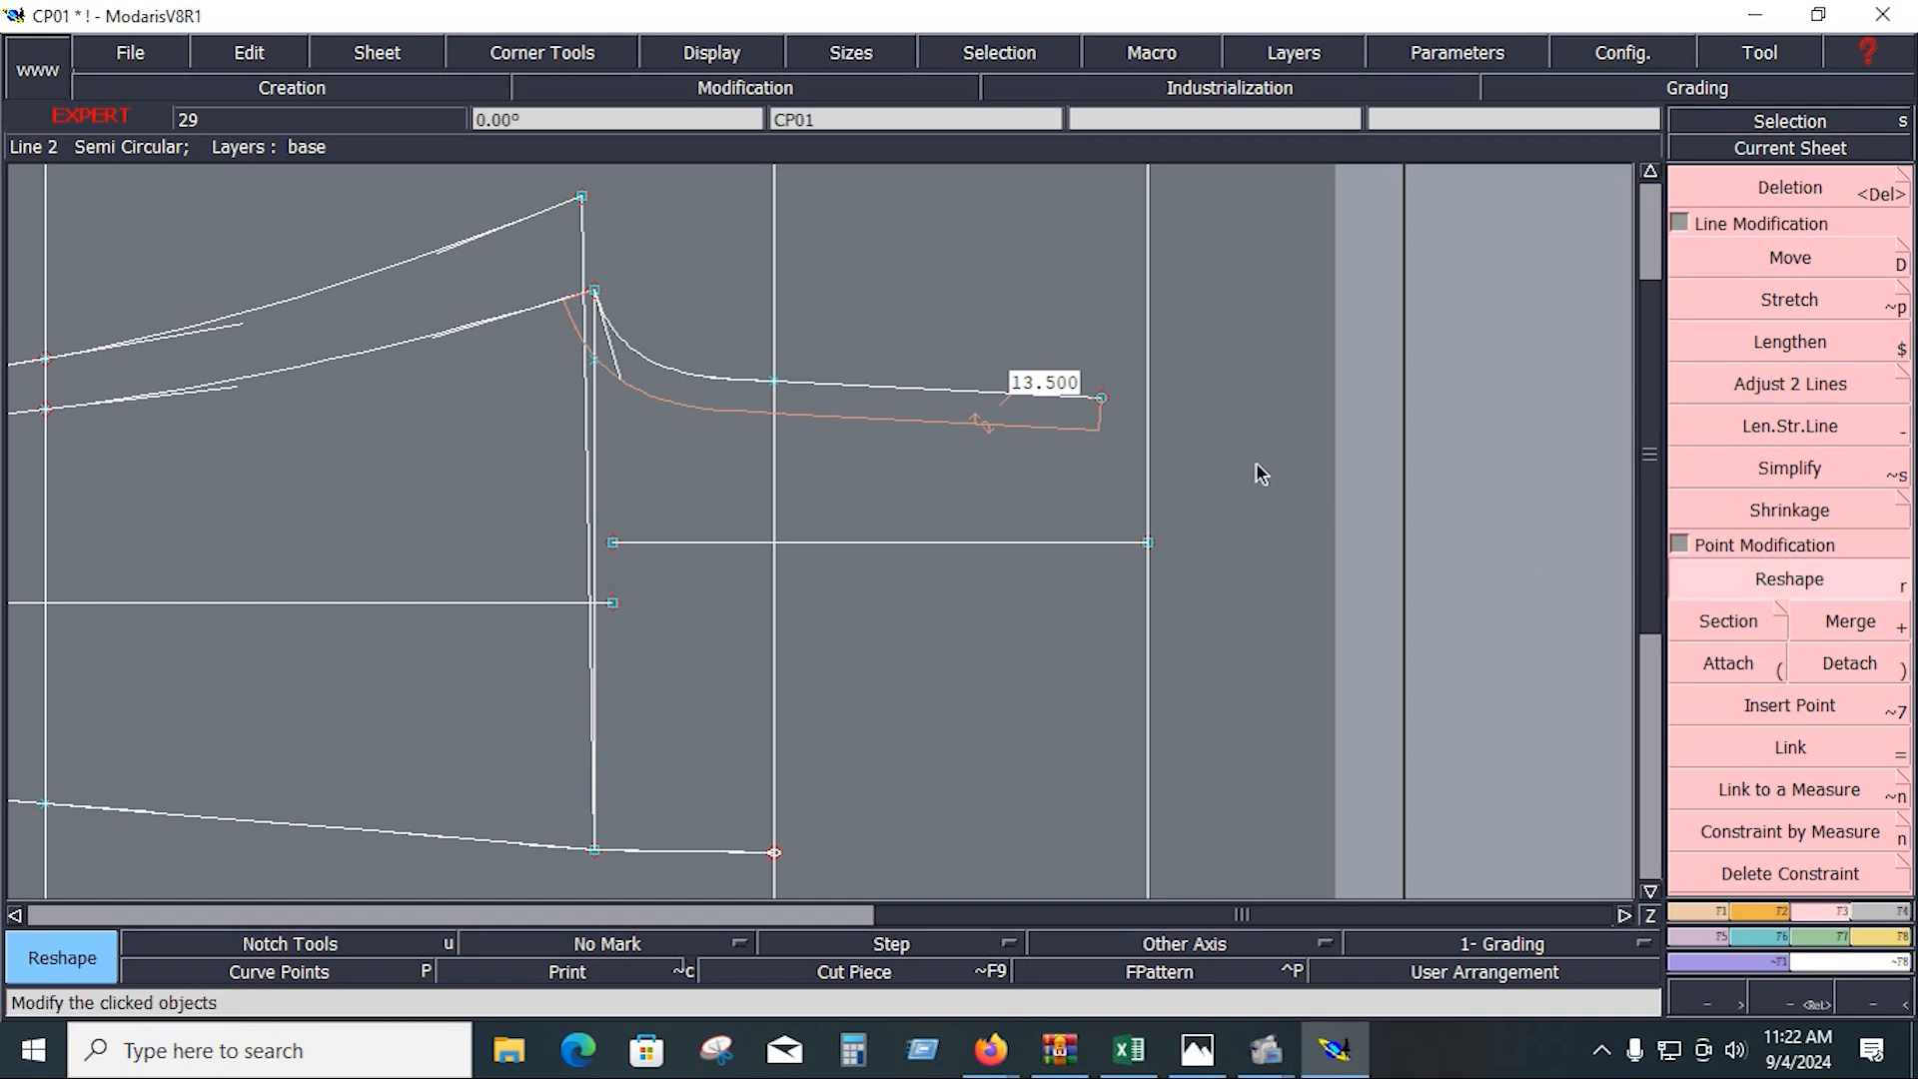
left_click(1102, 399)
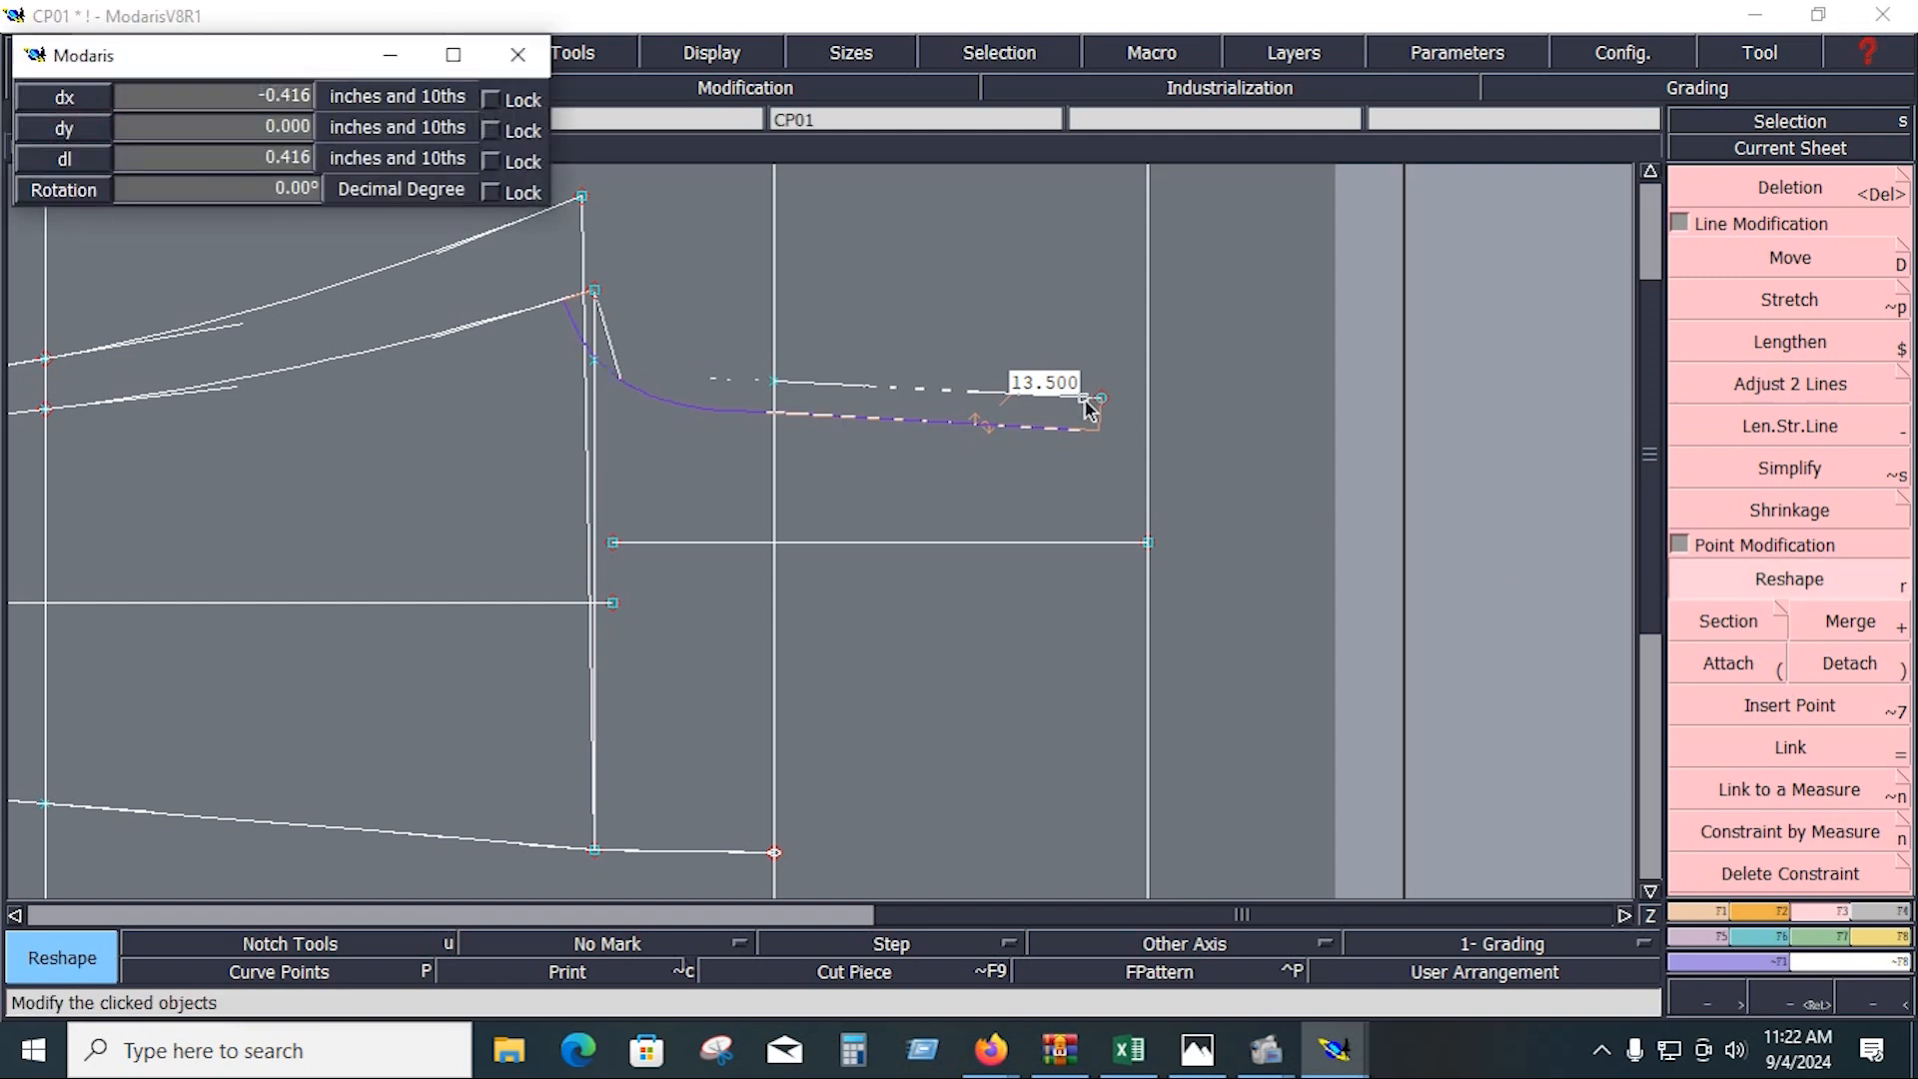
key("Down")
type("-0.25")
key("Return")
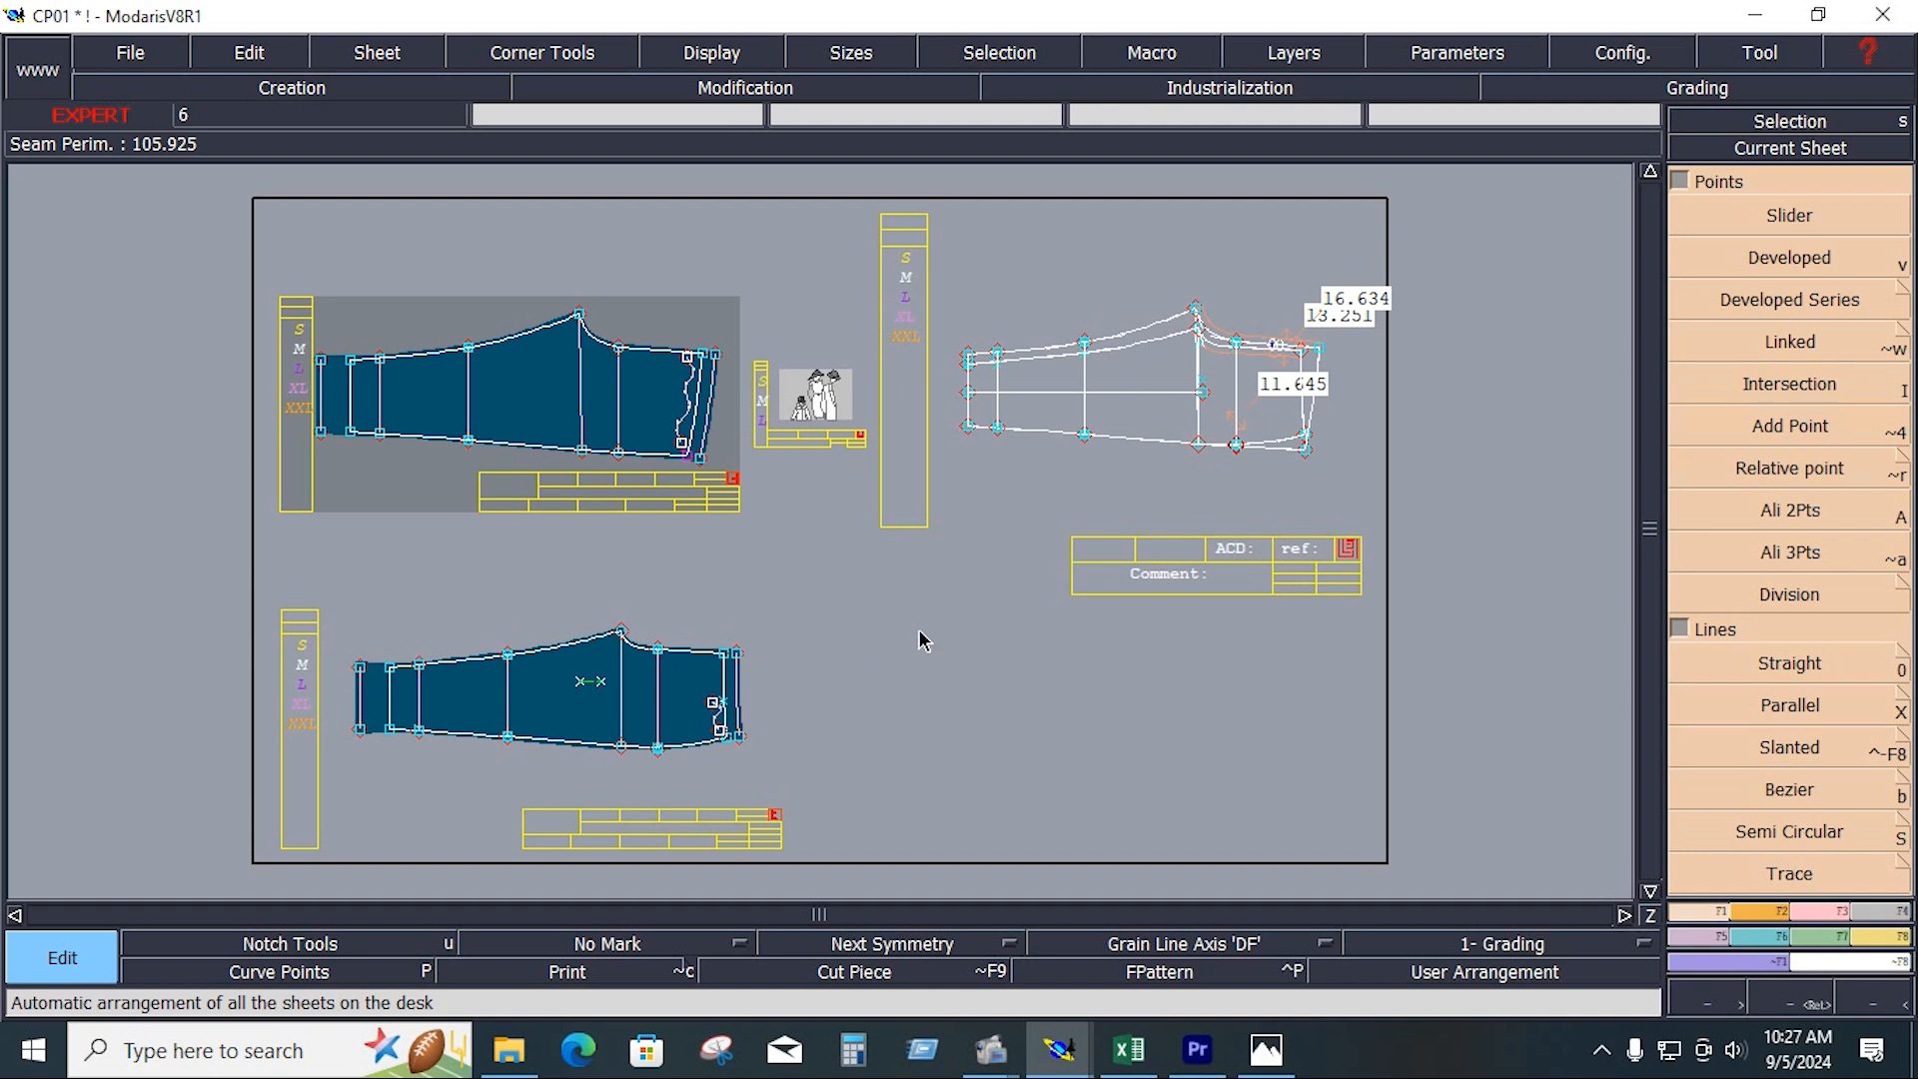
Step: Arrange all the pattern sheets on the desk
key("j")
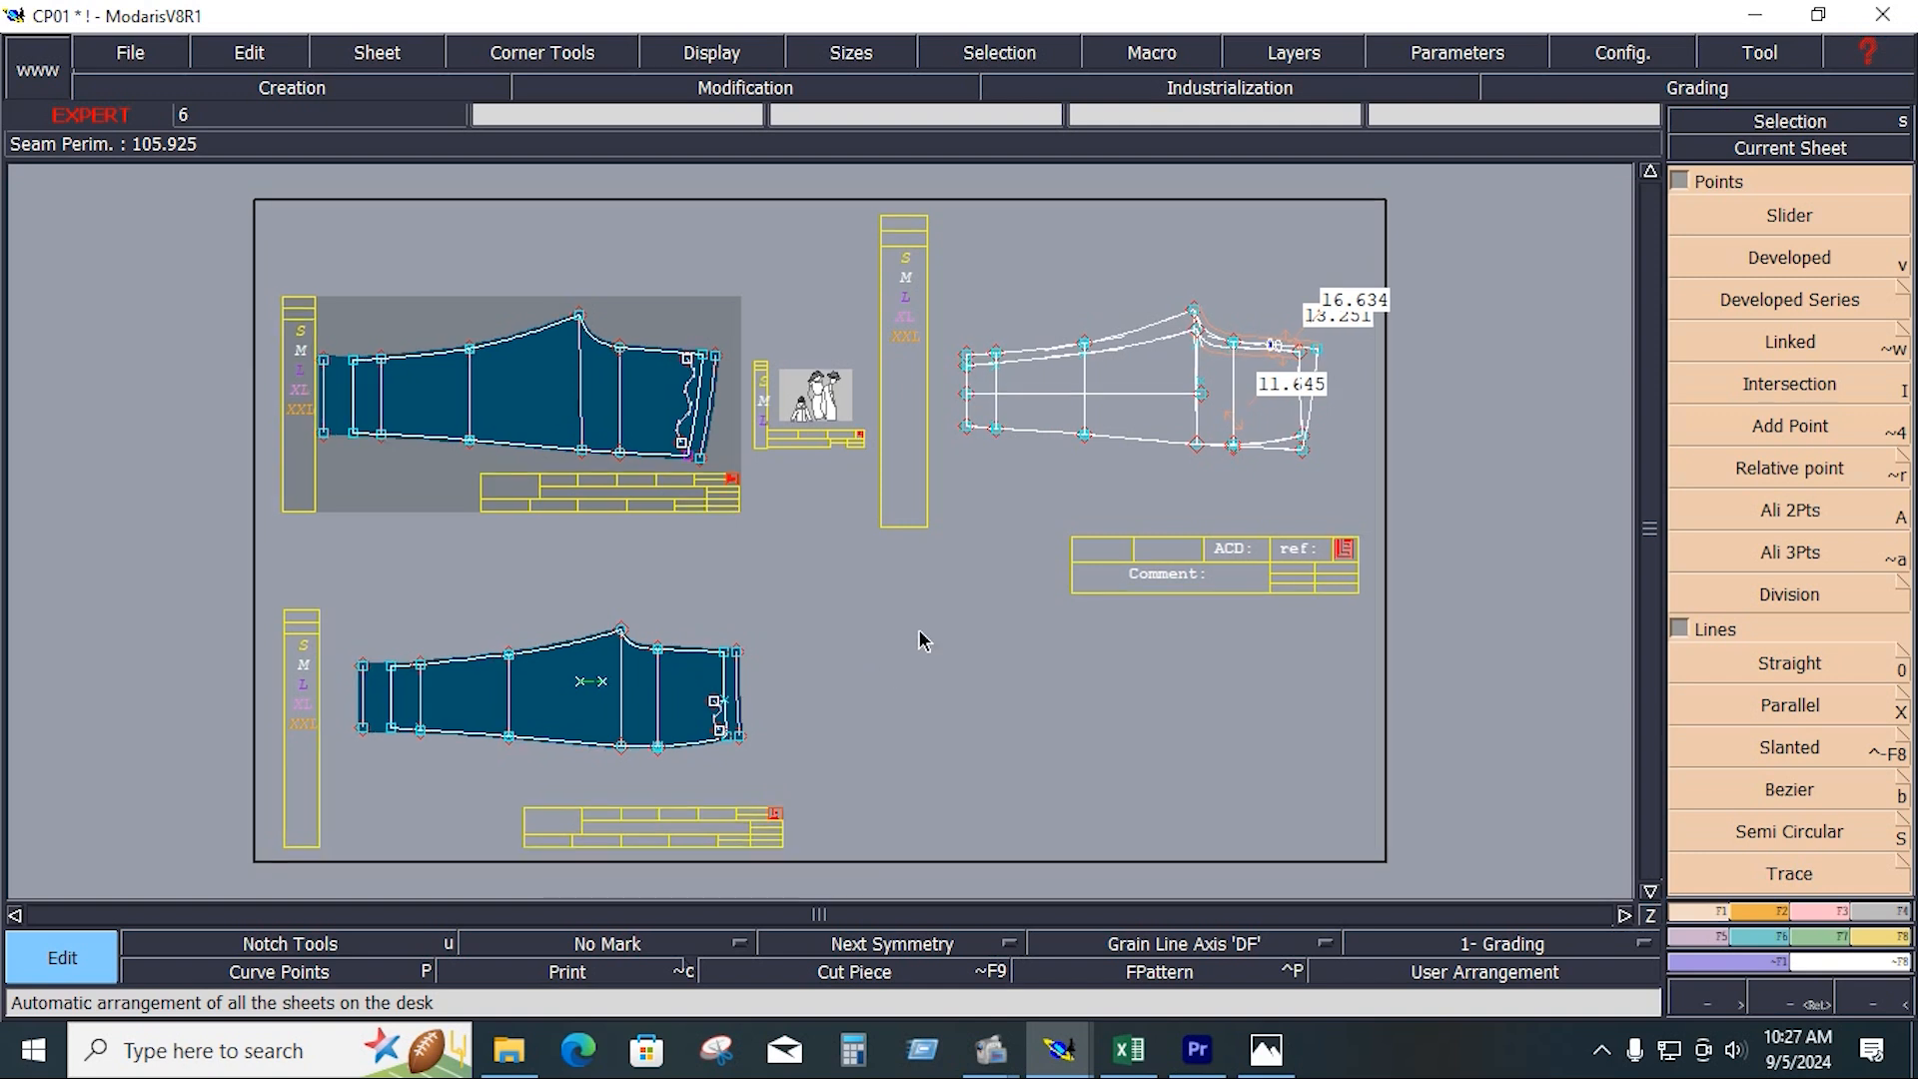